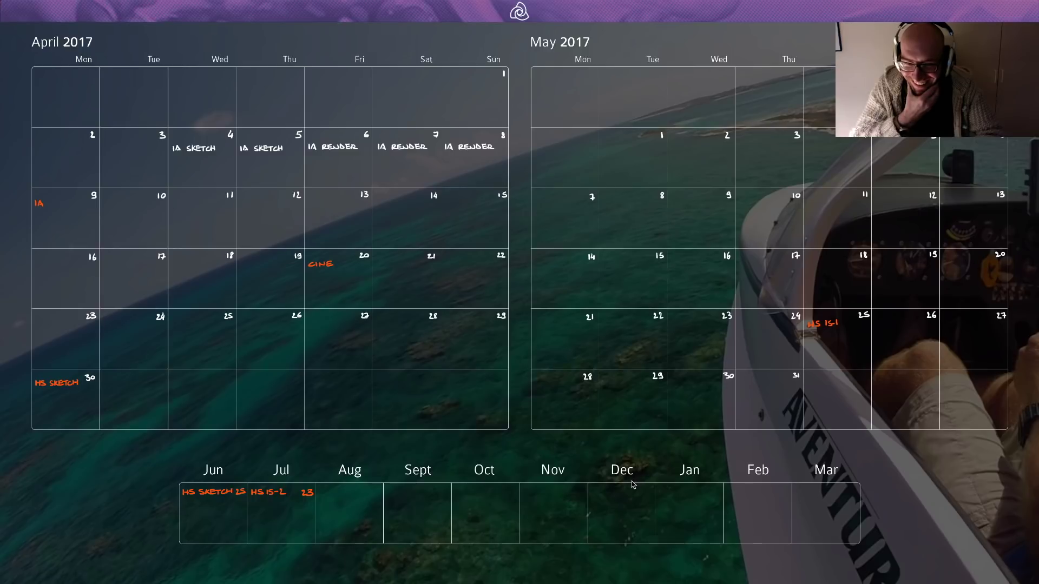
pyautogui.moveTo(663, 582)
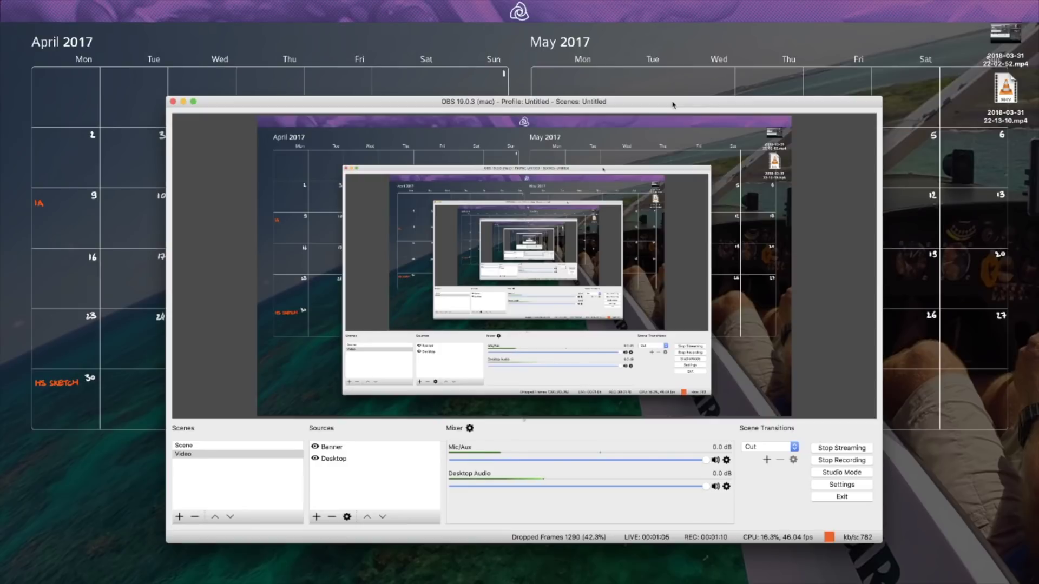
pyautogui.moveTo(673, 104); pyautogui.dragTo(671, 97)
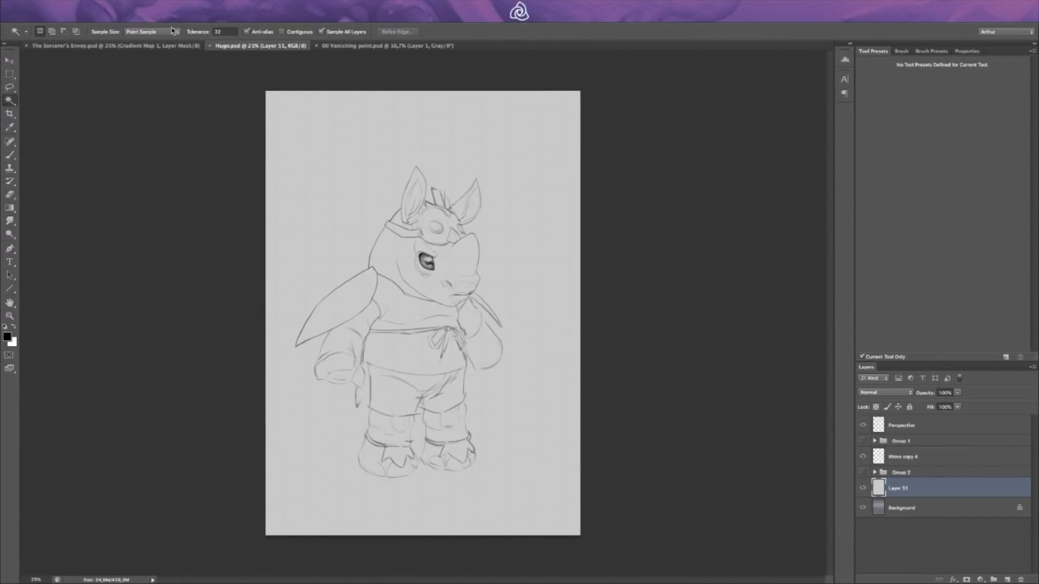
# Step: Look over the painting in The Sorcerer's Envoy.psd at a closer zoom
pyautogui.click(174, 45)
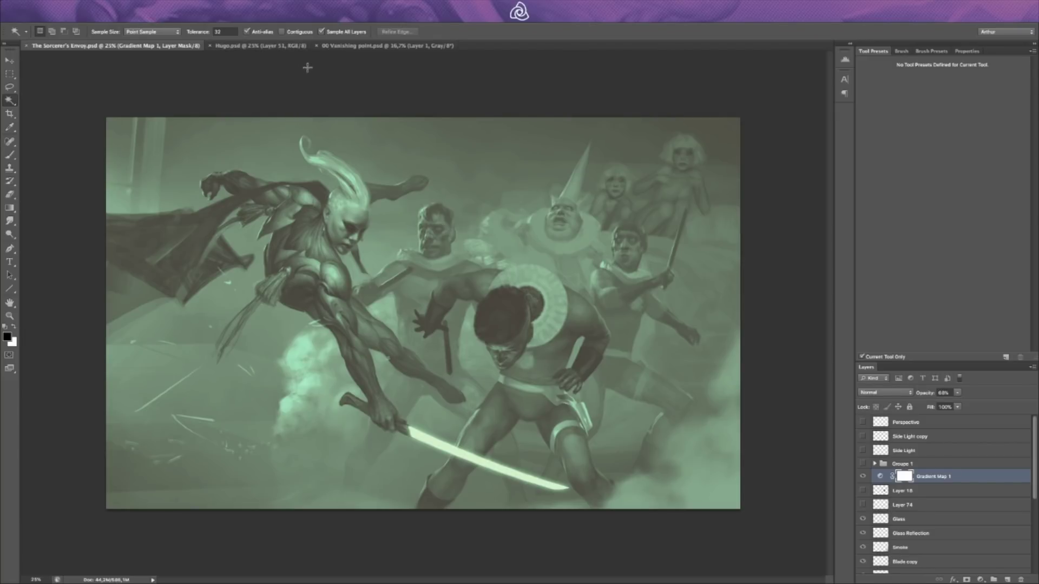
pyautogui.hotkey('ctrl', 'Right')
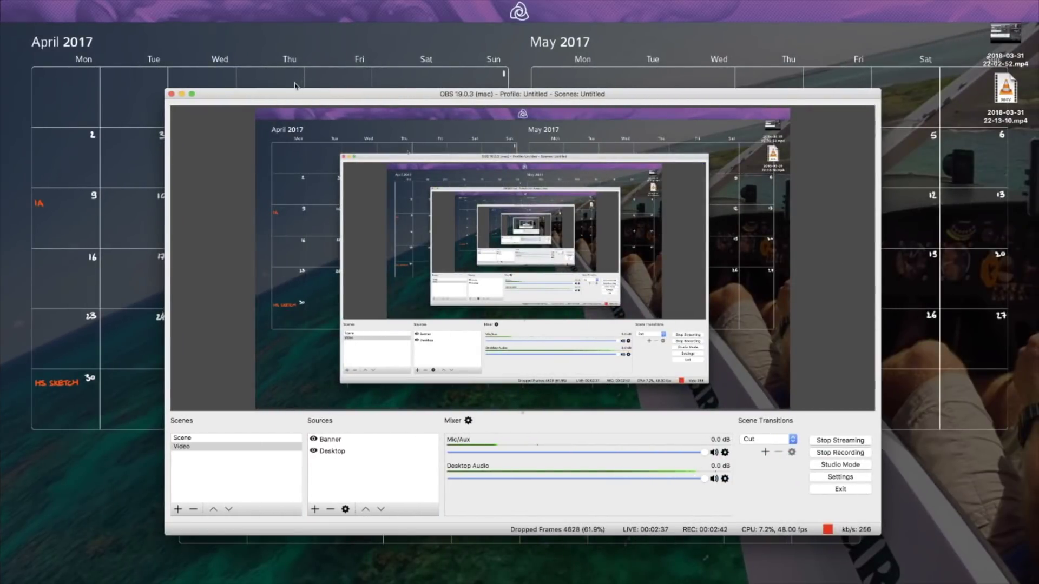
pyautogui.hotkey('ctrl', 'Left')
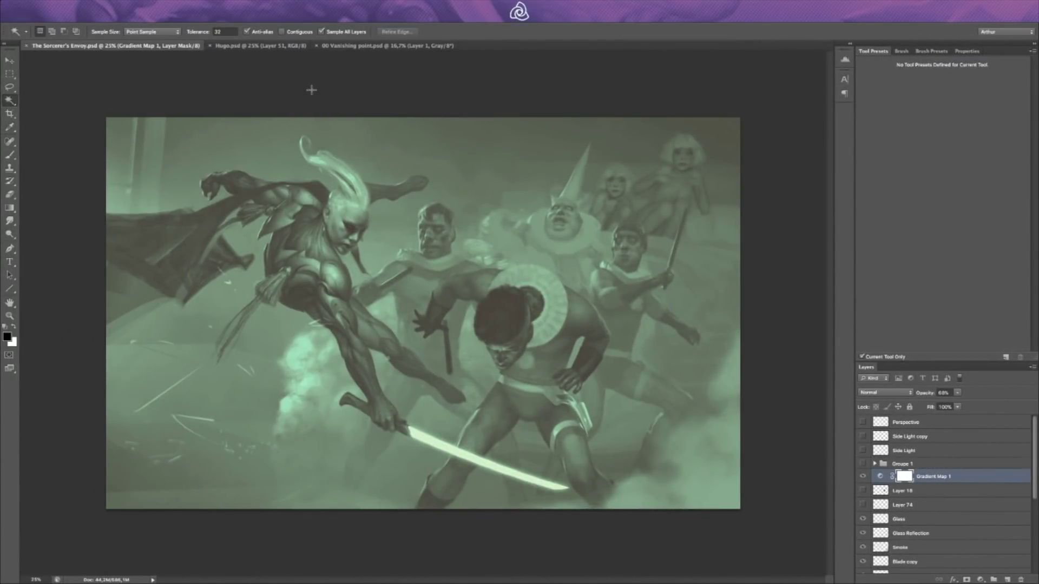
pyautogui.press('super+plus')
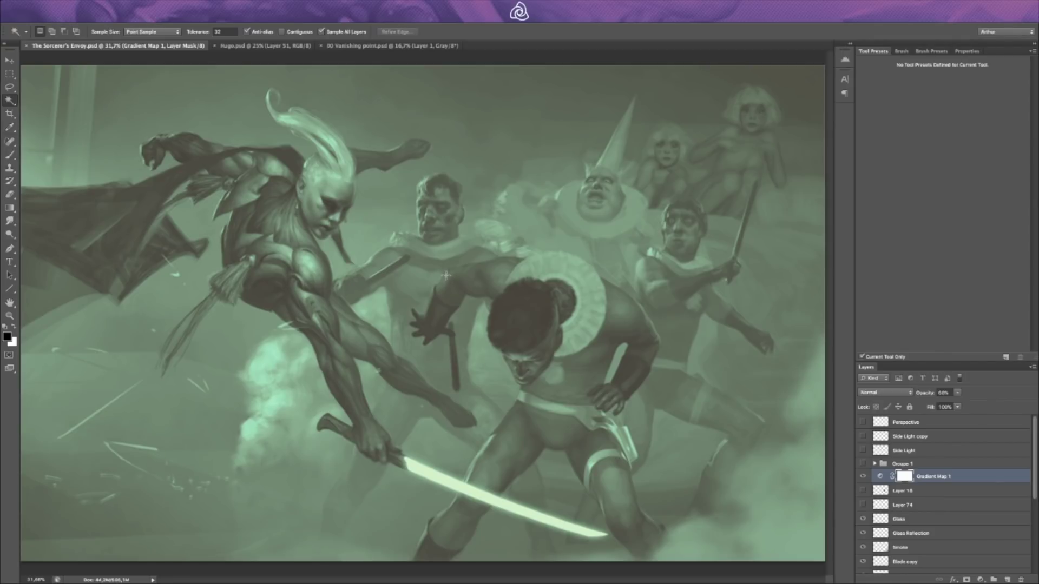
pyautogui.press('b')
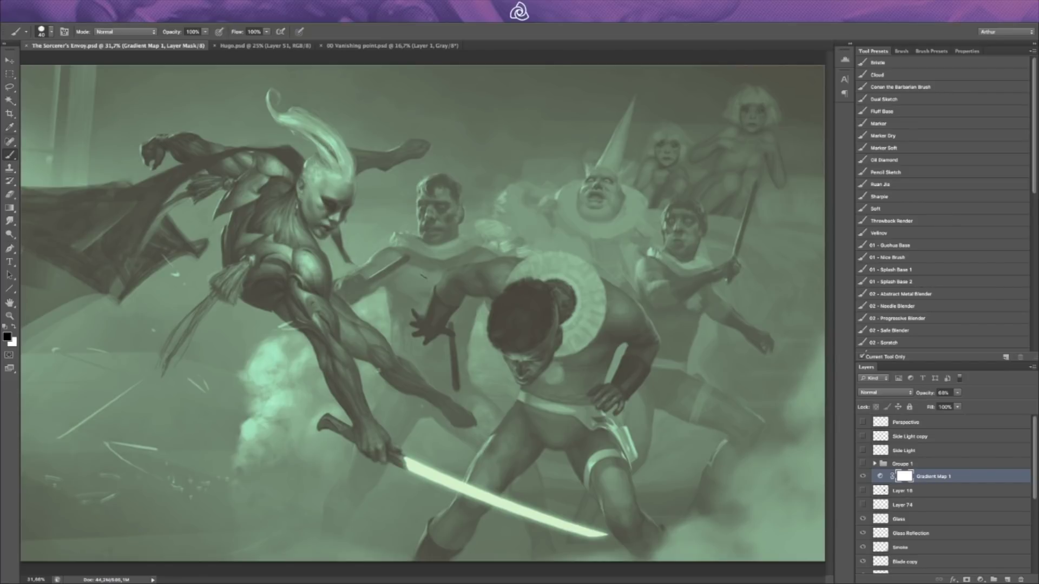
pyautogui.hotkey('ctrl', 'Right')
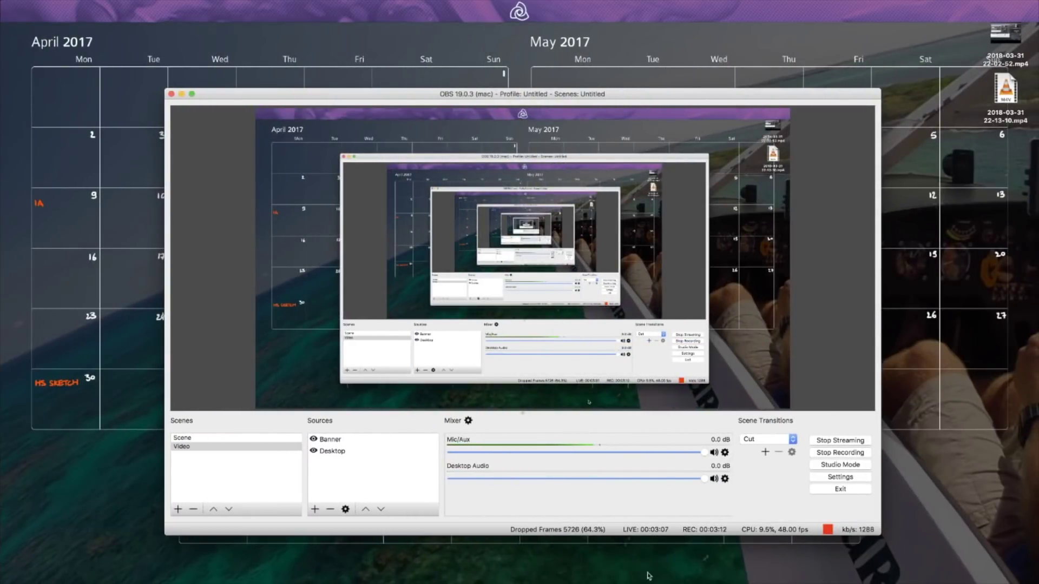
# Step: Switch to the 00 - Perspective Viewer model in SketchUp and orbit the view around the central sphere
pyautogui.moveTo(639, 582)
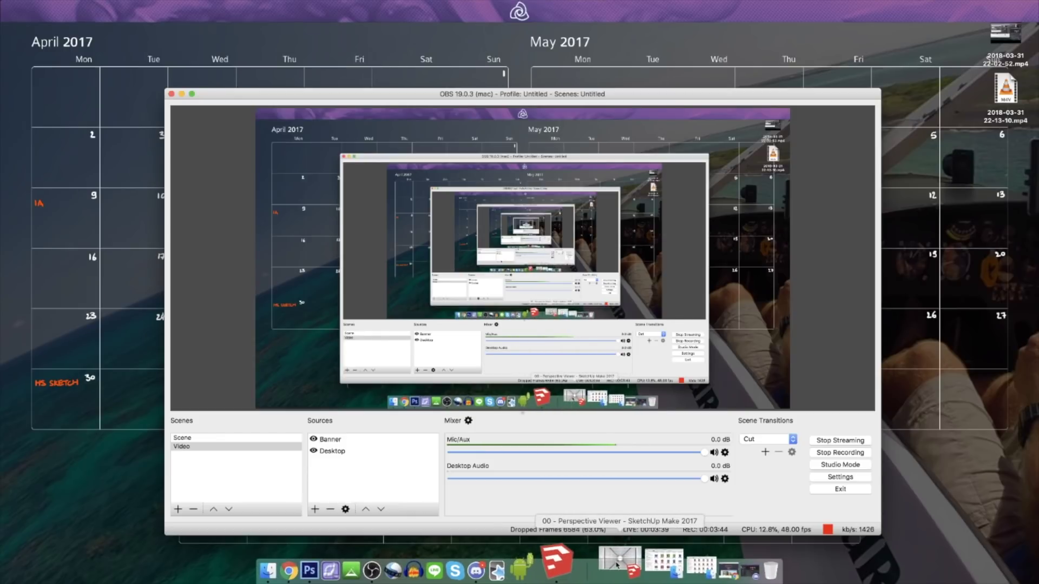
pyautogui.click(617, 562)
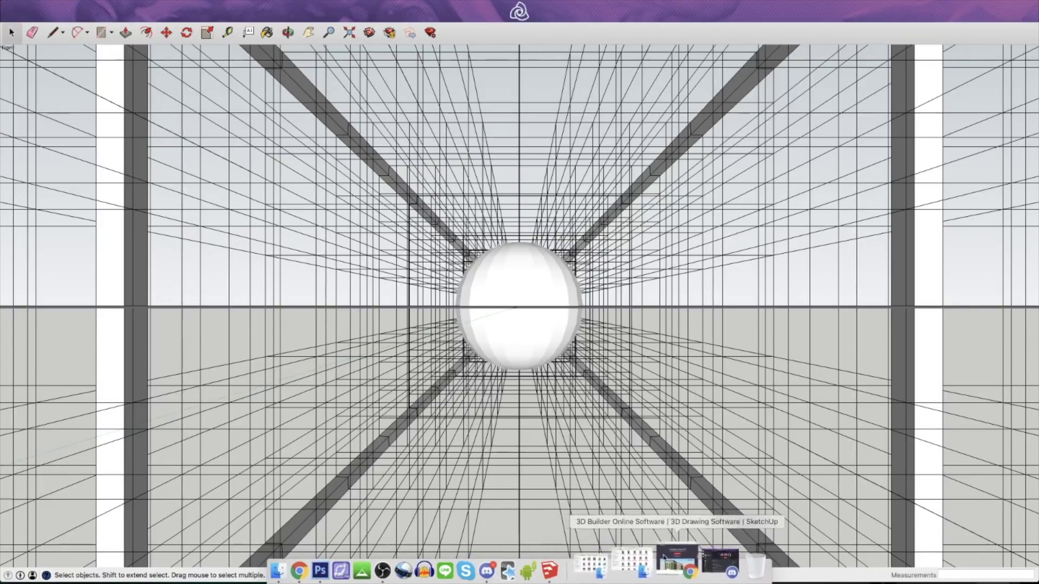
pyautogui.press('o')
pyautogui.moveTo(515, 288); pyautogui.dragTo(550, 371)
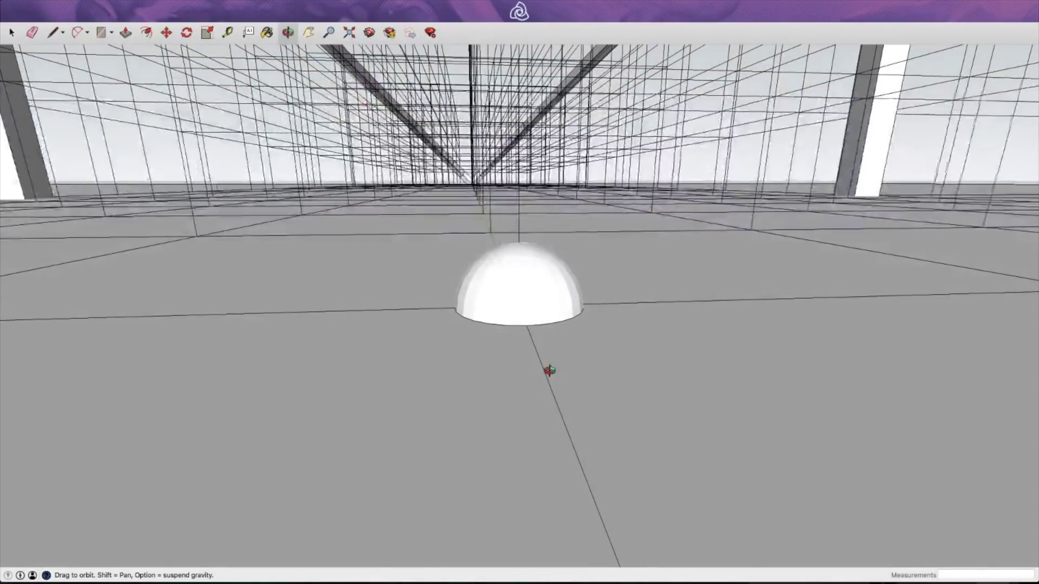
pyautogui.moveTo(528, 288); pyautogui.dragTo(524, 422)
pyautogui.press('space')
pyautogui.rightClick(730, 325)
pyautogui.click(722, 395)
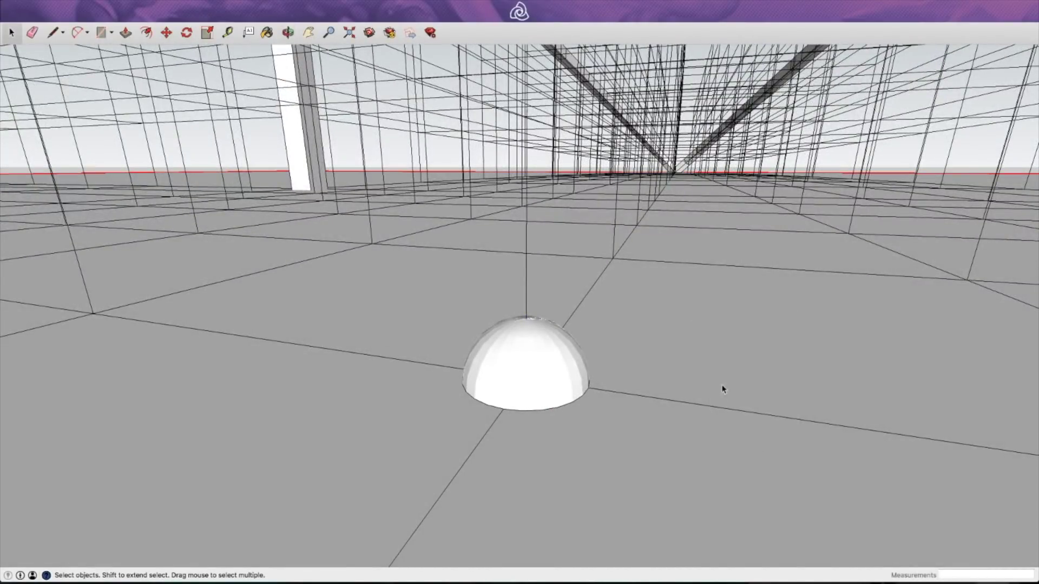
pyautogui.rightClick(697, 336)
pyautogui.press('Escape')
pyautogui.press('z')
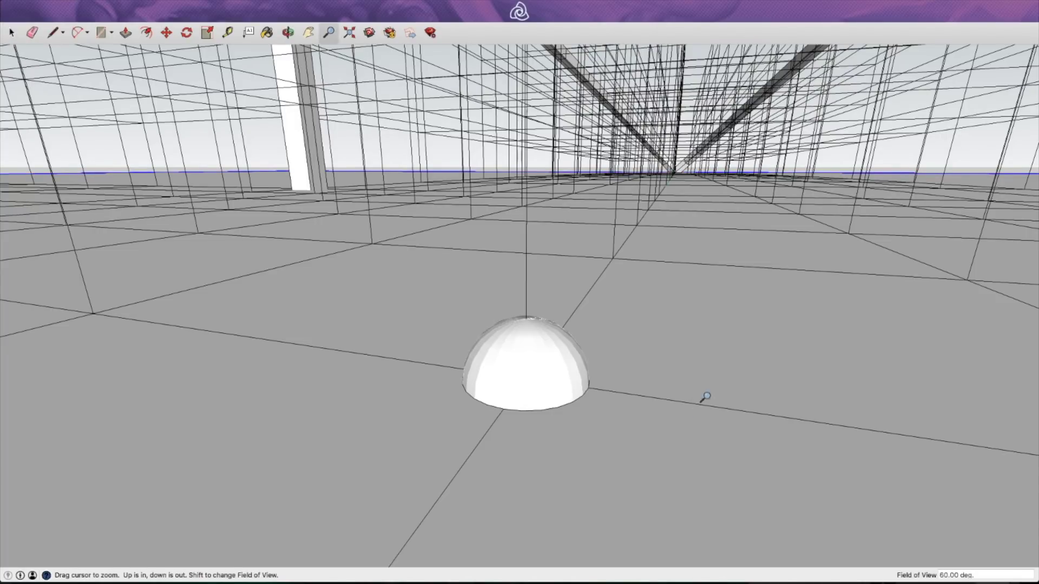
pyautogui.rightClick(705, 345)
pyautogui.click(684, 336)
pyautogui.rightClick(688, 328)
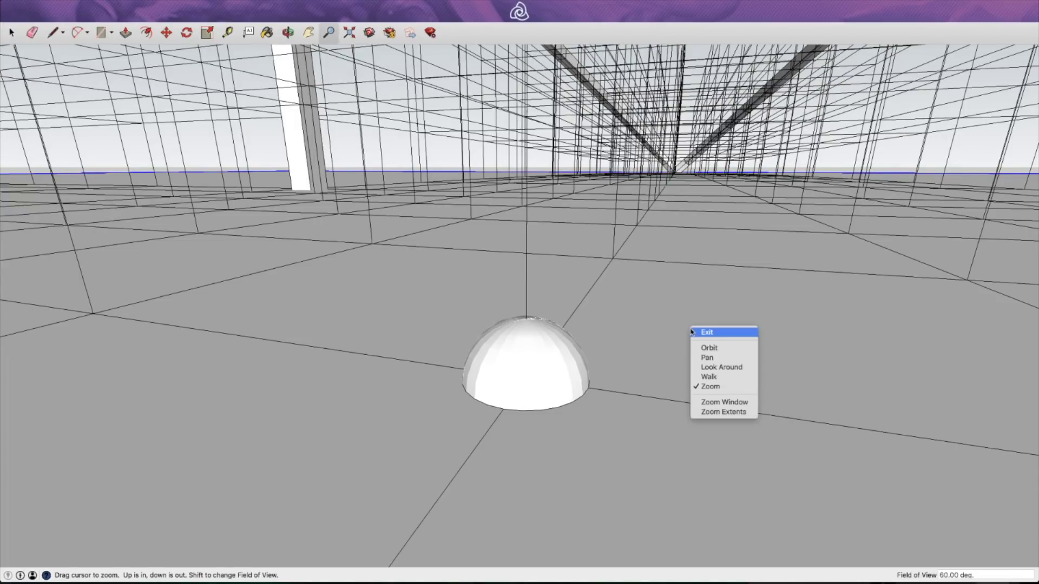
pyautogui.click(673, 329)
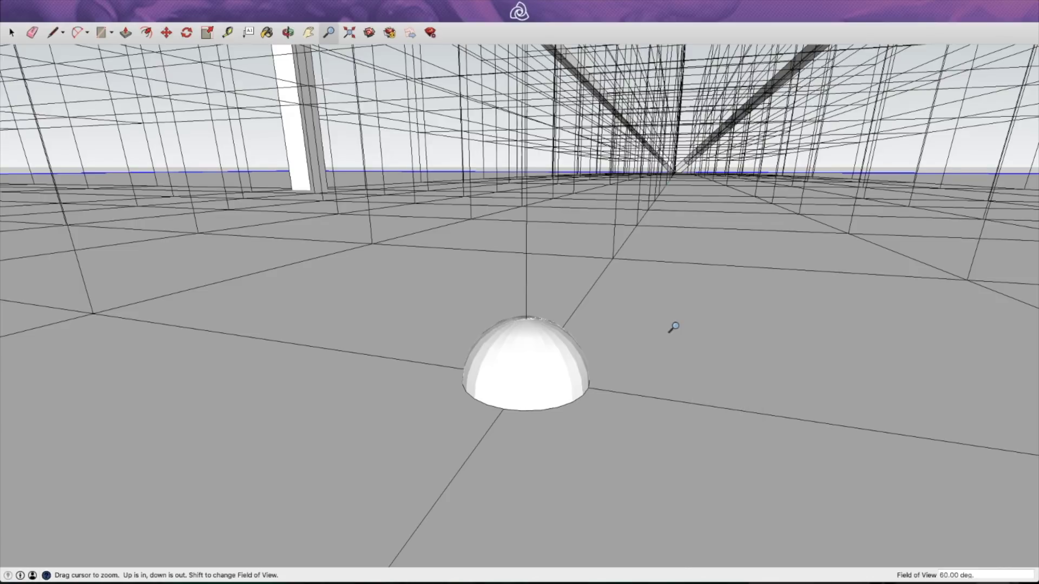
pyautogui.press('space')
pyautogui.rightClick(677, 323)
pyautogui.click(685, 348)
# Step: Examine the whole perspective grid structure from outside and from several angles
pyautogui.press('o')
pyautogui.moveTo(505, 343); pyautogui.dragTo(544, 364)
pyautogui.scroll(-10, 544, 365)
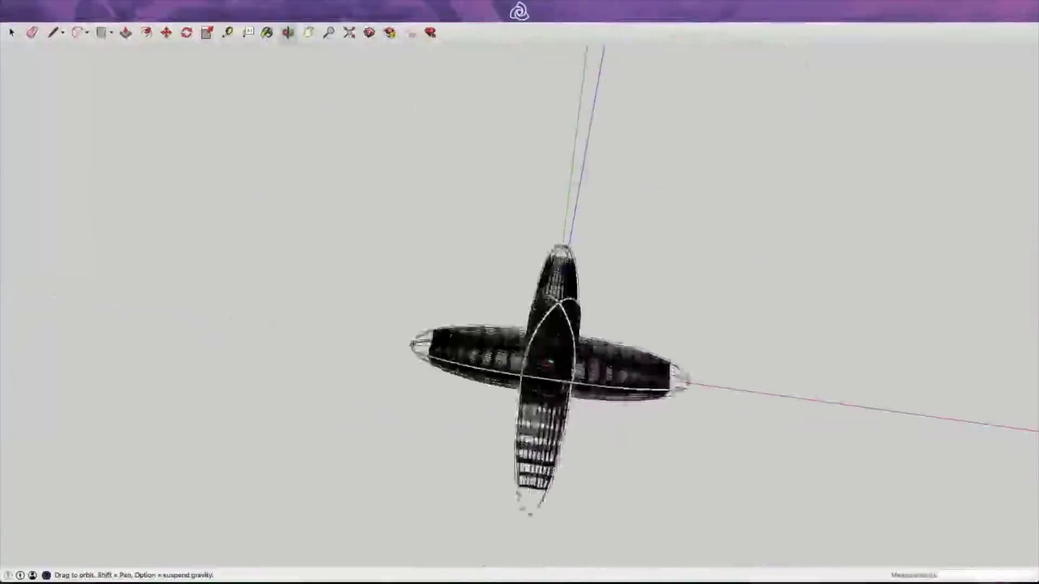
pyautogui.moveTo(545, 366); pyautogui.dragTo(382, 128)
pyautogui.scroll(5, 515, 383)
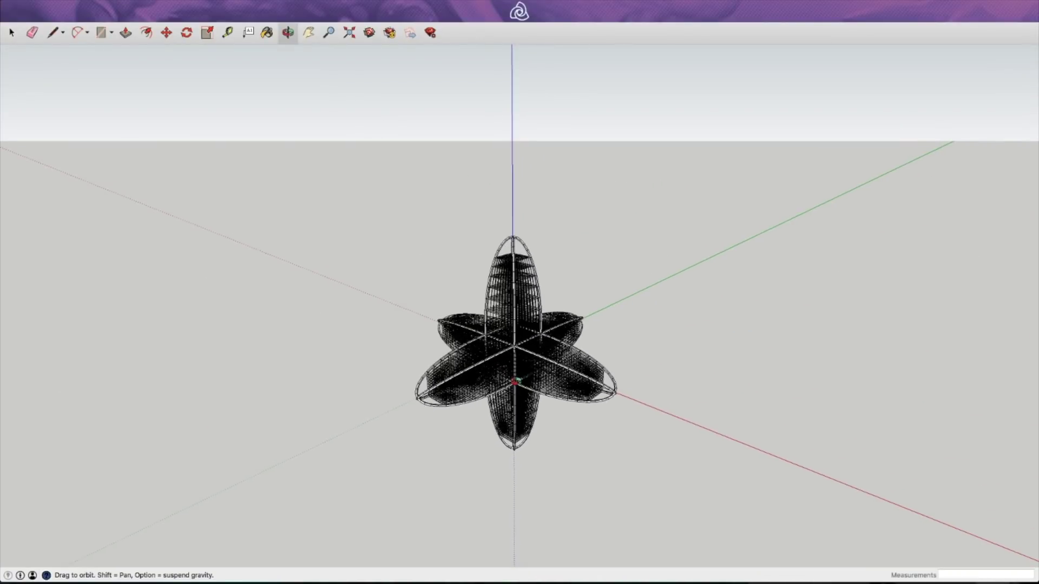
pyautogui.moveTo(512, 338); pyautogui.dragTo(504, 330)
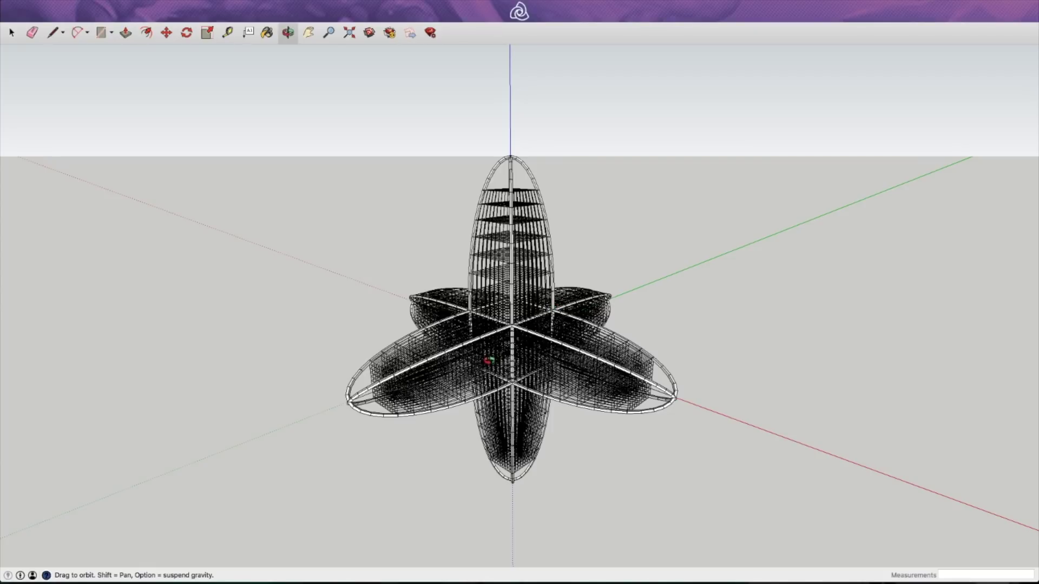
pyautogui.moveTo(528, 343)
pyautogui.mouseDown()
pyautogui.moveTo(559, 336)
pyautogui.moveTo(557, 345)
pyautogui.moveTo(547, 338)
pyautogui.mouseUp()
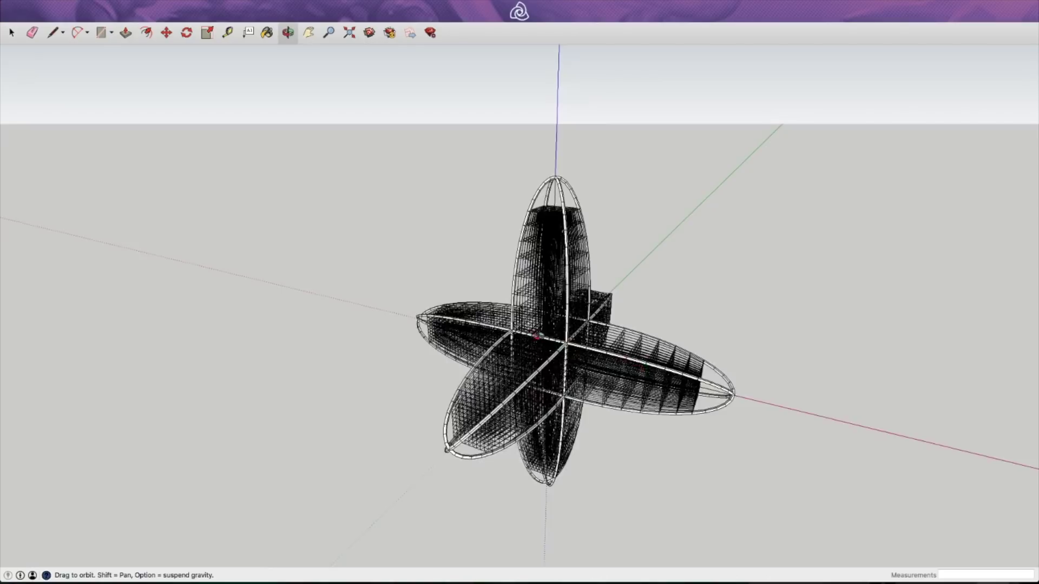
# Step: Go back inside the grid and orbit around the central sphere to frame an angled view with the vanishing point off-center
pyautogui.scroll(10, 557, 354)
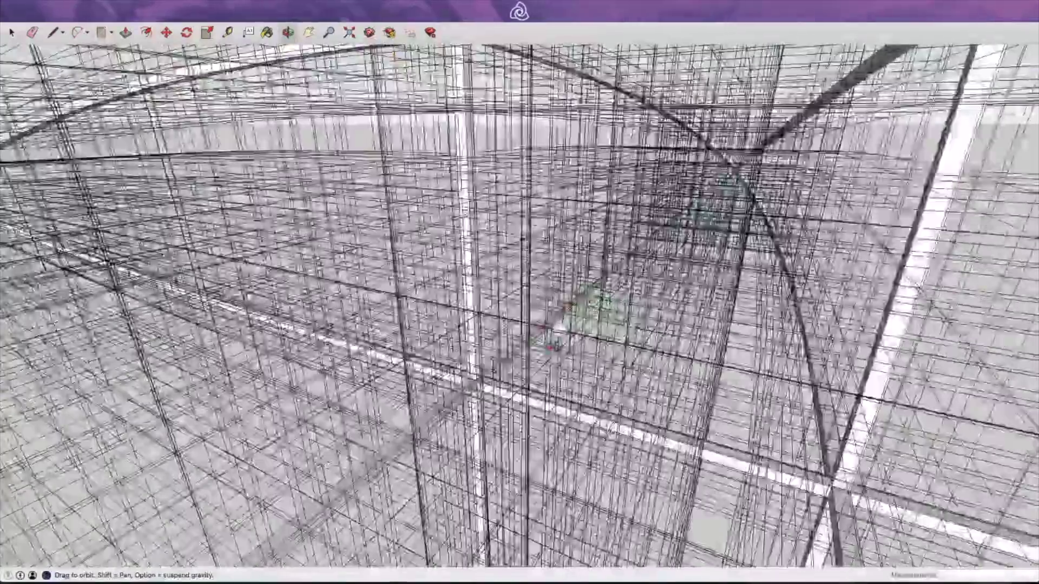
pyautogui.scroll(5, 558, 336)
pyautogui.moveTo(563, 326)
pyautogui.mouseDown()
pyautogui.moveTo(579, 262)
pyautogui.moveTo(584, 278)
pyautogui.moveTo(584, 267)
pyautogui.moveTo(684, 216)
pyautogui.moveTo(570, 260)
pyautogui.moveTo(601, 348)
pyautogui.moveTo(619, 313)
pyautogui.moveTo(563, 310)
pyautogui.moveTo(563, 297)
pyautogui.moveTo(496, 362)
pyautogui.moveTo(594, 335)
pyautogui.moveTo(632, 460)
pyautogui.moveTo(600, 383)
pyautogui.moveTo(593, 446)
pyautogui.moveTo(598, 341)
pyautogui.moveTo(584, 340)
pyautogui.moveTo(552, 421)
pyautogui.moveTo(566, 324)
pyautogui.moveTo(541, 349)
pyautogui.moveTo(540, 223)
pyautogui.moveTo(616, 289)
pyautogui.moveTo(584, 330)
pyautogui.moveTo(522, 295)
pyautogui.moveTo(594, 371)
pyautogui.moveTo(579, 324)
pyautogui.moveTo(684, 274)
pyautogui.moveTo(519, 241)
pyautogui.moveTo(598, 329)
pyautogui.moveTo(575, 215)
pyautogui.moveTo(584, 213)
pyautogui.mouseUp()
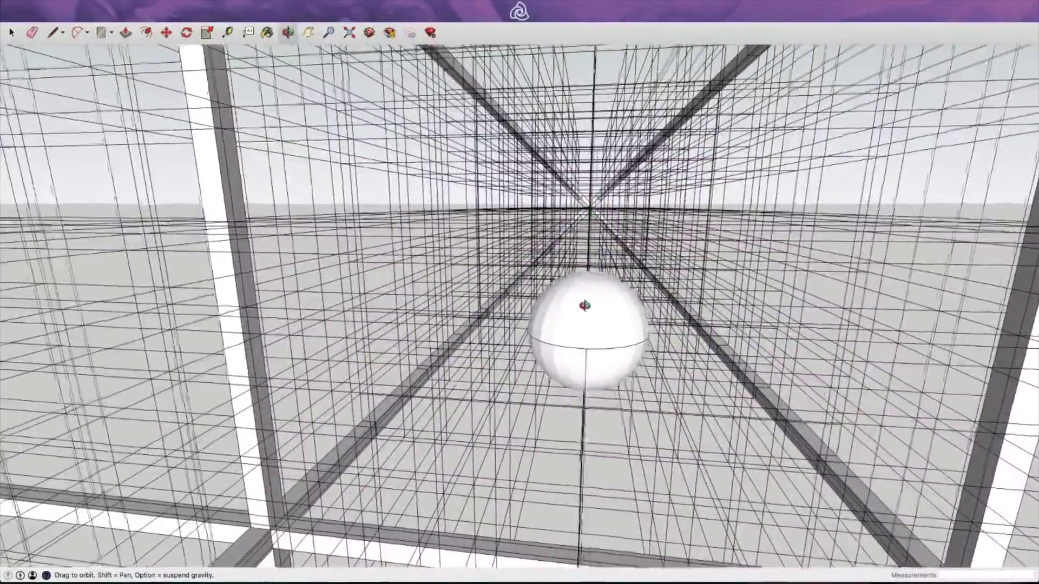
pyautogui.moveTo(584, 301)
pyautogui.mouseDown()
pyautogui.moveTo(692, 317)
pyautogui.moveTo(566, 299)
pyautogui.moveTo(609, 297)
pyautogui.moveTo(622, 281)
pyautogui.moveTo(719, 258)
pyautogui.moveTo(719, 244)
pyautogui.moveTo(686, 261)
pyautogui.moveTo(717, 251)
pyautogui.mouseUp()
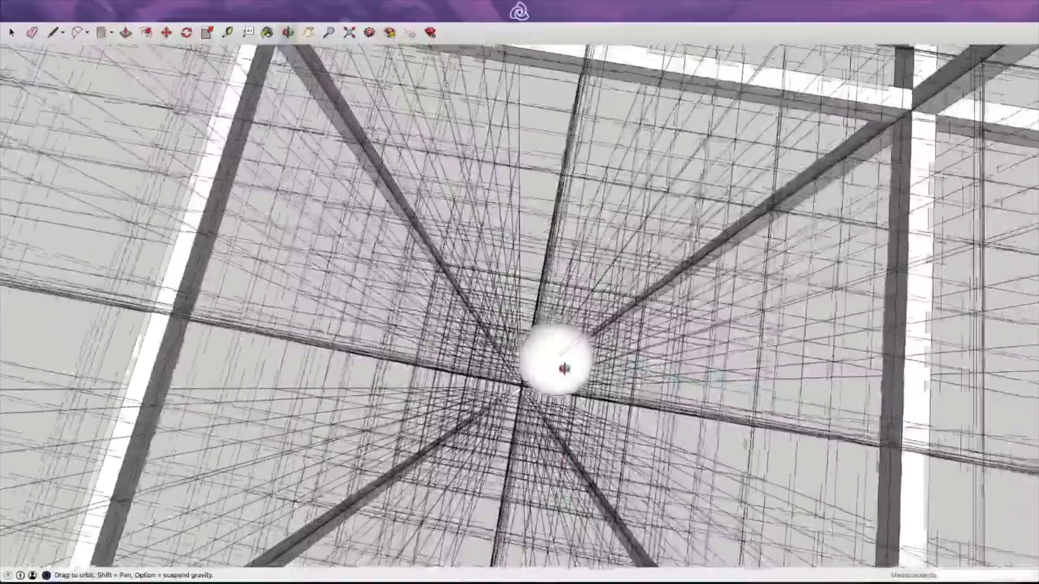
pyautogui.moveTo(564, 368); pyautogui.dragTo(533, 325)
pyautogui.moveTo(631, 177); pyautogui.dragTo(665, 323)
pyautogui.scroll(2, 665, 323)
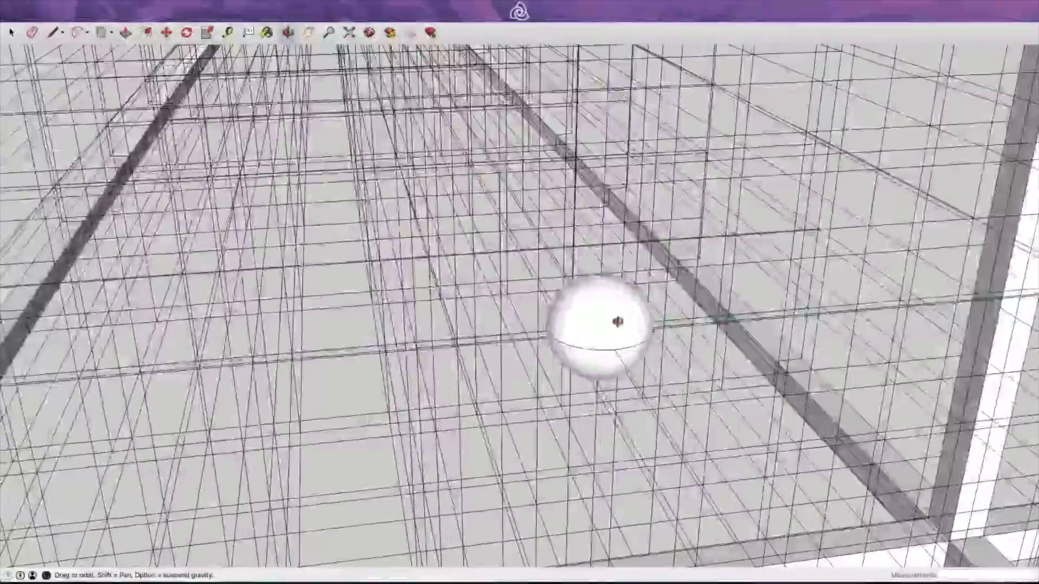
pyautogui.moveTo(617, 322); pyautogui.dragTo(616, 315)
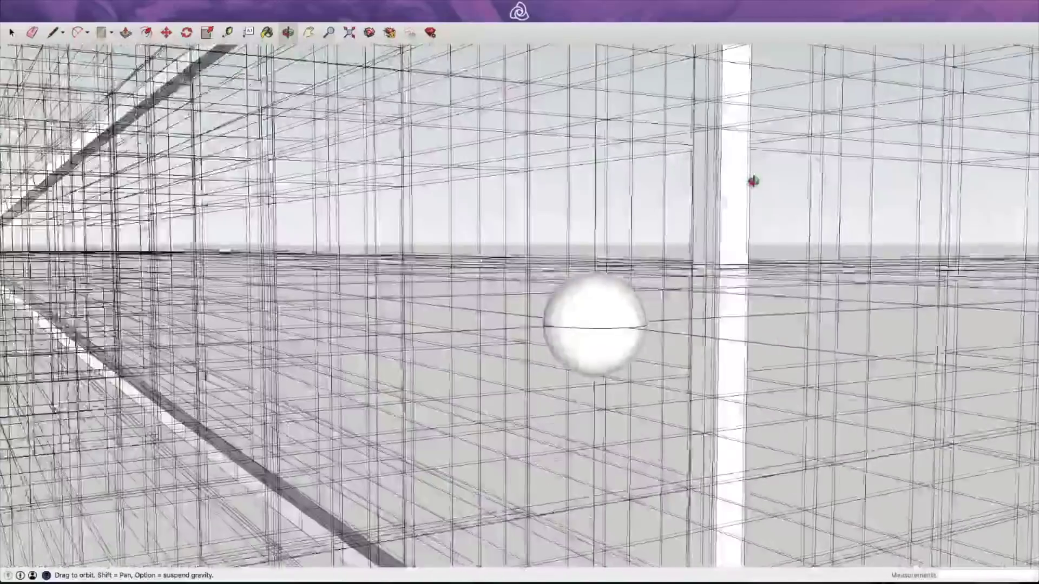
pyautogui.moveTo(753, 181); pyautogui.dragTo(701, 233)
pyautogui.moveTo(624, 307); pyautogui.dragTo(586, 320)
# Step: Hide the central sphere, capture a screenshot of the grid view and open it in Photoshop
pyautogui.press('space')
pyautogui.click(598, 321)
pyautogui.rightClick(598, 315)
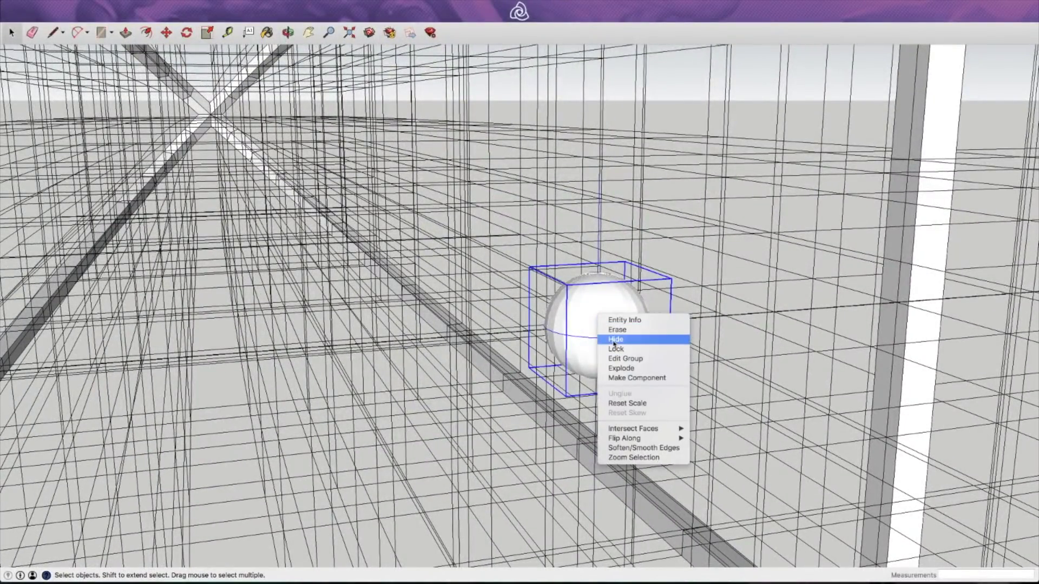
pyautogui.click(614, 340)
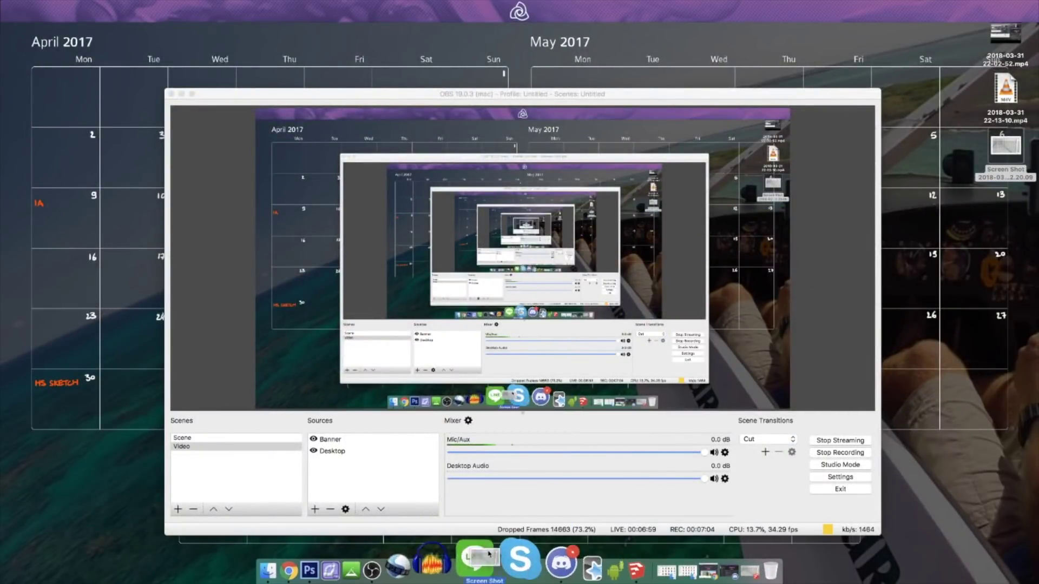
pyautogui.click(359, 565)
pyautogui.hotkey('ctrl', 'shift', 'Tab')
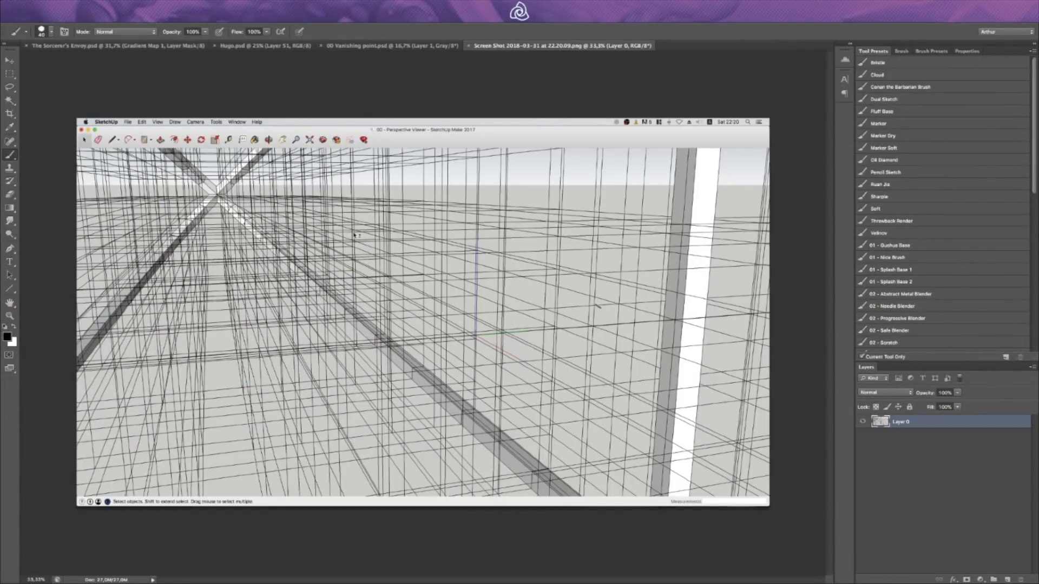
# Step: In 00 Vanishing point.psd, hide Layer 2 and leave only Layer 1's radiating lines visible over the white background
pyautogui.click(372, 46)
pyautogui.click(863, 426)
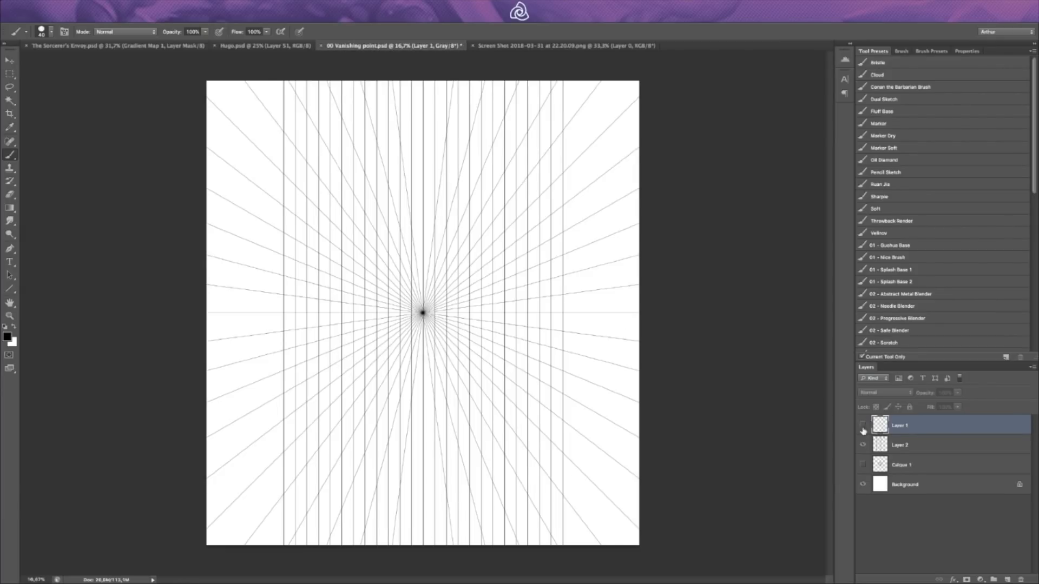
pyautogui.click(863, 425)
pyautogui.click(862, 445)
pyautogui.click(864, 427)
pyautogui.click(864, 428)
pyautogui.click(864, 428)
pyautogui.click(864, 427)
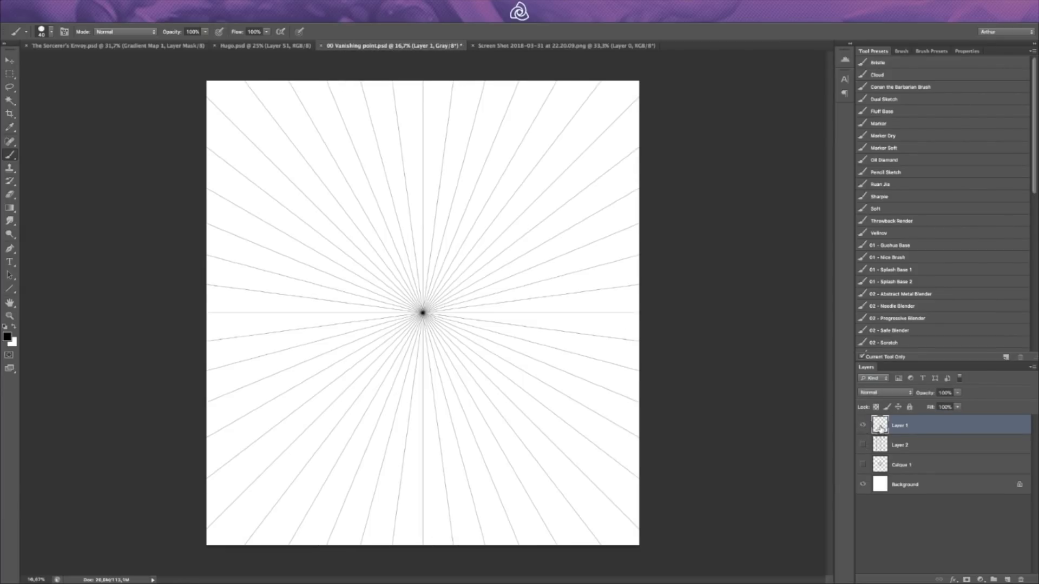
pyautogui.click(864, 427)
pyautogui.click(864, 427)
pyautogui.click(863, 427)
pyautogui.click(864, 428)
pyautogui.click(864, 427)
pyautogui.click(864, 428)
# Step: In the screenshot document, add a new layer above the grid, fill it with white and set its opacity to 79%
pyautogui.click(505, 46)
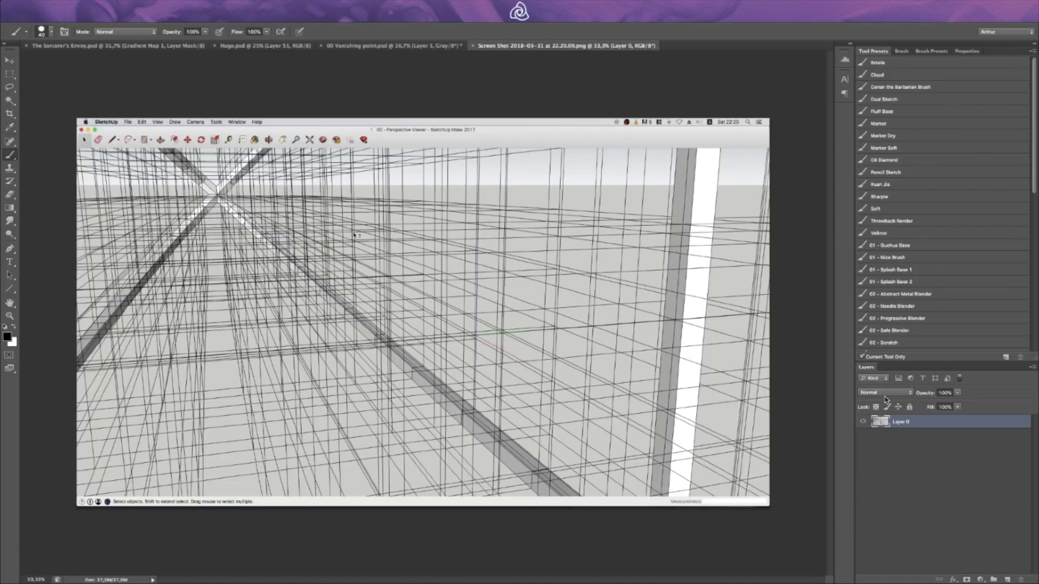
pyautogui.press('super+shift+alt+n')
pyautogui.hotkey('alt', 'BackSpace')
pyautogui.press('super+BackSpace')
pyautogui.moveTo(957, 393); pyautogui.dragTo(948, 419)
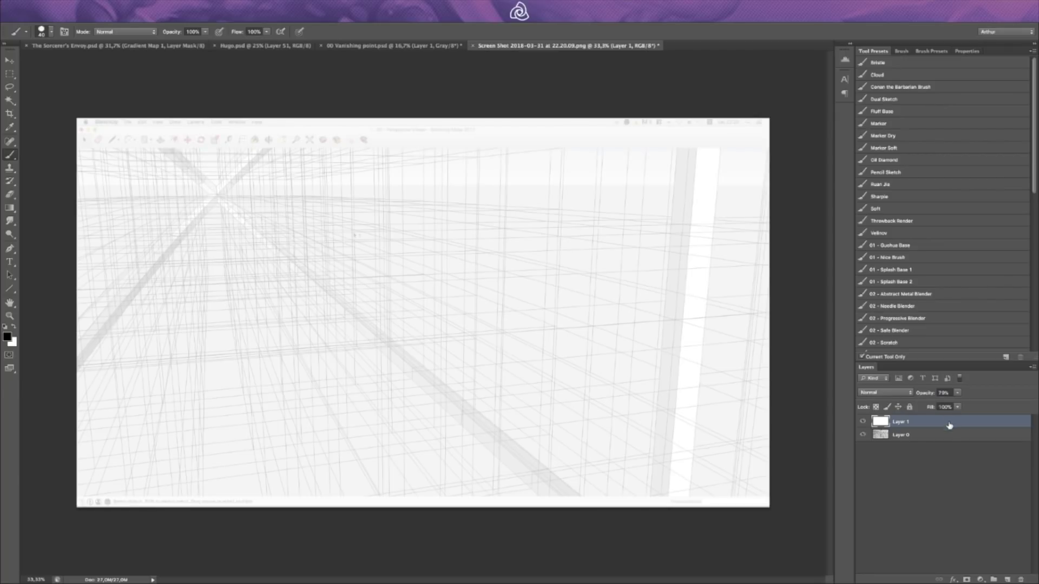
# Step: Paste the radiating lines, center them on the grid's vanishing point and widen them to about 135% so they cover the image
pyautogui.press('super+v')
pyautogui.press('super+t')
pyautogui.moveTo(527, 348); pyautogui.dragTo(371, 177)
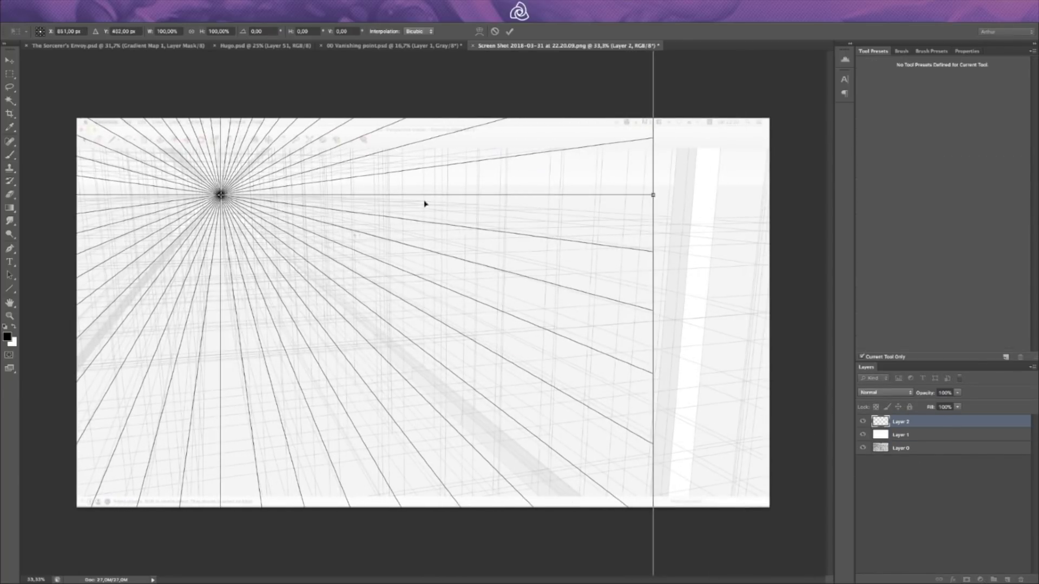
pyautogui.press('super+minus')
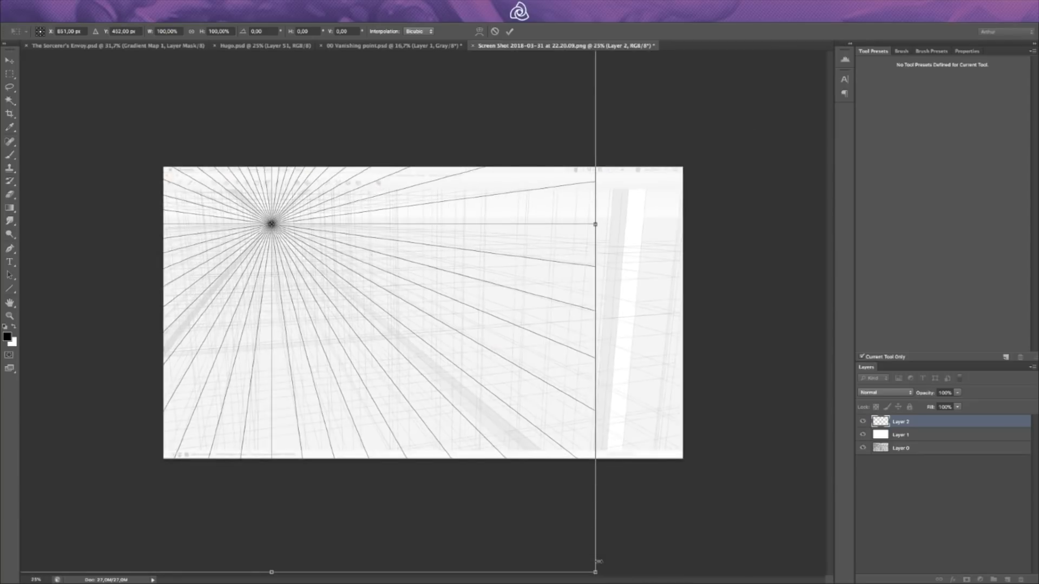
pyautogui.moveTo(595, 572); pyautogui.dragTo(707, 573)
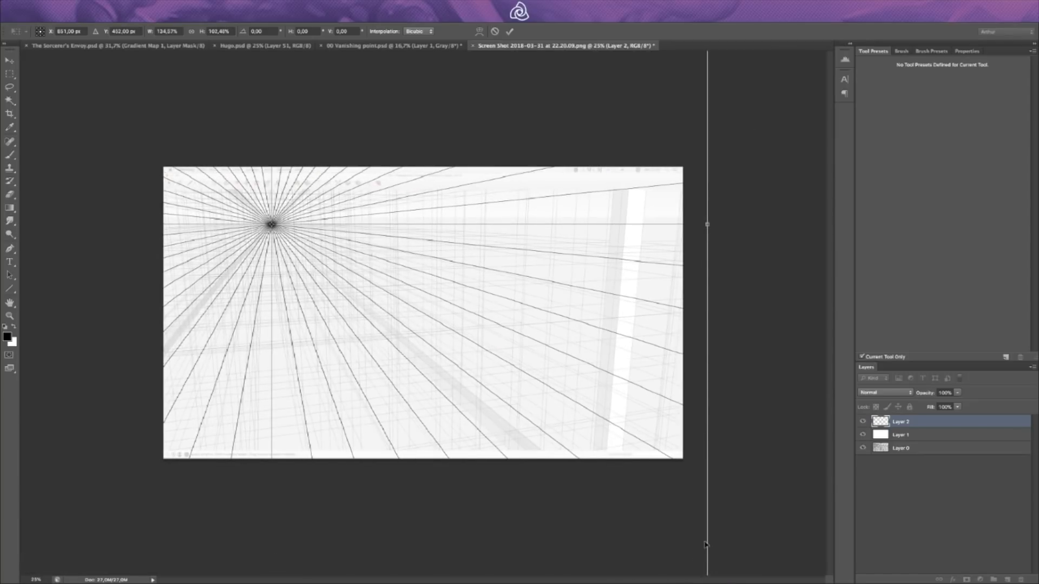
pyautogui.press('Return')
pyautogui.press('b')
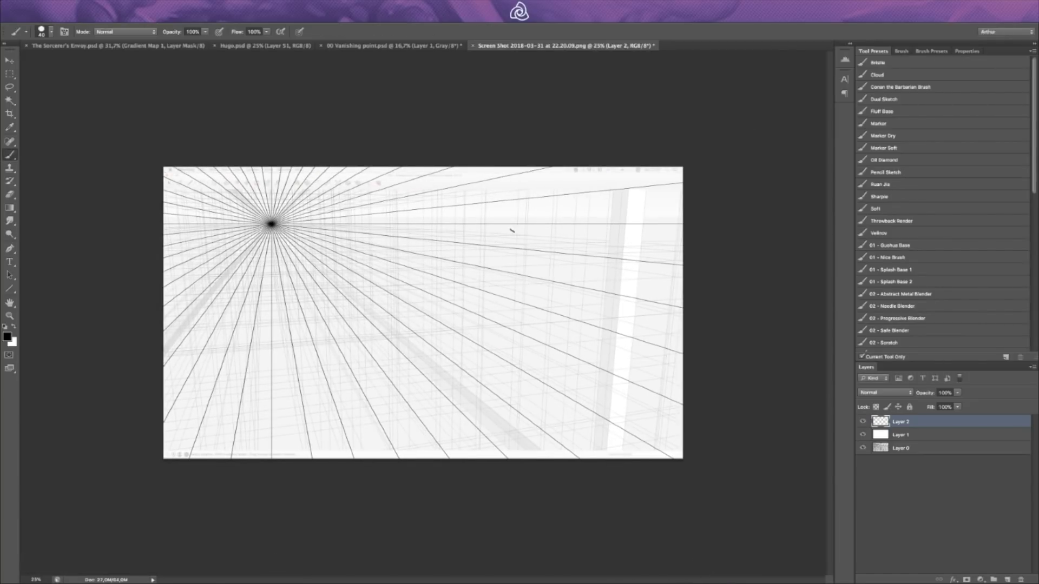
# Step: Duplicate the radiating-line layer and move the copy horizontally until its vanishing point lies beyond the image's right edge
pyautogui.press('super+j')
pyautogui.press('v')
pyautogui.moveTo(302, 274); pyautogui.dragTo(626, 278)
pyautogui.moveTo(424, 254); pyautogui.dragTo(663, 260)
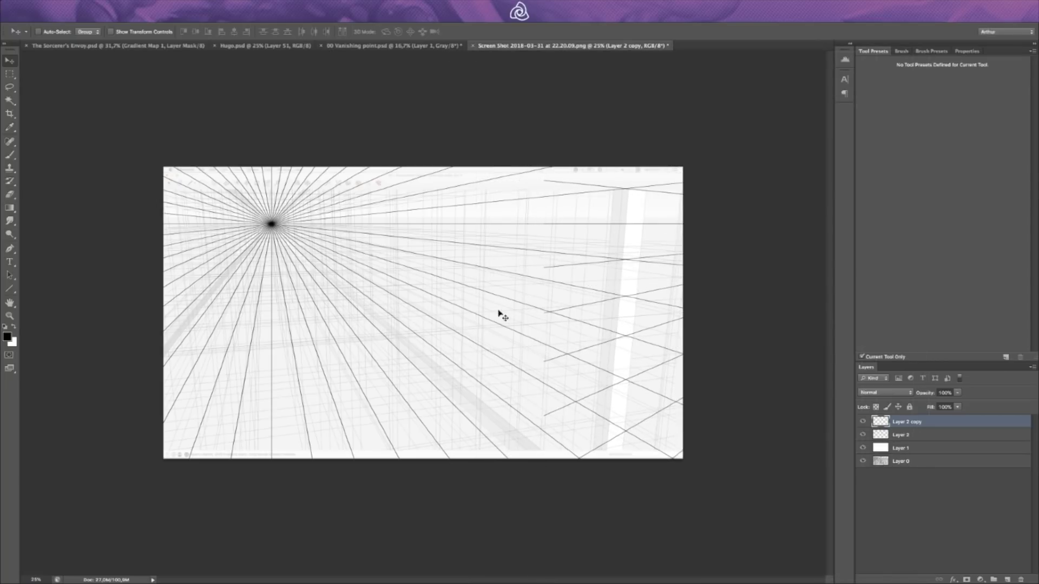
pyautogui.hotkey('ctrl', 't')
pyautogui.moveTo(543, 224); pyautogui.dragTo(121, 271)
pyautogui.moveTo(259, 276); pyautogui.dragTo(685, 287)
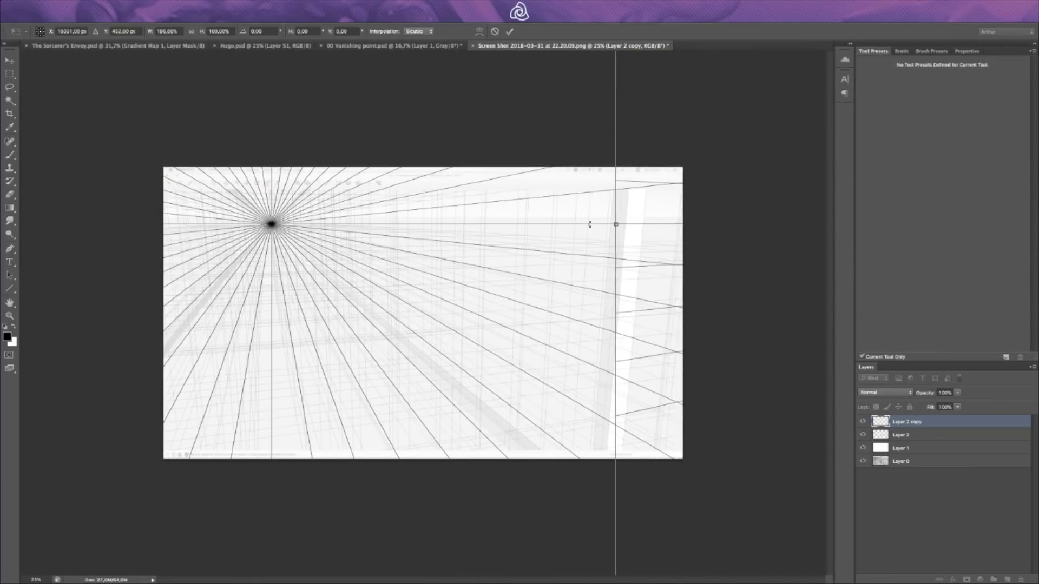
pyautogui.moveTo(613, 224); pyautogui.dragTo(553, 286)
pyautogui.moveTo(522, 224); pyautogui.dragTo(128, 264)
pyautogui.moveTo(246, 288); pyautogui.dragTo(560, 284)
pyautogui.moveTo(441, 224); pyautogui.dragTo(118, 255)
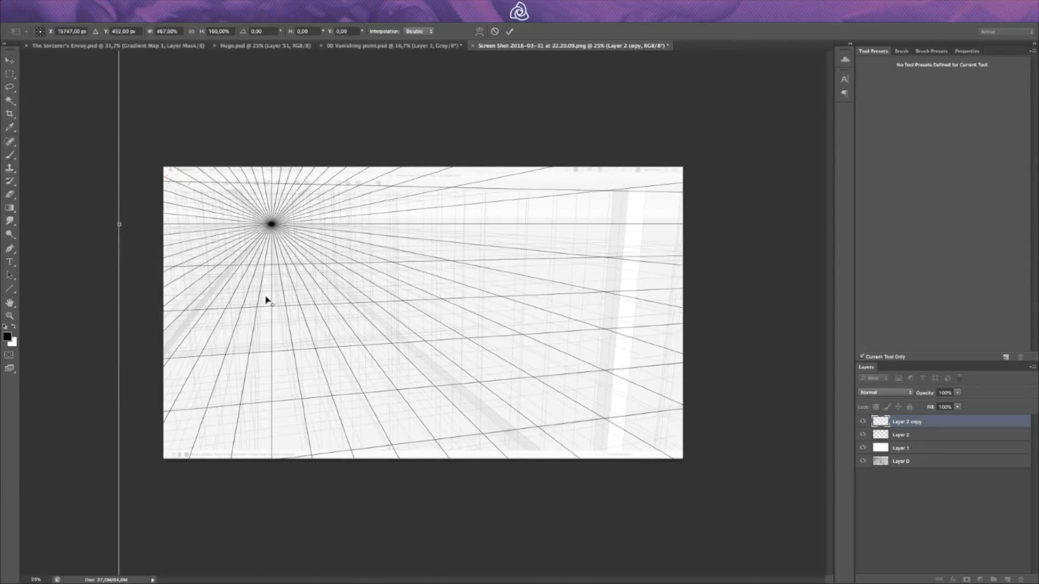
pyautogui.moveTo(637, 292); pyautogui.dragTo(480, 320)
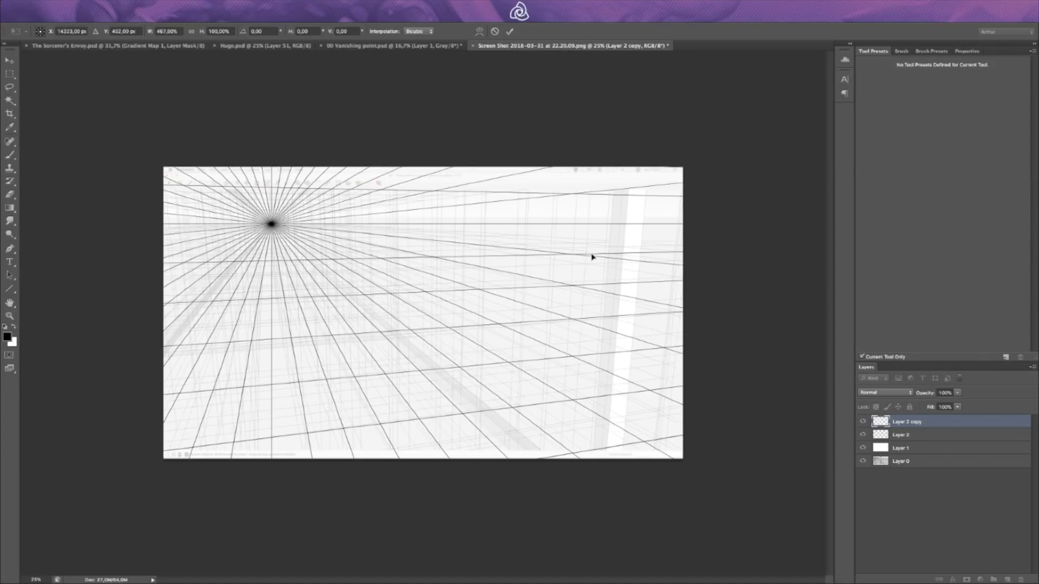
# Step: In 00 Vanishing point.psd, show Layer 2's parallel vertical lines and select that layer together with Layer 1
pyautogui.click(379, 47)
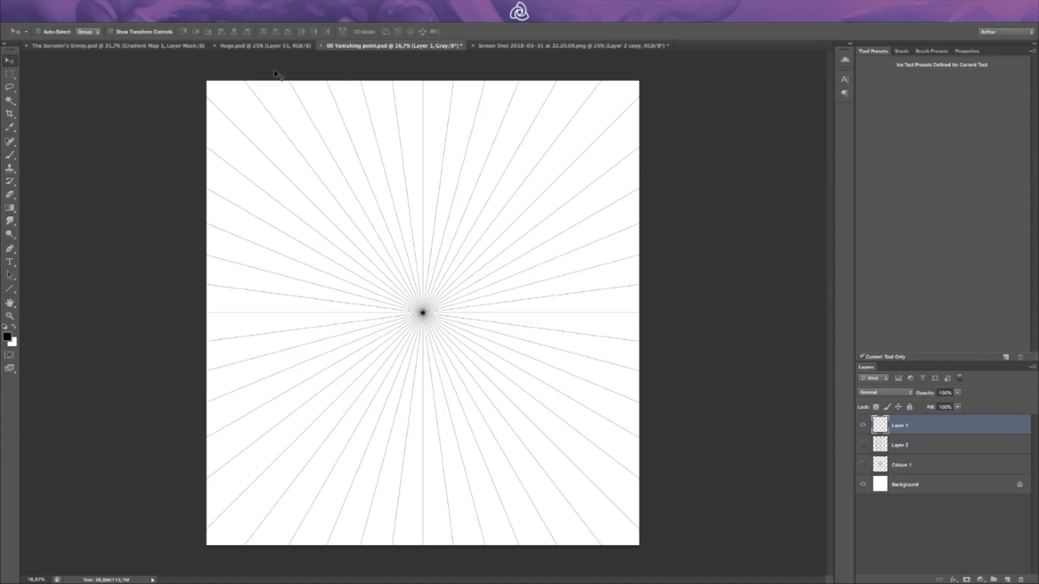
pyautogui.click(863, 444)
pyautogui.keyDown('shift'); pyautogui.click(885, 445); pyautogui.keyUp('shift')
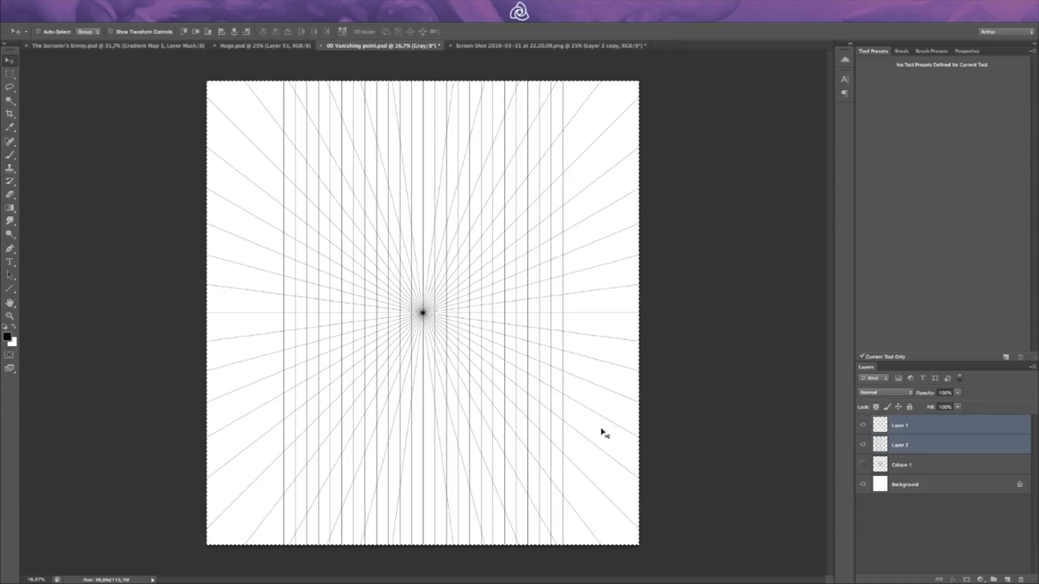
# Step: Paste the copied guide lines into the screenshot document, hide the pasted layer and check Layer 2 copy's visibility
pyautogui.click(541, 45)
pyautogui.press('super+v')
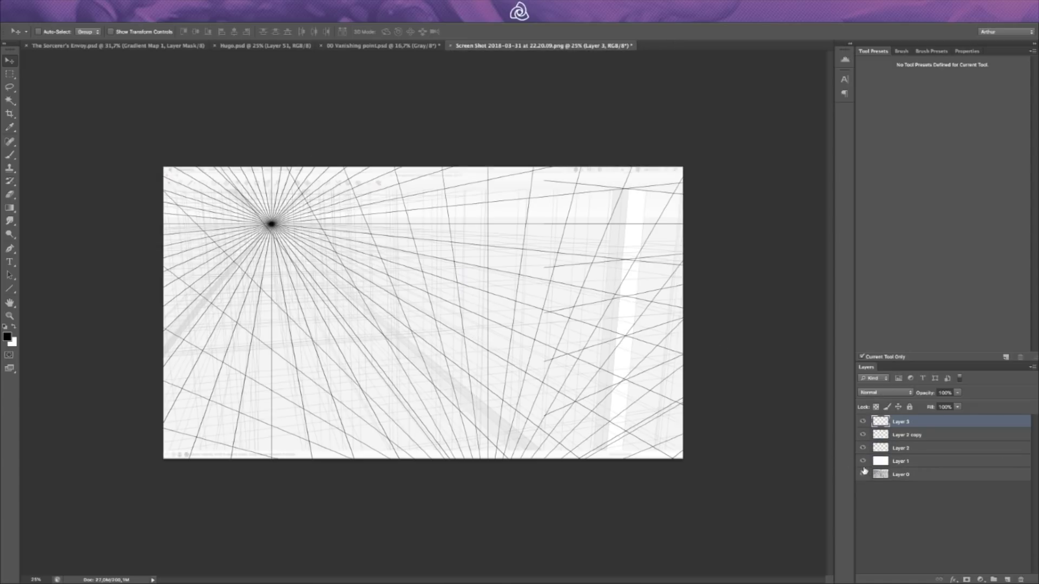
pyautogui.click(863, 421)
pyautogui.click(862, 435)
pyautogui.click(863, 435)
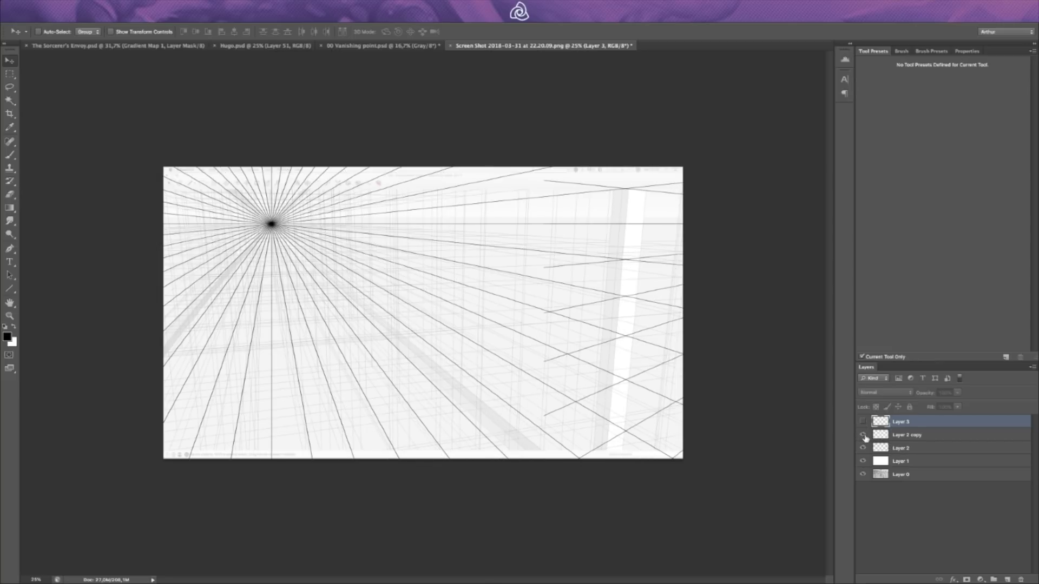
# Step: Stretch Layer 2 copy to about 400% width and shift it so its lines span the image from a distant right-hand vanishing point
pyautogui.click(900, 435)
pyautogui.press('super+t')
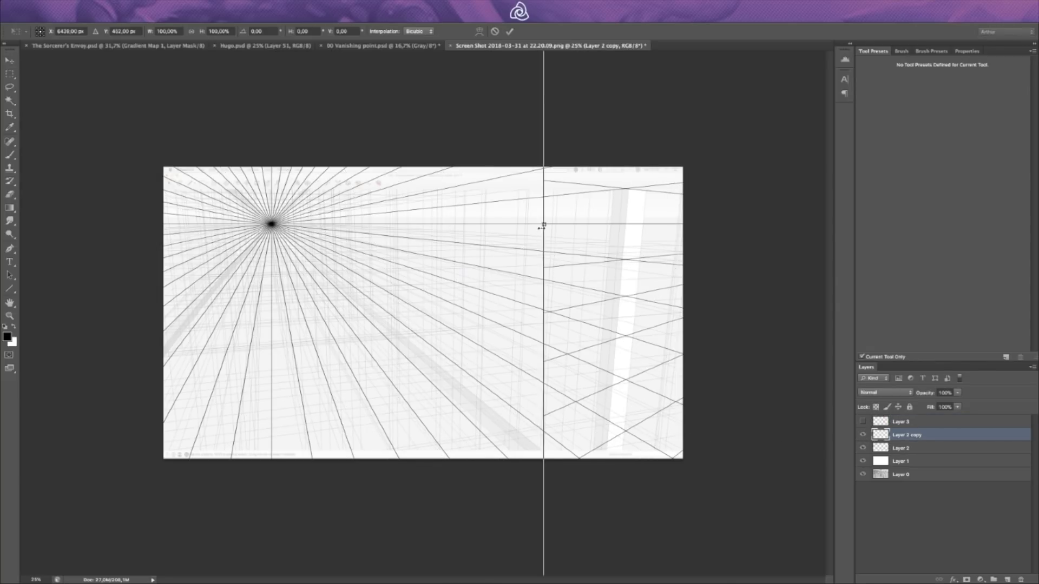
pyautogui.moveTo(541, 228); pyautogui.dragTo(155, 227)
pyautogui.moveTo(256, 263); pyautogui.dragTo(666, 309)
pyautogui.moveTo(563, 224); pyautogui.dragTo(629, 320)
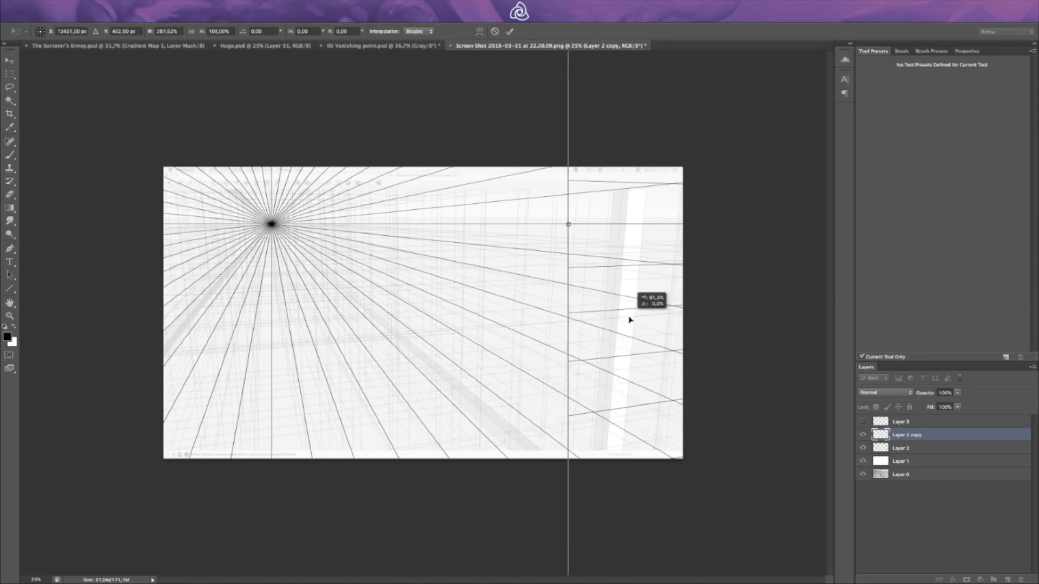
pyautogui.moveTo(567, 223); pyautogui.dragTo(121, 290)
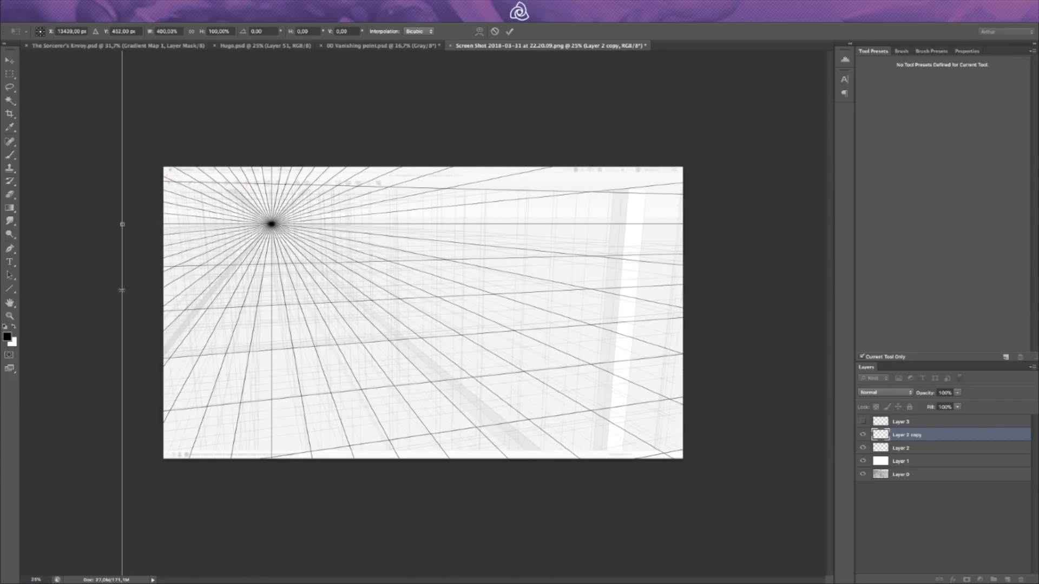
pyautogui.press('Return')
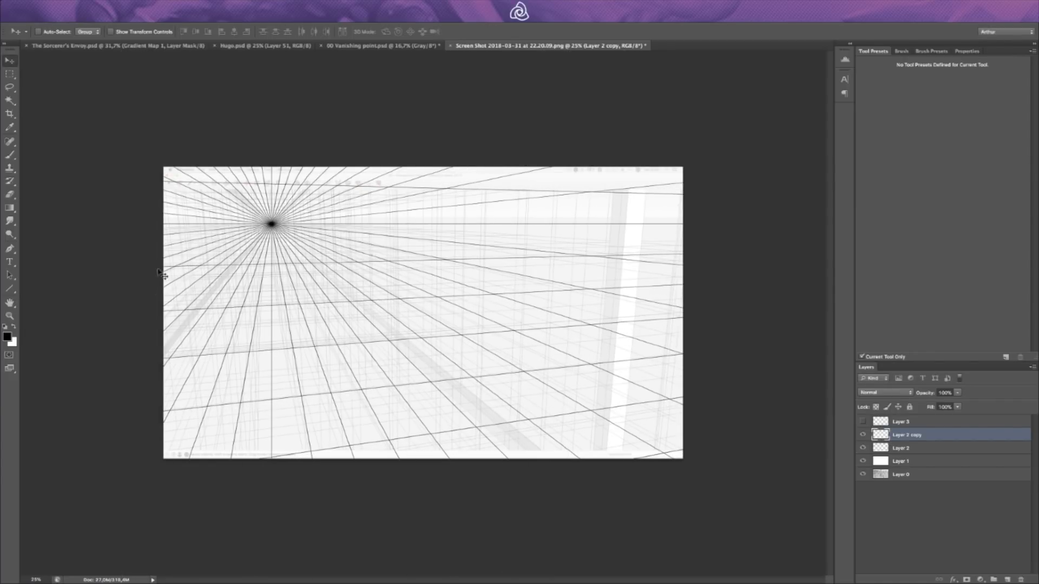
# Step: Copy only Layer 2's vertical lines from 00 Vanishing point.psd and paste them into the screenshot document
pyautogui.click(352, 47)
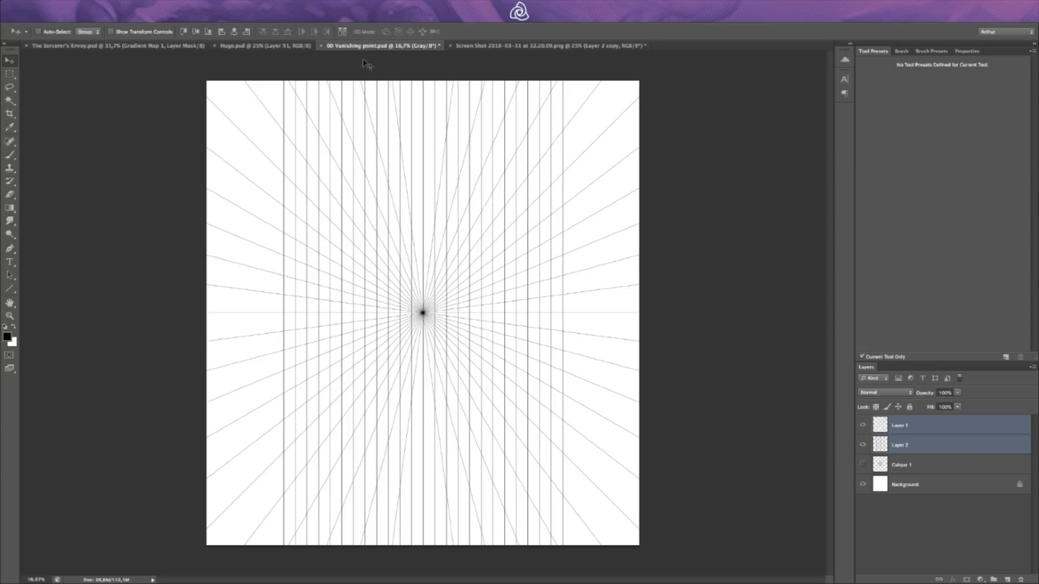
pyautogui.click(882, 441)
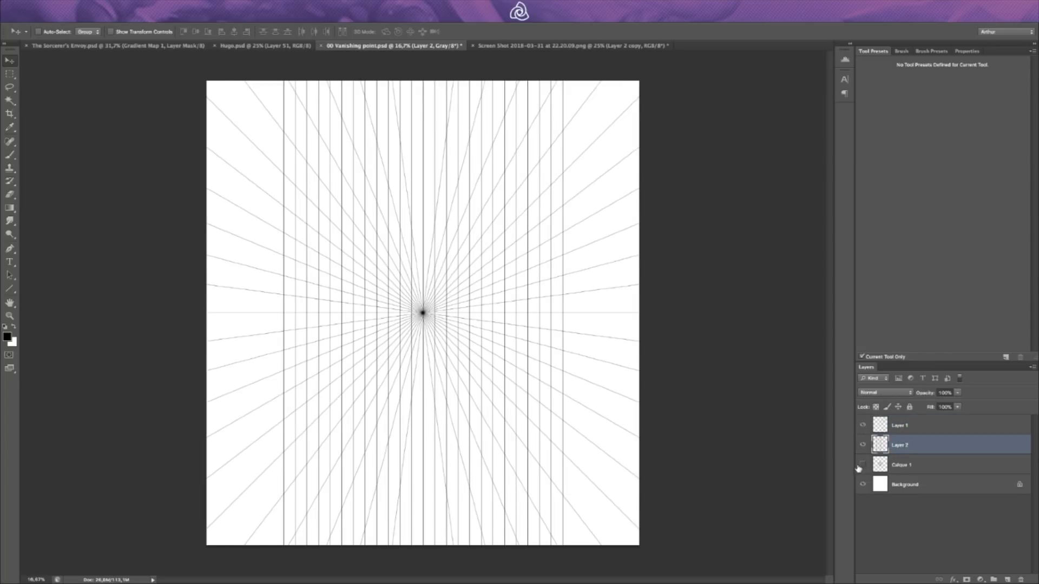
pyautogui.click(513, 48)
pyautogui.hotkey('ctrl', 'v')
# Step: Transform the pasted vertical lines so they fan outward toward the top, widening them to about 144% to cover the image
pyautogui.hotkey('ctrl', 't')
pyautogui.moveTo(594, 211); pyautogui.dragTo(598, 181)
pyautogui.moveTo(632, 135); pyautogui.dragTo(706, 145)
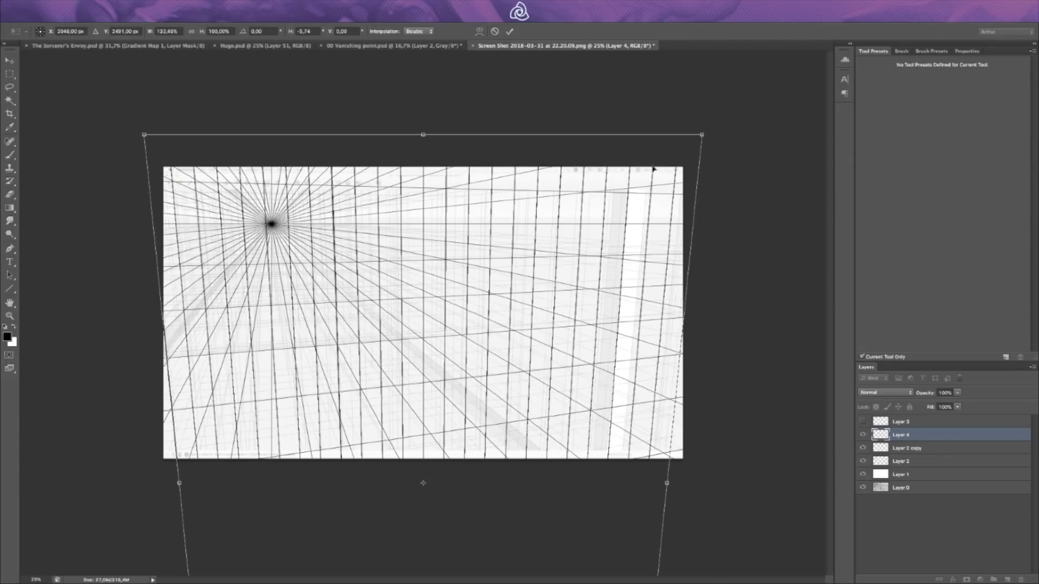
pyautogui.moveTo(179, 482); pyautogui.dragTo(162, 481)
pyautogui.hotkey('ctrl', 'h')
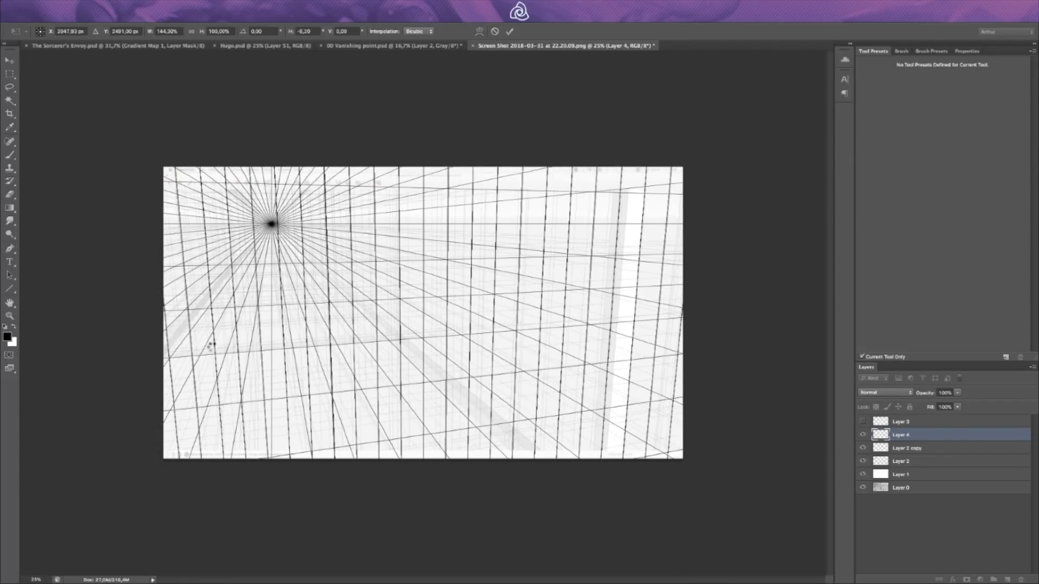
pyautogui.press('Return')
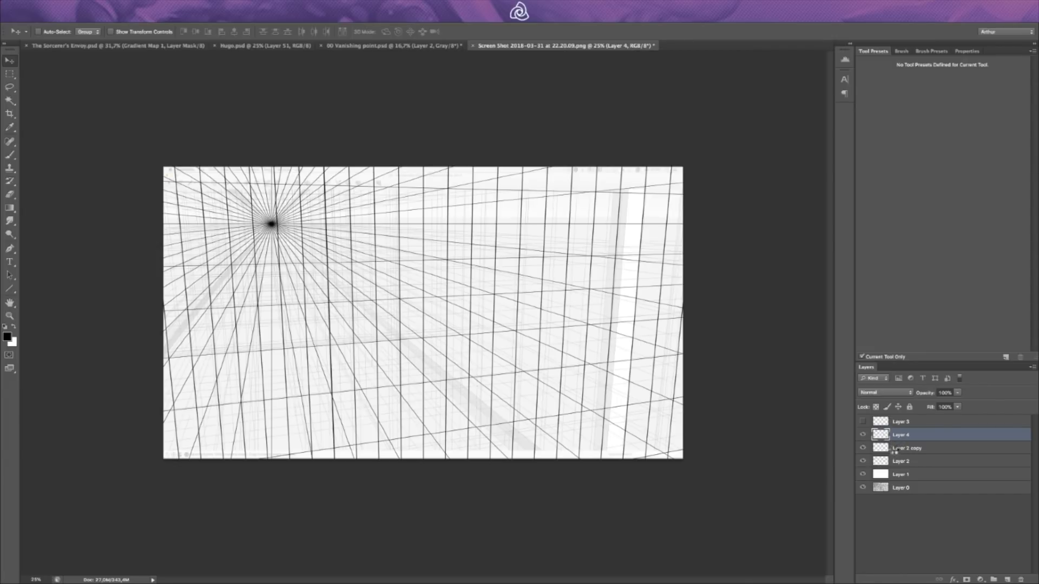
# Step: Merge the vertical-line layer and the two radiating-line layers into Layer 2, toggling its visibility to check the combined grid
pyautogui.hotkey('ctrl', 'e')
pyautogui.hotkey('ctrl', 'e')
pyautogui.press('c')
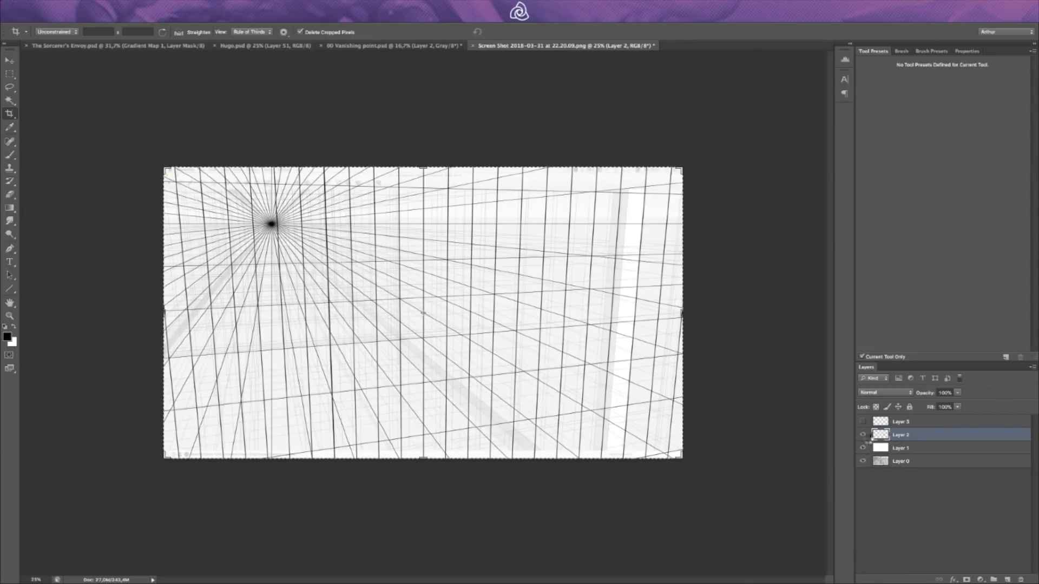
pyautogui.press('b')
pyautogui.click(863, 434)
pyautogui.click(863, 435)
# Step: Make the white Layer 1 fully opaque and reduce the merged grid layer's opacity to 23%
pyautogui.hotkey('alt', '[')
pyautogui.click(958, 393)
pyautogui.moveTo(944, 402); pyautogui.dragTo(920, 403)
pyautogui.click(940, 436)
pyautogui.click(957, 393)
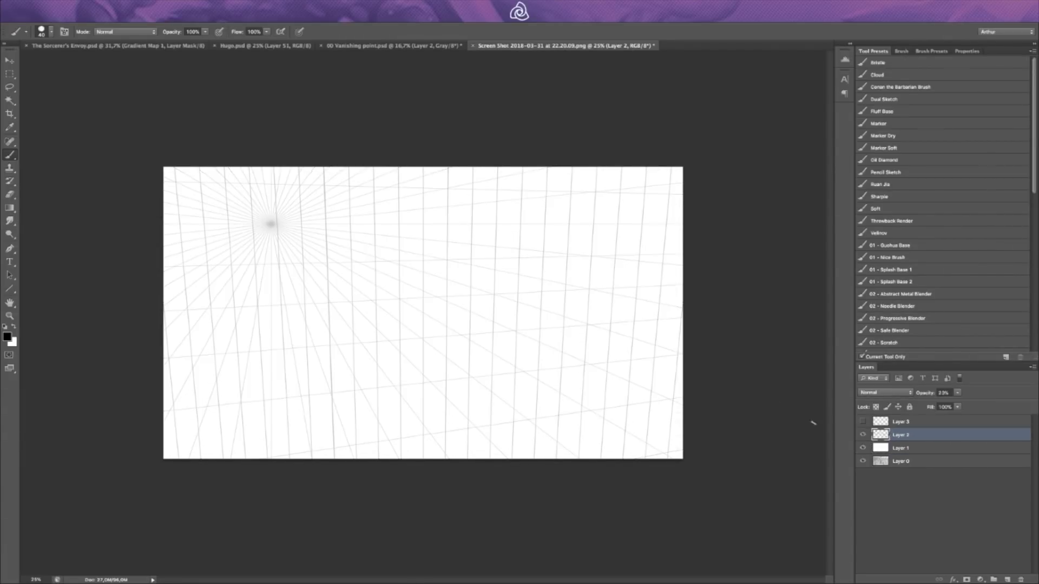
# Step: Compare the finished grid with Hugo.psd and The Sorcerer's Envoy.psd, toggling the painting's Gradient Map 1 off and on
pyautogui.click(265, 46)
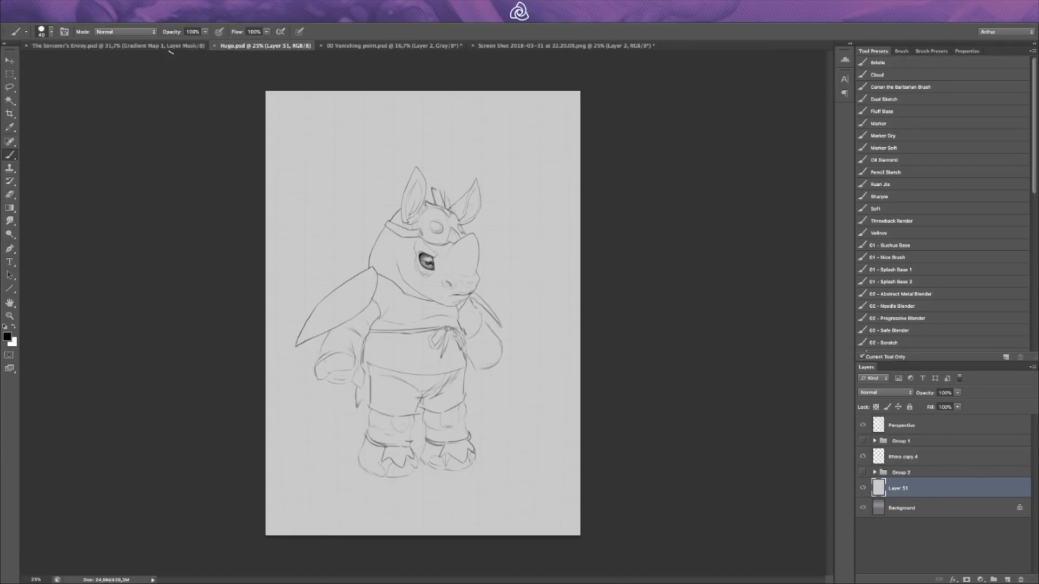
pyautogui.click(151, 46)
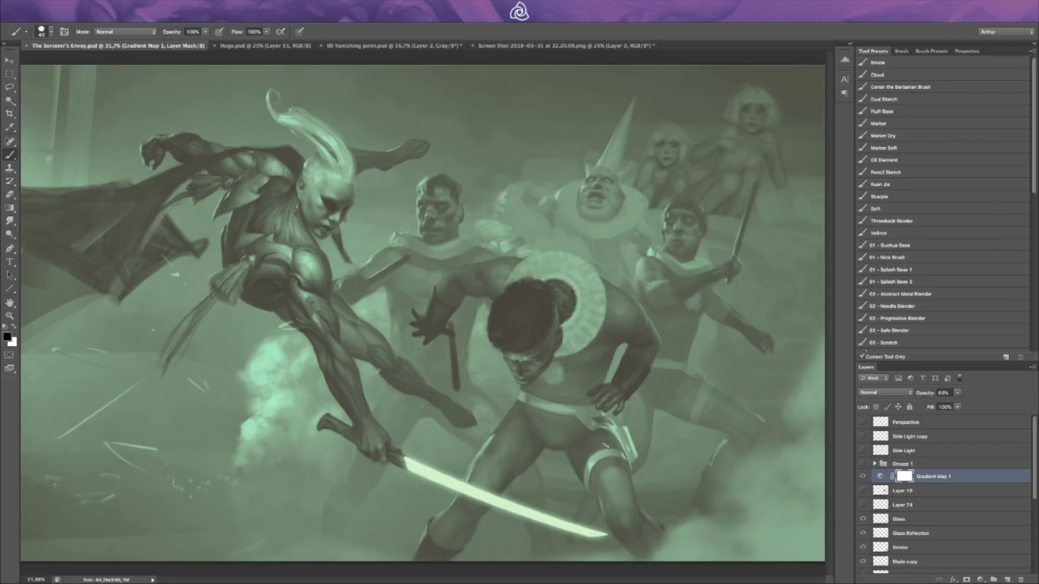
pyautogui.click(863, 477)
pyautogui.click(863, 477)
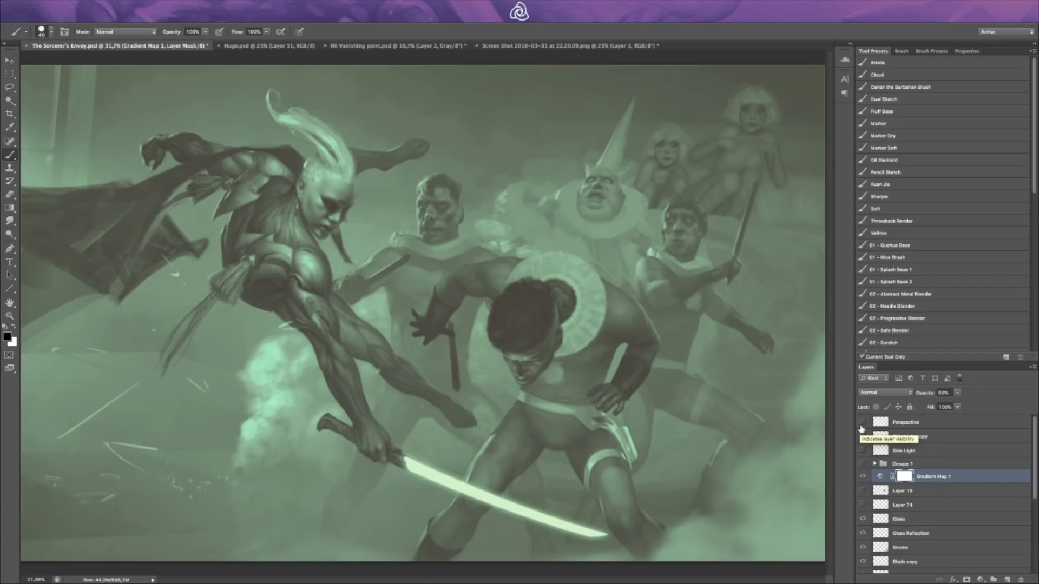
pyautogui.click(530, 48)
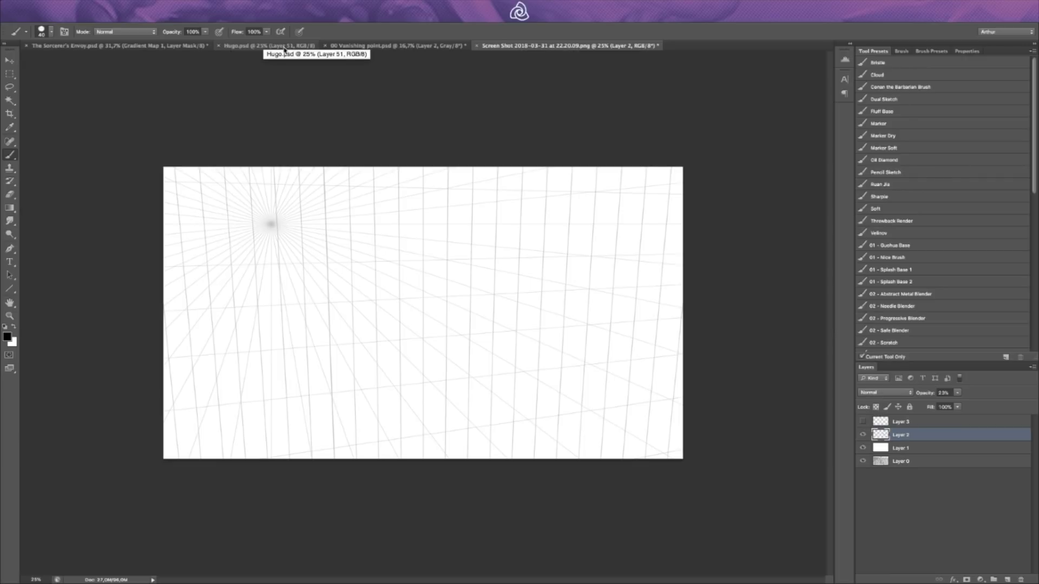
pyautogui.click(164, 47)
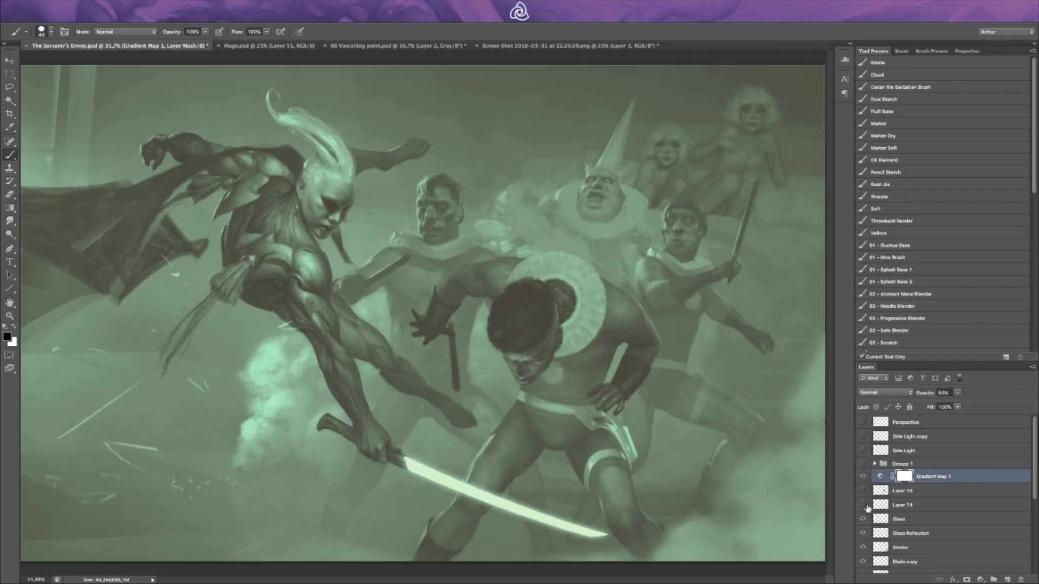
# Step: Look through the layers of The Sorcerer's Envoy.psd, toggling the Glass Reflection layer off and on
pyautogui.scroll(-5, 867, 510)
pyautogui.scroll(3, 867, 509)
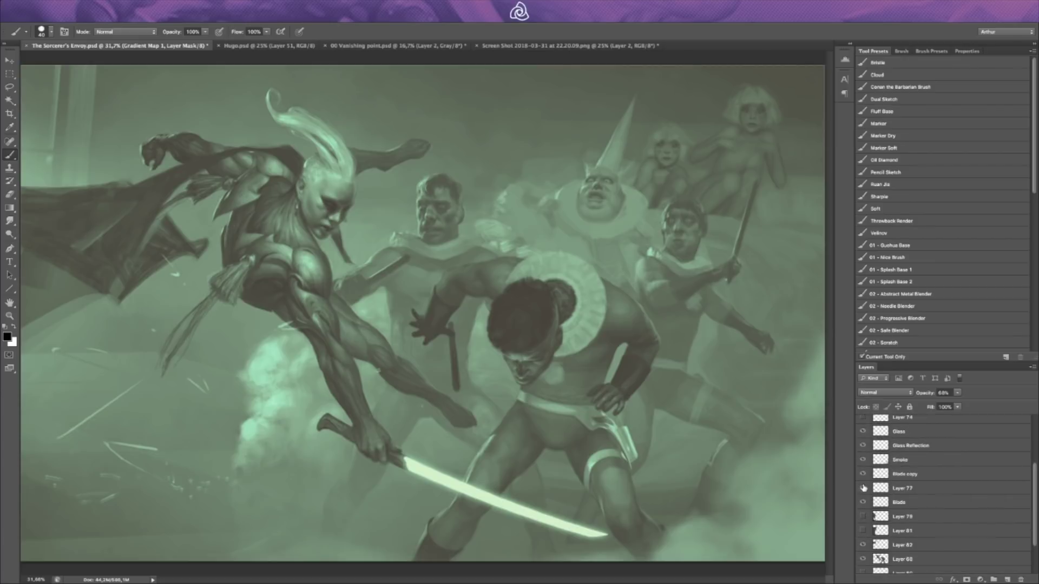
pyautogui.click(863, 468)
pyautogui.click(863, 469)
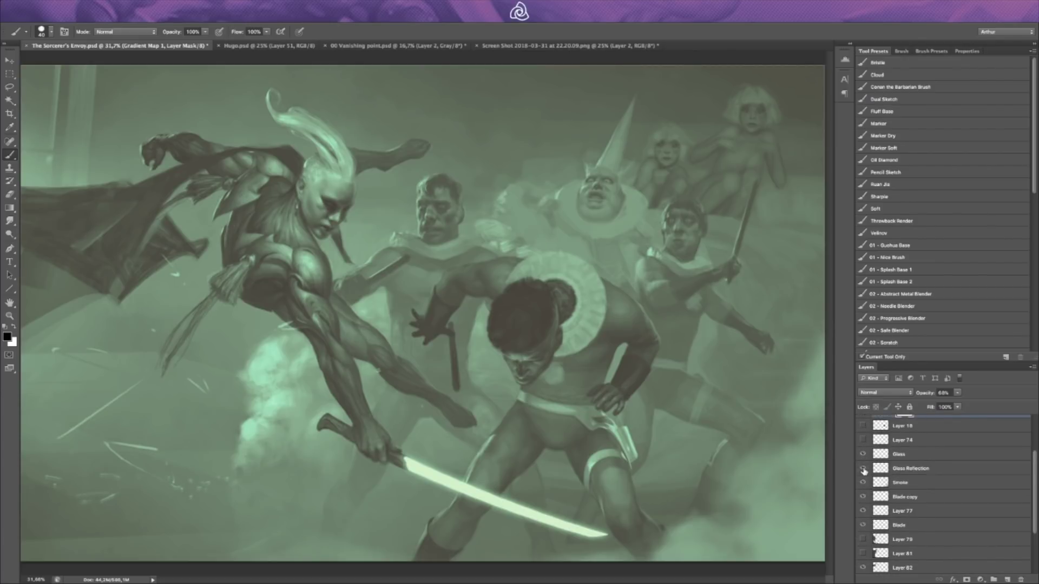
pyautogui.scroll(2, 863, 470)
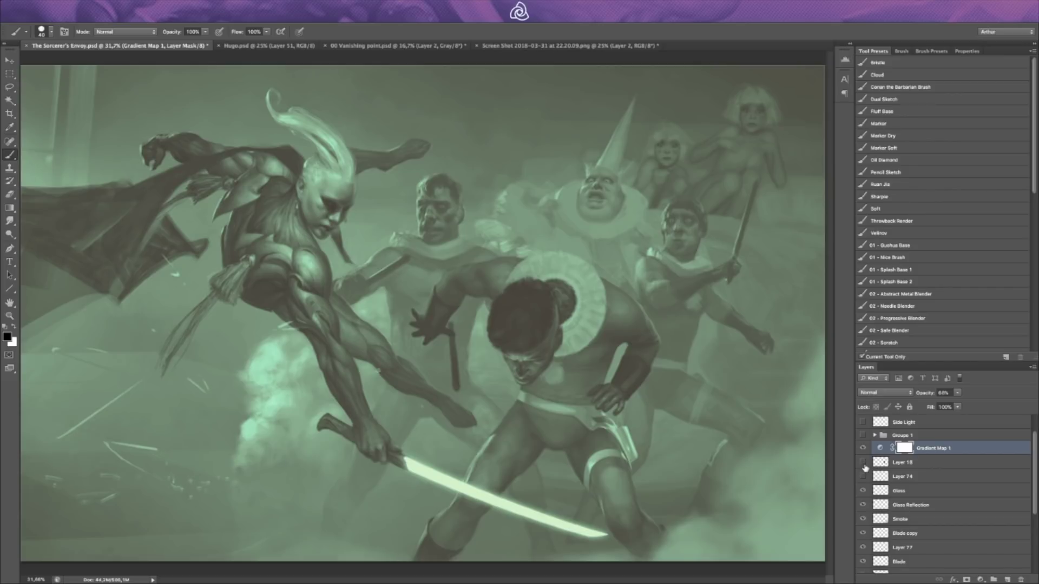
pyautogui.scroll(1, 865, 469)
# Step: Show the painting's Perspective layer at 100% opacity, reduce it to about 23% and hide the layer again
pyautogui.click(862, 422)
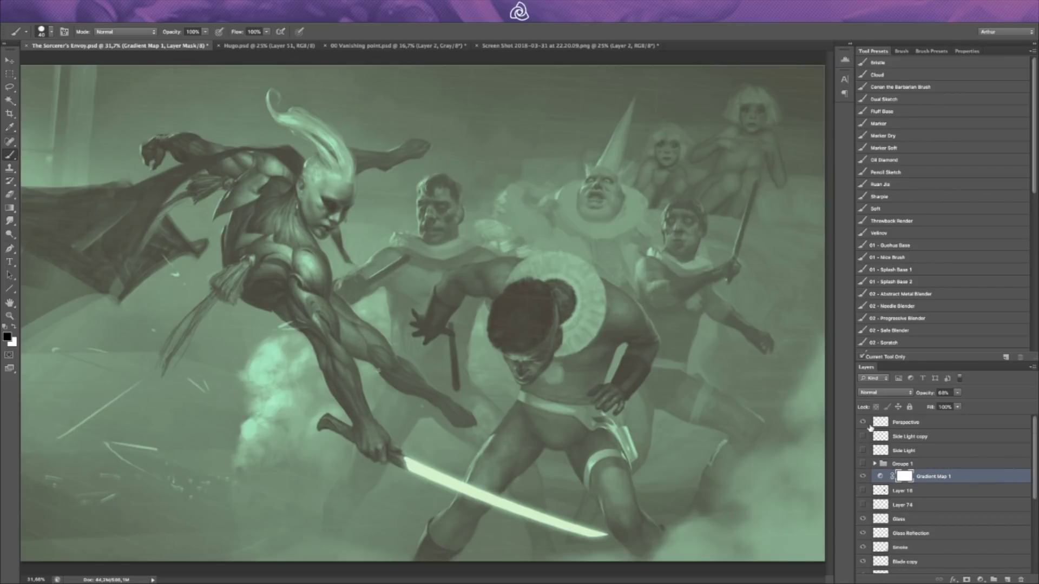
pyautogui.click(883, 425)
pyautogui.moveTo(1003, 422)
pyautogui.mouseDown()
pyautogui.moveTo(986, 417)
pyautogui.moveTo(1001, 407)
pyautogui.moveTo(978, 423)
pyautogui.moveTo(1017, 420)
pyautogui.mouseUp()
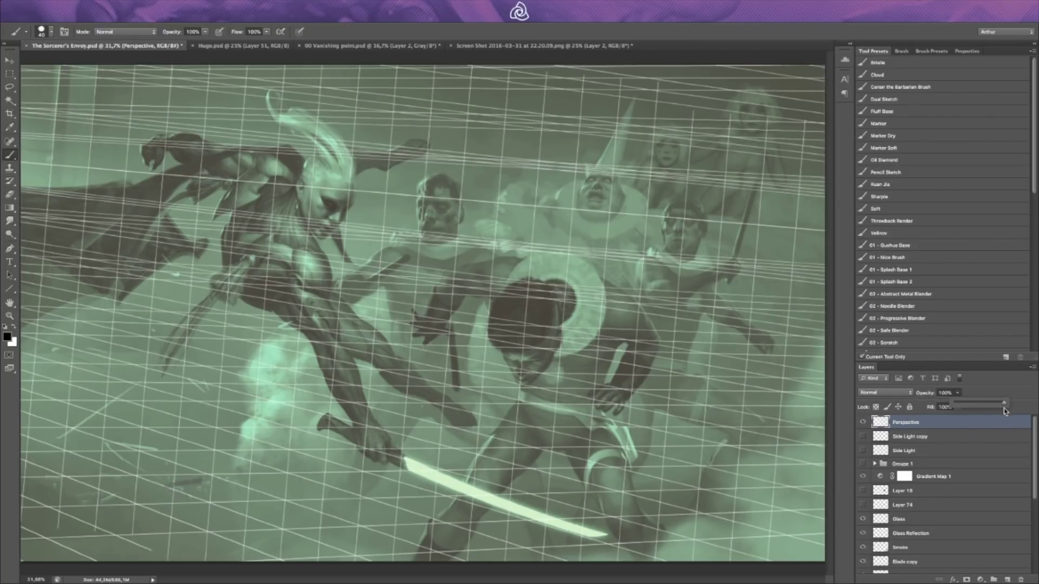
pyautogui.moveTo(1006, 407); pyautogui.dragTo(1002, 413)
pyautogui.moveTo(1004, 406); pyautogui.dragTo(964, 426)
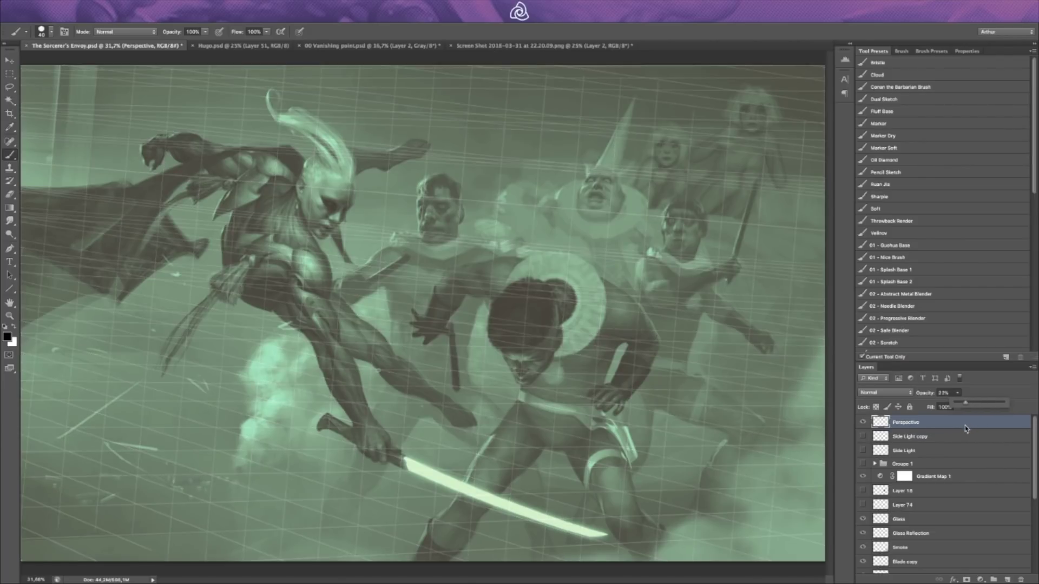
pyautogui.click(862, 424)
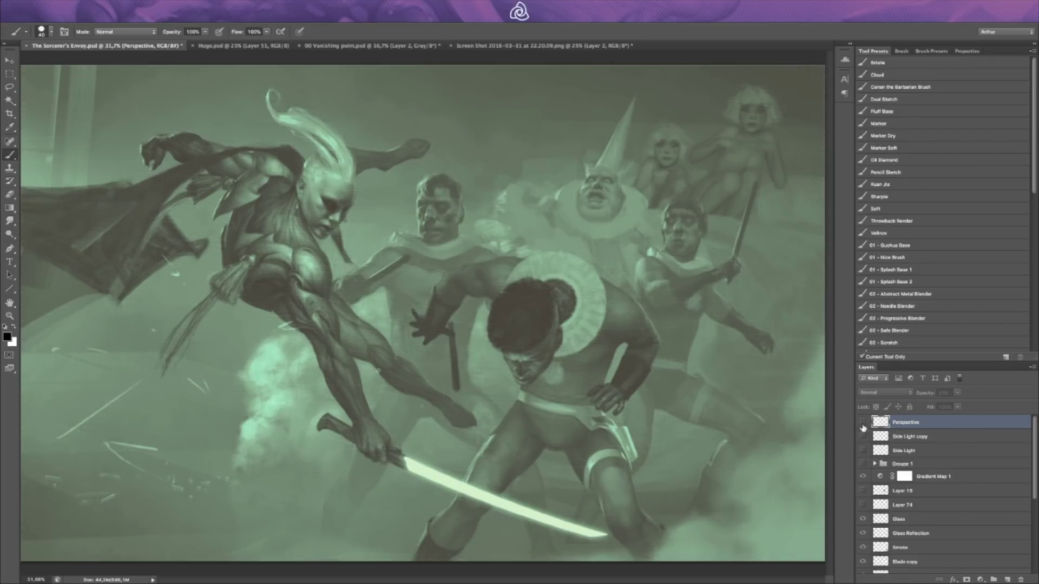
# Step: Switch to OBS, minimize its window, bring up the 00 Dynamic Poses folder in Finder and reposition that window
pyautogui.press('super+Tab')
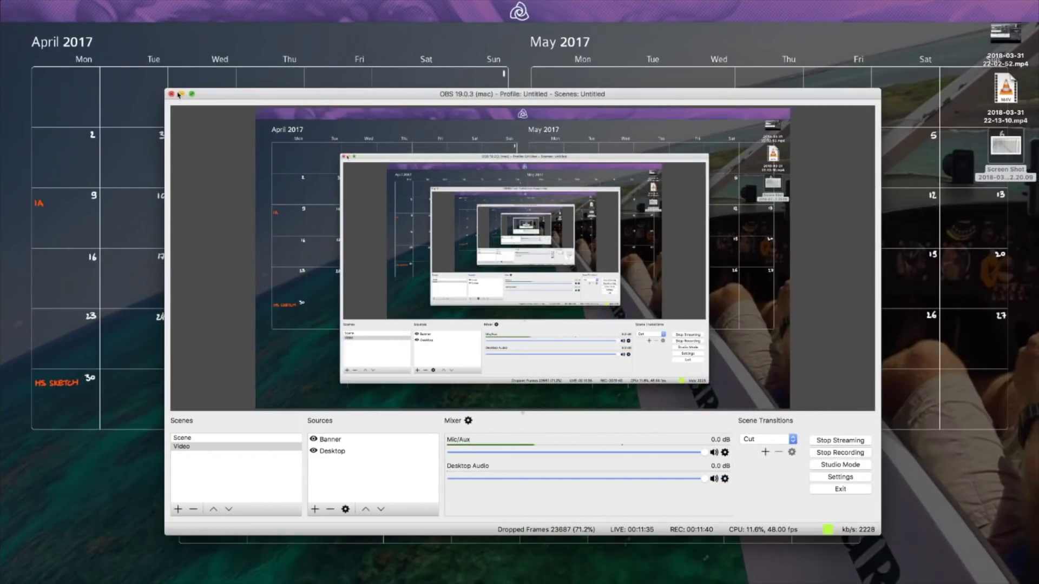
pyautogui.click(182, 94)
pyautogui.moveTo(543, 581)
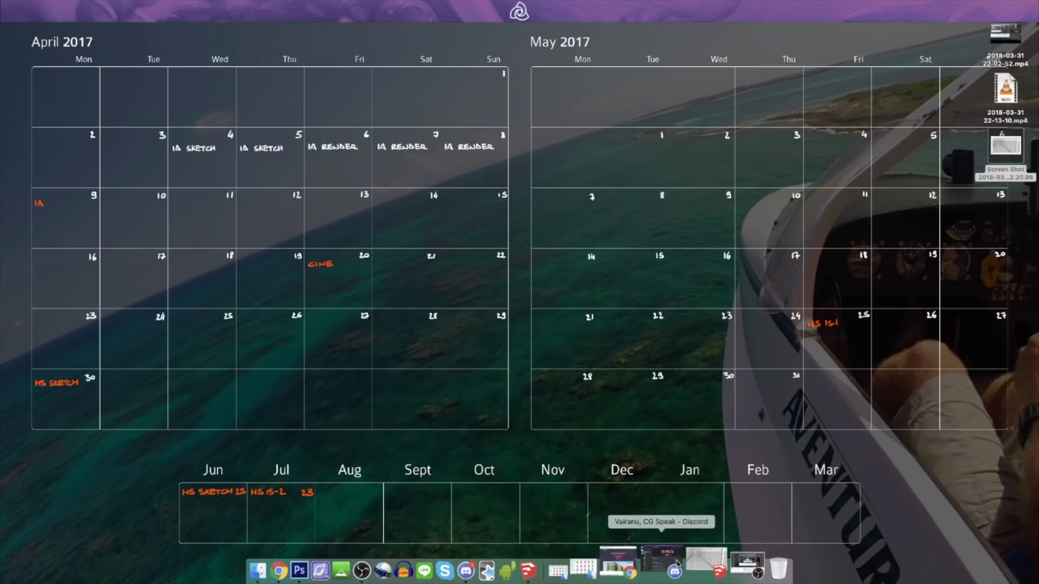
pyautogui.click(635, 563)
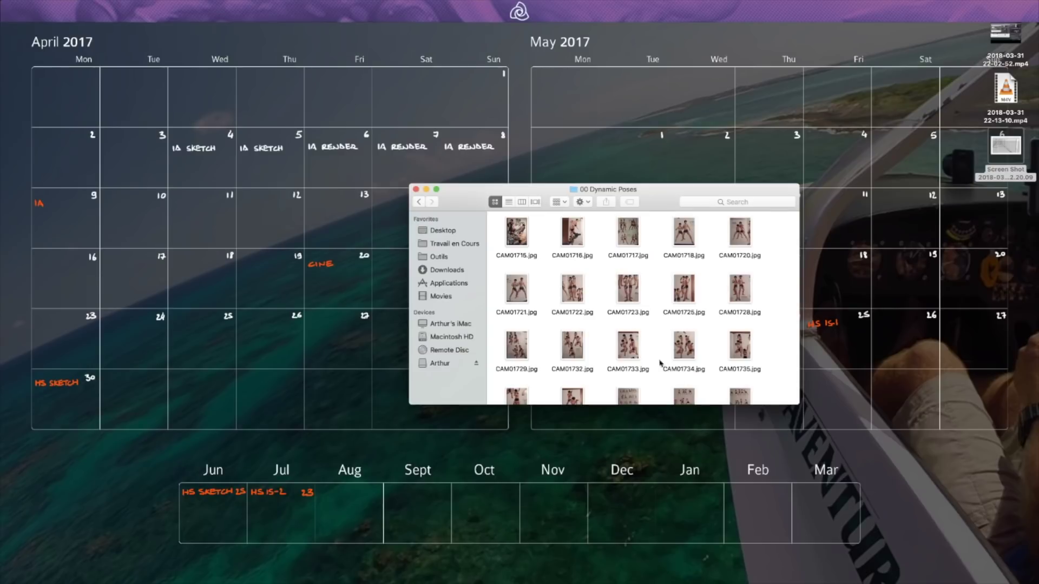
pyautogui.moveTo(649, 201); pyautogui.dragTo(631, 213)
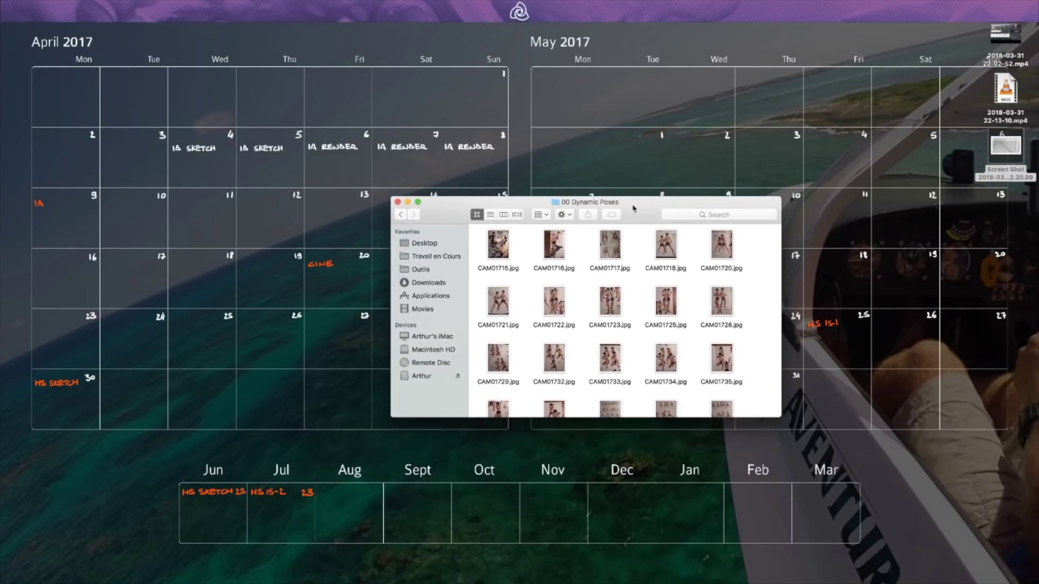
# Step: Preview CAM01733.jpg in the 00 Dynamic Poses folder, leaf through the pose photos up to CAM01745.jpg and close the preview
pyautogui.click(611, 306)
pyautogui.click(609, 357)
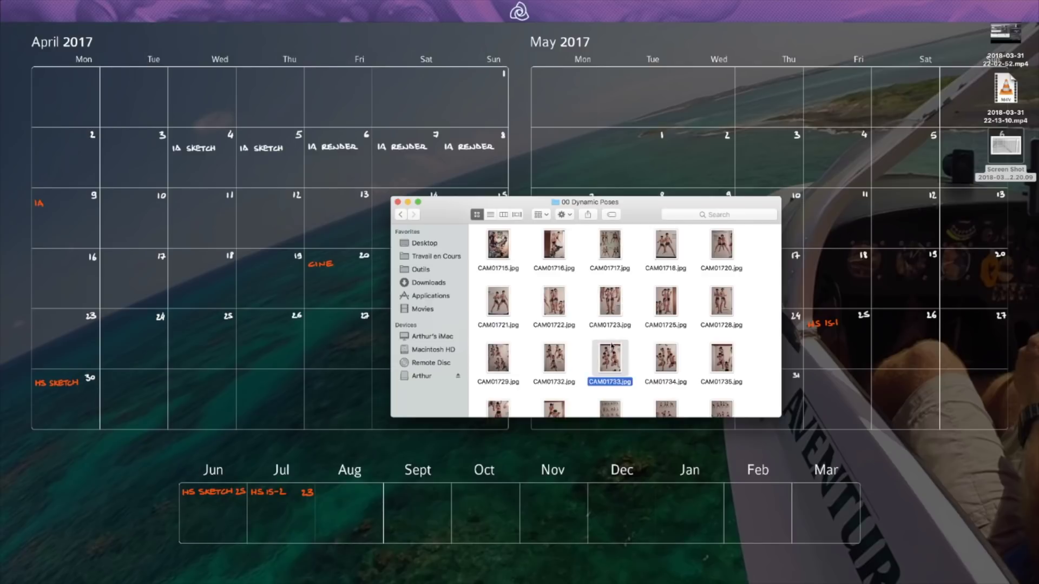
pyautogui.press('space')
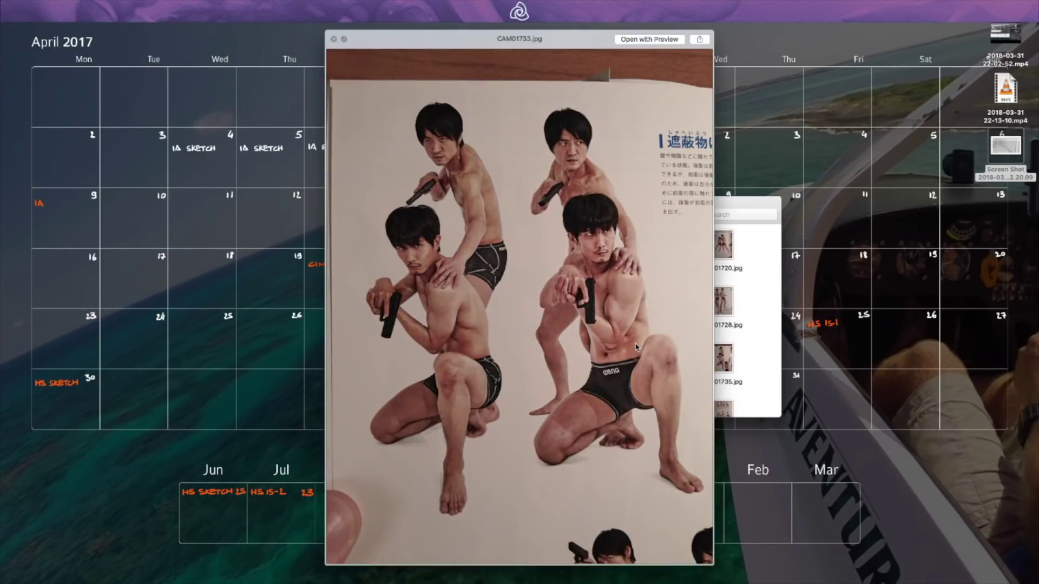
pyautogui.press('Right')
pyautogui.press('Down')
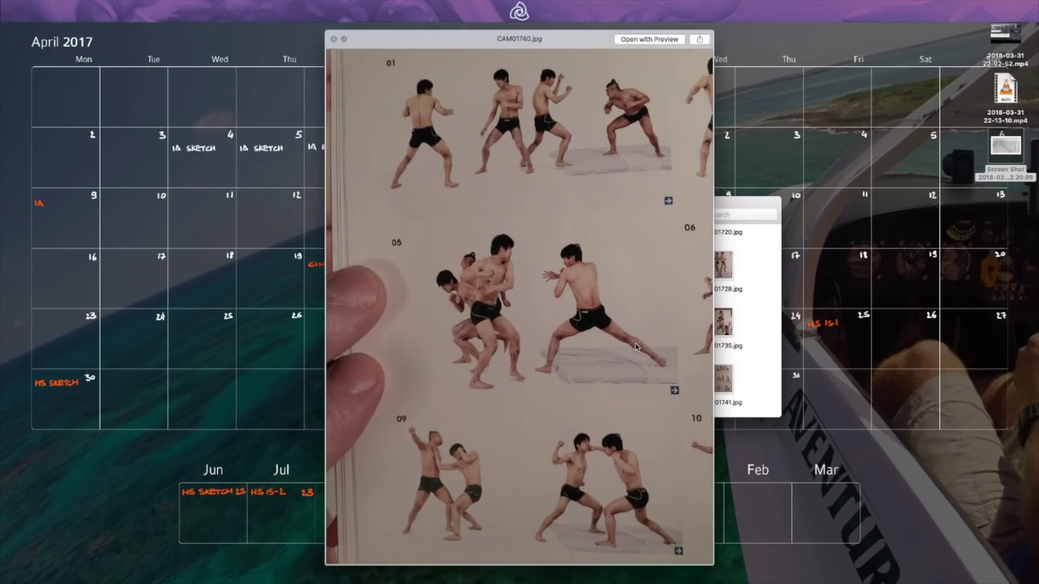
pyautogui.press('Down')
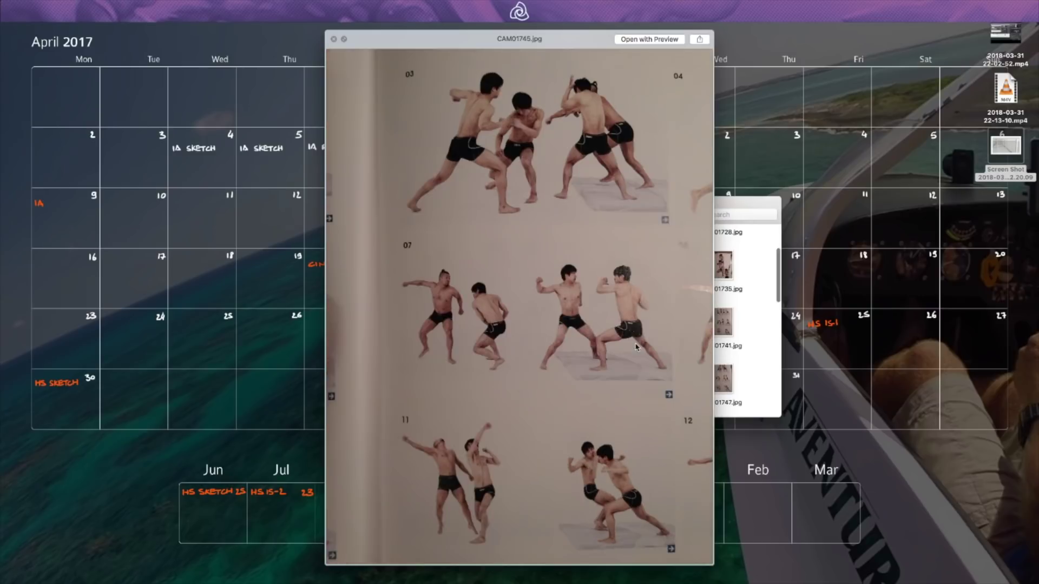
pyautogui.press('Left')
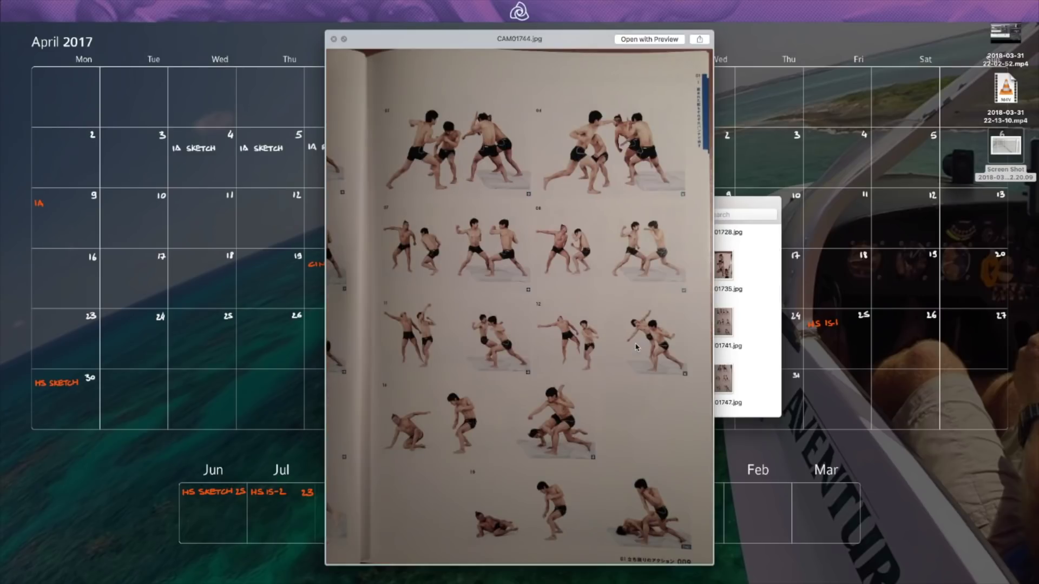
pyautogui.press('Left')
pyautogui.press('space')
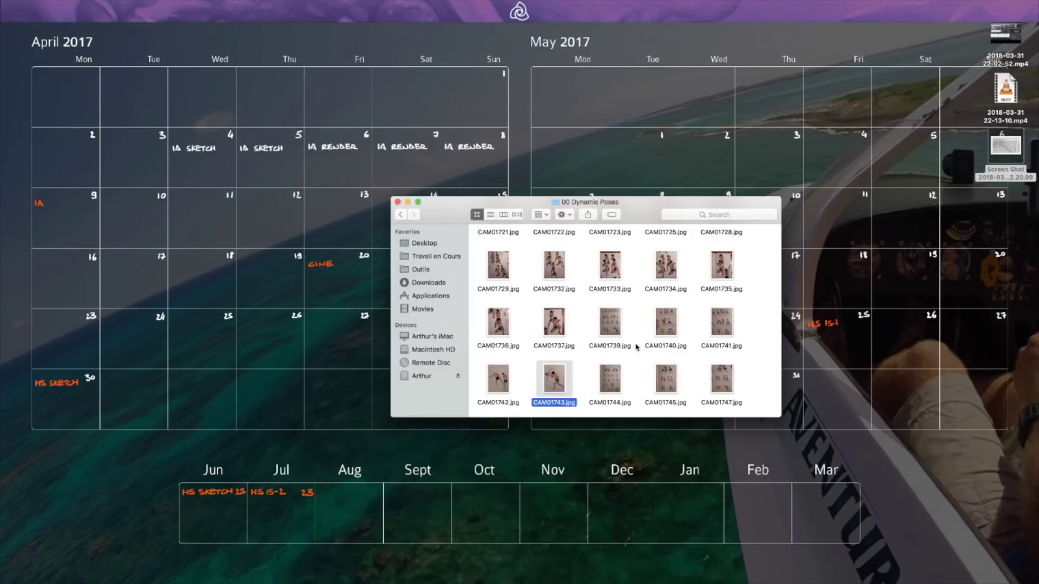
# Step: Glance at the painting in Photoshop, return to Finder and preview more fight pose photos, including CAM01745.jpg and CAM01751.jpg
pyautogui.moveTo(565, 575)
pyautogui.hotkey('ctrl', 'Left')
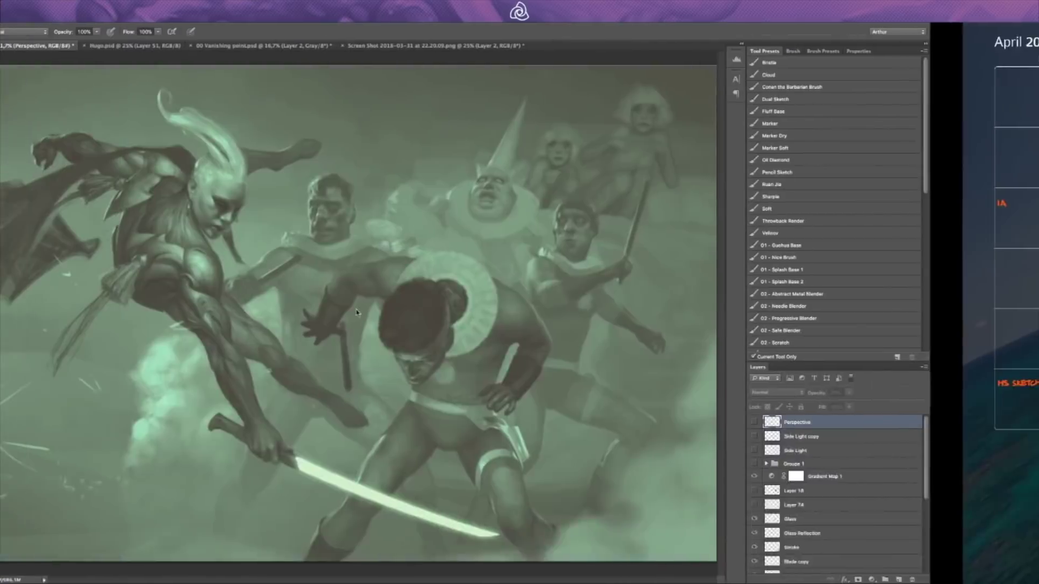
pyautogui.hotkey('ctrl', 'Right')
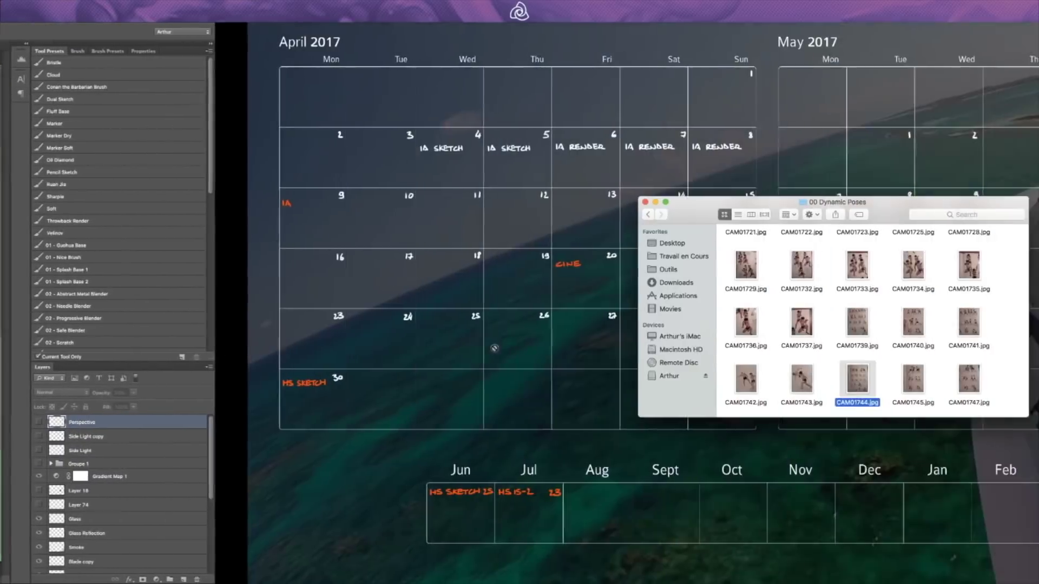
pyautogui.press('space')
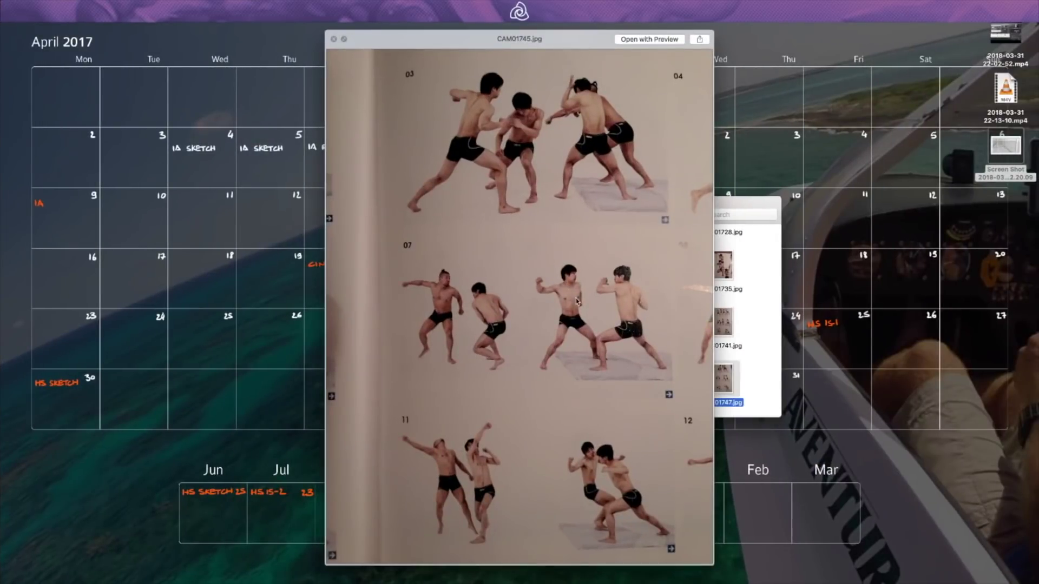
pyautogui.press('Right')
pyautogui.press('Right')
pyautogui.press('Left')
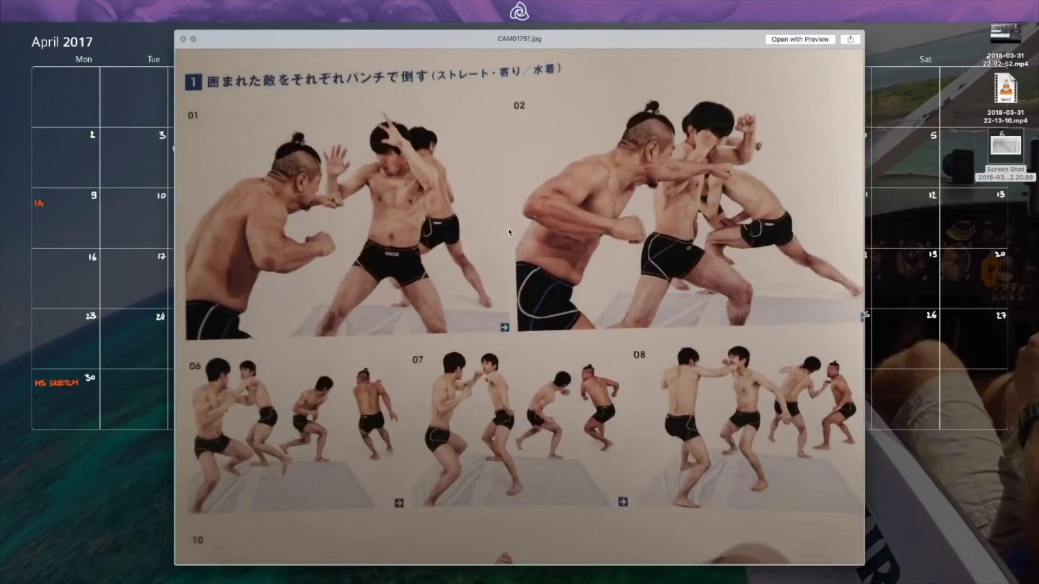
pyautogui.press('space')
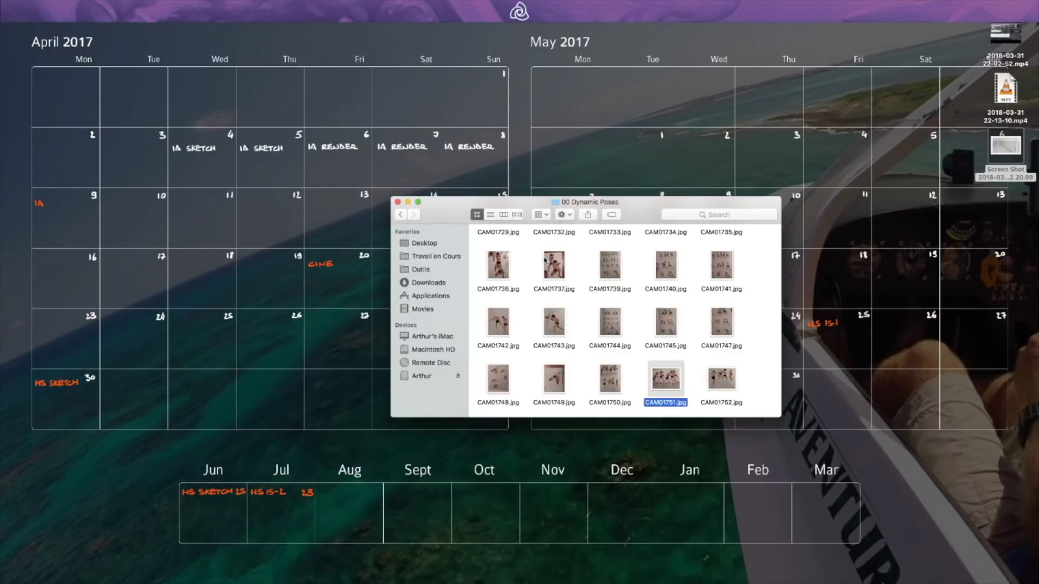
# Step: Switch to Photoshop, toggle the painting's Perspective layer on and off, and look down the layer stack
pyautogui.hotkey('ctrl', 'Left')
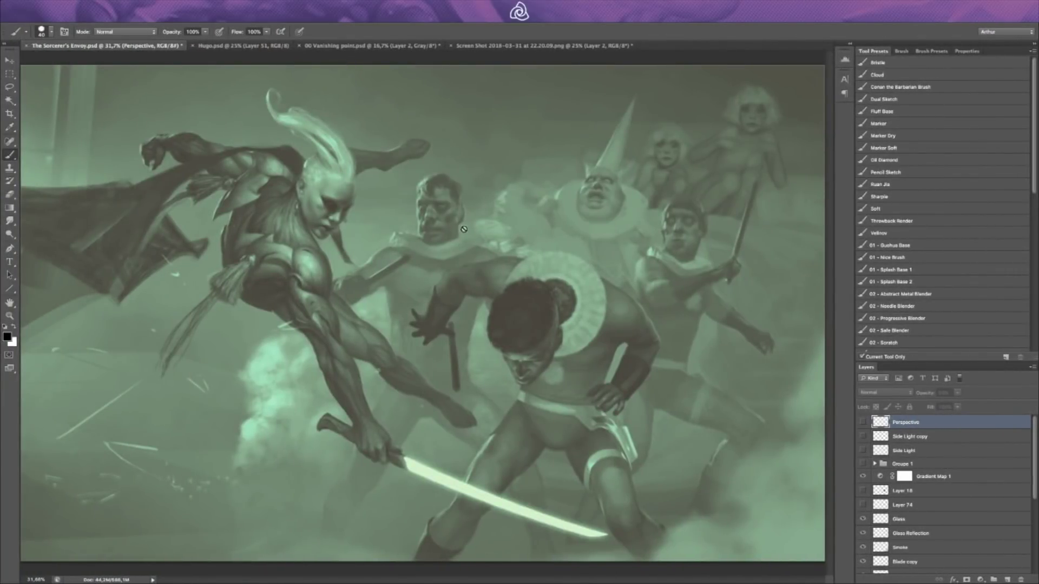
pyautogui.click(863, 422)
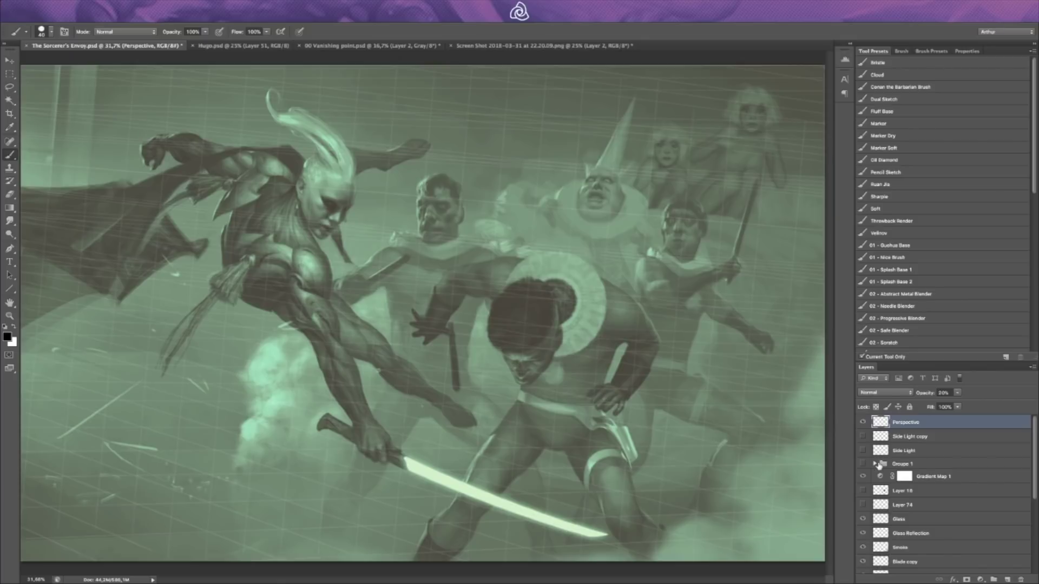
pyautogui.click(863, 422)
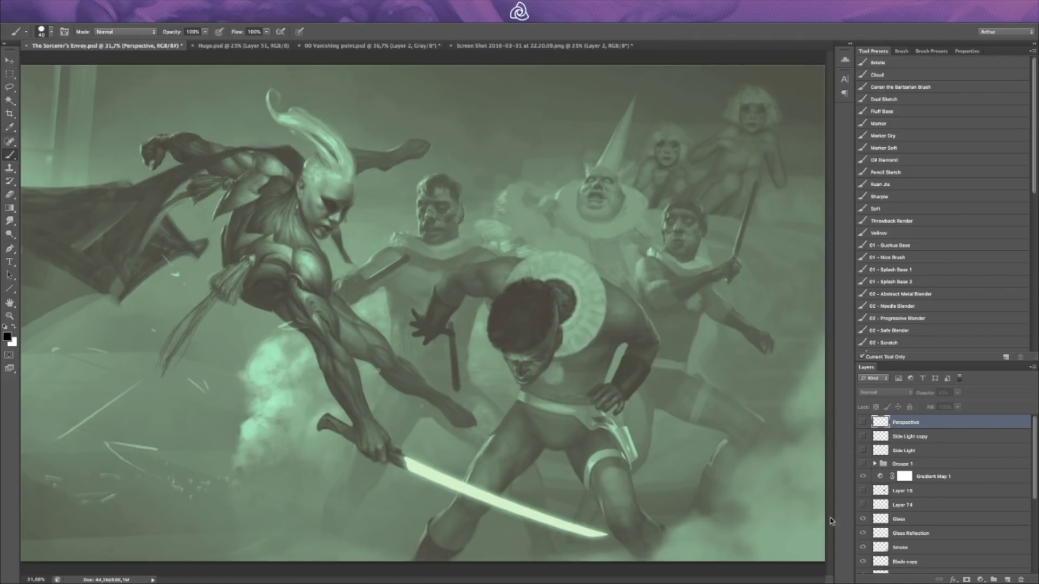
pyautogui.scroll(-5, 864, 425)
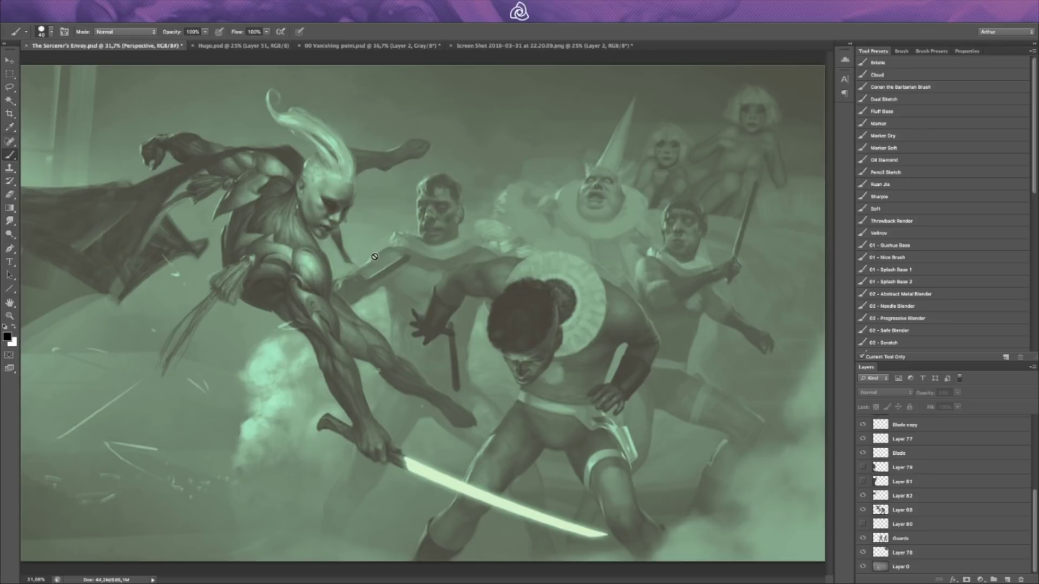
# Step: Switch to Chrome and search Google for "hot toys" in a new tab
pyautogui.hotkey('ctrl', 'Right')
pyautogui.moveTo(464, 582)
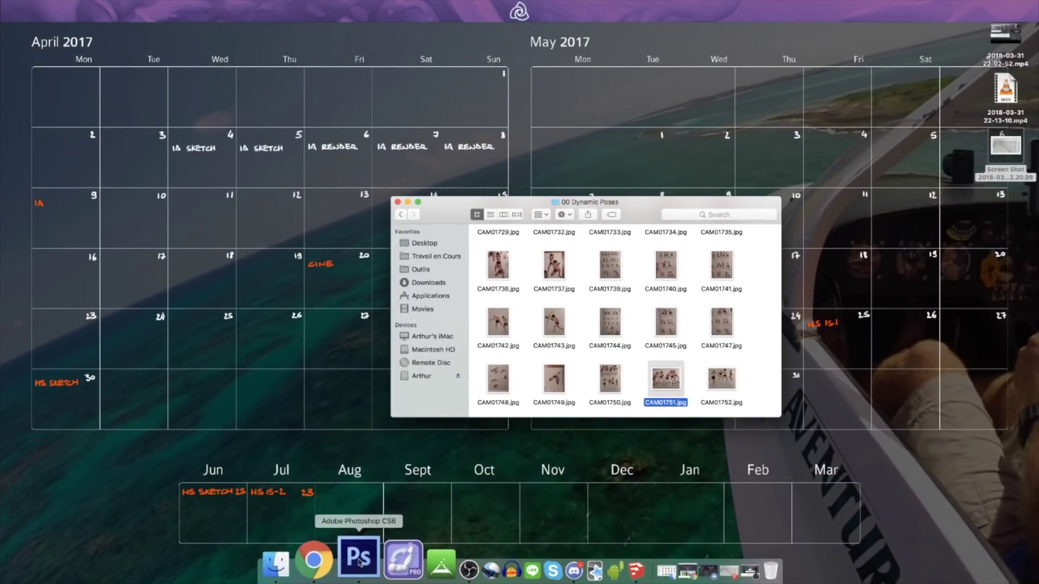
pyautogui.click(336, 563)
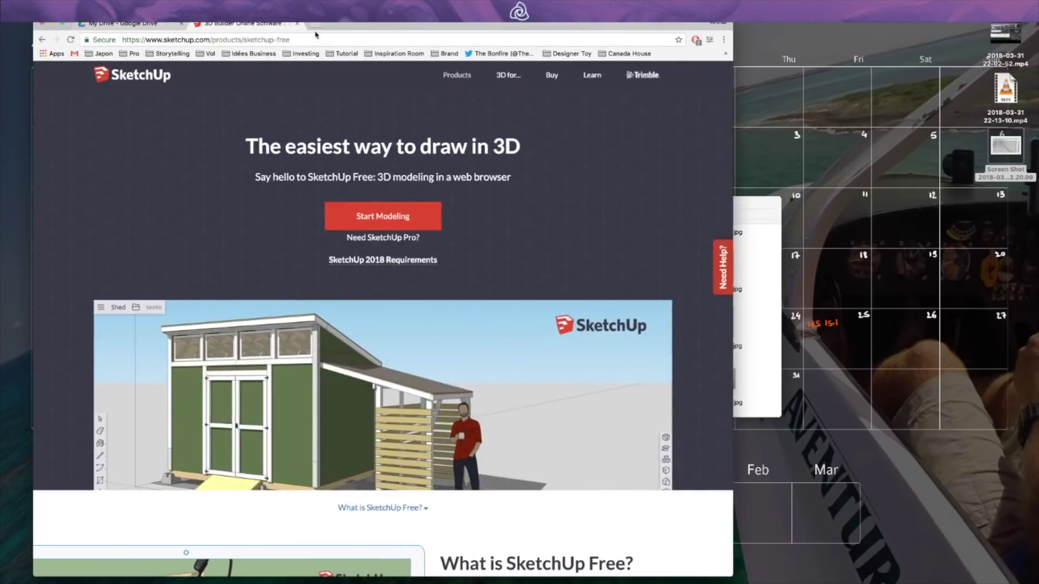
pyautogui.press('super+t')
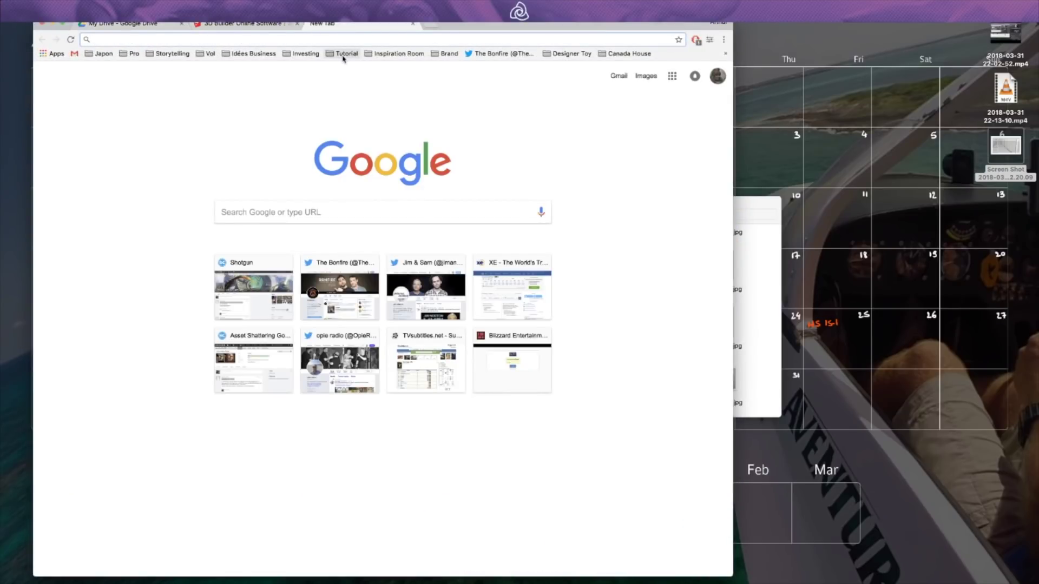
pyautogui.write('hot toys')
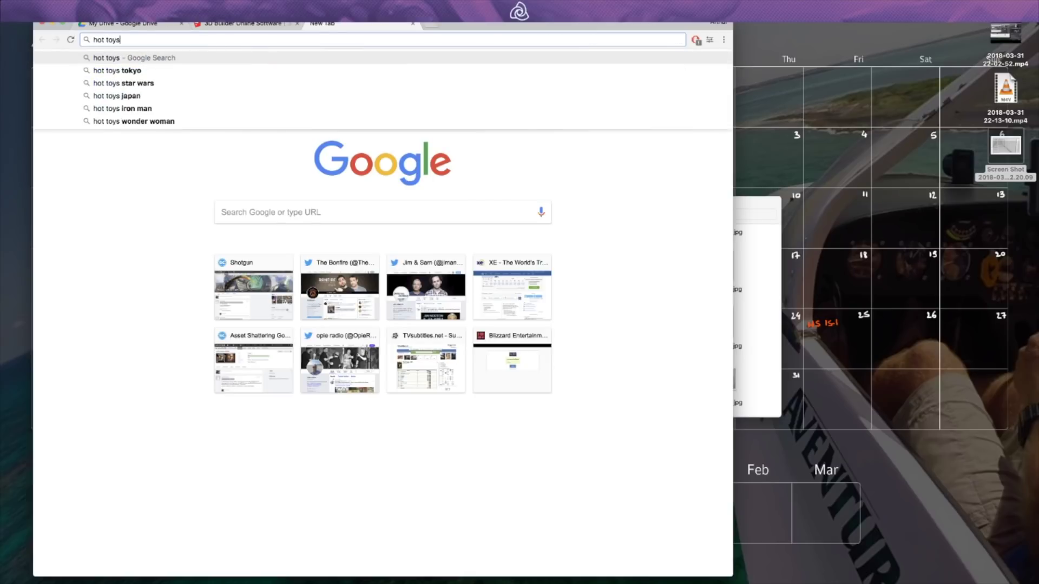
pyautogui.press('Return')
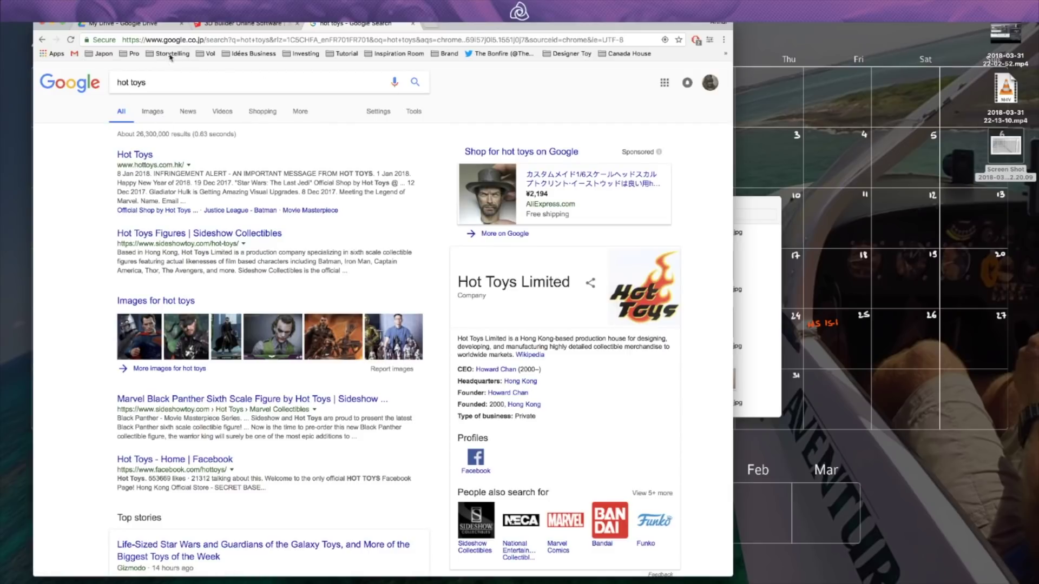
pyautogui.click(204, 37)
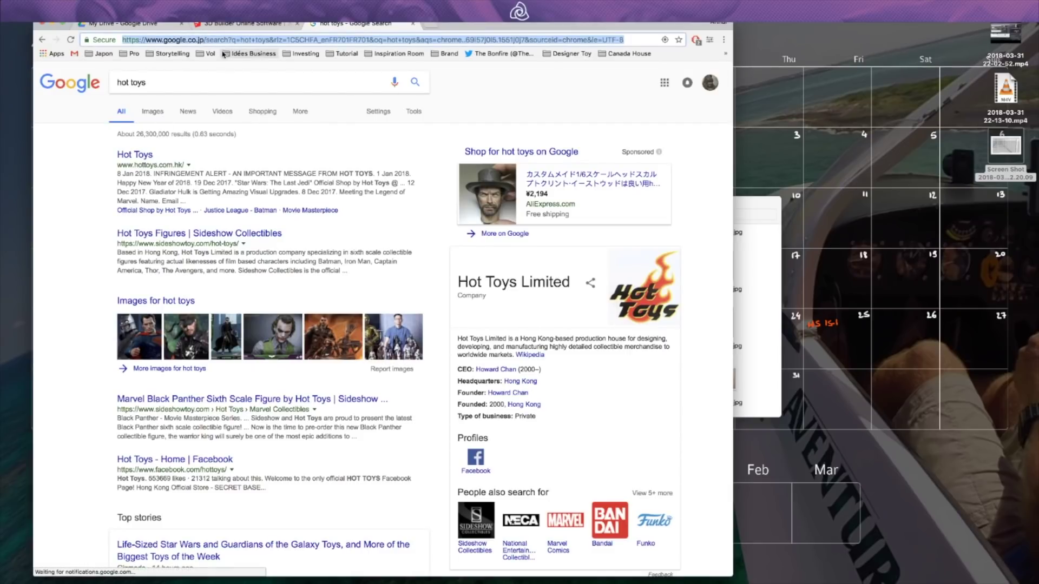
pyautogui.moveTo(665, 576)
pyautogui.click(419, 248)
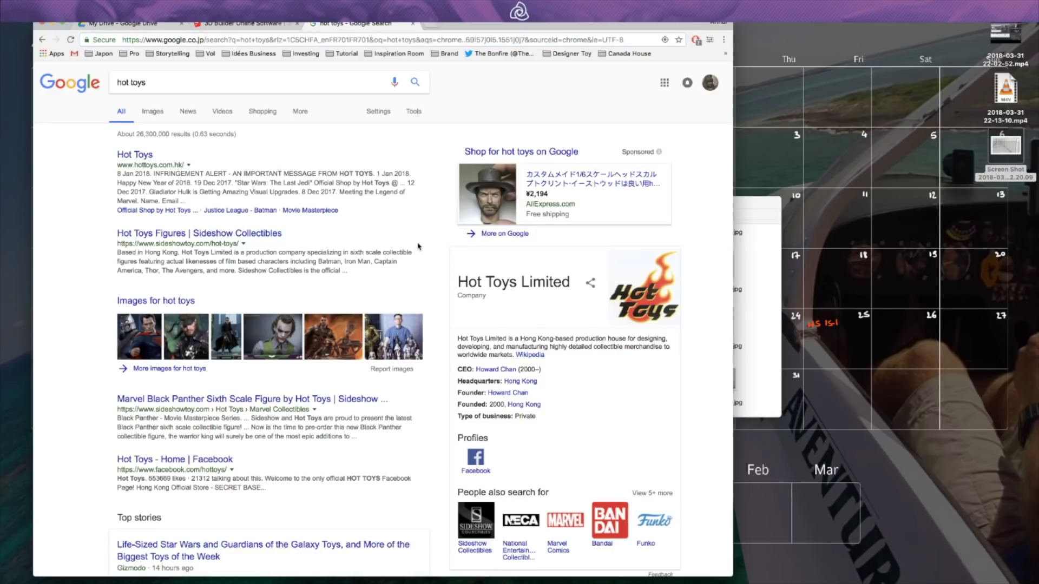
pyautogui.moveTo(645, 569)
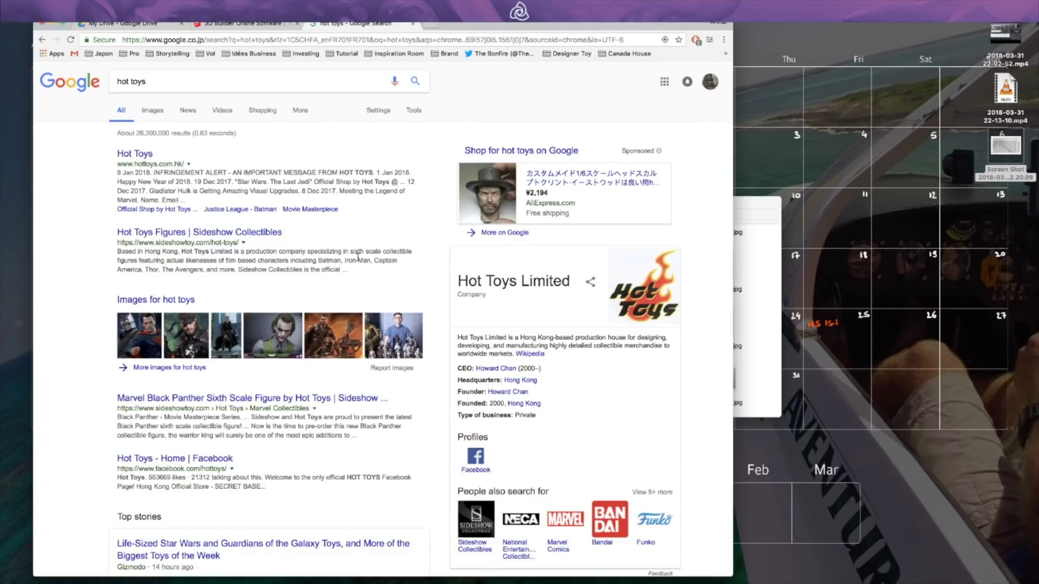
# Step: Browse the Hot Toys image results, enlarging the Superman, Punisher, Metal Gear and Drax figures and looking further down the results
pyautogui.click(155, 327)
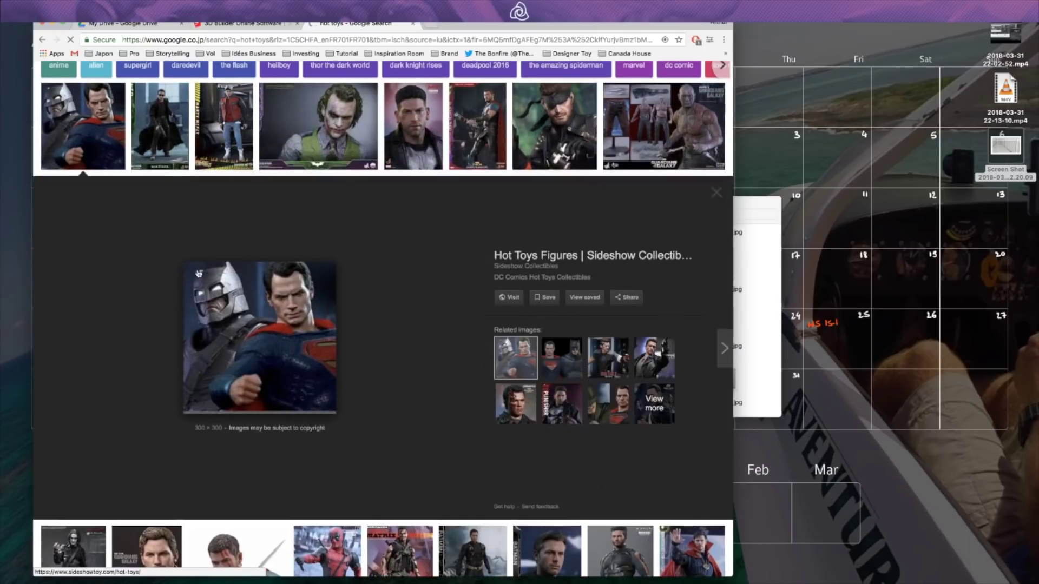
pyautogui.click(413, 127)
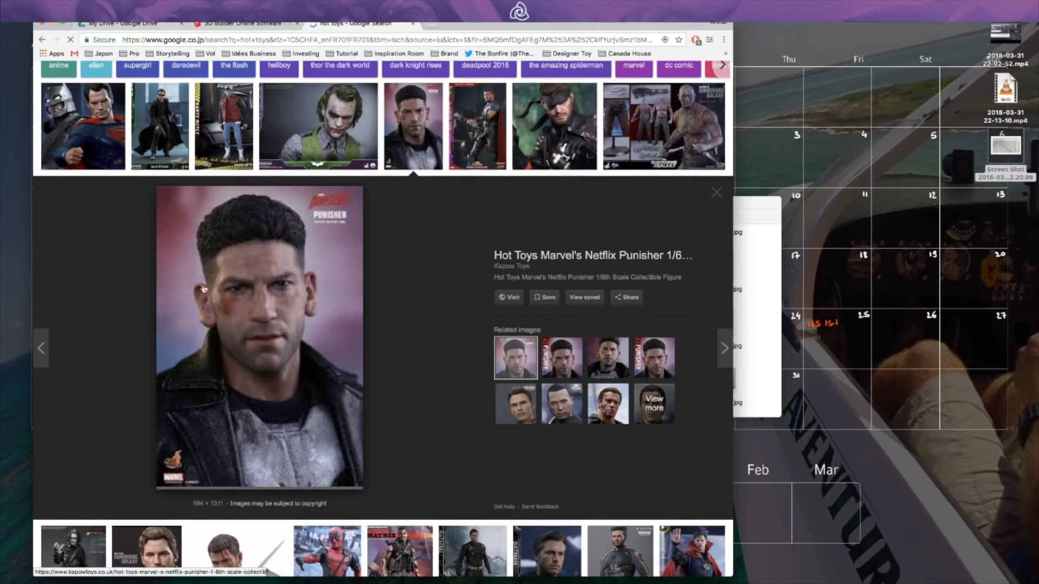
pyautogui.scroll(2, 379, 244)
pyautogui.click(550, 203)
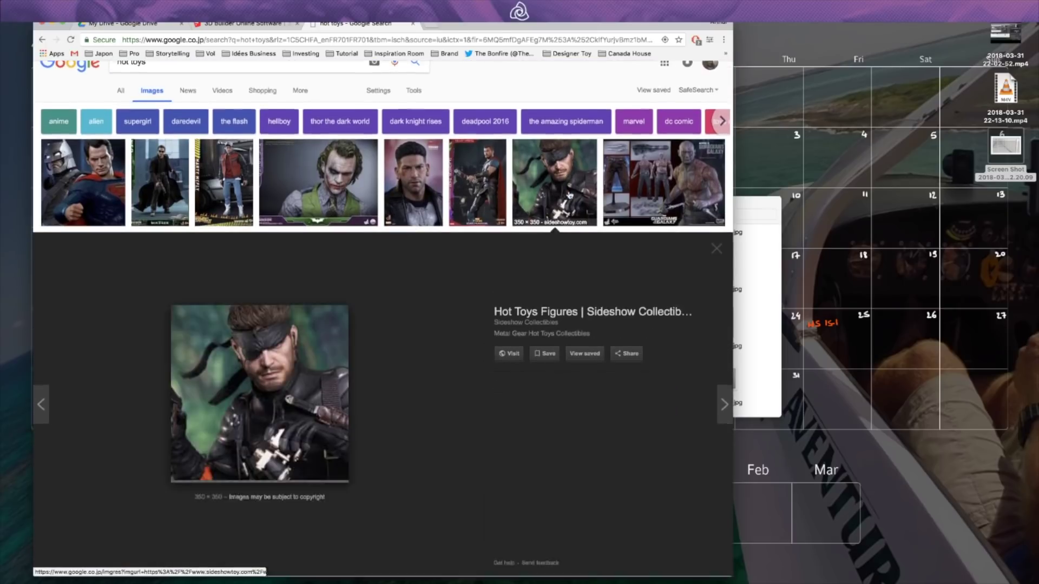
pyautogui.click(664, 135)
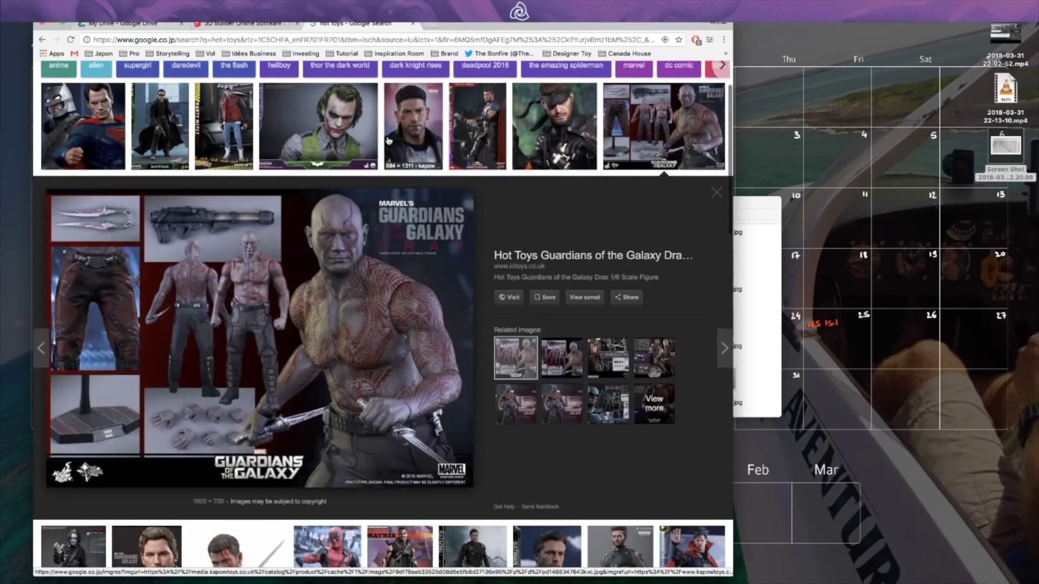
pyautogui.click(114, 114)
pyautogui.scroll(-10, 201, 206)
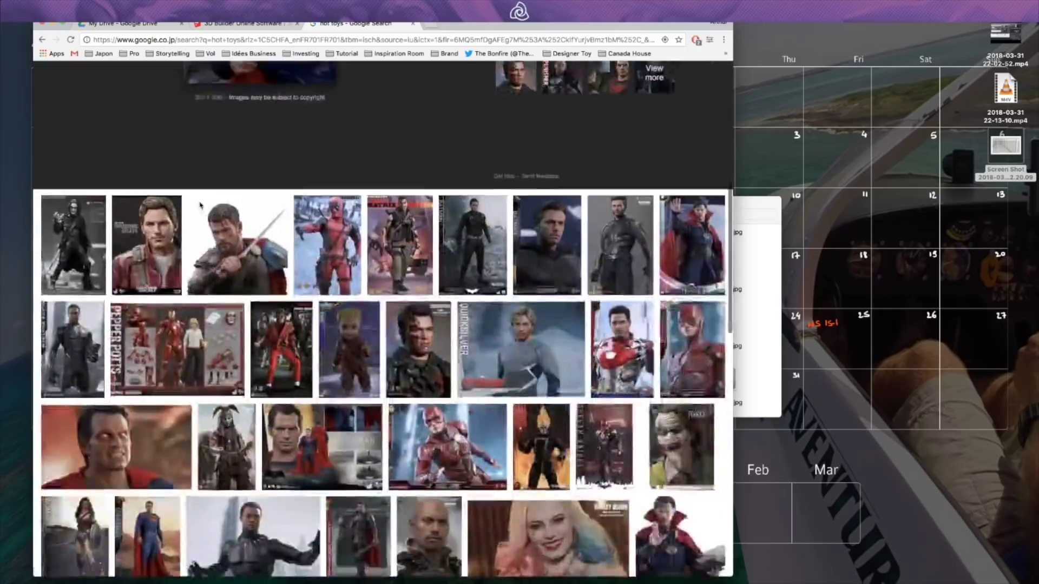
pyautogui.scroll(-5, 201, 205)
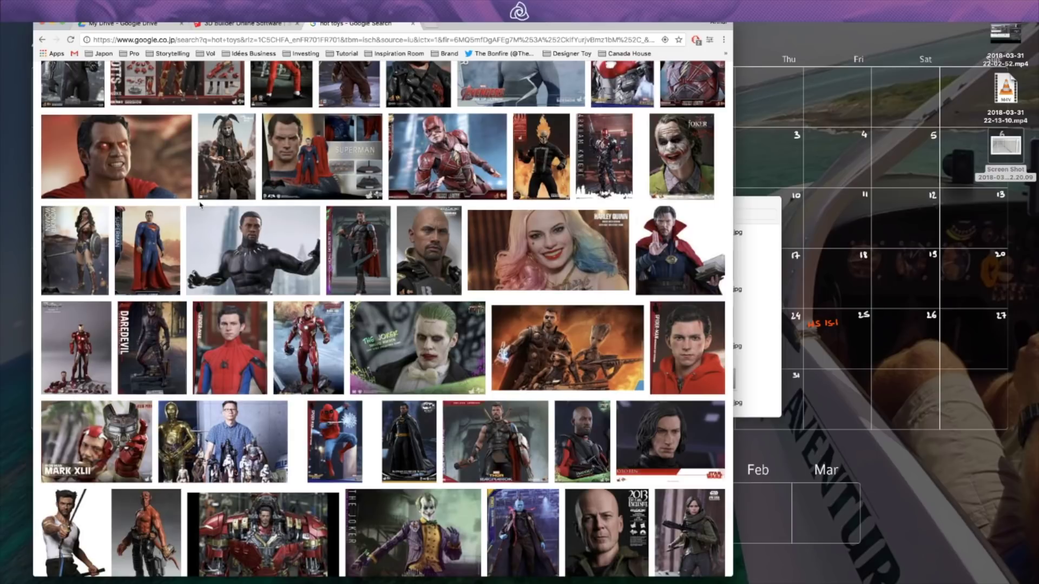
# Step: Return to The Sorcerer's Envoy.psd in Photoshop at 25% zoom, show the Groupe 1 composition guides and raise the group's opacity to 100%
pyautogui.hotkey('ctrl', 'Left')
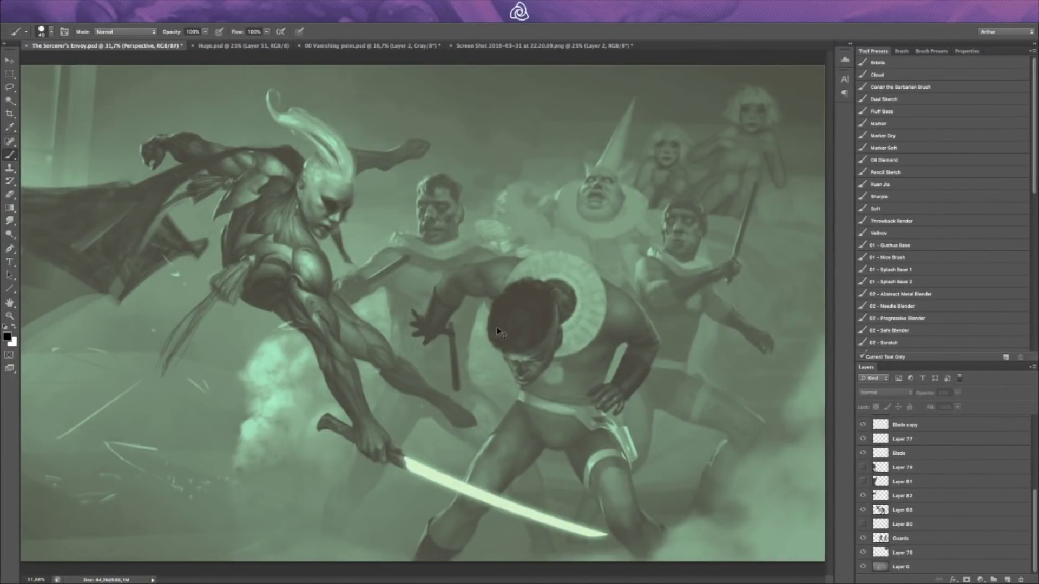
pyautogui.press('super+minus')
pyautogui.scroll(5, 897, 474)
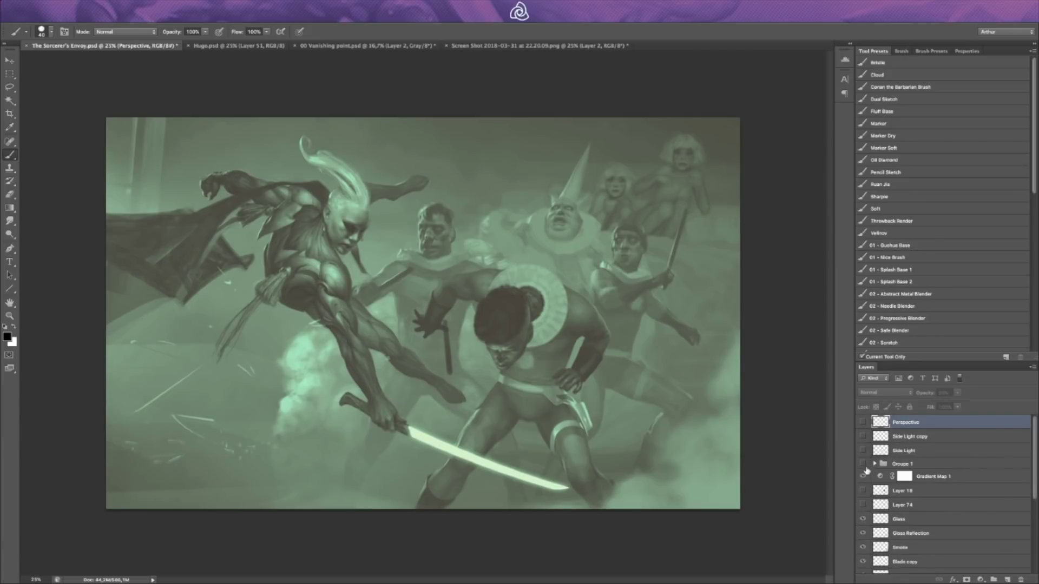
pyautogui.click(865, 463)
pyautogui.click(883, 464)
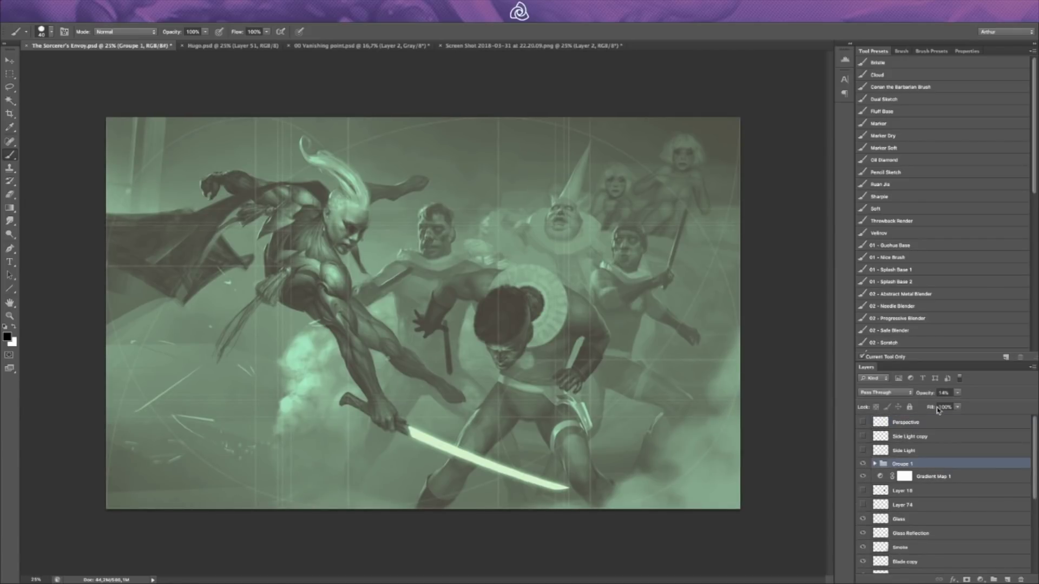
pyautogui.moveTo(958, 393); pyautogui.dragTo(1002, 403)
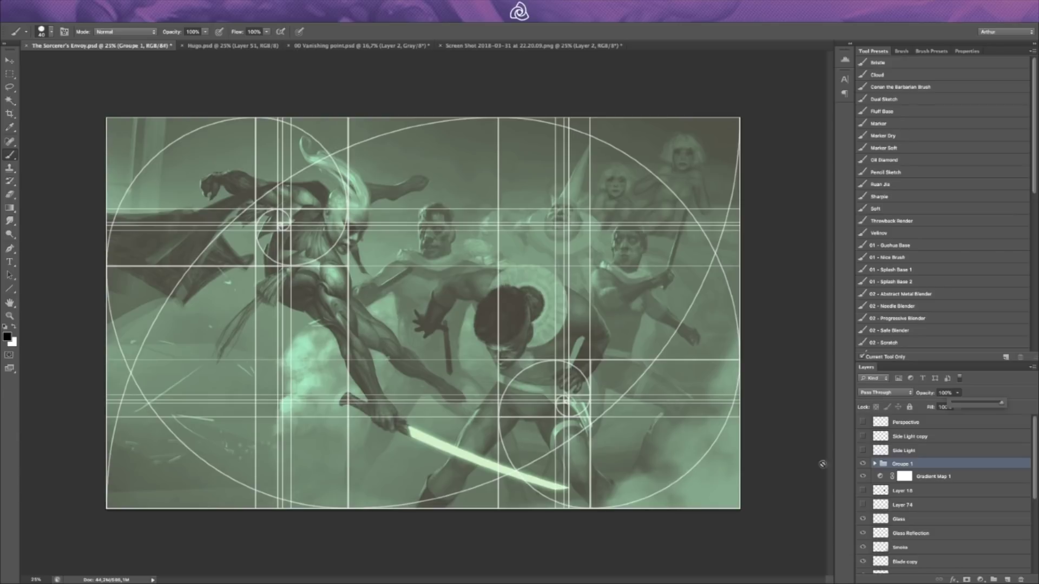
# Step: Expand Groupe 1 and toggle its Calque 4 copie guide layer off and on
pyautogui.click(874, 464)
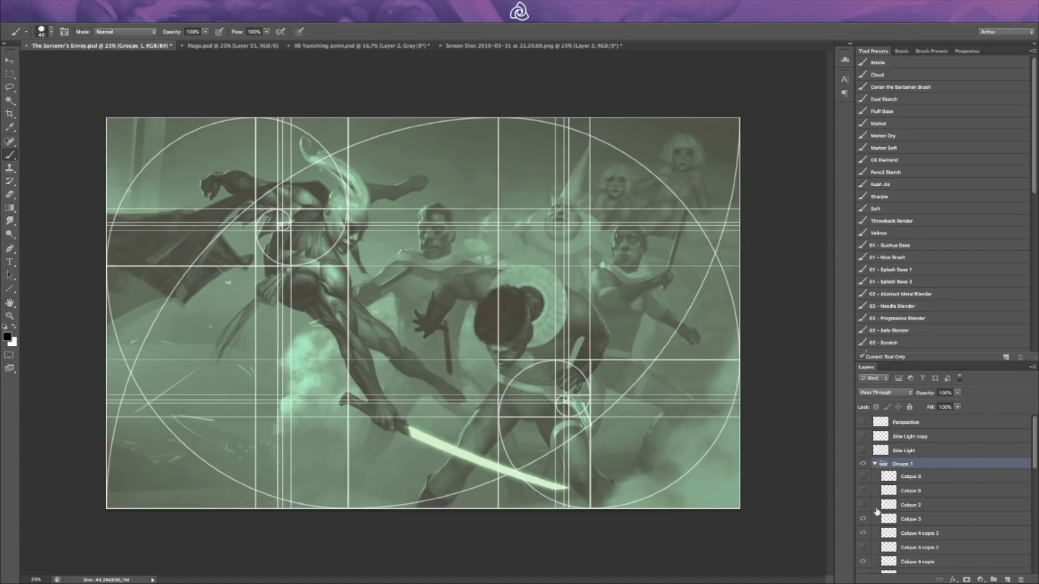
pyautogui.scroll(-3, 879, 503)
pyautogui.click(863, 506)
pyautogui.click(863, 506)
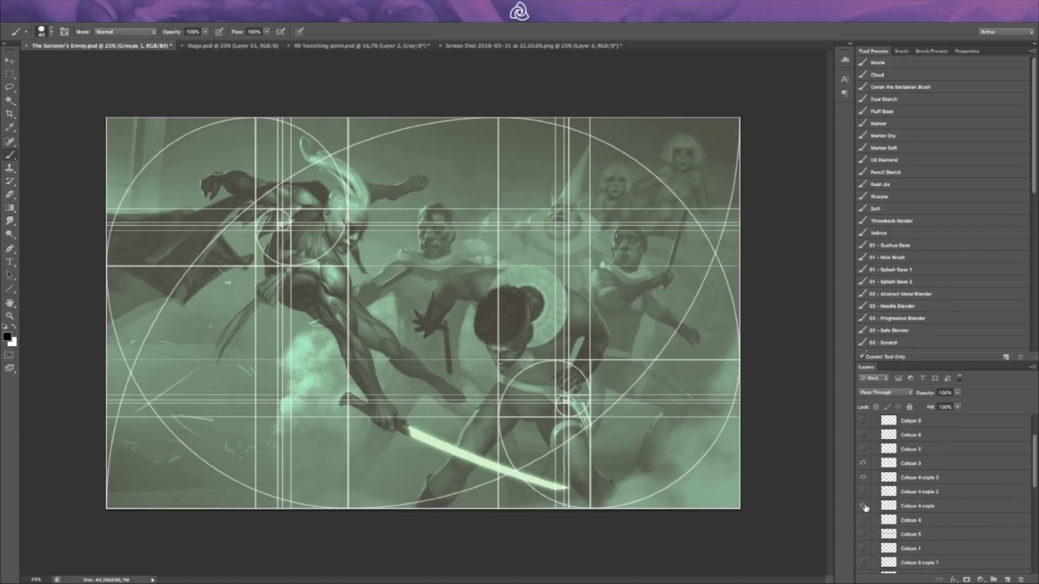
# Step: Toggle the Calque 4 copie guide off and on and hide the Calque 4 copie 3 spiral in Groupe 1
pyautogui.scroll(-1, 868, 502)
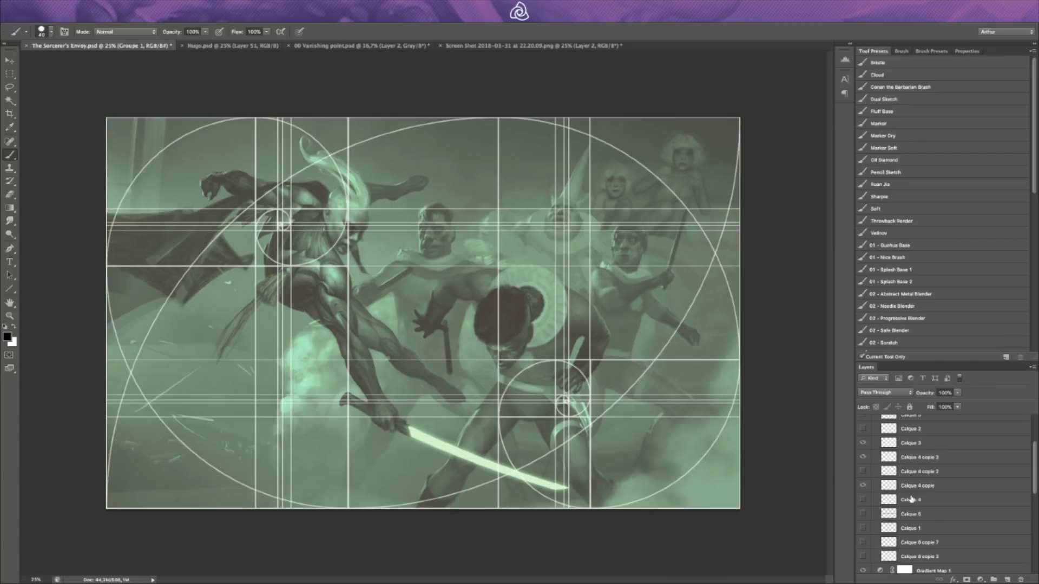
pyautogui.click(863, 487)
pyautogui.click(864, 486)
pyautogui.click(864, 457)
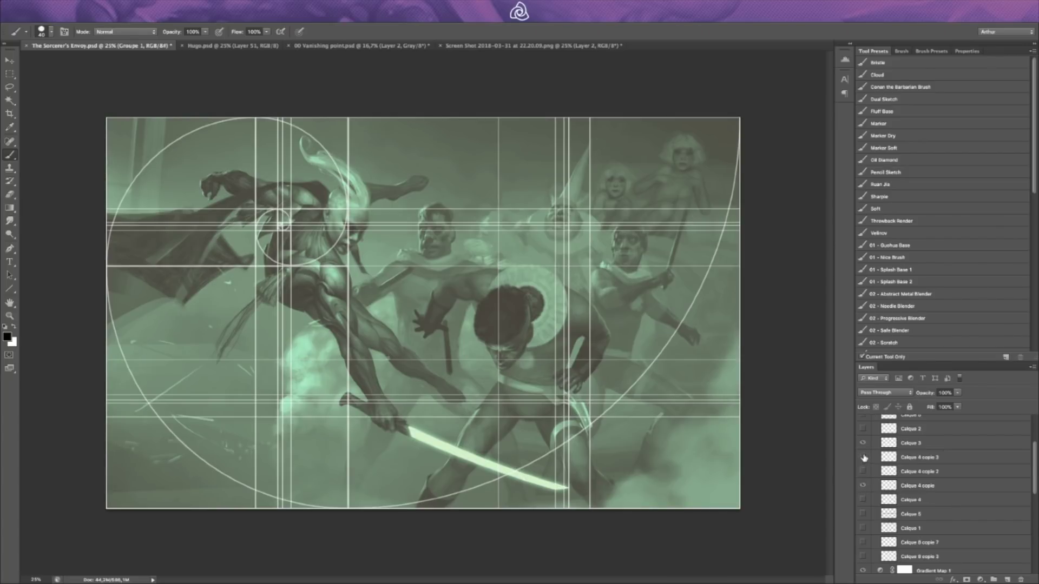
pyautogui.scroll(4, 863, 442)
pyautogui.scroll(-5, 866, 473)
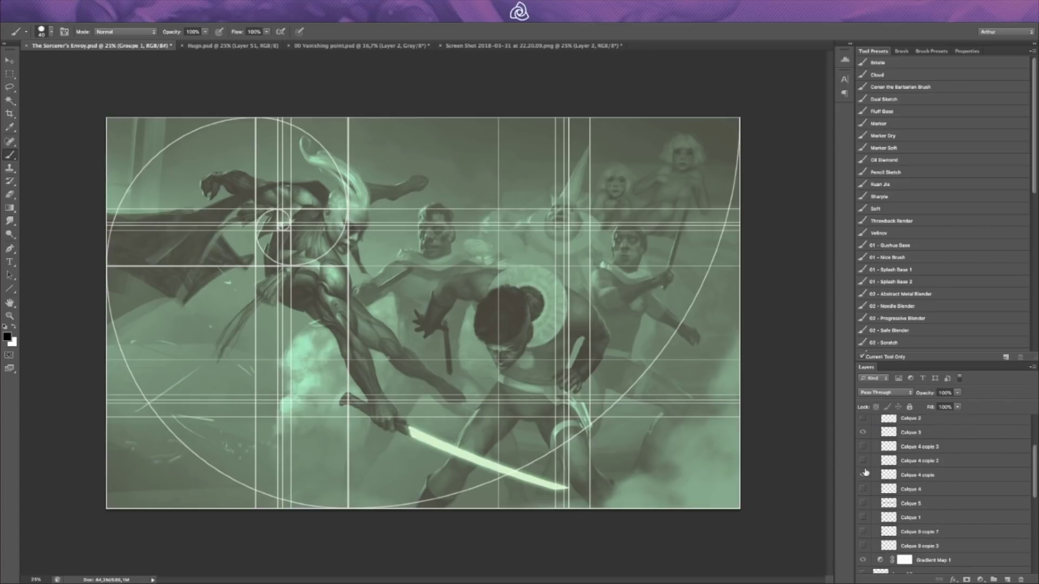
# Step: Hide the Calque 3 and Calque 4 copie guides, briefly show Calque 4, and leave only the Calque 4 copie 3 spiral showing
pyautogui.click(863, 436)
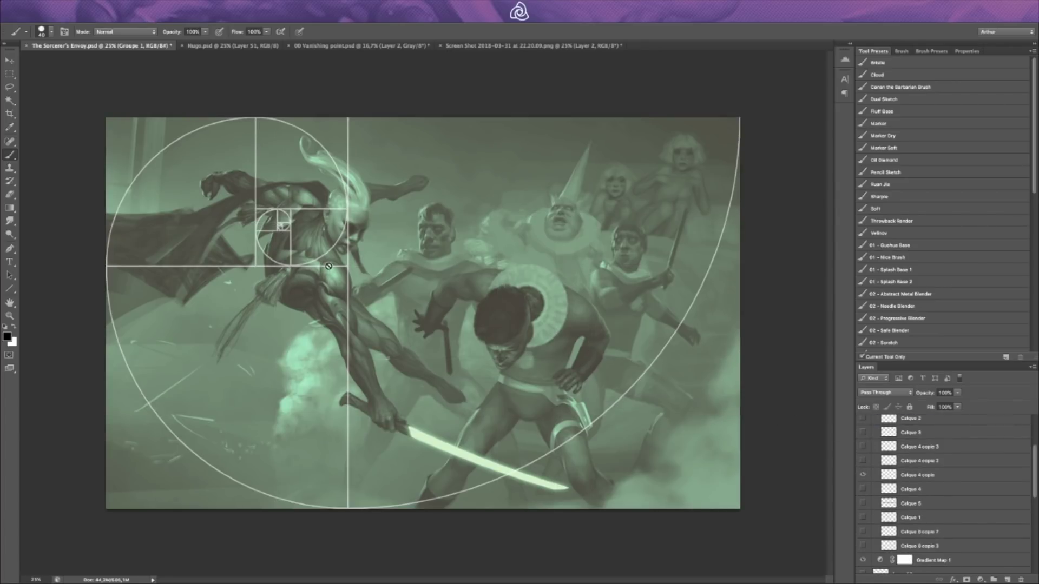
pyautogui.click(863, 490)
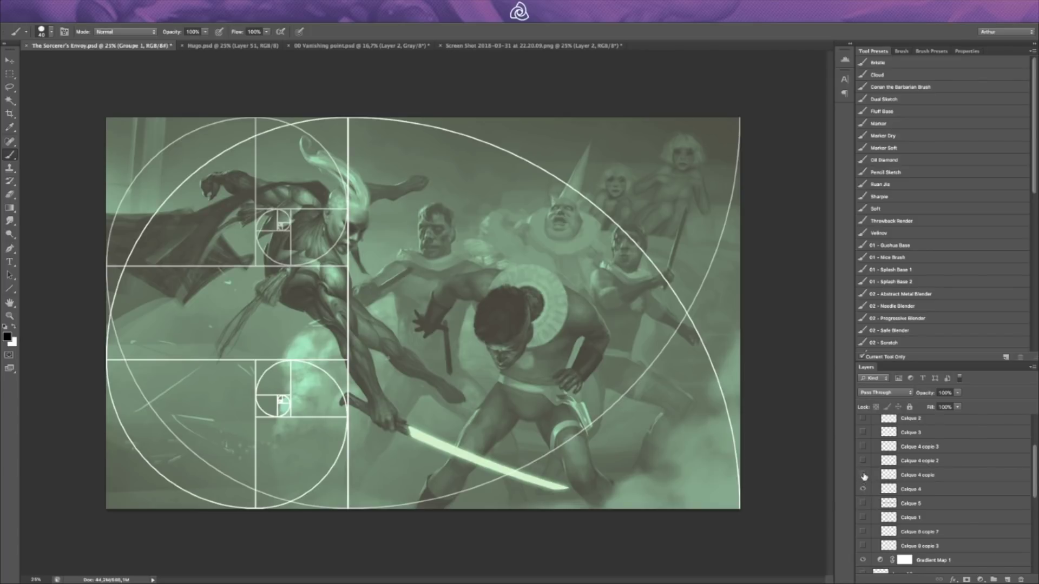
pyautogui.click(864, 476)
pyautogui.click(862, 446)
pyautogui.click(863, 490)
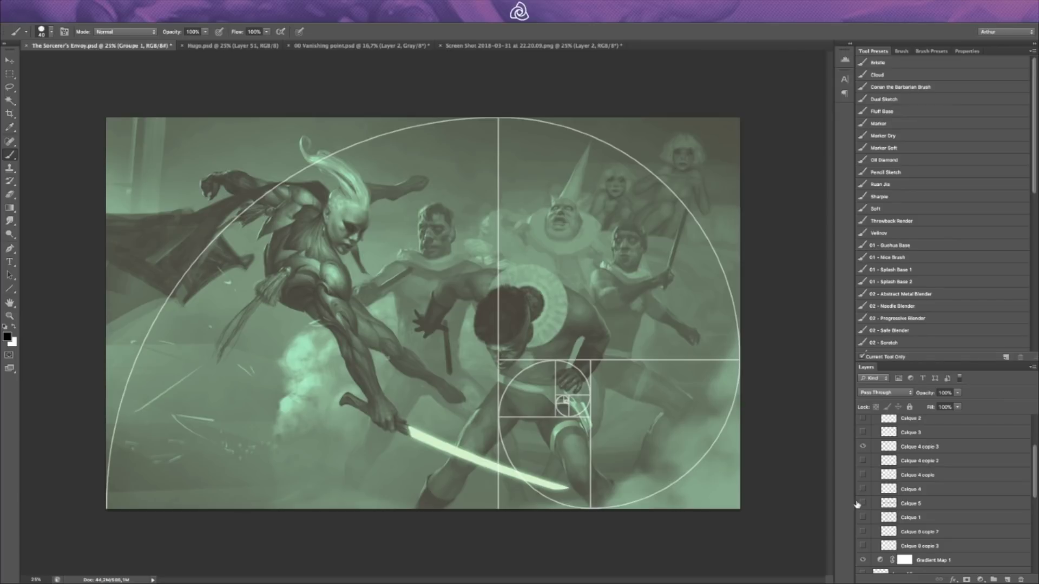
# Step: Hide Calque 4 copie 3, toggle Calque 8 on and off, and show the Calque 9 diagonal guides
pyautogui.click(863, 447)
pyautogui.scroll(2, 864, 450)
pyautogui.click(863, 447)
pyautogui.click(863, 447)
pyautogui.click(863, 433)
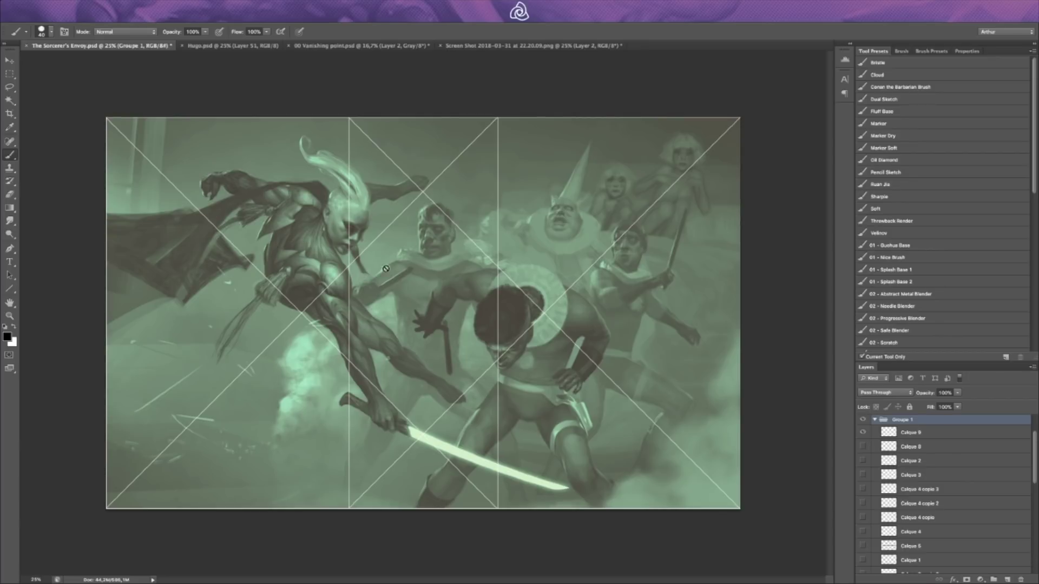
# Step: Swap the Calque 9 diagonals for the Calque 2 grid, then replace it with the Calque 3 golden-ratio lines
pyautogui.click(863, 435)
pyautogui.click(863, 460)
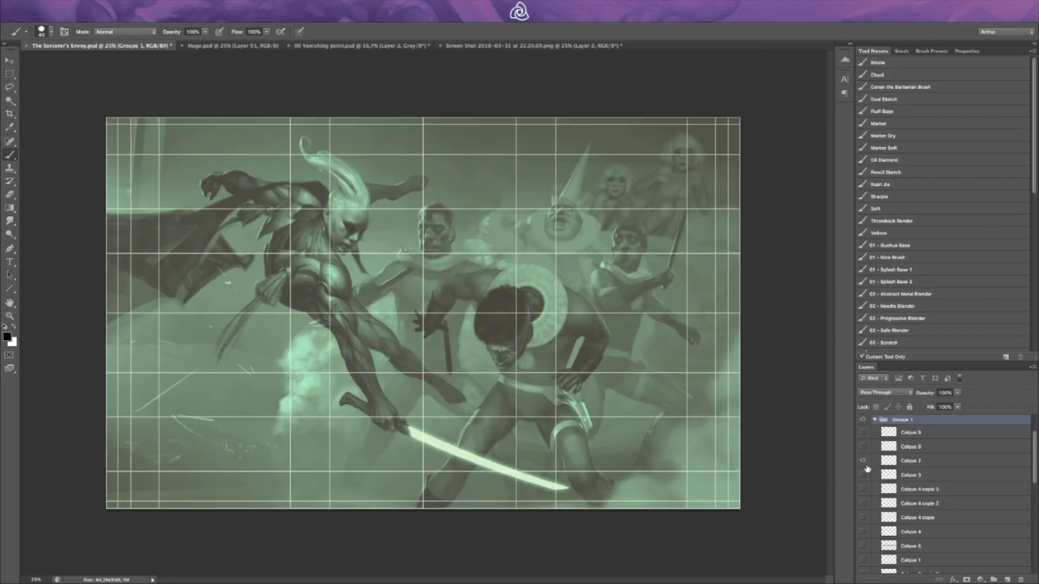
pyautogui.click(863, 461)
pyautogui.click(863, 475)
pyautogui.click(863, 475)
pyautogui.click(863, 475)
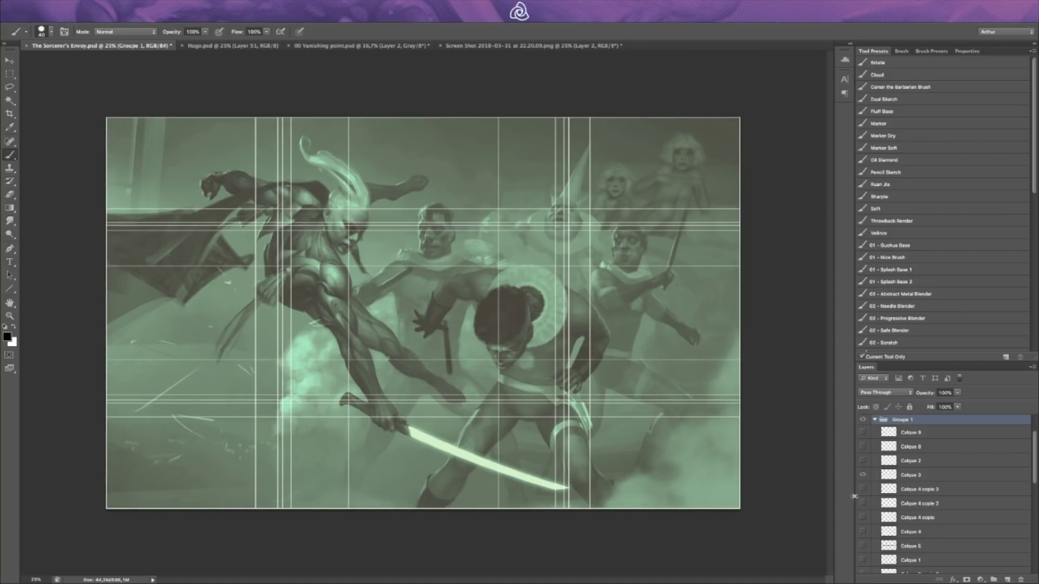
# Step: Overlay the Calque 4 copie 2 spiral on the Calque 3 lines, toggle Calque 4 on and off, and hide Calque 4 copie 2
pyautogui.scroll(-1, 882, 507)
pyautogui.click(863, 497)
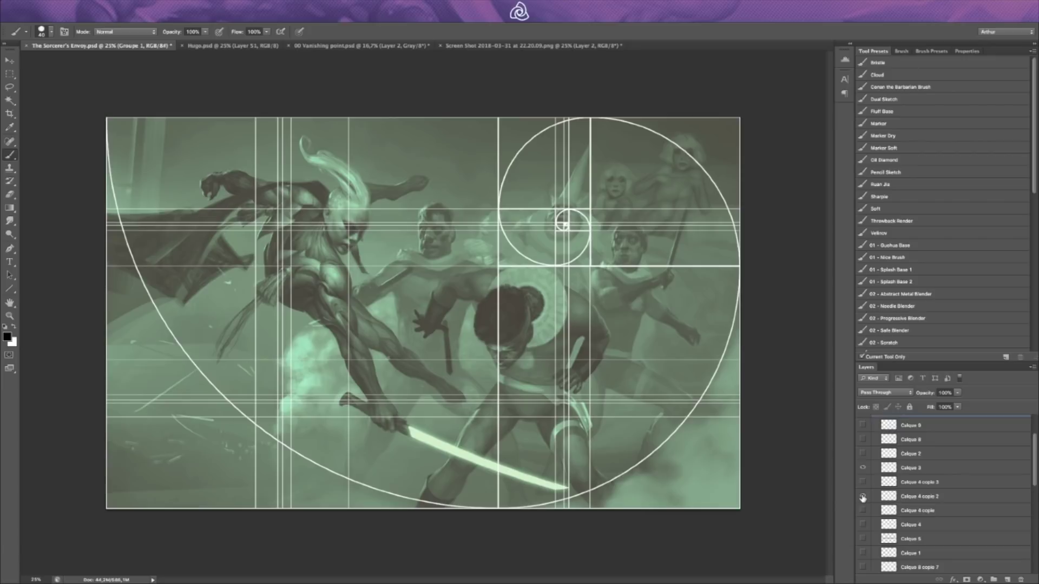
pyautogui.click(863, 524)
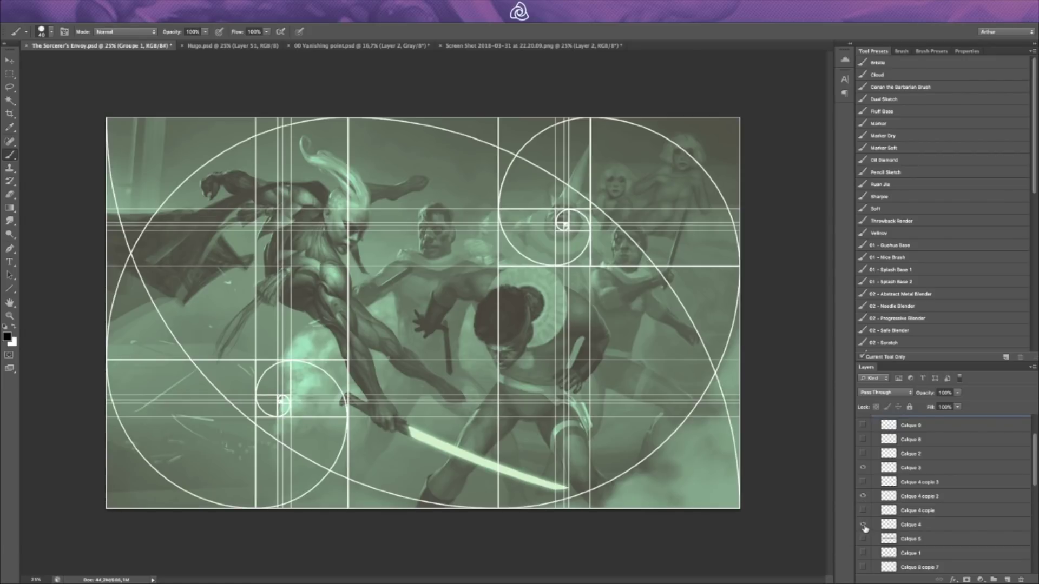
pyautogui.click(863, 525)
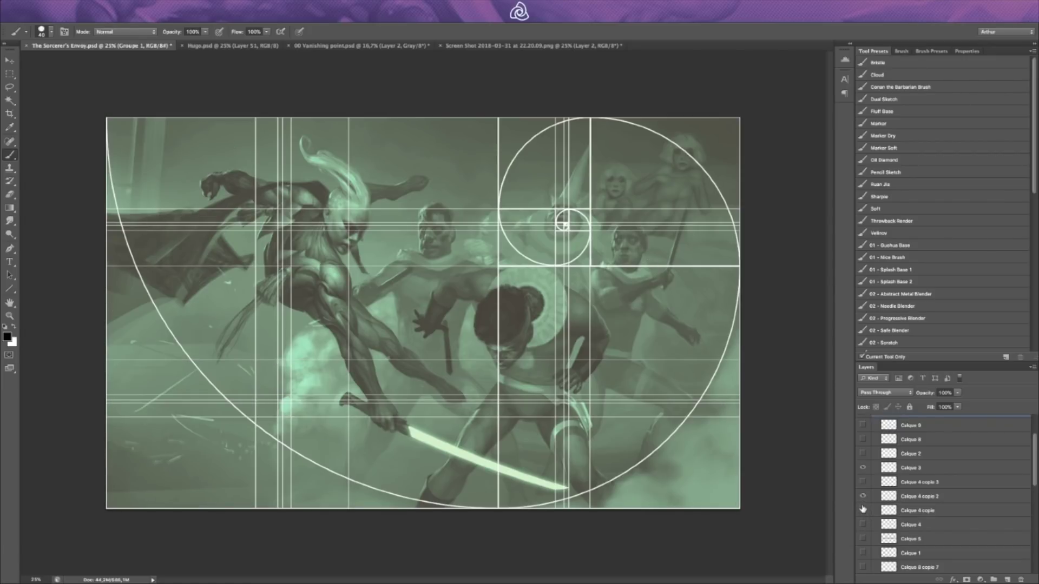
pyautogui.click(863, 496)
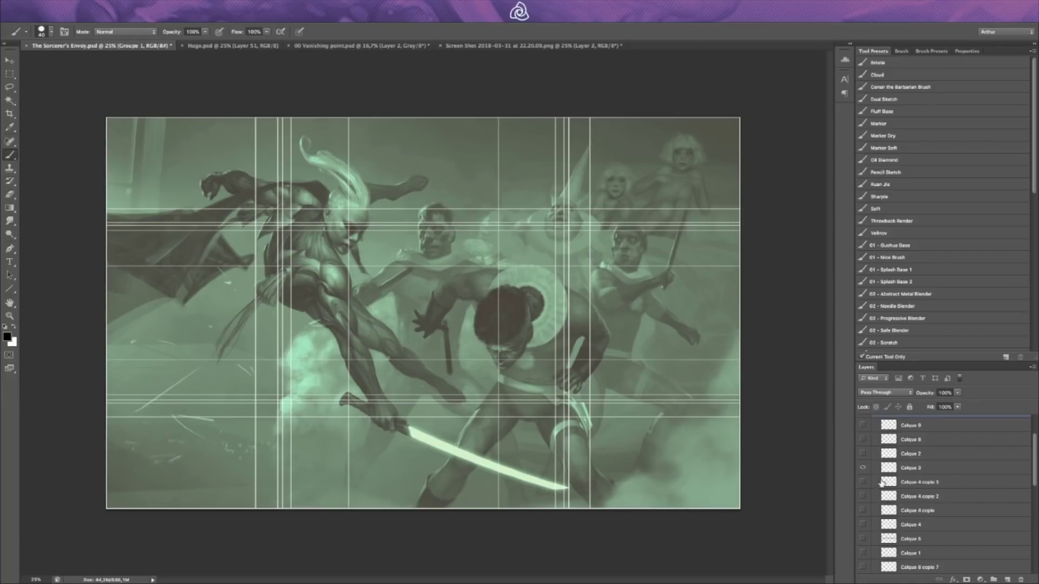
# Step: Hide the Calque 3 lines and toggle the Calque 4 copie 3 and Calque 4 spirals on and off individually
pyautogui.scroll(-1, 866, 491)
pyautogui.scroll(-1, 891, 463)
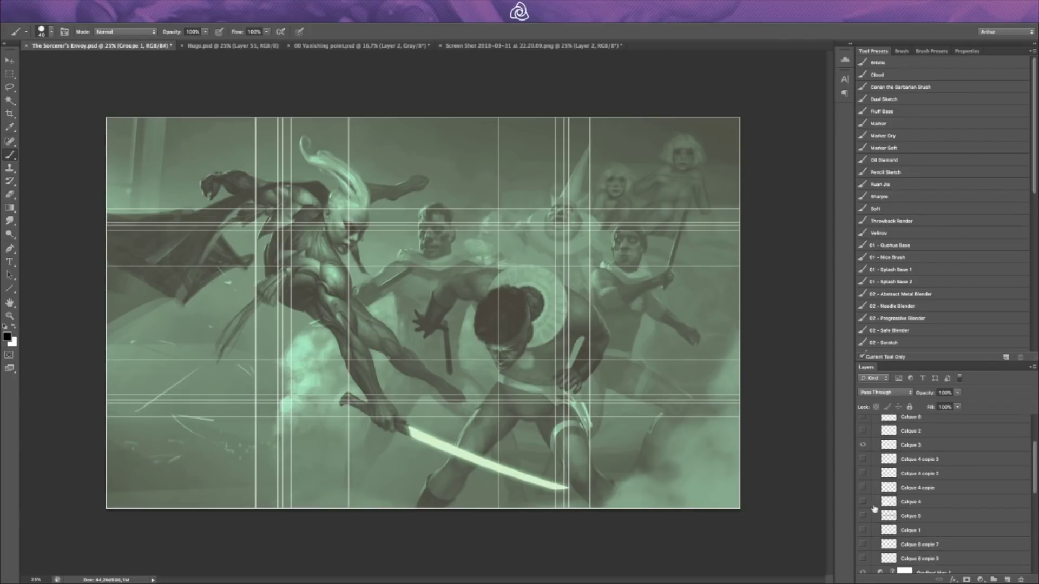
pyautogui.click(863, 444)
pyautogui.click(863, 459)
pyautogui.click(862, 459)
pyautogui.click(863, 502)
pyautogui.click(863, 502)
# Step: Toggle Calque 5, Calque 1, Calque 8 copie 7 and Calque 8 copie 3 on and off in turn, and collapse Groupe 1
pyautogui.click(863, 516)
pyautogui.click(863, 516)
pyautogui.click(863, 530)
pyautogui.click(863, 530)
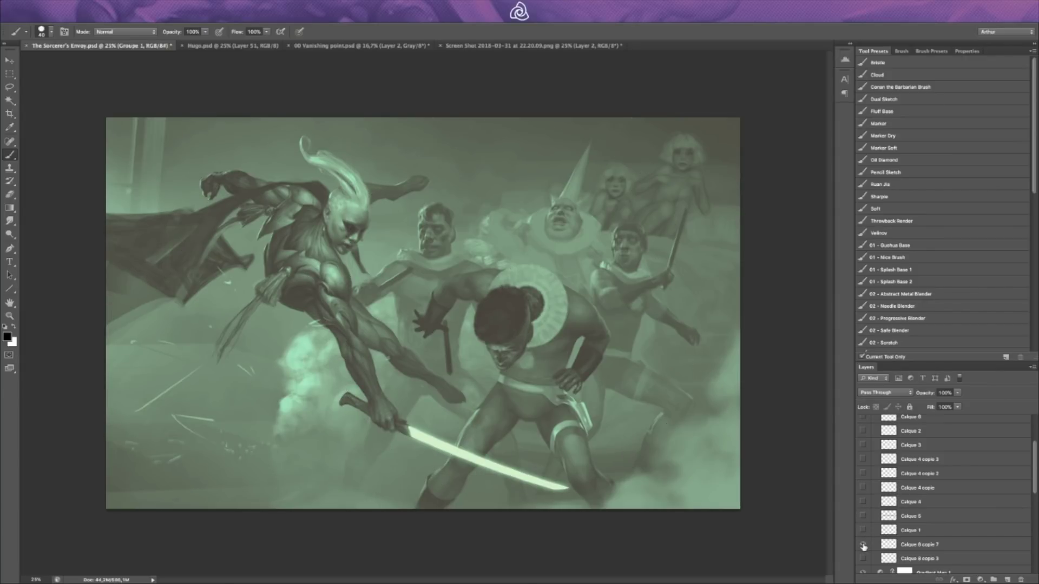
pyautogui.click(863, 544)
pyautogui.click(863, 544)
pyautogui.click(863, 559)
pyautogui.click(862, 558)
pyautogui.scroll(3, 879, 452)
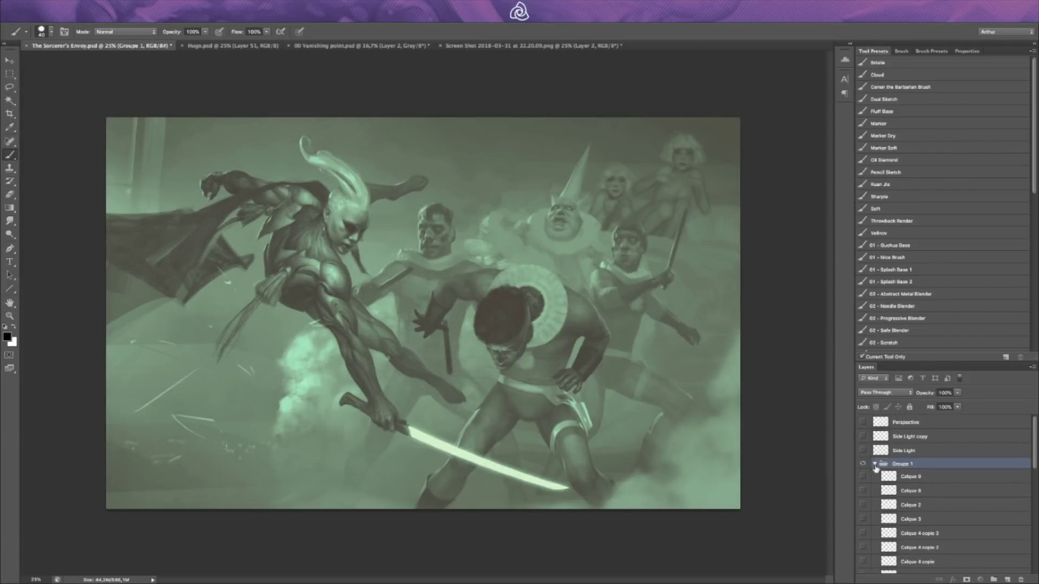
pyautogui.click(875, 464)
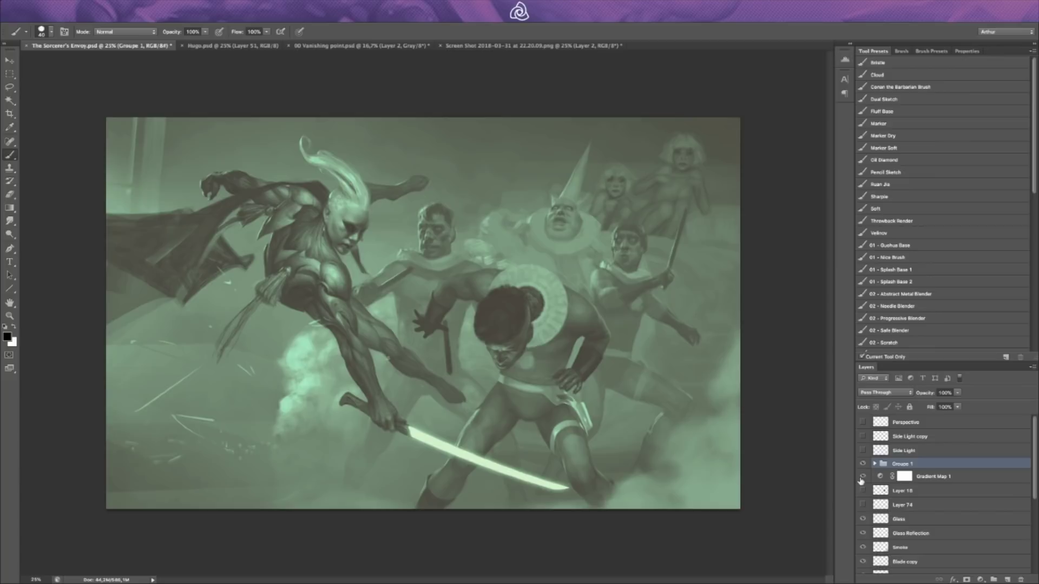
# Step: Compare the painting with Gradient Map 1 off and on, select that layer and view the available adjustment layer types
pyautogui.click(863, 477)
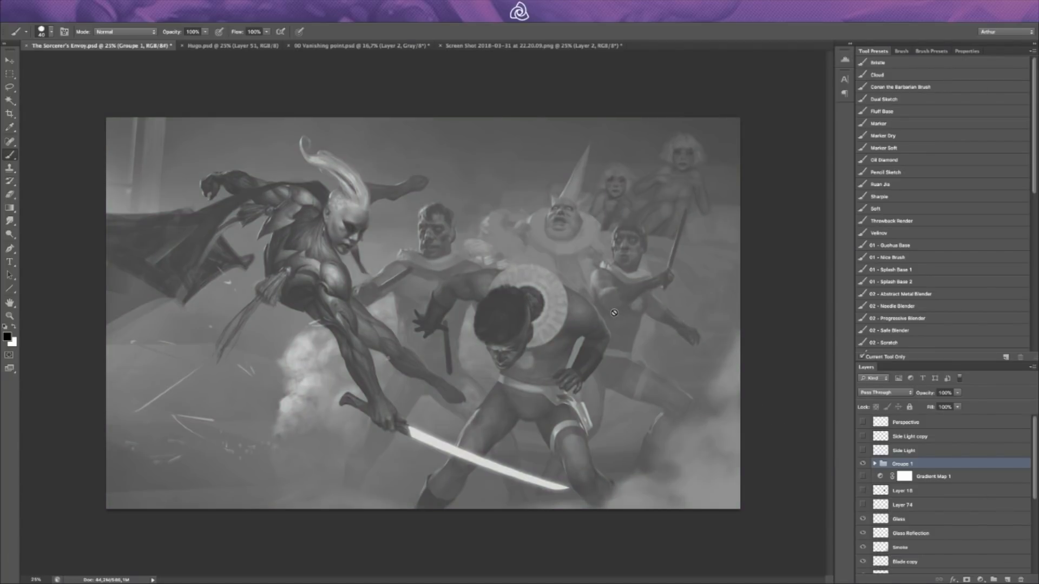
pyautogui.click(863, 477)
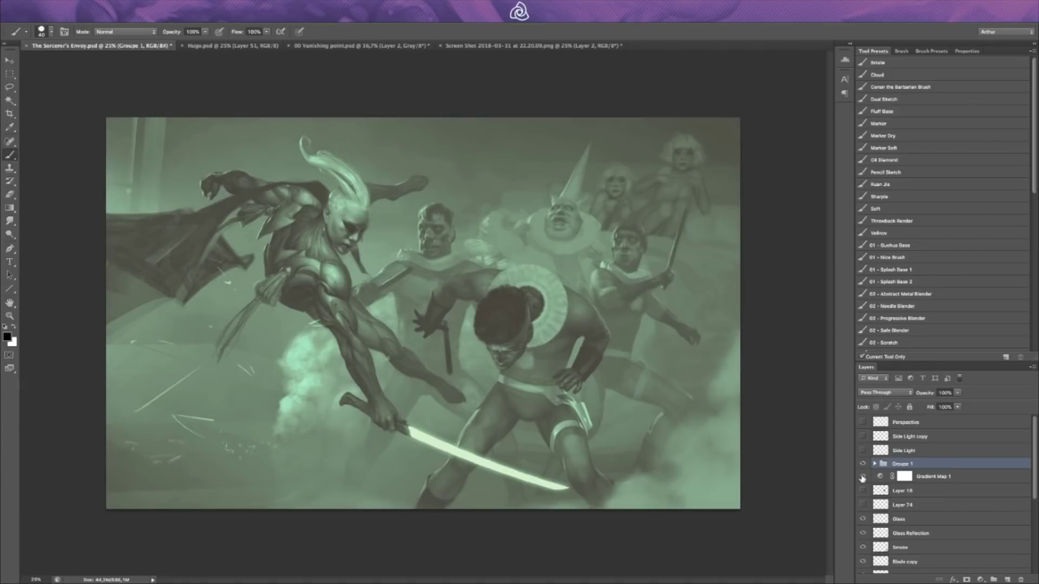
pyautogui.click(924, 477)
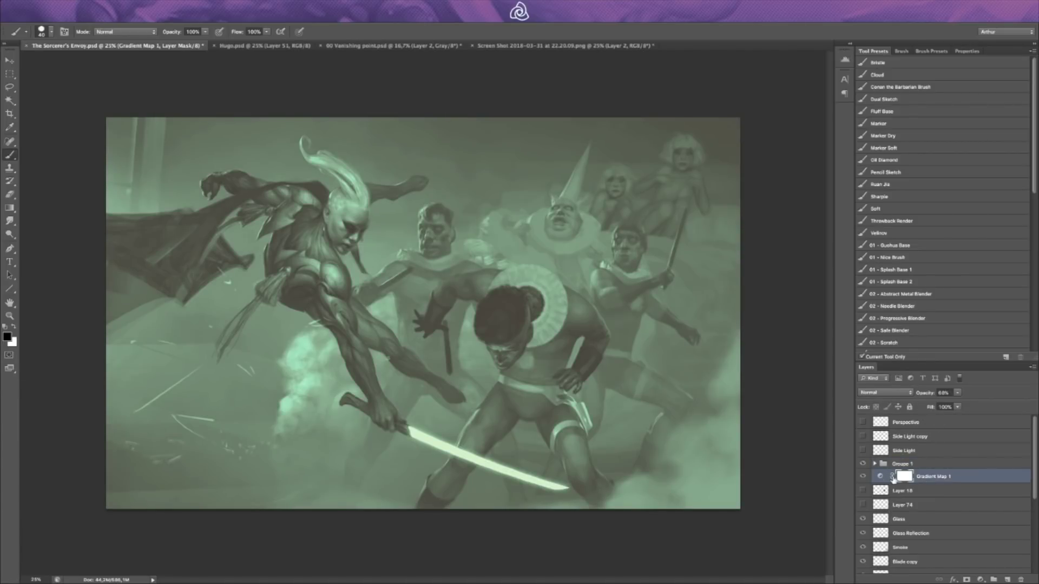
pyautogui.click(980, 580)
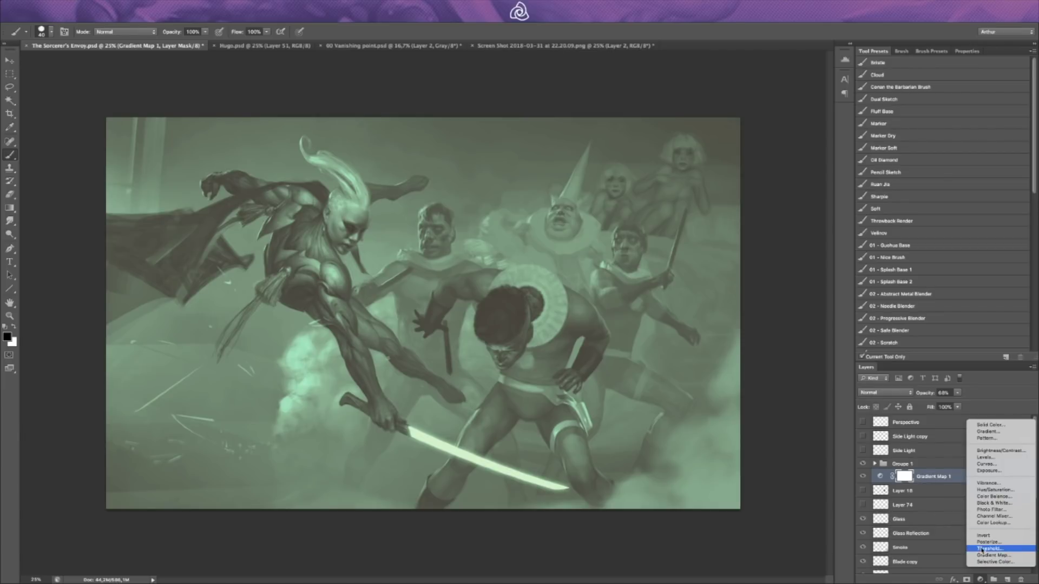
pyautogui.click(904, 476)
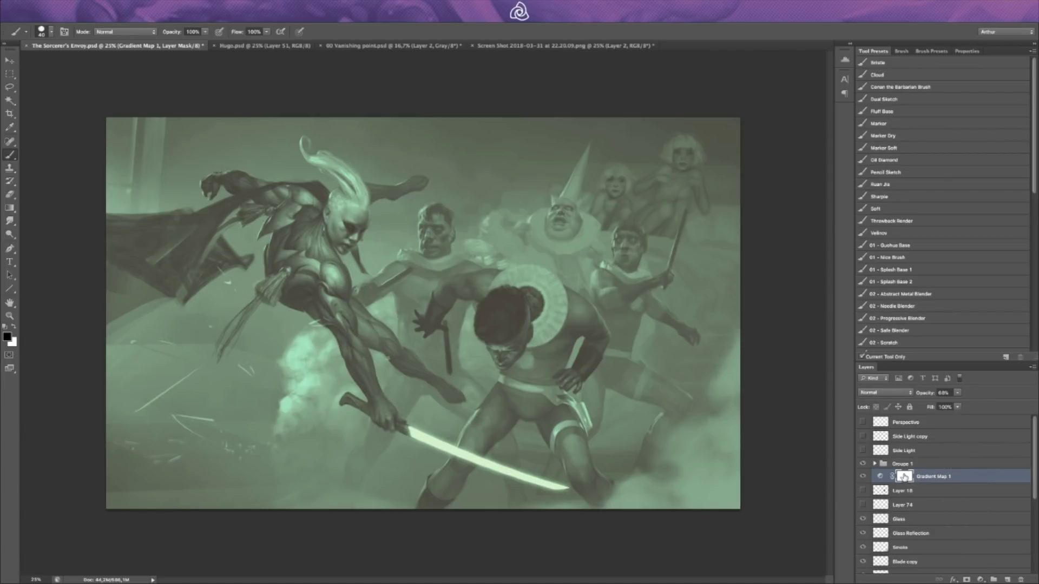
# Step: Open Gradient Map 1's gradient in the Gradient Editor and place the dialog clear of the adjustment's properties
pyautogui.doubleClick(903, 478)
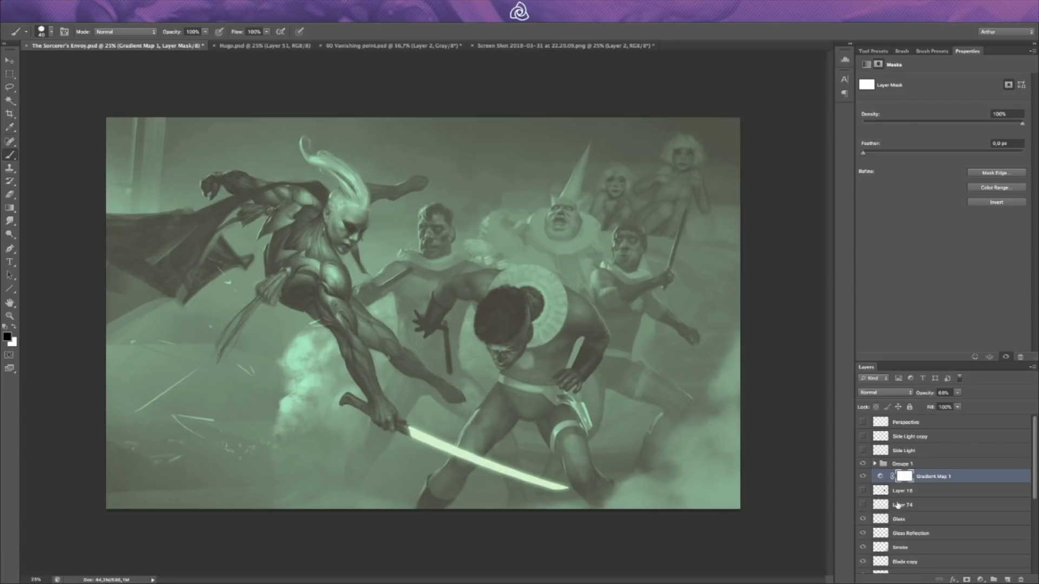
pyautogui.click(880, 476)
pyautogui.click(913, 87)
pyautogui.moveTo(828, 123); pyautogui.dragTo(873, 146)
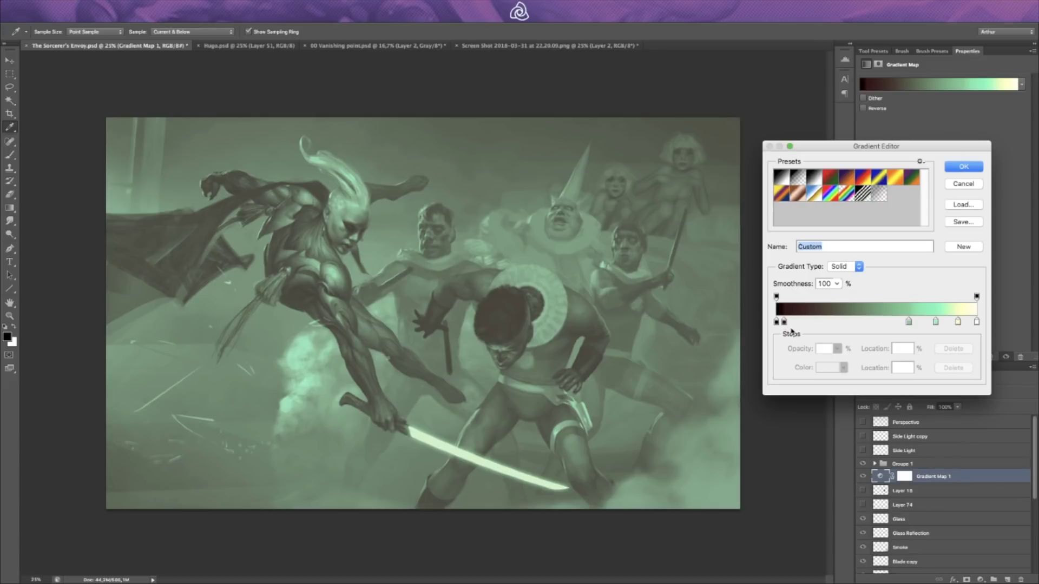
# Step: Try moving the gradient's dark red stop to 11% and recolouring it #ff3b4a, then cancel the edits and resume the Brush tool
pyautogui.moveTo(784, 323); pyautogui.dragTo(799, 324)
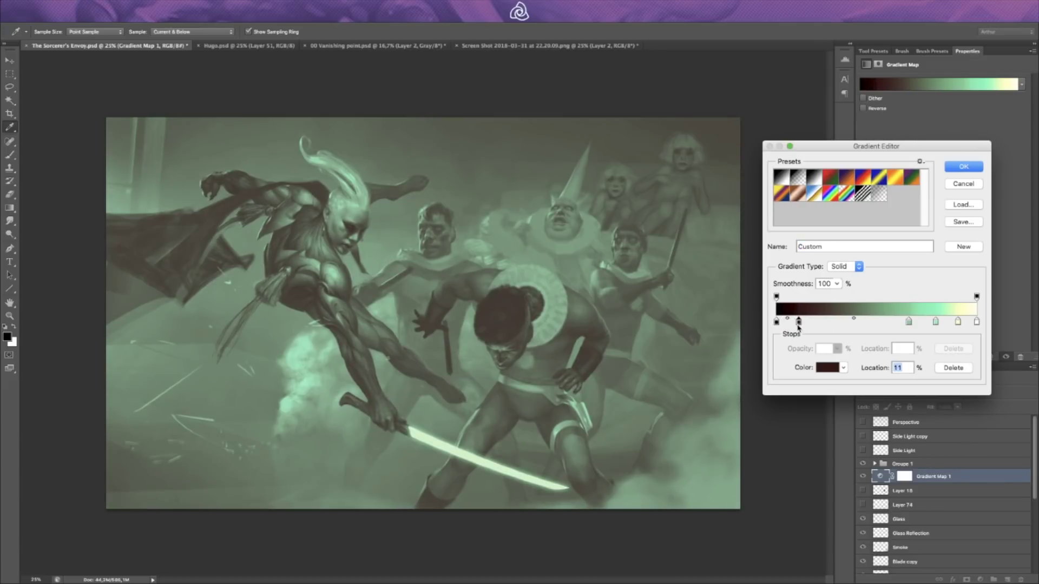
pyautogui.doubleClick(799, 323)
pyautogui.click(827, 346)
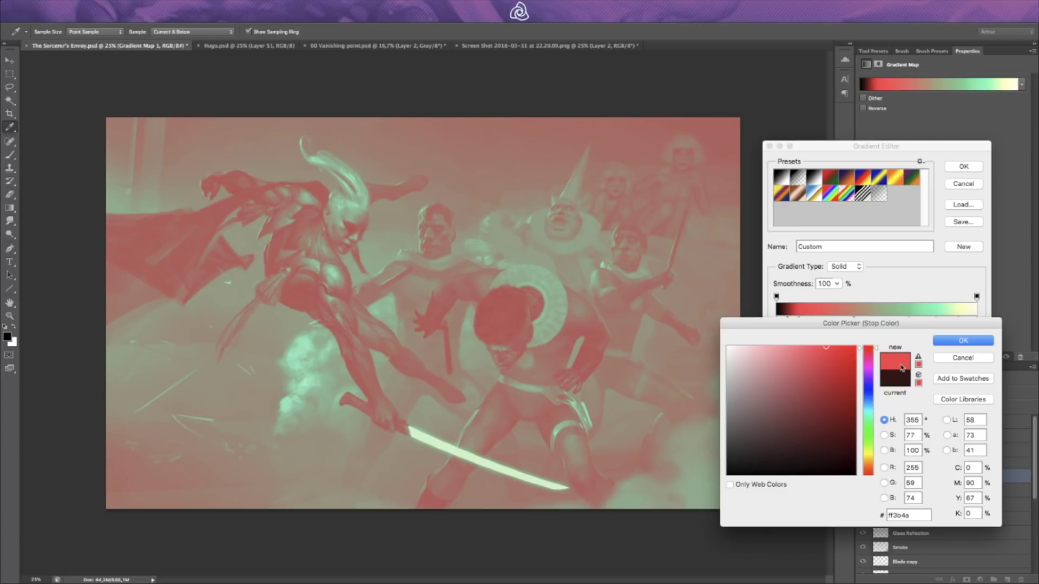
pyautogui.moveTo(801, 327); pyautogui.dragTo(799, 365)
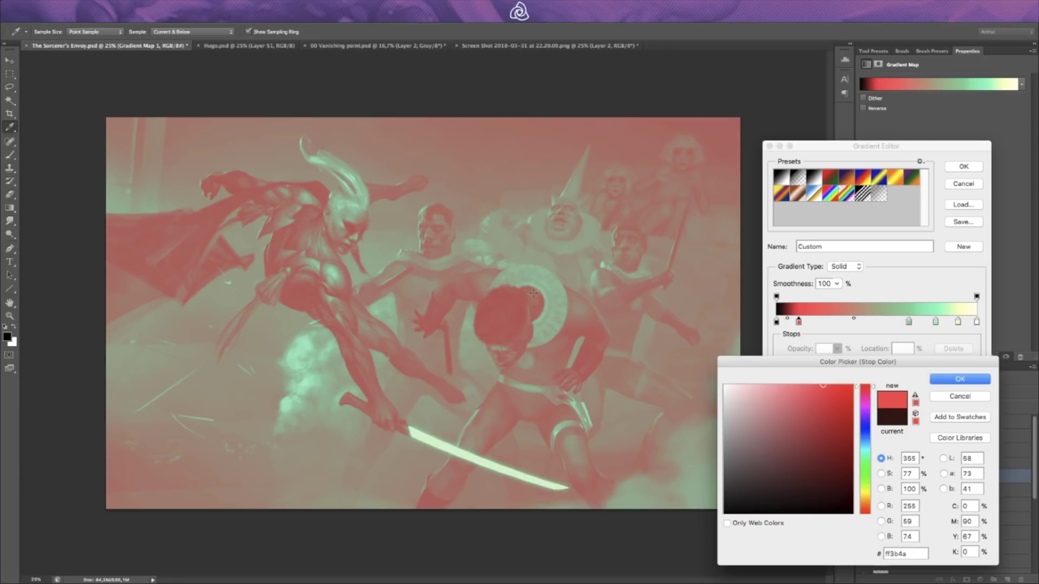
pyautogui.click(956, 396)
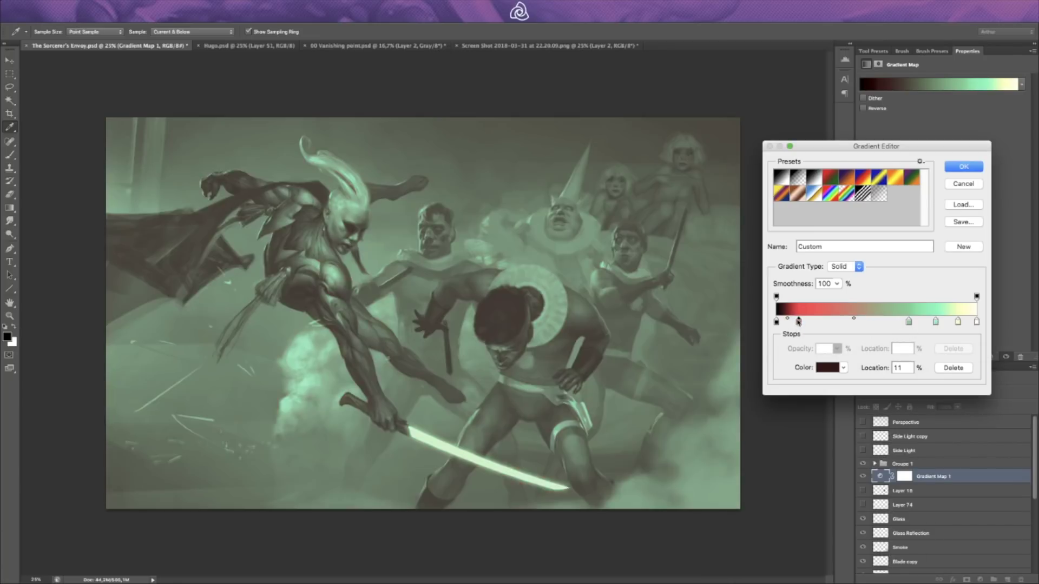
pyautogui.click(963, 184)
pyautogui.press('b')
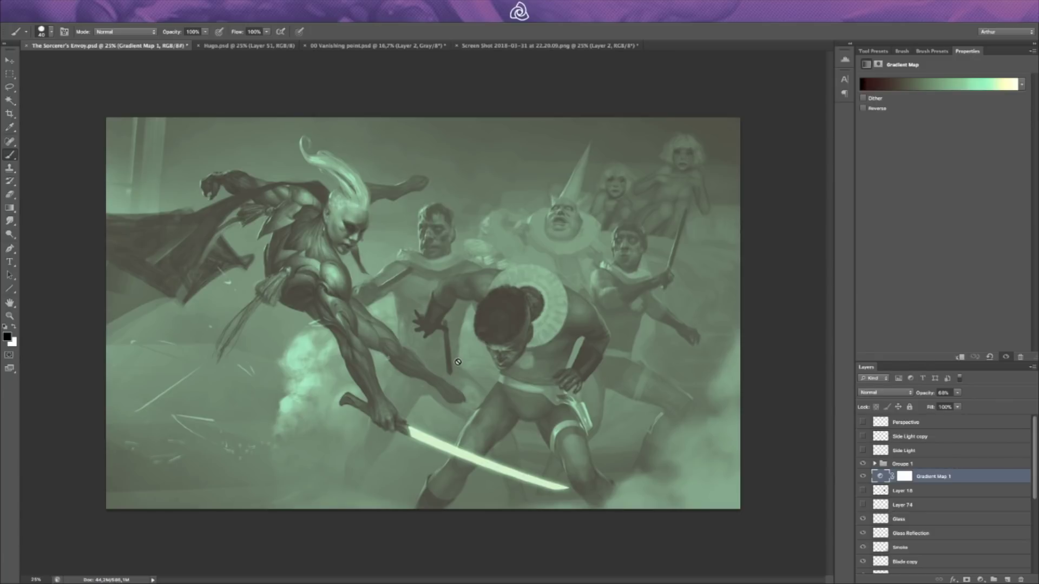
# Step: Look through the layer stack, toggle Layer 82 off and on, and select it for painting
pyautogui.scroll(-2, 876, 498)
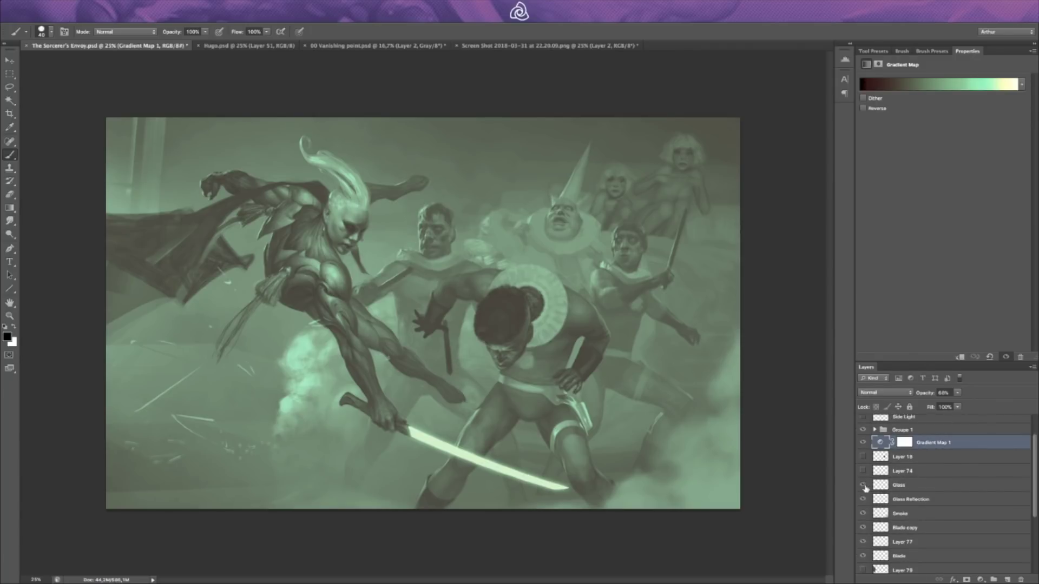
pyautogui.scroll(-4, 863, 489)
pyautogui.scroll(6, 865, 487)
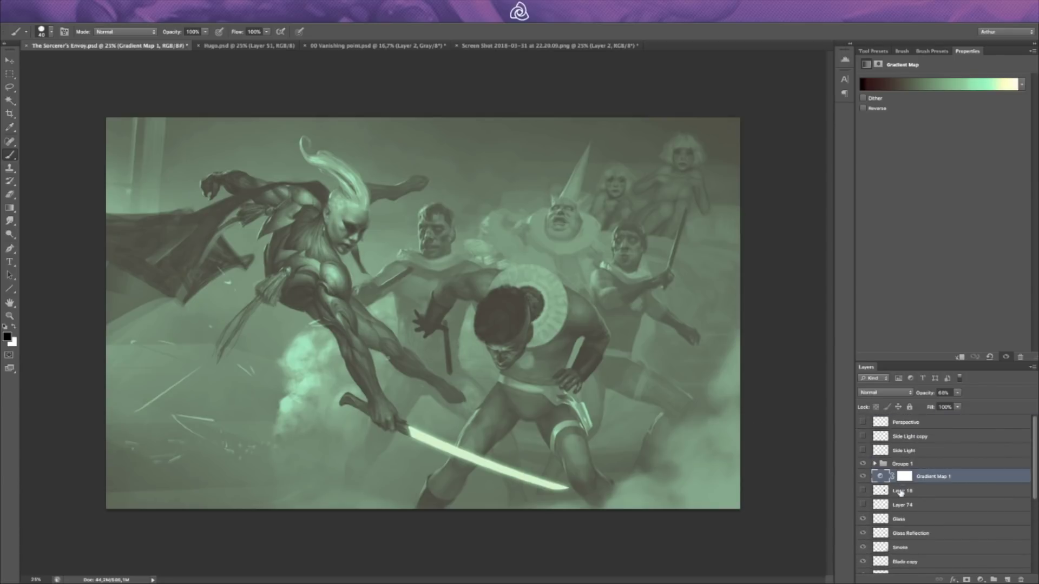
pyautogui.scroll(-10, 887, 492)
pyautogui.click(863, 497)
pyautogui.click(863, 496)
pyautogui.click(885, 501)
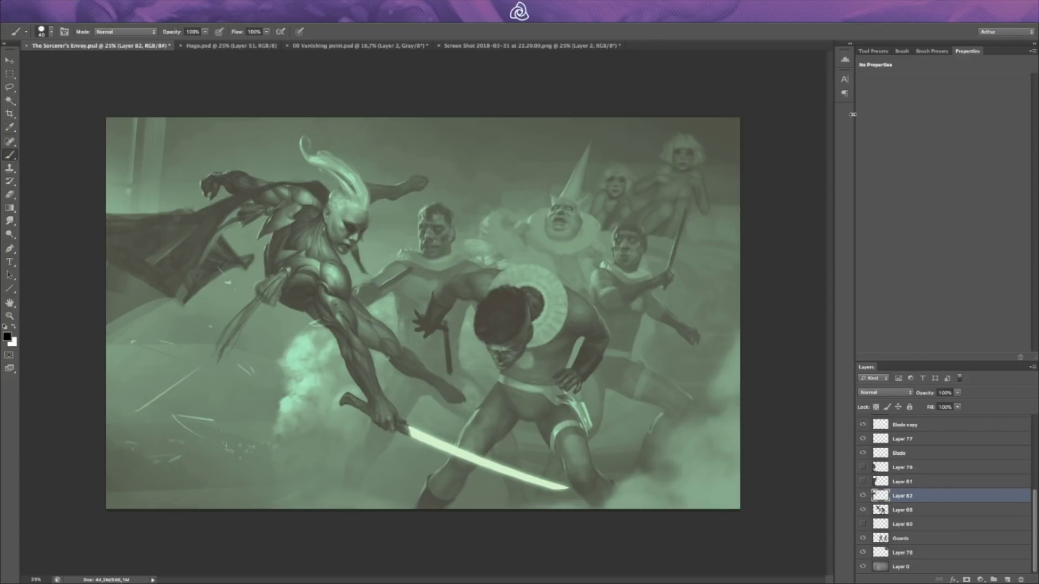
# Step: Load the Marker Soft tool preset for both the Brush and the Eraser, ending on the Brush
pyautogui.click(872, 51)
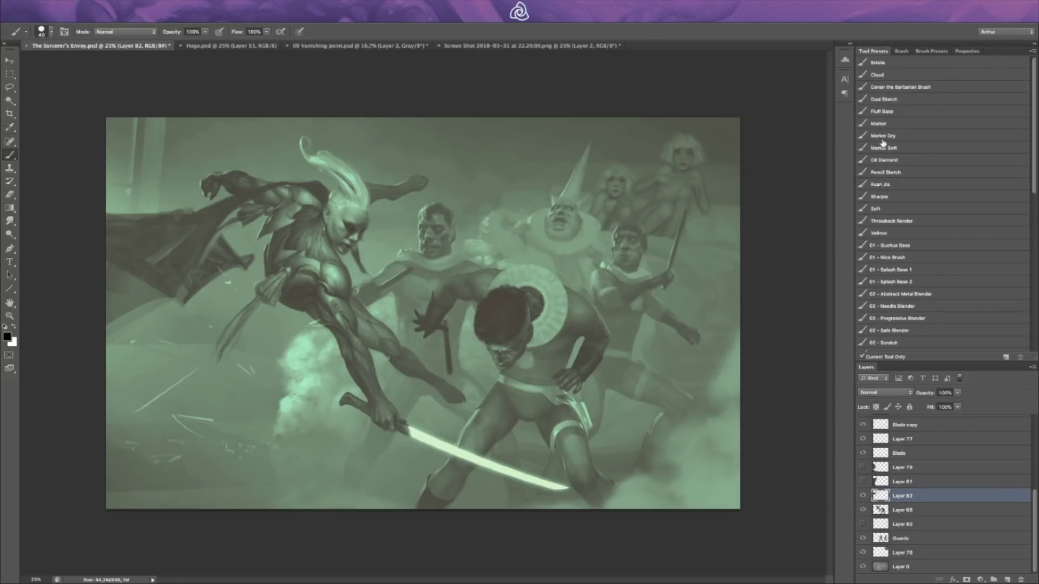
pyautogui.click(883, 147)
pyautogui.press('e')
pyautogui.click(883, 148)
pyautogui.press('b')
# Step: Inspect the painting up close and as a whole, covering the background guards, the crouching fighter and the leaping sword-bearer
pyautogui.hotkey('ctrl', '+')
pyautogui.scroll(1, 586, 203)
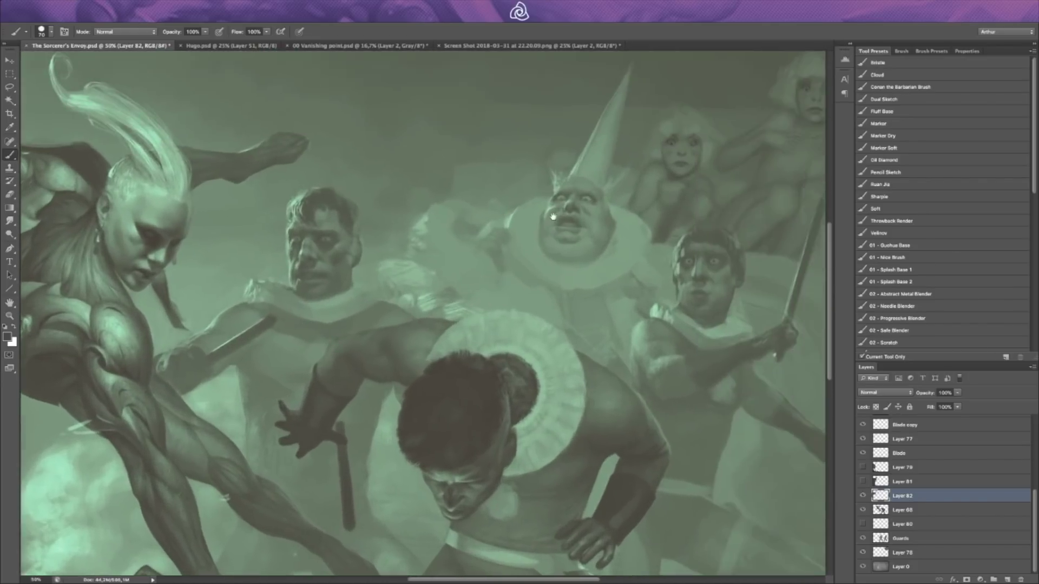
pyautogui.moveTo(592, 210); pyautogui.dragTo(526, 221)
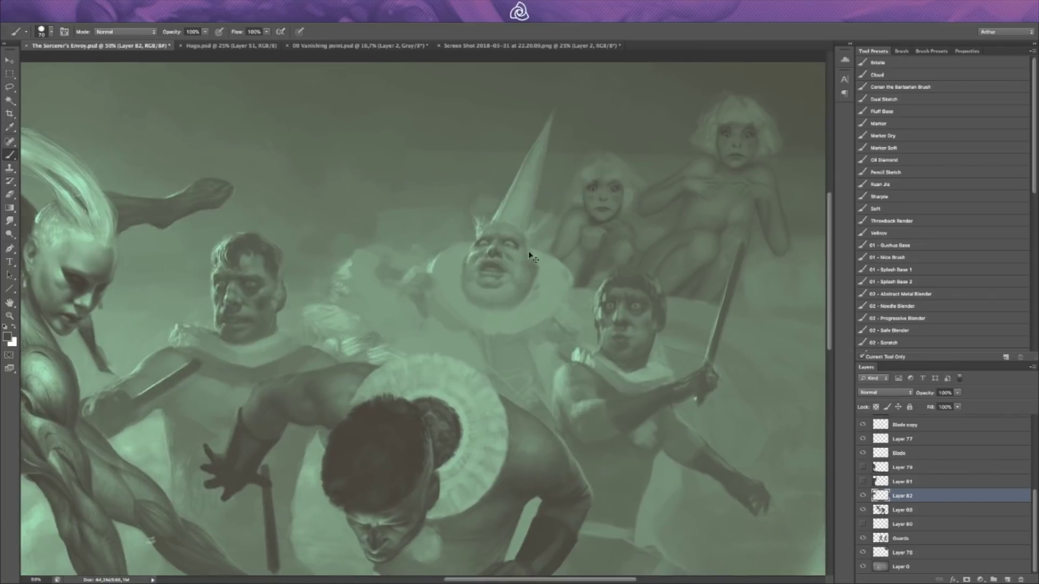
pyautogui.scroll(-1, 617, 207)
pyautogui.scroll(-1, 649, 213)
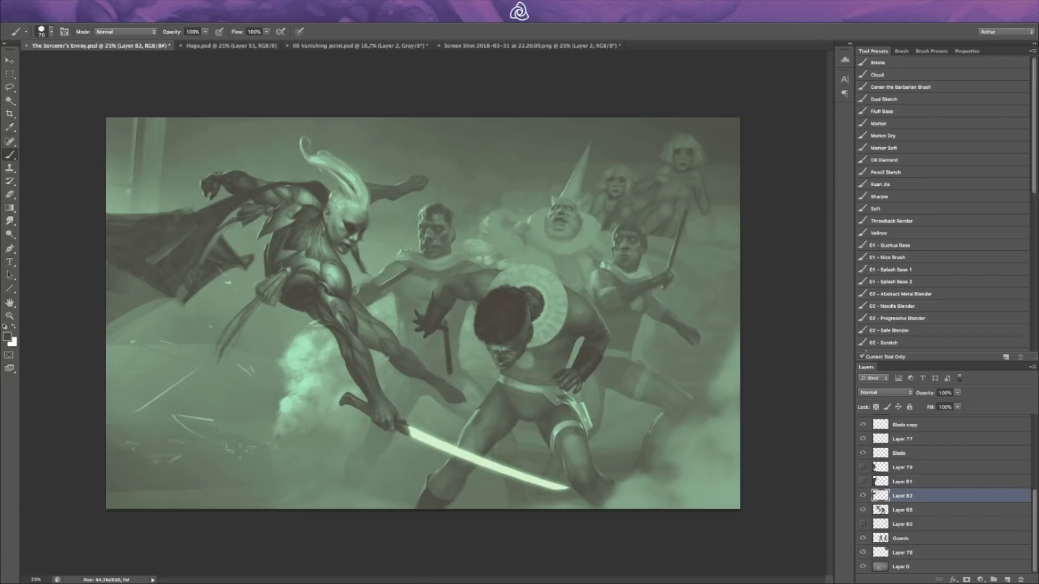
pyautogui.scroll(2, 533, 357)
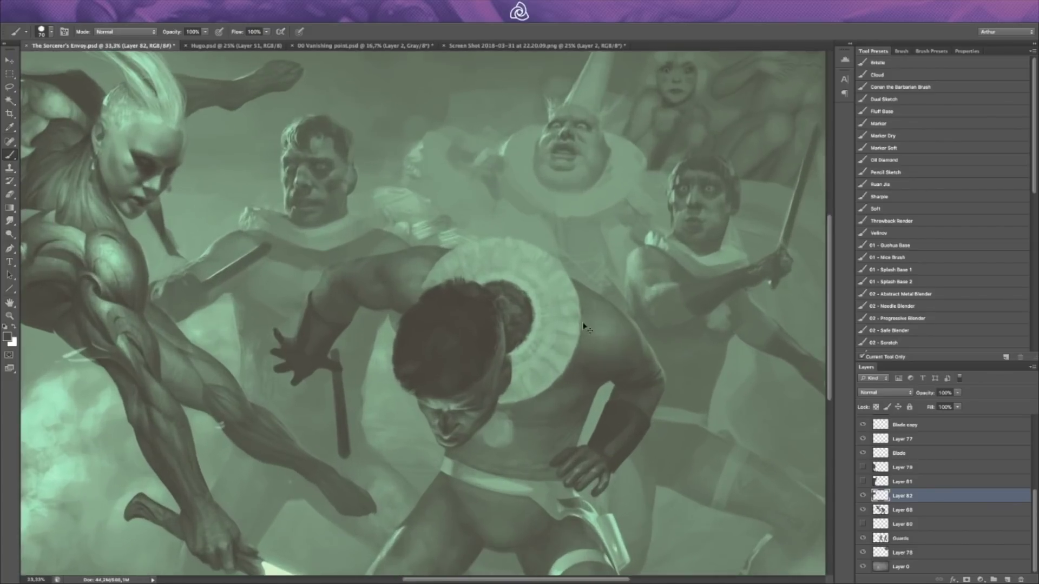
pyautogui.moveTo(576, 398); pyautogui.dragTo(496, 297)
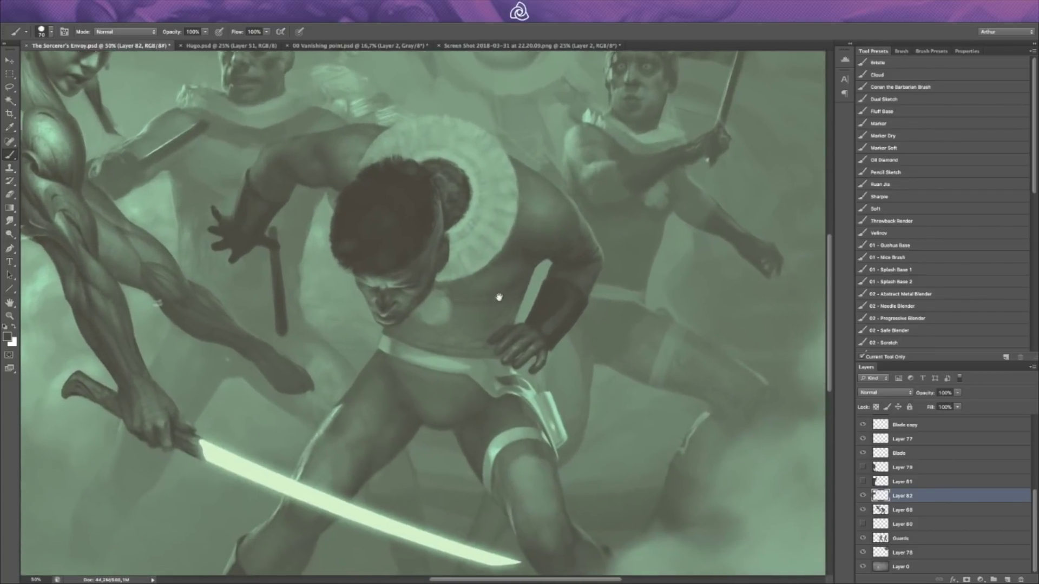
pyautogui.scroll(-1, 456, 291)
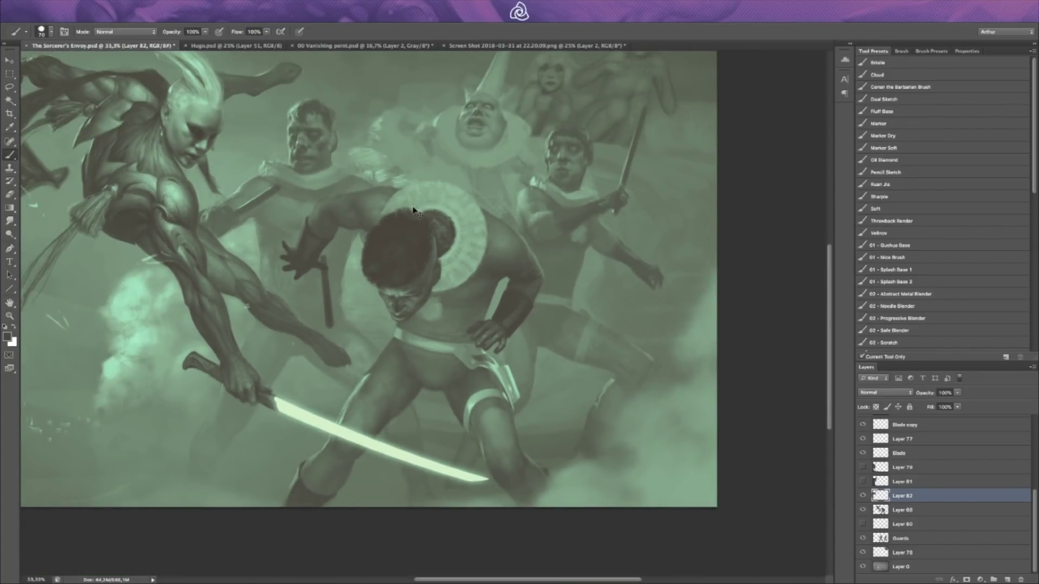
pyautogui.scroll(-1, 422, 209)
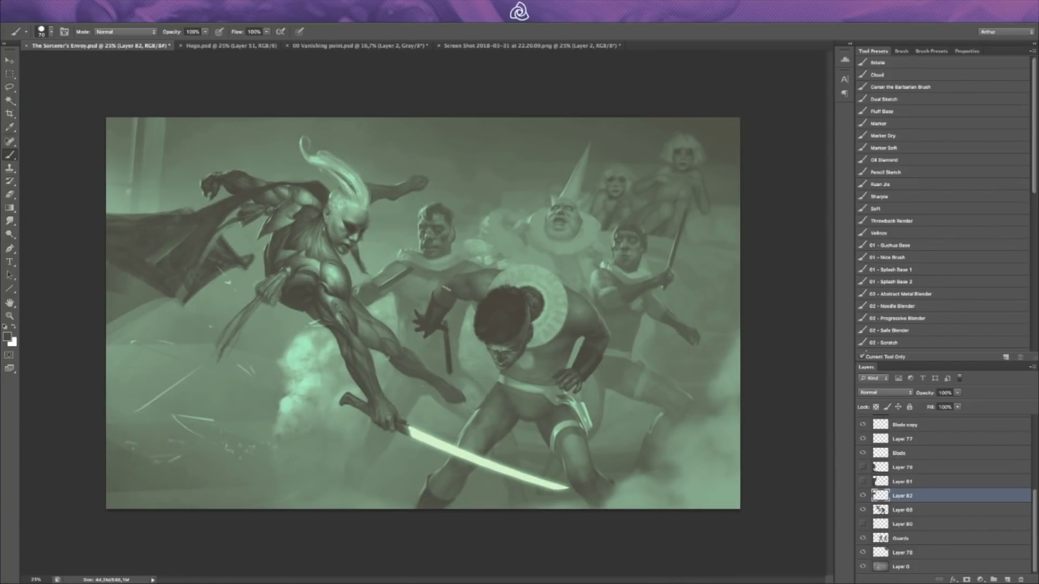
pyautogui.scroll(1, 332, 287)
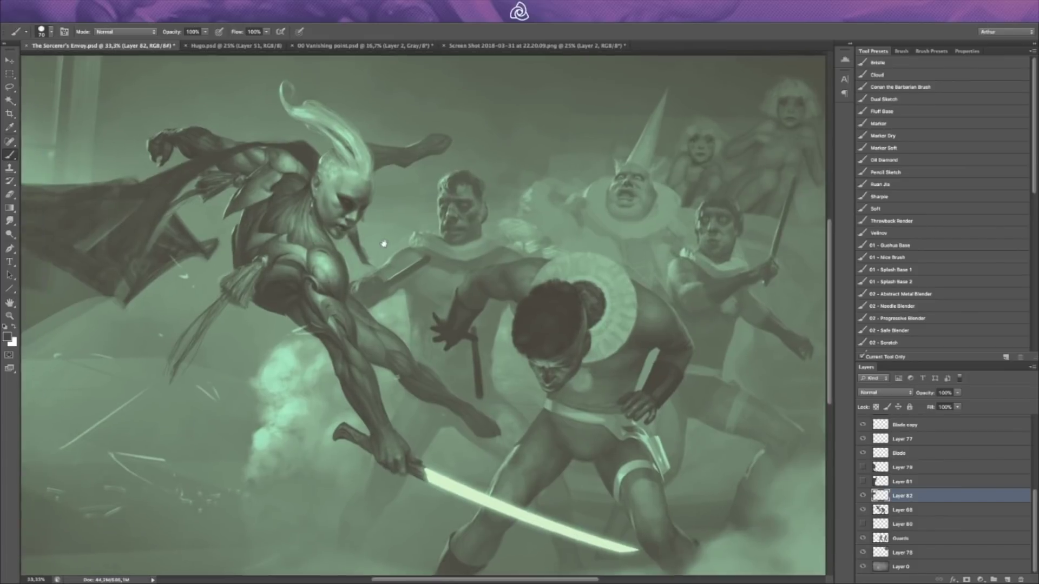
pyautogui.moveTo(345, 276); pyautogui.dragTo(504, 329)
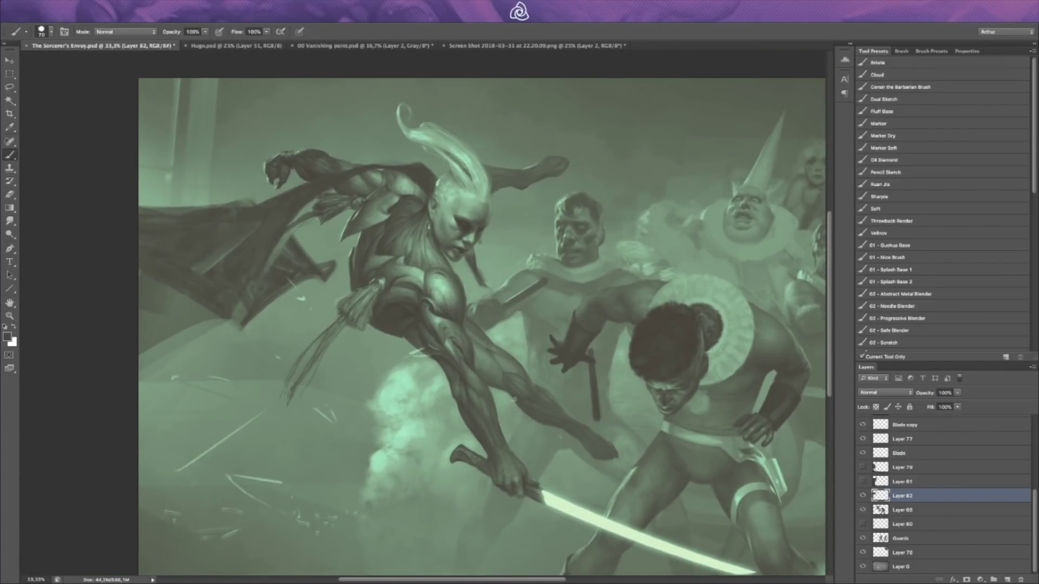
pyautogui.scroll(1, 440, 279)
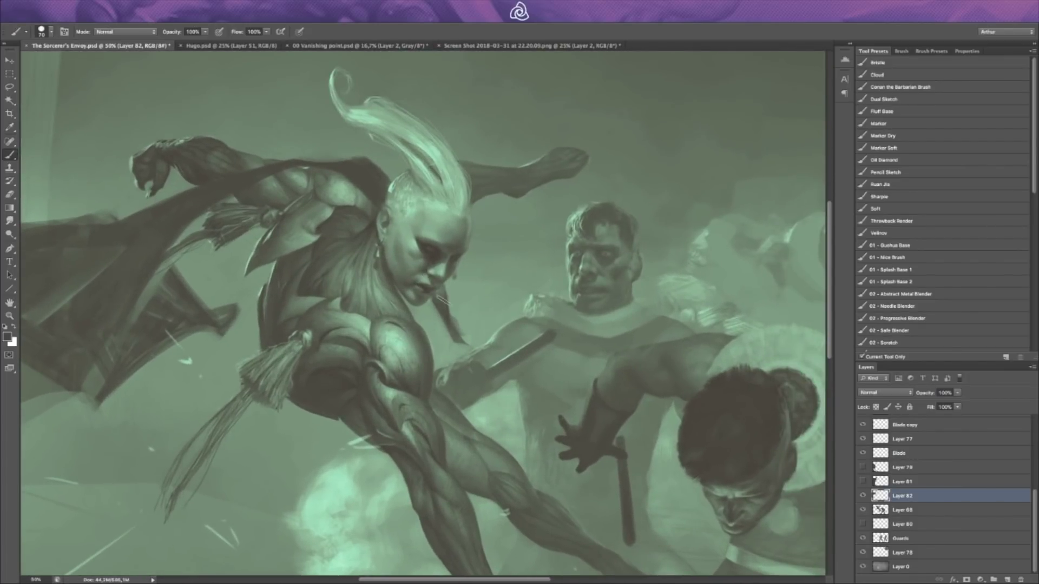
pyautogui.moveTo(425, 300); pyautogui.dragTo(470, 235)
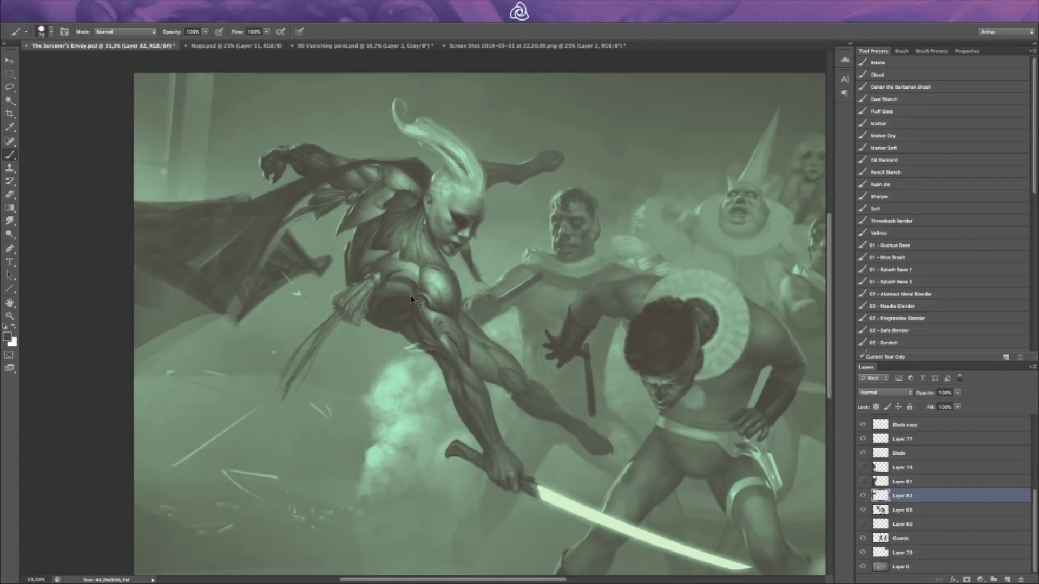
pyautogui.hotkey('ctrl', '-')
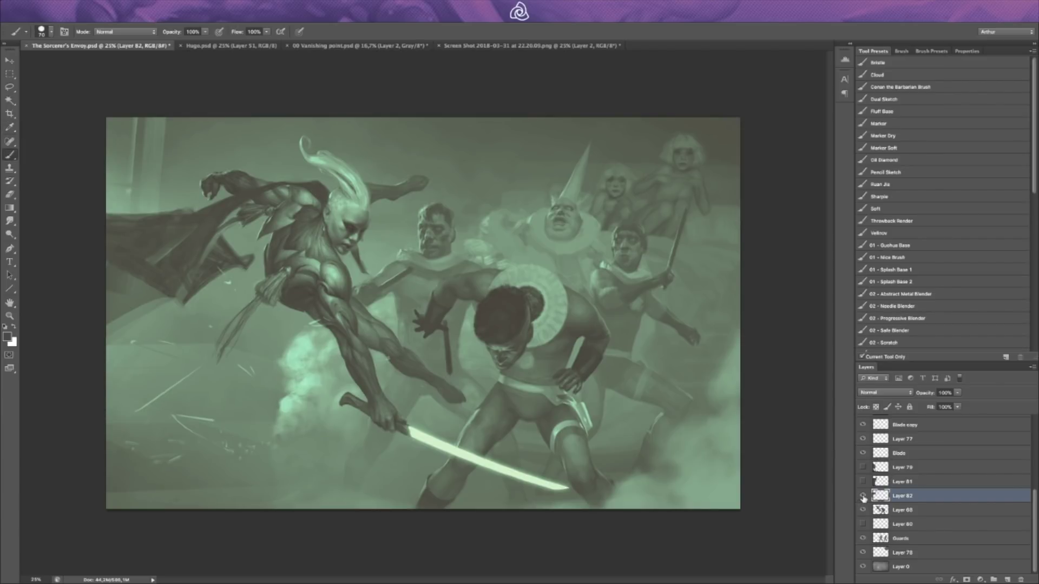
# Step: Sample a dark tone near the leaping figure's shoulder and try cloth-like strokes in the painting's upper-left corner on Layer 82
pyautogui.press('e')
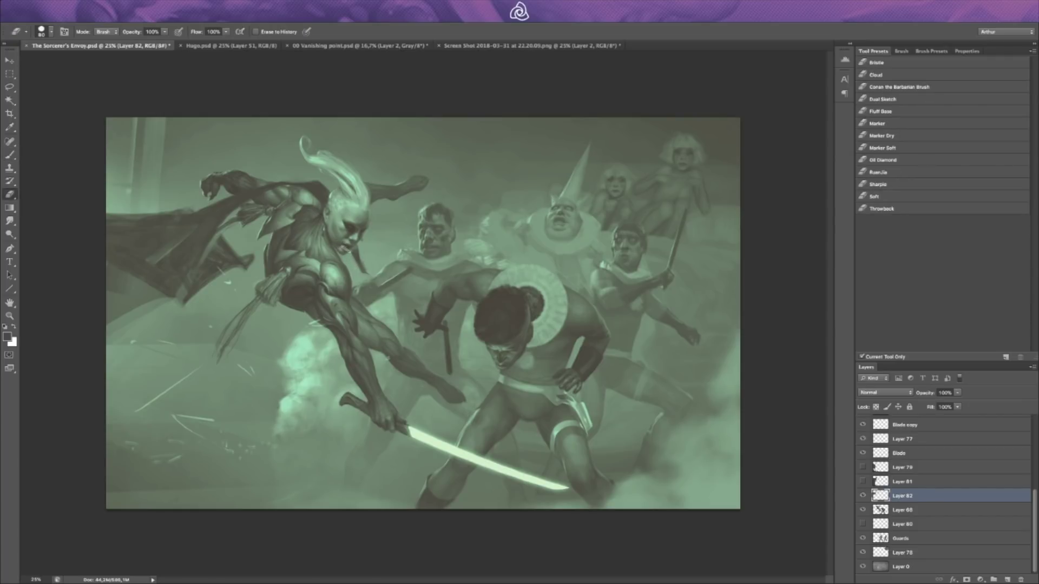
pyautogui.press('i')
pyautogui.click(318, 186)
pyautogui.press('b')
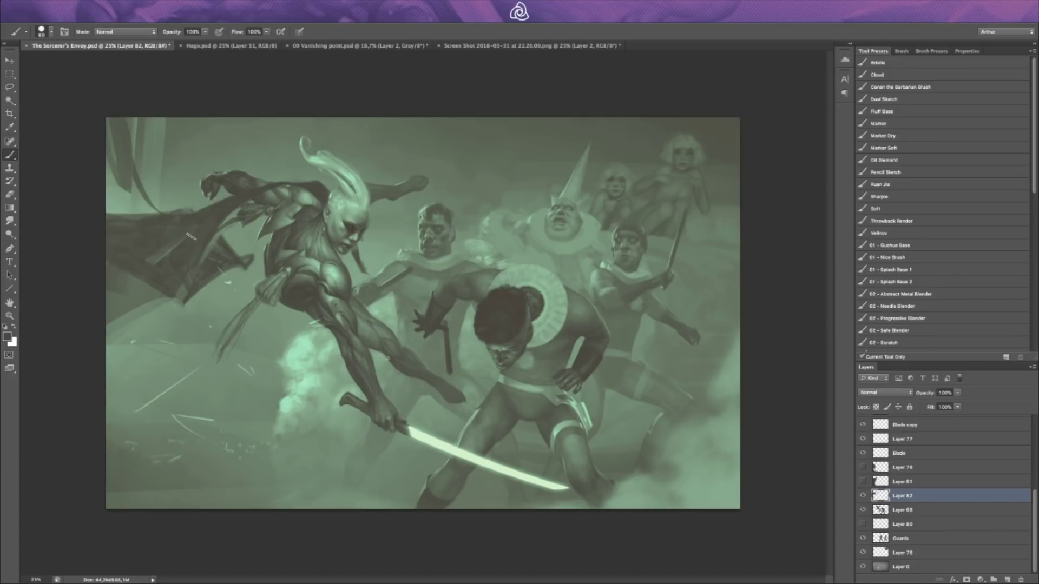
# Step: Enlarge the brush to 100 px and blend the leaping figure's cape with tones repeatedly sampled from its surroundings
pyautogui.press(']')
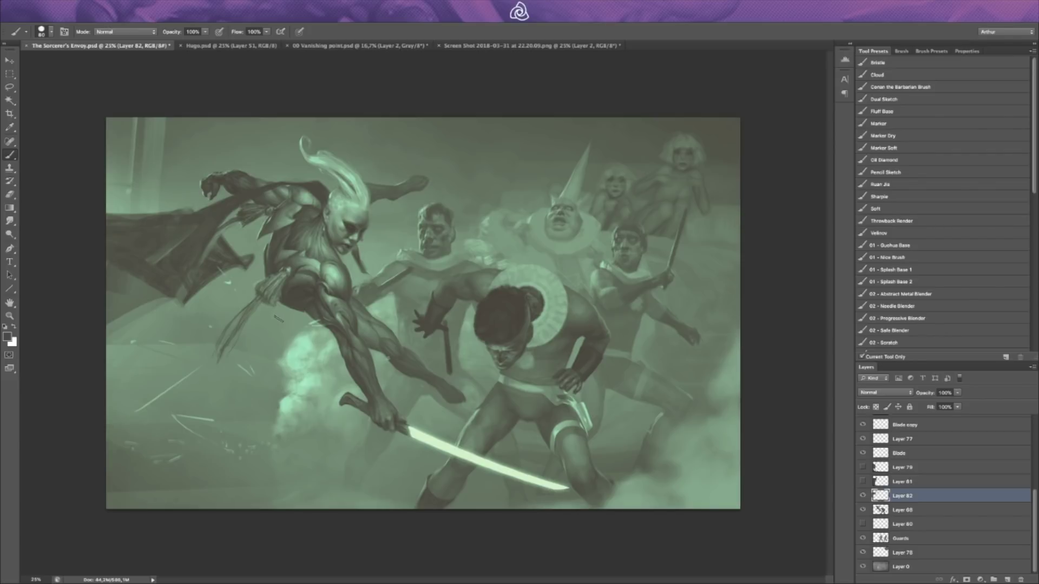
pyautogui.press('super+equal')
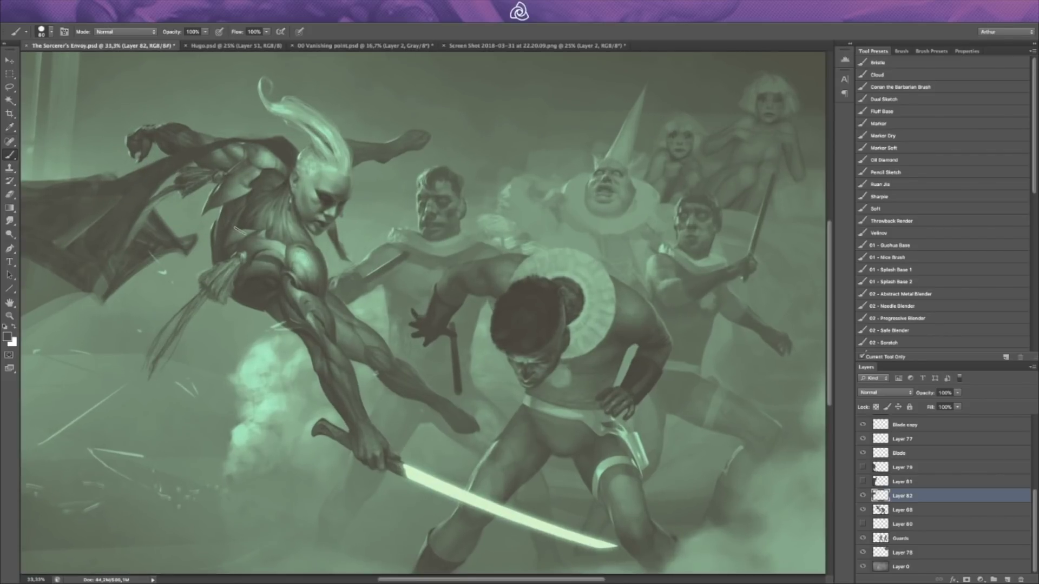
pyautogui.hscroll(-5, 241, 232)
pyautogui.press('super+minus')
pyautogui.press('r')
pyautogui.press('b')
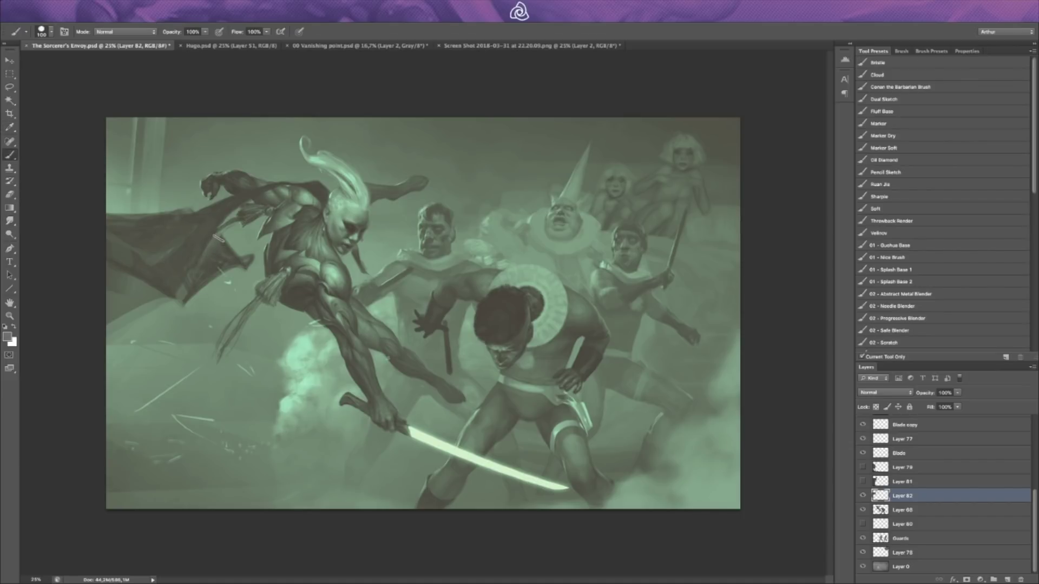
pyautogui.press('i')
pyautogui.press('b')
pyautogui.press('i')
pyautogui.press('b')
pyautogui.press('i')
pyautogui.press('b')
pyautogui.press('i')
pyautogui.press('b')
pyautogui.press('i')
pyautogui.moveTo(195, 230); pyautogui.dragTo(157, 276)
pyautogui.press('b')
pyautogui.press('i')
pyautogui.press('b')
pyautogui.press('i')
pyautogui.press('b')
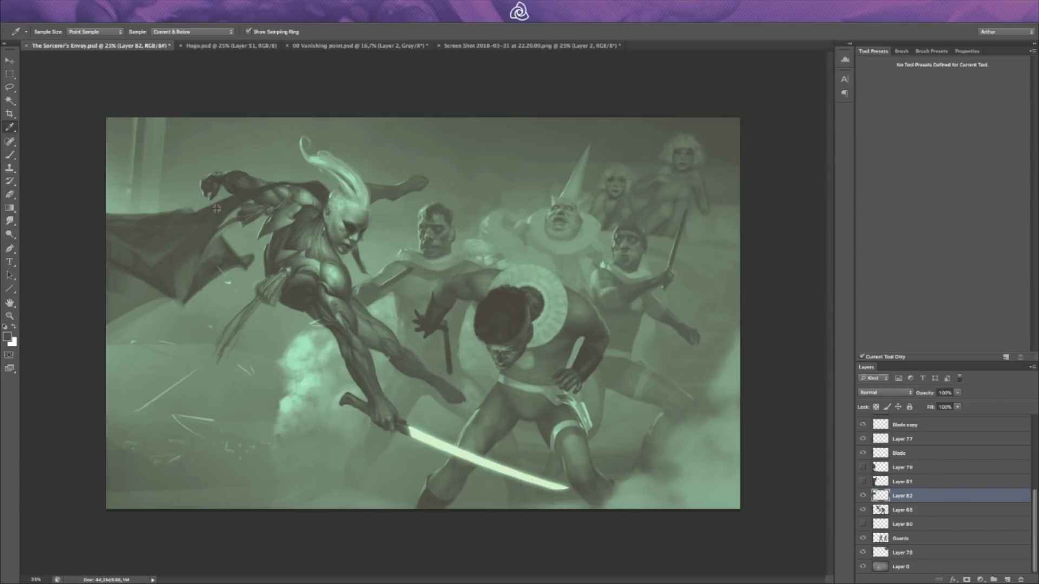
# Step: Reduce the brush to 70 px and refine the cape's inner folds with dark tones sampled from the cloth
pyautogui.press('[')
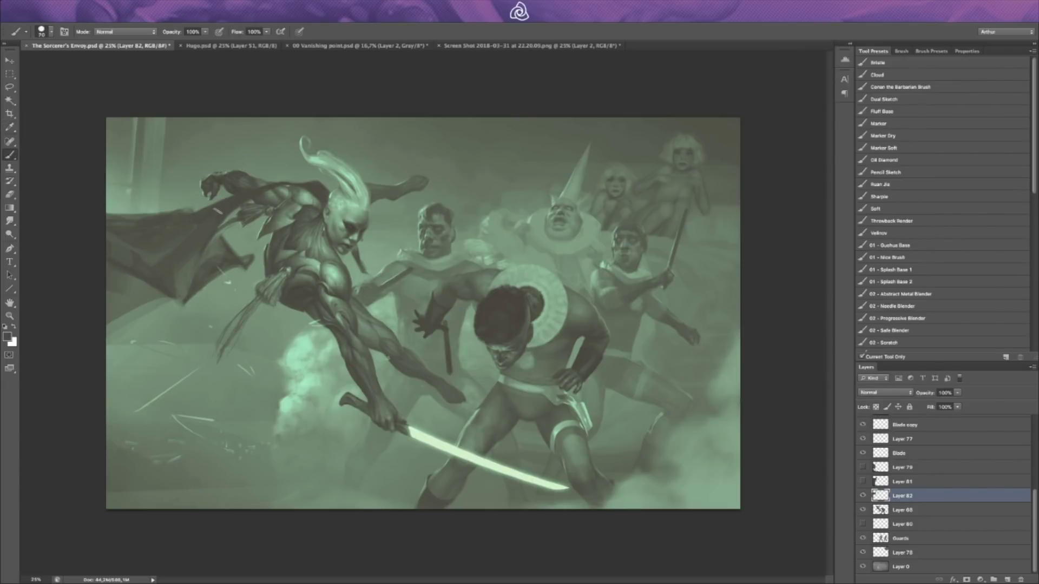
pyautogui.press('i')
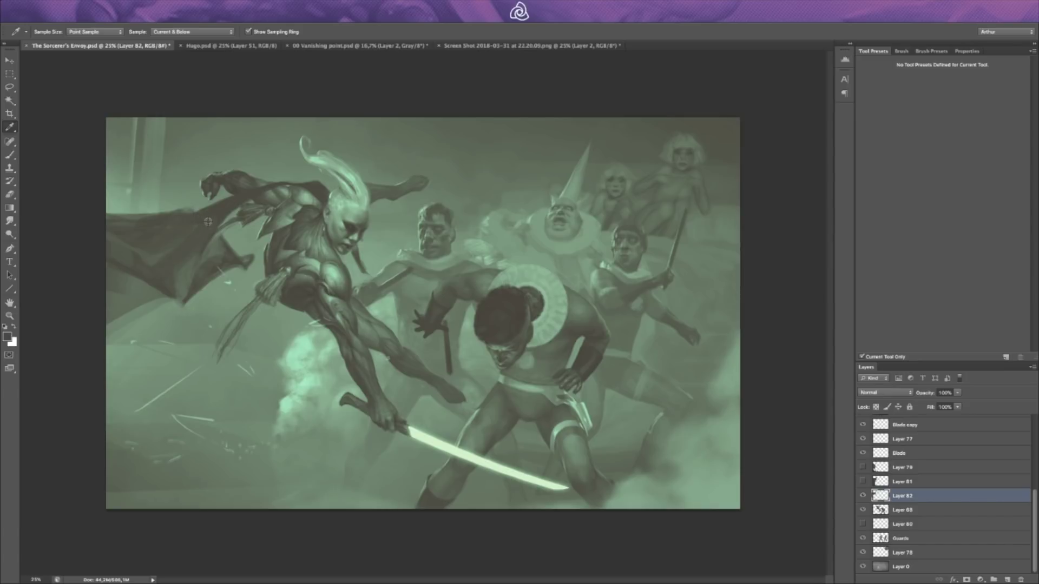
pyautogui.press('alt')
pyautogui.press('alt')
pyautogui.press('alt')
pyautogui.keyDown('alt'); pyautogui.click(189, 264); pyautogui.keyUp('alt')
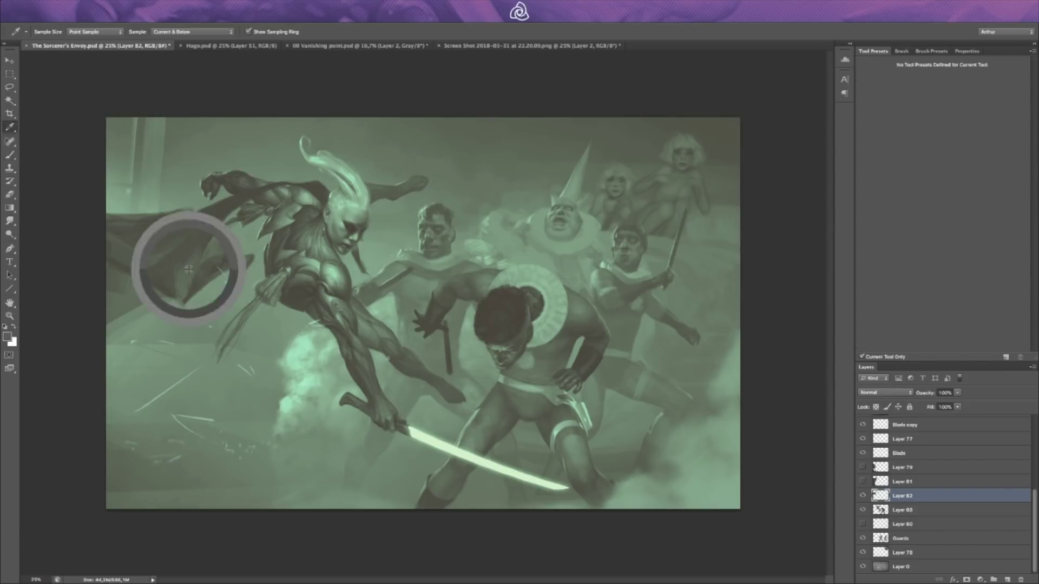
pyautogui.press('alt')
pyautogui.keyDown('alt'); pyautogui.click(188, 253); pyautogui.keyUp('alt')
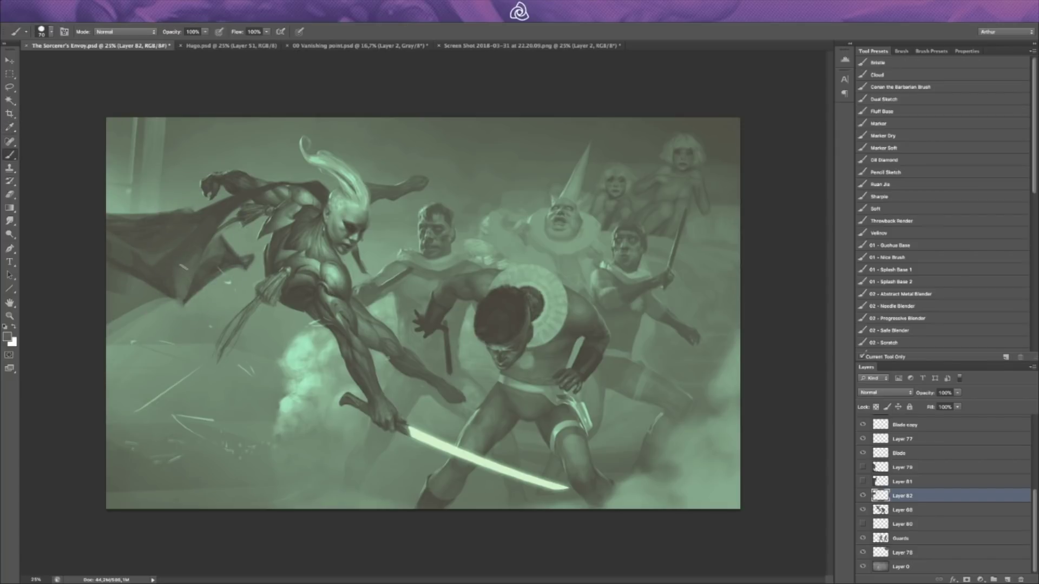
# Step: Enlarge the brush to 125 px and smooth the cape's broad upper area with sampled cloth tones
pyautogui.press('alt')
pyautogui.keyDown('alt'); pyautogui.click(173, 260); pyautogui.keyUp('alt')
pyautogui.press(']')
pyautogui.press('alt')
pyautogui.press('alt')
pyautogui.press(']')
pyautogui.press(']')
pyautogui.press('alt')
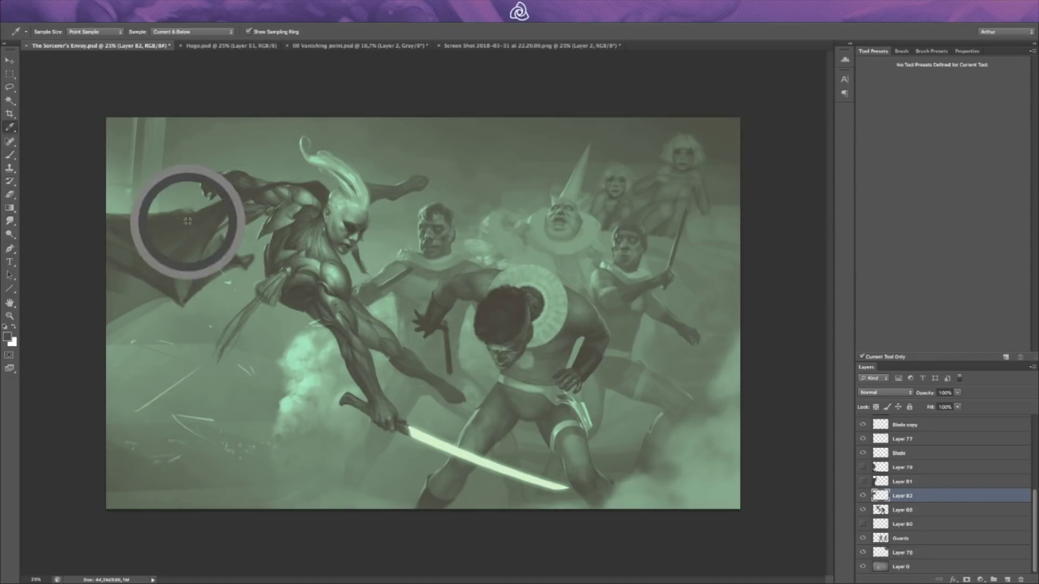
pyautogui.press('alt')
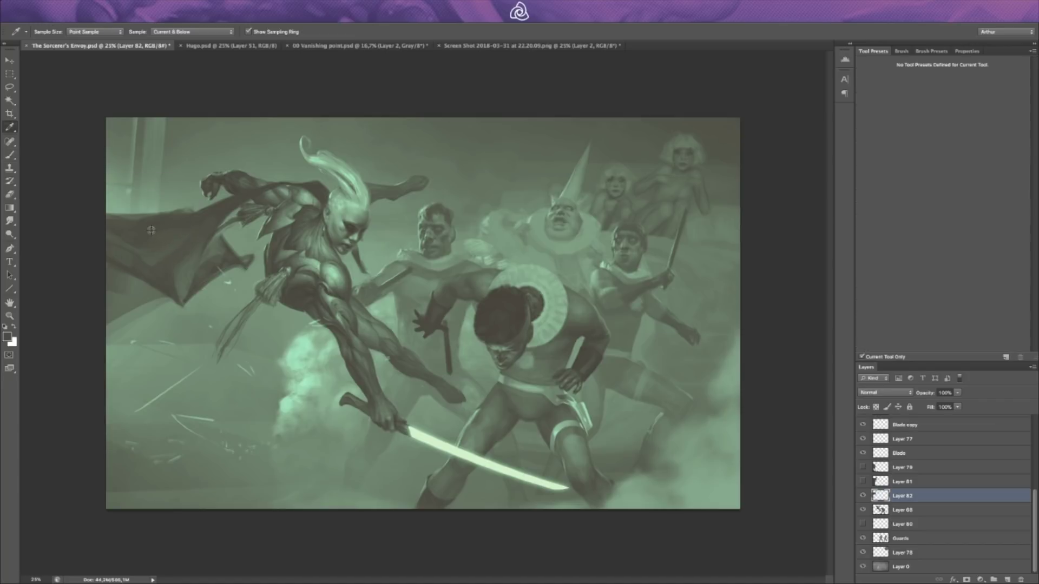
pyautogui.keyDown('alt'); pyautogui.click(219, 216); pyautogui.keyUp('alt')
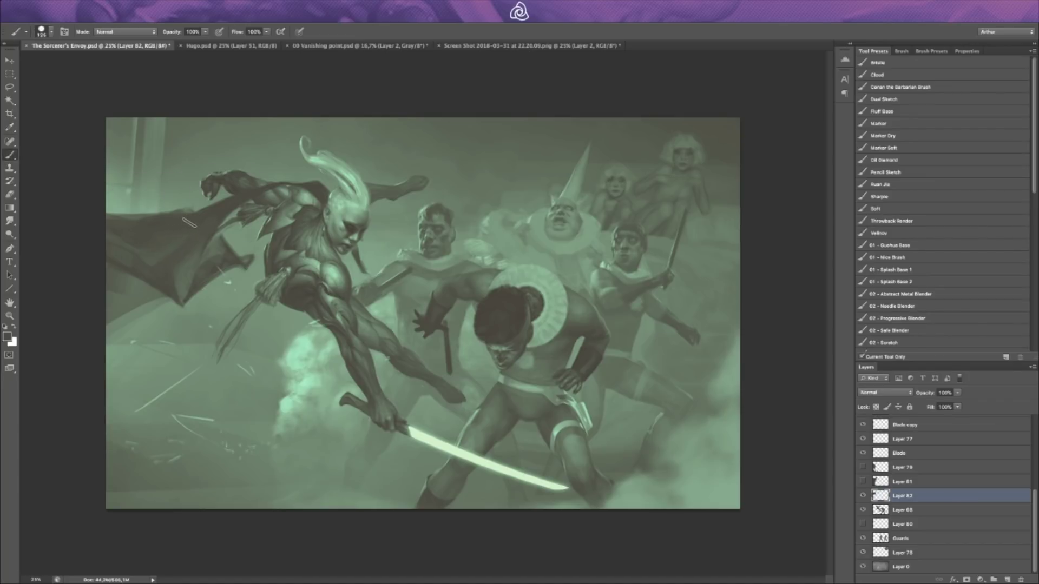
# Step: Shape the cape's upper edge, alternating a 175 px brush with an eraser enlarged to 200 px
pyautogui.press(']')
pyautogui.press('e')
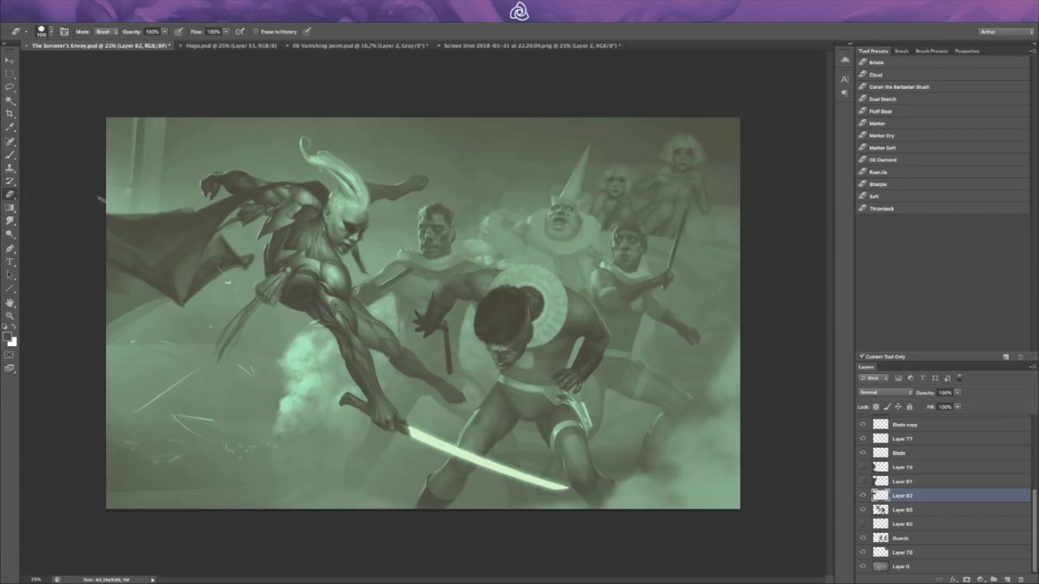
pyautogui.press('b')
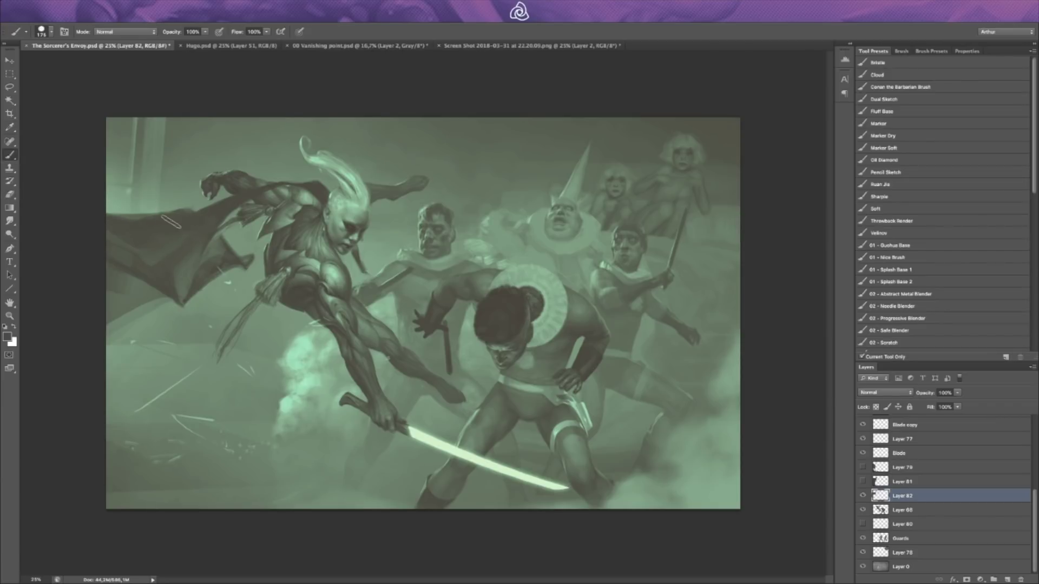
pyautogui.press('e')
pyautogui.press('b')
pyautogui.press('e')
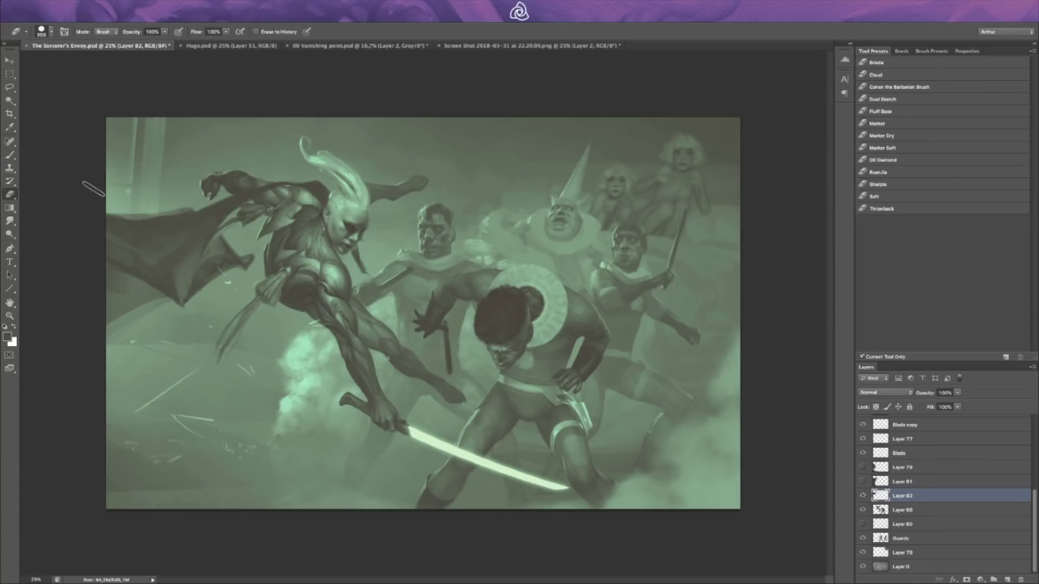
pyautogui.press('b')
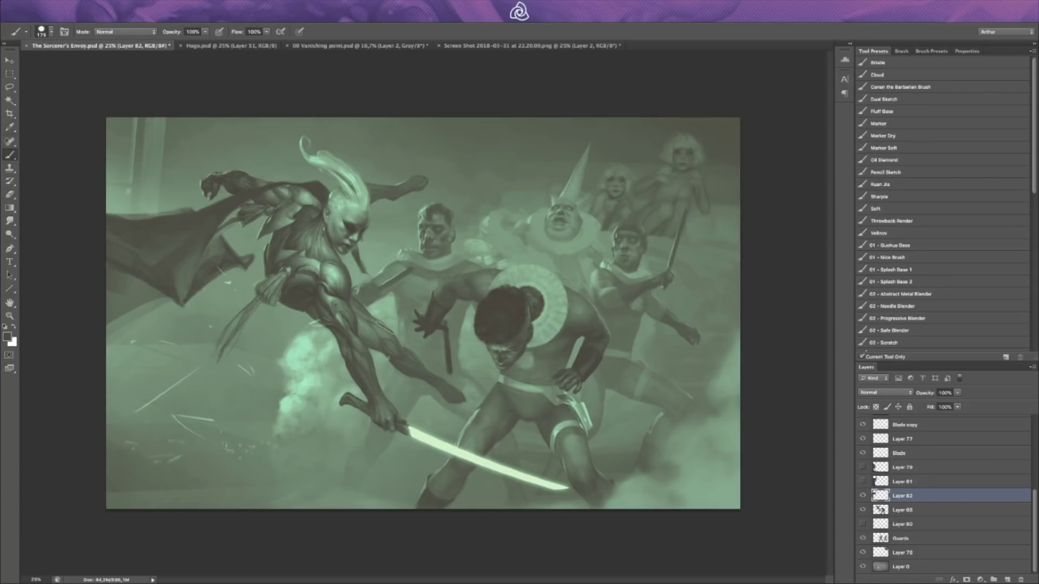
# Step: Paint details around the cape's pointed tips with a 90 px brush and resampled cloth tones
pyautogui.press('i')
pyautogui.press('b')
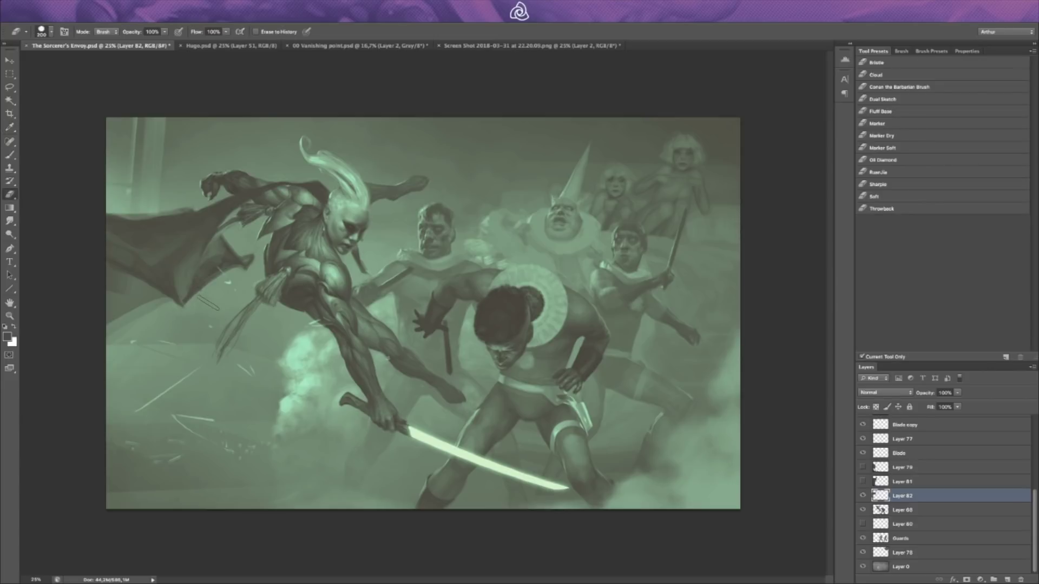
pyautogui.press('i')
pyautogui.press('b')
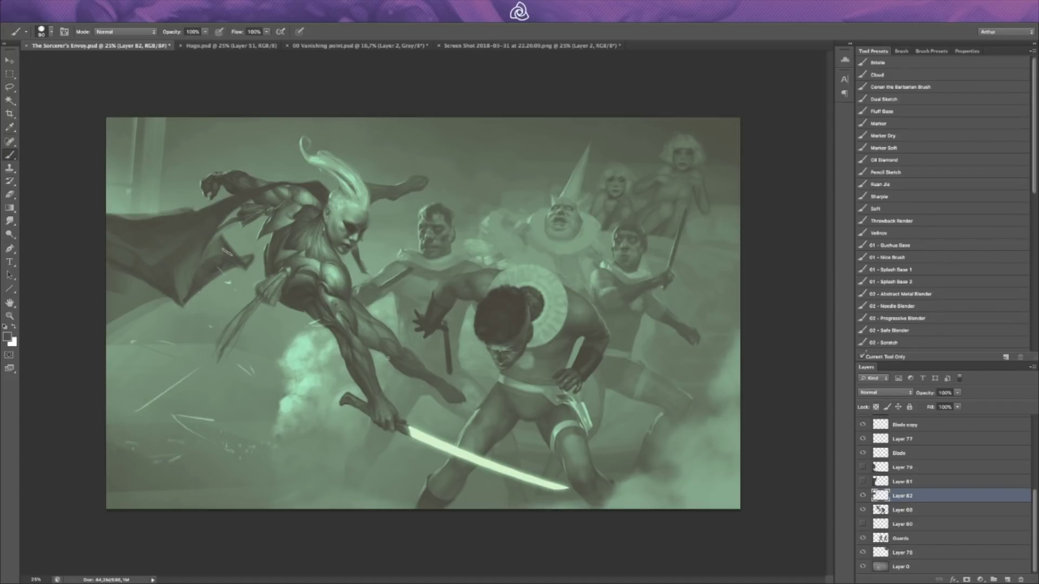
pyautogui.press('i')
pyautogui.press('b')
pyautogui.press('i')
pyautogui.press('b')
pyautogui.press('i')
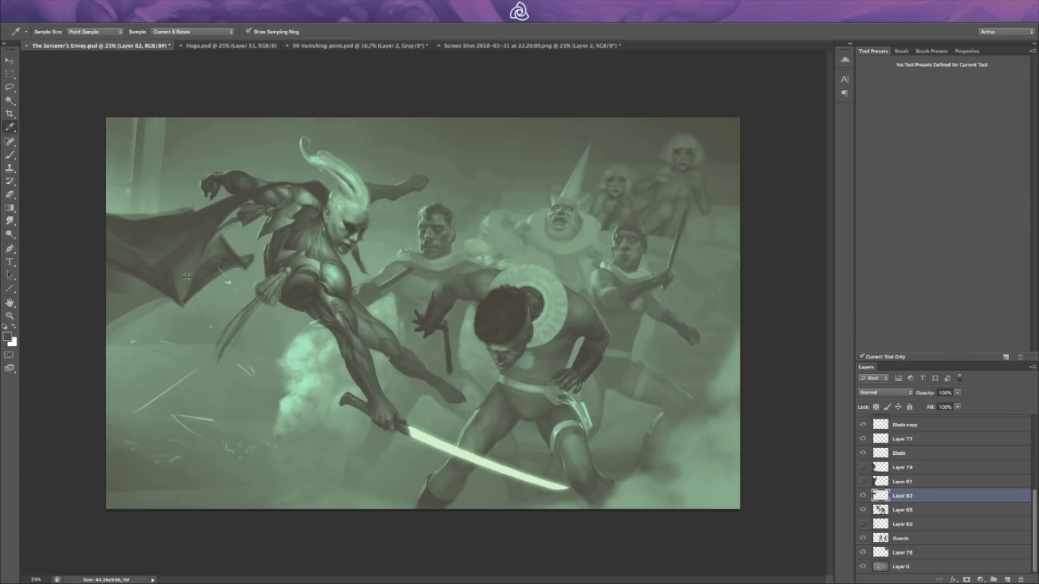
# Step: Touch up the cape's lower point, enlarge the brush to 100 px, and flip the canvas horizontally
pyautogui.press('e')
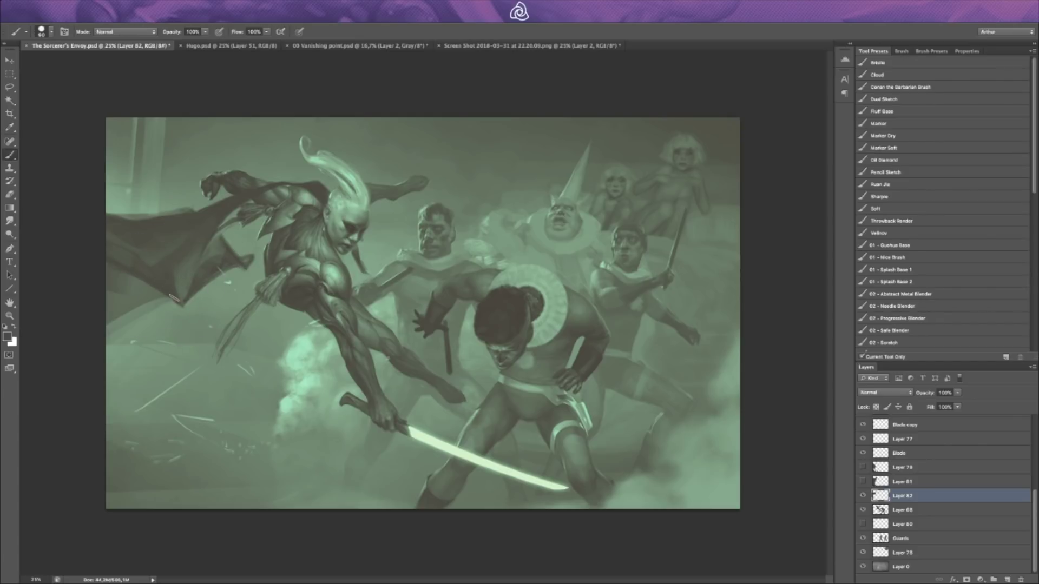
pyautogui.press('b')
pyautogui.press(']')
pyautogui.press(']')
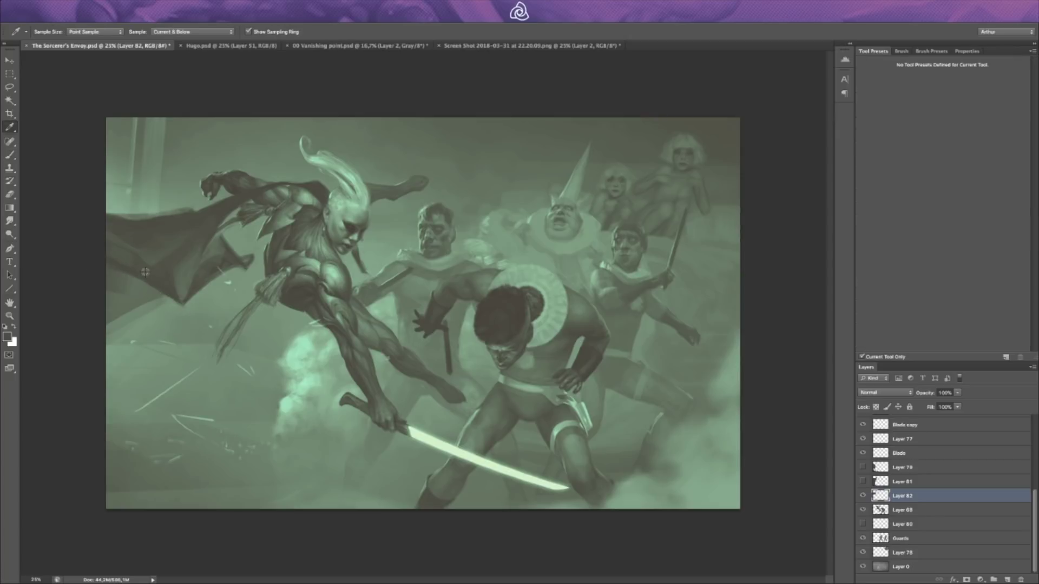
pyautogui.press('h')
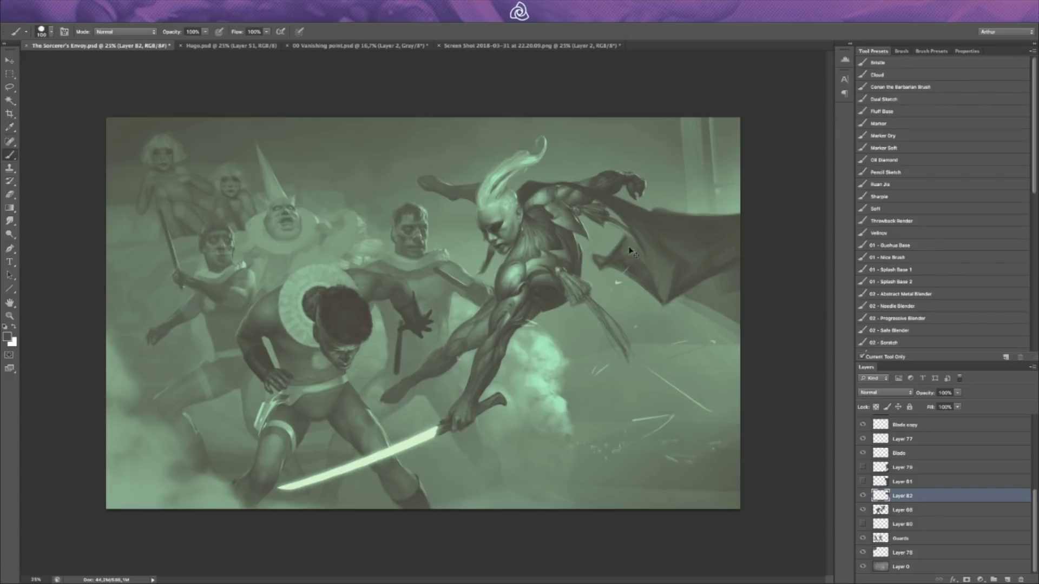
# Step: Touch up the folds and lower point of the leaping figure's cape, alternating the brush and the eraser
pyautogui.press('i')
pyautogui.press('e')
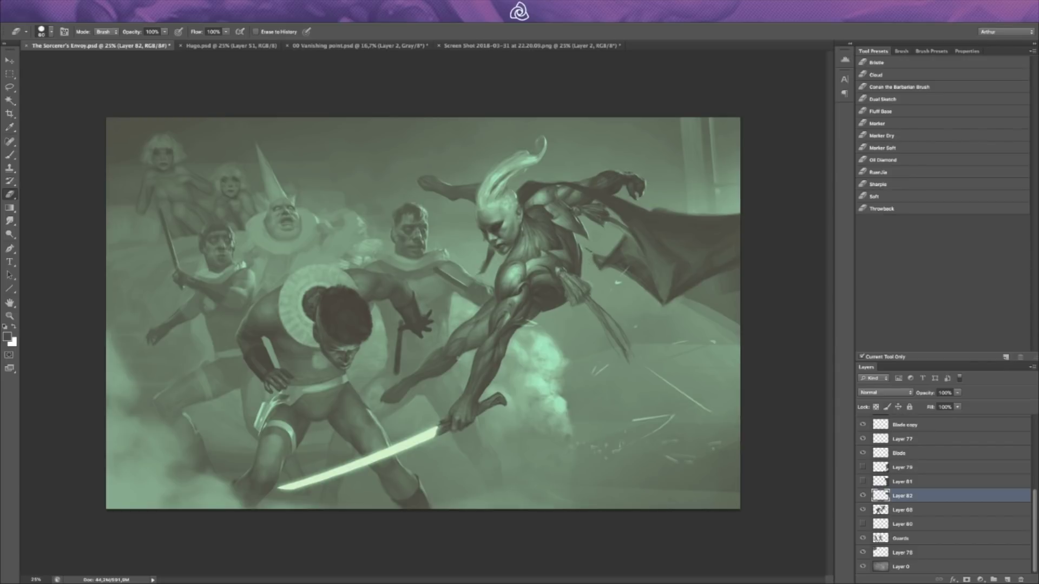
pyautogui.press('b')
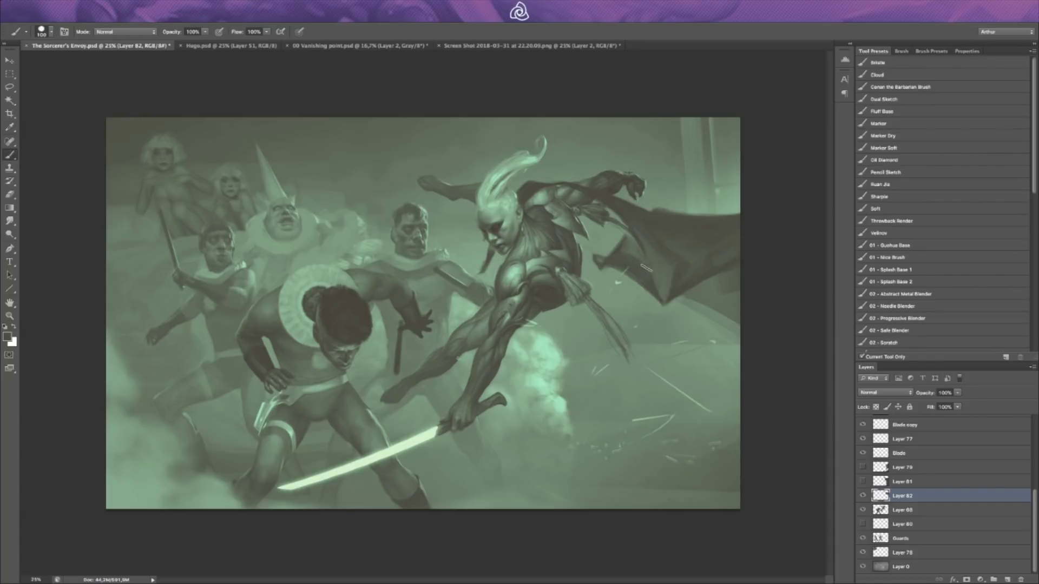
pyautogui.press('e')
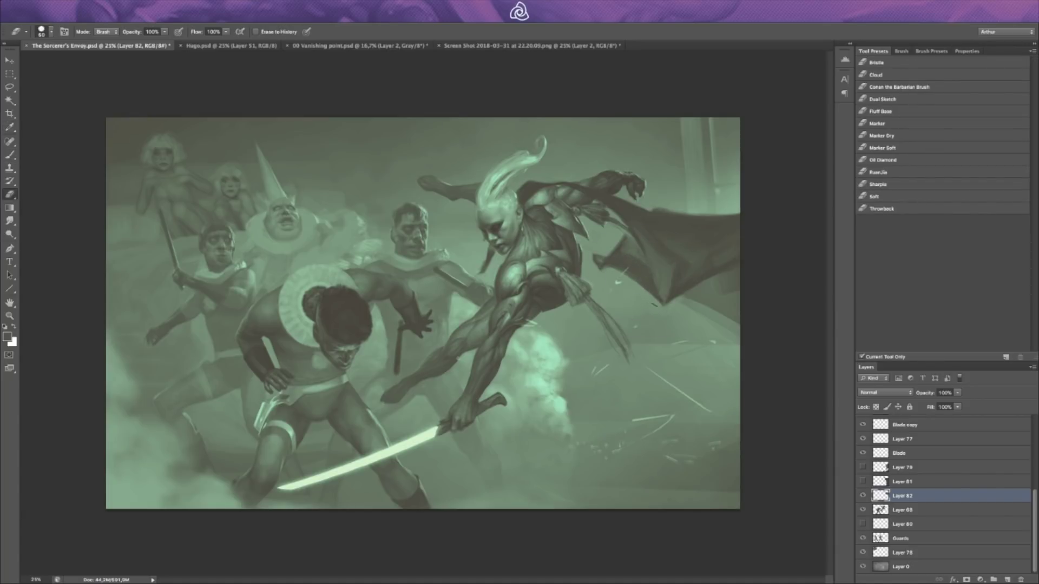
pyautogui.press(']')
pyautogui.press('b')
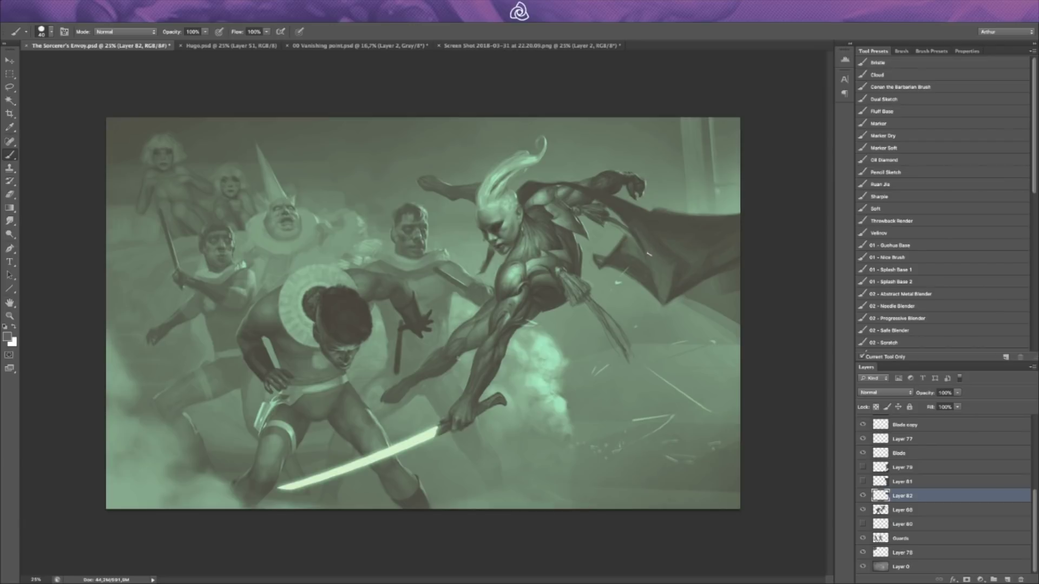
# Step: Show the Perspective layer with its opacity raised to compare the grid with the painting, and hide it again
pyautogui.scroll(5, 867, 439)
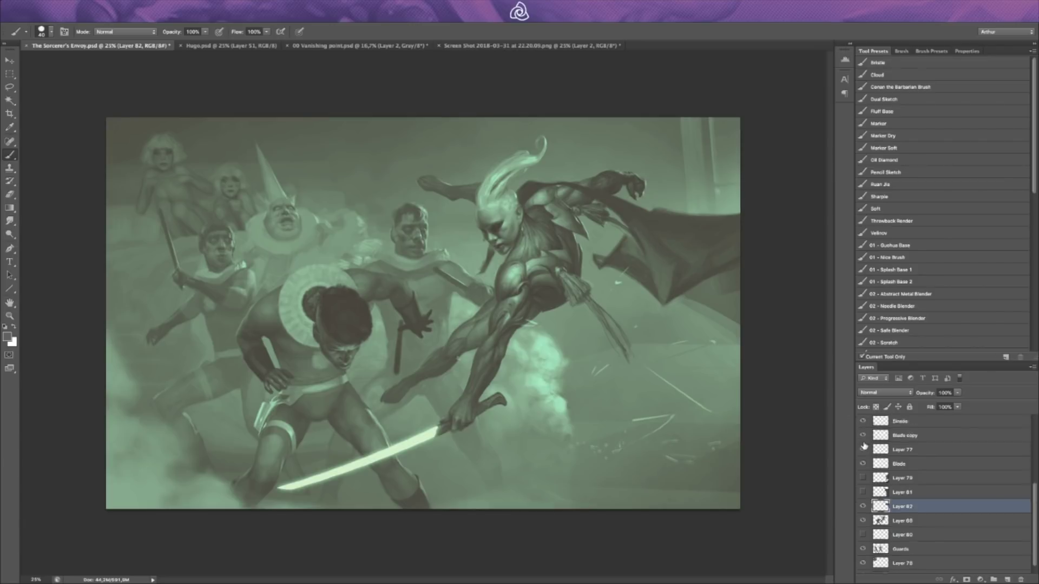
pyautogui.click(862, 422)
pyautogui.click(890, 424)
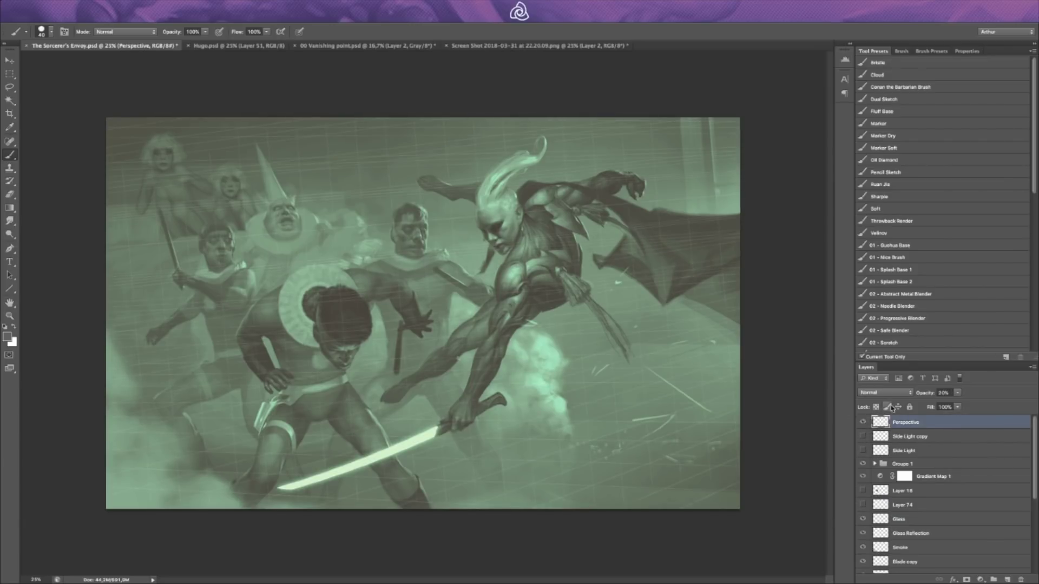
pyautogui.moveTo(957, 393); pyautogui.dragTo(970, 412)
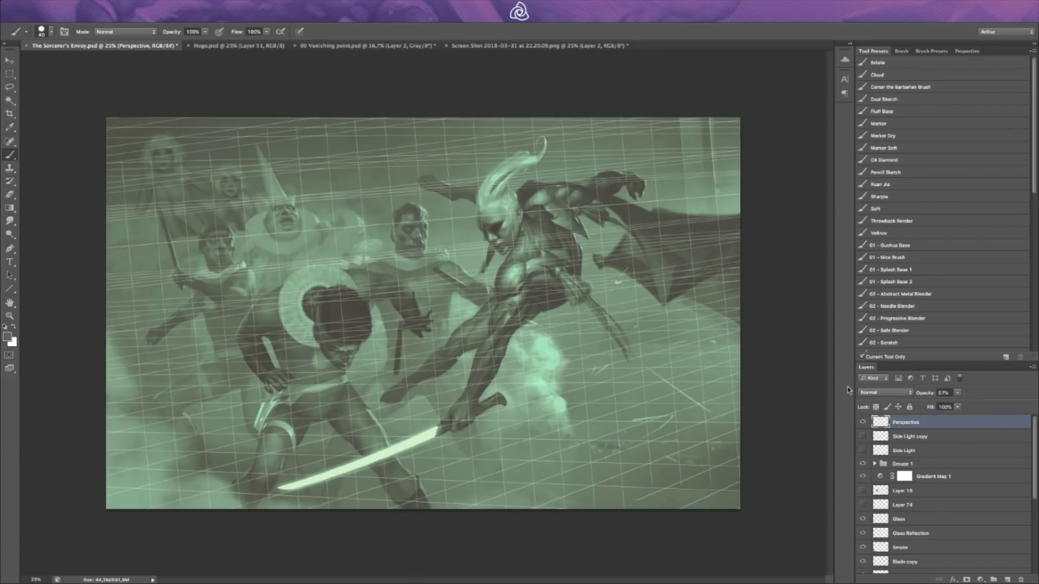
pyautogui.click(863, 424)
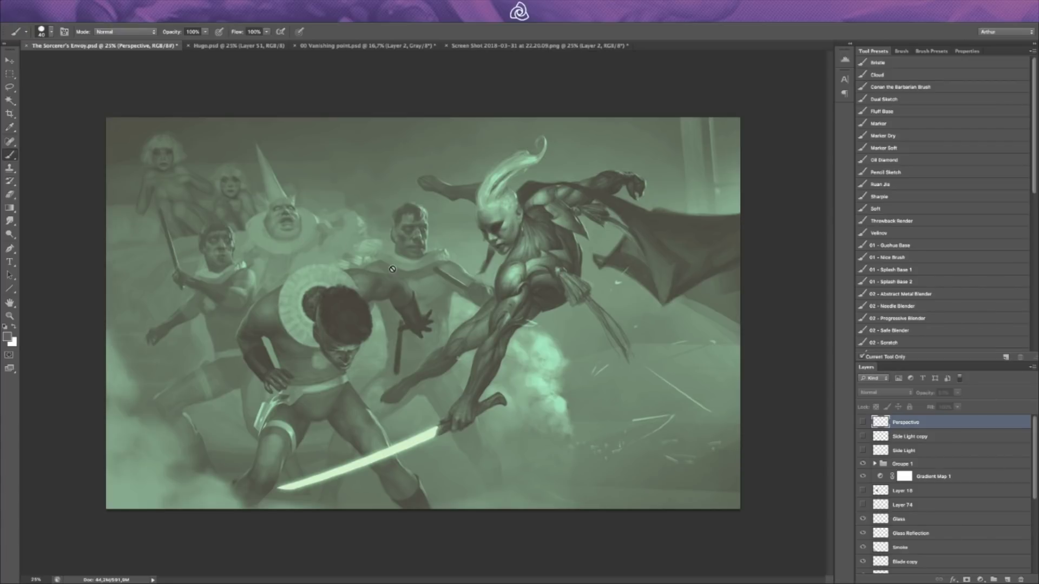
pyautogui.click(863, 422)
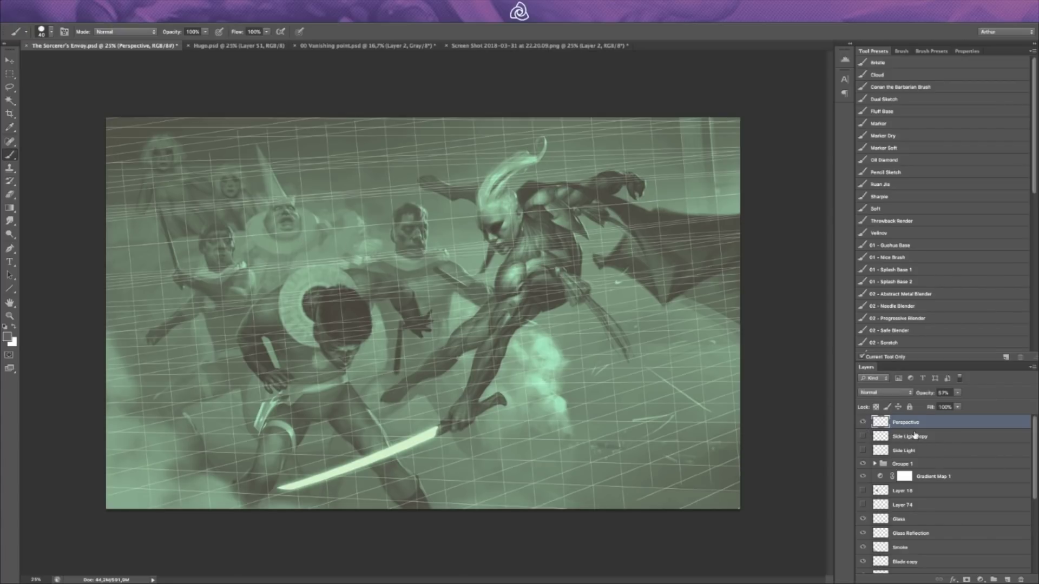
pyautogui.moveTo(957, 392); pyautogui.dragTo(952, 414)
pyautogui.click(862, 422)
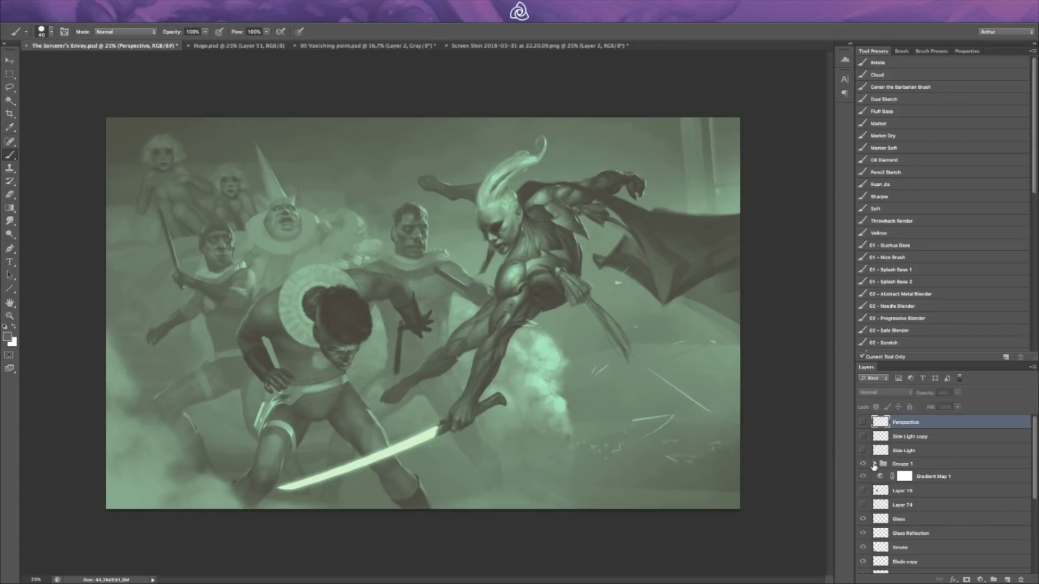
# Step: Open Groupe 1 and view the Calique 4 copie golden spiral over the painting, then hide that spiral
pyautogui.click(874, 464)
pyautogui.scroll(-3, 872, 490)
pyautogui.click(863, 482)
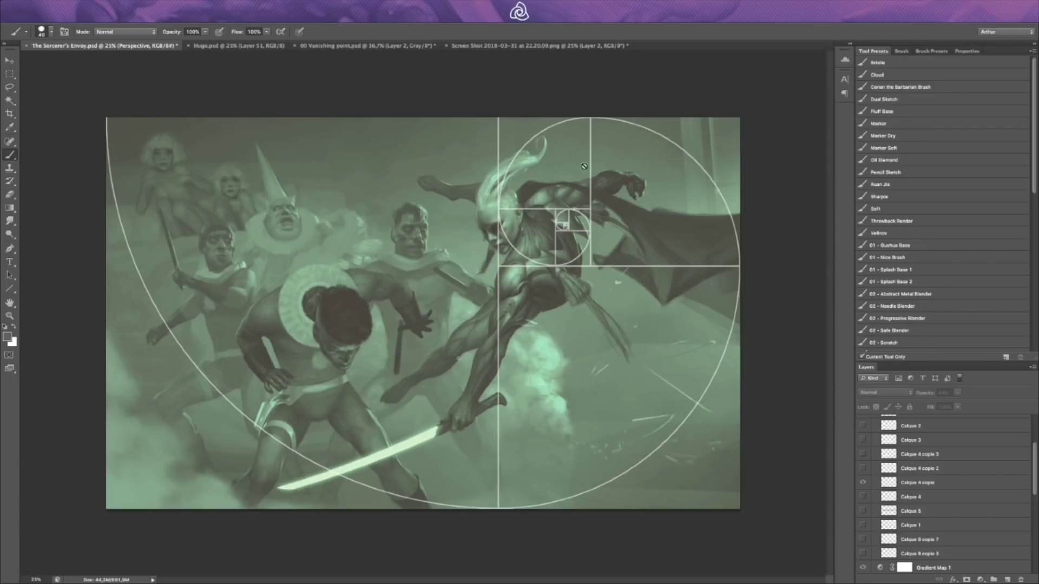
pyautogui.click(863, 482)
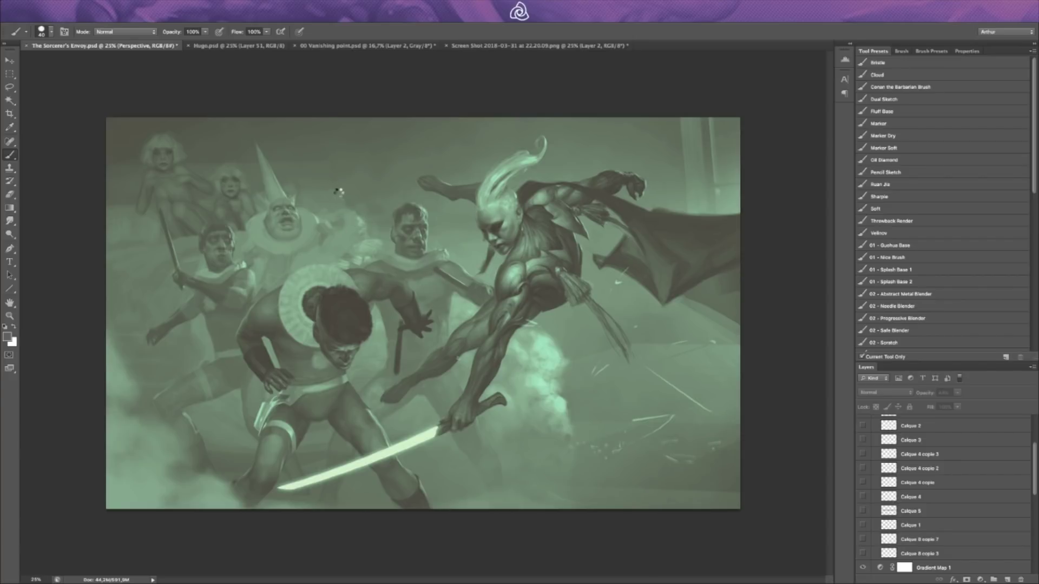
# Step: Flip the canvas horizontally, view the Calique 4 copie 3 golden spiral over the composition, and hide Groupe 1
pyautogui.hotkey('ctrl', 'shift', 'h')
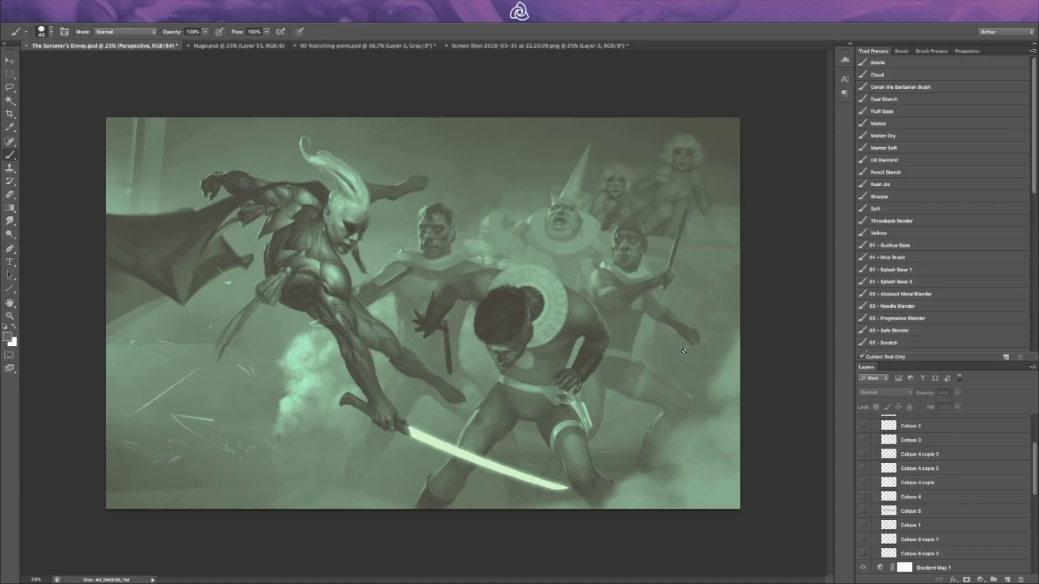
pyautogui.scroll(3, 887, 435)
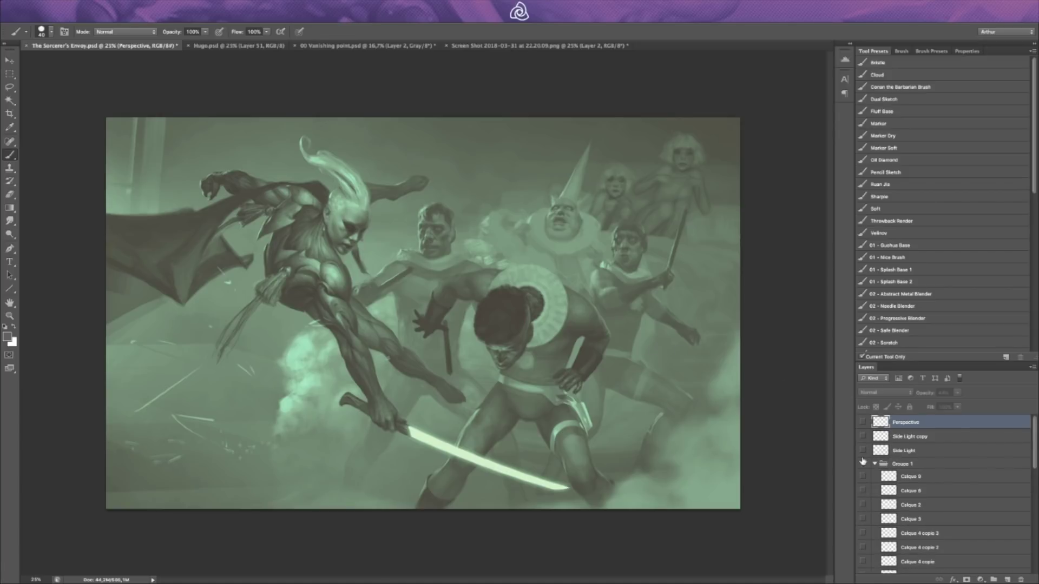
pyautogui.click(874, 464)
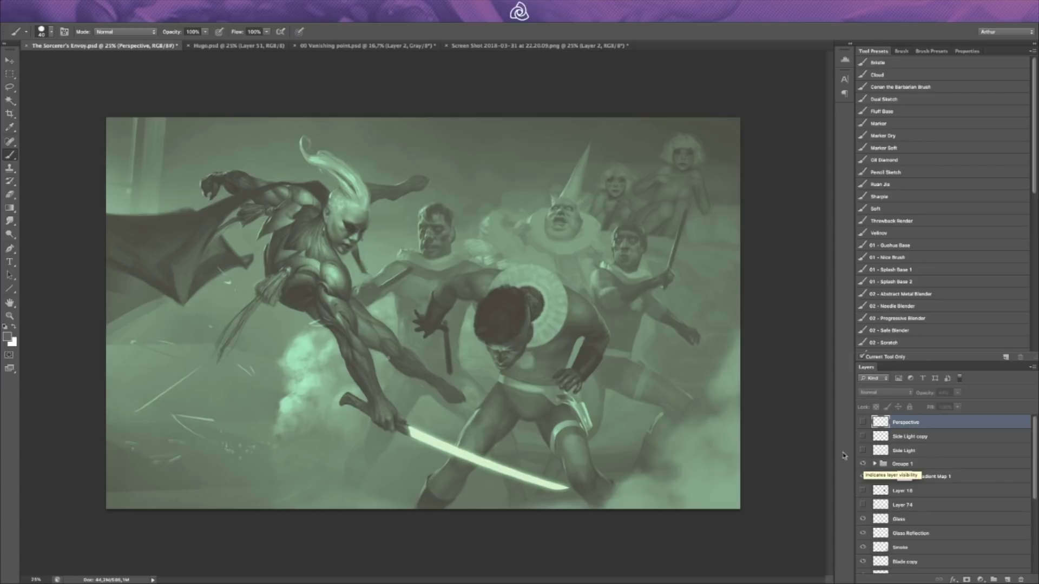
pyautogui.click(874, 464)
pyautogui.click(863, 532)
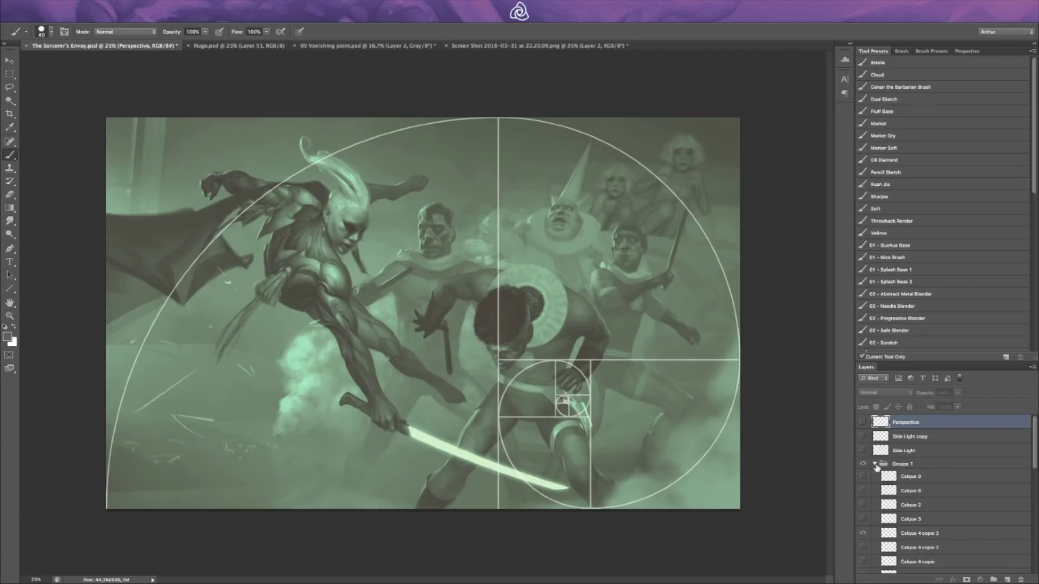
pyautogui.click(875, 465)
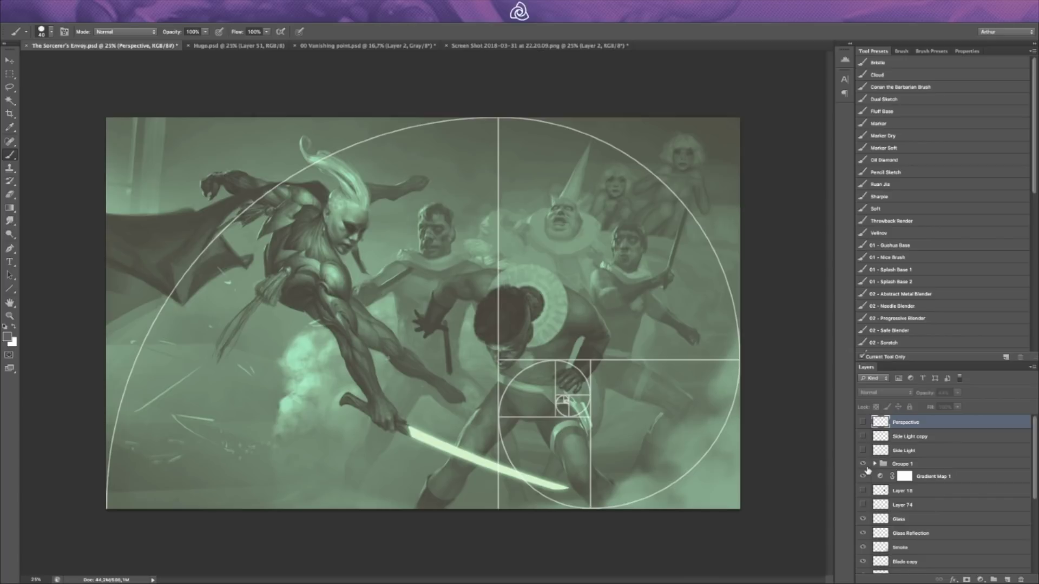
pyautogui.click(863, 464)
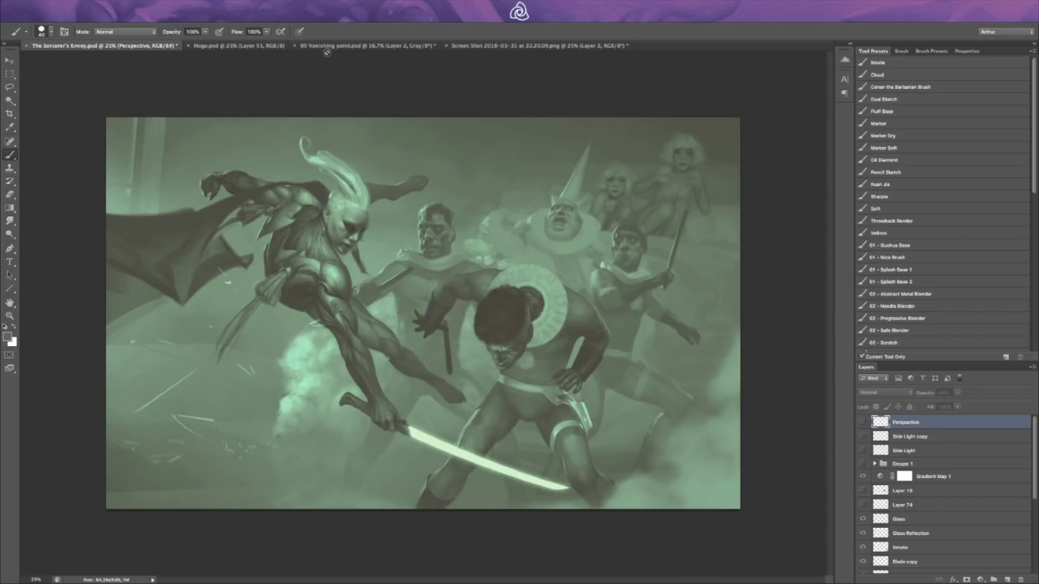
# Step: Switch to the Hugo.psd rhino drawing and show its Perspective grid as dark lines at 23% opacity
pyautogui.click(232, 45)
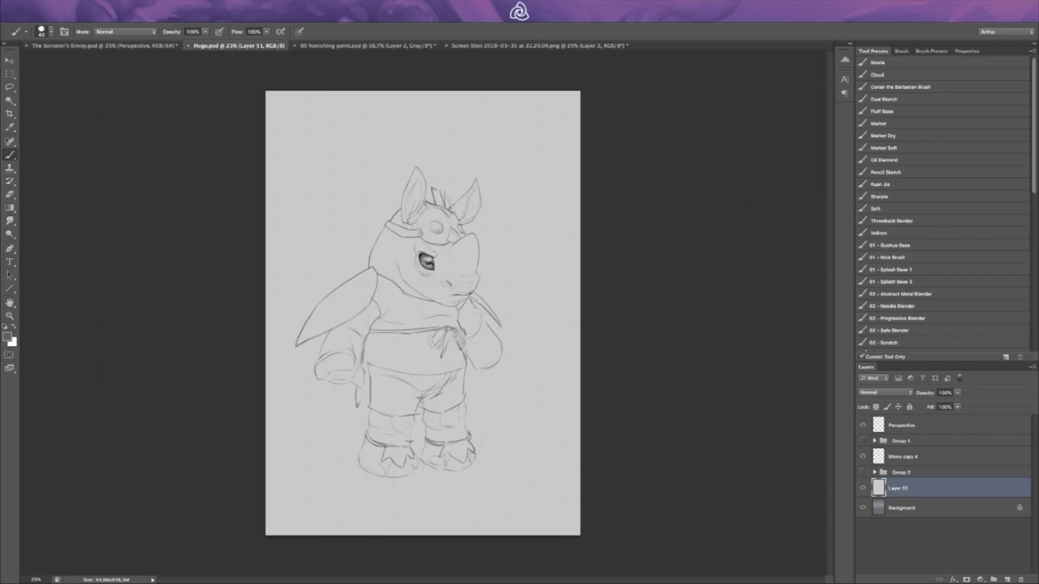
pyautogui.click(920, 427)
pyautogui.moveTo(957, 392); pyautogui.dragTo(970, 419)
pyautogui.press('super+plus')
pyautogui.click(957, 392)
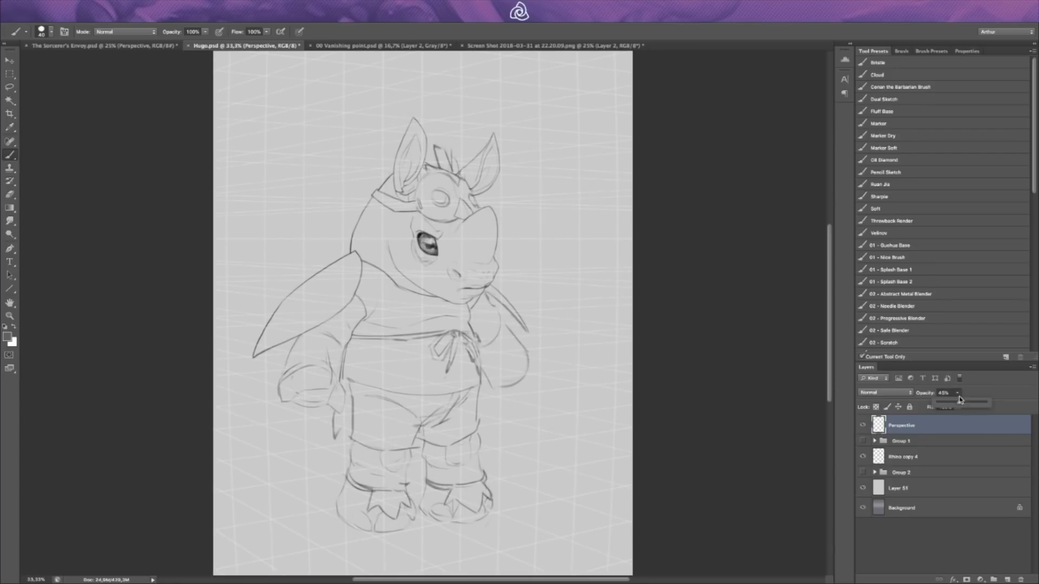
pyautogui.click(949, 416)
pyautogui.moveTo(957, 394); pyautogui.dragTo(947, 414)
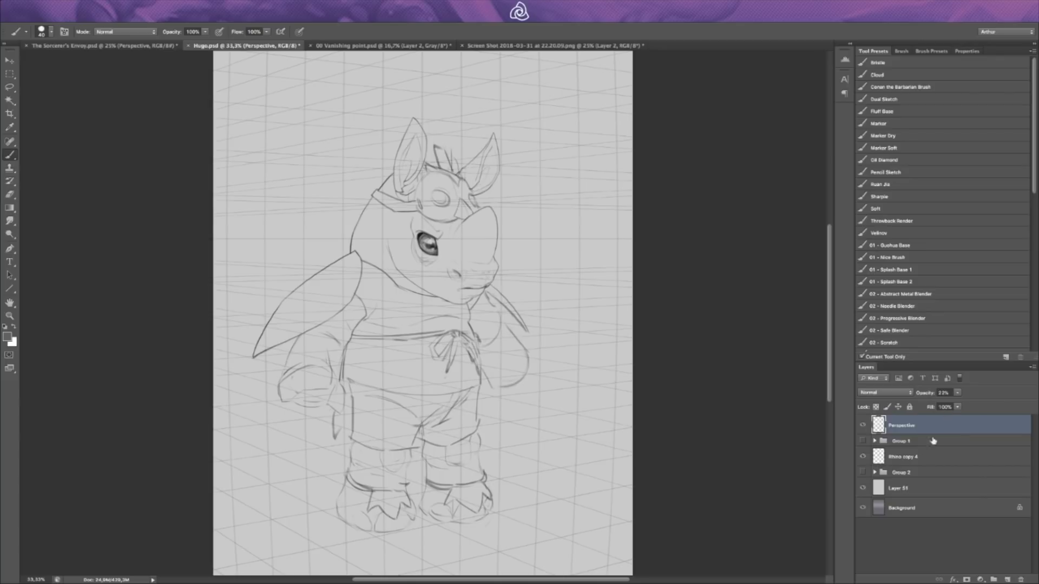
# Step: Select the Rhino copy 4 layer, choose the Pencil Sketch brush preset and reset the colours to default
pyautogui.click(898, 457)
pyautogui.press('e')
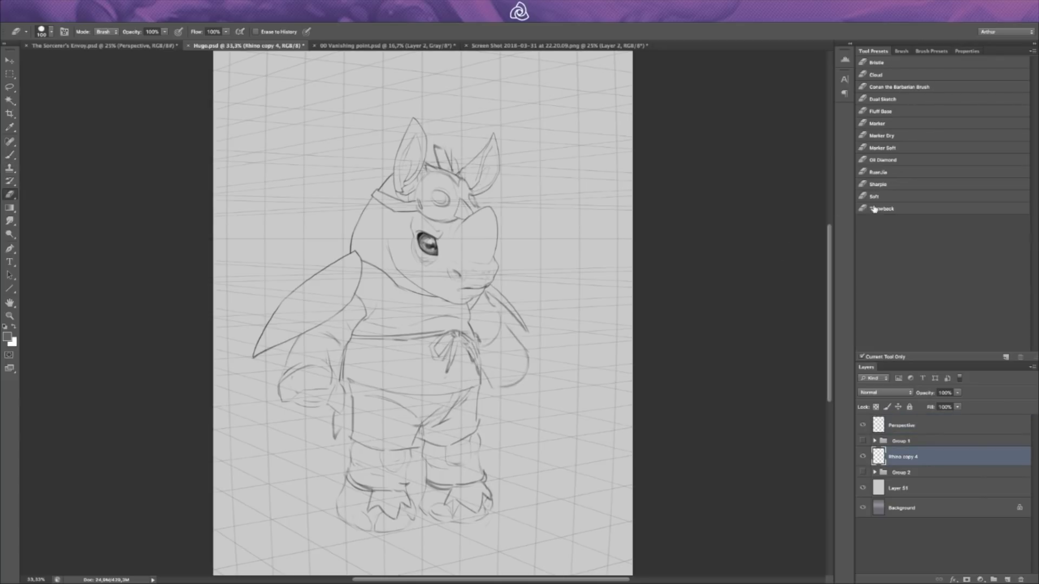
pyautogui.press('b')
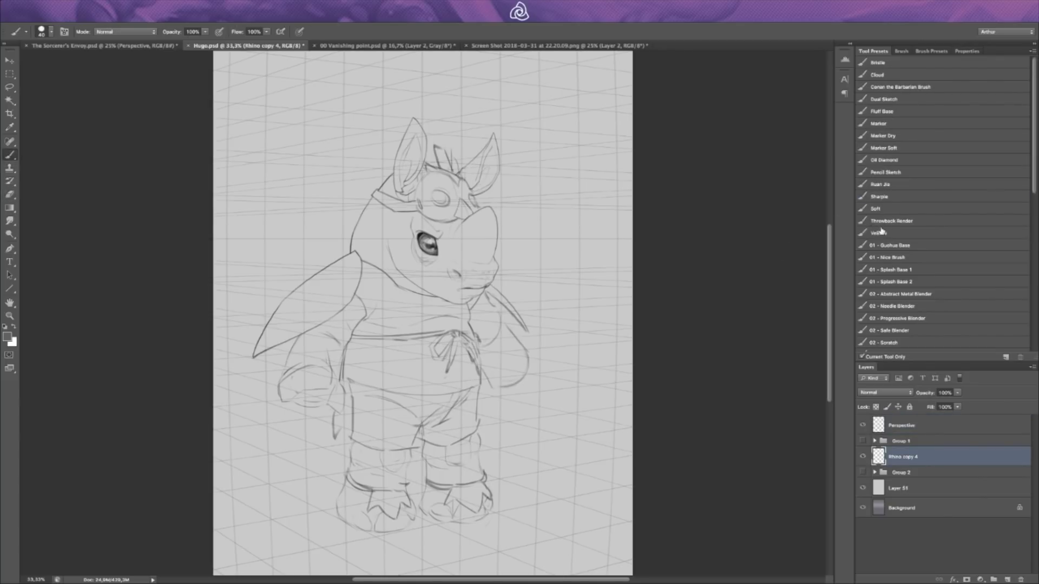
pyautogui.click(885, 173)
pyautogui.press('e')
pyautogui.press('b')
pyautogui.press('d')
# Step: Reduce the eraser to a small size suited to cleaning up the rhino's thin sketch lines
pyautogui.press('e')
pyautogui.press('[')
pyautogui.press('[')
pyautogui.press('[')
pyautogui.press('[')
pyautogui.press('[')
pyautogui.press('[')
pyautogui.press('[')
pyautogui.press('[')
pyautogui.press('[')
pyautogui.press('[')
pyautogui.press('[')
pyautogui.press('[')
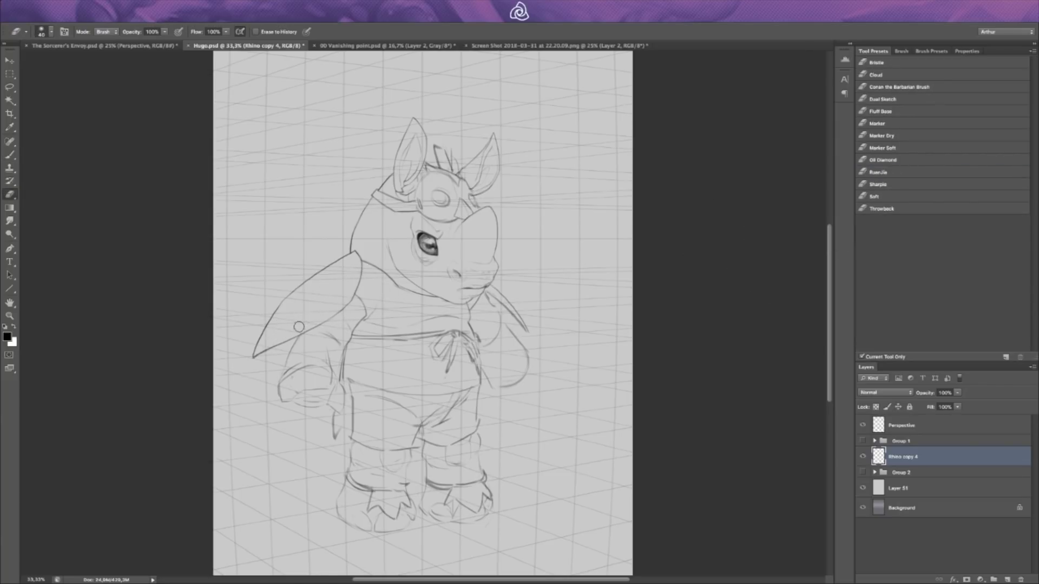
# Step: Redraw the lower edge of the rhino's large shoulder flap as a darker curve, cleaning it with the eraser
pyautogui.press('b')
pyautogui.press('e')
pyautogui.press('b')
pyautogui.moveTo(258, 353); pyautogui.dragTo(327, 320)
pyautogui.press('e')
pyautogui.press('b')
pyautogui.moveTo(281, 346); pyautogui.dragTo(370, 289)
pyautogui.press('e')
pyautogui.moveTo(292, 342)
pyautogui.mouseDown()
pyautogui.moveTo(338, 319)
pyautogui.moveTo(287, 342)
pyautogui.moveTo(355, 305)
pyautogui.moveTo(341, 319)
pyautogui.moveTo(349, 296)
pyautogui.mouseUp()
pyautogui.press('b')
pyautogui.press('e')
pyautogui.press('b')
pyautogui.press('e')
pyautogui.press('b')
# Step: Try broad pencil strokes in different directions around the rhino's head, then lasso and delete them
pyautogui.moveTo(319, 157)
pyautogui.mouseDown()
pyautogui.moveTo(329, 155)
pyautogui.moveTo(319, 154)
pyautogui.mouseUp()
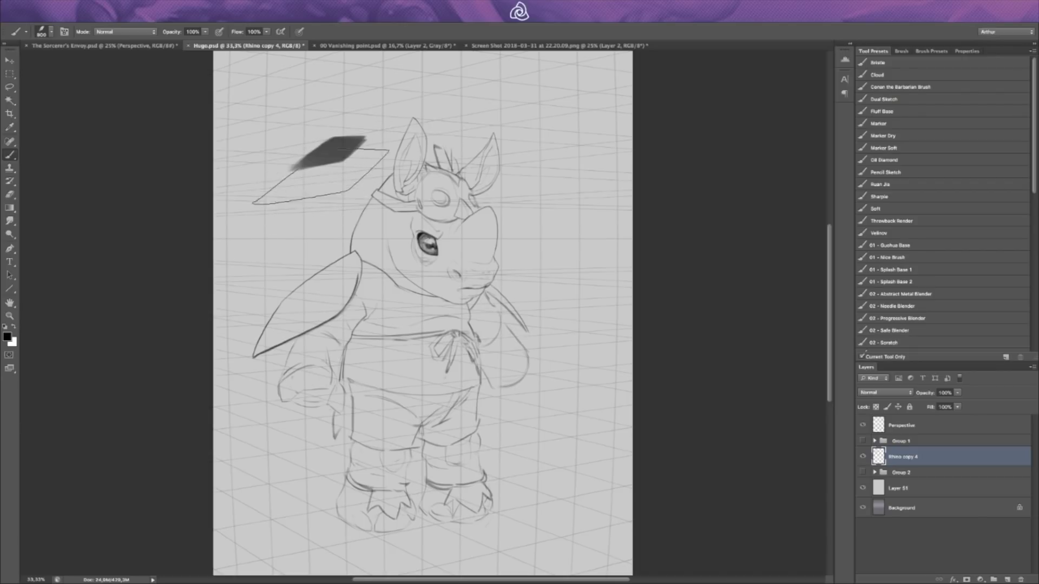
pyautogui.moveTo(544, 104)
pyautogui.mouseDown()
pyautogui.moveTo(401, 81)
pyautogui.moveTo(275, 114)
pyautogui.mouseUp()
pyautogui.moveTo(248, 165)
pyautogui.mouseDown()
pyautogui.moveTo(297, 205)
pyautogui.moveTo(278, 259)
pyautogui.mouseUp()
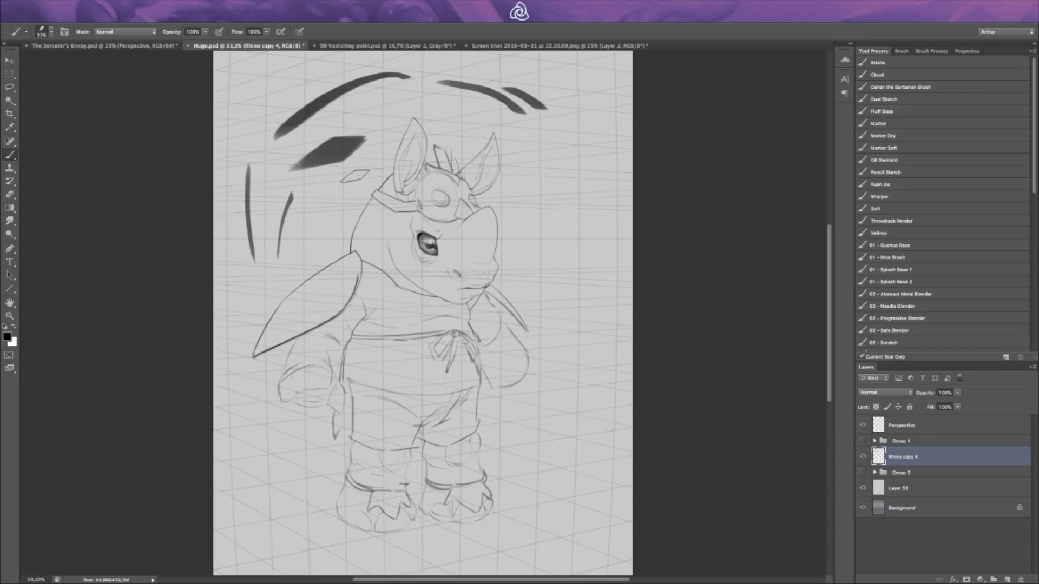
pyautogui.press('l')
pyautogui.moveTo(263, 276); pyautogui.dragTo(342, 182)
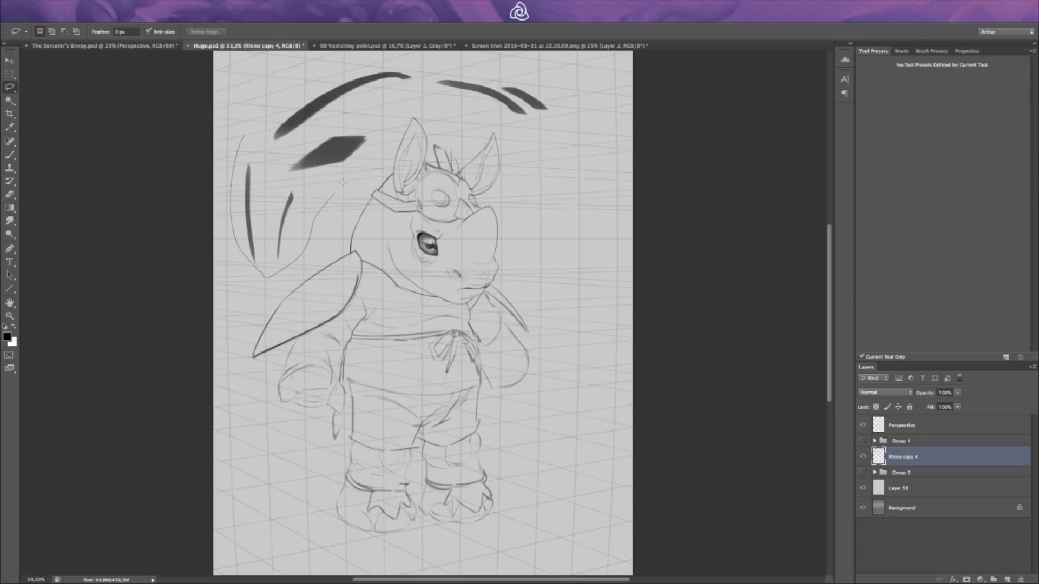
pyautogui.moveTo(396, 115)
pyautogui.mouseDown()
pyautogui.moveTo(516, 139)
pyautogui.moveTo(536, 51)
pyautogui.moveTo(243, 137)
pyautogui.mouseUp()
pyautogui.press('Delete')
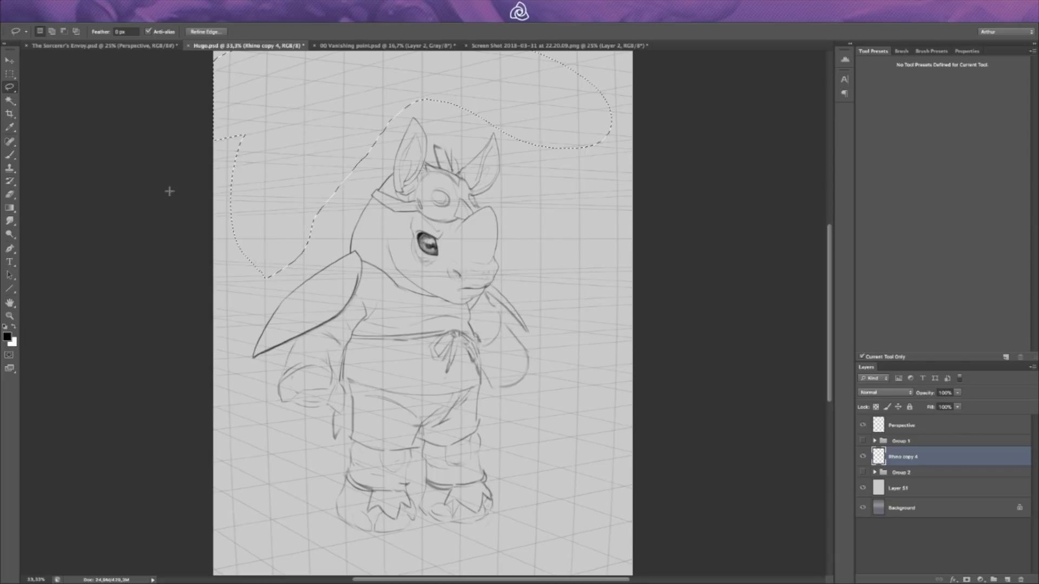
pyautogui.hotkey('ctrl', 'd')
# Step: Erase the shoulder flap's inner edge and redraw its curve up to the shoulder corner
pyautogui.press('e')
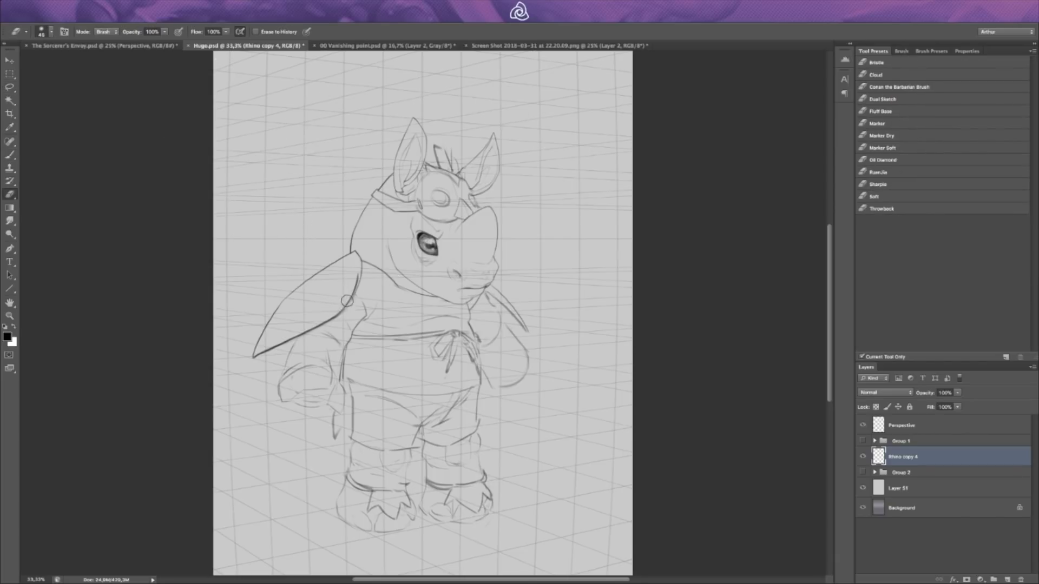
pyautogui.moveTo(357, 280); pyautogui.dragTo(348, 303)
pyautogui.press('b')
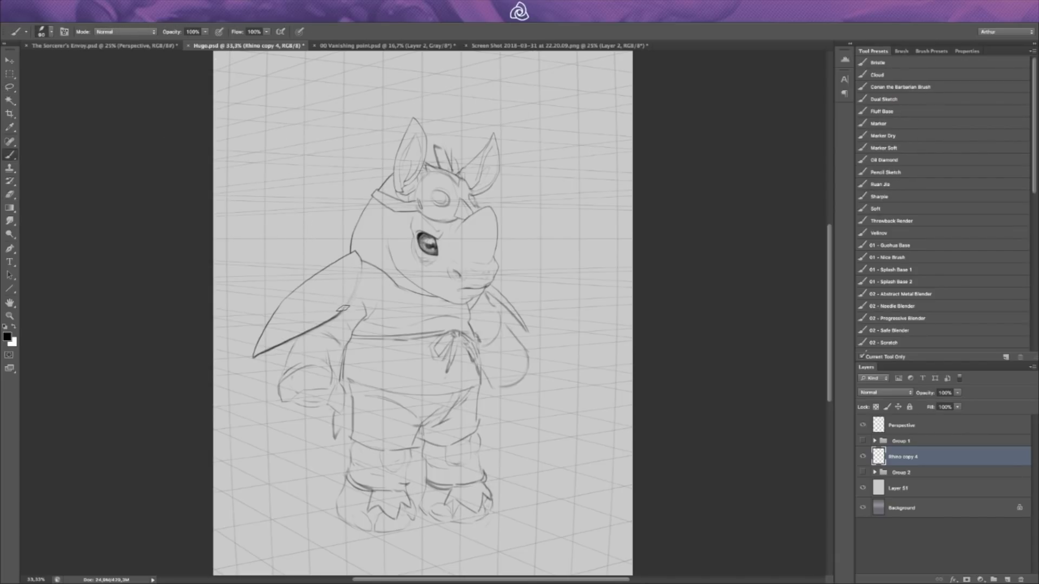
pyautogui.press('e')
pyautogui.moveTo(359, 270)
pyautogui.mouseDown()
pyautogui.moveTo(341, 311)
pyautogui.moveTo(360, 262)
pyautogui.mouseUp()
pyautogui.press('b')
pyautogui.moveTo(341, 314)
pyautogui.mouseDown()
pyautogui.moveTo(354, 266)
pyautogui.moveTo(346, 309)
pyautogui.mouseUp()
pyautogui.press('e')
pyautogui.press('b')
pyautogui.press('e')
pyautogui.moveTo(352, 260)
pyautogui.mouseDown()
pyautogui.moveTo(354, 286)
pyautogui.moveTo(355, 265)
pyautogui.mouseUp()
pyautogui.press('b')
# Step: Erase part of the fist below the large shoulder flap and redraw its outer contour
pyautogui.press('e')
pyautogui.moveTo(295, 376)
pyautogui.mouseDown()
pyautogui.moveTo(273, 409)
pyautogui.moveTo(297, 394)
pyautogui.mouseUp()
pyautogui.press('b')
pyautogui.press('e')
pyautogui.press('b')
pyautogui.press('e')
pyautogui.press('b')
pyautogui.press('e')
pyautogui.press('b')
# Step: Sketch a small circle on the rhino's opposite fist, cleaning the surrounding lines with the eraser
pyautogui.moveTo(495, 379)
pyautogui.mouseDown()
pyautogui.moveTo(506, 369)
pyautogui.moveTo(516, 385)
pyautogui.moveTo(506, 373)
pyautogui.mouseUp()
pyautogui.press('e')
pyautogui.press('b')
pyautogui.press('e')
pyautogui.press('b')
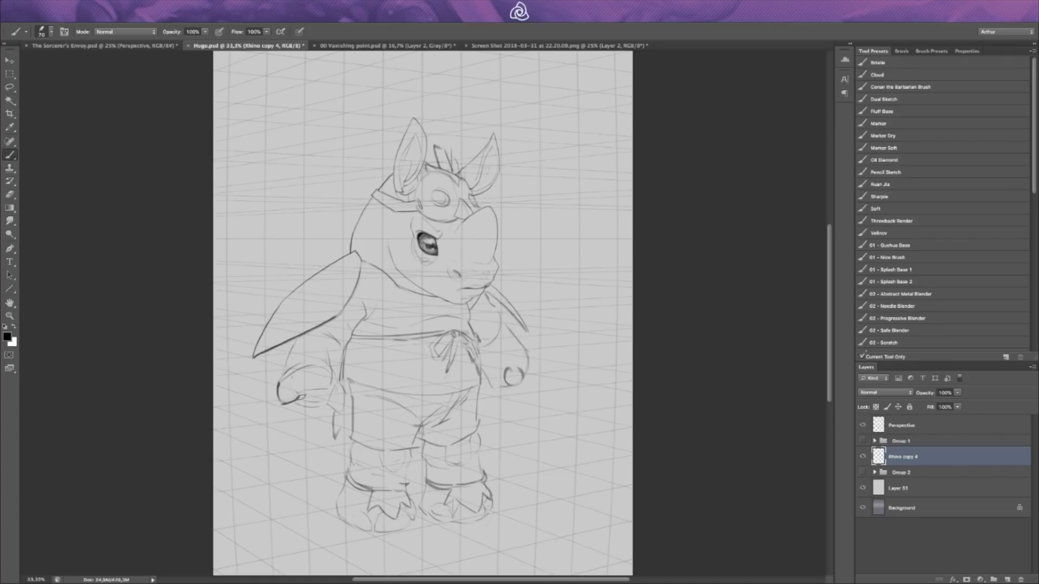
# Step: Sketch boxes around both fists and connect them with two straight perspective lines along their upper and lower edges
pyautogui.moveTo(287, 374)
pyautogui.mouseDown()
pyautogui.moveTo(292, 417)
pyautogui.moveTo(341, 366)
pyautogui.moveTo(340, 411)
pyautogui.mouseUp()
pyautogui.moveTo(310, 417); pyautogui.dragTo(331, 415)
pyautogui.moveTo(495, 355)
pyautogui.mouseDown()
pyautogui.moveTo(497, 398)
pyautogui.moveTo(533, 351)
pyautogui.moveTo(534, 392)
pyautogui.moveTo(352, 412)
pyautogui.mouseUp()
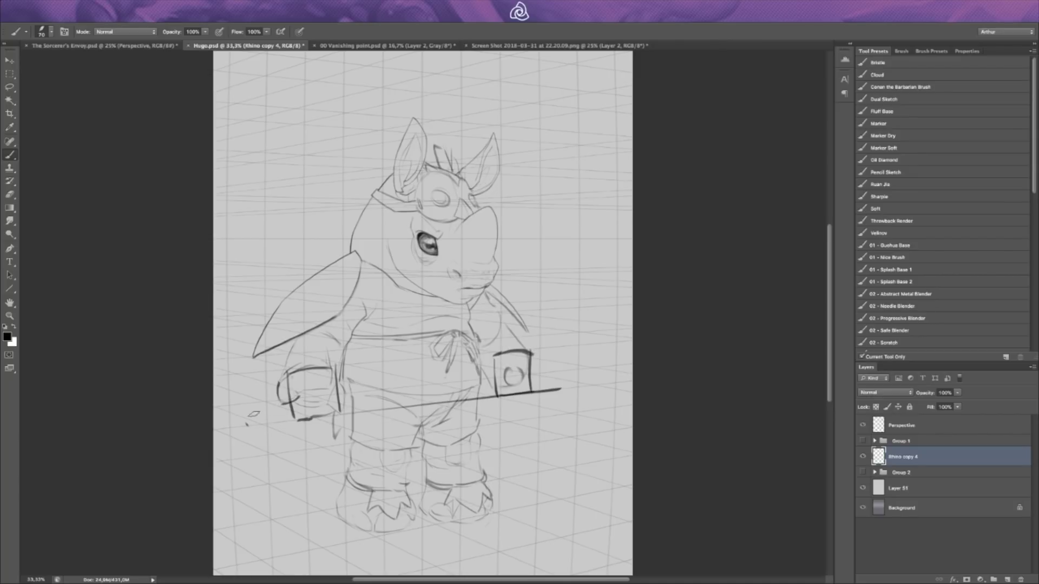
pyautogui.keyDown('shift'); pyautogui.click(236, 430); pyautogui.keyUp('shift')
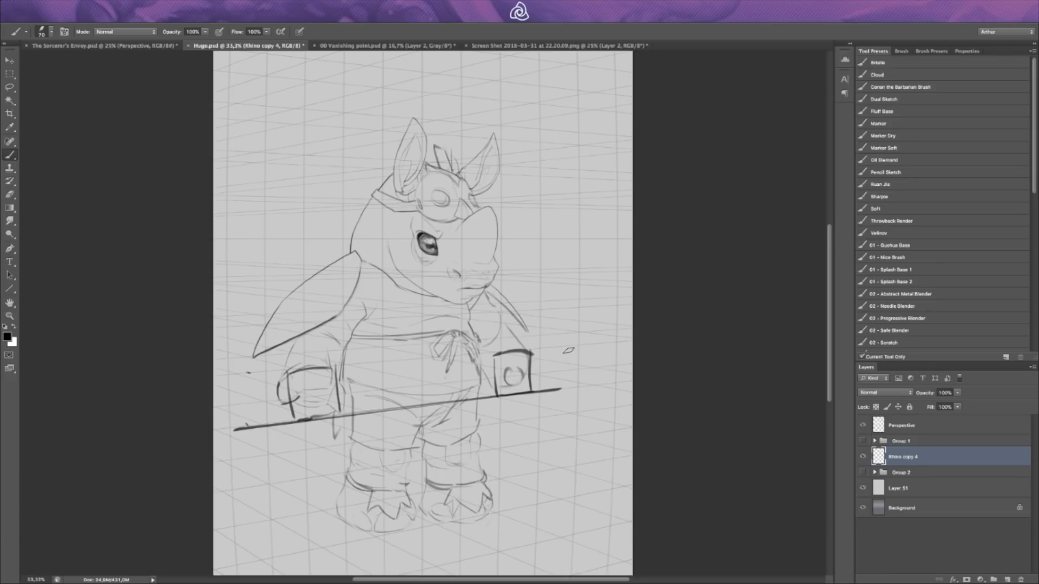
pyautogui.moveTo(571, 347); pyautogui.dragTo(352, 364)
pyautogui.keyDown('shift'); pyautogui.click(244, 375); pyautogui.keyUp('shift')
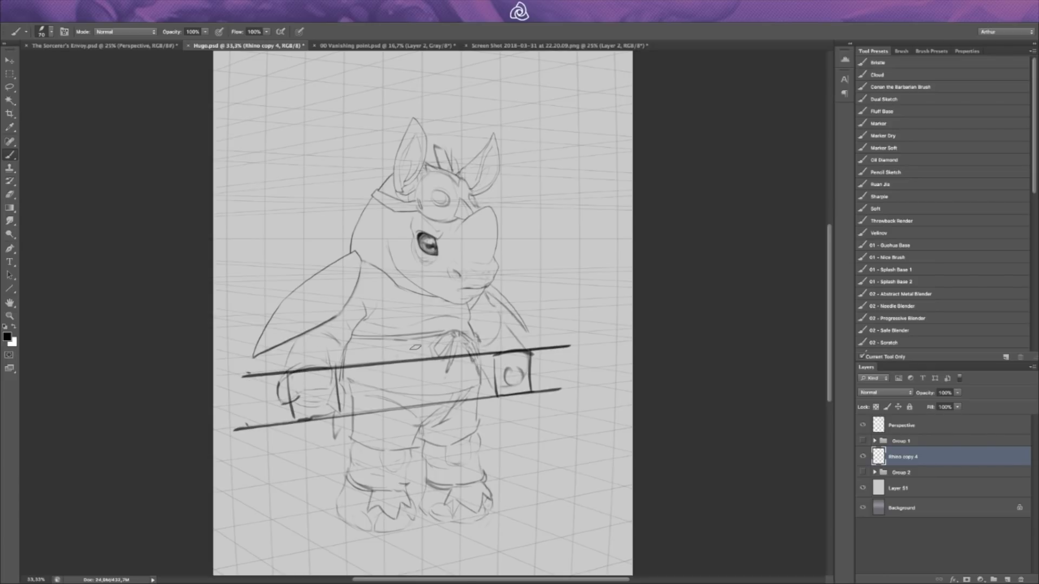
# Step: Undo the two perspective lines and the last strokes of the box around the far fist
pyautogui.hotkey('ctrl', 'alt', 'z')
pyautogui.hotkey('ctrl', 'alt', 'z')
pyautogui.hotkey('ctrl', 'alt', 'z')
pyautogui.hotkey('ctrl', 'alt', 'z')
pyautogui.hotkey('ctrl', 'alt', 'z')
pyautogui.hotkey('ctrl', 'alt', 'z')
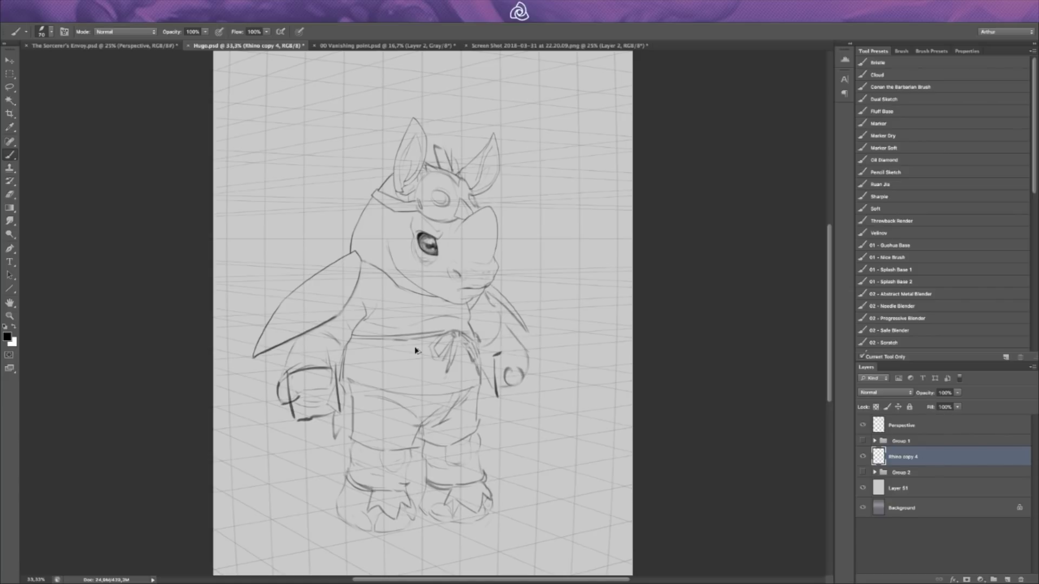
# Step: Undo the remaining box strokes around the rhino's two fists
pyautogui.hotkey('ctrl', 'alt', 'z')
pyautogui.hotkey('ctrl', 'alt', 'z')
pyautogui.hotkey('ctrl', 'alt', 'z')
# Step: Sketch rounded inner contours on the fist below the large shoulder flap, cleaning the guide lines inside it with the eraser
pyautogui.press('e')
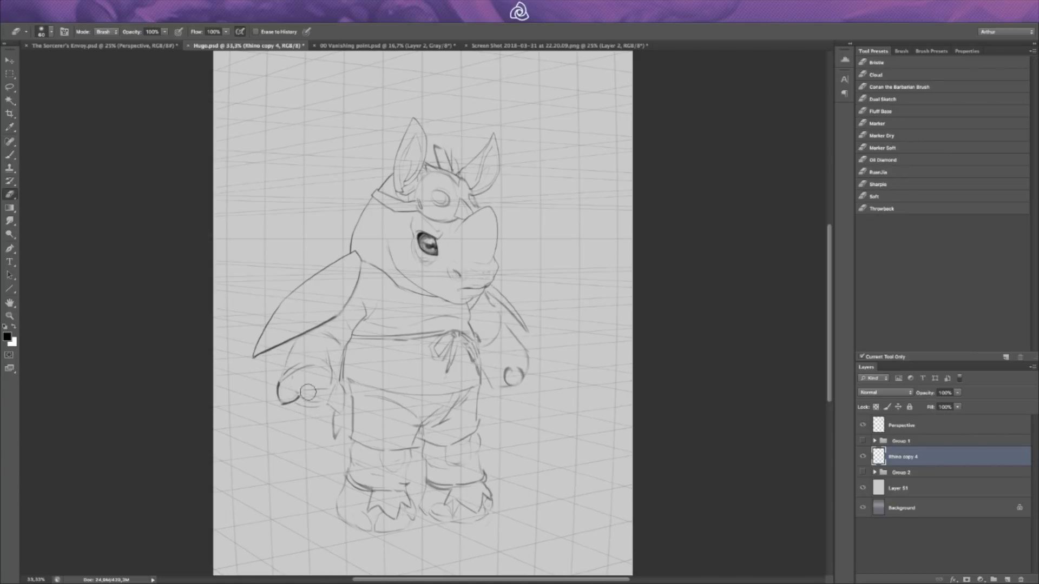
pyautogui.press('[')
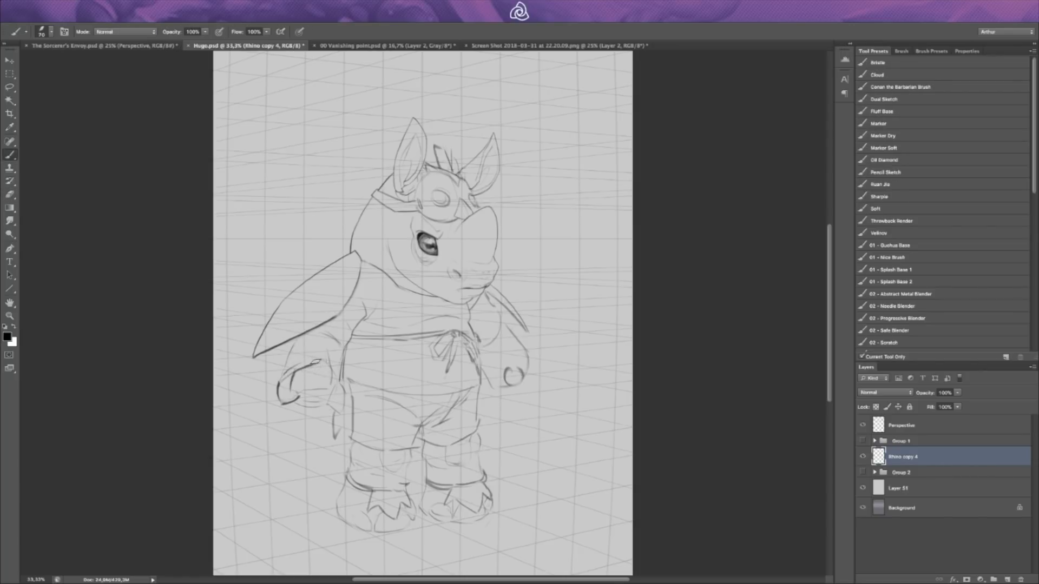
pyautogui.press('b')
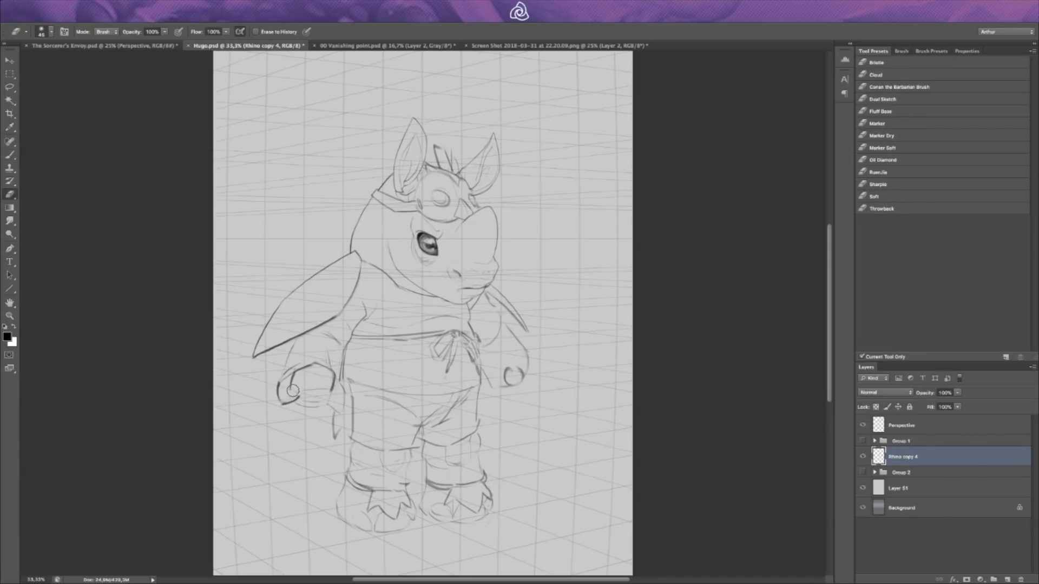
pyautogui.press('e')
pyautogui.press('b')
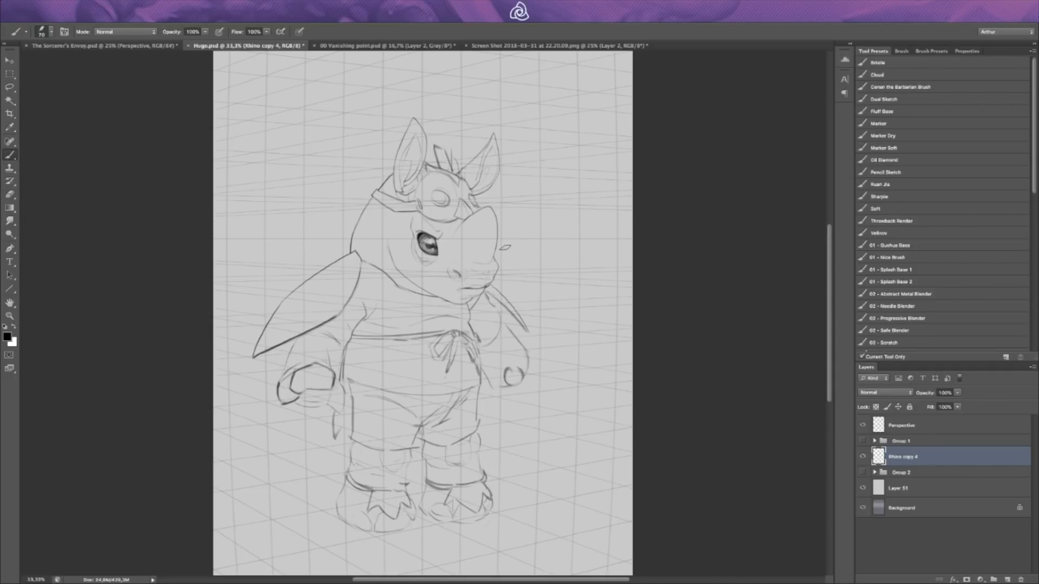
pyautogui.moveTo(566, 272)
pyautogui.mouseDown()
pyautogui.moveTo(583, 252)
pyautogui.moveTo(577, 221)
pyautogui.moveTo(542, 188)
pyautogui.moveTo(566, 140)
pyautogui.moveTo(517, 126)
pyautogui.moveTo(512, 107)
pyautogui.moveTo(455, 101)
pyautogui.mouseUp()
pyautogui.hotkey('ctrl', 'alt', 'z')
pyautogui.hotkey('ctrl', 'alt', 'z')
# Step: Sketch two roughly parallel, angular curved contours in the empty space in front of the rhino's head
pyautogui.moveTo(587, 228); pyautogui.dragTo(604, 341)
pyautogui.moveTo(585, 223)
pyautogui.mouseDown()
pyautogui.moveTo(605, 171)
pyautogui.moveTo(523, 72)
pyautogui.mouseUp()
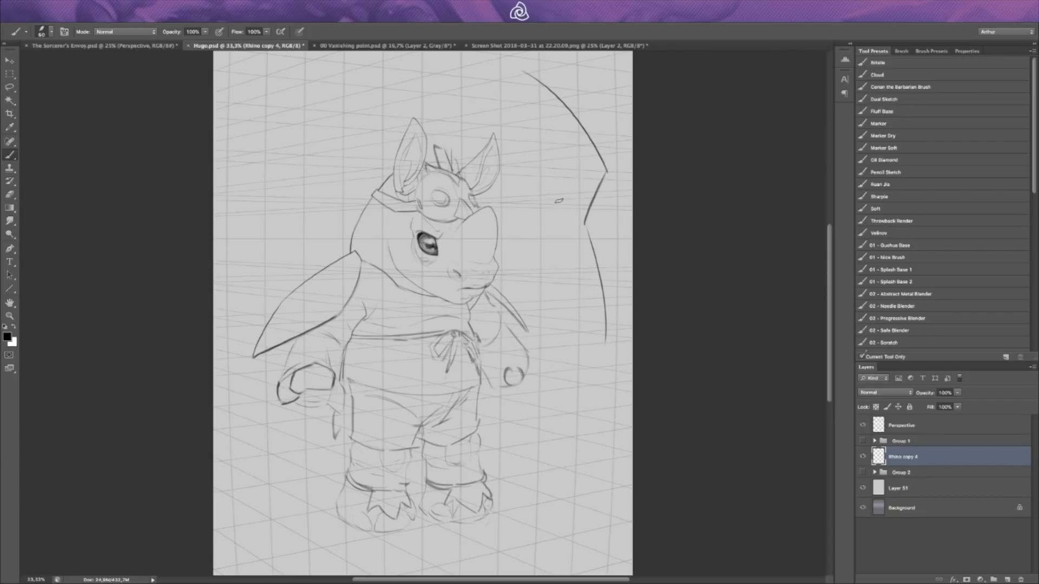
pyautogui.moveTo(552, 263); pyautogui.dragTo(554, 204)
pyautogui.moveTo(559, 170)
pyautogui.mouseDown()
pyautogui.moveTo(520, 108)
pyautogui.moveTo(539, 128)
pyautogui.moveTo(528, 84)
pyautogui.moveTo(491, 69)
pyautogui.mouseUp()
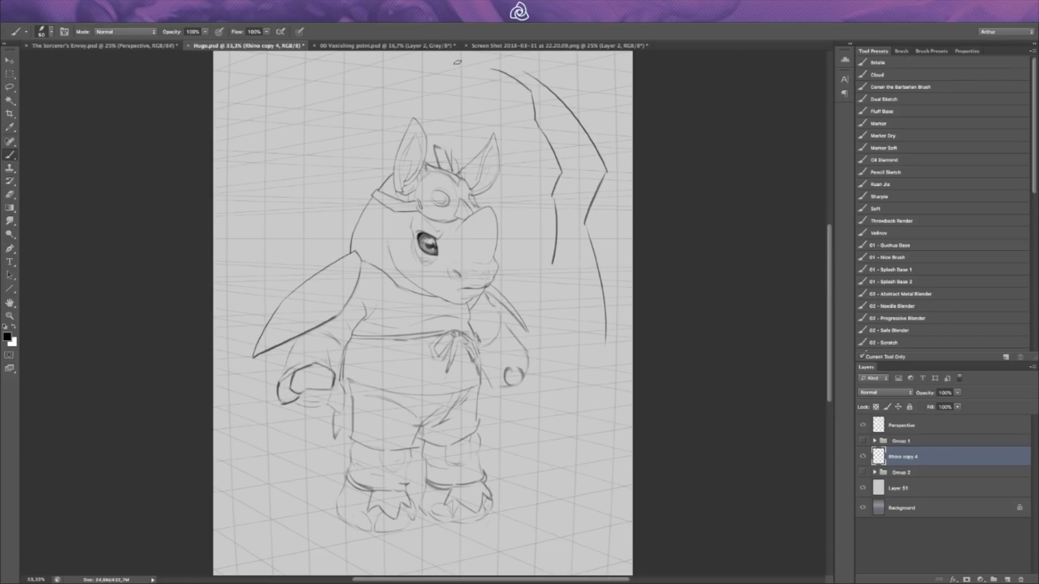
# Step: Lasso the two practice contours in front of the rhino's head, delete them and deselect
pyautogui.press('l')
pyautogui.moveTo(530, 217)
pyautogui.mouseDown()
pyautogui.moveTo(528, 157)
pyautogui.moveTo(651, 255)
pyautogui.moveTo(547, 320)
pyautogui.moveTo(533, 222)
pyautogui.mouseUp()
pyautogui.press('Delete')
pyautogui.hotkey('ctrl', 'd')
# Step: Touch up the headband's edge and thin the lower contour of the large shoulder flap with alternating eraser and brush
pyautogui.press('e')
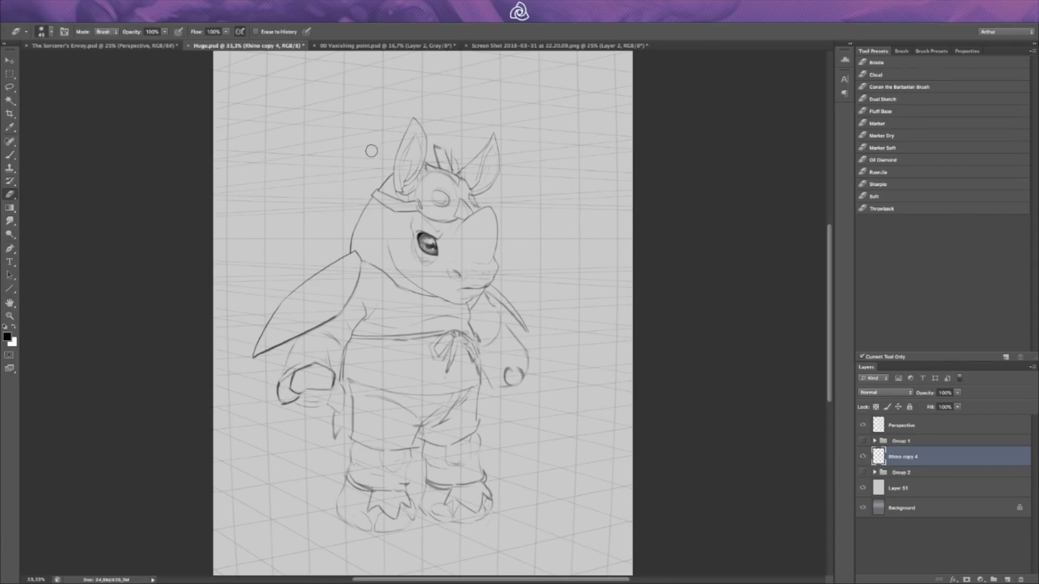
pyautogui.press('b')
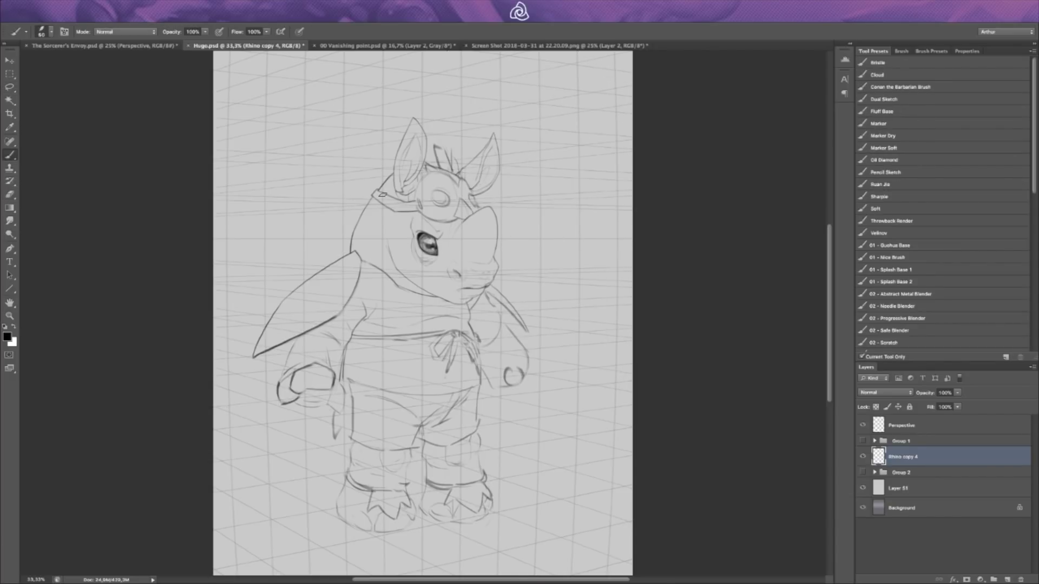
pyautogui.press('e')
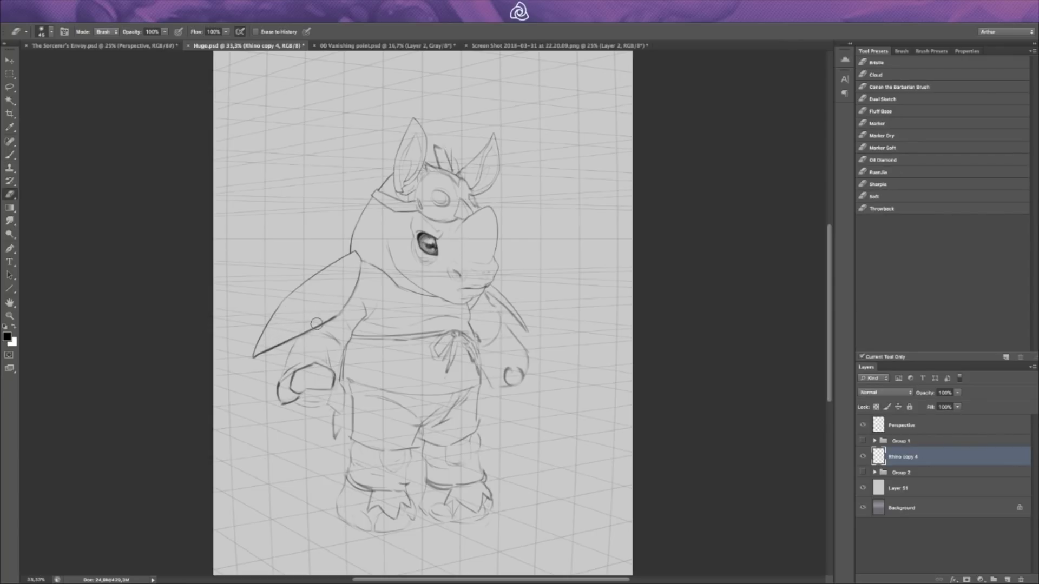
pyautogui.press('b')
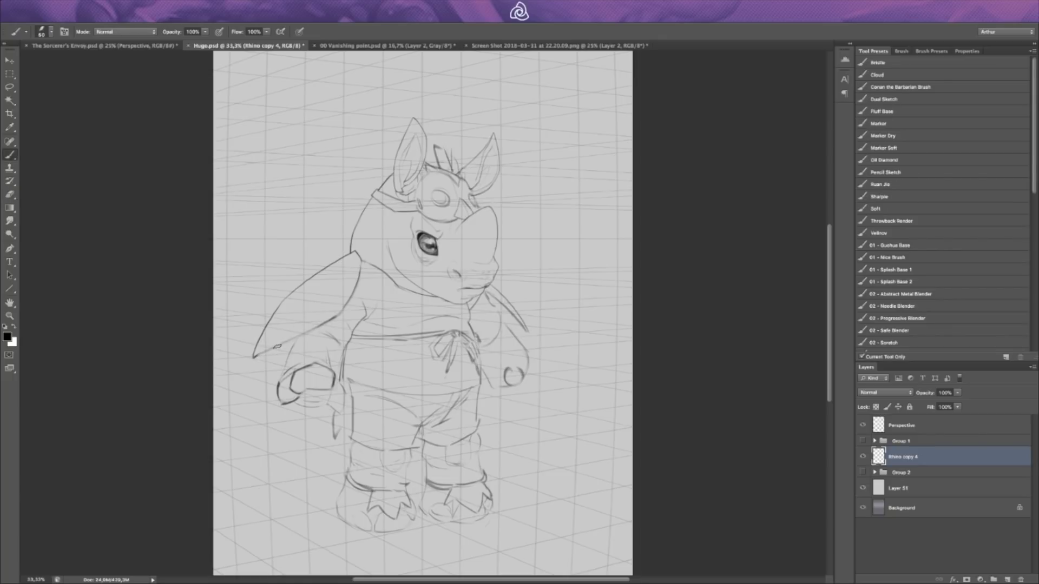
pyautogui.press('e')
pyautogui.press('b')
pyautogui.press('e')
pyautogui.press('b')
pyautogui.press('e')
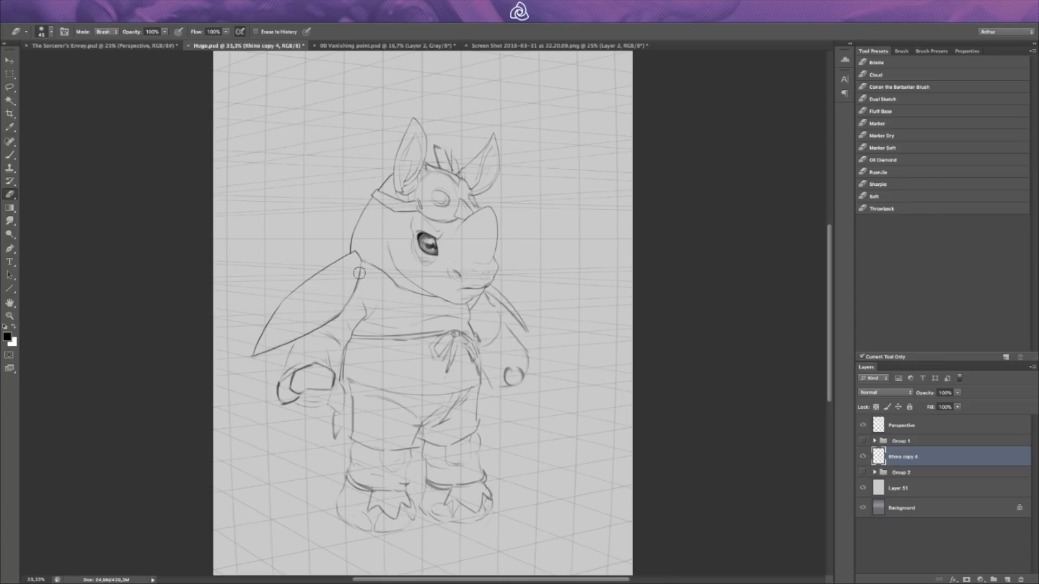
# Step: Refine the large shoulder flap's inner edge and its junction with the neck, alternating between brush and eraser
pyautogui.press('b')
pyautogui.press('e')
pyautogui.press('b')
pyautogui.press('e')
pyautogui.press('b')
pyautogui.press('e')
pyautogui.press('b')
pyautogui.press('e')
pyautogui.press('b')
pyautogui.press('e')
pyautogui.press('b')
pyautogui.press('e')
pyautogui.press('b')
pyautogui.press('e')
pyautogui.press('b')
pyautogui.press('e')
pyautogui.press('b')
pyautogui.press('e')
pyautogui.press('b')
pyautogui.press('e')
pyautogui.press('b')
pyautogui.press('e')
pyautogui.press('b')
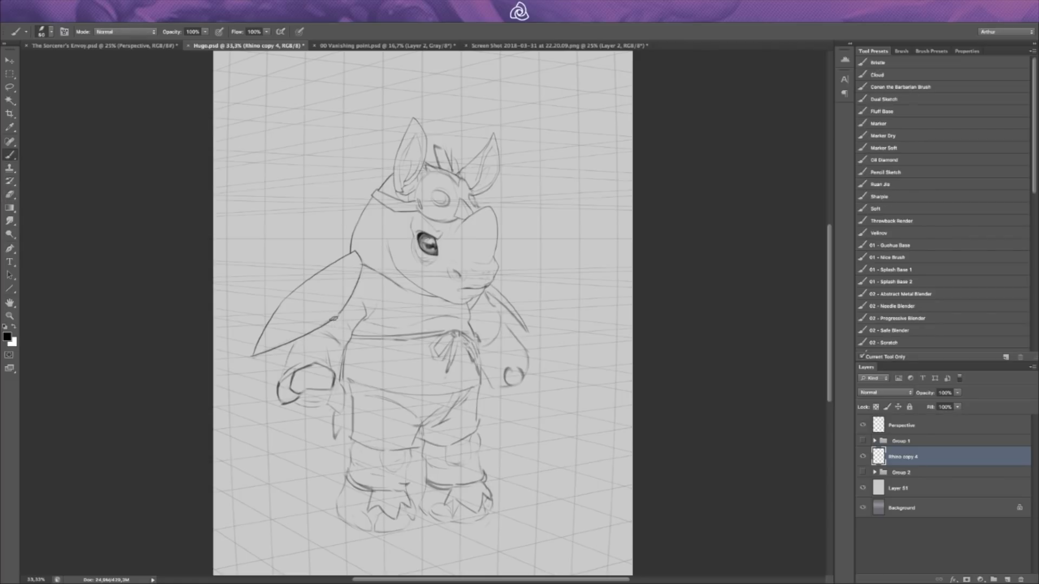
pyautogui.press('e')
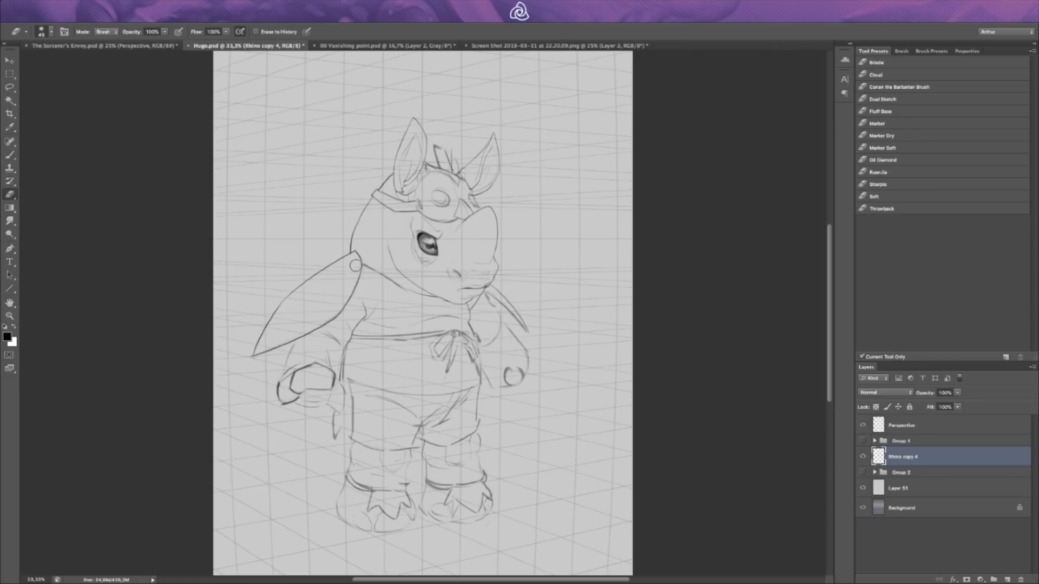
# Step: Clean up the pointed tip and outline of the large shoulder flap, alternating eraser and brush strokes
pyautogui.press('b')
pyautogui.press('e')
pyautogui.press('b')
pyautogui.press('e')
pyautogui.moveTo(257, 350); pyautogui.dragTo(251, 354)
pyautogui.press('b')
pyautogui.press('e')
pyautogui.press('b')
pyautogui.press('e')
pyautogui.press('b')
pyautogui.press('e')
pyautogui.press('b')
pyautogui.press('e')
pyautogui.press('b')
pyautogui.press('e')
pyautogui.press('b')
pyautogui.press('e')
# Step: Redraw the headband's lines where it wraps around the rhino's head, trimming them with the eraser
pyautogui.press('b')
pyautogui.press('e')
pyautogui.press('b')
pyautogui.press('e')
pyautogui.press('b')
pyautogui.press('e')
pyautogui.press('b')
pyautogui.press('e')
pyautogui.press('b')
pyautogui.press('e')
pyautogui.press('b')
pyautogui.press('e')
pyautogui.press('b')
pyautogui.press('e')
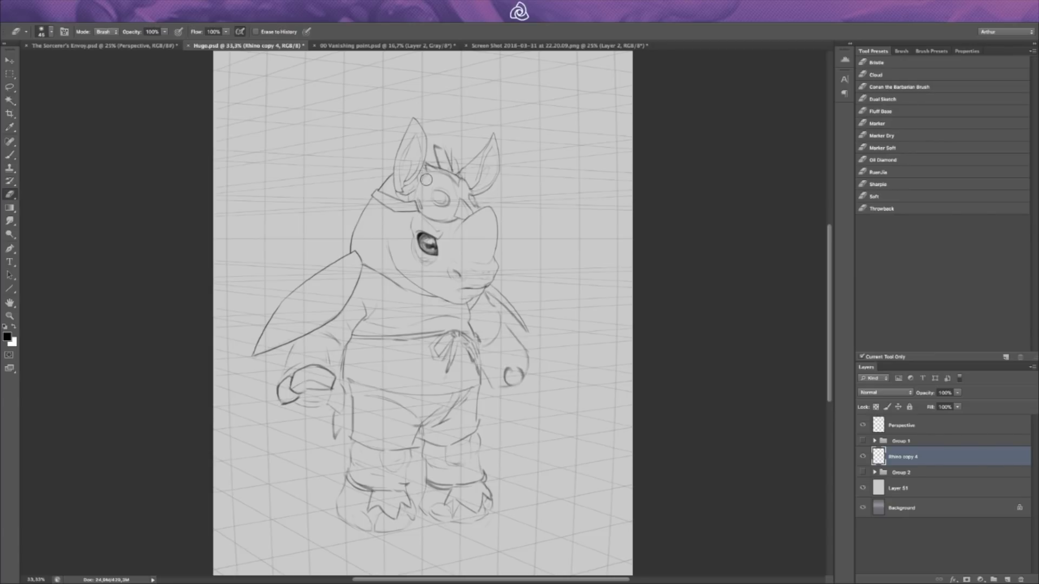
# Step: Redraw the round forehead piece on the headband, cleaning the old lines around it
pyautogui.press('b')
pyautogui.press('e')
pyautogui.press('b')
pyautogui.press('e')
pyautogui.press('b')
pyautogui.press('e')
pyautogui.press('b')
pyautogui.press('e')
pyautogui.press('b')
pyautogui.press('e')
pyautogui.press('b')
pyautogui.press('e')
pyautogui.press('b')
pyautogui.press('e')
pyautogui.press('b')
pyautogui.press('e')
pyautogui.press('b')
# Step: Flip the canvas horizontally and refine the round forehead piece into a clean circular outline
pyautogui.hotkey('ctrl', 'shift', 'h')
pyautogui.press('e')
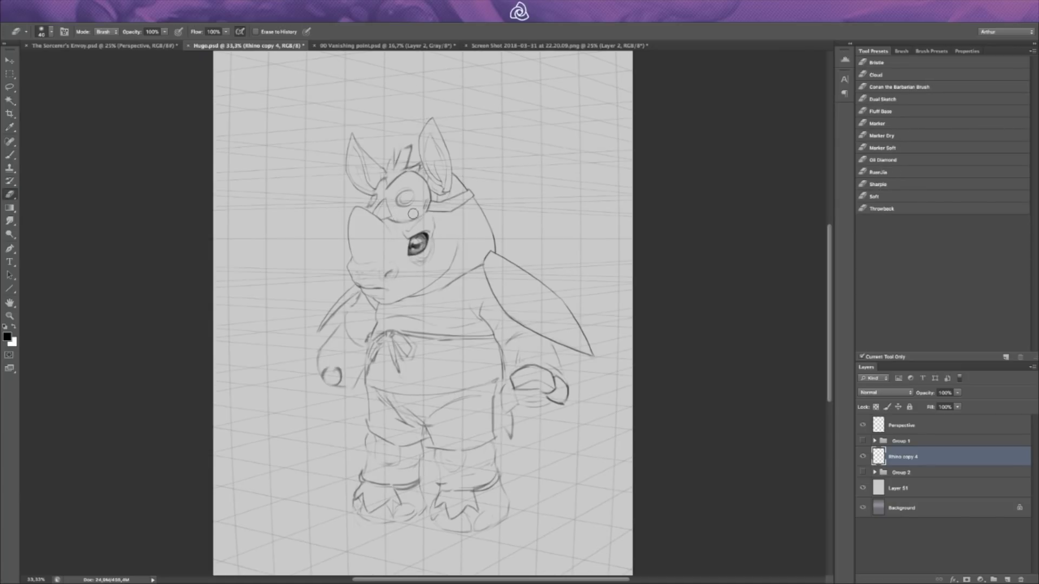
pyautogui.press('b')
pyautogui.press('e')
pyautogui.press('b')
pyautogui.press('e')
pyautogui.press('b')
pyautogui.press('e')
pyautogui.press('b')
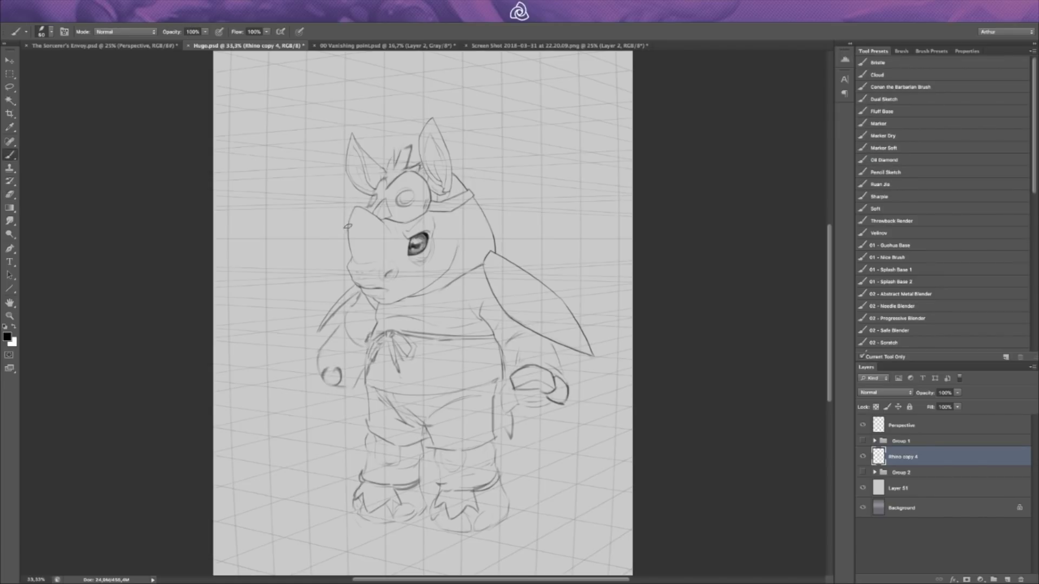
# Step: Redraw the front contour of the rhino's horn down to the upper lip, cleaning it with the eraser
pyautogui.press('b')
pyautogui.press('e')
pyautogui.press('b')
pyautogui.press('e')
pyautogui.press('b')
pyautogui.press('e')
pyautogui.press('b')
pyautogui.press('e')
pyautogui.press('b')
pyautogui.press('e')
pyautogui.press('b')
pyautogui.press('e')
pyautogui.press('b')
pyautogui.press('e')
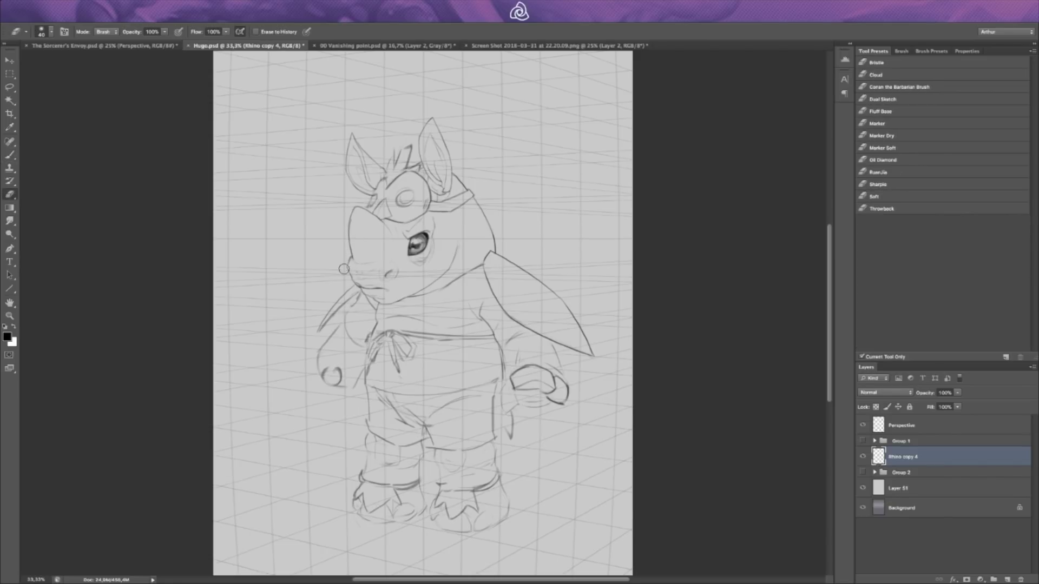
# Step: Refine the muzzle lines and sharpen the tip of the rhino's horn
pyautogui.press('b')
pyautogui.press('e')
pyautogui.press('b')
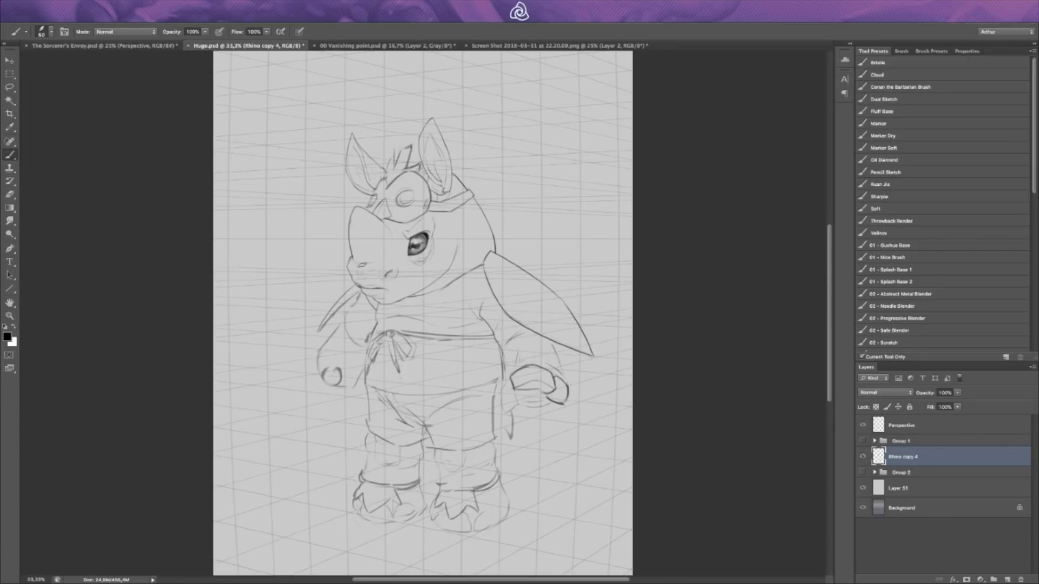
pyautogui.press('e')
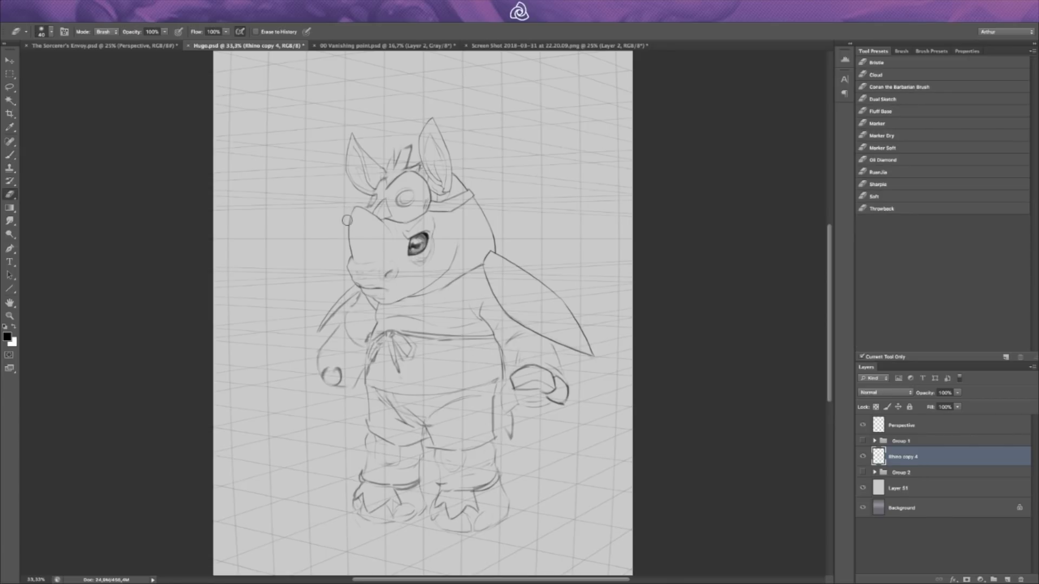
pyautogui.press('b')
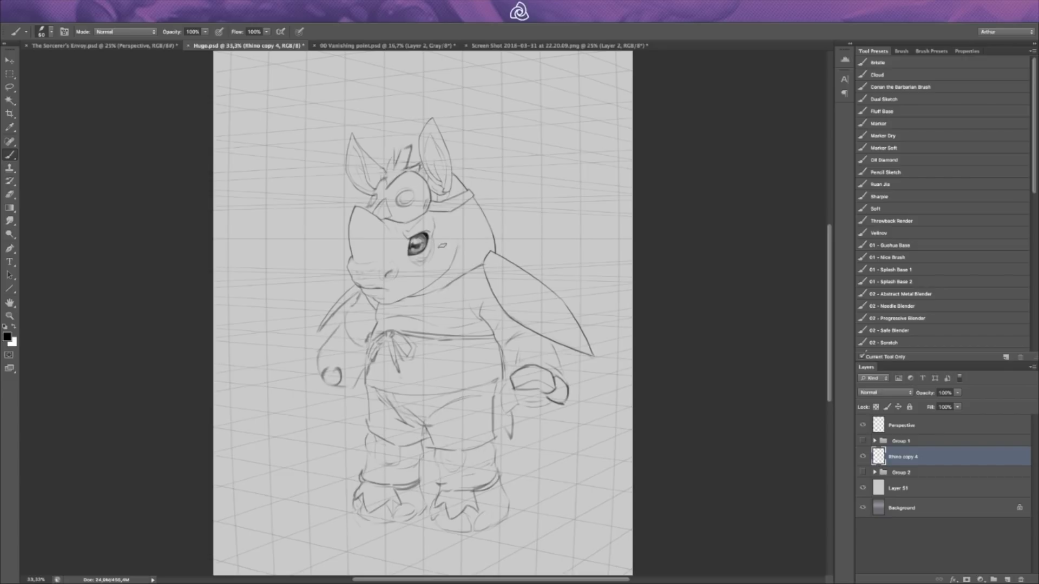
# Step: Erase and redraw the contour of the small far shoulder flap below the rhino's muzzle
pyautogui.press('e')
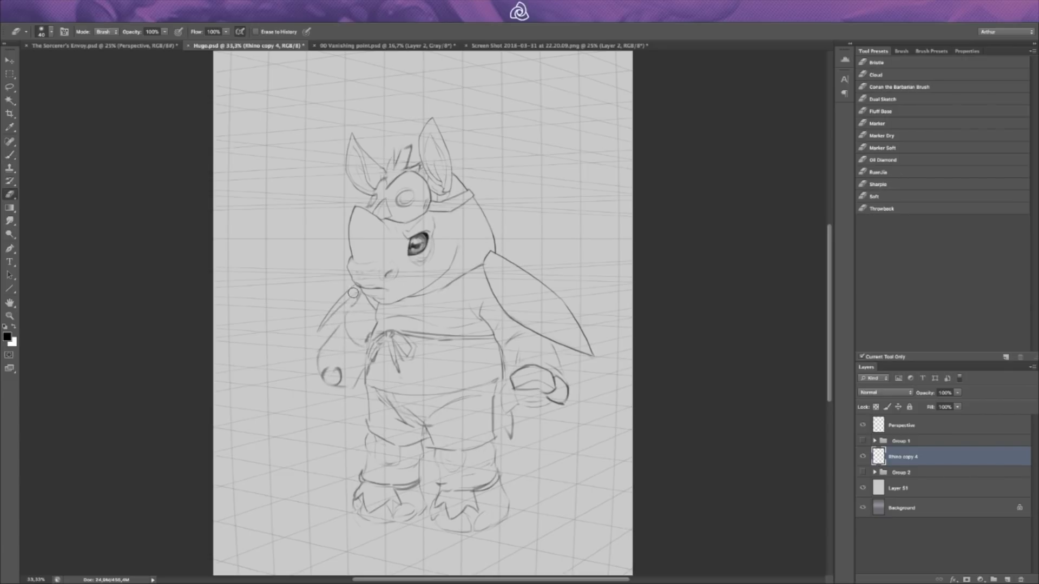
pyautogui.press('b')
pyautogui.moveTo(357, 293); pyautogui.dragTo(312, 340)
pyautogui.press('e')
pyautogui.press('b')
pyautogui.press('e')
pyautogui.press('b')
pyautogui.press('e')
pyautogui.press('b')
pyautogui.press('e')
pyautogui.press('b')
pyautogui.press('e')
pyautogui.press('b')
pyautogui.press('e')
pyautogui.press('b')
pyautogui.press('e')
pyautogui.press('b')
pyautogui.press('e')
pyautogui.press('b')
pyautogui.press('e')
pyautogui.press('b')
pyautogui.press('e')
pyautogui.press('b')
pyautogui.press('e')
pyautogui.press('b')
pyautogui.press('e')
pyautogui.press('b')
pyautogui.press('e')
pyautogui.press('b')
pyautogui.press('e')
# Step: Switch to The Sorcerer's Envoy painting and add a new layer in Color blend mode above Gradient Map 1
pyautogui.click(105, 45)
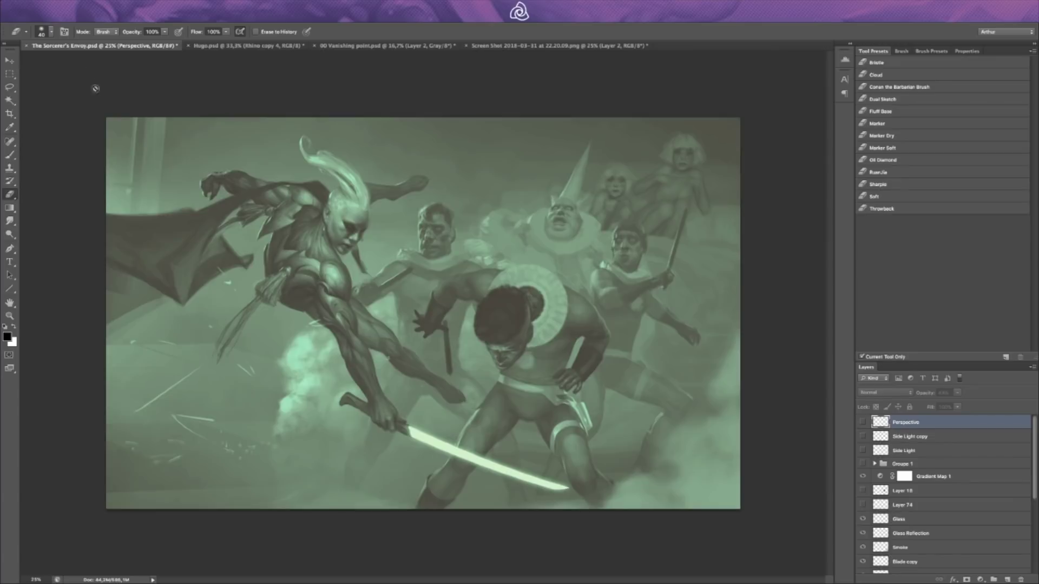
pyautogui.click(911, 476)
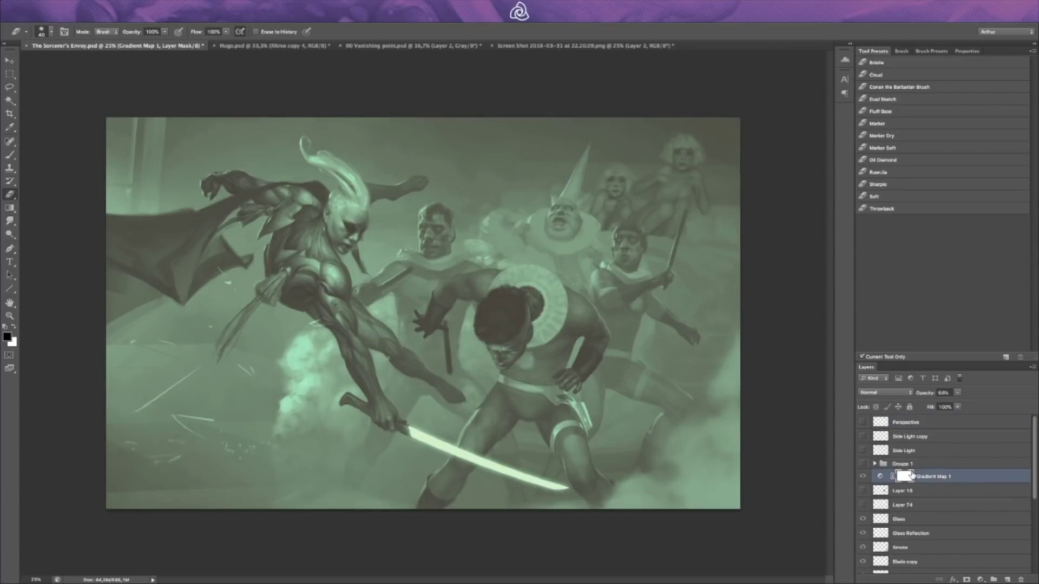
pyautogui.hotkey('ctrl', 'shift', 'n')
pyautogui.press('Return')
pyautogui.press('b')
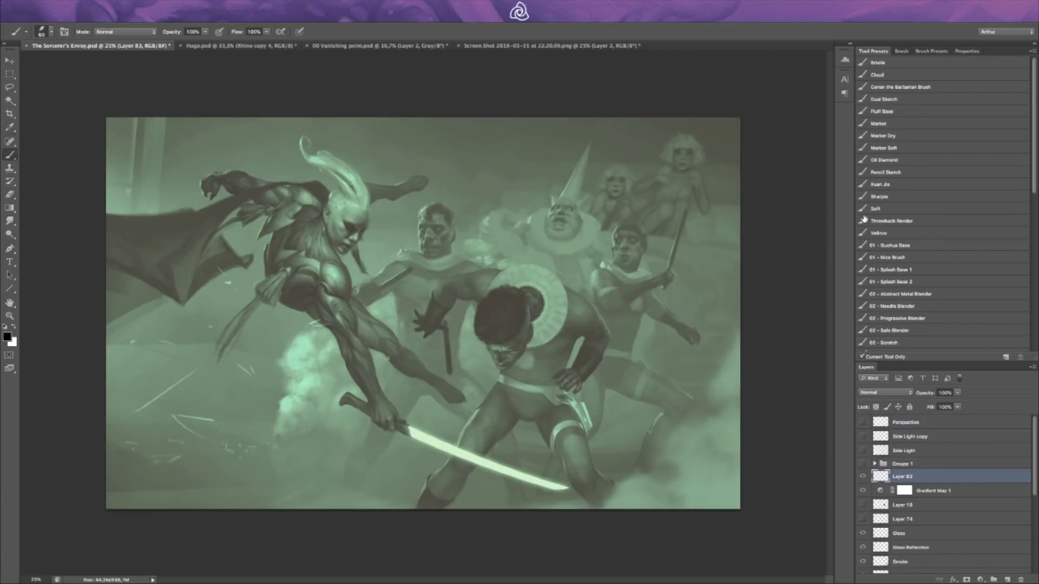
pyautogui.press('x')
pyautogui.click(879, 393)
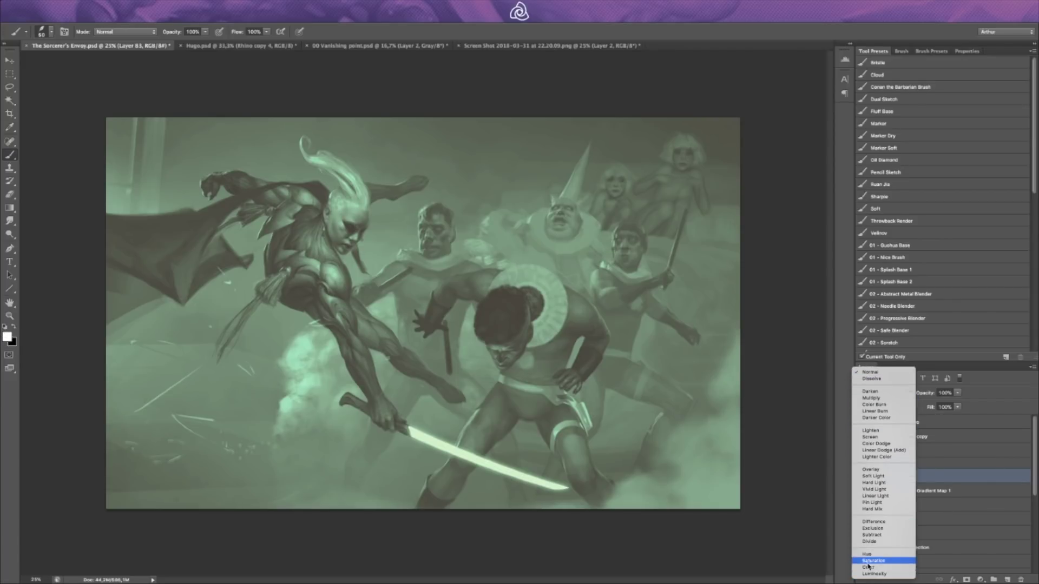
pyautogui.click(872, 561)
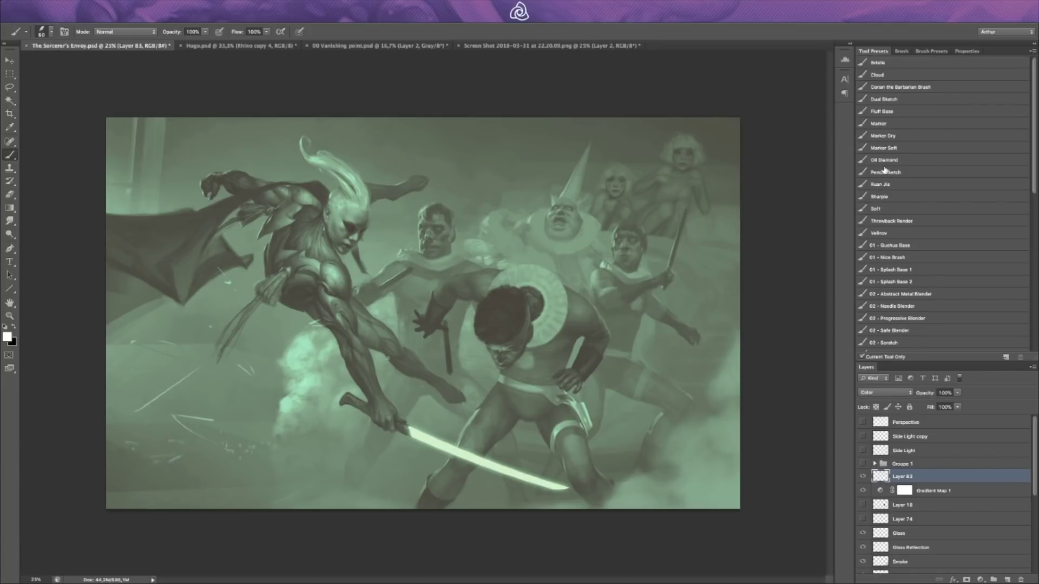
# Step: Paint a white tint over the leaping sword-wielder's face using the Marker Soft brush and clean its edges with the eraser
pyautogui.click(881, 148)
pyautogui.moveTo(354, 203)
pyautogui.mouseDown()
pyautogui.moveTo(348, 212)
pyautogui.moveTo(342, 202)
pyautogui.moveTo(357, 216)
pyautogui.mouseUp()
pyautogui.hotkey('ctrl', '+')
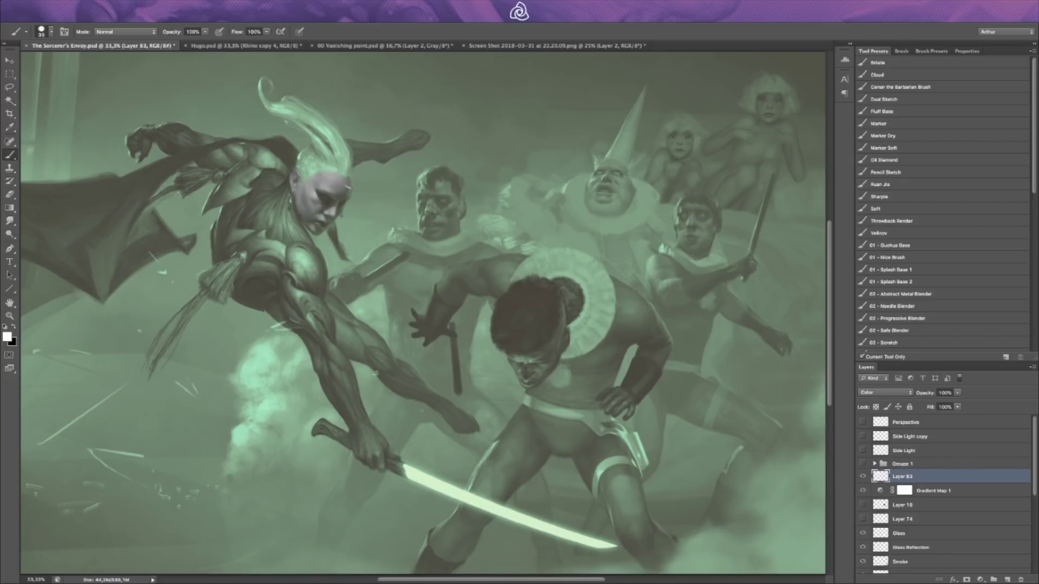
pyautogui.press('e')
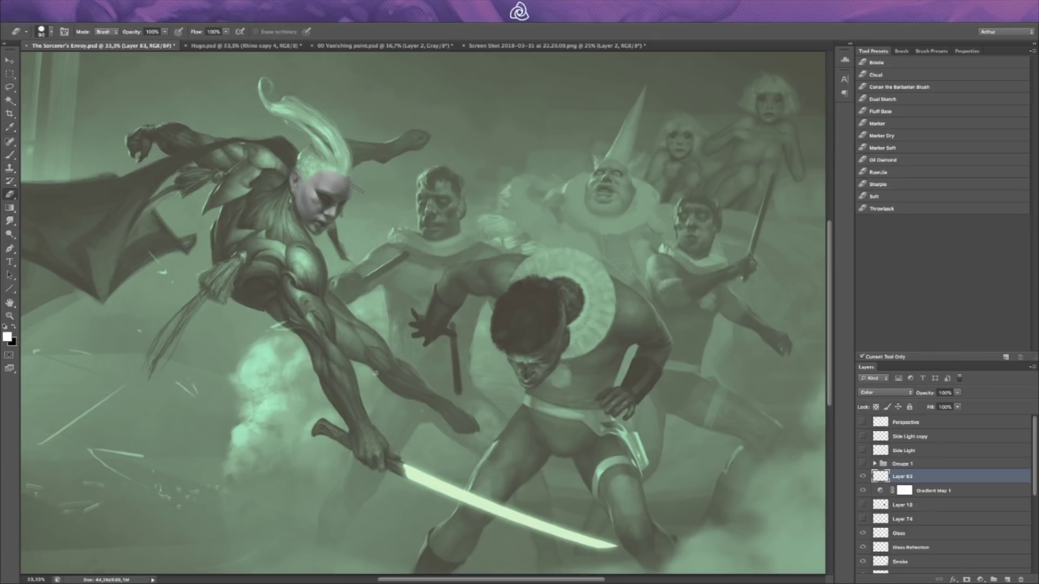
pyautogui.press('b')
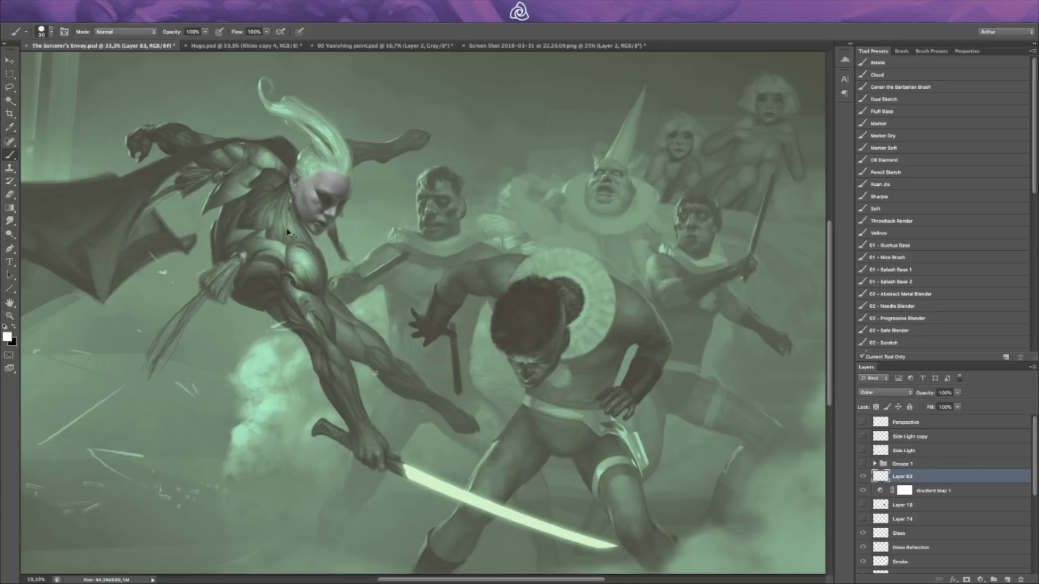
# Step: Flip the canvas horizontally and soften the face tint with an enlarged Soft eraser
pyautogui.hotkey('ctrl', '-')
pyautogui.hotkey('ctrl', '-')
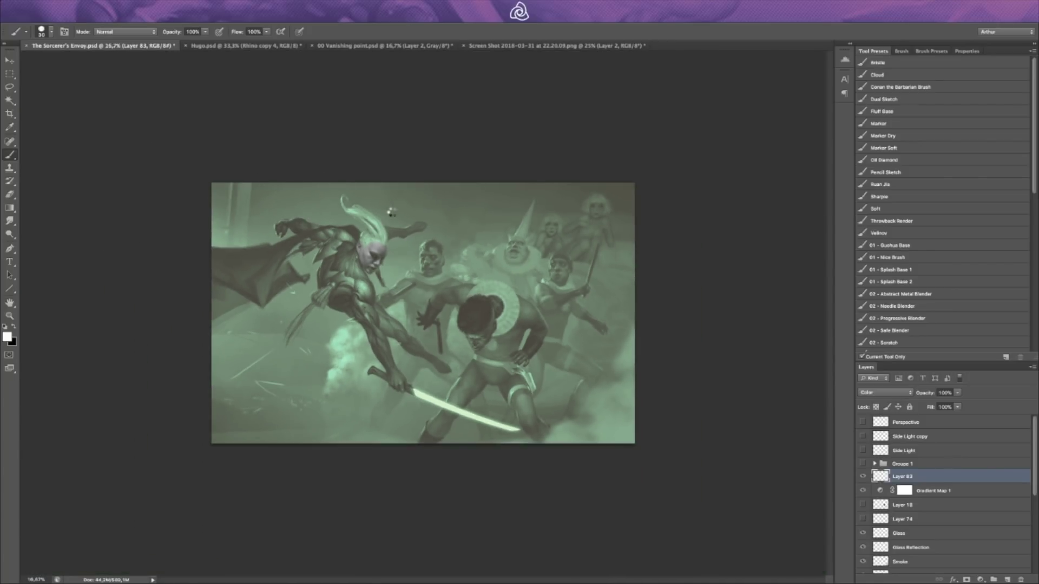
pyautogui.hotkey('ctrl', 'shift', 'h')
pyautogui.press('e')
pyautogui.click(864, 199)
pyautogui.press(']')
pyautogui.press(']')
pyautogui.press(']')
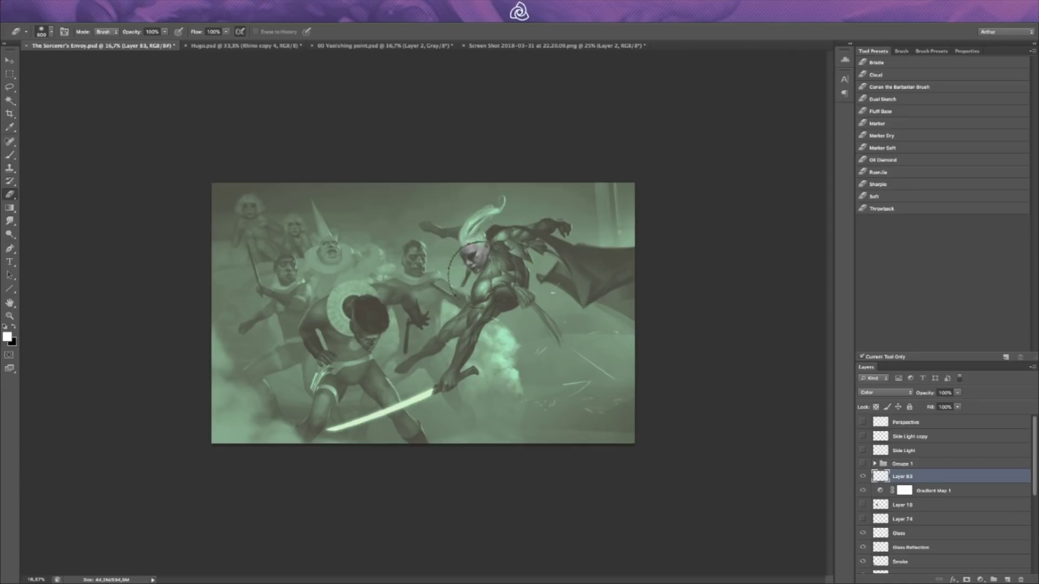
pyautogui.press('b')
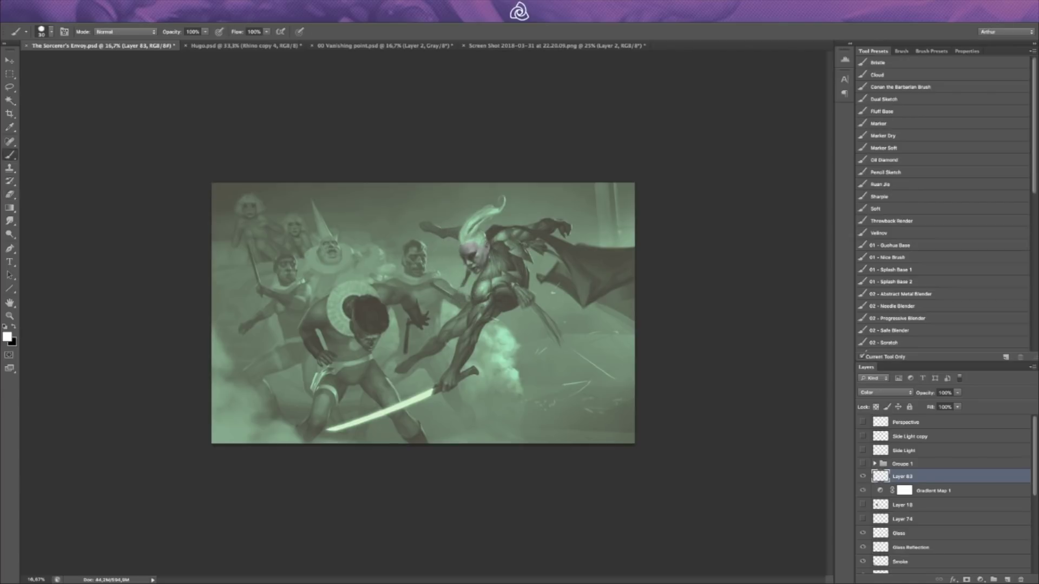
# Step: Slightly lower the Color layer's opacity and flip the canvas back horizontally
pyautogui.click(957, 392)
pyautogui.moveTo(960, 405); pyautogui.dragTo(956, 407)
pyautogui.press('h')
# Step: Switch to the All Cards folder in Finder and select HS10-052.jpg and HS10-101.jpg
pyautogui.moveTo(586, 582)
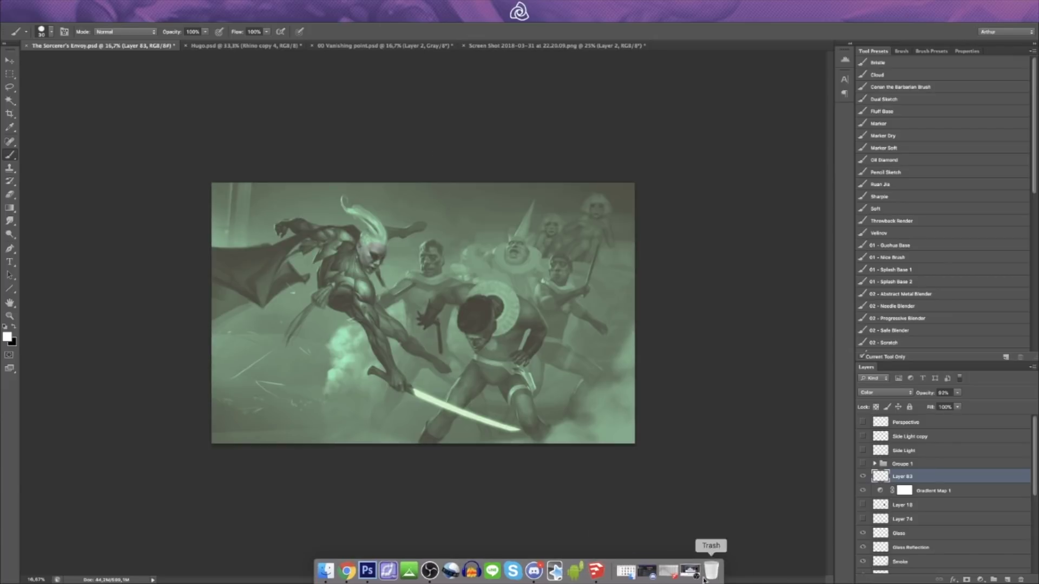
pyautogui.keyDown('alt'); pyautogui.click(625, 561); pyautogui.keyUp('alt')
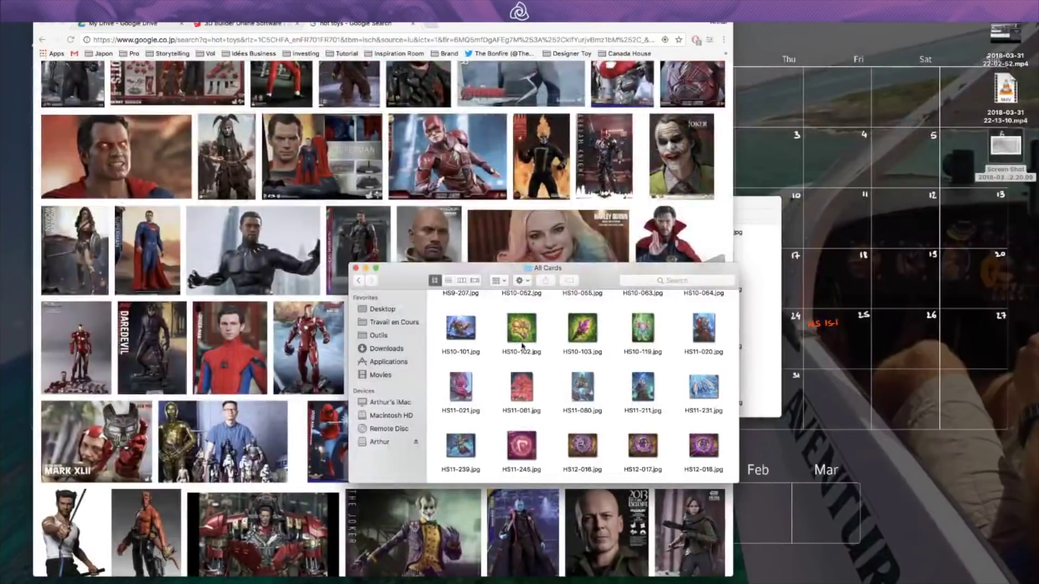
pyautogui.scroll(2, 522, 356)
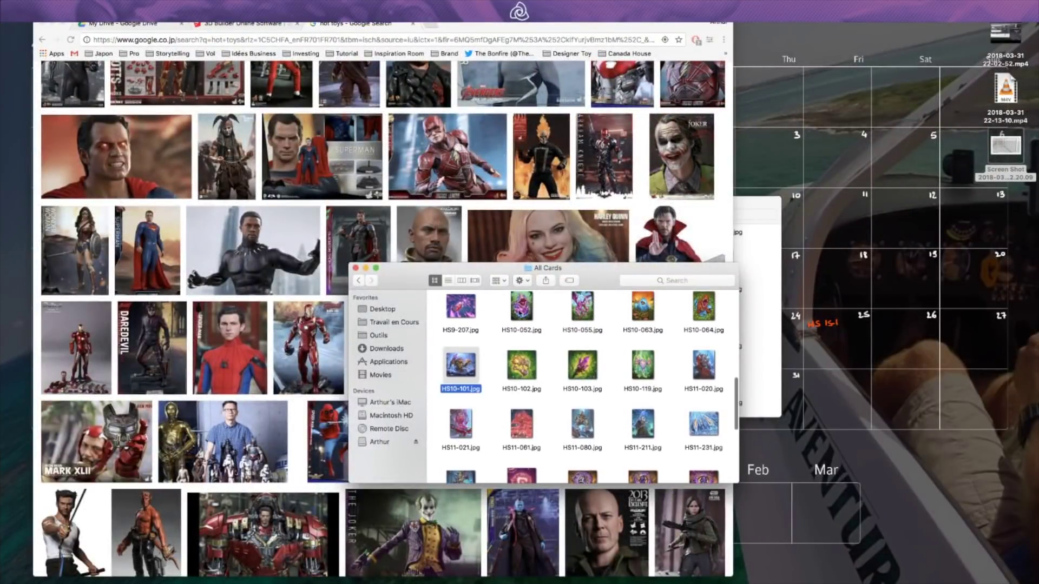
pyautogui.click(523, 309)
pyautogui.keyDown('super'); pyautogui.click(458, 365); pyautogui.keyUp('super')
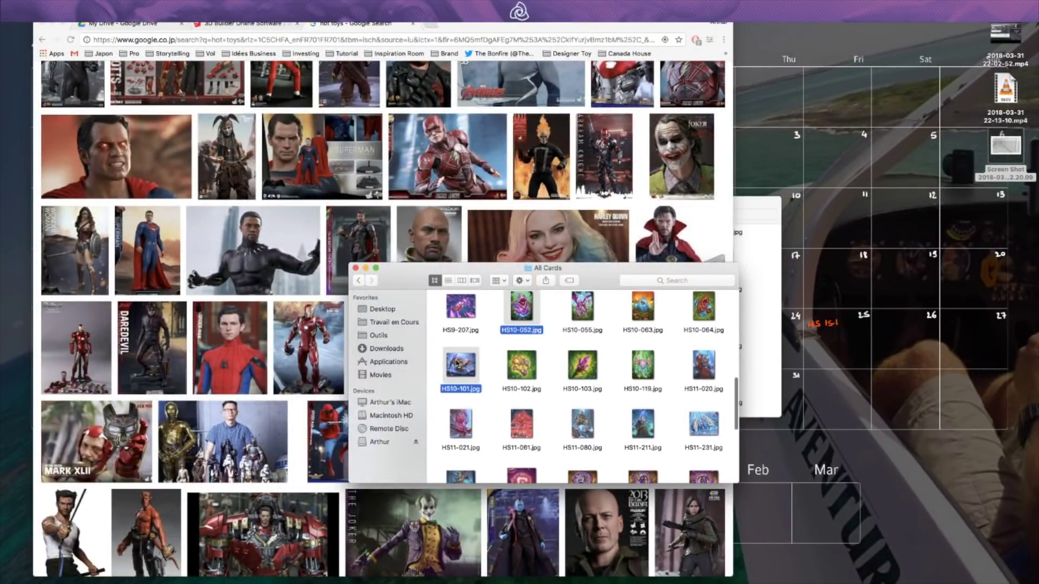
# Step: Add HS12-338.jpg, HS13-208.jpg and HS13-316.jpg to the selection and open all the selected card images in Photoshop
pyautogui.scroll(5, 493, 363)
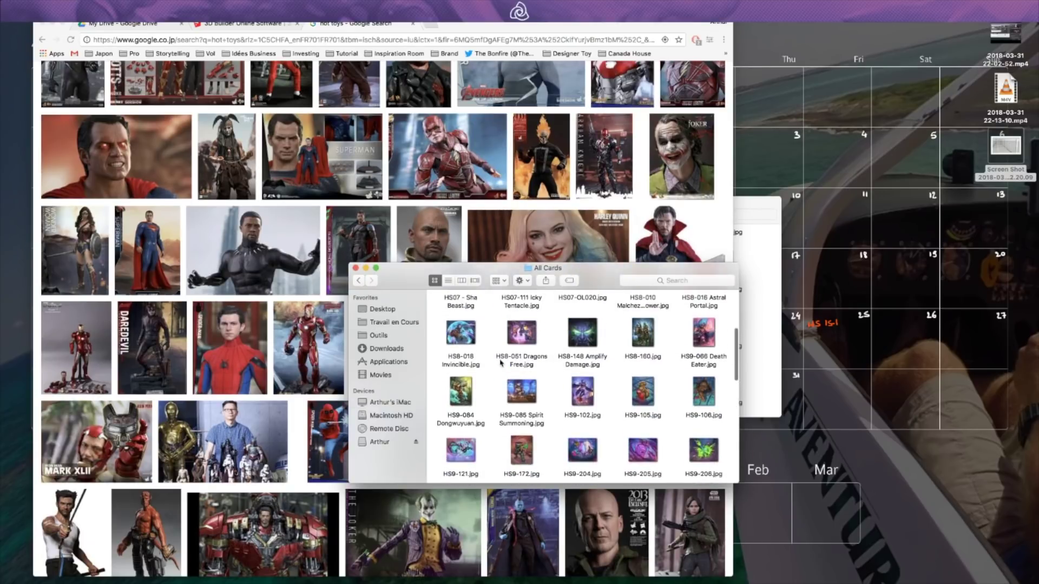
pyautogui.scroll(5, 500, 360)
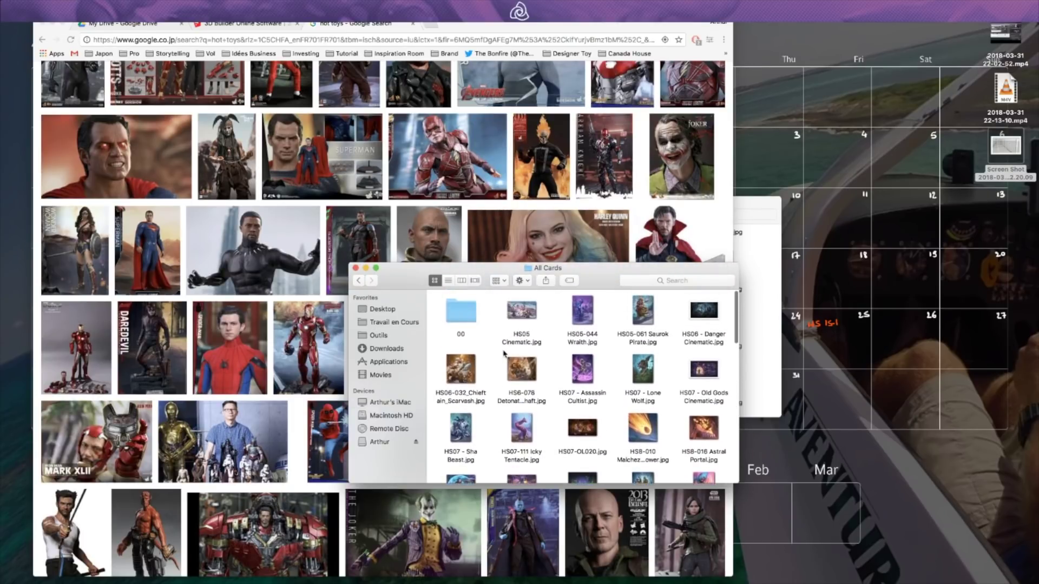
pyautogui.scroll(-5, 556, 395)
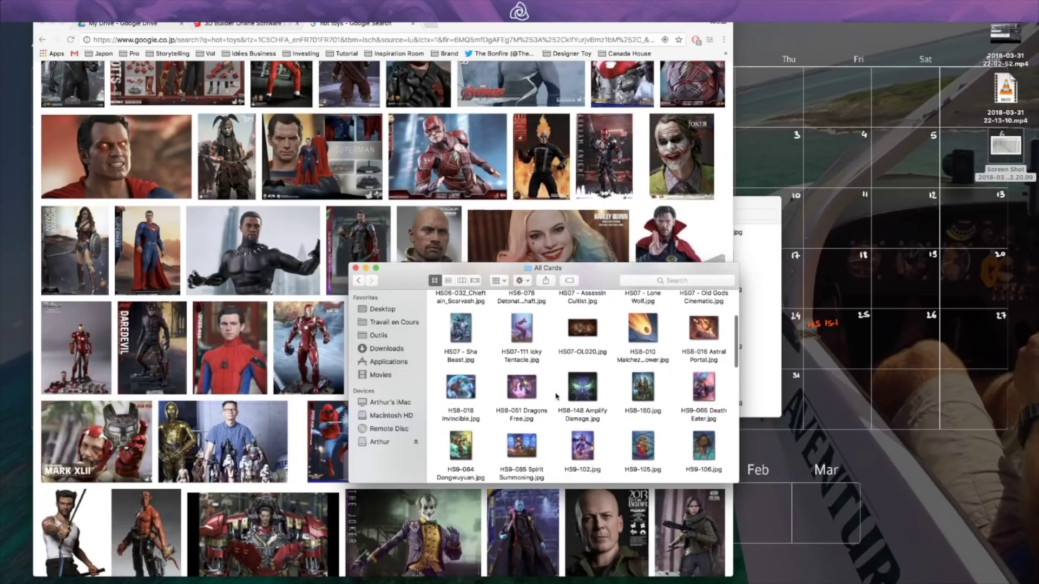
pyautogui.scroll(-5, 556, 395)
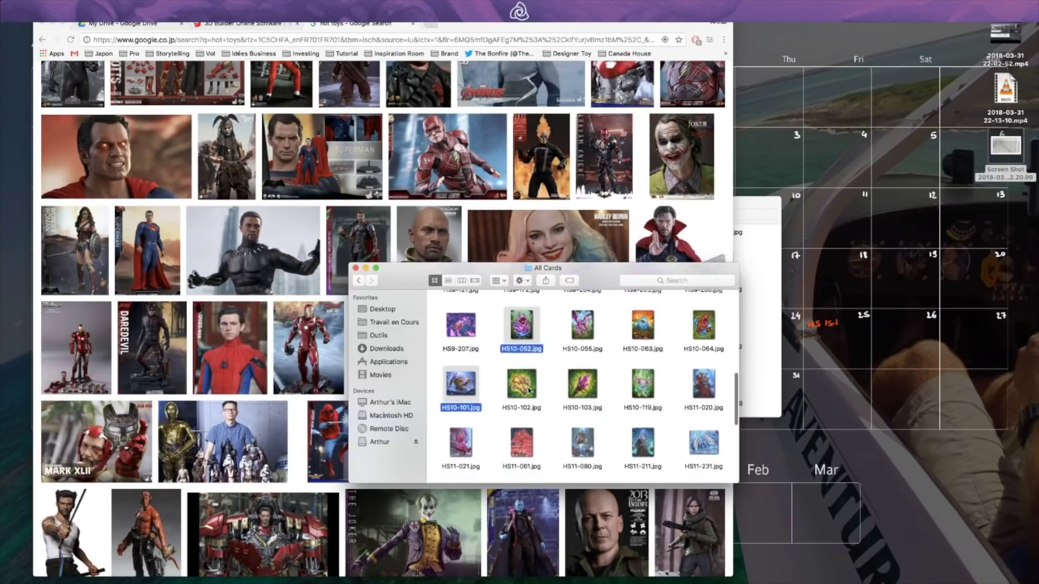
pyautogui.scroll(-5, 552, 378)
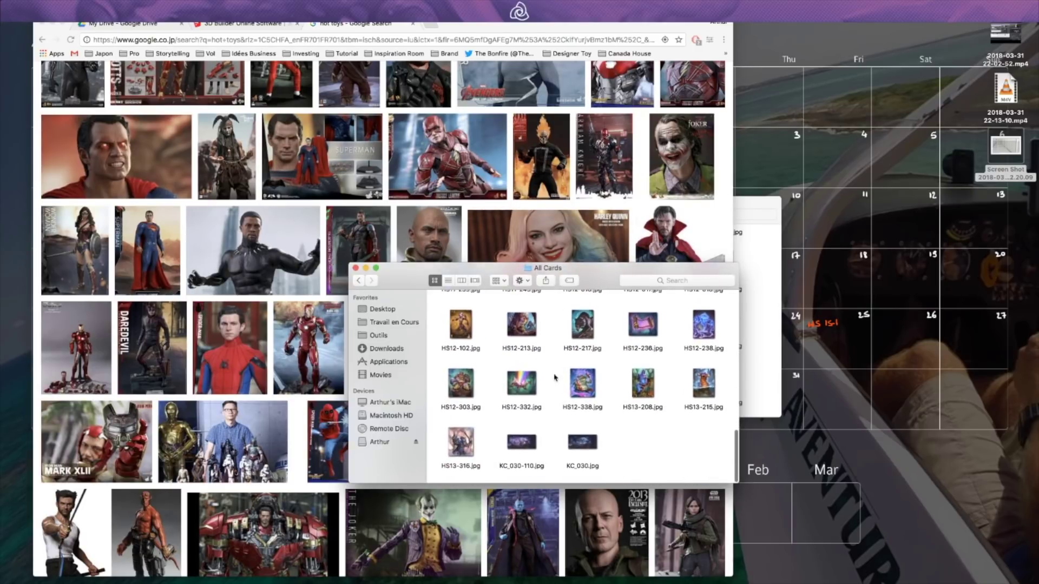
pyautogui.click(575, 385)
pyautogui.keyDown('super'); pyautogui.click(643, 388); pyautogui.keyUp('super')
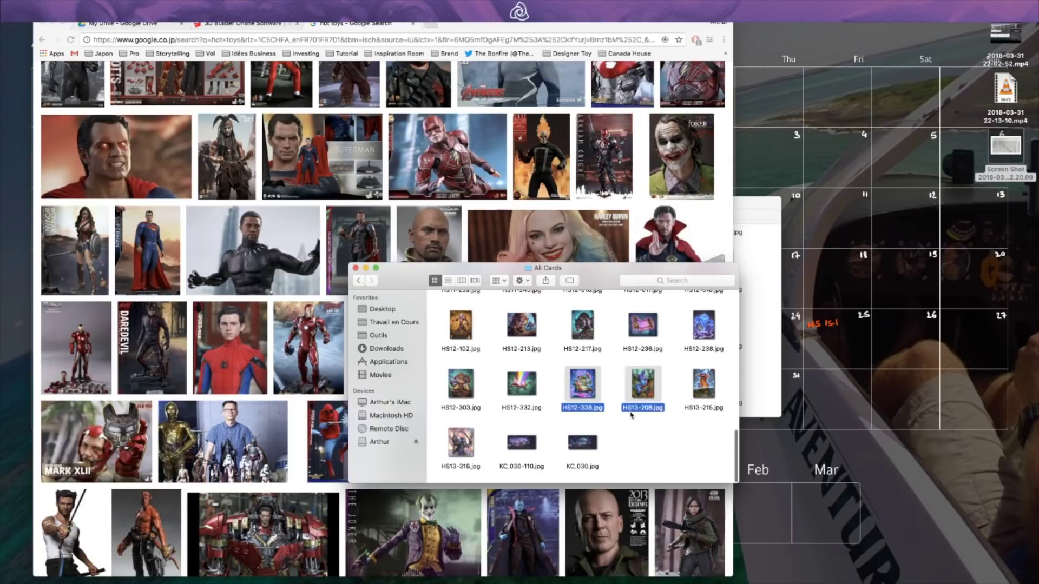
pyautogui.keyDown('super'); pyautogui.click(460, 443); pyautogui.keyUp('super')
pyautogui.moveTo(461, 443); pyautogui.dragTo(381, 568)
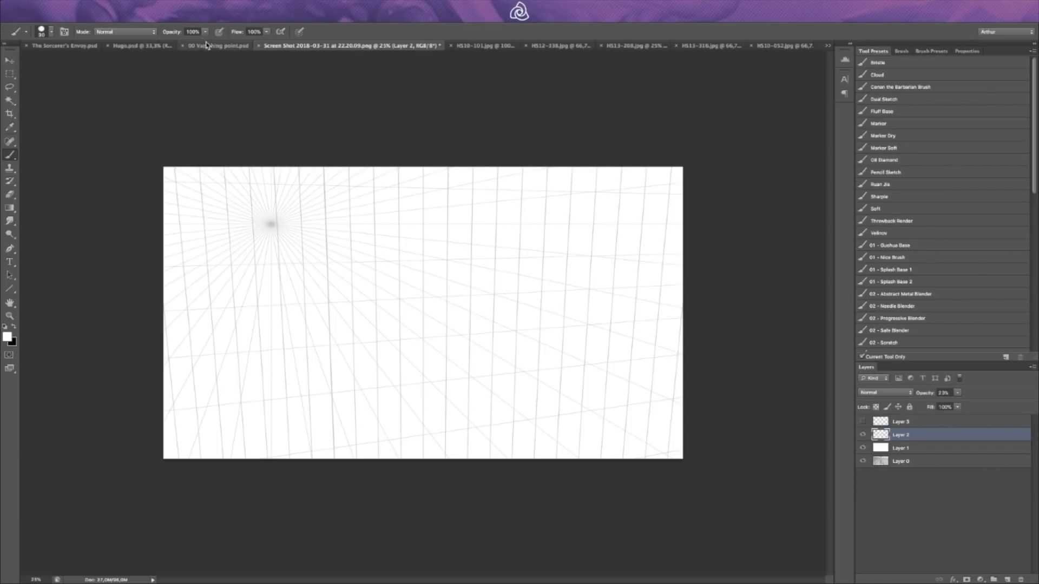
# Step: Close the perspective grid screenshot document without saving and switch to Hugo.psd
pyautogui.click(258, 46)
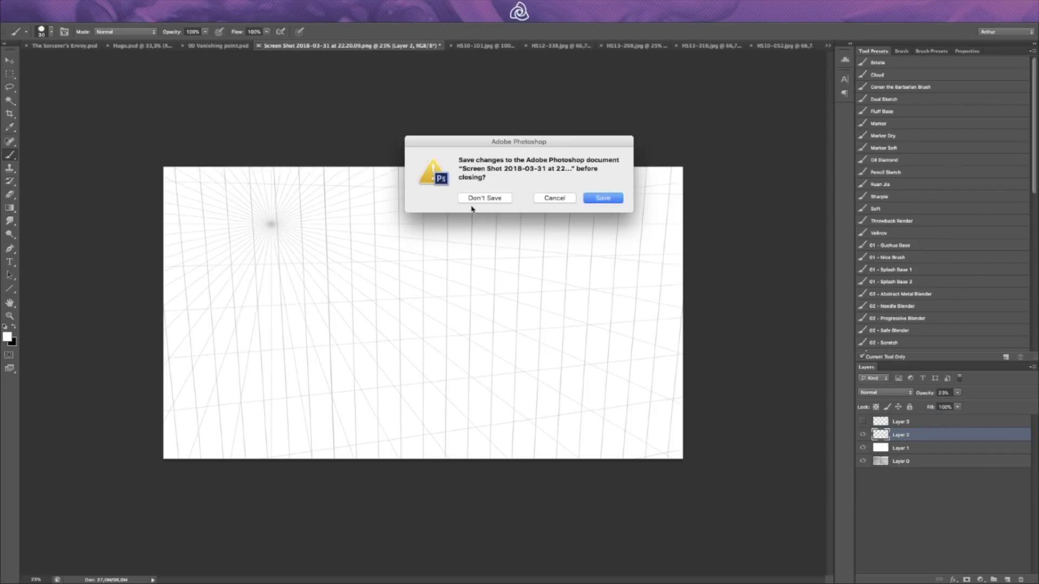
pyautogui.click(480, 198)
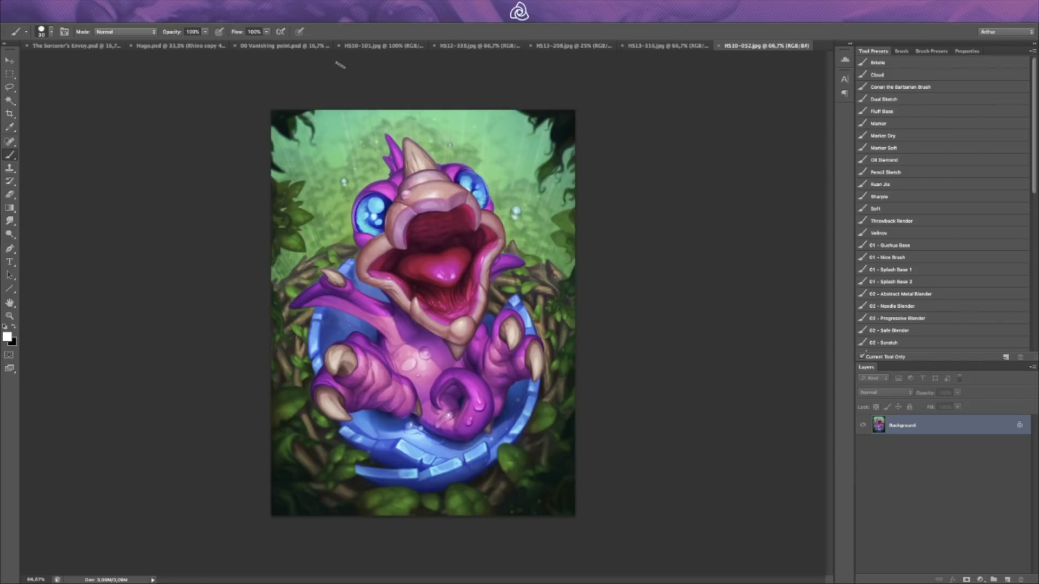
pyautogui.click(162, 47)
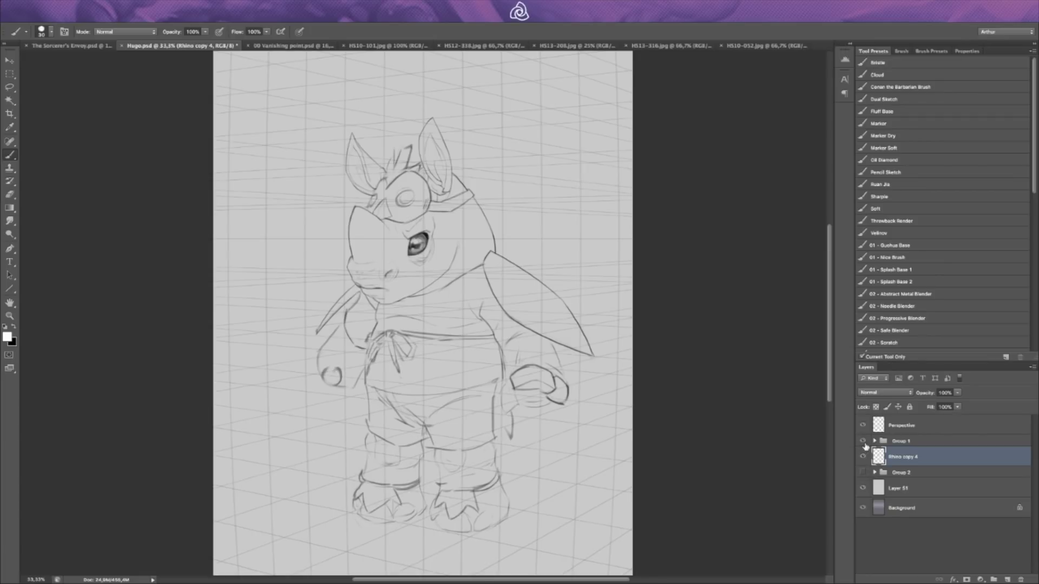
# Step: Expand Group 2, show the rhino's flat base color layer and hide the Perspective grid layer
pyautogui.click(874, 472)
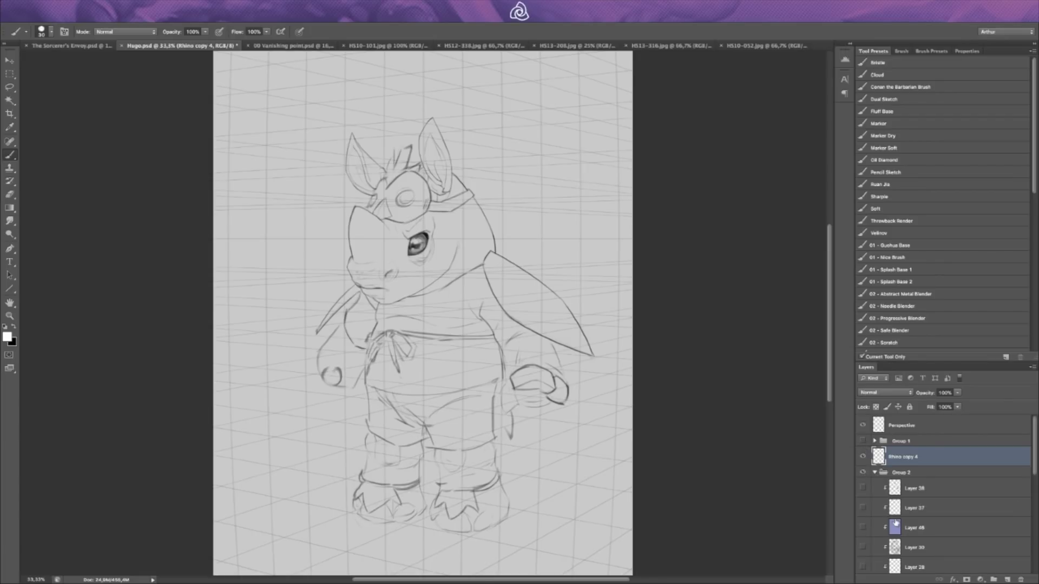
pyautogui.scroll(-5, 867, 533)
pyautogui.click(863, 553)
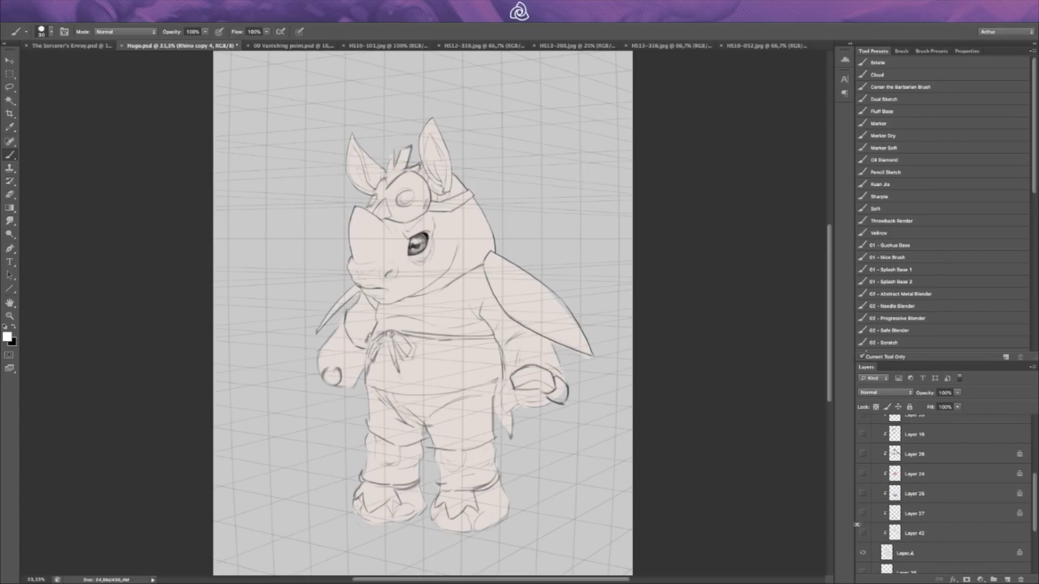
pyautogui.scroll(5, 864, 459)
pyautogui.click(862, 426)
# Step: Preview the base and green accent layers, and show the blue shorts and red shirt color layers in Group 2
pyautogui.scroll(-5, 867, 503)
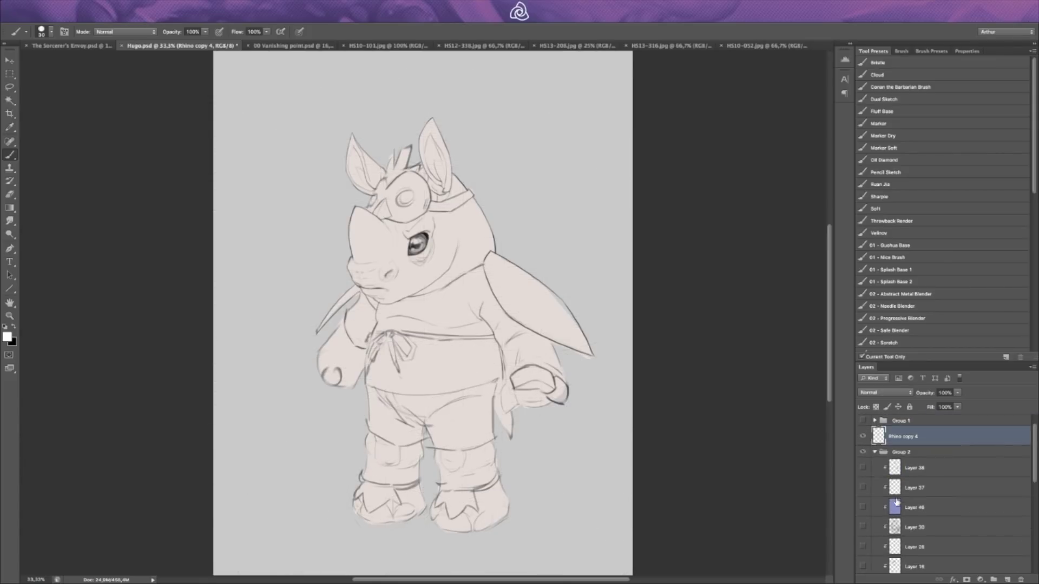
pyautogui.scroll(-2, 868, 514)
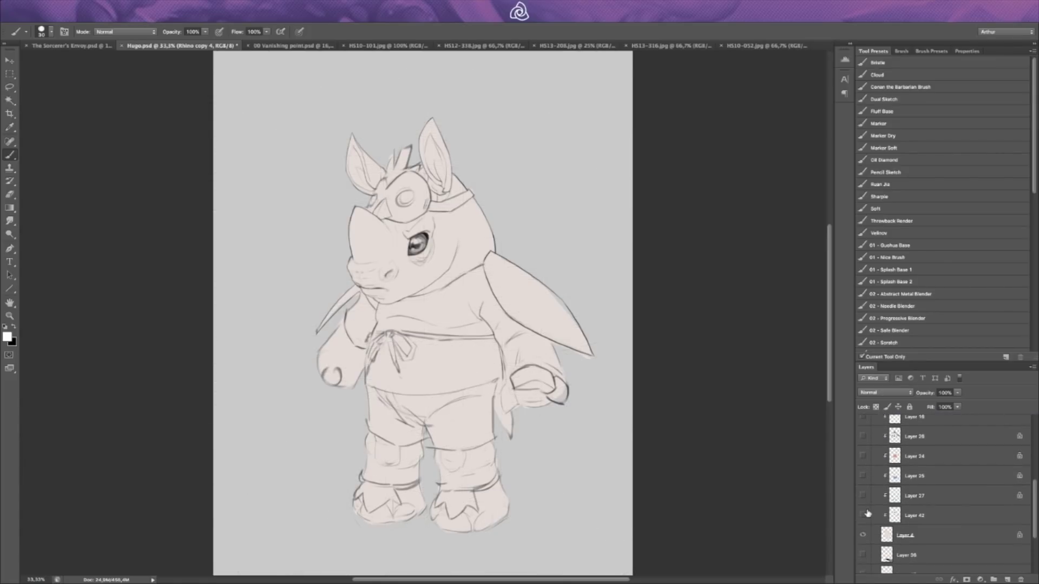
pyautogui.click(863, 536)
pyautogui.click(863, 537)
pyautogui.click(863, 516)
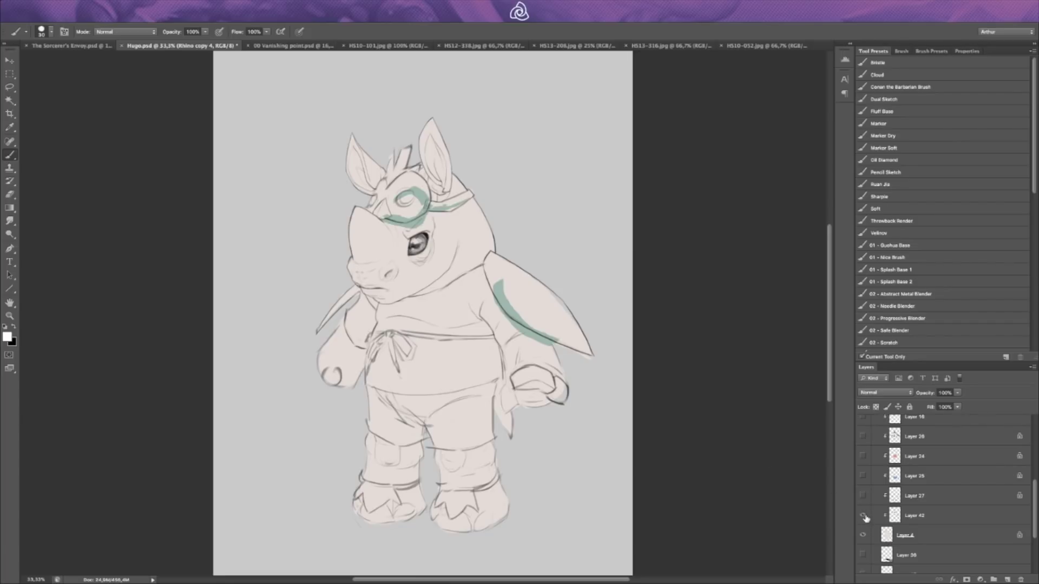
pyautogui.click(864, 516)
pyautogui.click(864, 475)
pyautogui.click(864, 457)
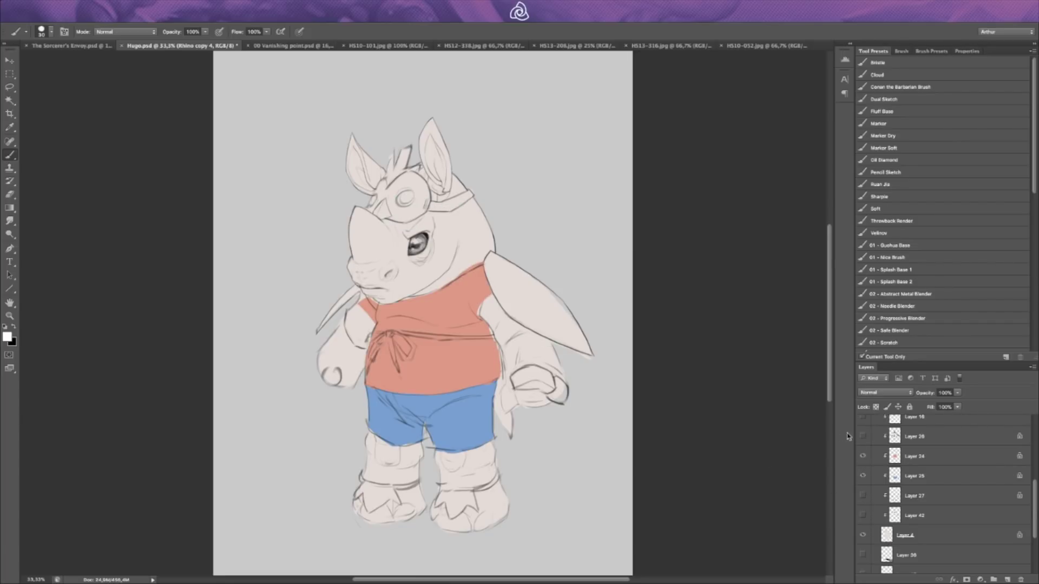
# Step: Merge the red shirt color layer down into the blue shorts layer and choose the Marker preset
pyautogui.click(897, 464)
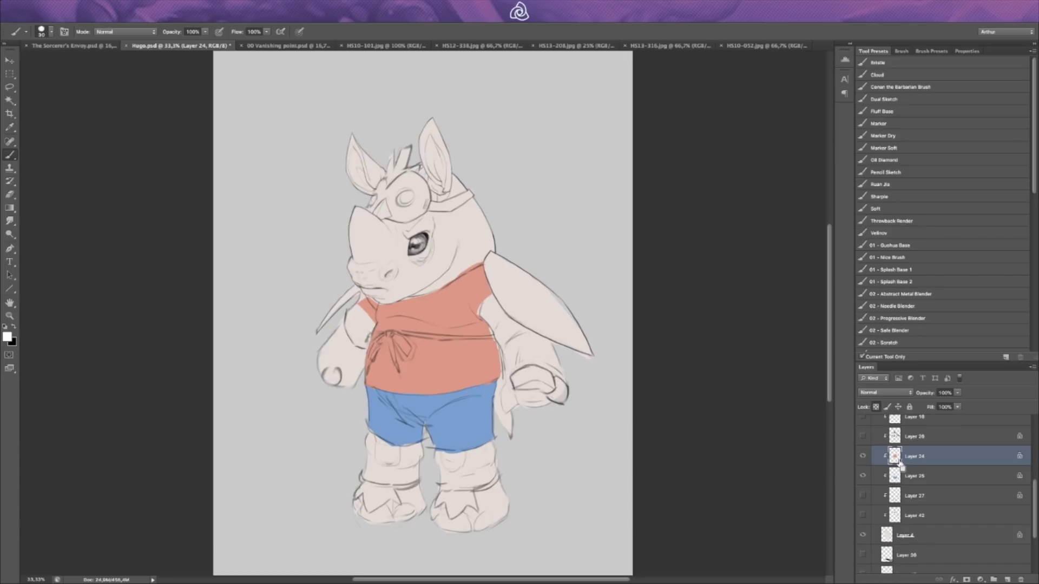
pyautogui.hotkey('ctrl', 'e')
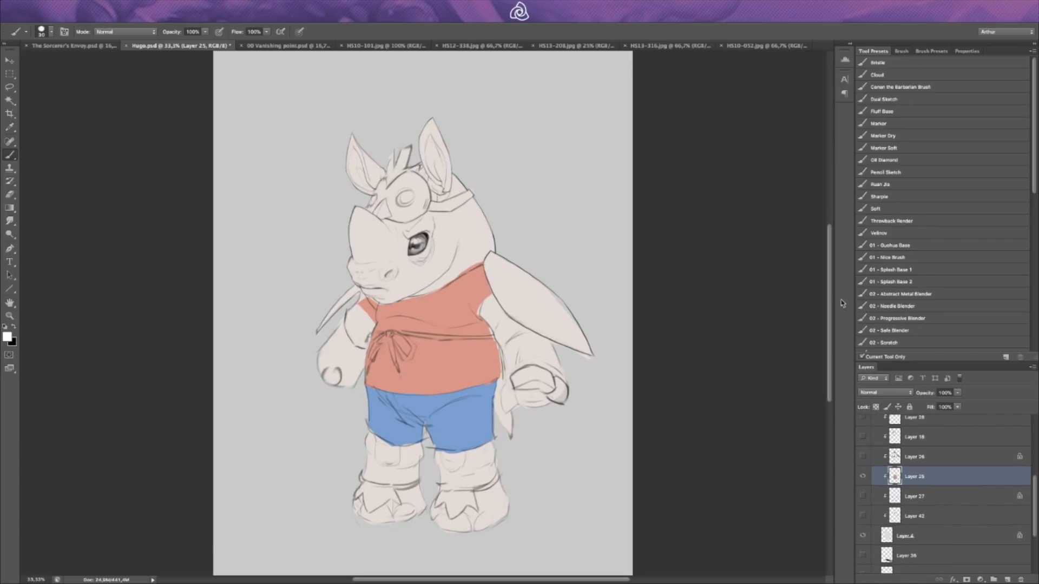
pyautogui.click(882, 125)
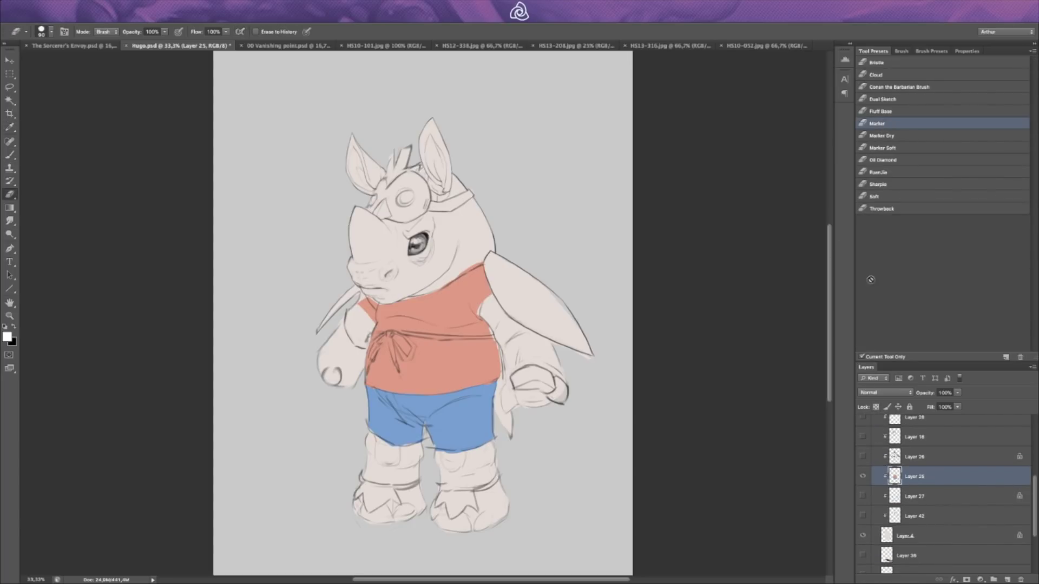
# Step: Clean up the edges of the flat shirt and shorts, painting with the red and blue sampled from the clothes
pyautogui.keyDown('alt'); pyautogui.click(470, 357); pyautogui.keyUp('alt')
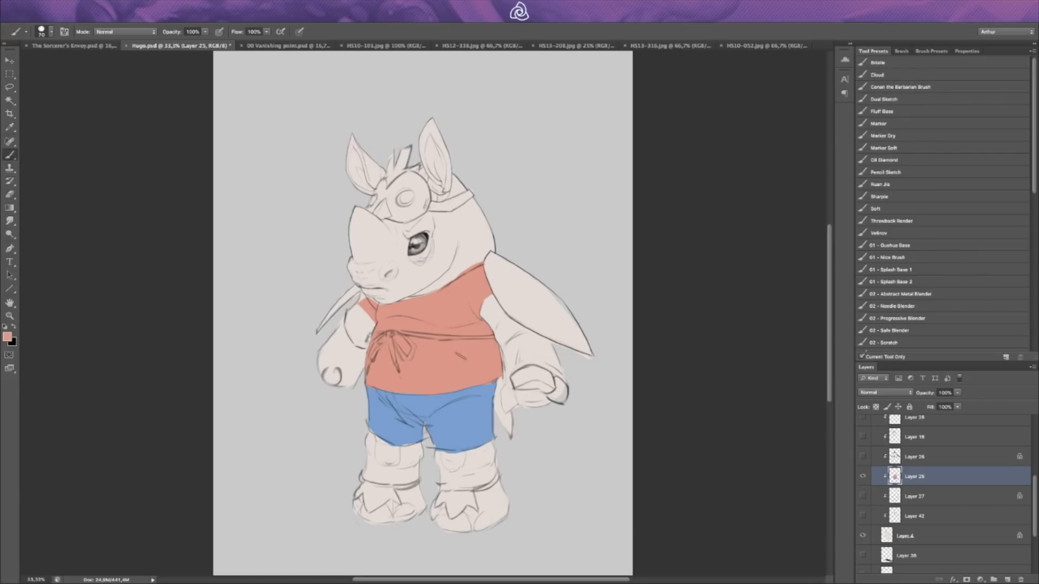
pyautogui.keyDown('alt'); pyautogui.click(484, 391); pyautogui.keyUp('alt')
pyautogui.press('[')
pyautogui.keyDown('alt'); pyautogui.click(495, 384); pyautogui.keyUp('alt')
pyautogui.press('e')
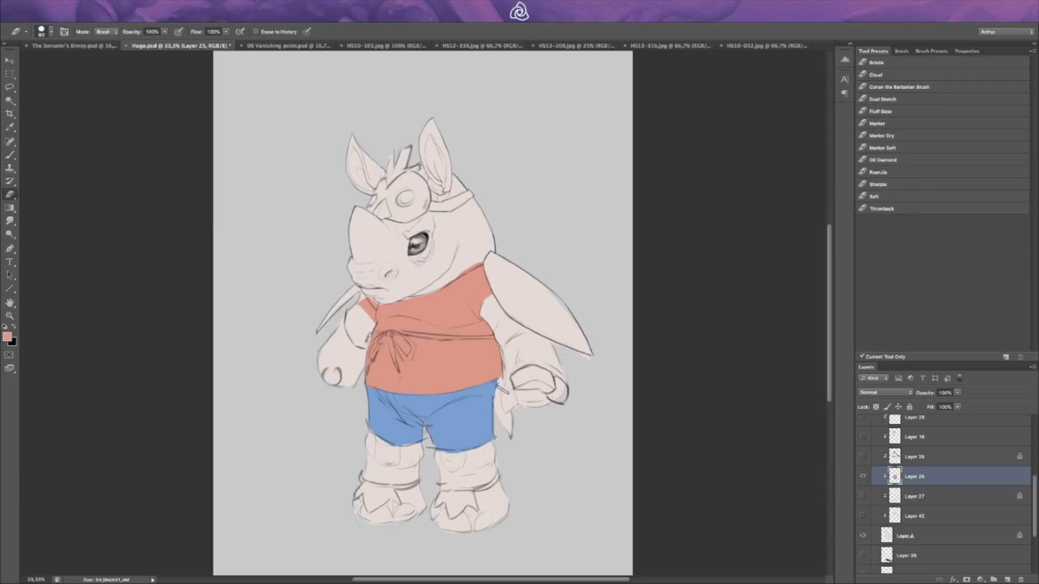
pyautogui.press('b')
pyautogui.keyDown('alt'); pyautogui.click(375, 427); pyautogui.keyUp('alt')
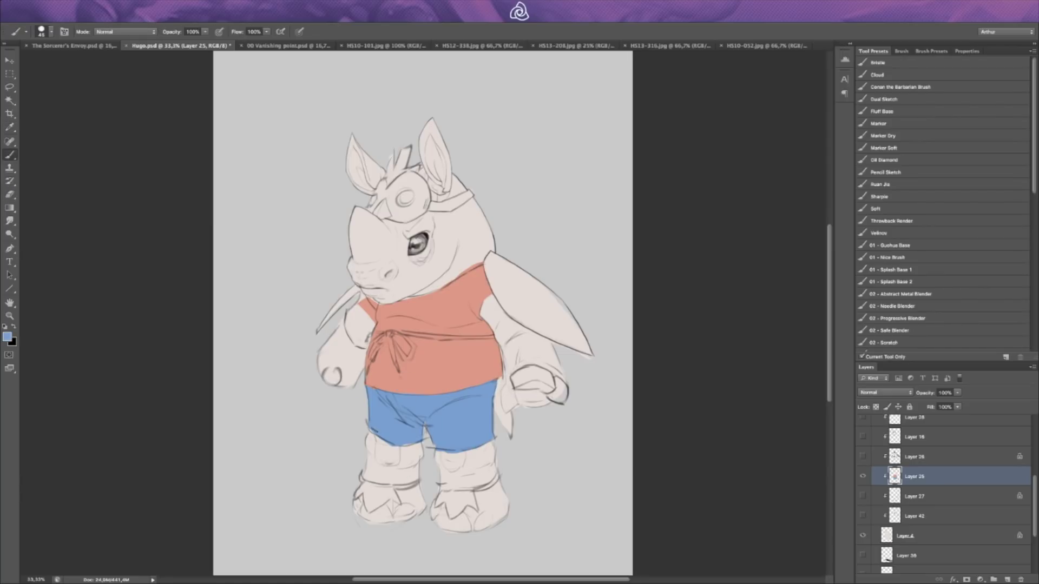
pyautogui.press('e')
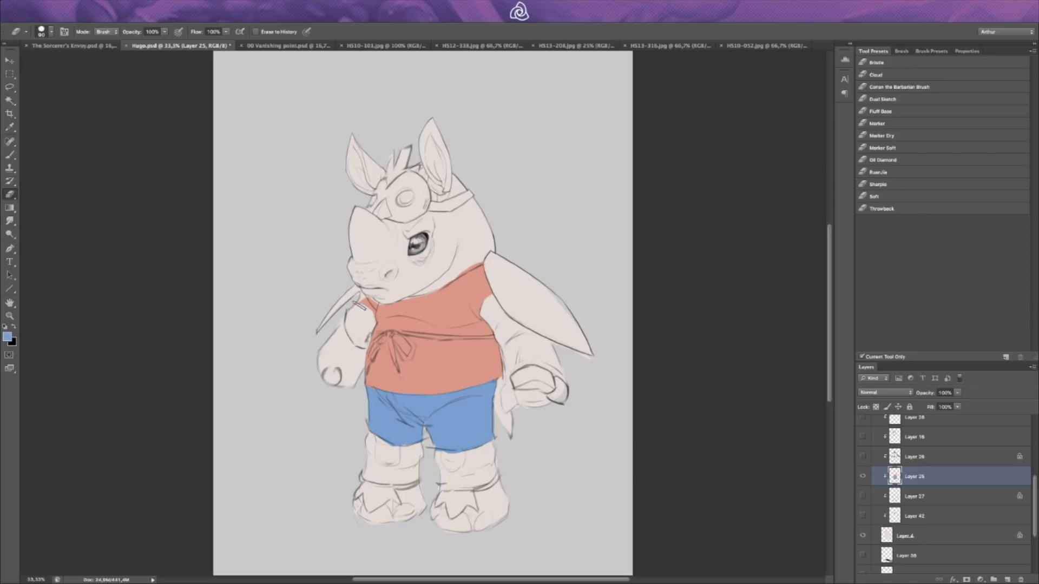
# Step: Sample the shirt's red and fill the rhino's uncolored upper arm with it to form a sleeve
pyautogui.press('i')
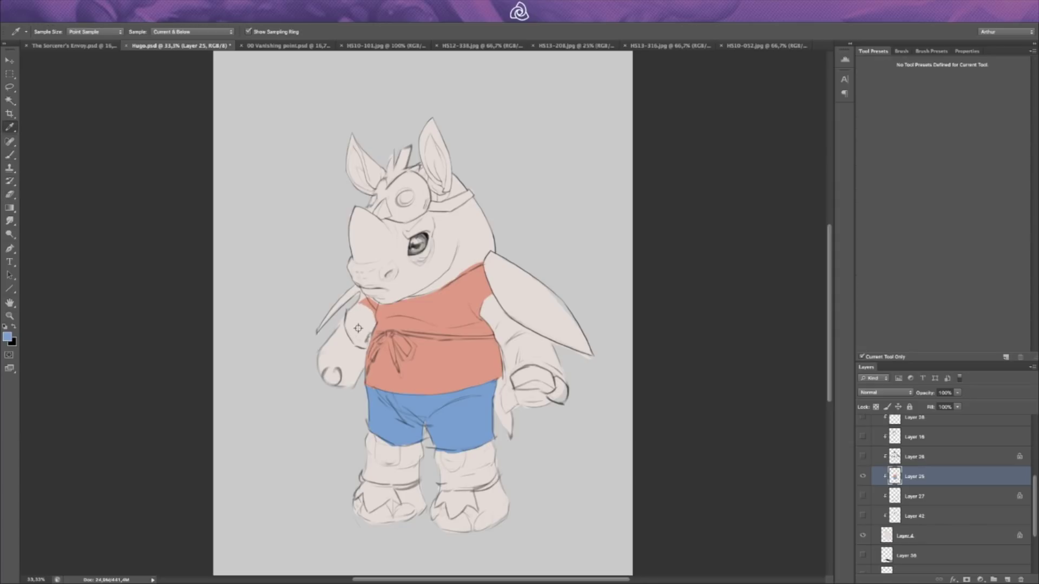
pyautogui.press('b')
pyautogui.keyDown('alt'); pyautogui.click(378, 322); pyautogui.keyUp('alt')
pyautogui.keyDown('alt'); pyautogui.click(383, 319); pyautogui.keyUp('alt')
pyautogui.moveTo(366, 328)
pyautogui.mouseDown()
pyautogui.moveTo(397, 318)
pyautogui.moveTo(360, 338)
pyautogui.moveTo(374, 319)
pyautogui.moveTo(353, 324)
pyautogui.moveTo(370, 307)
pyautogui.mouseUp()
pyautogui.press(']')
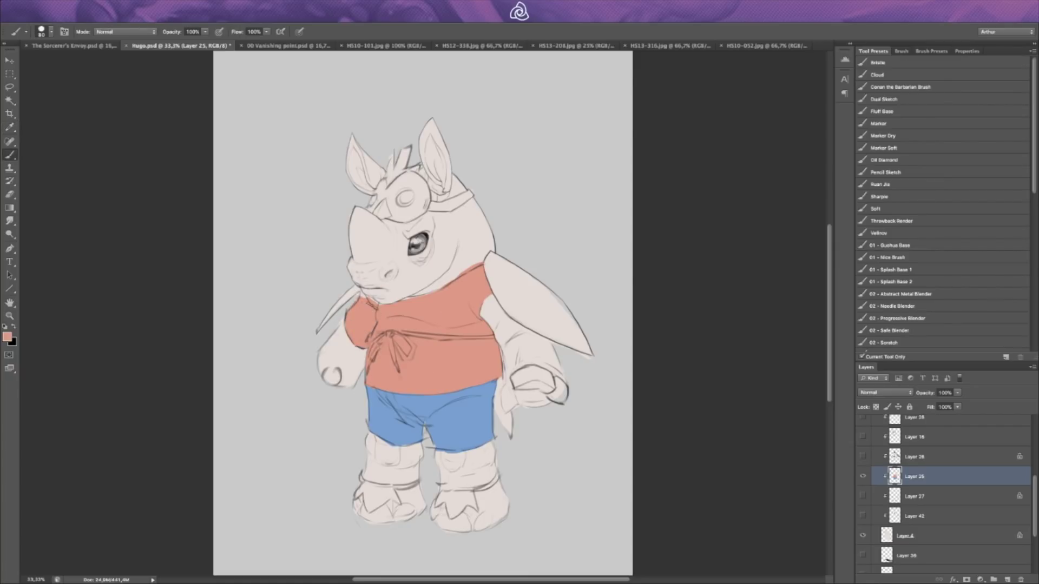
pyautogui.press('[')
pyautogui.press('e')
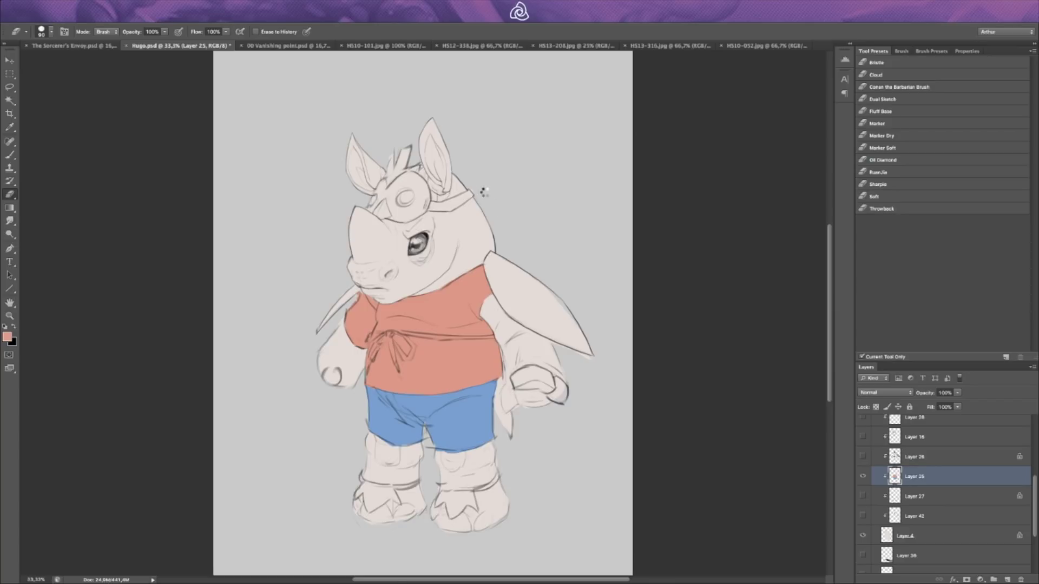
# Step: Flip the canvas horizontally, then show and select Layer 26 with the mask, wing and belt colors
pyautogui.press('h')
pyautogui.click(863, 457)
pyautogui.click(864, 457)
pyautogui.click(864, 458)
pyautogui.click(896, 457)
pyautogui.press('b')
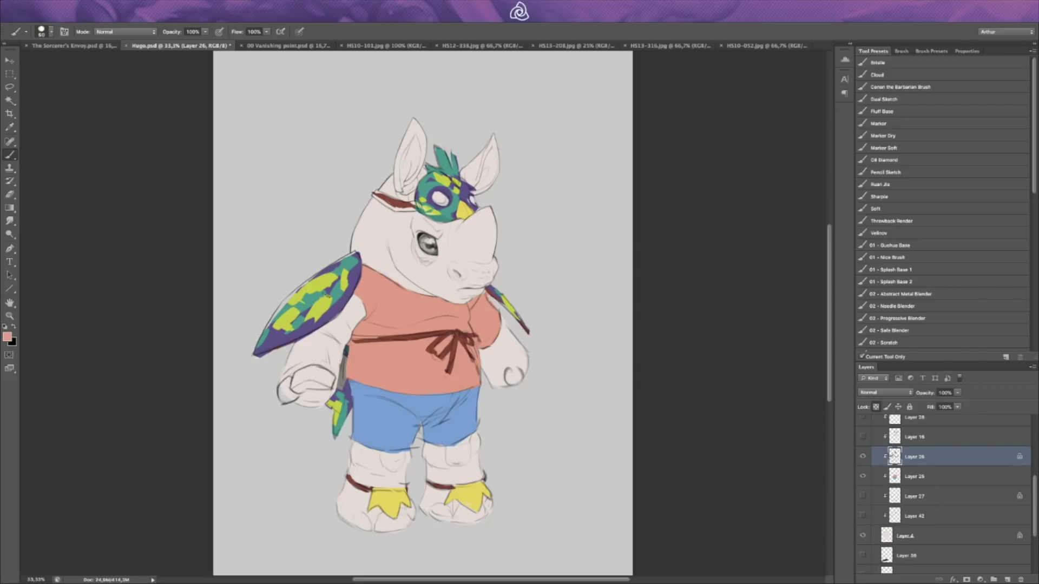
# Step: Touch up the color patches on the larger wing with greens sampled from the wing itself
pyautogui.press('i')
pyautogui.keyDown('alt'); pyautogui.click(307, 327); pyautogui.keyUp('alt')
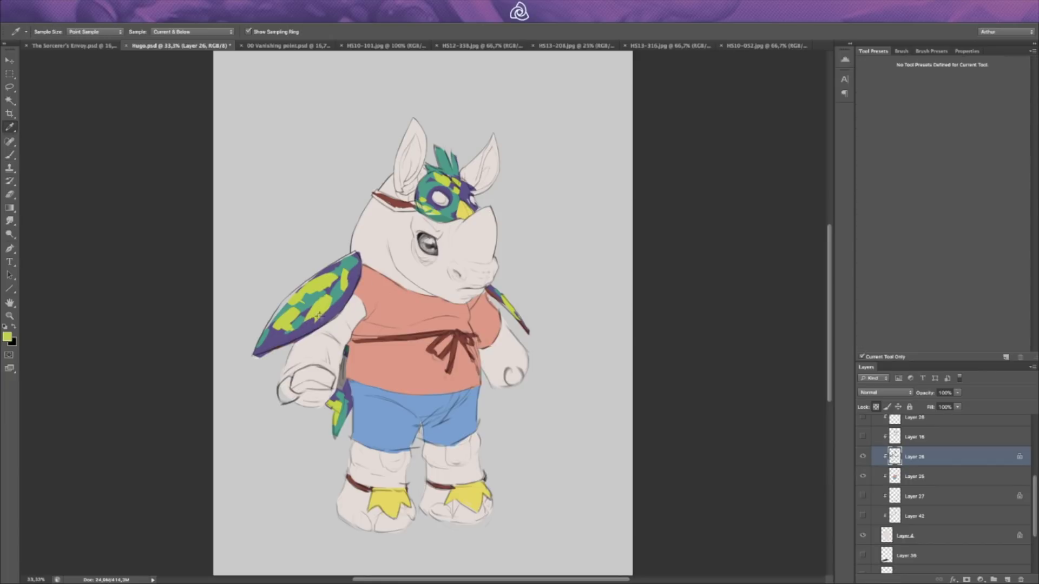
pyautogui.press('i')
pyautogui.moveTo(301, 333); pyautogui.dragTo(298, 331)
pyautogui.press('b')
pyautogui.press('i')
pyautogui.click(319, 314)
pyautogui.press('b')
pyautogui.press('i')
pyautogui.click(322, 300)
pyautogui.press('b')
# Step: Sample the mask strap's dark red, unlock the layer's transparent pixels and fill in the rest of the strap
pyautogui.press('i')
pyautogui.click(386, 204)
pyautogui.press('b')
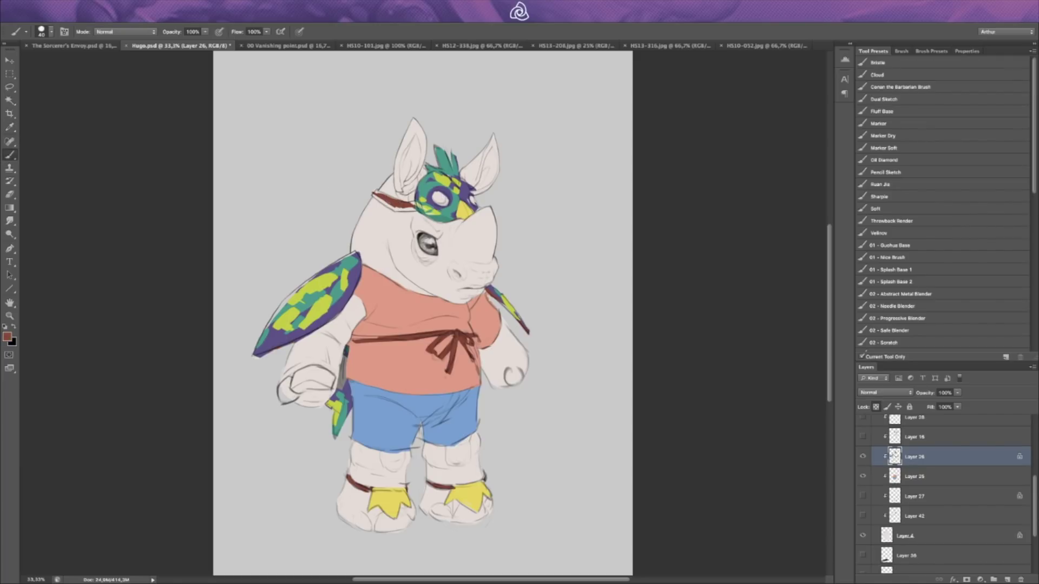
pyautogui.click(877, 407)
pyautogui.press('i')
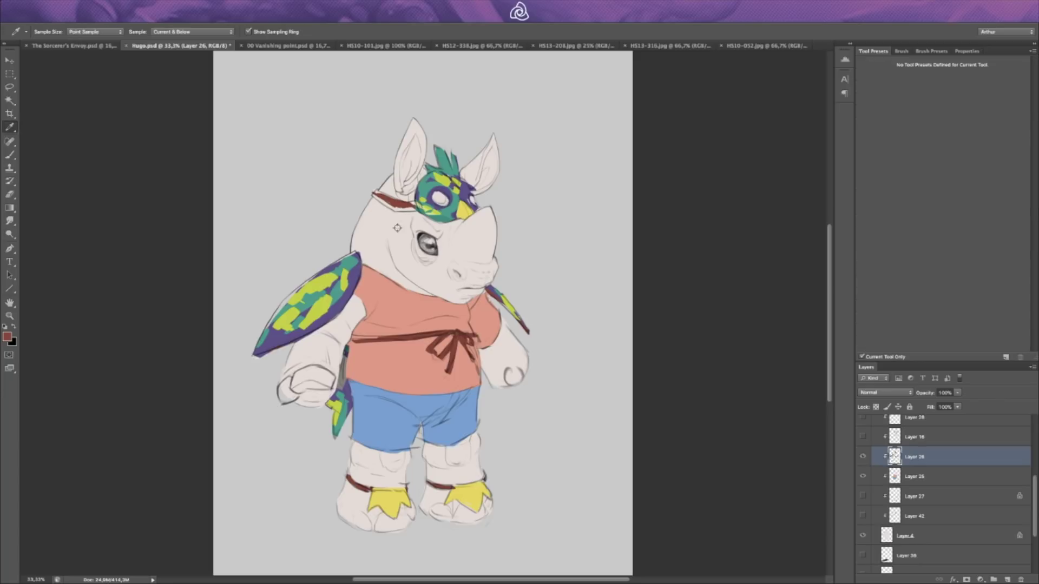
pyautogui.press('b')
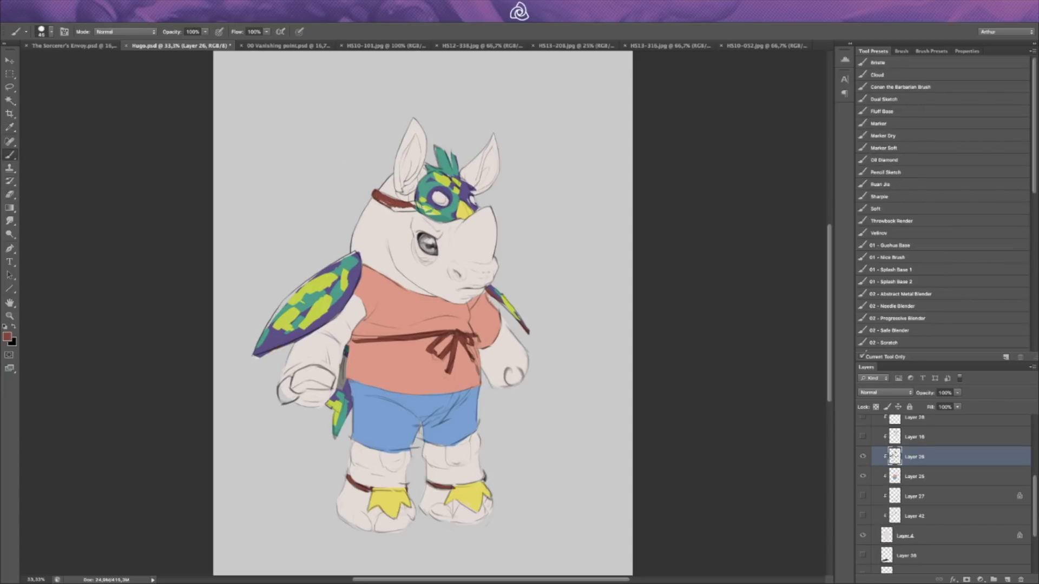
pyautogui.moveTo(391, 206); pyautogui.dragTo(412, 210)
# Step: Examine how materials are colored in the reference images HS10-101.jpg, HS12-338.jpg at 100% and HS13-208.jpg
pyautogui.click(386, 46)
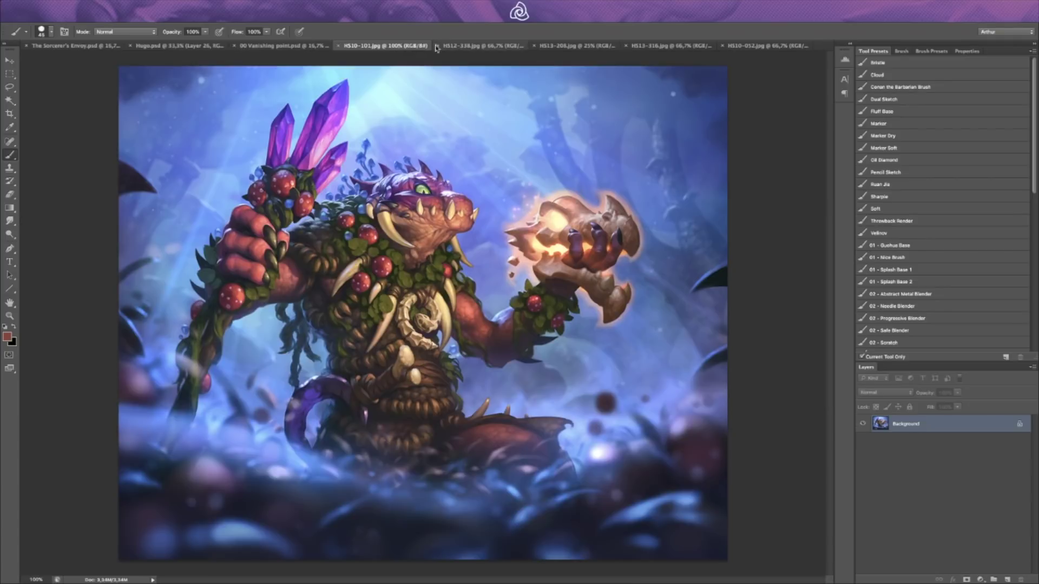
pyautogui.click(485, 47)
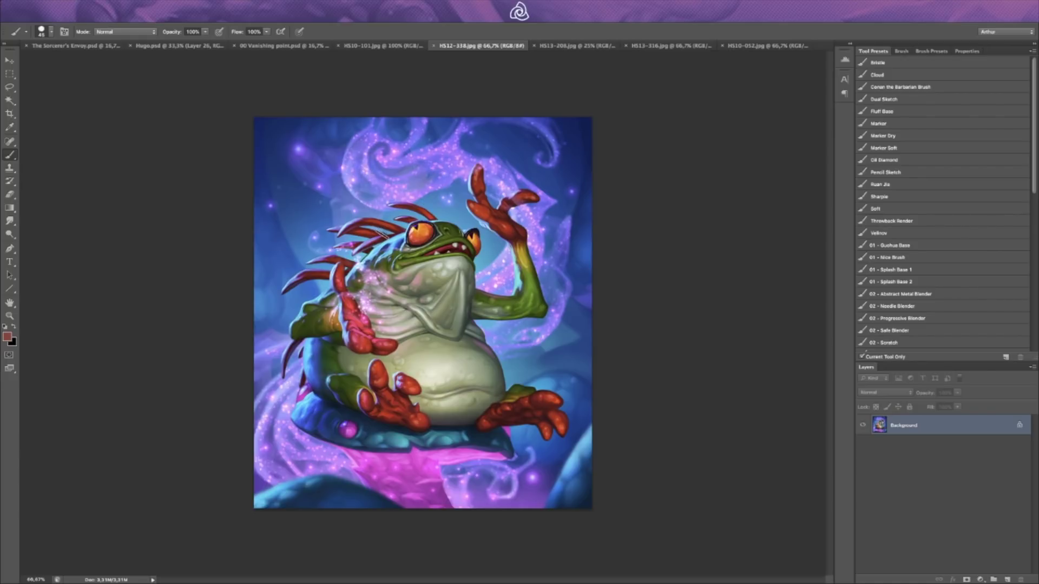
pyautogui.hotkey('ctrl', '+')
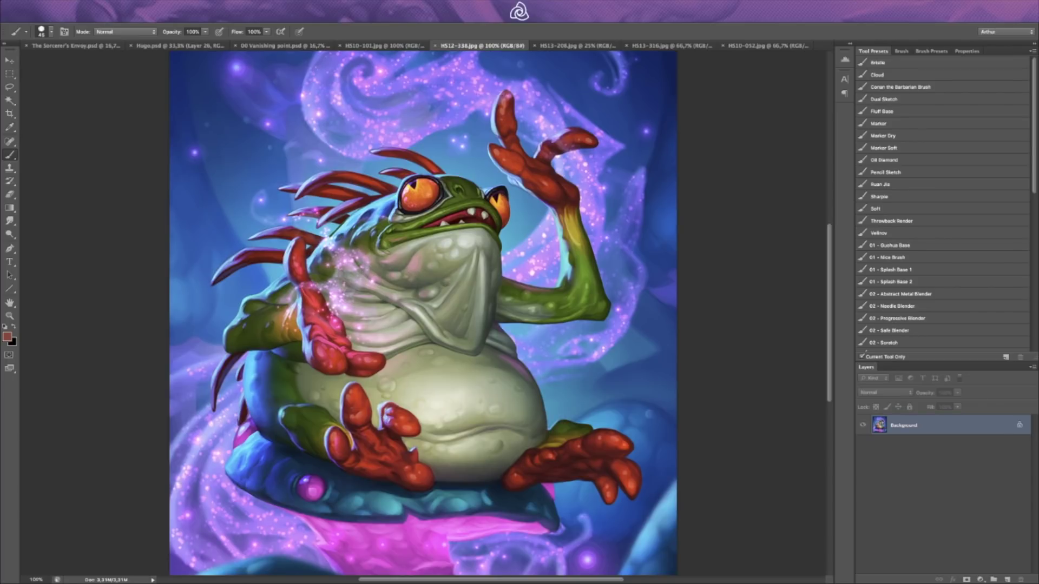
pyautogui.moveTo(365, 306); pyautogui.dragTo(388, 318)
pyautogui.click(381, 46)
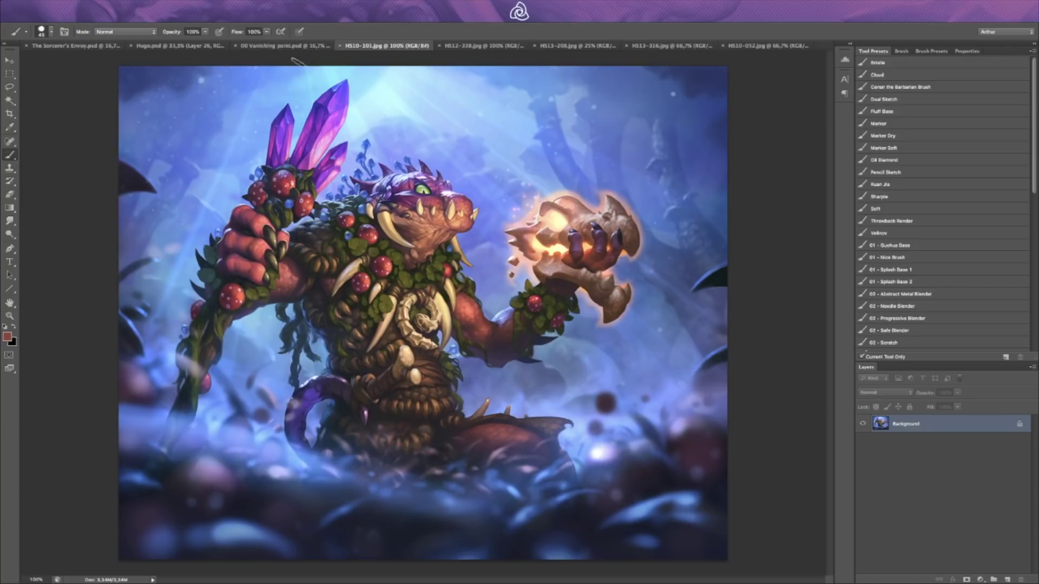
pyautogui.click(270, 47)
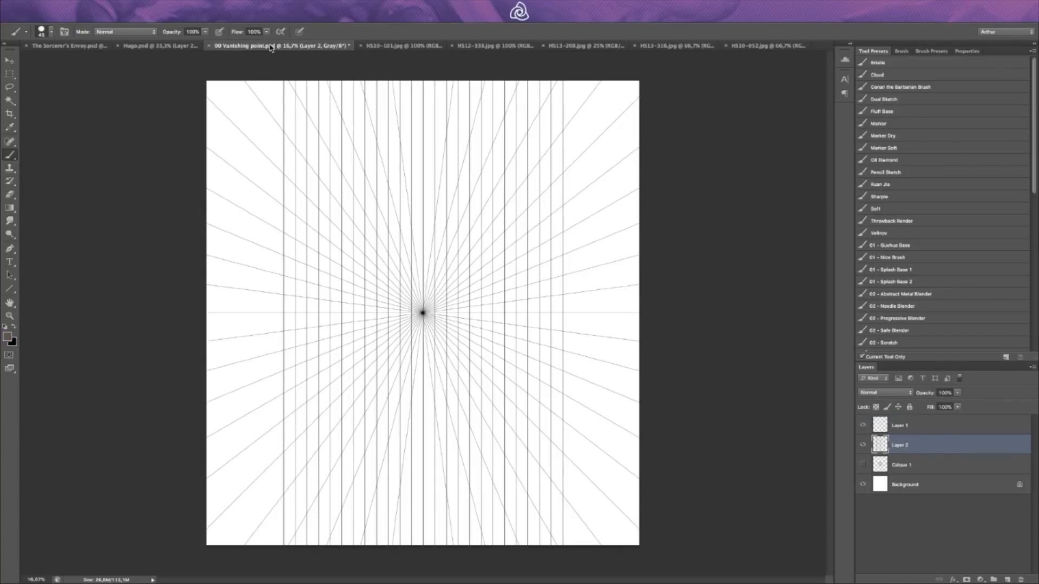
pyautogui.click(584, 46)
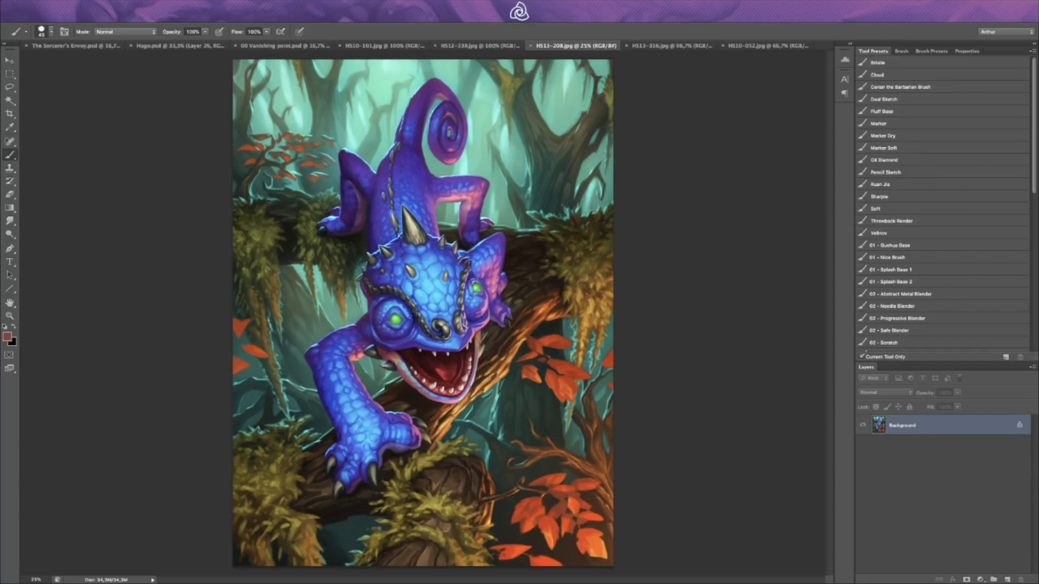
# Step: Switch back to Hugo.psd and touch up the larger wing with purple sampled from its border
pyautogui.click(177, 46)
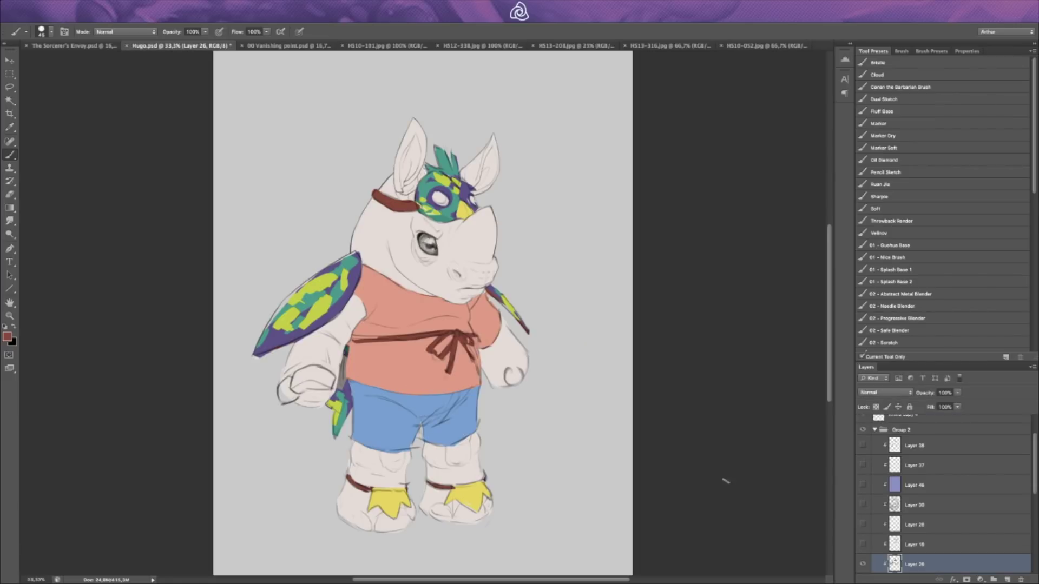
pyautogui.press('i')
pyautogui.click(273, 329)
pyautogui.press('b')
pyautogui.moveTo(281, 312); pyautogui.dragTo(269, 330)
# Step: Show the pink ear and face tint layer above Layer 26 and the red eye color on Layer 28
pyautogui.scroll(-2, 881, 557)
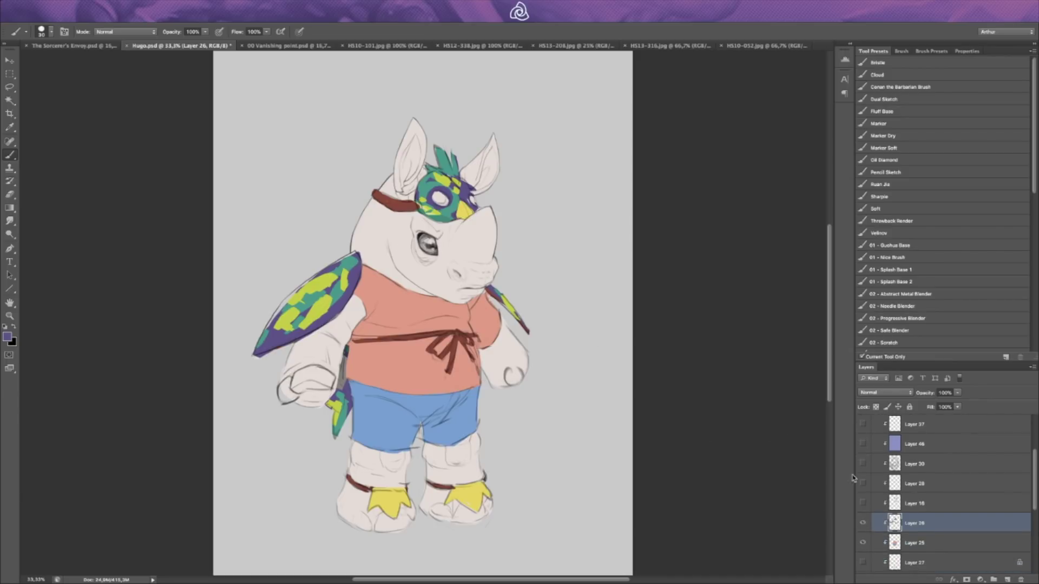
pyautogui.click(863, 505)
pyautogui.click(863, 504)
pyautogui.click(863, 505)
pyautogui.click(895, 504)
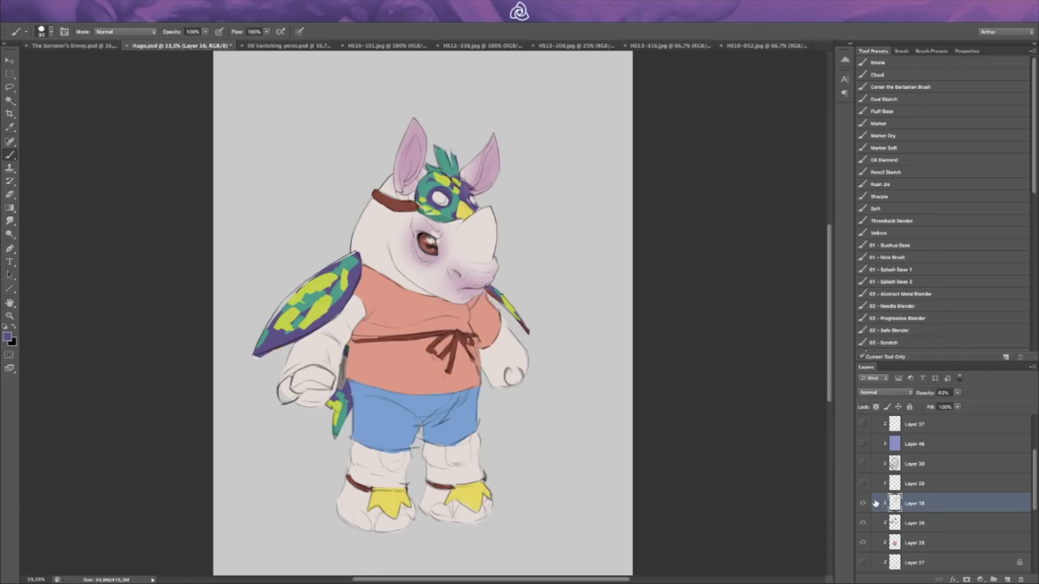
pyautogui.click(863, 483)
pyautogui.click(863, 484)
pyautogui.click(864, 484)
# Step: Select Layer 30, the Hard Light shading layer, and make it visible over the flat colors
pyautogui.click(863, 465)
pyautogui.click(863, 466)
pyautogui.click(863, 466)
pyautogui.click(887, 468)
pyautogui.hotkey('ctrl', '-')
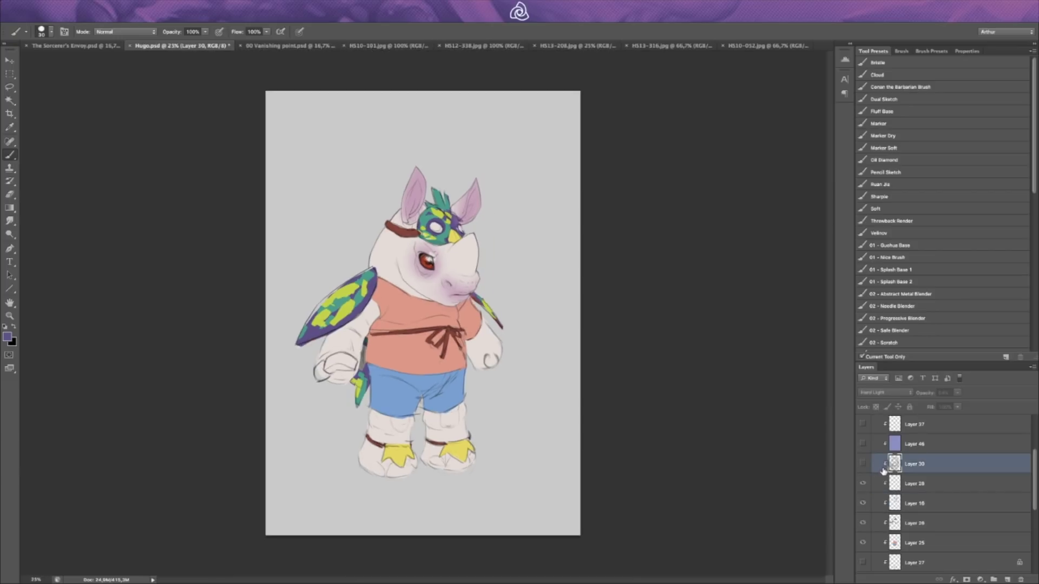
pyautogui.click(863, 464)
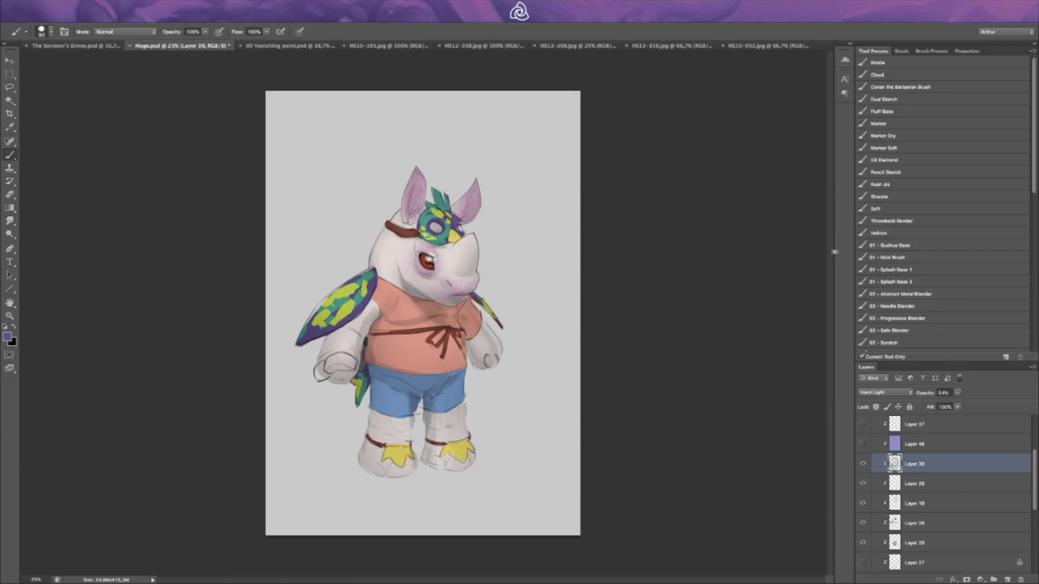
# Step: Show the Perspective grid layer and toggle the Layer 30 shading to compare the rhino with and without it
pyautogui.scroll(3, 885, 449)
pyautogui.click(863, 433)
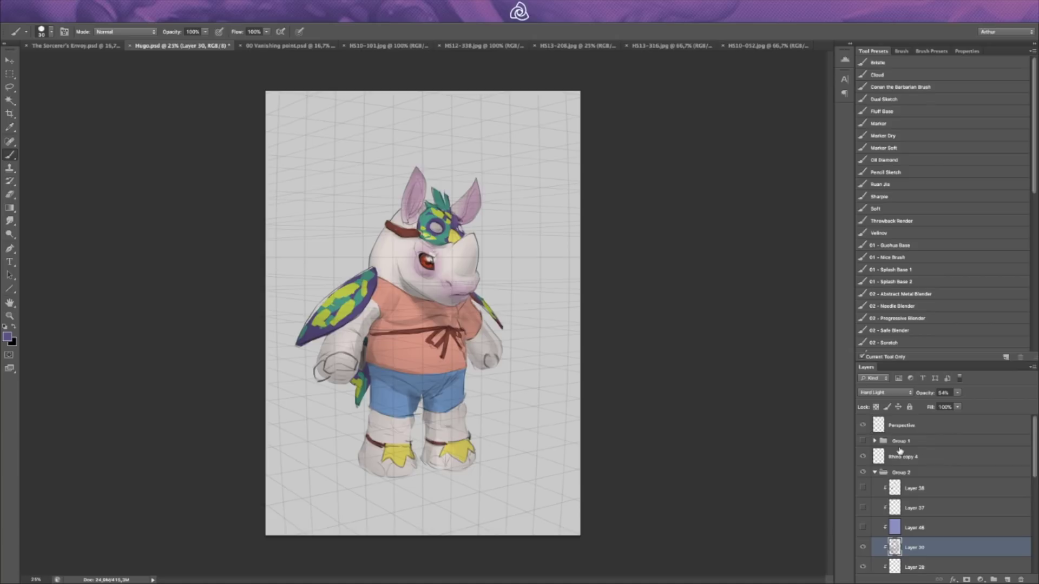
pyautogui.scroll(-1, 900, 454)
pyautogui.scroll(-1, 895, 467)
pyautogui.click(863, 518)
pyautogui.click(864, 517)
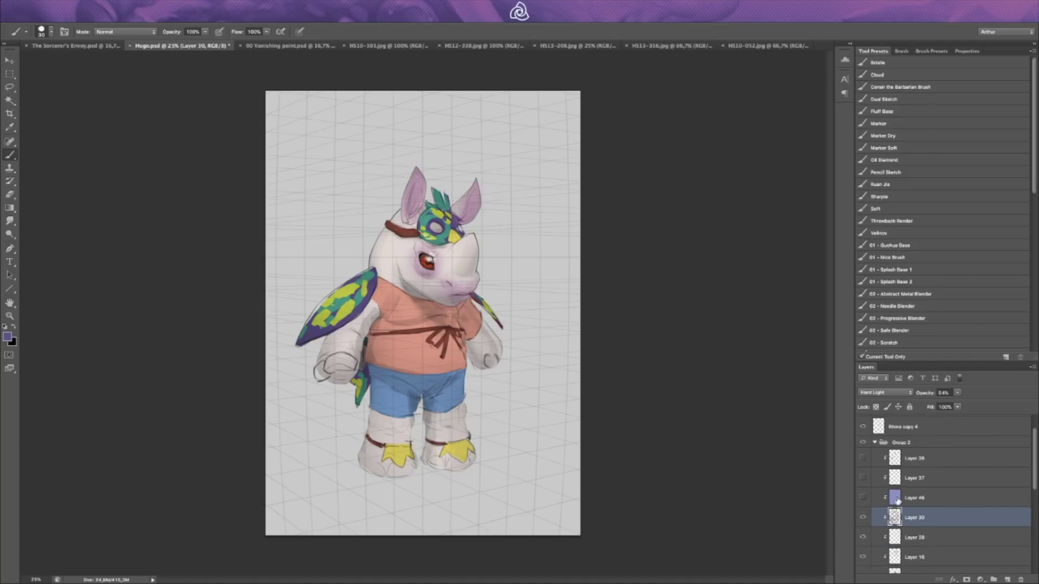
# Step: Choose the Soft brush, set the eyedropper to sample Current Layer only, and sample the shading on the rhino's horn
pyautogui.click(875, 208)
pyautogui.hotkey('ctrl', '+')
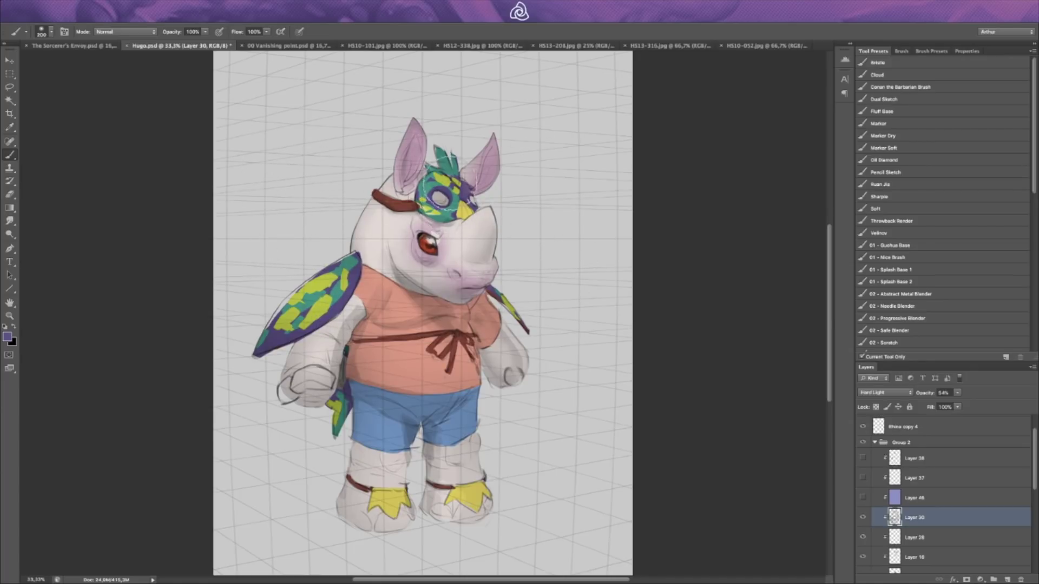
pyautogui.press('i')
pyautogui.press('b')
pyautogui.click(876, 210)
pyautogui.press('i')
pyautogui.click(488, 250)
pyautogui.click(184, 33)
pyautogui.click(178, 26)
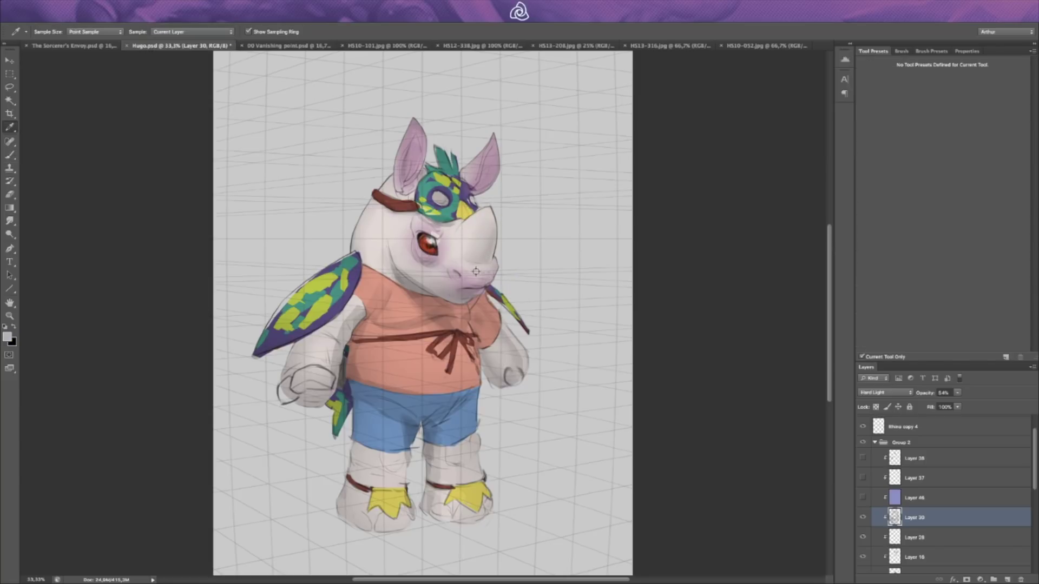
pyautogui.click(479, 265)
# Step: Reduce the brush size, add a new clipped layer above Layer 30 and paint a white highlight on the horn's tip
pyautogui.press('b')
pyautogui.press('[')
pyautogui.press('[')
pyautogui.press('[')
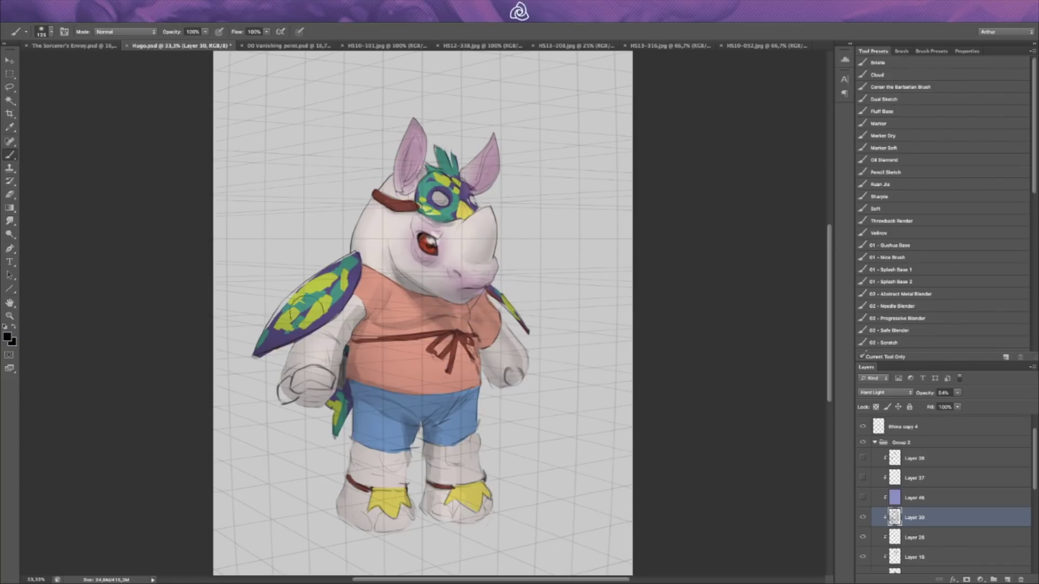
pyautogui.press('[')
pyautogui.press('[')
pyautogui.press('[')
pyautogui.press('[')
pyautogui.press('[')
pyautogui.press('[')
pyautogui.press('[')
pyautogui.press('[')
pyautogui.press('[')
pyautogui.hotkey('ctrl', '+')
pyautogui.scroll(3, 511, 184)
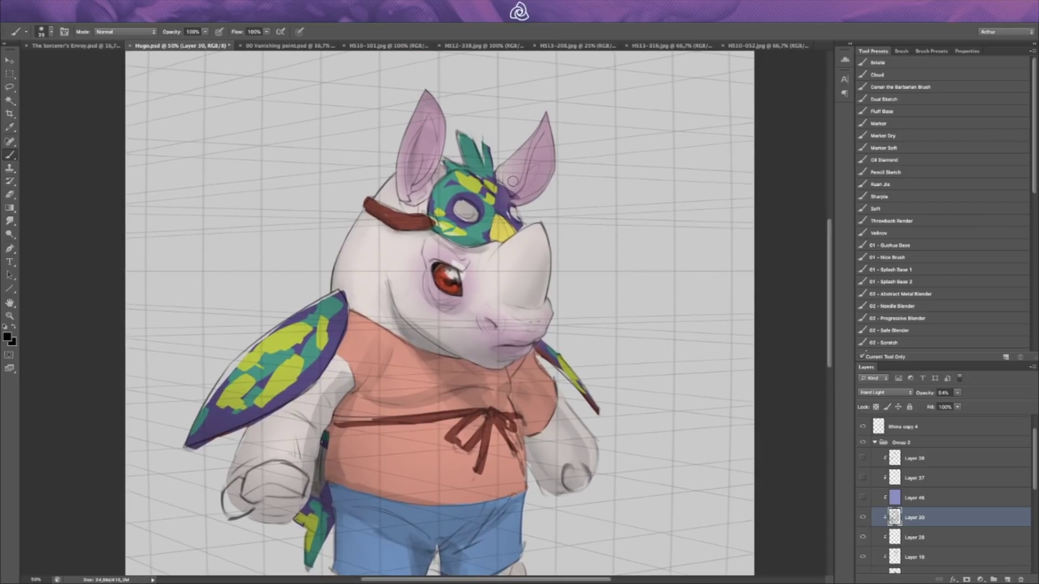
pyautogui.hotkey('ctrl', 'shift', 'n')
pyautogui.press('Return')
pyautogui.press('x')
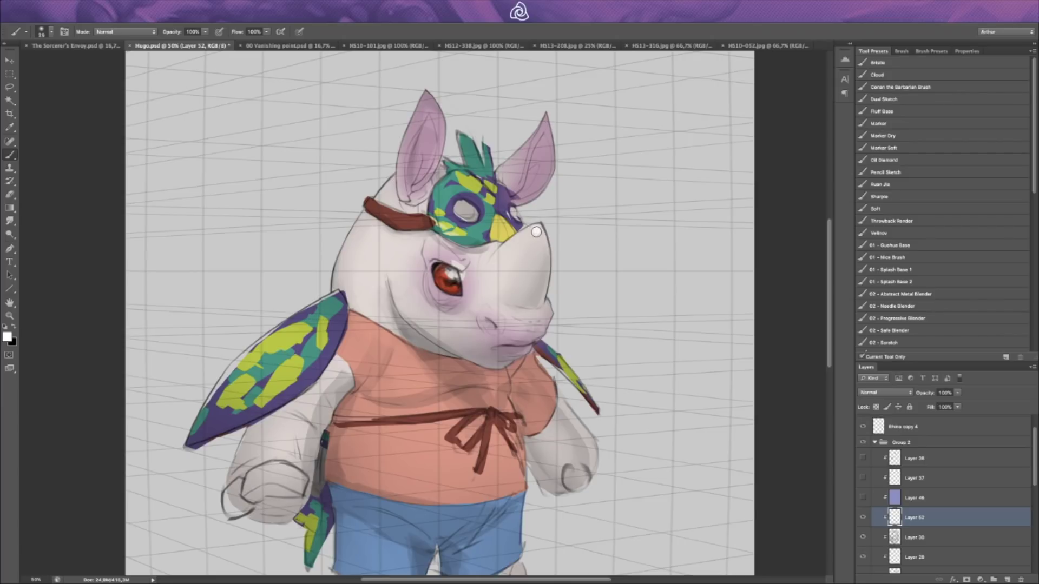
pyautogui.moveTo(536, 230); pyautogui.dragTo(533, 238)
pyautogui.press('[')
# Step: Toggle the lower clipped layers to find the rhino's pink skin tint, and delete that tint layer, Layer 16
pyautogui.scroll(-3, 869, 549)
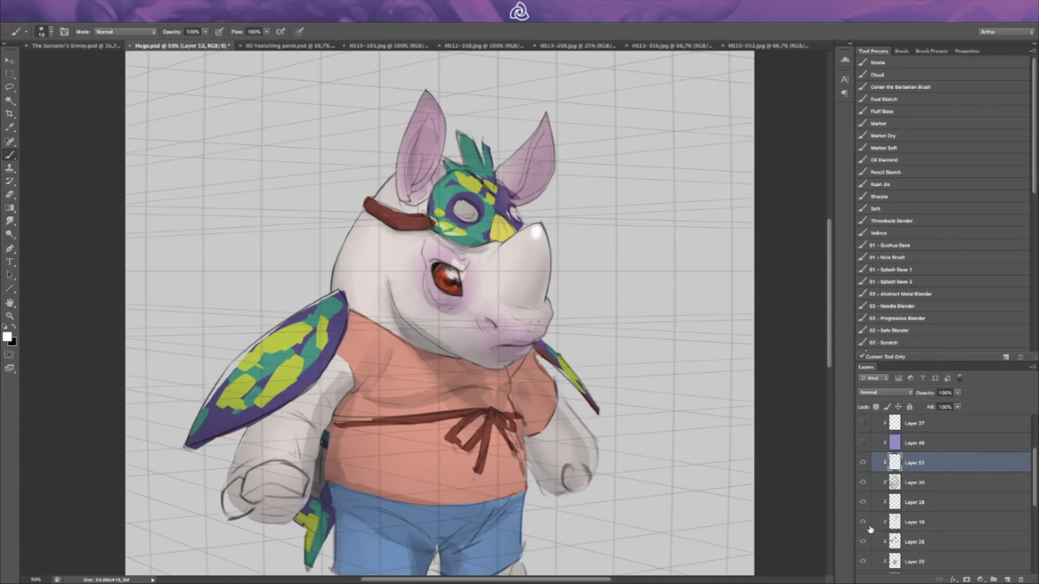
pyautogui.scroll(-3, 870, 550)
pyautogui.keyDown('alt'); pyautogui.click(862, 554); pyautogui.keyUp('alt')
pyautogui.keyDown('alt'); pyautogui.click(862, 553); pyautogui.keyUp('alt')
pyautogui.click(863, 497)
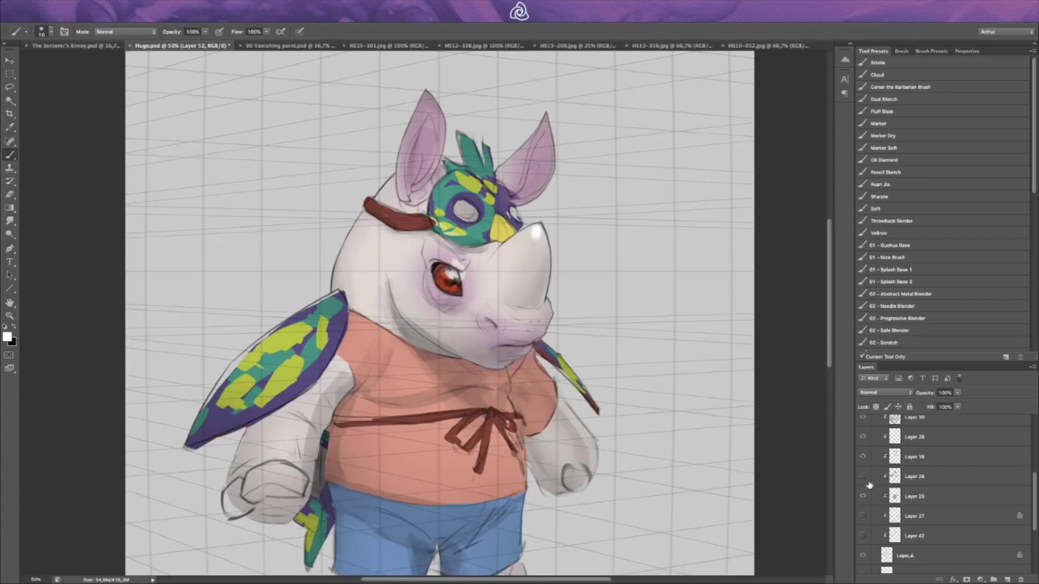
pyautogui.click(863, 457)
pyautogui.click(863, 458)
pyautogui.click(895, 457)
pyautogui.press('Delete')
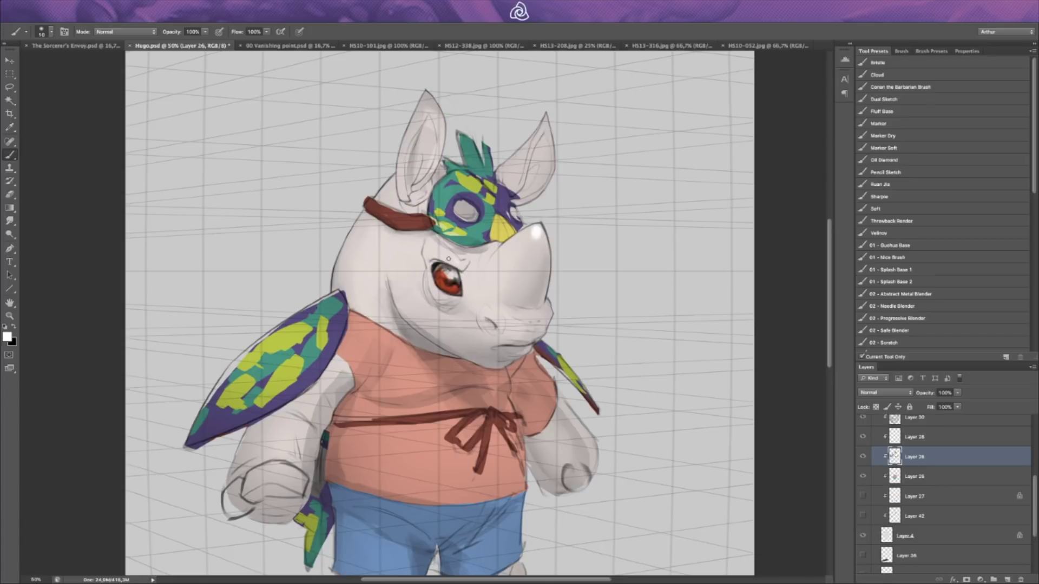
# Step: Select Layer 52, paint a white highlight on the upper tip of the wing, and soften the highlights with the eraser
pyautogui.scroll(4, 871, 514)
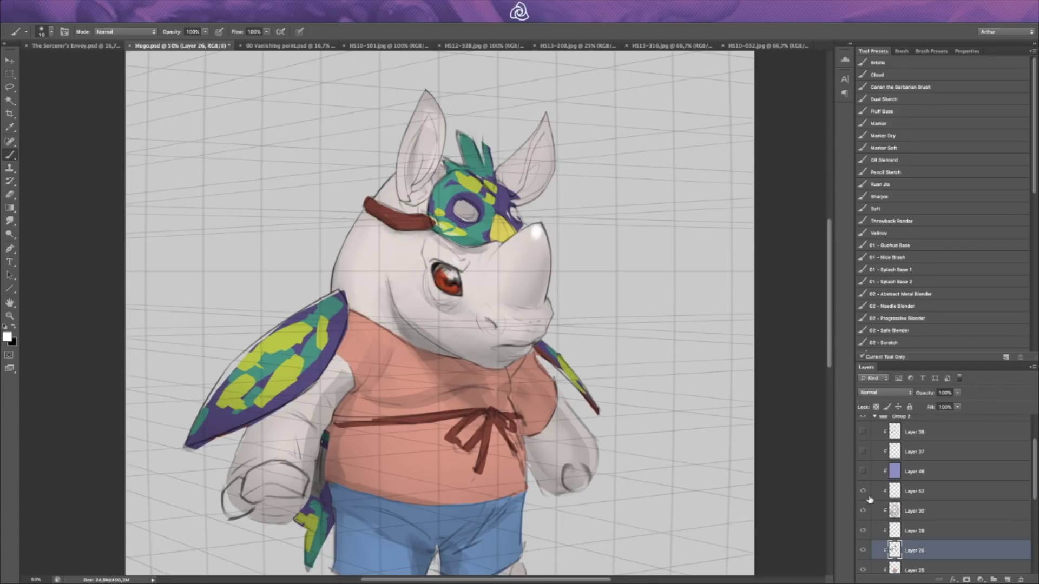
pyautogui.click(864, 521)
pyautogui.click(864, 520)
pyautogui.click(863, 482)
pyautogui.click(908, 485)
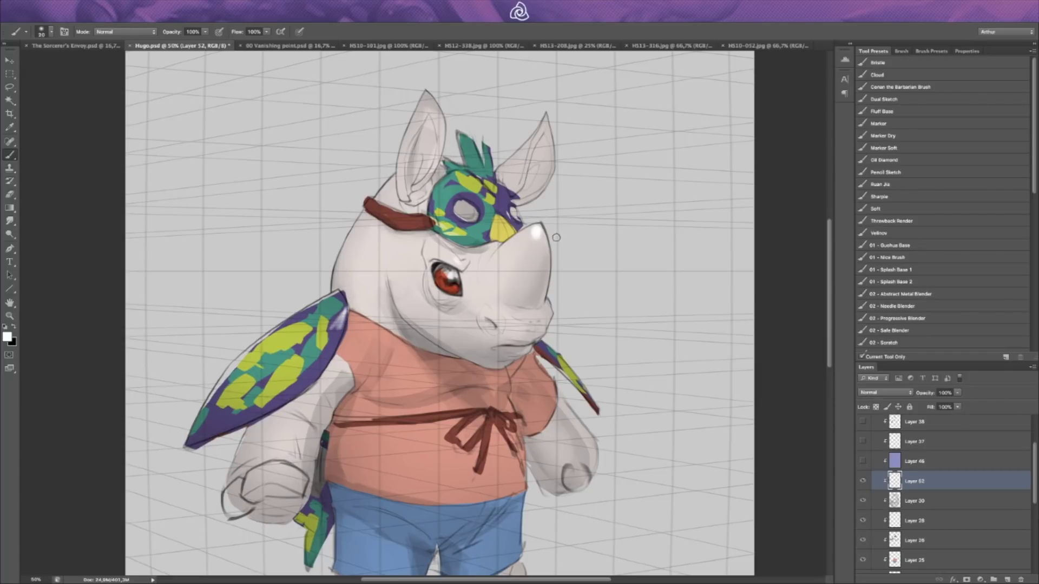
pyautogui.press('e')
pyautogui.press('[')
pyautogui.press('[')
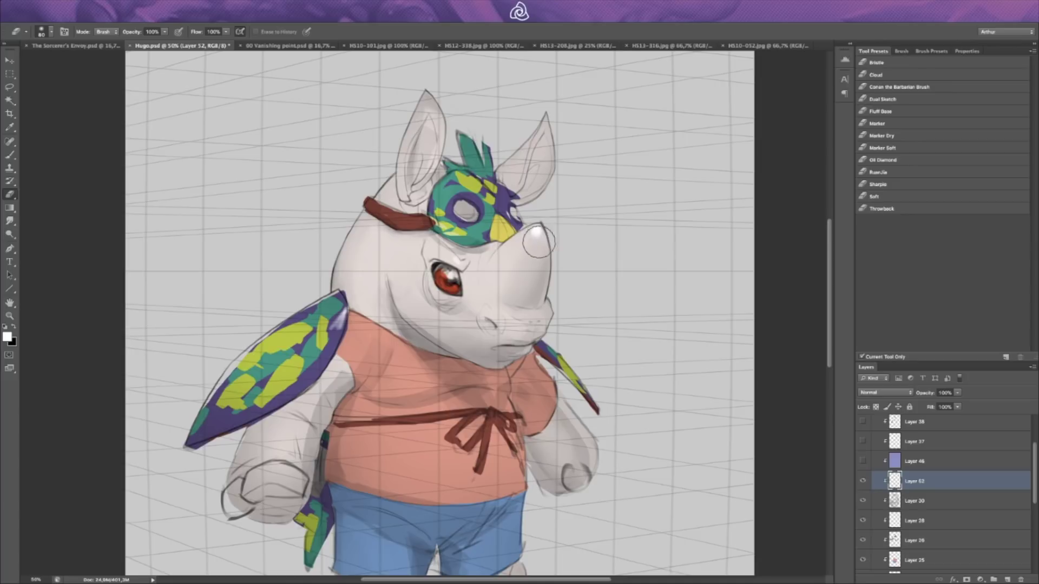
pyautogui.press('b')
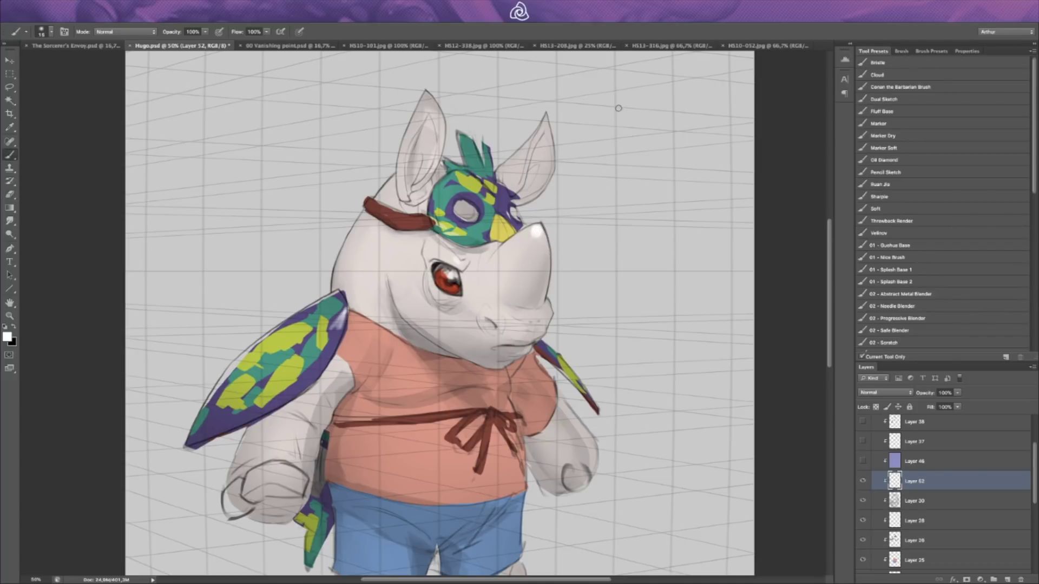
# Step: Release Layer 52 from its clipping mask and draw five white downward arrows around the rhino's head to mark top lighting
pyautogui.hotkey('ctrl', 'alt', 'g')
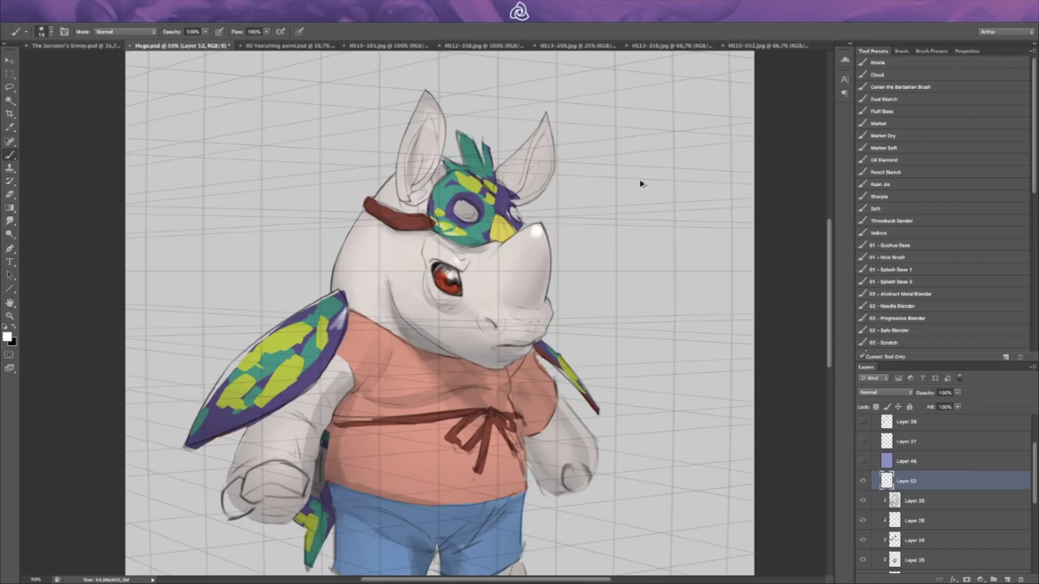
pyautogui.moveTo(617, 70)
pyautogui.mouseDown()
pyautogui.moveTo(617, 161)
pyautogui.moveTo(625, 154)
pyautogui.mouseUp()
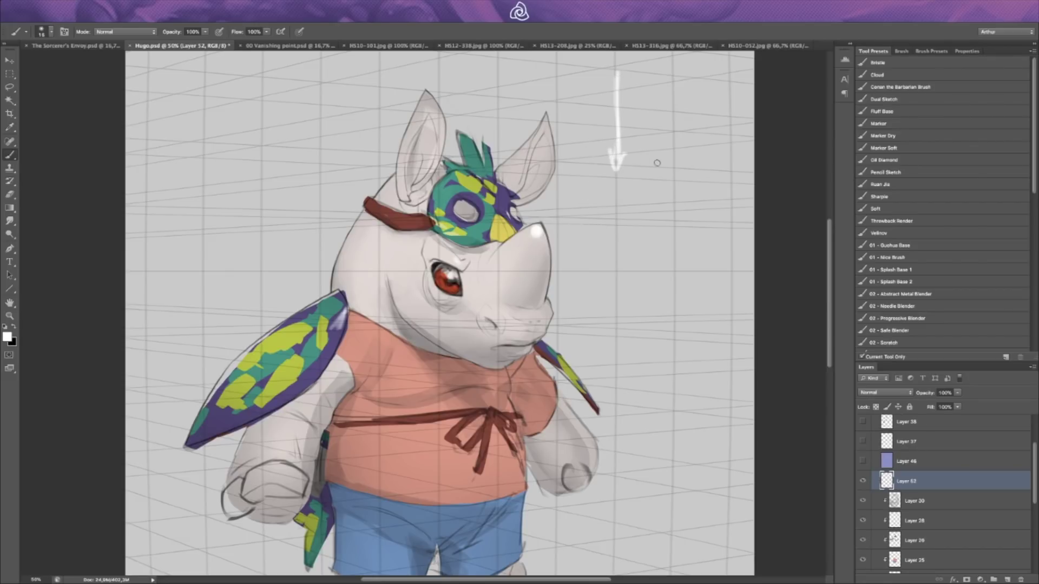
pyautogui.moveTo(681, 79); pyautogui.dragTo(681, 176)
pyautogui.moveTo(668, 151)
pyautogui.mouseDown()
pyautogui.moveTo(677, 179)
pyautogui.moveTo(687, 170)
pyautogui.mouseUp()
pyautogui.moveTo(254, 76); pyautogui.dragTo(257, 181)
pyautogui.moveTo(245, 155); pyautogui.dragTo(266, 168)
pyautogui.moveTo(322, 66); pyautogui.dragTo(324, 162)
pyautogui.moveTo(314, 129); pyautogui.dragTo(325, 165)
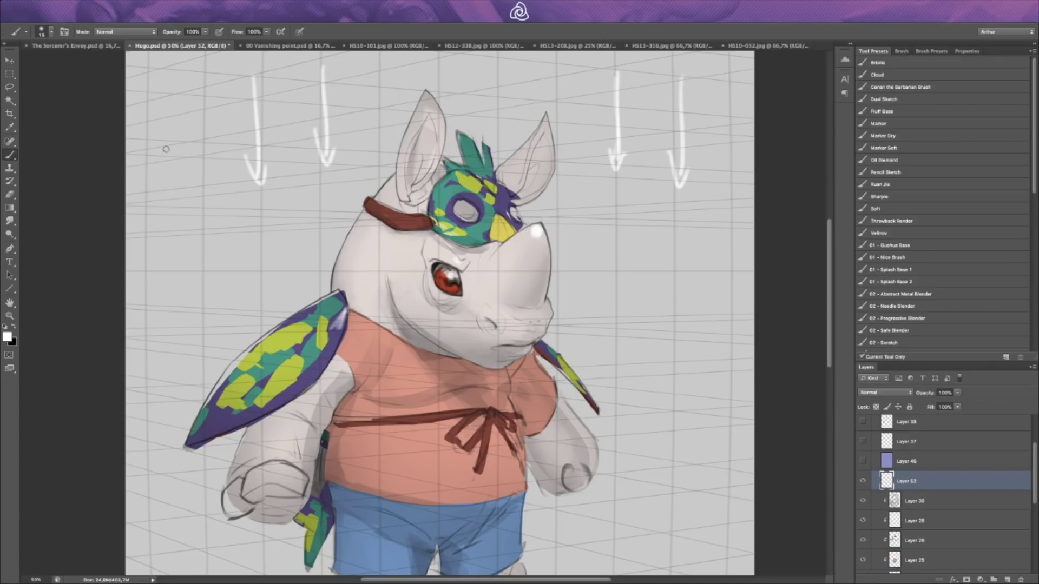
pyautogui.moveTo(191, 120); pyautogui.dragTo(195, 250)
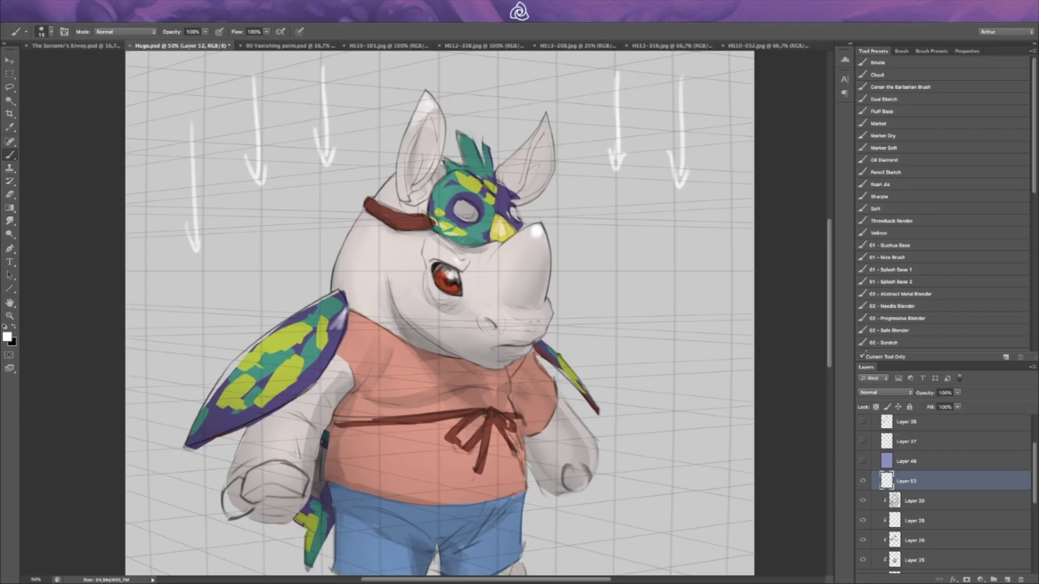
# Step: Select the Hard Light shading layer, Layer 30, and paint black shading along the rhino's cheek fold and jaw
pyautogui.click(883, 507)
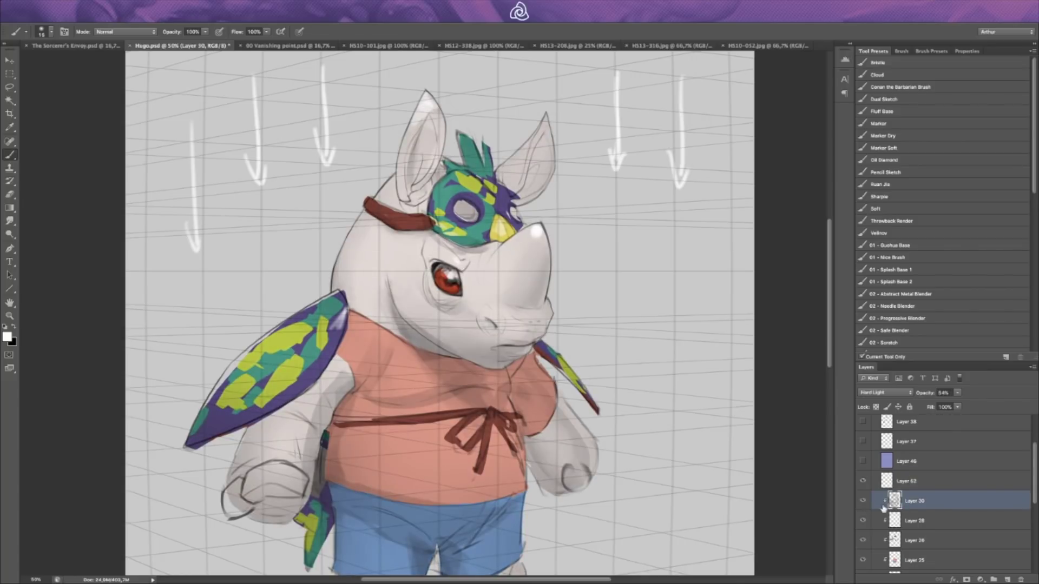
pyautogui.press('x')
pyautogui.moveTo(387, 285)
pyautogui.mouseDown()
pyautogui.moveTo(390, 319)
pyautogui.moveTo(442, 351)
pyautogui.moveTo(460, 373)
pyautogui.moveTo(417, 338)
pyautogui.moveTo(465, 387)
pyautogui.moveTo(442, 358)
pyautogui.mouseUp()
pyautogui.press(']')
pyautogui.press(']')
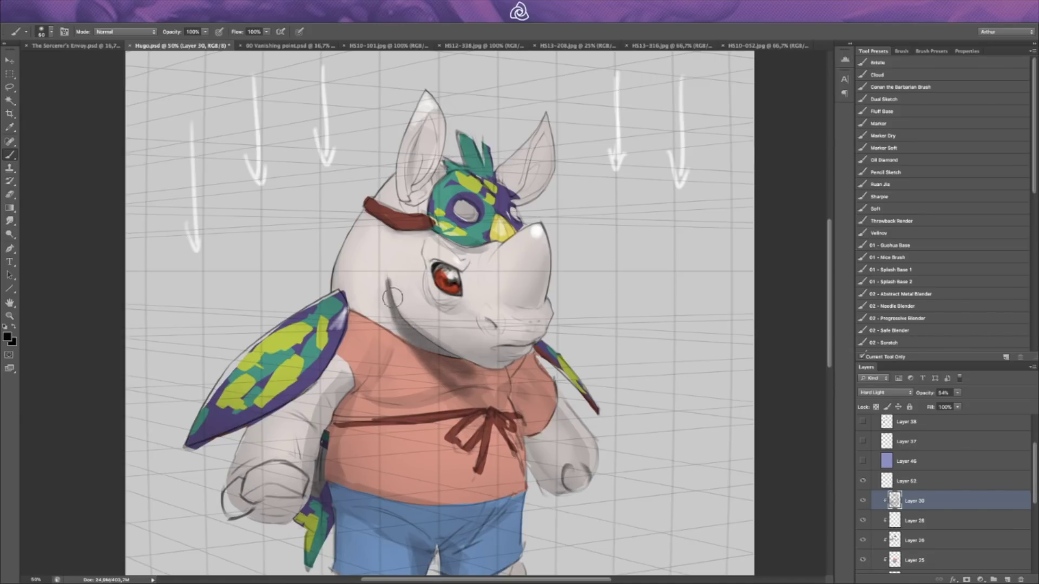
# Step: Build up and blend the cheek and lower-jaw shading by alternating a larger soft brush with the eraser
pyautogui.press('e')
pyautogui.press('b')
pyautogui.press('e')
pyautogui.press('b')
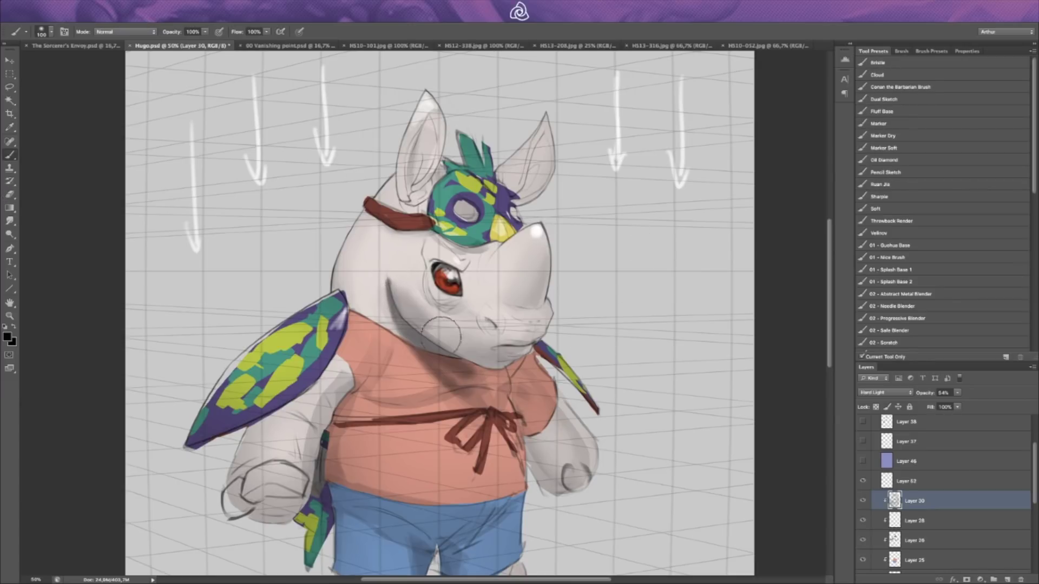
pyautogui.press('e')
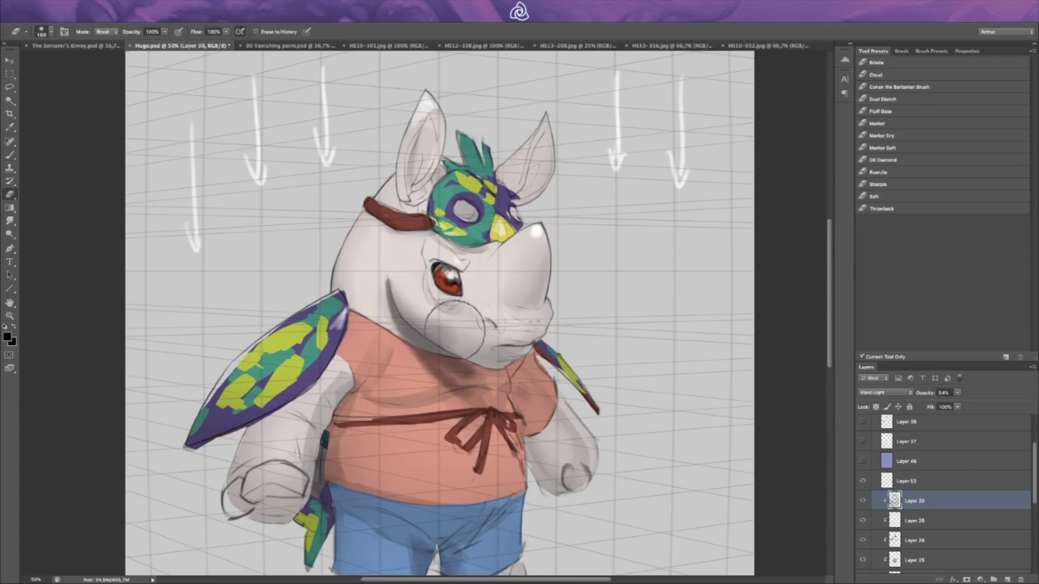
pyautogui.press('b')
pyautogui.press('e')
pyautogui.press(']')
pyautogui.press('b')
pyautogui.press('e')
pyautogui.press('b')
pyautogui.press('e')
pyautogui.press('b')
# Step: Shade the nostril and mouth area with a smaller black brush and soften the edges with the eraser
pyautogui.press('[')
pyautogui.press('[')
pyautogui.press('[')
pyautogui.press('[')
pyautogui.press('[')
pyautogui.press('[')
pyautogui.press('[')
pyautogui.moveTo(486, 322); pyautogui.dragTo(489, 324)
pyautogui.press('e')
pyautogui.press('b')
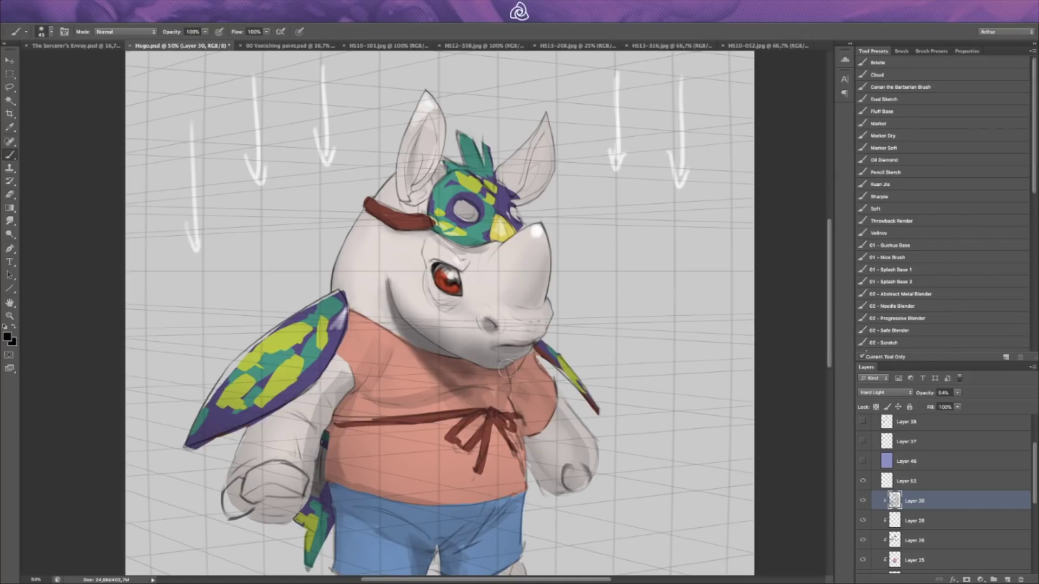
# Step: Paint the head's cast shadow on the shirt collar beneath the chin
pyautogui.press('e')
pyautogui.press('b')
pyautogui.moveTo(440, 337)
pyautogui.mouseDown()
pyautogui.moveTo(478, 393)
pyautogui.moveTo(522, 380)
pyautogui.moveTo(476, 373)
pyautogui.mouseUp()
pyautogui.press(']')
# Step: Paint the wing's cast shadow on the upper arm and shade the forearm, softening the edges with the eraser
pyautogui.hotkey('ctrl', '-')
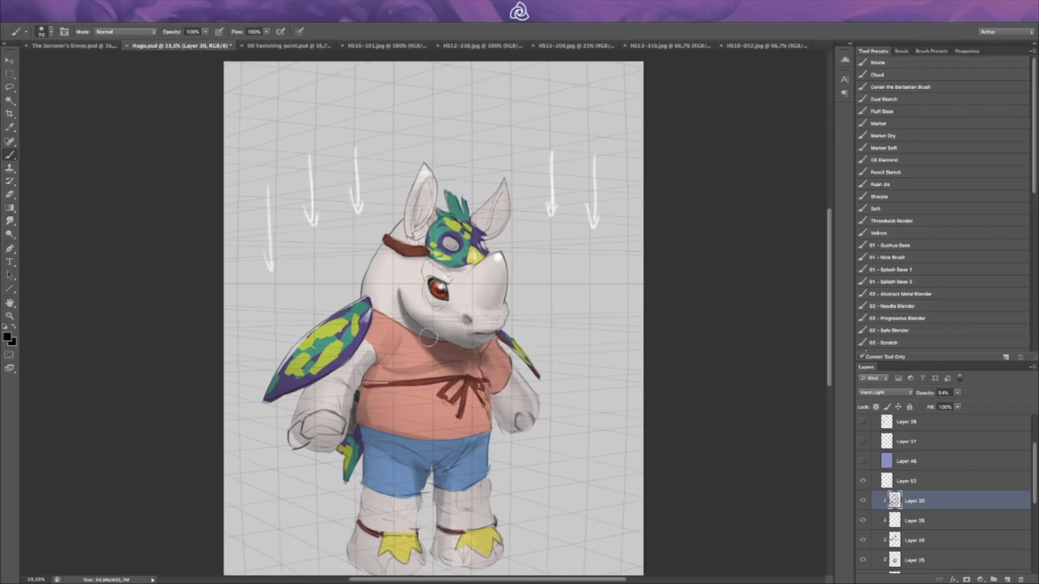
pyautogui.moveTo(350, 370)
pyautogui.mouseDown()
pyautogui.moveTo(303, 398)
pyautogui.moveTo(359, 355)
pyautogui.moveTo(368, 321)
pyautogui.moveTo(358, 355)
pyautogui.moveTo(309, 394)
pyautogui.moveTo(349, 372)
pyautogui.mouseUp()
pyautogui.press('e')
pyautogui.press('[')
pyautogui.press('[')
pyautogui.press('[')
pyautogui.press('[')
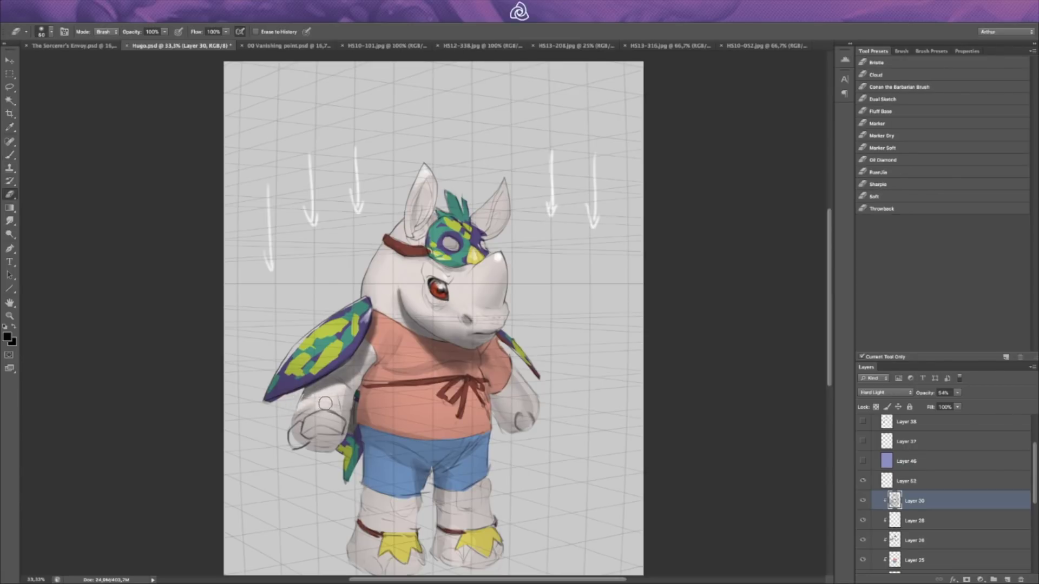
pyautogui.press('b')
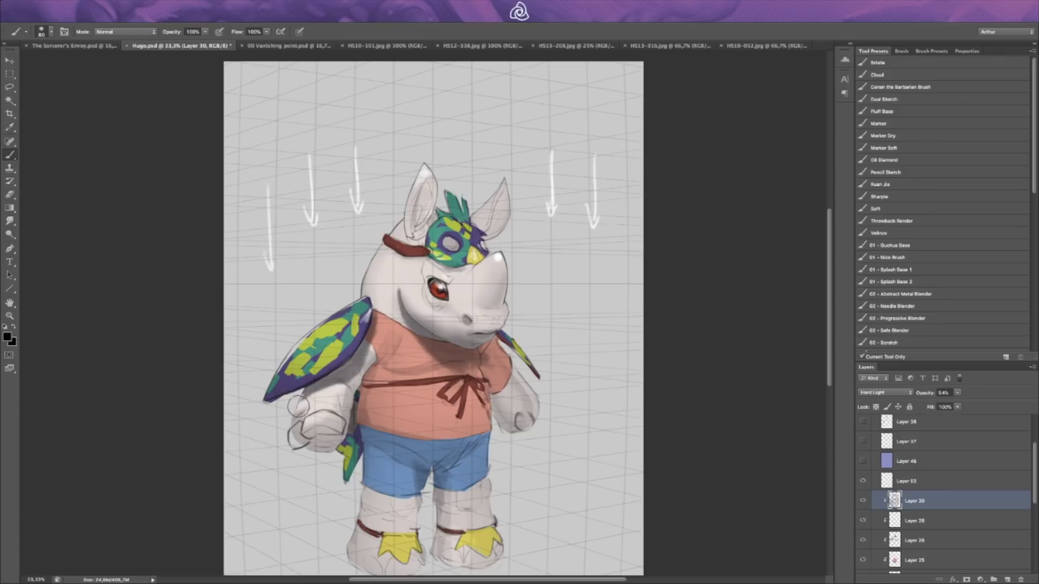
pyautogui.press('e')
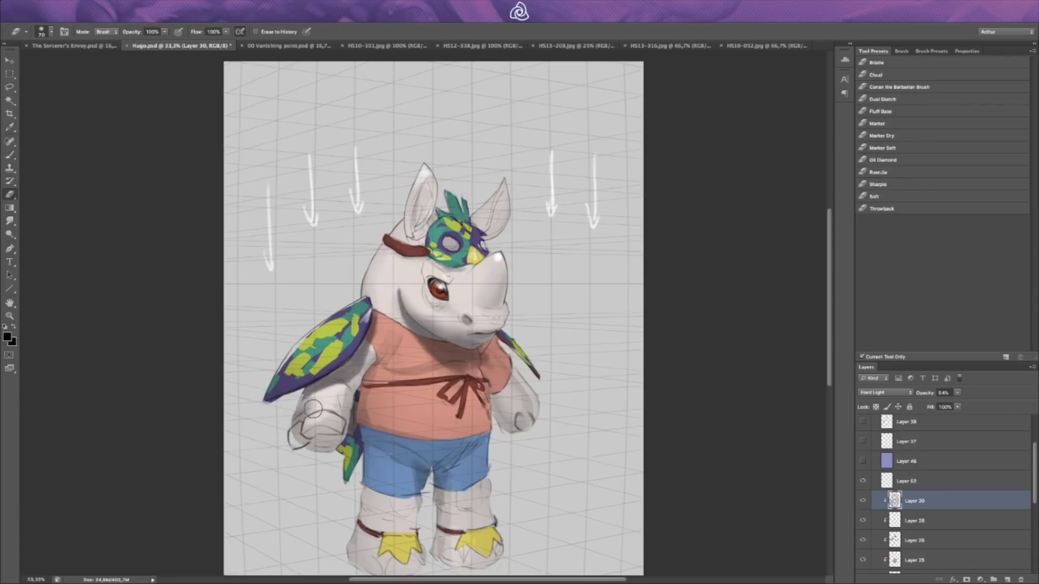
pyautogui.press('b')
pyautogui.press('[')
pyautogui.press('[')
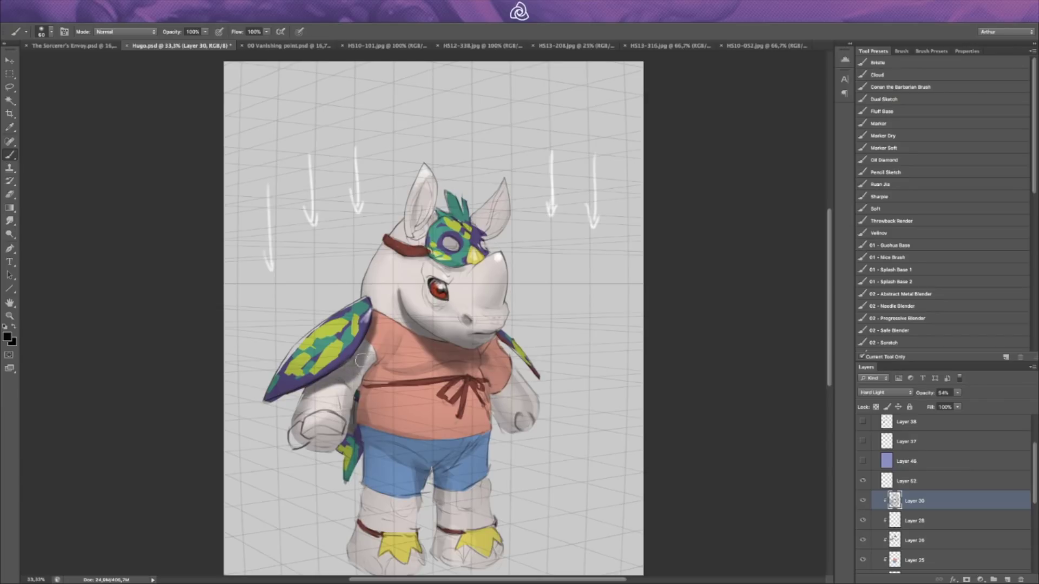
# Step: Shade the side of the shirt beside the arm with a larger soft brush and soften it with a very large eraser
pyautogui.press(']')
pyautogui.press(']')
pyautogui.press(']')
pyautogui.press(']')
pyautogui.press(']')
pyautogui.press(']')
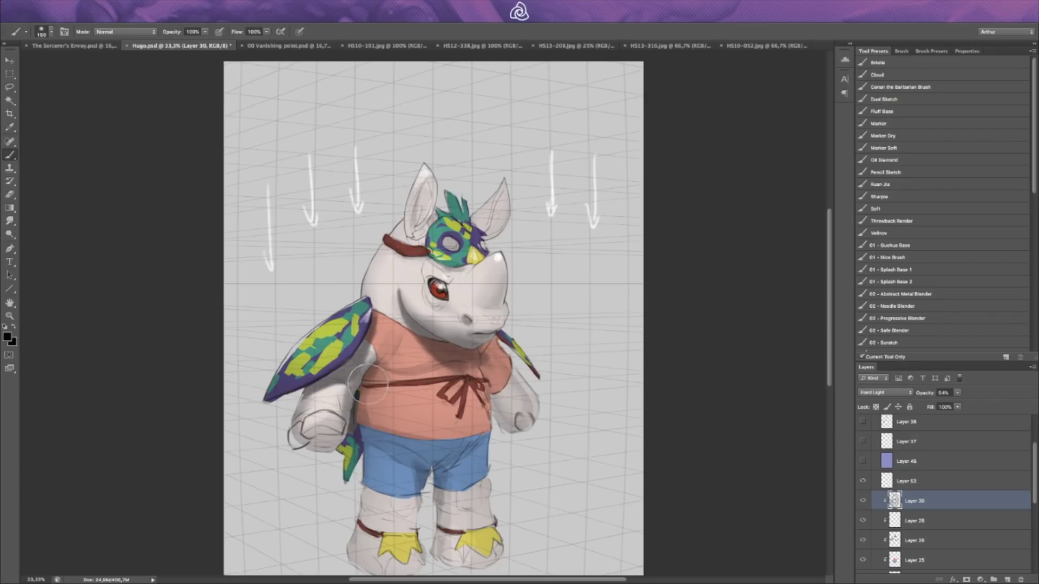
pyautogui.press('e')
pyautogui.press(']')
pyautogui.press(']')
pyautogui.press(']')
pyautogui.press(']')
pyautogui.press(']')
pyautogui.press(']')
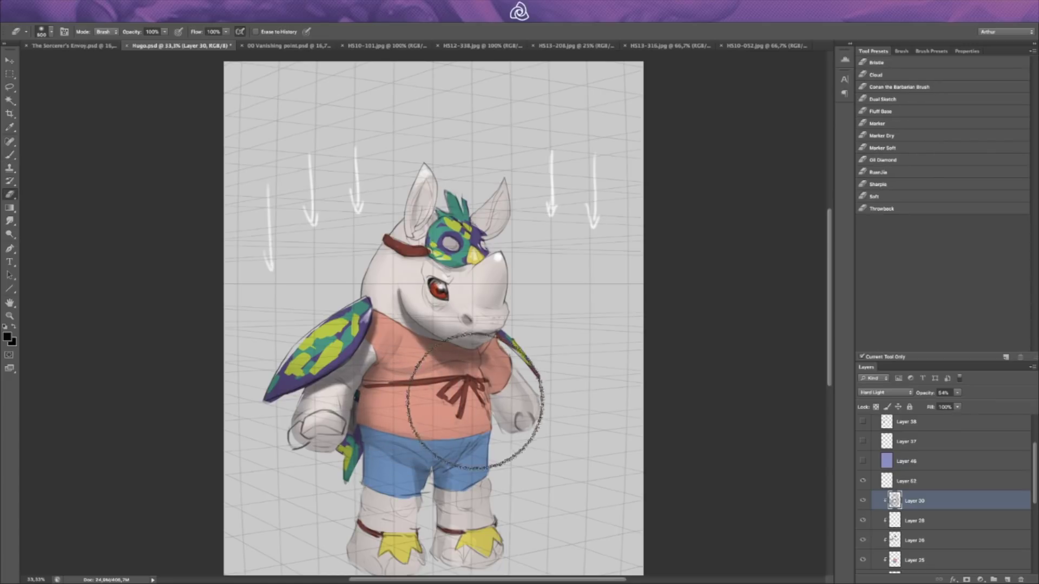
# Step: Darken the lower shirt and the shorts with broad soft shading and lighten it with the eraser to round the belly
pyautogui.press('b')
pyautogui.press(']')
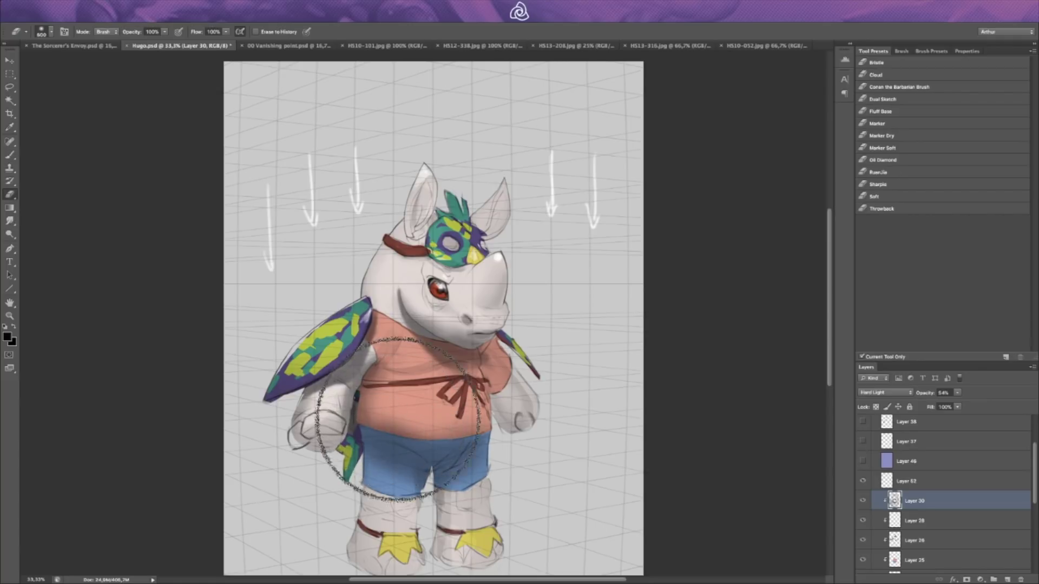
pyautogui.press(']')
pyautogui.press('e')
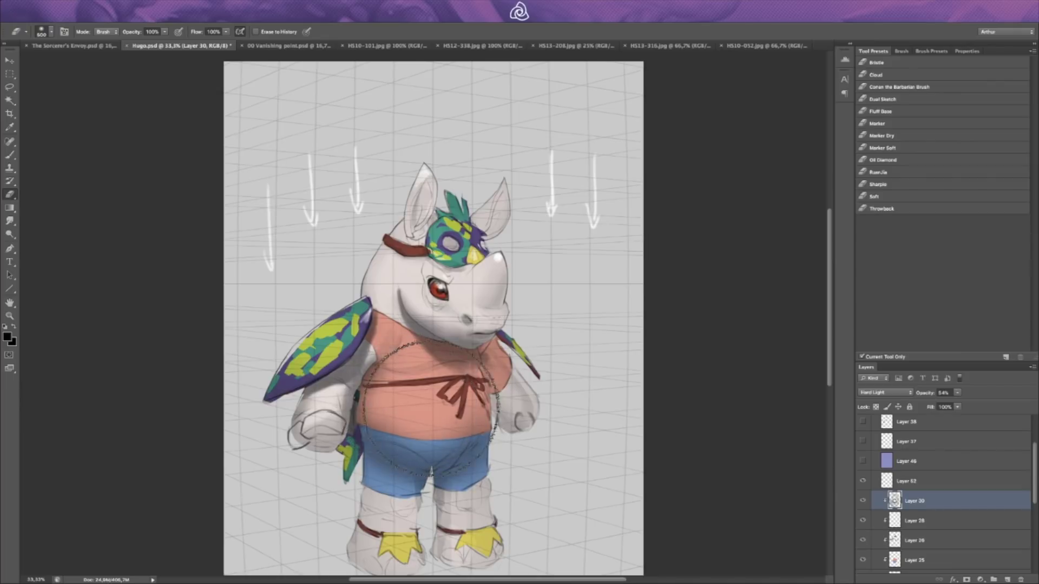
pyautogui.press('b')
pyautogui.press('e')
pyautogui.press('[')
pyautogui.press('[')
pyautogui.press('[')
pyautogui.press('[')
pyautogui.press('[')
pyautogui.press('[')
pyautogui.press('[')
pyautogui.press('[')
pyautogui.moveTo(397, 486); pyautogui.dragTo(370, 494)
# Step: Paint cast shadows with a small brush on both legs just below the hems of the shorts
pyautogui.press('b')
pyautogui.press('[')
pyautogui.press('[')
pyautogui.press('[')
pyautogui.press('[')
pyautogui.press('[')
pyautogui.press('[')
pyautogui.press('[')
pyautogui.press('[')
pyautogui.press('[')
pyautogui.press('[')
pyautogui.press('[')
pyautogui.press('[')
pyautogui.press('[')
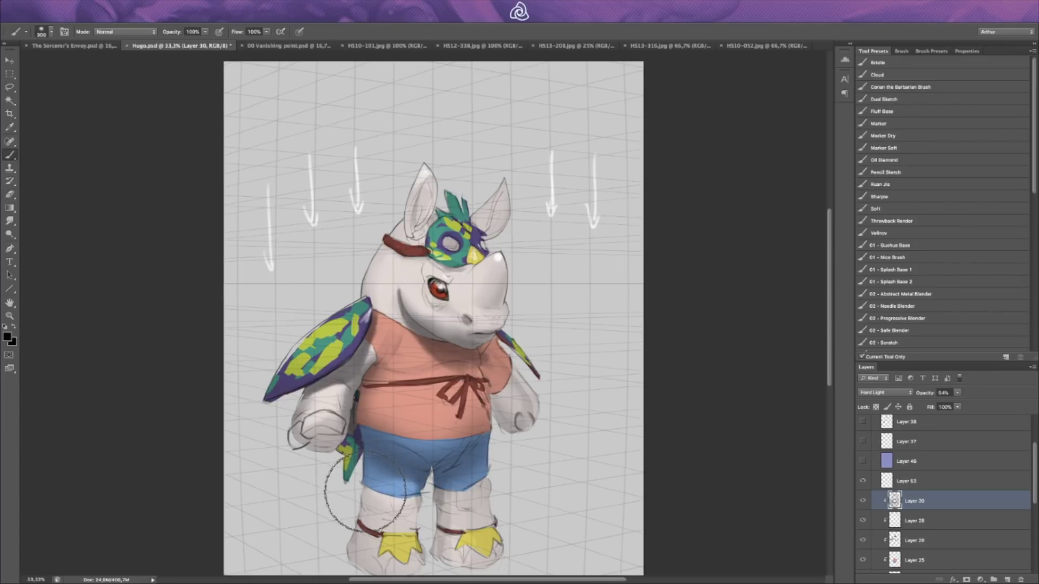
pyautogui.moveTo(373, 492)
pyautogui.mouseDown()
pyautogui.moveTo(412, 496)
pyautogui.moveTo(417, 510)
pyautogui.moveTo(364, 489)
pyautogui.mouseUp()
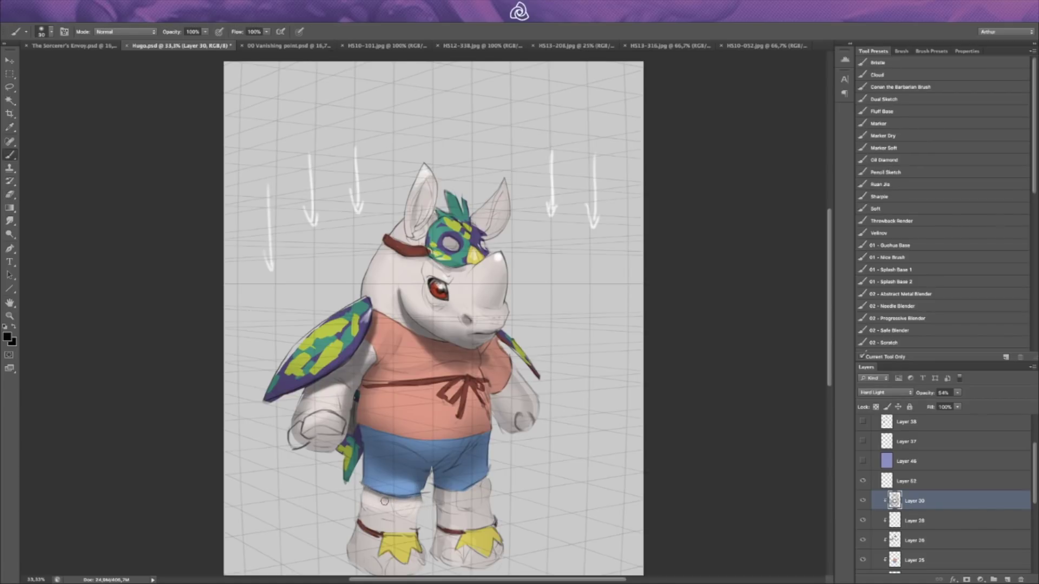
pyautogui.moveTo(436, 491)
pyautogui.mouseDown()
pyautogui.moveTo(480, 490)
pyautogui.moveTo(435, 492)
pyautogui.moveTo(469, 493)
pyautogui.moveTo(453, 500)
pyautogui.moveTo(477, 490)
pyautogui.mouseUp()
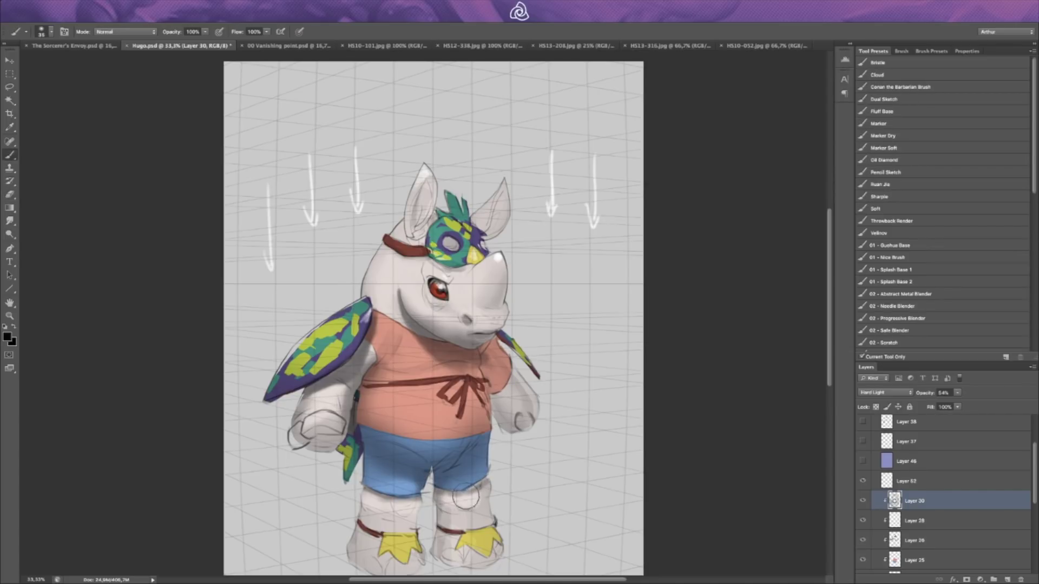
# Step: Soften the leg and foot shading with a larger eraser and return to the brush for the feet
pyautogui.press('e')
pyautogui.press(']')
pyautogui.press(']')
pyautogui.press(']')
pyautogui.press(']')
pyautogui.press(']')
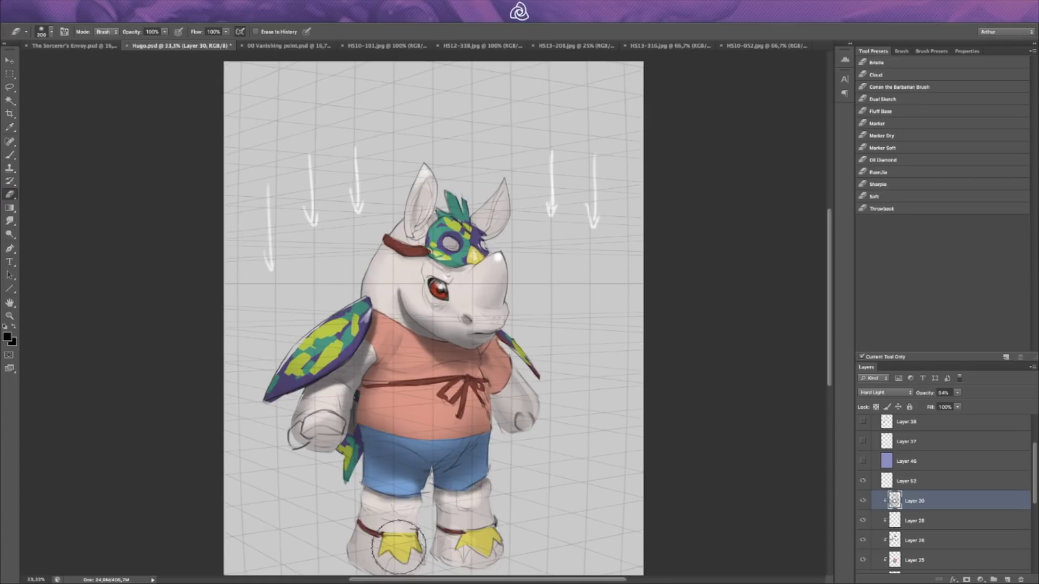
pyautogui.press('b')
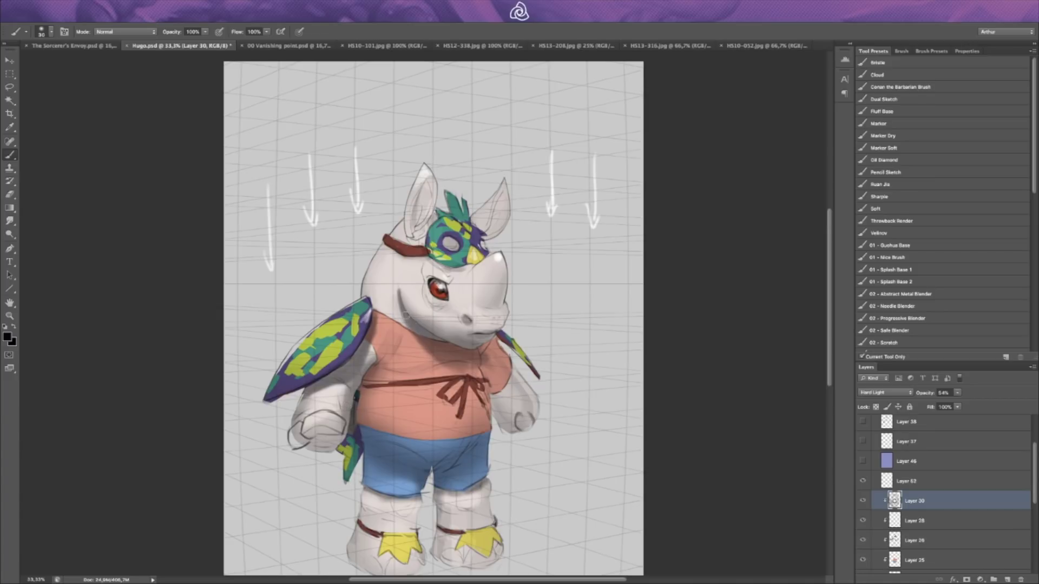
# Step: Reduce the eraser size and clean up the shading on the head behind the cheek fold
pyautogui.press('e')
pyautogui.press('[')
pyautogui.press('[')
pyautogui.press('[')
pyautogui.press('[')
pyautogui.press('[')
pyautogui.press('[')
pyautogui.press('[')
pyautogui.press('[')
pyautogui.press('[')
pyautogui.press('[')
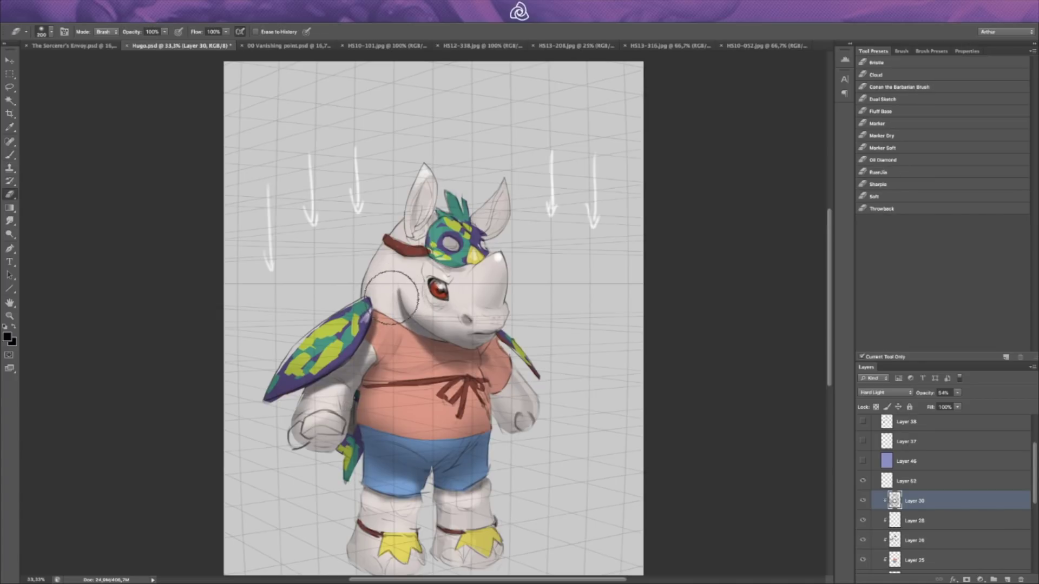
pyautogui.press('[')
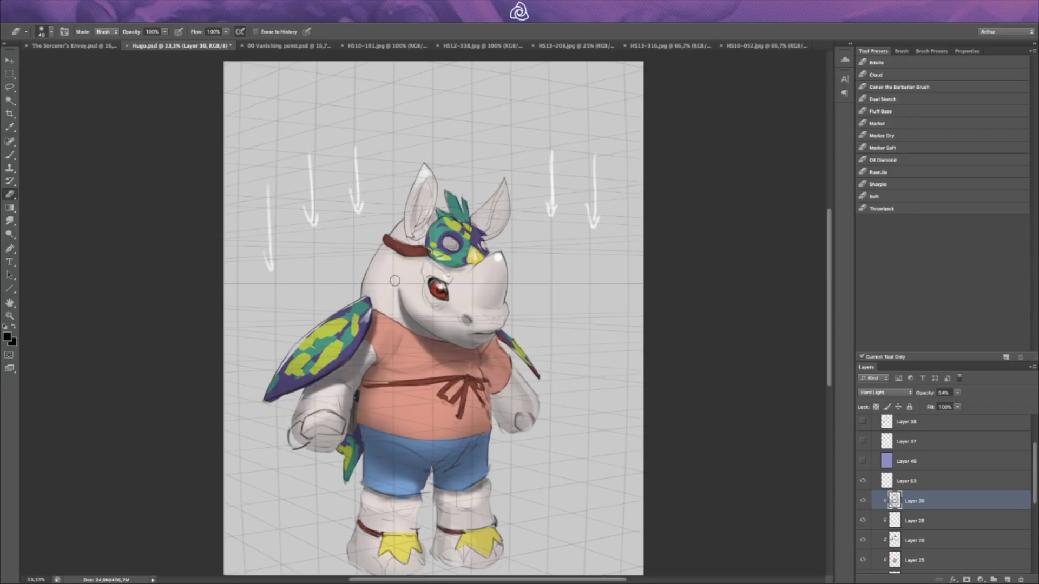
pyautogui.press(']')
# Step: Paint a soft shadow on the head beneath the brown mask strap and refine it with the eraser
pyautogui.press('b')
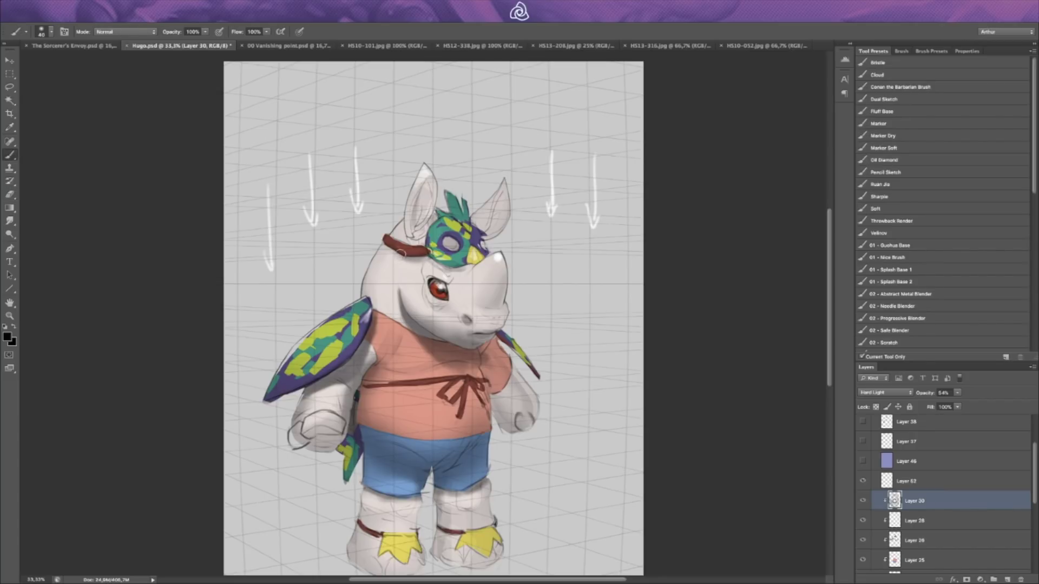
pyautogui.press('e')
pyautogui.press('b')
pyautogui.press('e')
pyautogui.press('b')
pyautogui.press('e')
pyautogui.press('r')
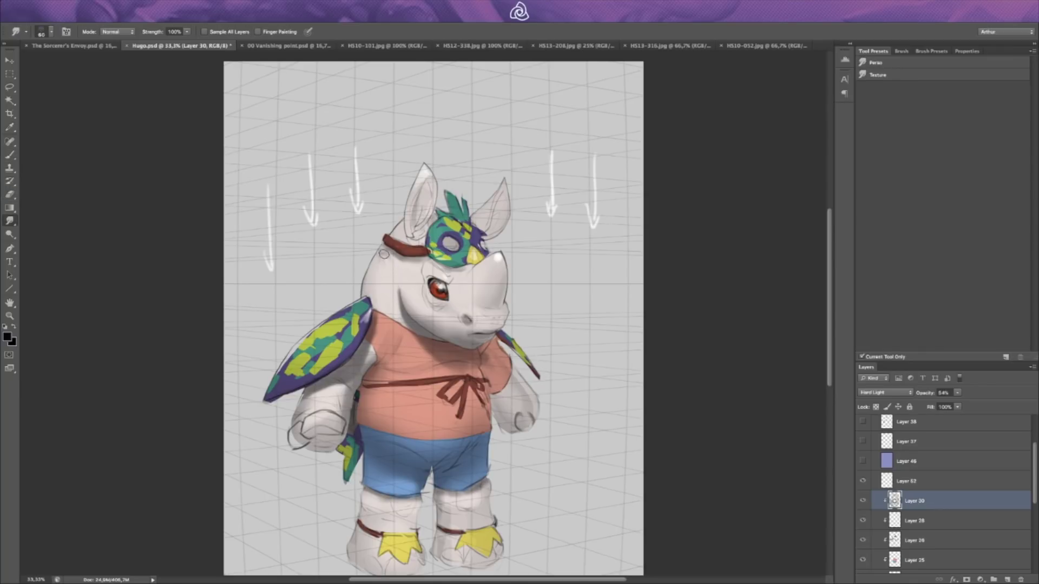
pyautogui.press('b')
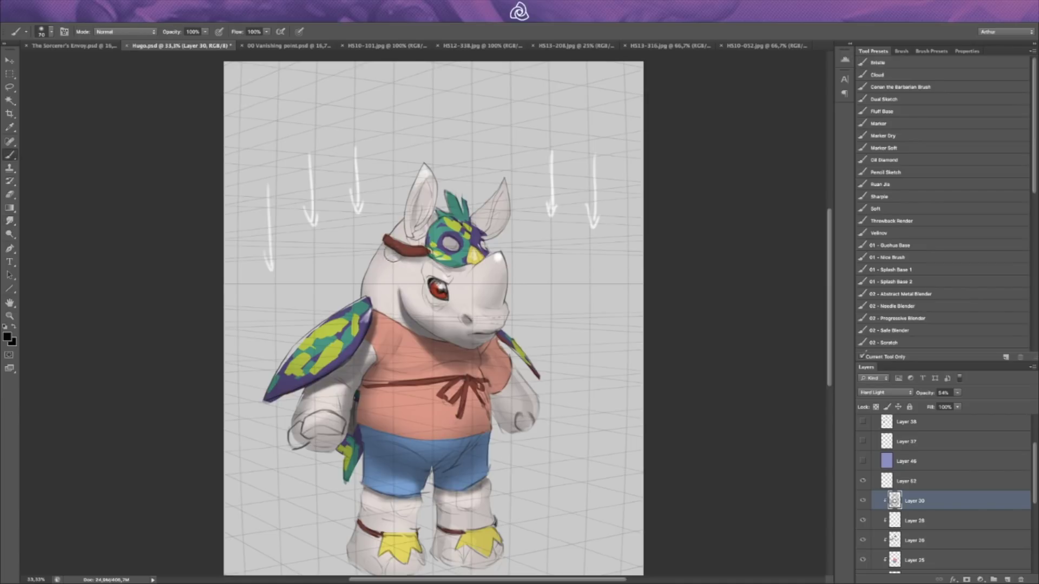
pyautogui.press('e')
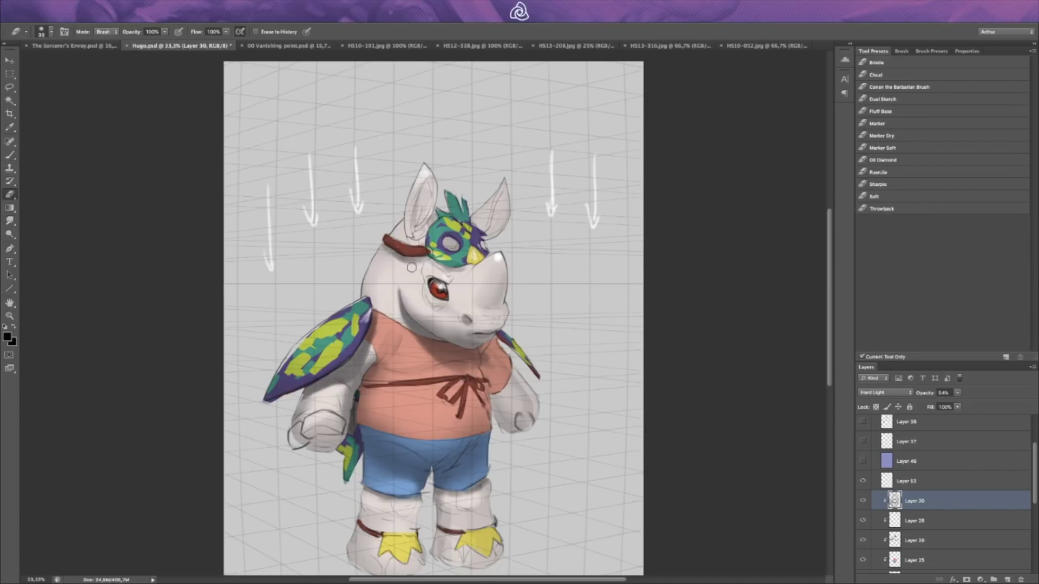
# Step: Shade the brow beneath the bird mask and the mask's eye hole, refining the edges with the eraser
pyautogui.press('b')
pyautogui.press('e')
pyautogui.press('b')
pyautogui.press('e')
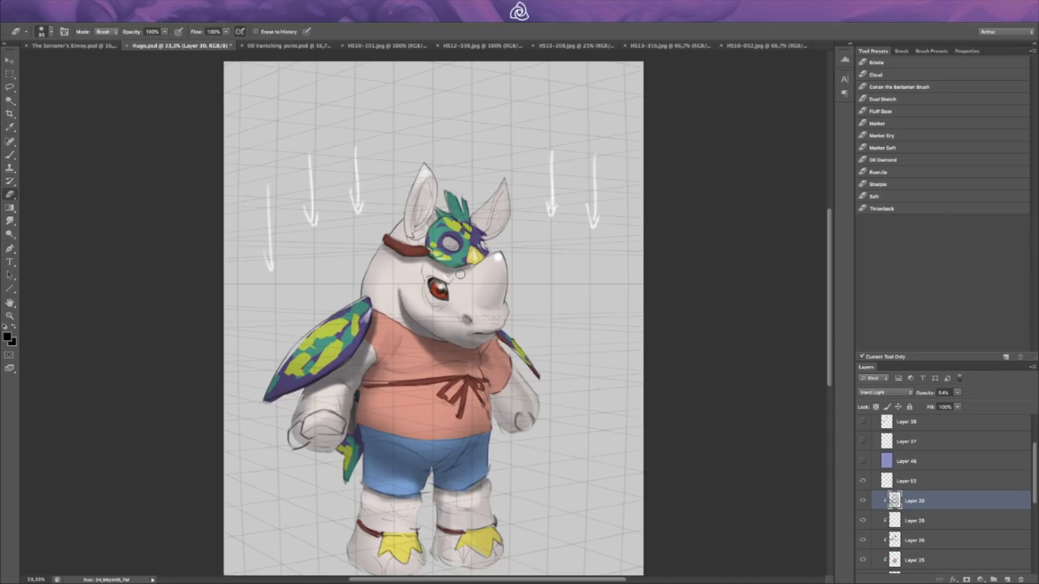
pyautogui.press('b')
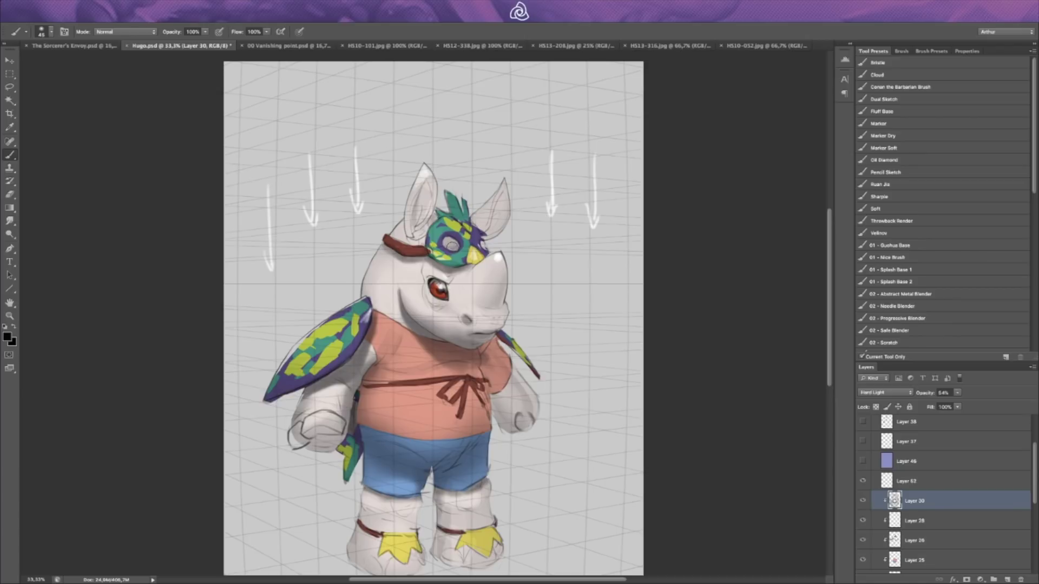
pyautogui.press('e')
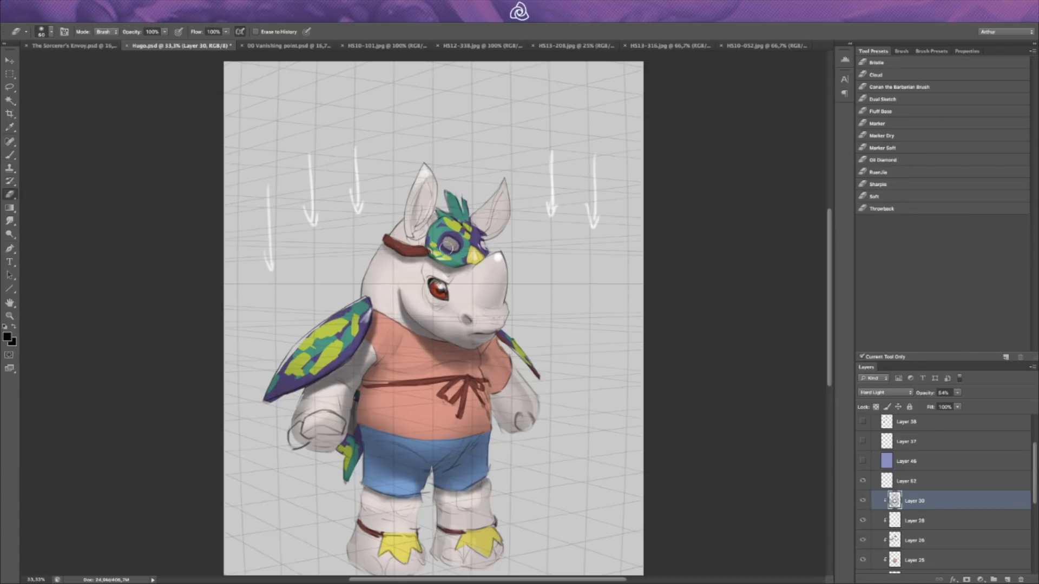
pyautogui.press('b')
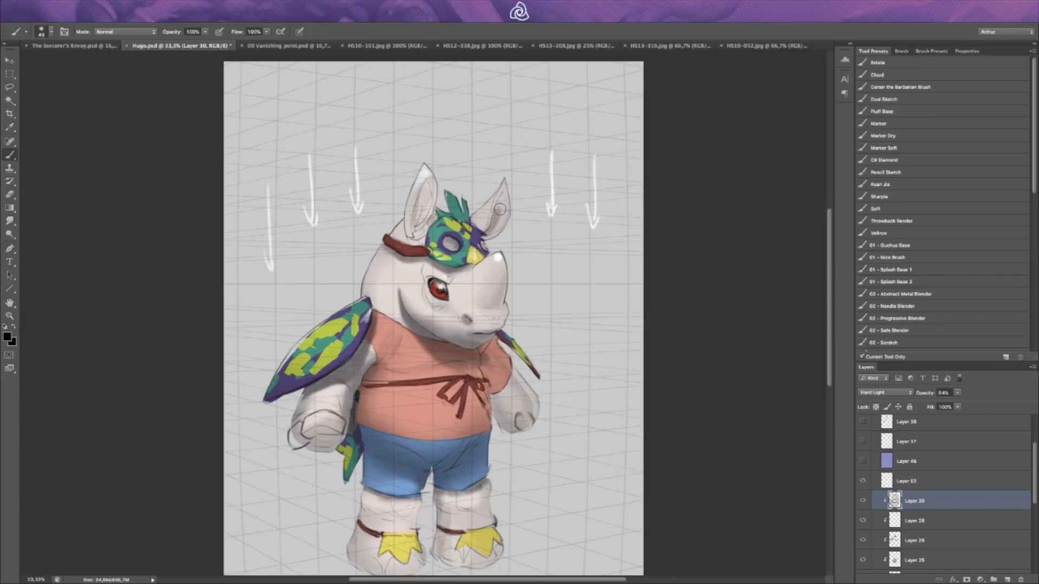
# Step: Erase excess shading around the inside and base of the rhino's right ear on Layer 30
pyautogui.press('e')
pyautogui.moveTo(499, 215)
pyautogui.mouseDown()
pyautogui.moveTo(493, 228)
pyautogui.moveTo(496, 218)
pyautogui.mouseUp()
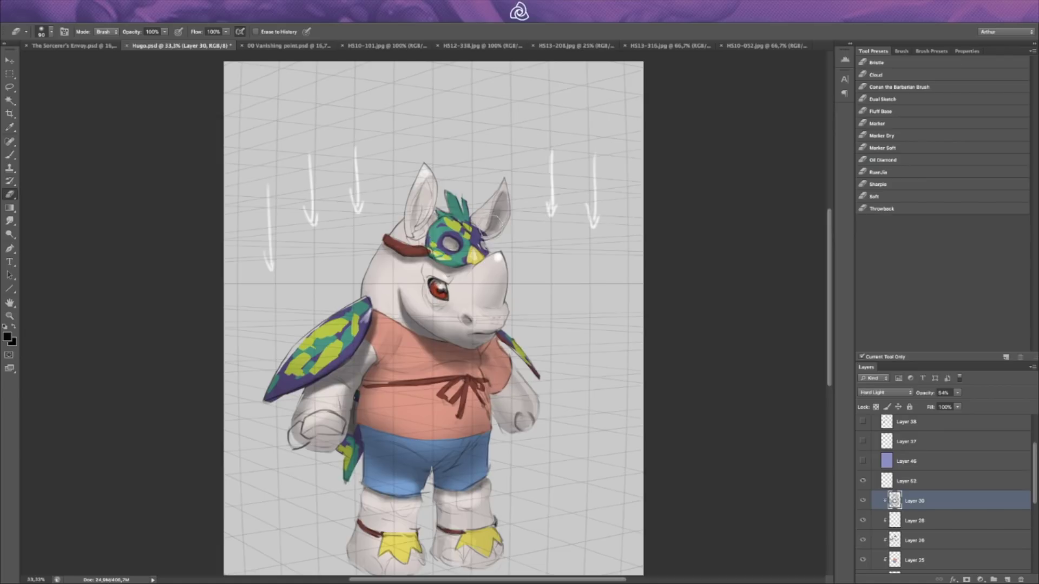
pyautogui.moveTo(491, 232); pyautogui.dragTo(494, 238)
# Step: Paint a shadow on the blue shorts beneath the shirt hem and between the legs, softening it with the eraser
pyautogui.press('b')
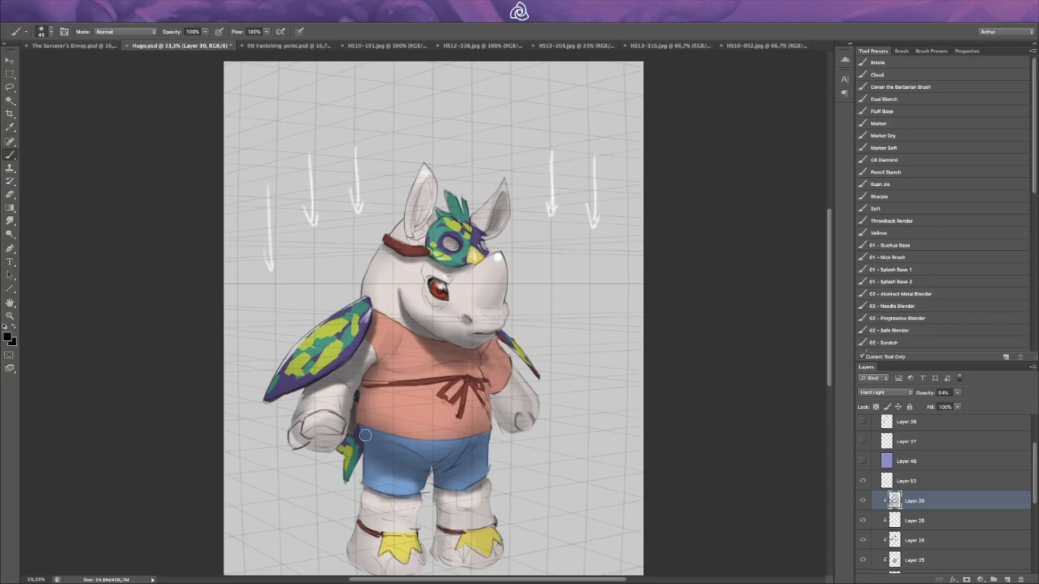
pyautogui.moveTo(359, 431)
pyautogui.mouseDown()
pyautogui.moveTo(463, 444)
pyautogui.moveTo(427, 443)
pyautogui.mouseUp()
pyautogui.press('e')
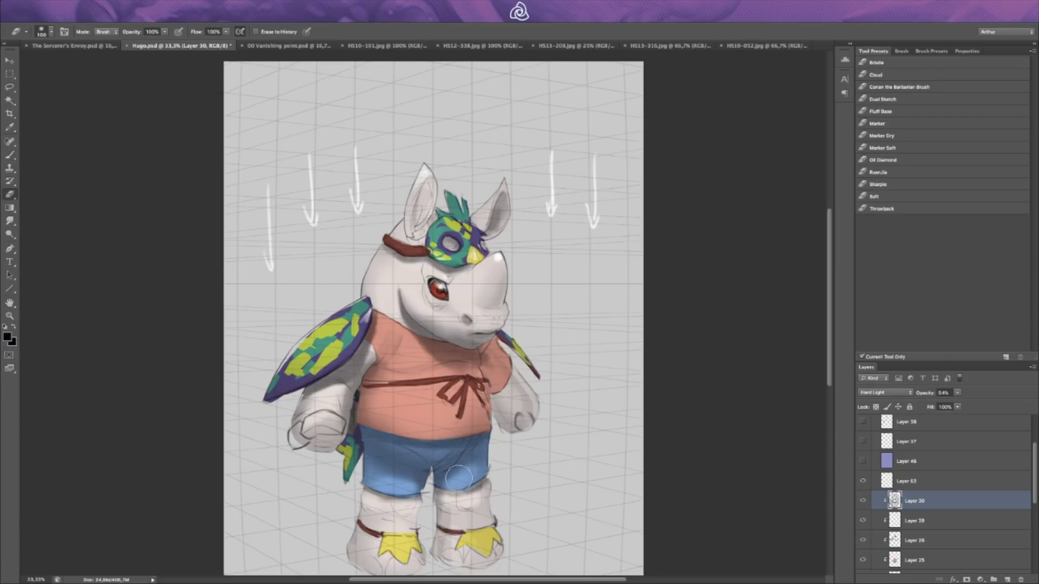
pyautogui.press('b')
pyautogui.press('e')
pyautogui.press('b')
pyautogui.press('e')
# Step: Shade the toes of both feet under the yellow ornaments with a small brush
pyautogui.press('b')
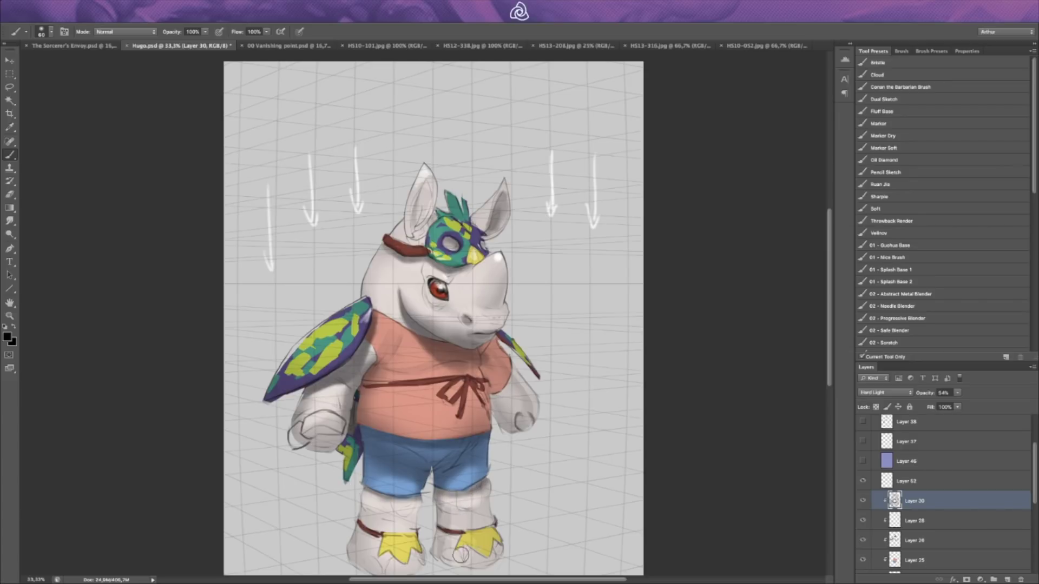
pyautogui.press('[')
pyautogui.press('[')
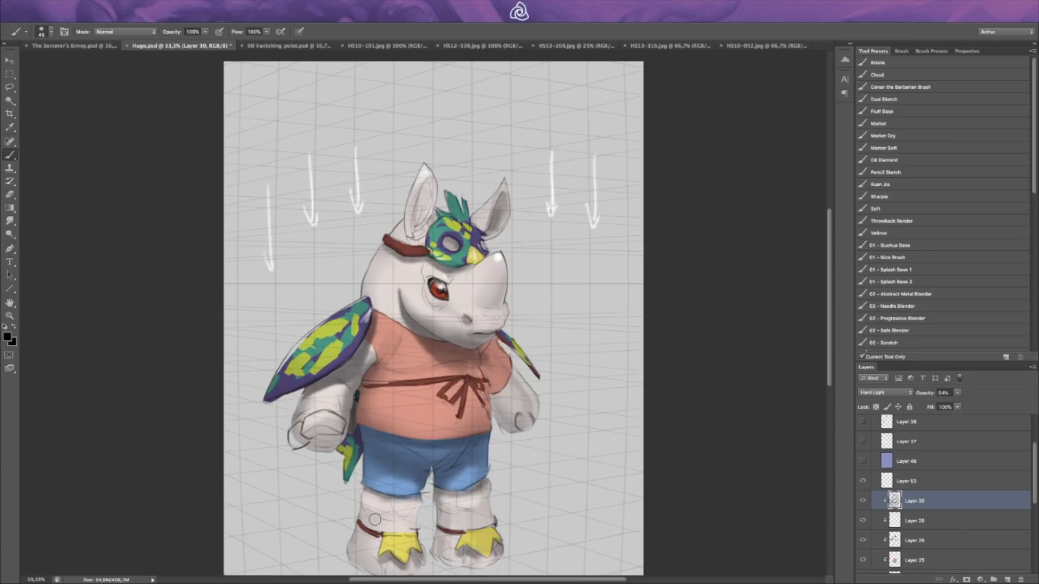
# Step: Shade the left lower leg with a larger brush, cleaning up the shadow with the eraser
pyautogui.press(']')
pyautogui.press(']')
pyautogui.press(']')
pyautogui.press(']')
pyautogui.scroll(-5, 361, 515)
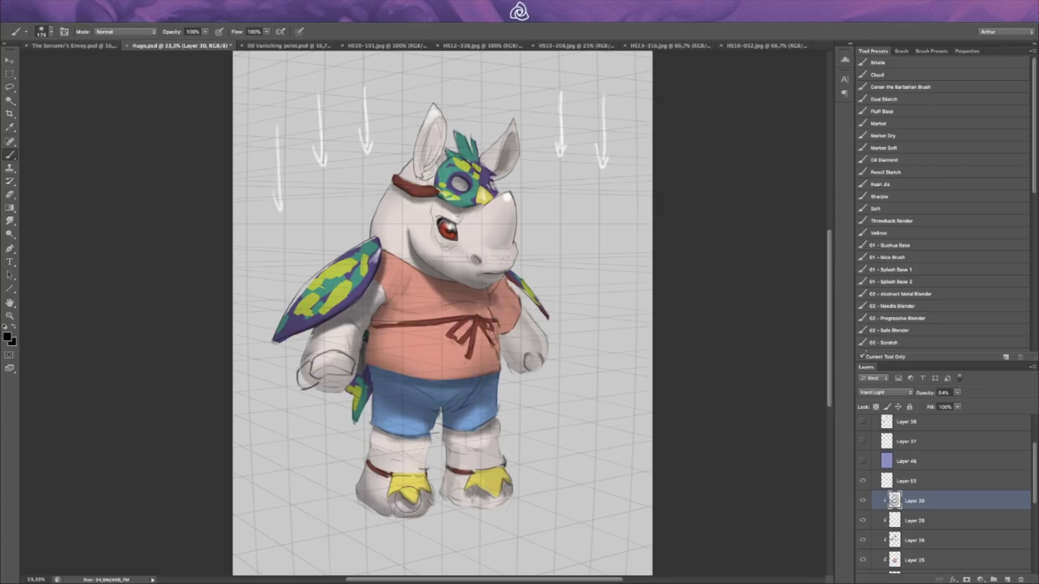
pyautogui.press('e')
pyautogui.press('b')
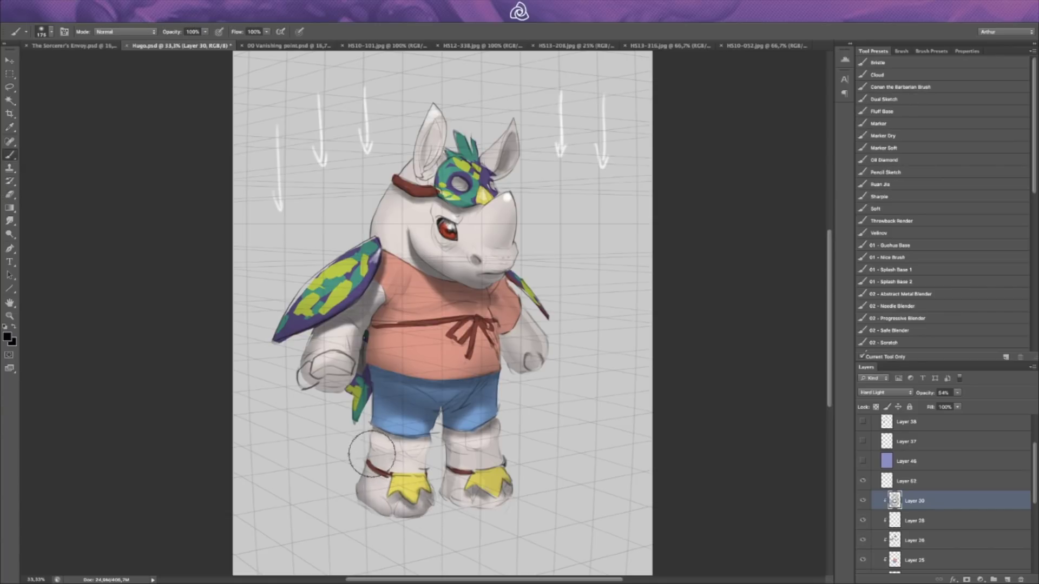
pyautogui.press('e')
pyautogui.press('b')
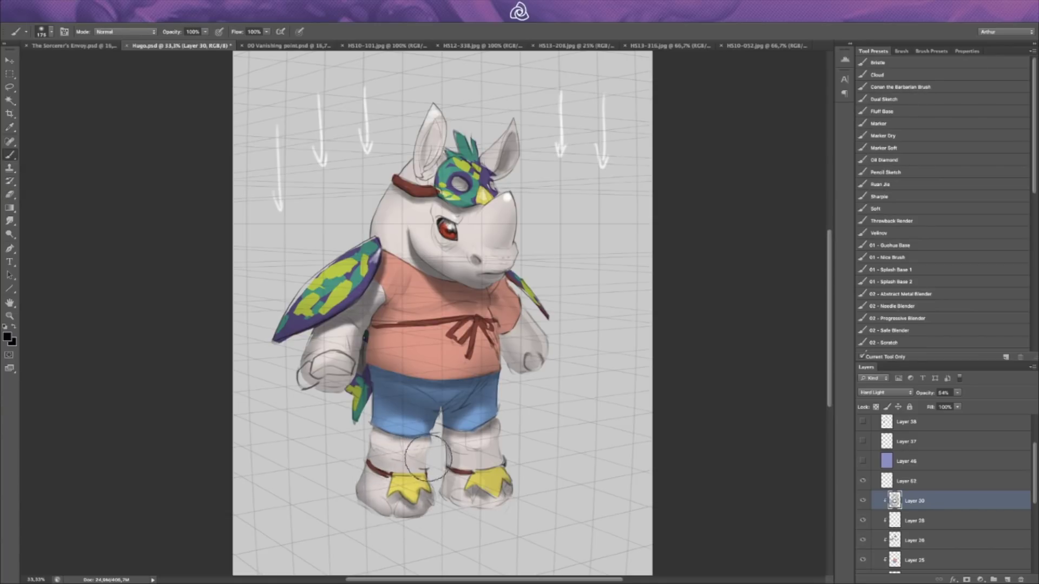
# Step: Build up soft shading on both lower legs and feet with a very large brush, erasing the excess
pyautogui.press('e')
pyautogui.press('b')
pyautogui.press('e')
pyautogui.press('b')
pyautogui.press('e')
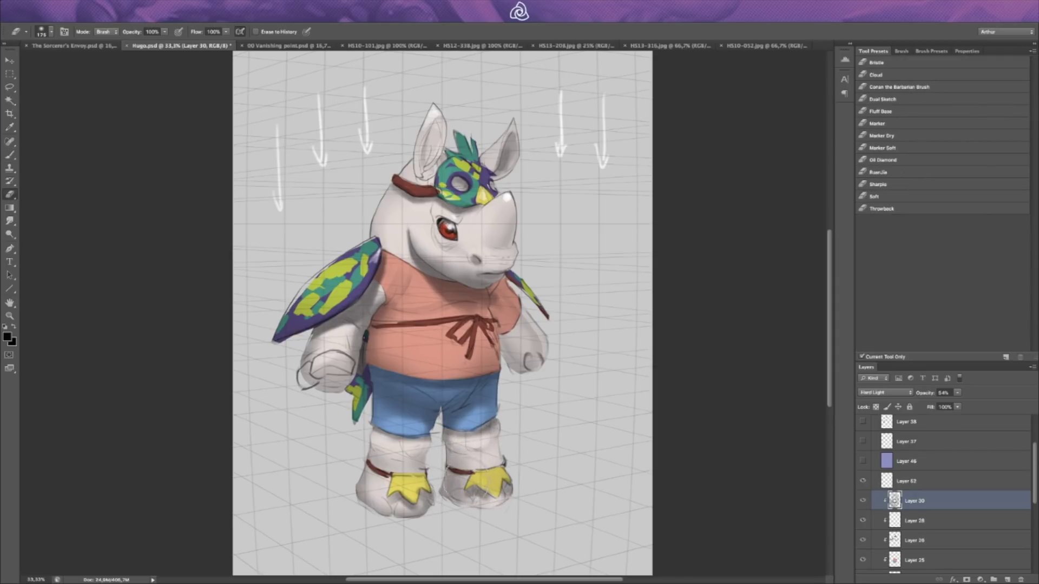
pyautogui.press('b')
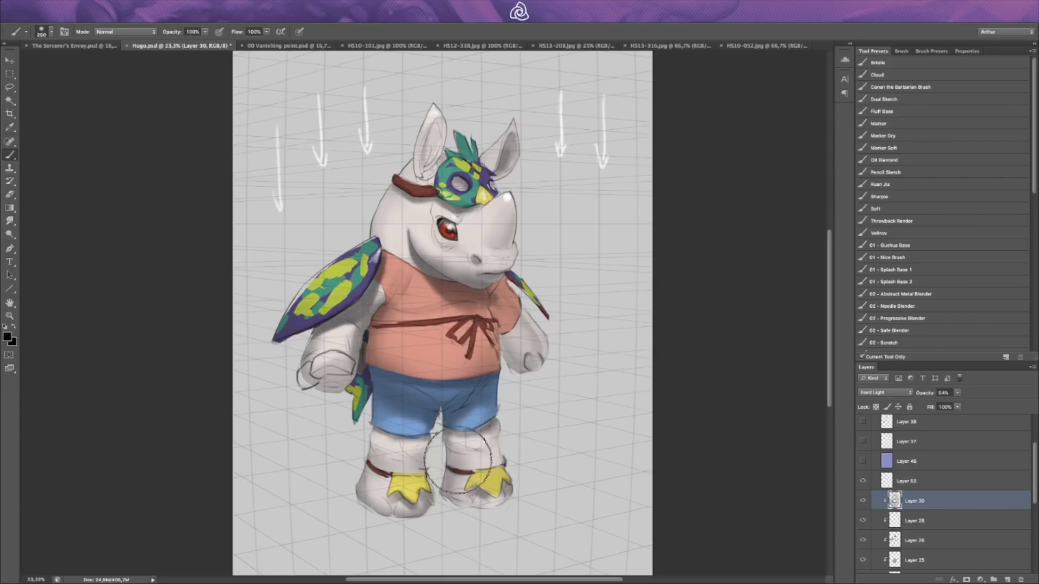
pyautogui.press('e')
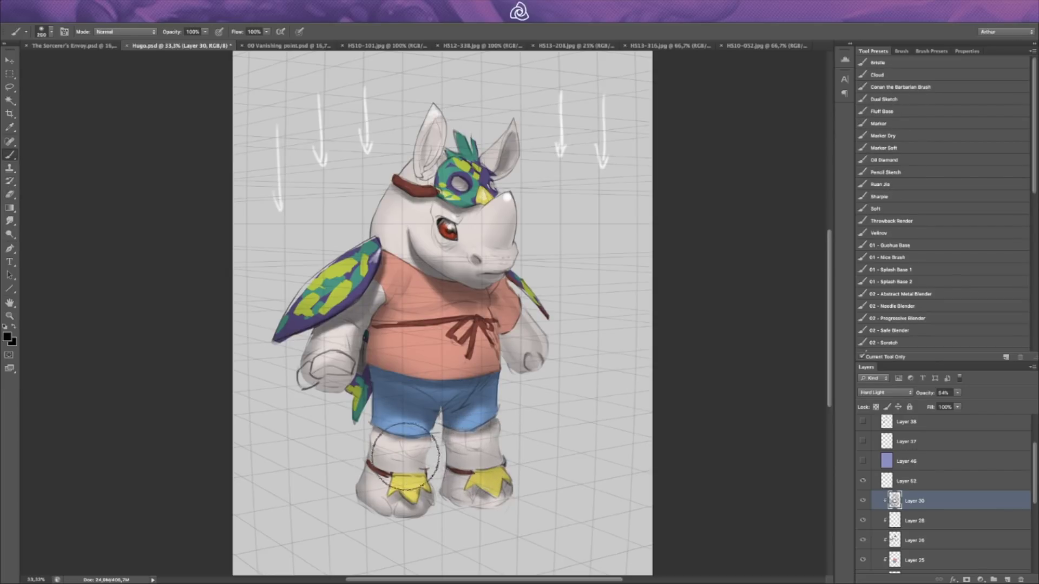
pyautogui.press('b')
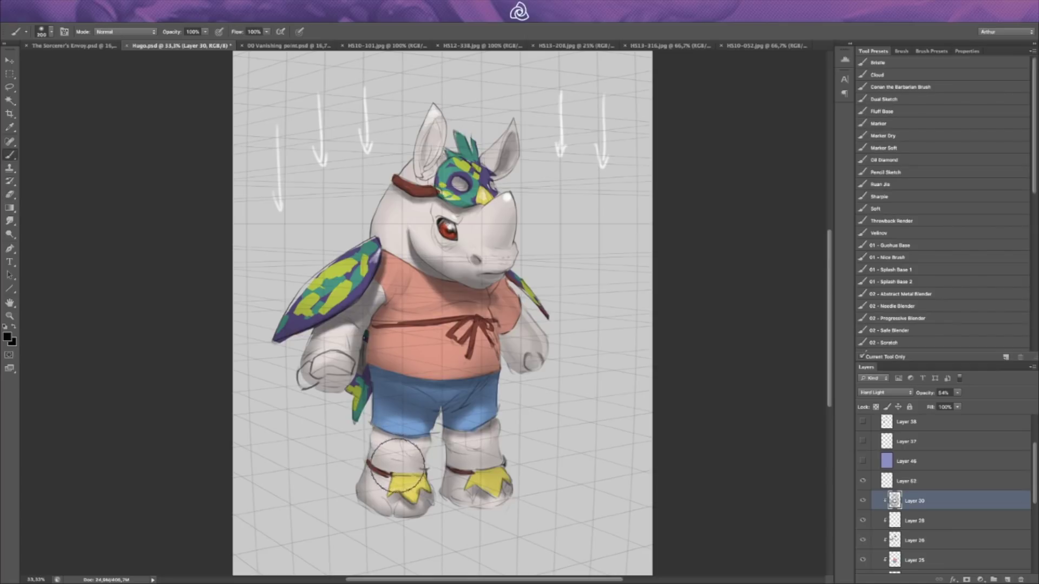
pyautogui.press('e')
pyautogui.press('b')
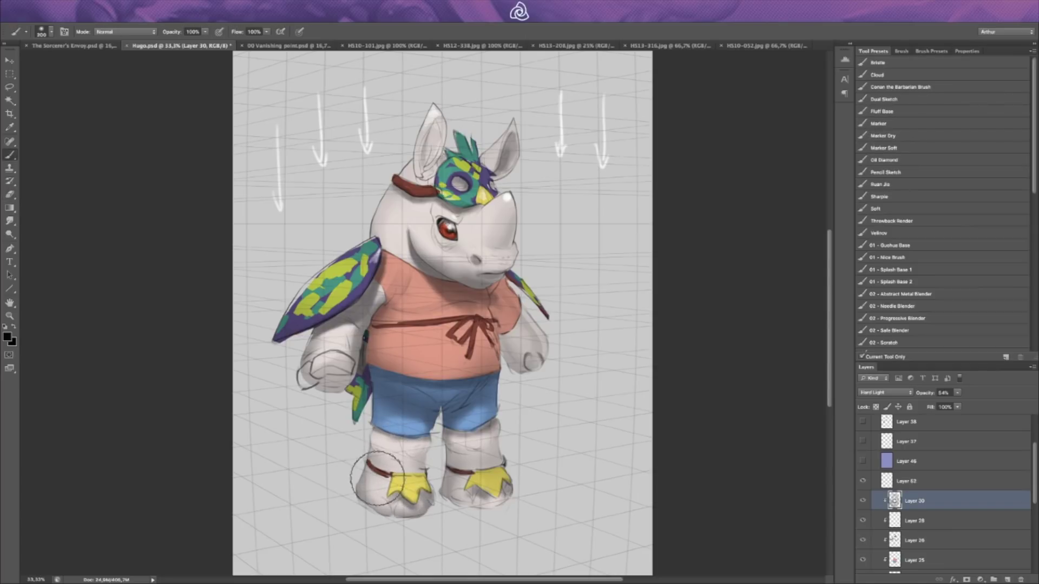
# Step: Add small shadows around the left foot's ankle strap and clean the shading over its yellow ornament with a smaller eraser
pyautogui.press('[')
pyautogui.press('[')
pyautogui.press('[')
pyautogui.press('[')
pyautogui.press('[')
pyautogui.press('[')
pyautogui.press('[')
pyautogui.press('[')
pyautogui.press('[')
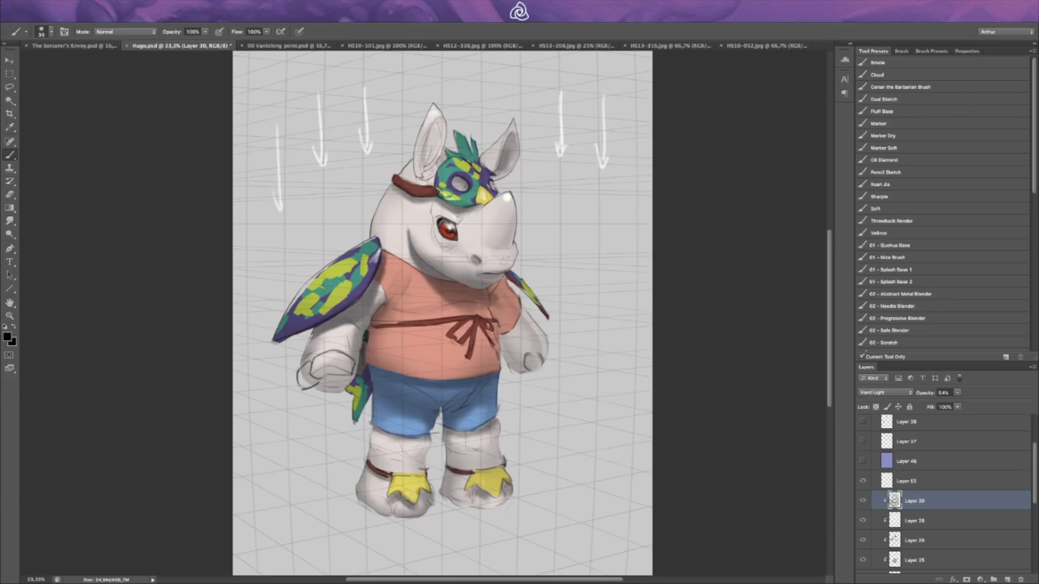
pyautogui.press('e')
pyautogui.press('[')
pyautogui.press('[')
pyautogui.press('[')
pyautogui.press('[')
pyautogui.press('[')
pyautogui.press('[')
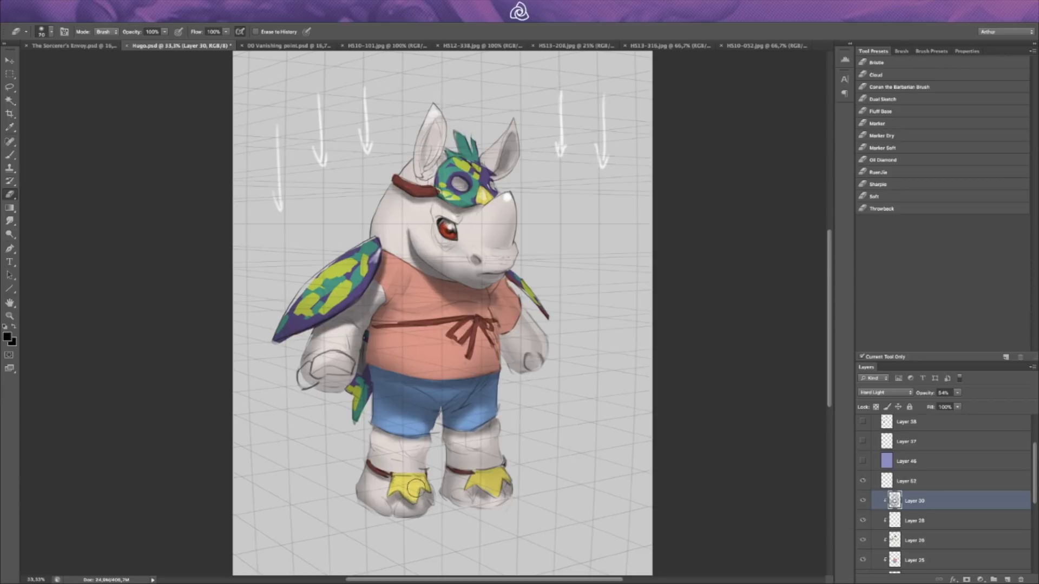
pyautogui.press('b')
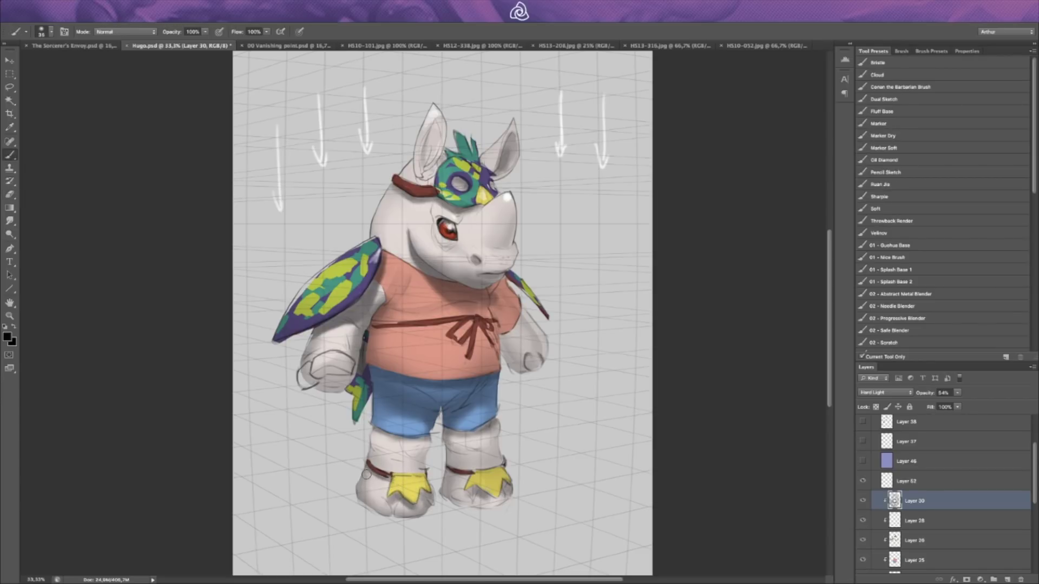
# Step: Refine the shadows on the ankle straps and feet, alternating small brush strokes with erasing
pyautogui.press('e')
pyautogui.press('b')
pyautogui.press('e')
pyautogui.press('b')
pyautogui.press('e')
pyautogui.press('b')
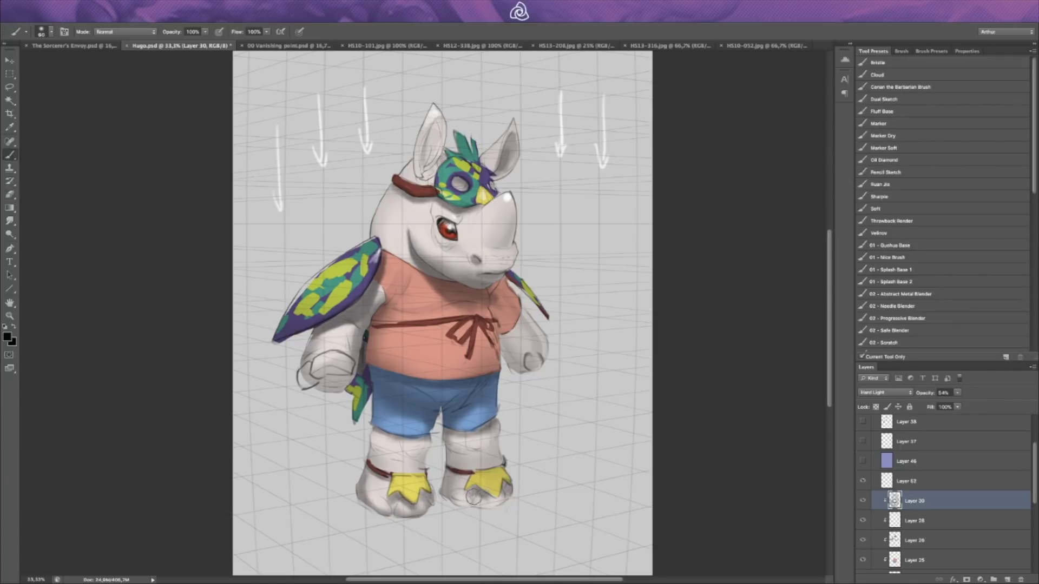
# Step: Darken the right foot's toes beneath the yellow ornament and erase the shading that spills over
pyautogui.moveTo(481, 497); pyautogui.dragTo(480, 492)
pyautogui.press('e')
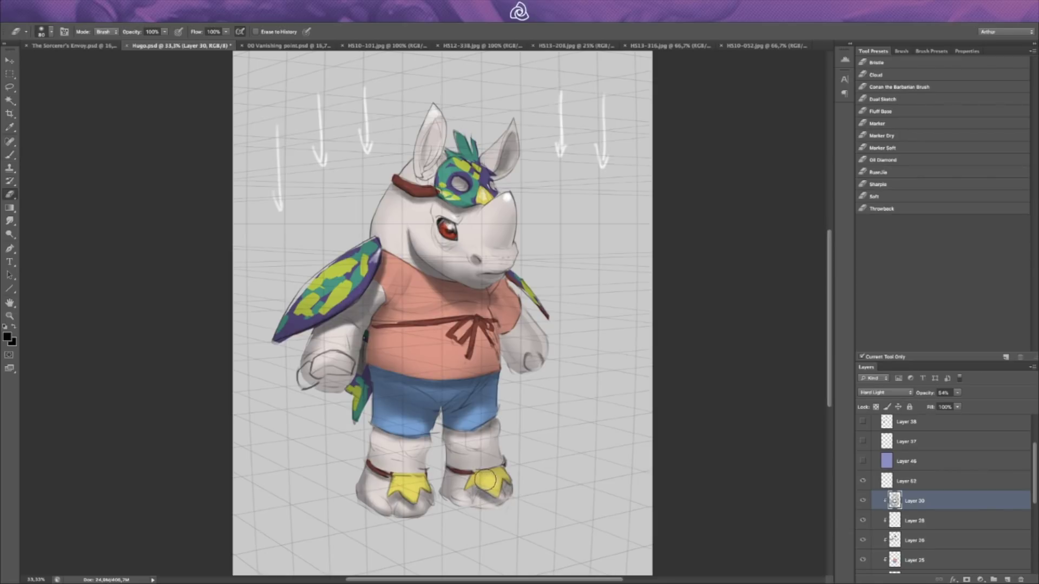
pyautogui.press('b')
pyautogui.press('e')
pyautogui.press('b')
pyautogui.press(']')
pyautogui.press(']')
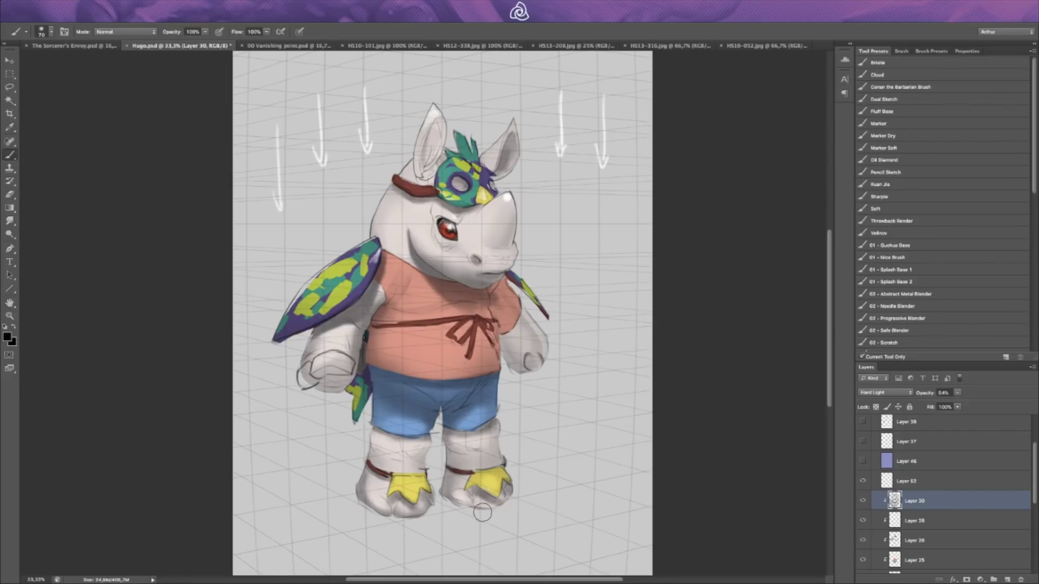
# Step: Shade both lower legs beneath the shorts and along their inner sides, softening the shadows with the eraser
pyautogui.press(']')
pyautogui.press(']')
pyautogui.press(']')
pyautogui.press(']')
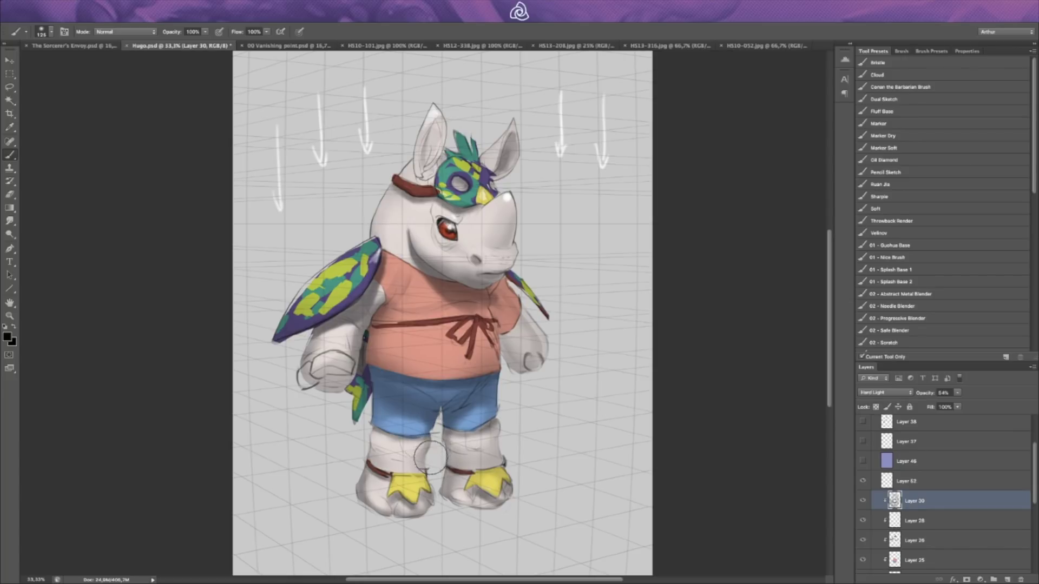
pyautogui.press('[')
pyautogui.press('[')
pyautogui.press(']')
pyautogui.press('e')
pyautogui.press('b')
pyautogui.press('e')
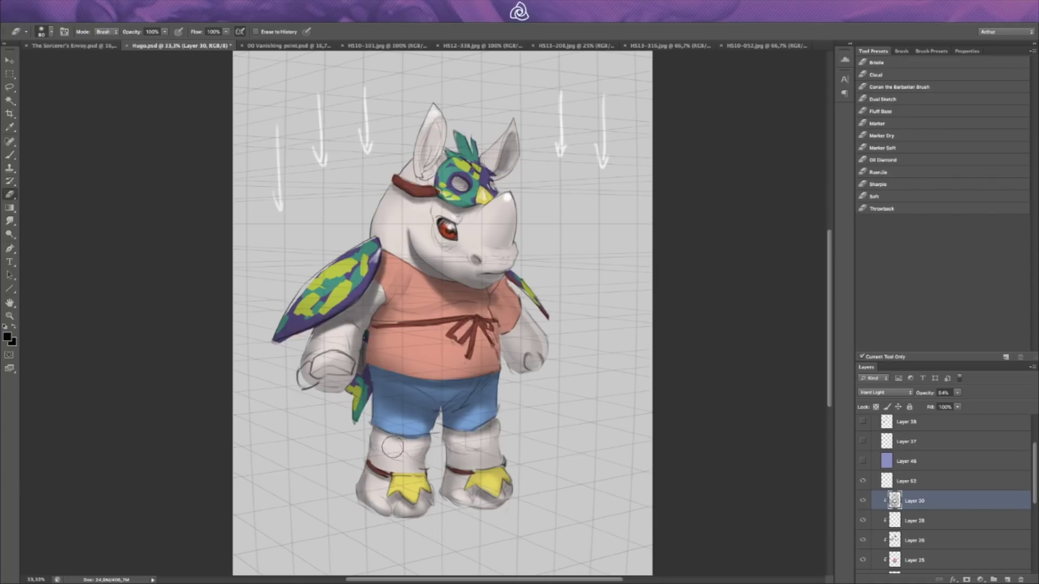
pyautogui.press('b')
pyautogui.press('e')
pyautogui.press(']')
pyautogui.press(']')
pyautogui.press(']')
pyautogui.press(']')
pyautogui.press(']')
pyautogui.press(']')
# Step: Paint the shadow the head casts on the shirt below the chin and blend its edge with the eraser
pyautogui.press('b')
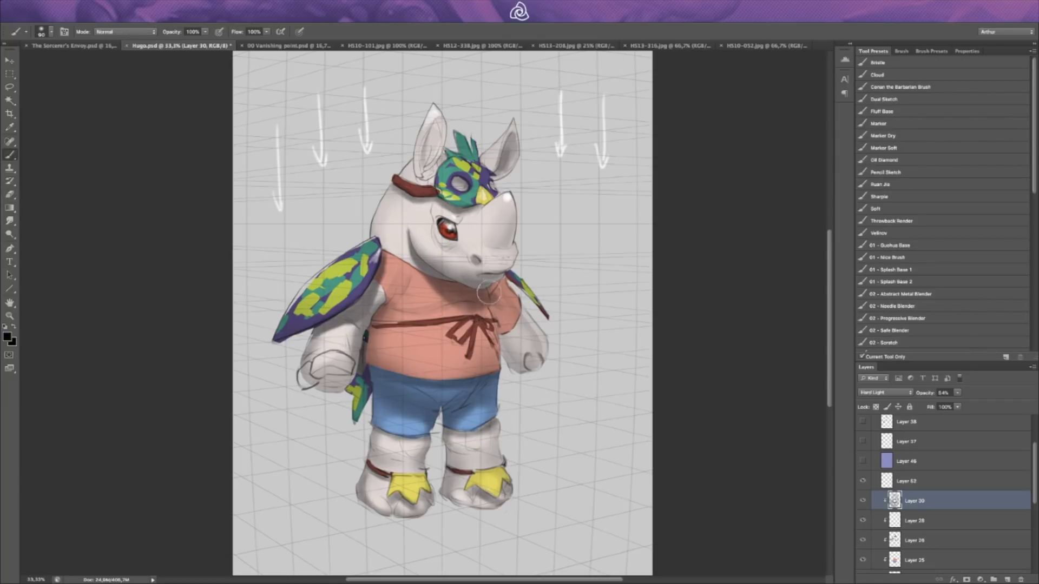
pyautogui.press('e')
pyautogui.press('[')
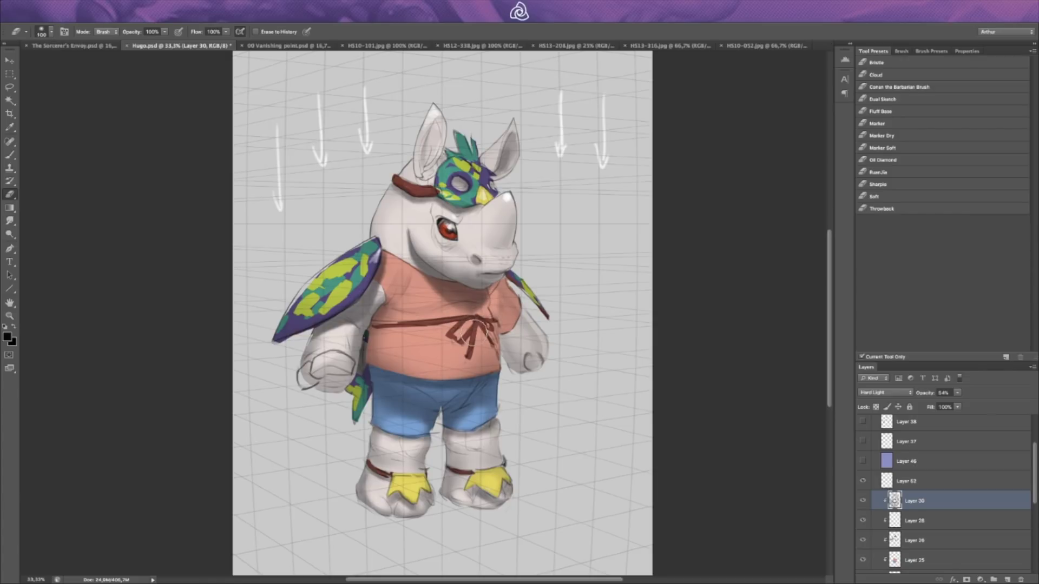
pyautogui.press(']')
pyautogui.press(']')
pyautogui.press(']')
pyautogui.press(']')
pyautogui.press(']')
pyautogui.press('b')
pyautogui.press('[')
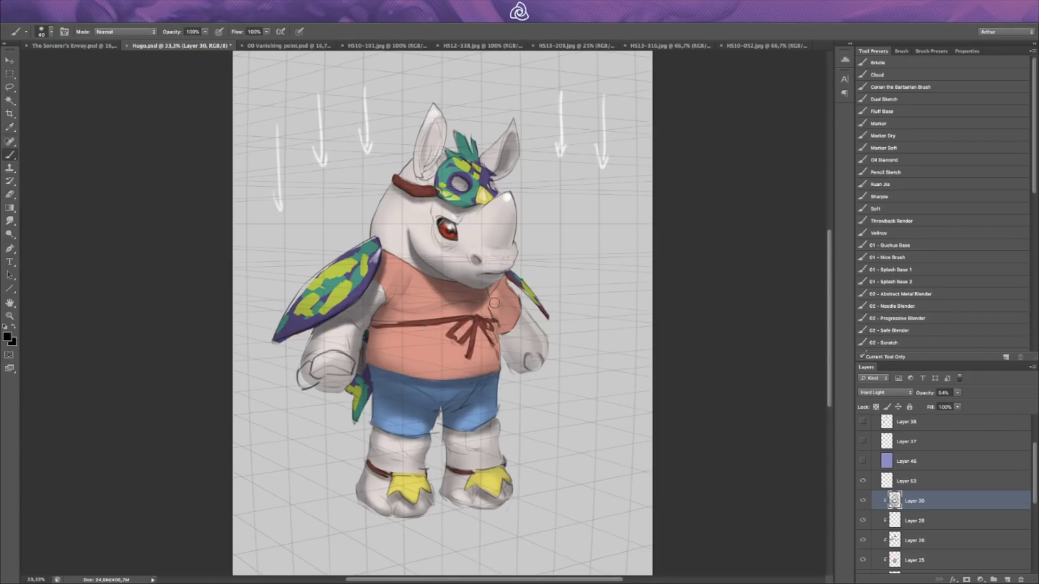
# Step: Shade the right sleeve and the right forearm down towards the hand
pyautogui.moveTo(498, 313)
pyautogui.mouseDown()
pyautogui.moveTo(508, 362)
pyautogui.moveTo(500, 319)
pyautogui.moveTo(532, 360)
pyautogui.mouseUp()
pyautogui.press(']')
pyautogui.press(']')
pyautogui.press(']')
pyautogui.press(']')
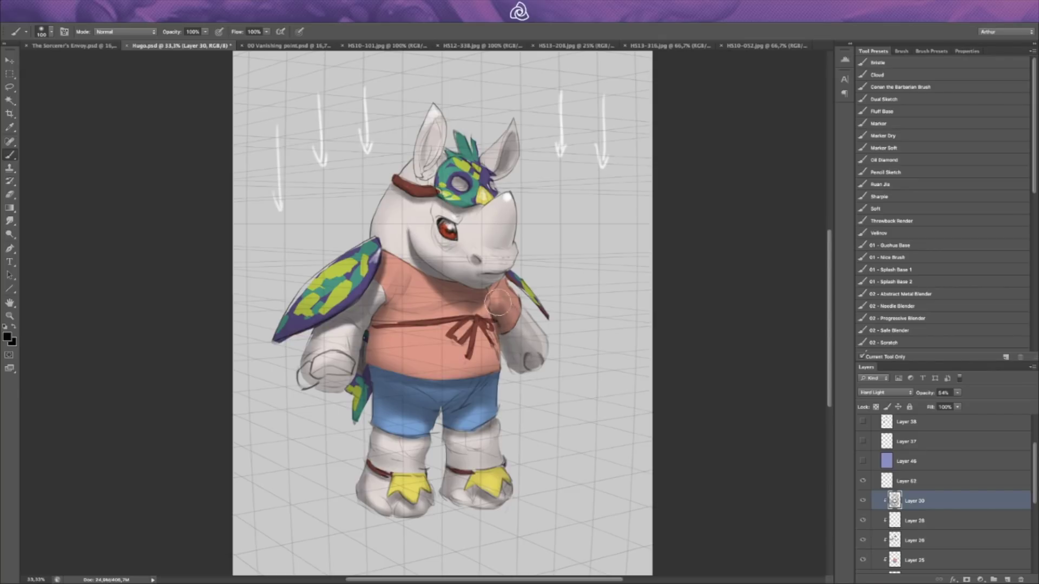
# Step: Soften the shading on the right sleeve and arm with a large eraser, touching it up with the brush
pyautogui.press('e')
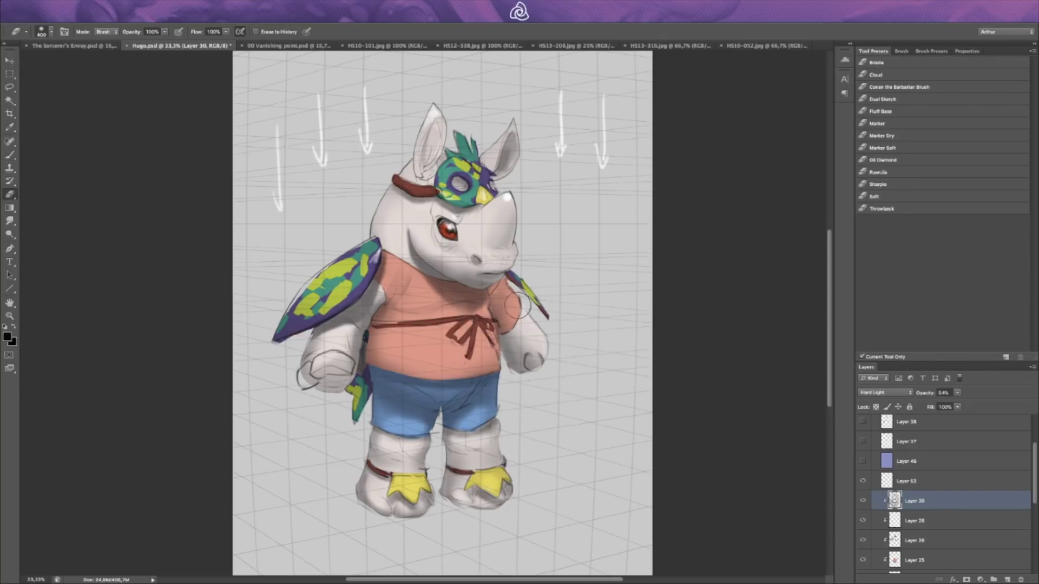
pyautogui.press('b')
pyautogui.press('e')
pyautogui.press(']')
pyautogui.press(']')
pyautogui.press(']')
pyautogui.press(']')
pyautogui.press('b')
pyautogui.press('e')
pyautogui.press('b')
# Step: Add a shadow at the right shoulder beside the wing and trim it with a reduced eraser
pyautogui.press('[')
pyautogui.press('[')
pyautogui.press('[')
pyautogui.press('[')
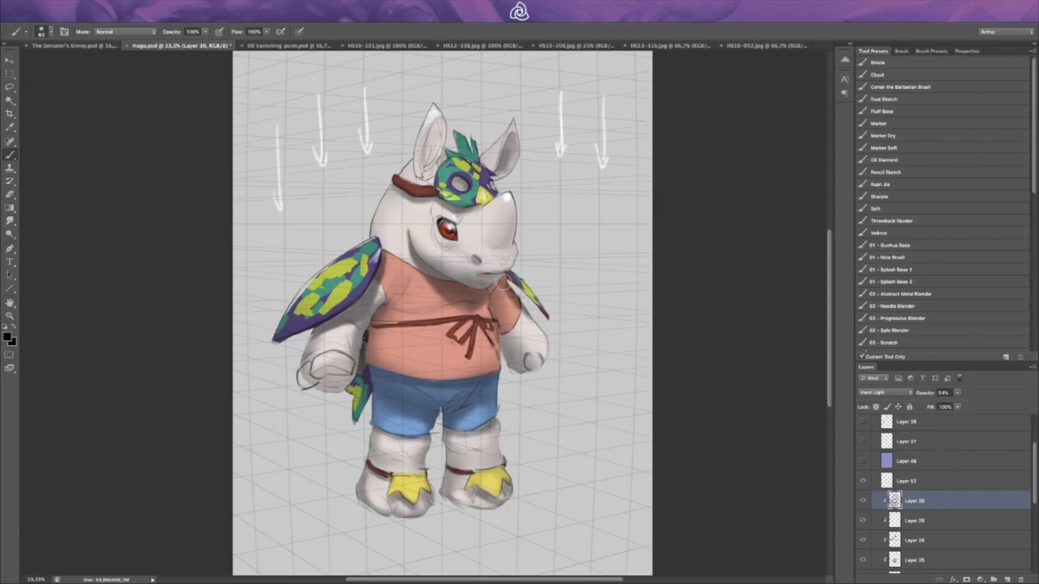
pyautogui.press('e')
pyautogui.press('[')
pyautogui.press('[')
pyautogui.press('[')
pyautogui.press('[')
pyautogui.press('[')
pyautogui.press('[')
pyautogui.press('[')
pyautogui.press('[')
pyautogui.press('[')
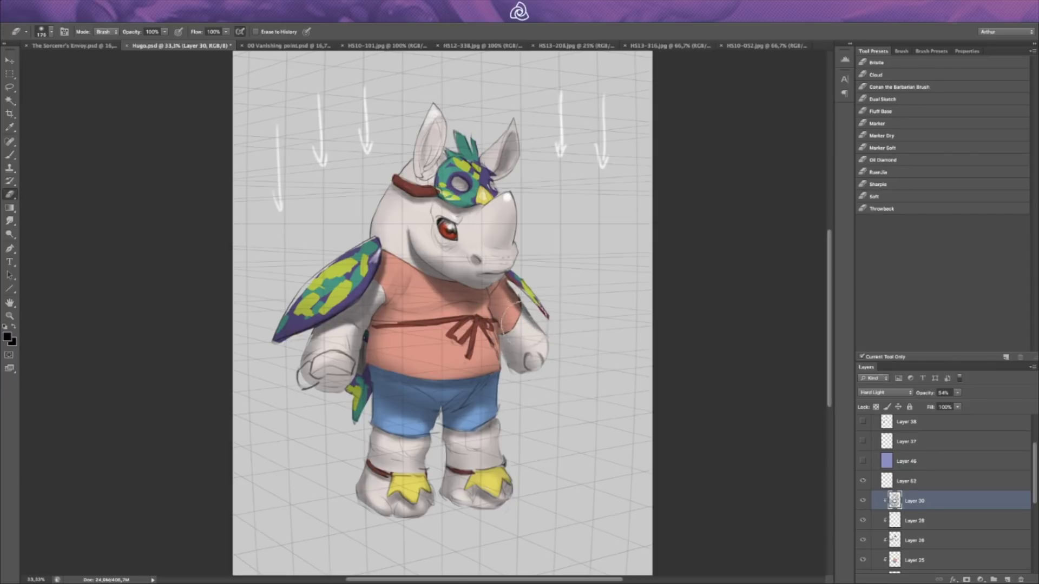
# Step: Touch up the shading at the left sleeve and the back of the head with brush and eraser
pyautogui.press('b')
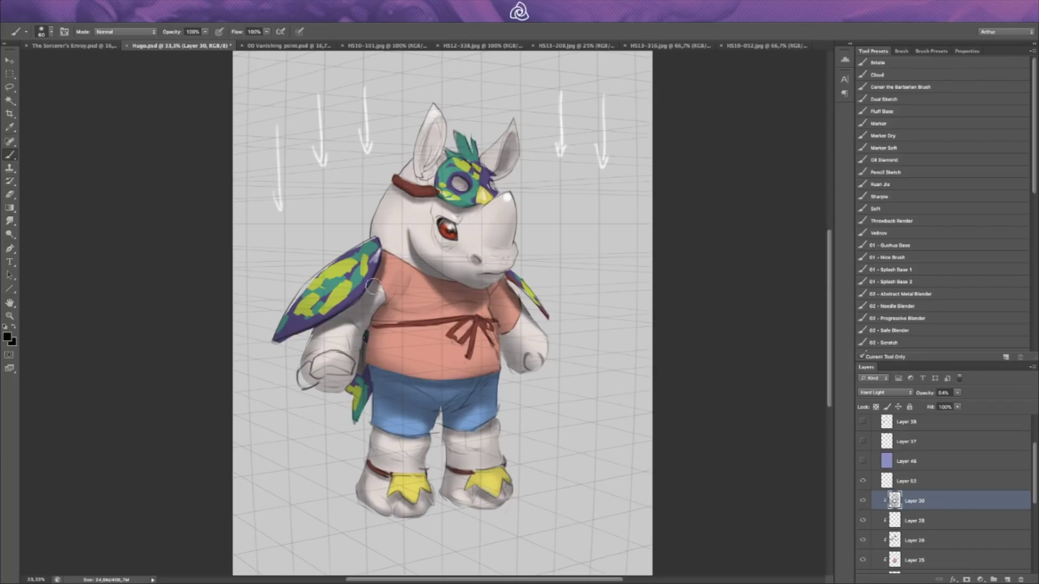
pyautogui.press('e')
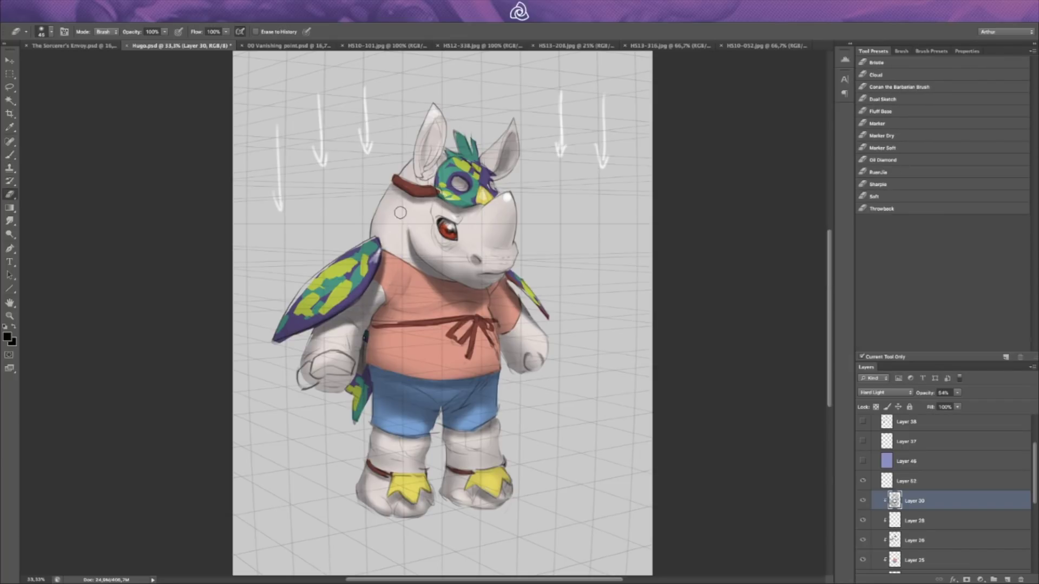
pyautogui.press('b')
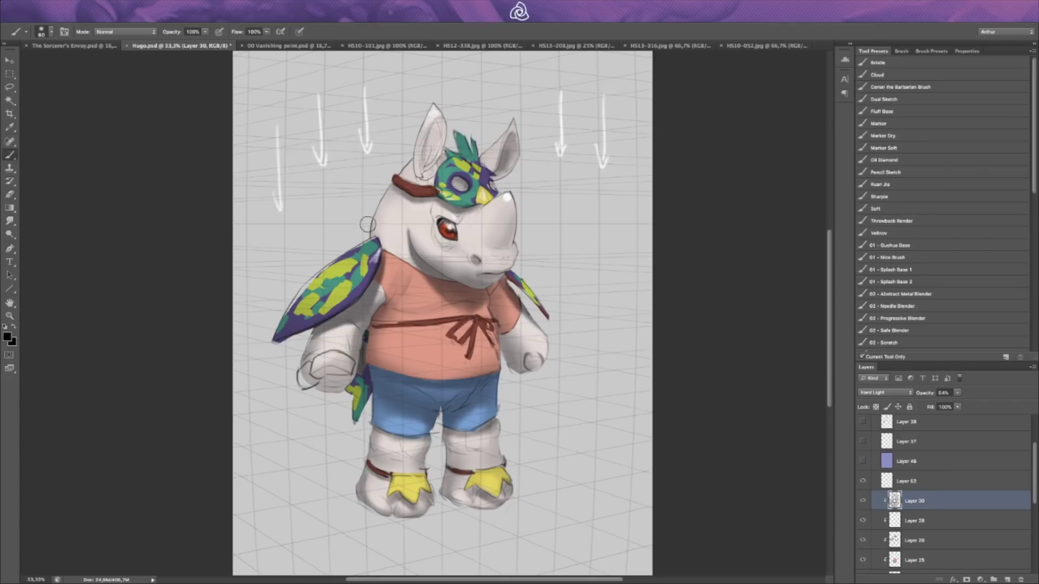
pyautogui.press(']')
pyautogui.press(']')
pyautogui.press(']')
pyautogui.press(']')
pyautogui.press(']')
pyautogui.press(']')
pyautogui.press(']')
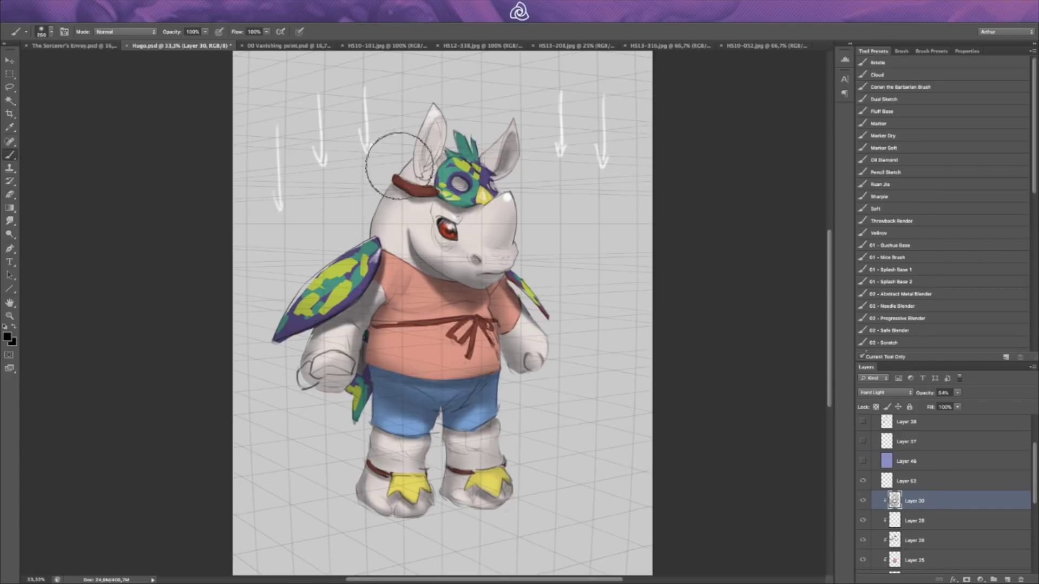
pyautogui.press('[')
pyautogui.press('[')
pyautogui.press('[')
pyautogui.press('[')
pyautogui.press('[')
pyautogui.press('[')
pyautogui.press('[')
pyautogui.press('[')
pyautogui.press('[')
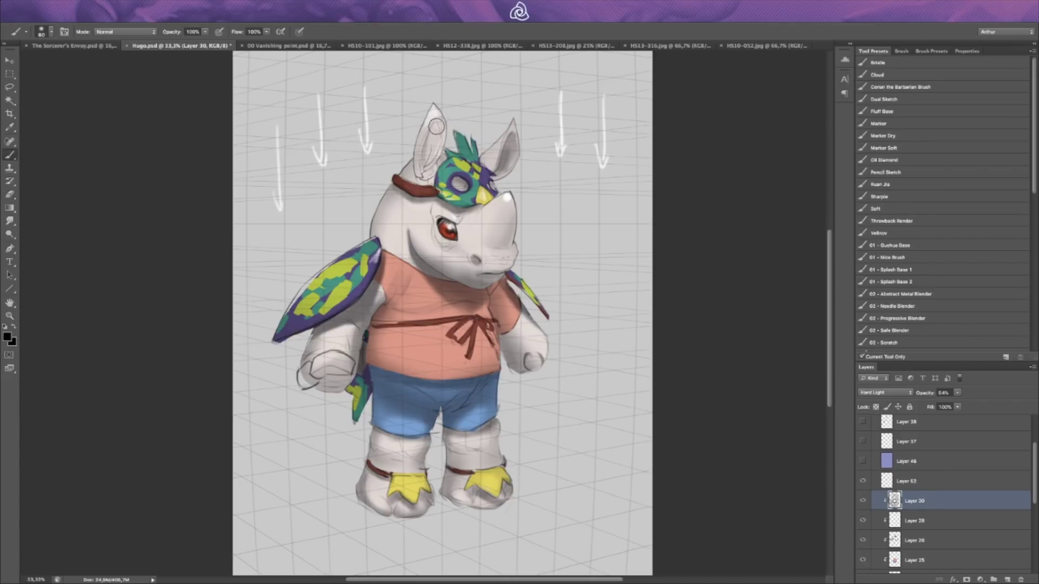
# Step: Darken the inside of the rhino's left ear from the tip down to the headband
pyautogui.moveTo(434, 132); pyautogui.dragTo(430, 157)
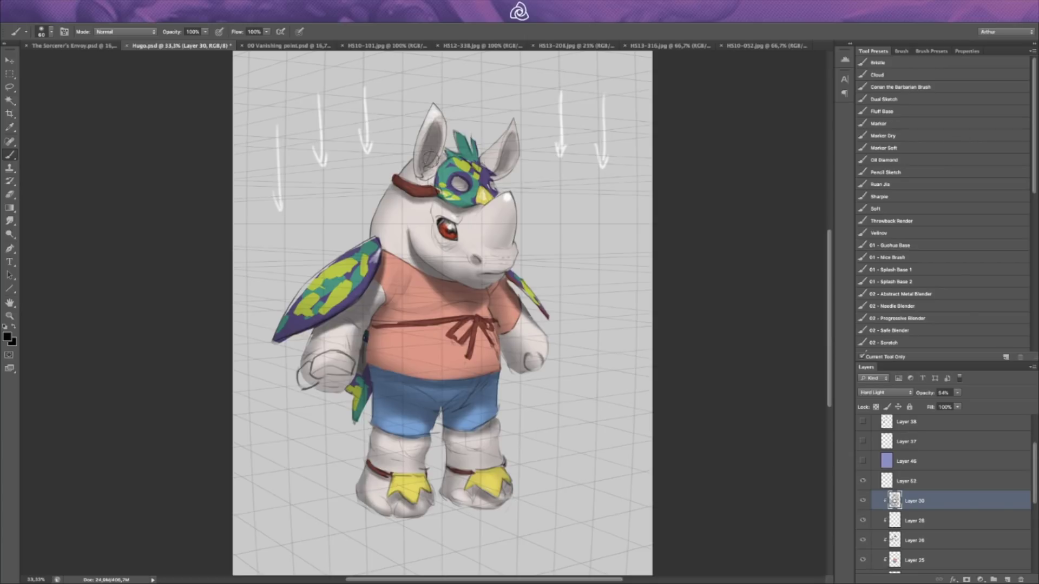
pyautogui.press(']')
pyautogui.press(']')
pyautogui.press('e')
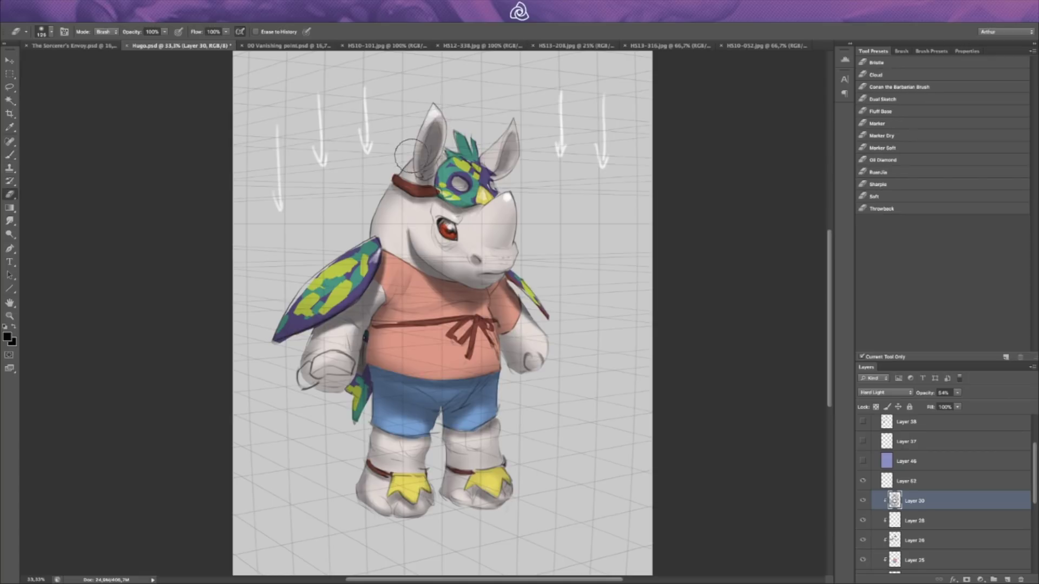
# Step: Paint a shadow on the side of the face below the headband and blend it with eraser and Smudge tool
pyautogui.press('b')
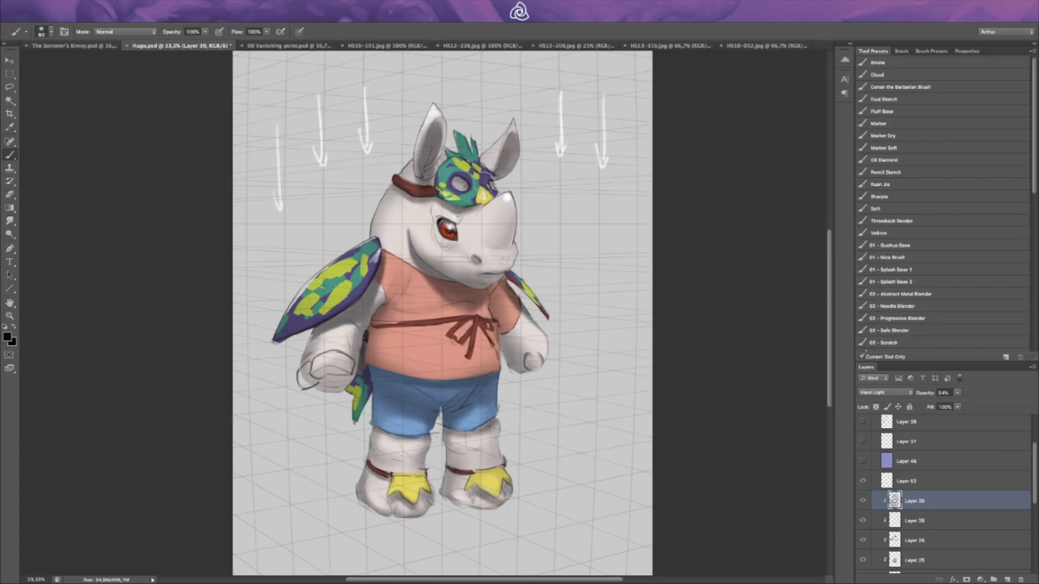
pyautogui.press('[')
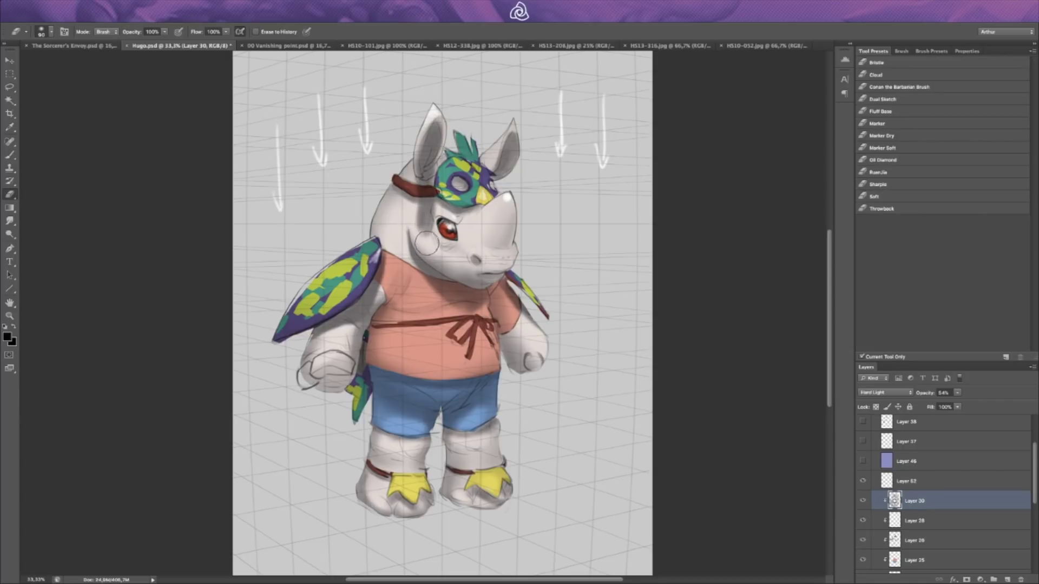
pyautogui.press('r')
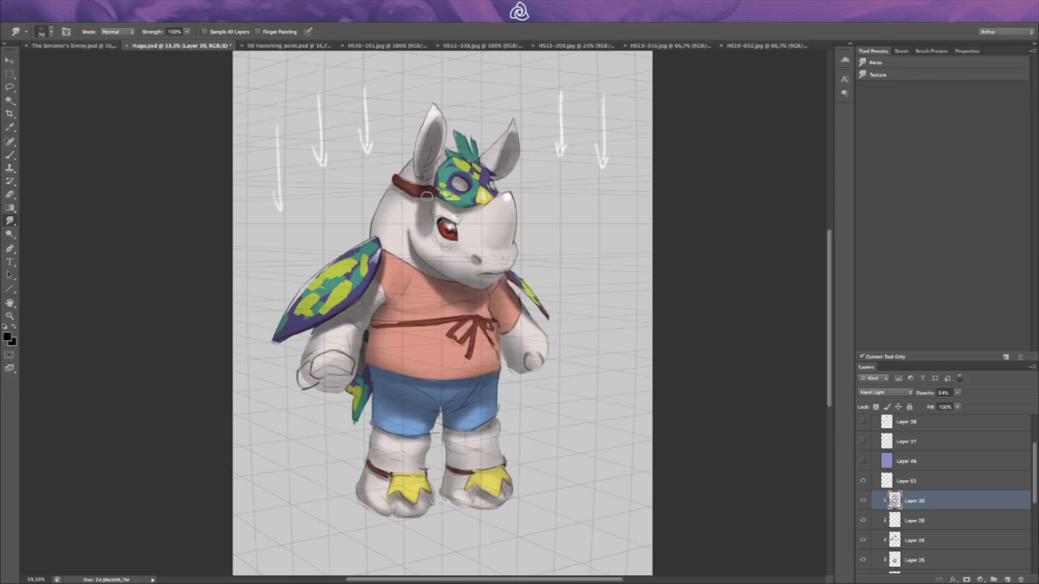
pyautogui.press('b')
pyautogui.press('e')
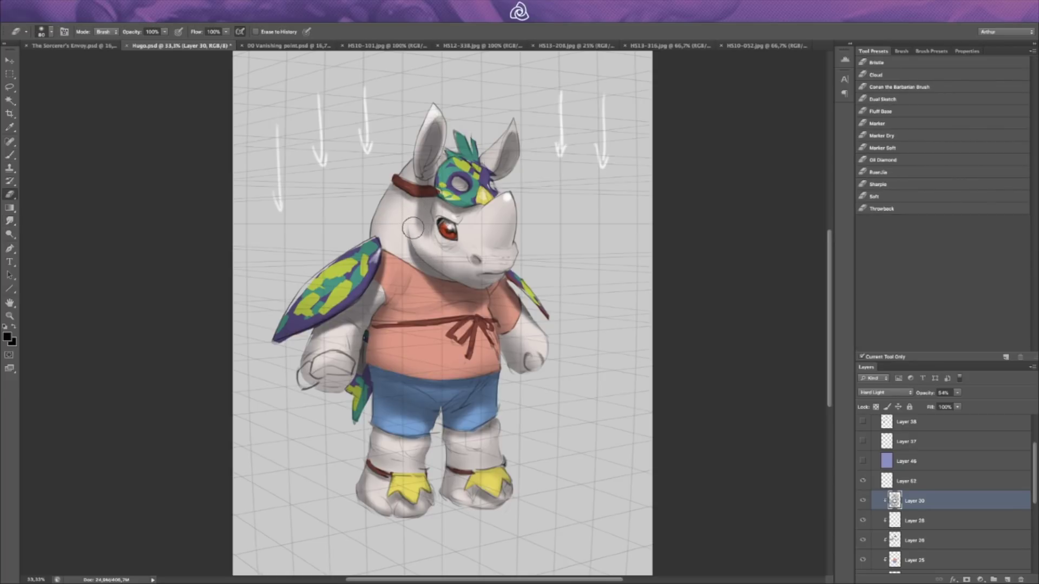
pyautogui.press('b')
pyautogui.press('r')
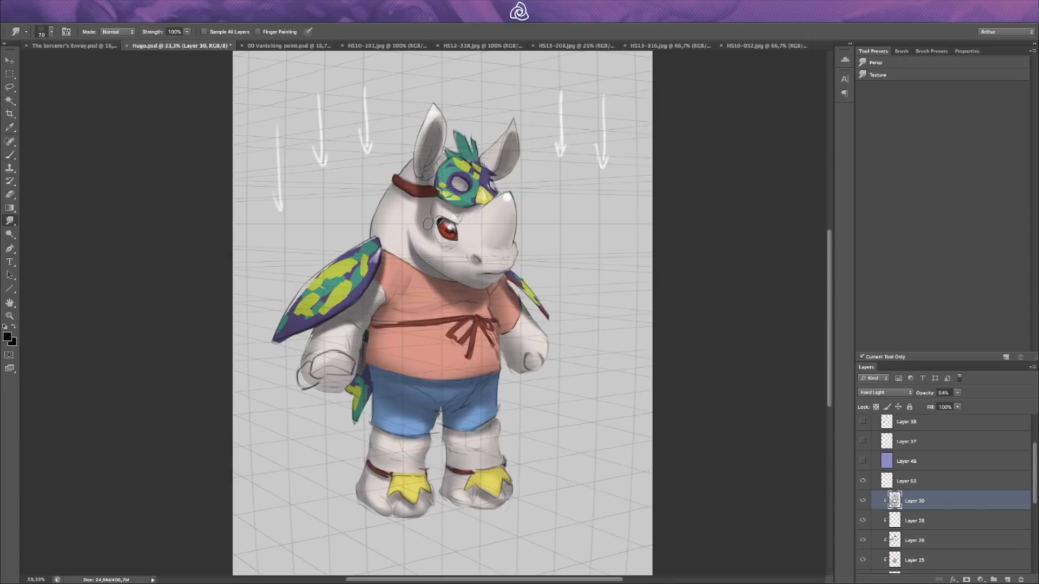
# Step: Touch up the shading around the brow and eye with eraser and brush
pyautogui.press('b')
pyautogui.press('e')
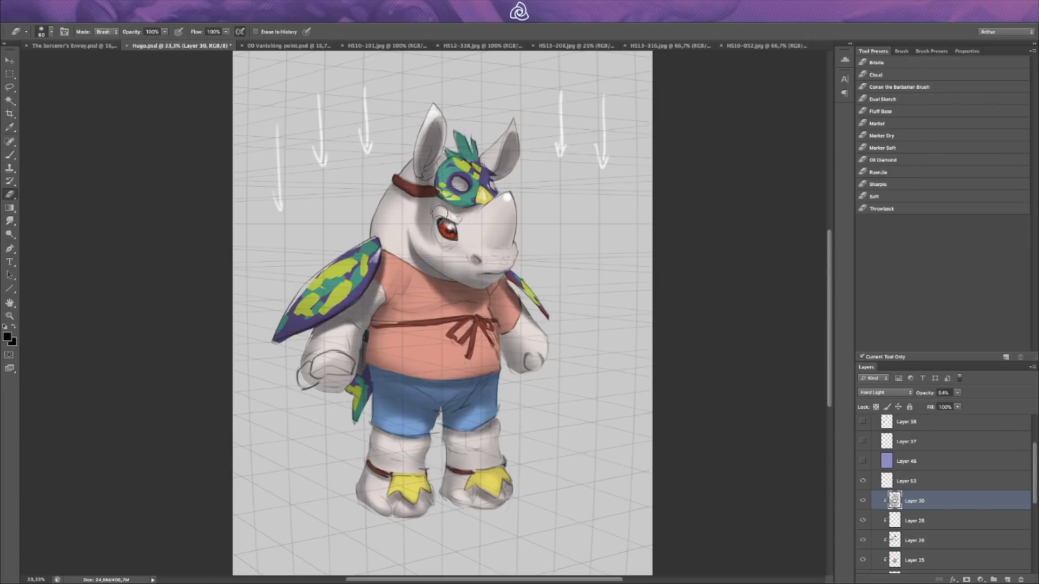
pyautogui.press('b')
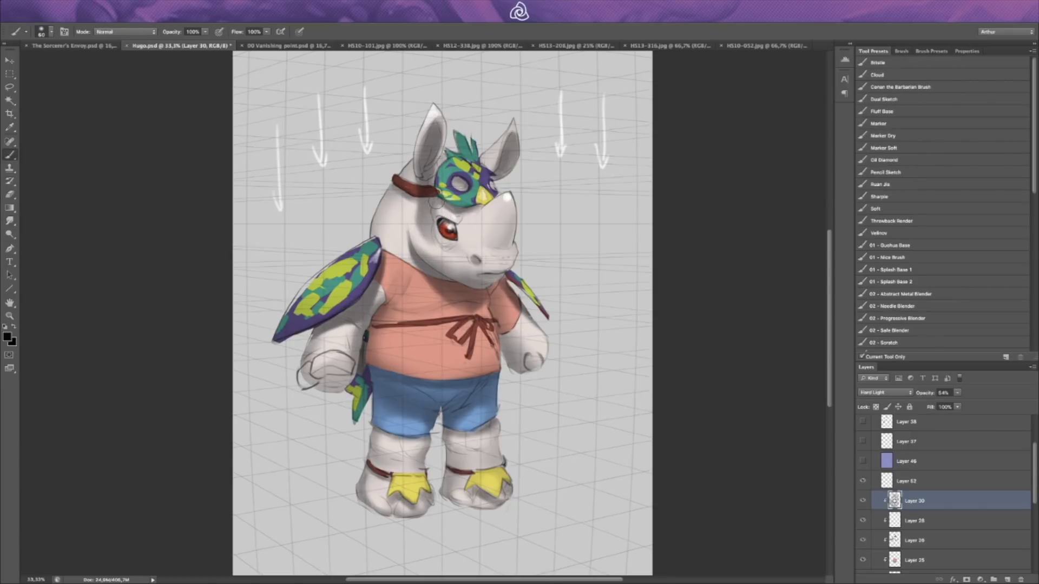
# Step: Deepen the shading inside the left-hand ear and carry it past the headband, trimming with the eraser
pyautogui.moveTo(426, 175); pyautogui.dragTo(437, 120)
pyautogui.press('e')
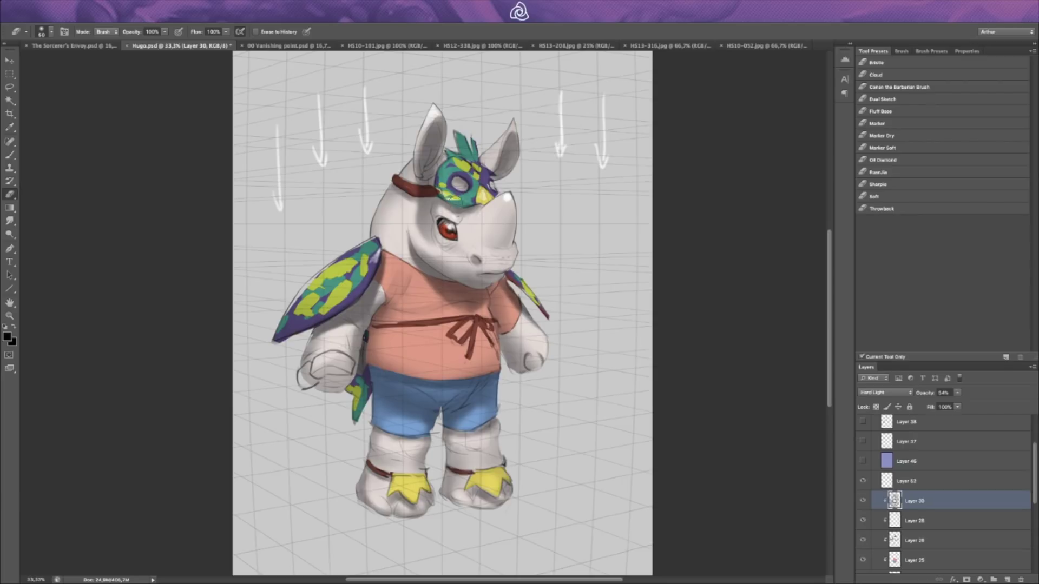
pyautogui.press('b')
pyautogui.press('e')
pyautogui.press('b')
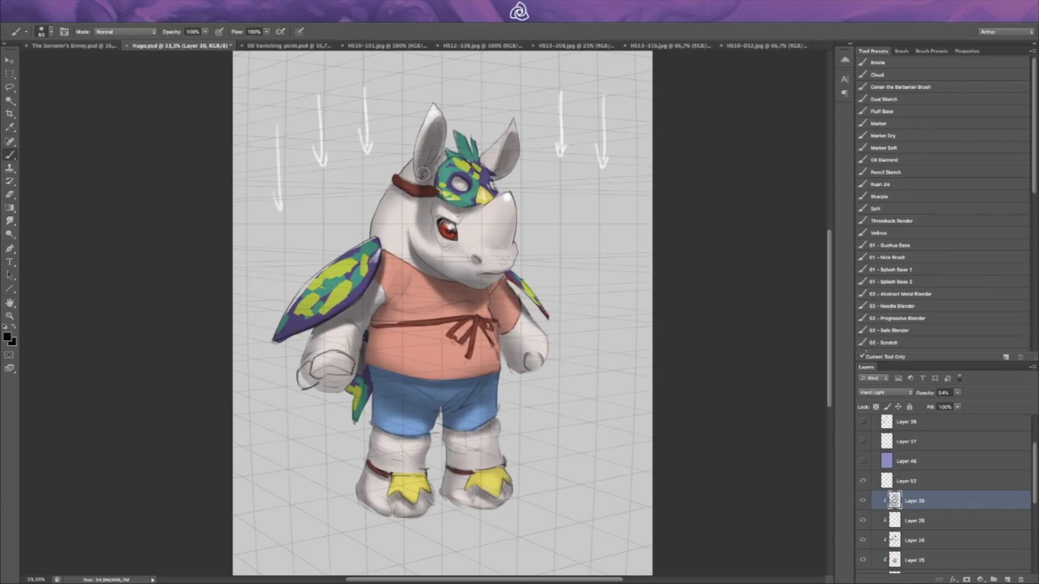
pyautogui.moveTo(439, 145); pyautogui.dragTo(417, 202)
# Step: Smudge the temple shadow and shade the brow beneath the bird mask, cleaning it with the eraser
pyautogui.press('r')
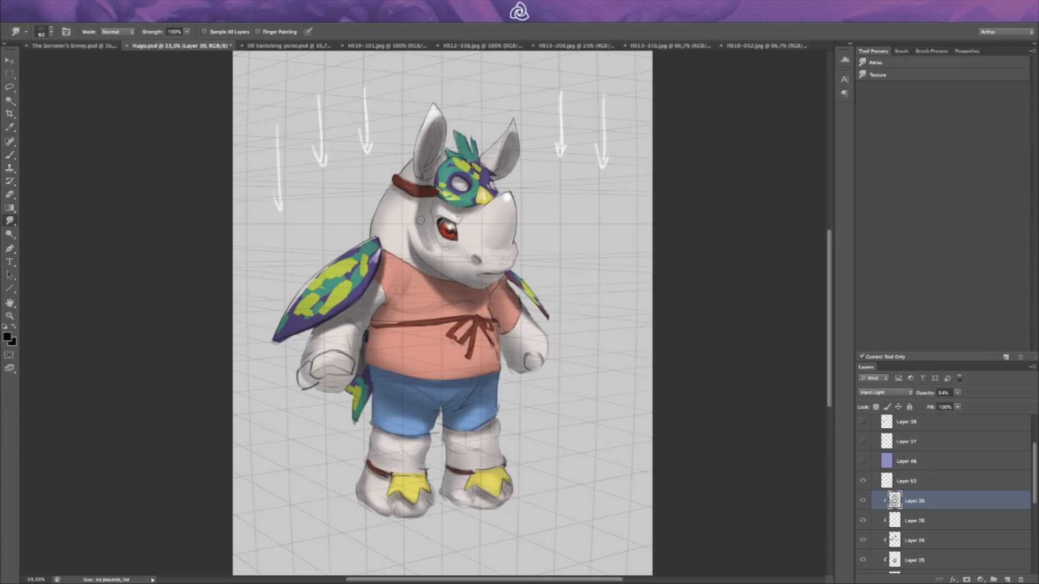
pyautogui.press('b')
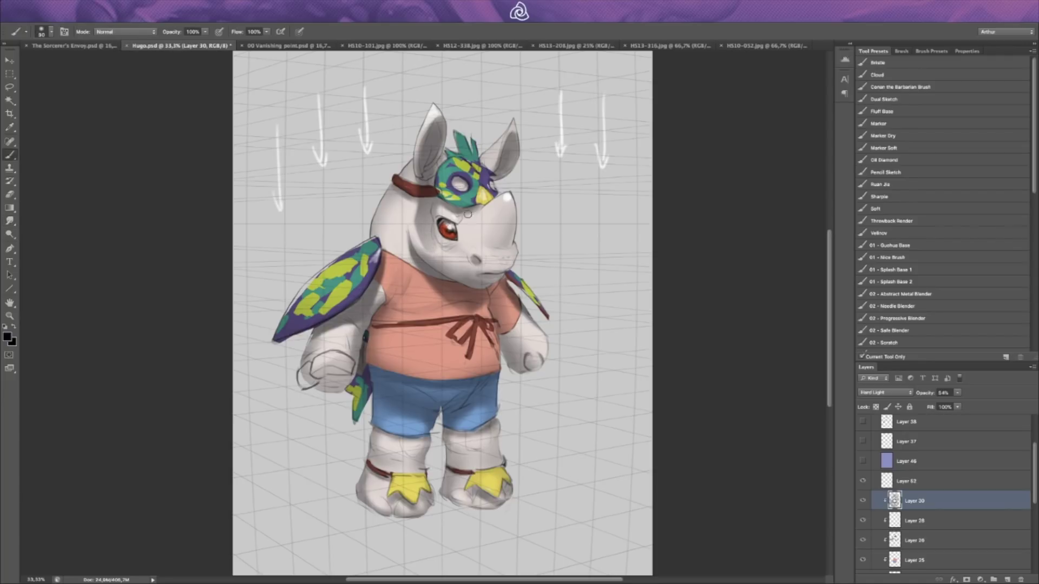
pyautogui.press('e')
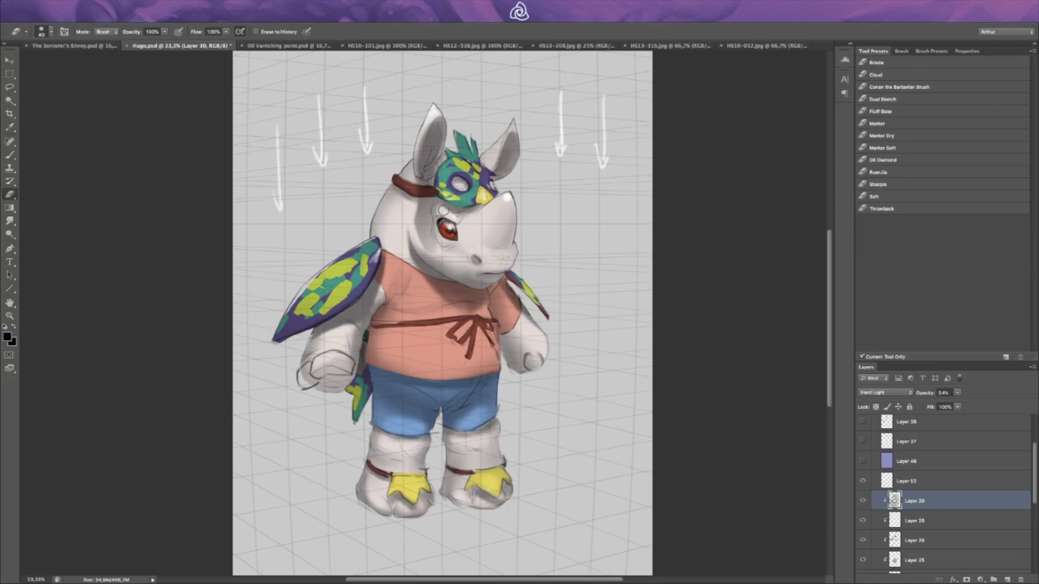
# Step: Darken the base of the horn and soften its transition with the Smudge tool and a large eraser
pyautogui.press('b')
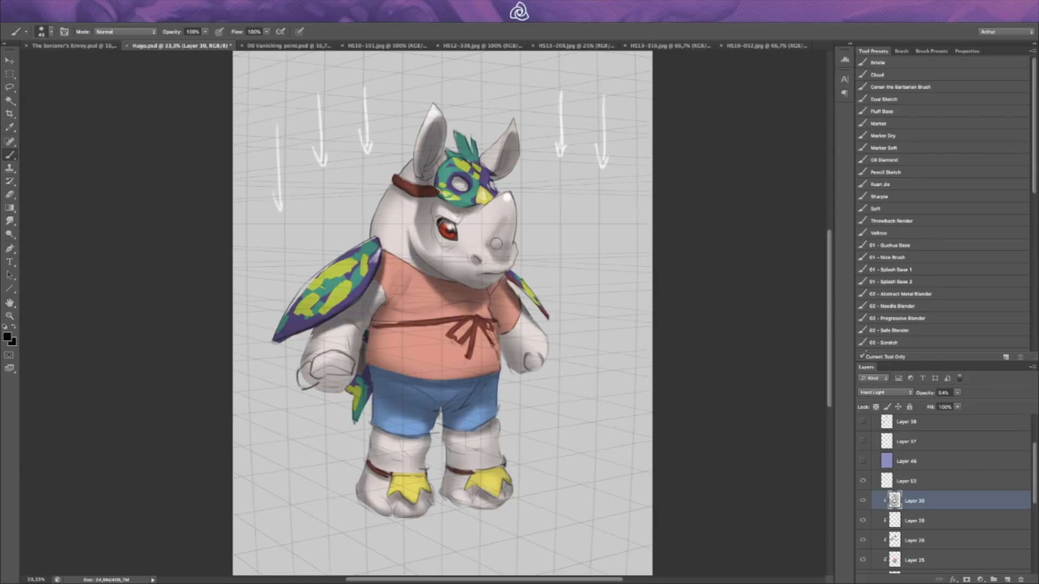
pyautogui.press('r')
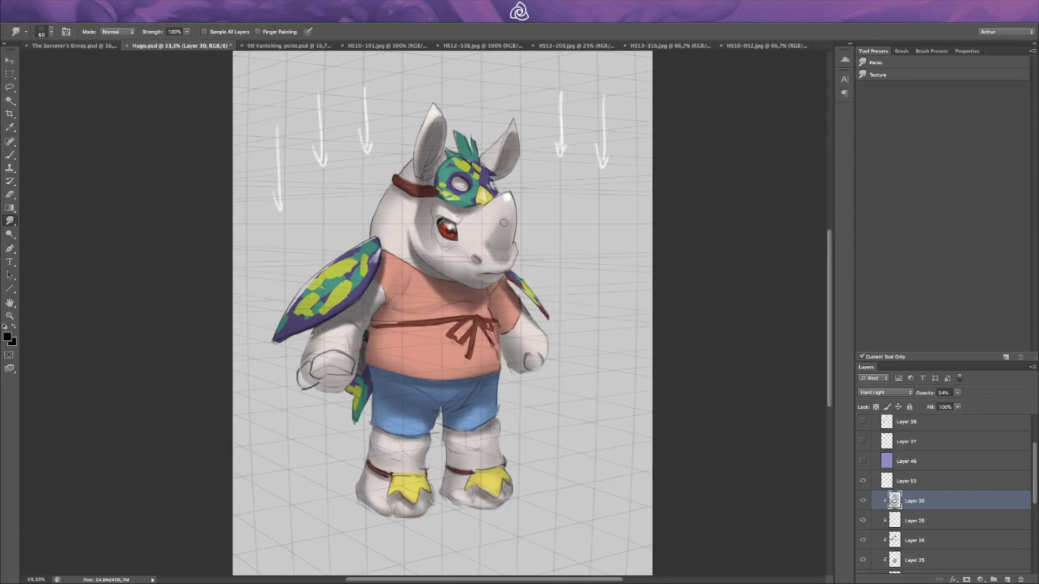
pyautogui.press('e')
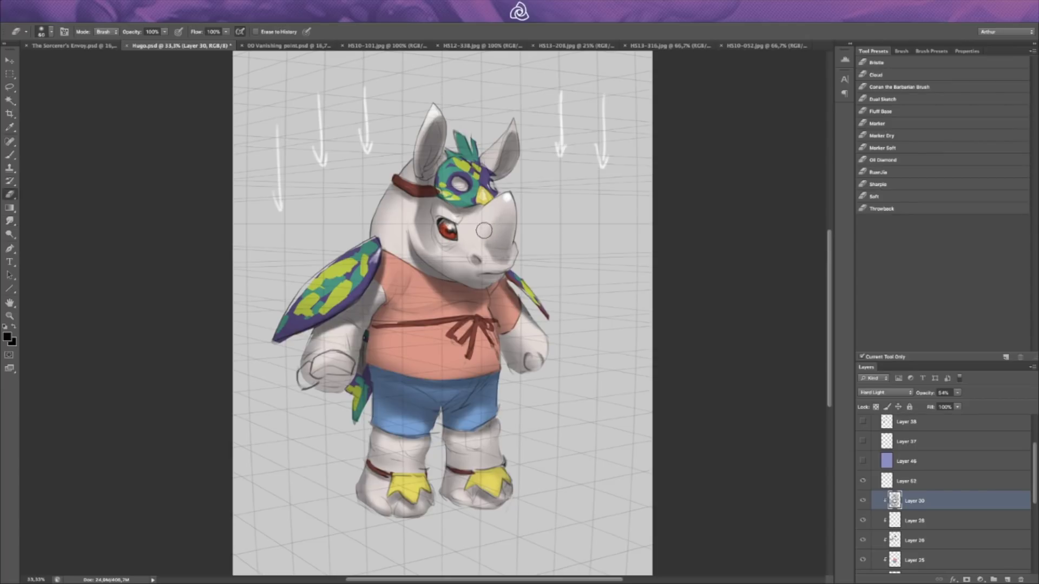
pyautogui.press('b')
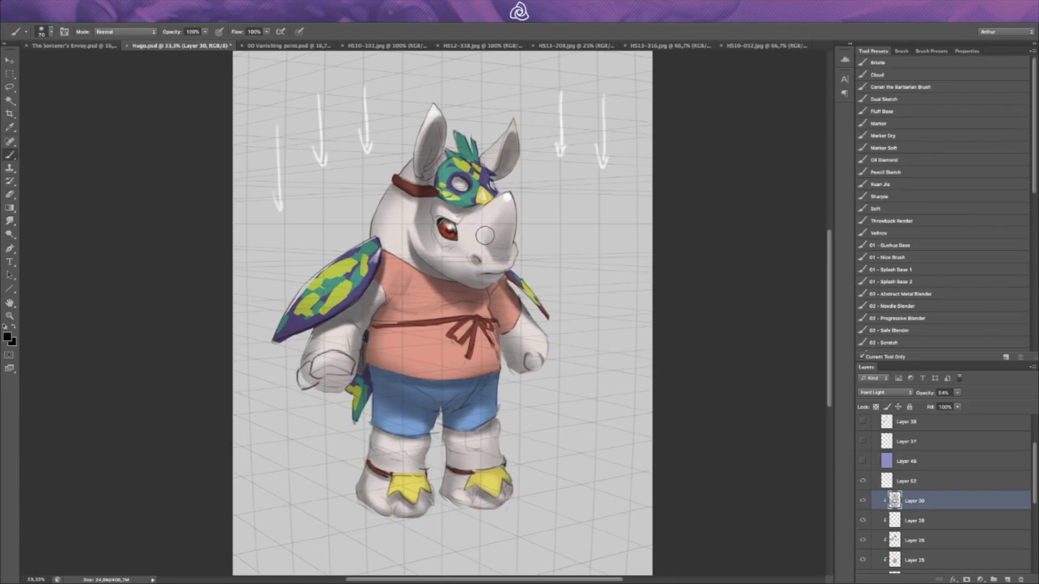
pyautogui.press('e')
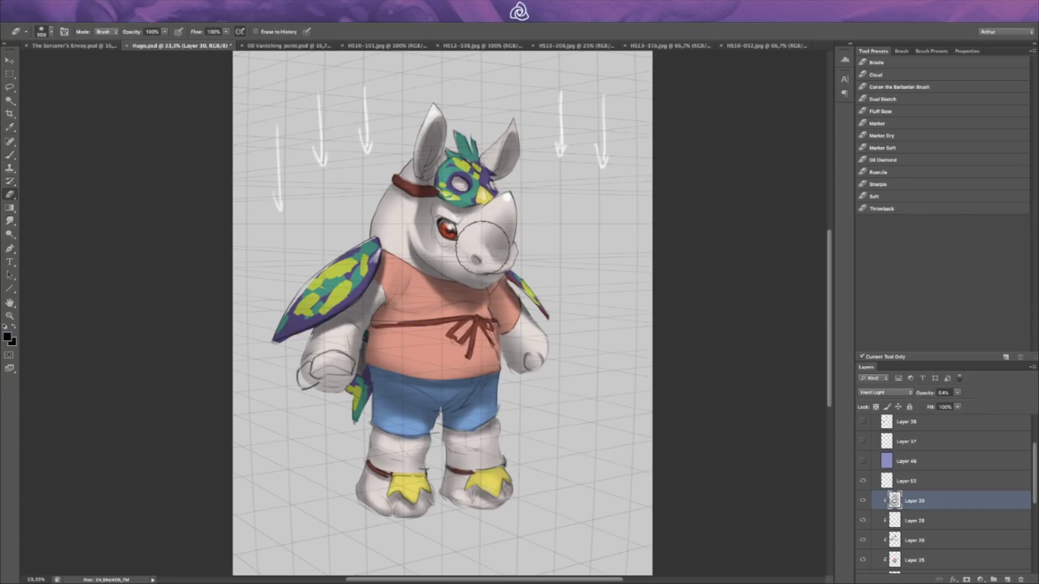
# Step: Shade the nostril and mouth area with a smaller brush, blending with eraser and Smudge tool
pyautogui.press('b')
pyautogui.press('[')
pyautogui.press('[')
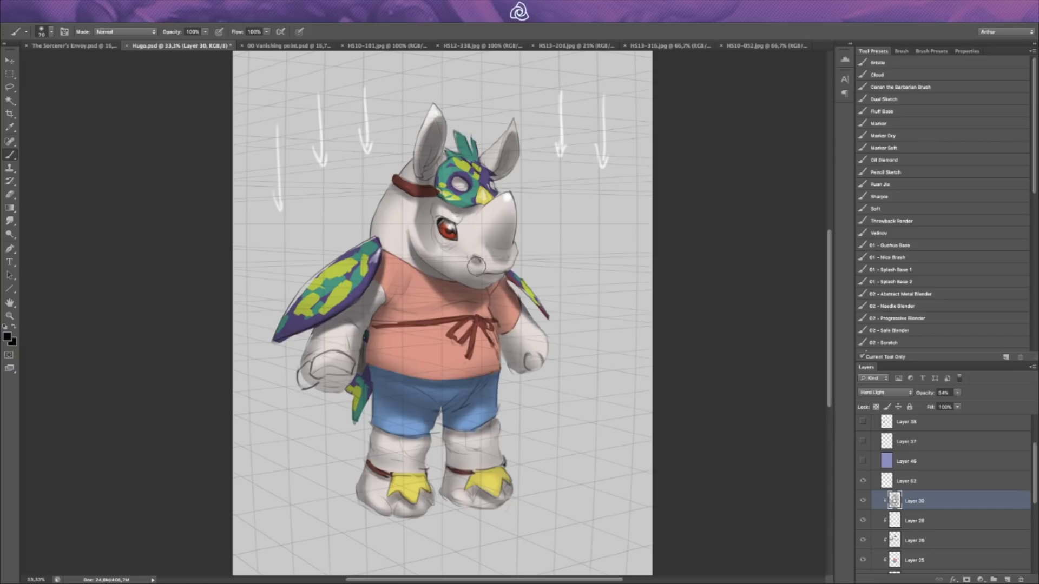
pyautogui.press('e')
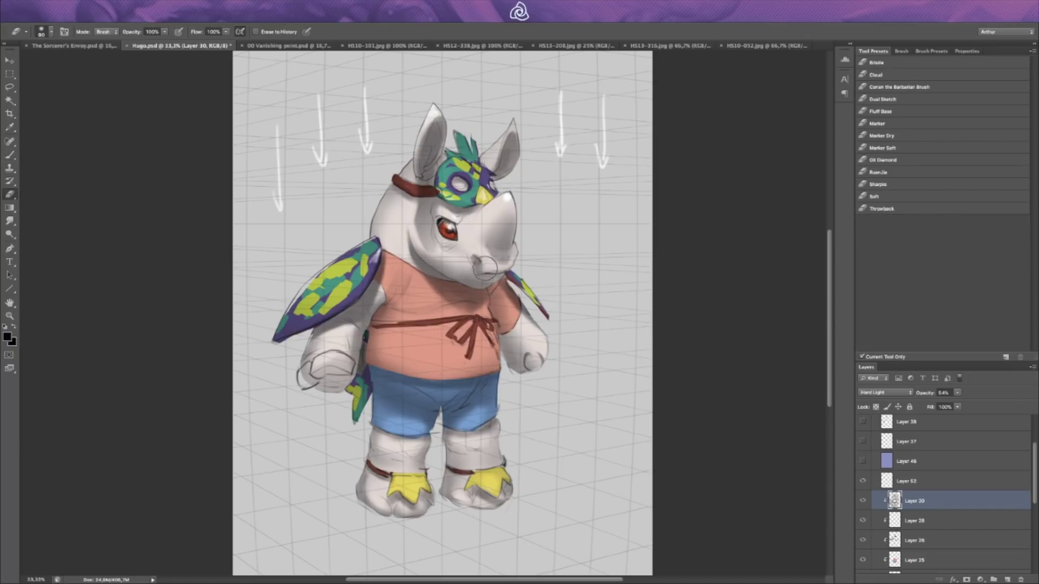
pyautogui.press('b')
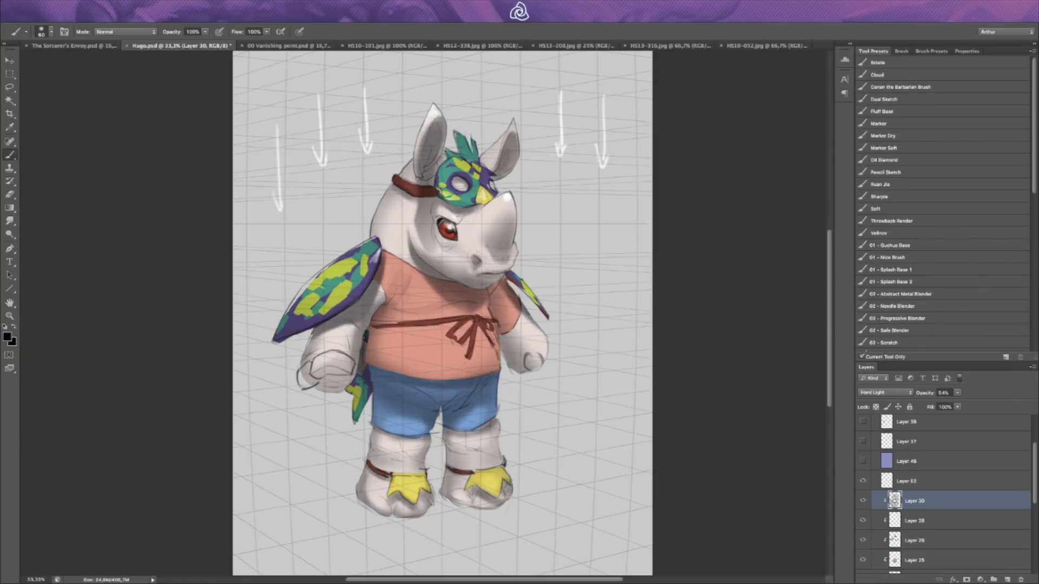
pyautogui.press('r')
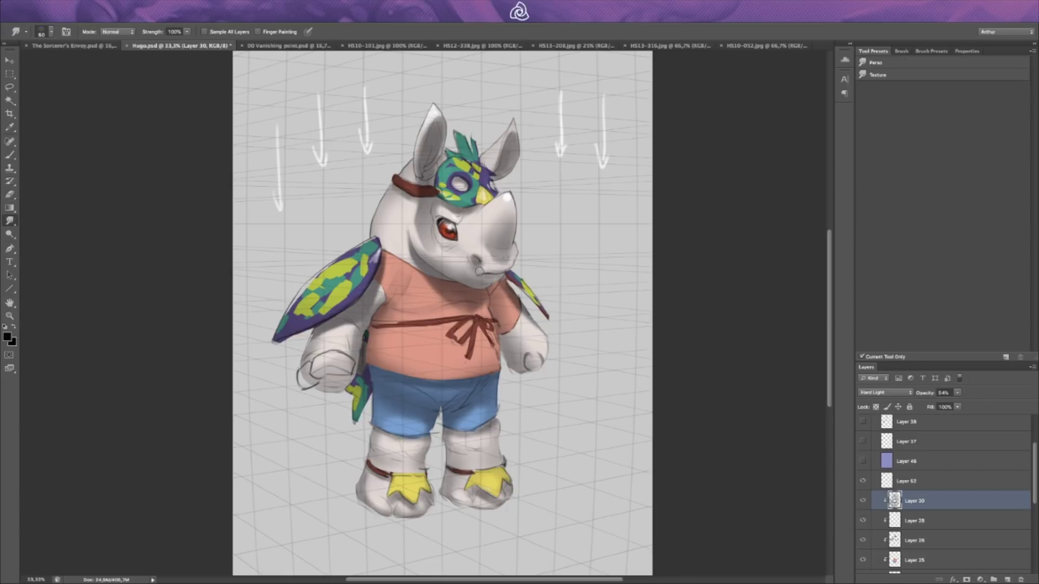
pyautogui.press('b')
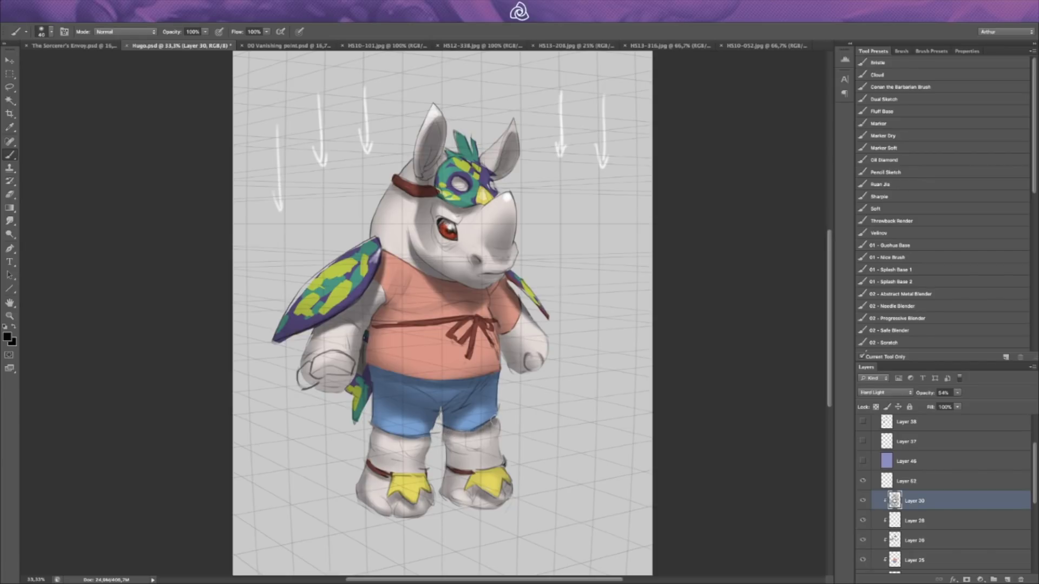
# Step: Refine the shading on the inner sides of both lower legs with an enlarged eraser and the brush
pyautogui.press('e')
pyautogui.press(']')
pyautogui.press(']')
pyautogui.press(']')
pyautogui.press(']')
pyautogui.press(']')
pyautogui.press(']')
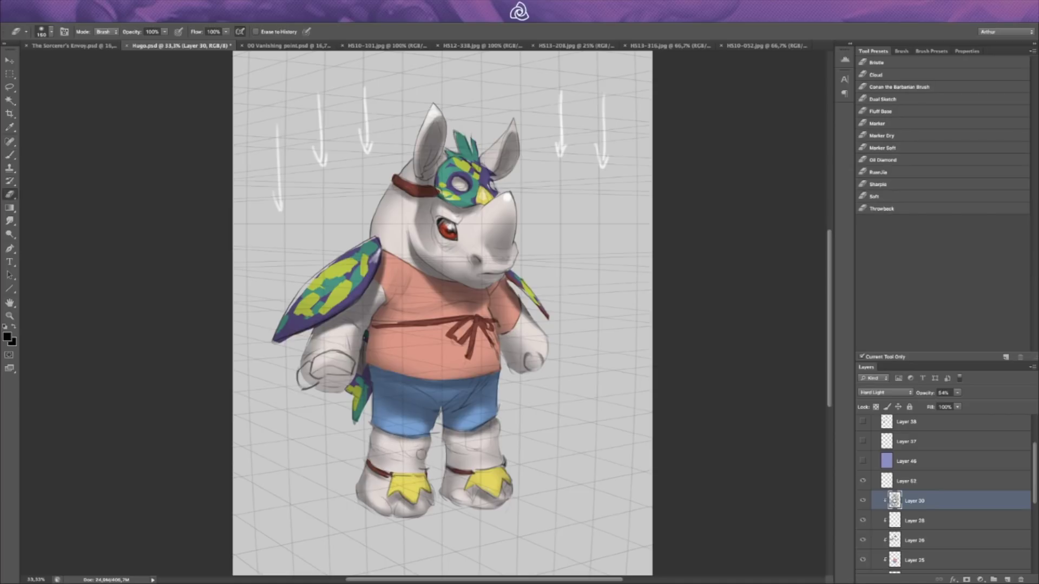
pyautogui.press('b')
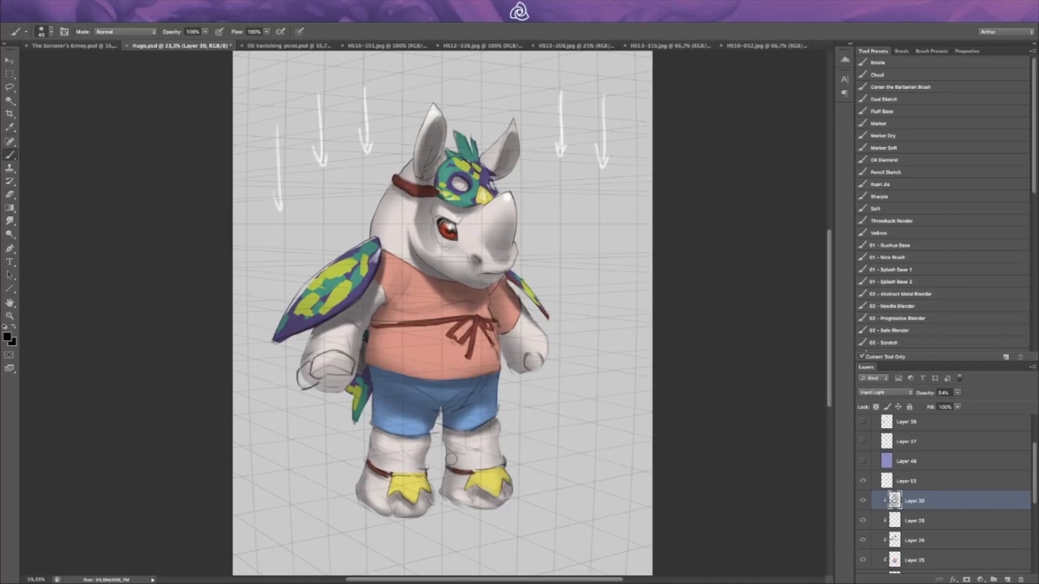
# Step: Shade the right-hand foot around the toes with a large brush, refining it with a reduced brush and eraser
pyautogui.press('e')
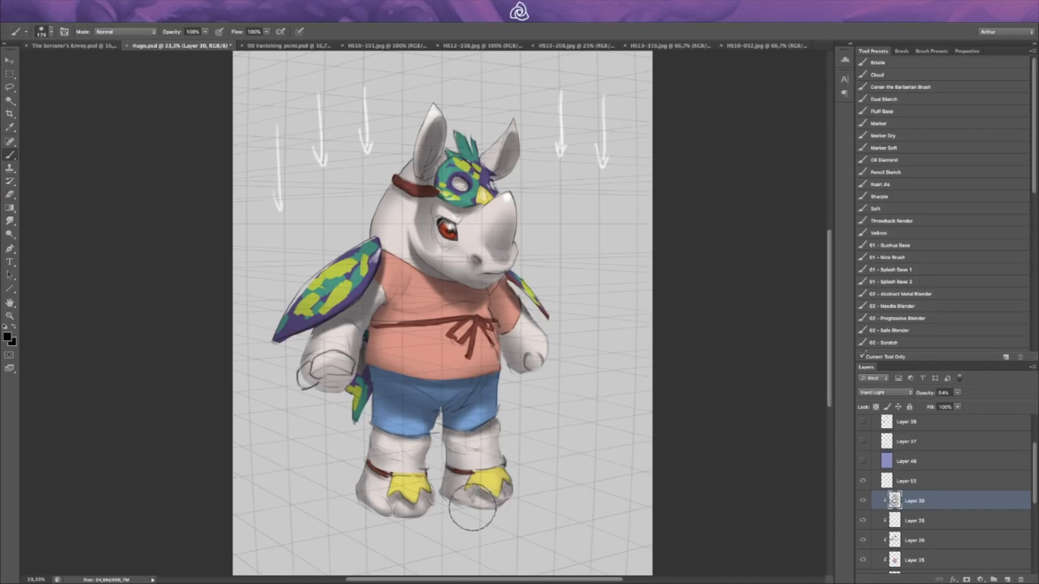
pyautogui.press('b')
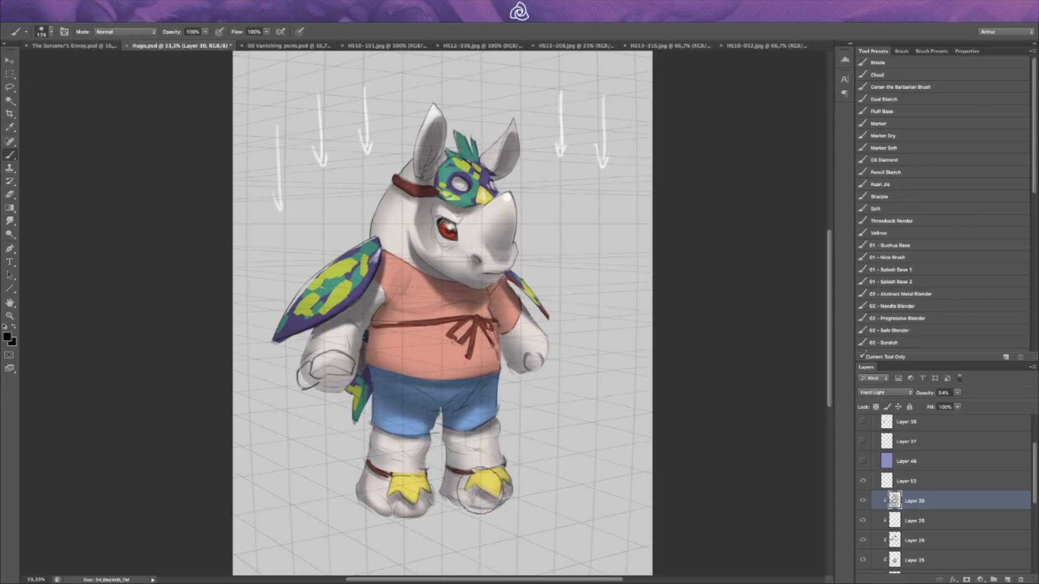
pyautogui.press('[')
pyautogui.press('[')
pyautogui.press('[')
pyautogui.press('[')
pyautogui.press('[')
pyautogui.press('[')
pyautogui.press('e')
pyautogui.press('b')
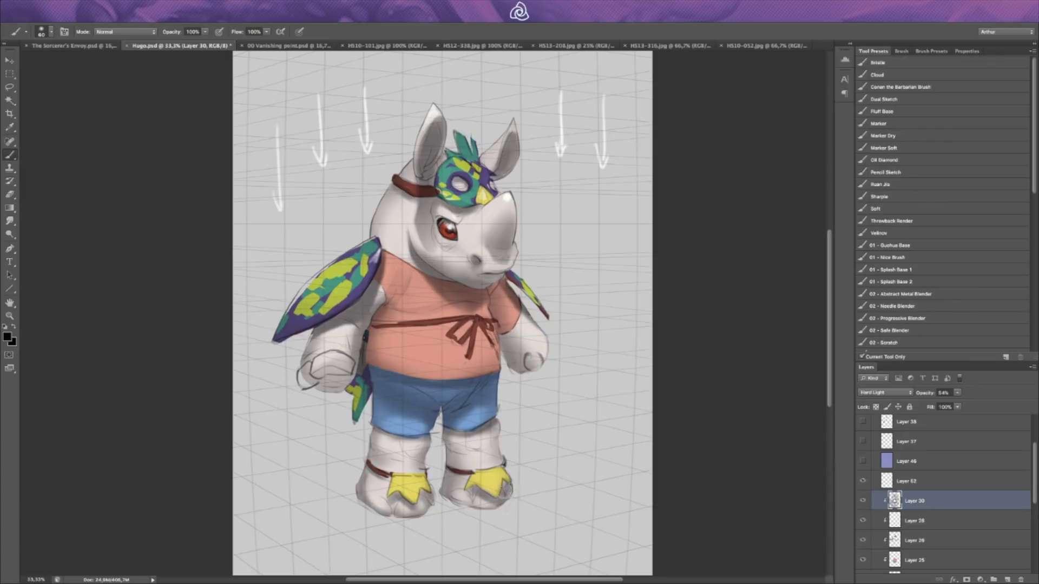
# Step: Soften the right-hand shin and foot with the eraser and build up broad leg shading with an enlarged brush
pyautogui.press('e')
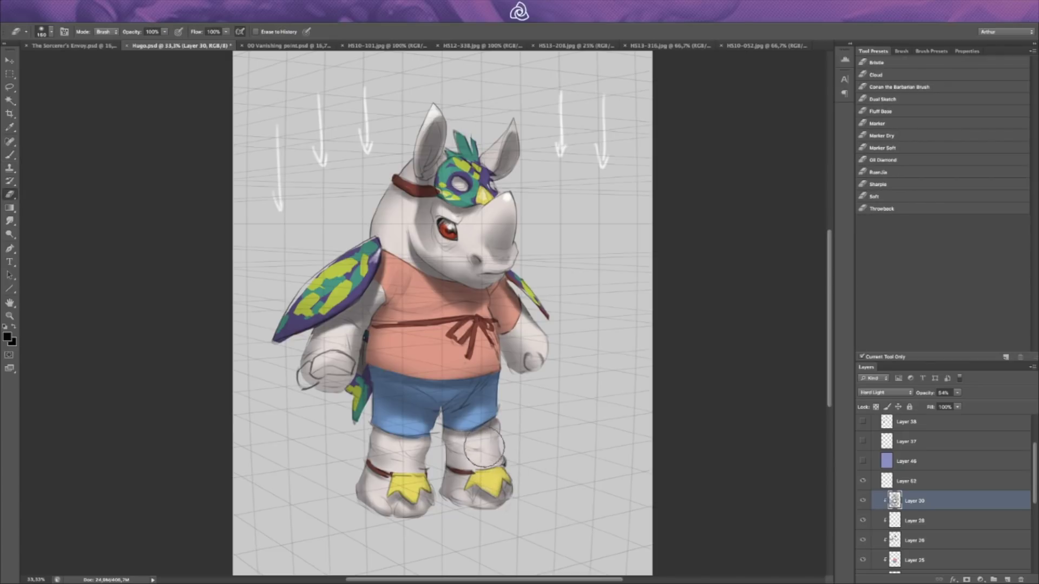
pyautogui.press('b')
pyautogui.press(']')
pyautogui.press(']')
pyautogui.press(']')
pyautogui.press(']')
pyautogui.press(']')
pyautogui.press(']')
pyautogui.press(']')
pyautogui.press(']')
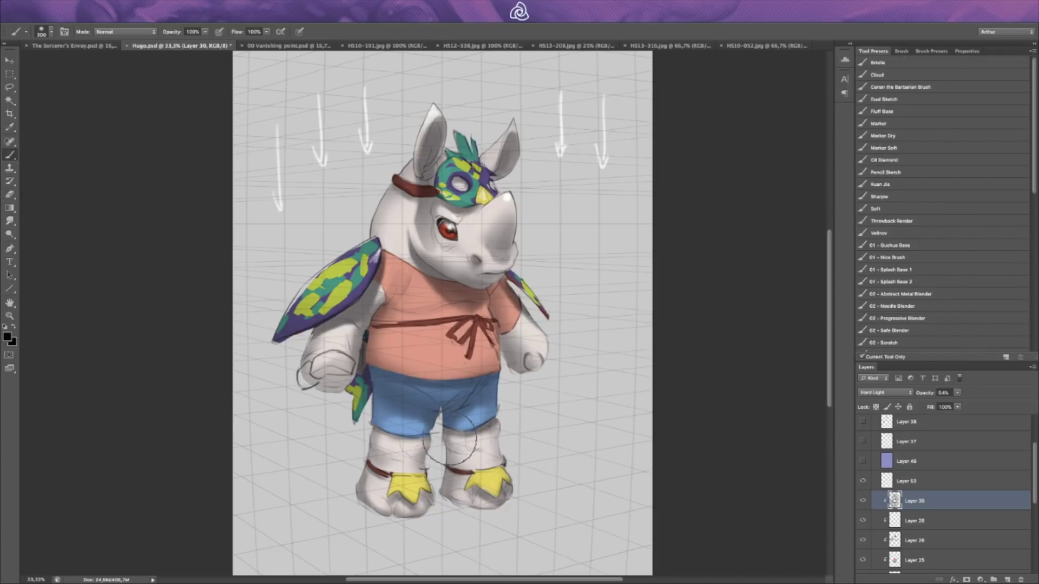
pyautogui.press('e')
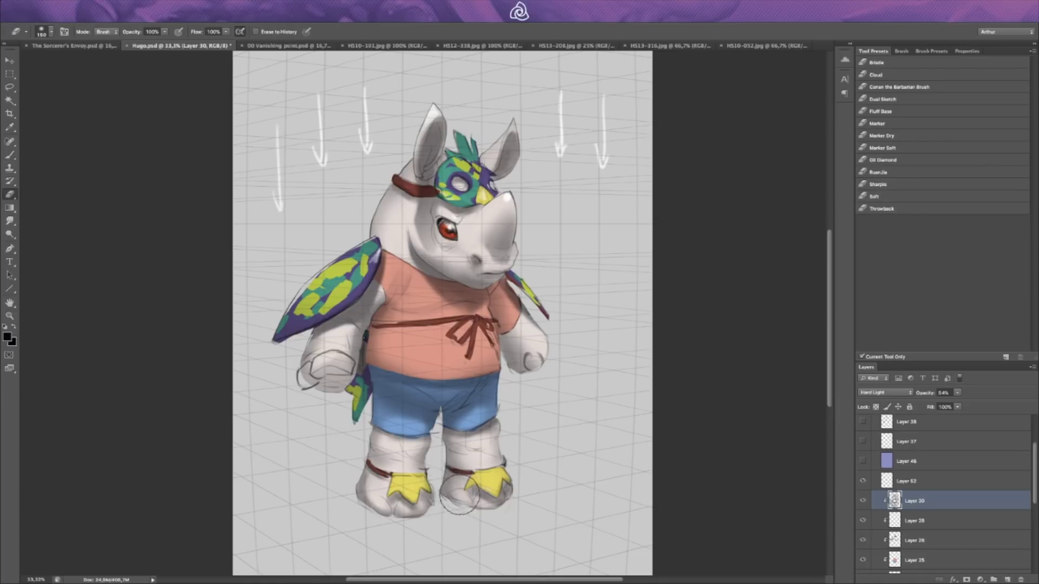
pyautogui.press('b')
pyautogui.press('e')
pyautogui.press('b')
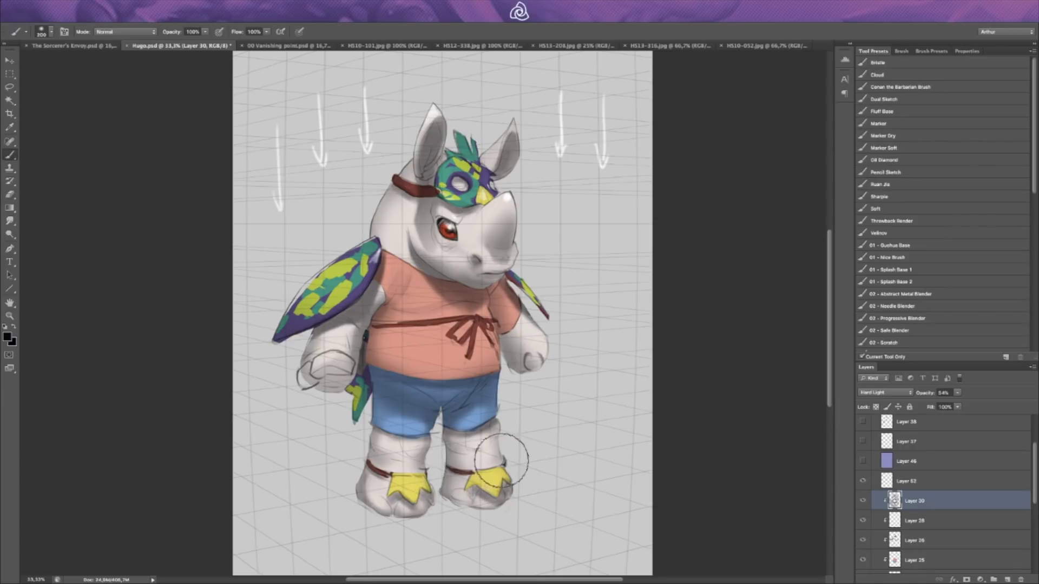
# Step: Paint a thin shadow with a much smaller brush across the left-hand leg just below the trouser hem
pyautogui.press('e')
pyautogui.press('b')
pyautogui.press('[')
pyautogui.press('[')
pyautogui.press('[')
pyautogui.press('[')
pyautogui.press('[')
pyautogui.press('[')
pyautogui.press('[')
pyautogui.press('[')
pyautogui.press('[')
pyautogui.press('[')
pyautogui.moveTo(389, 437); pyautogui.dragTo(411, 439)
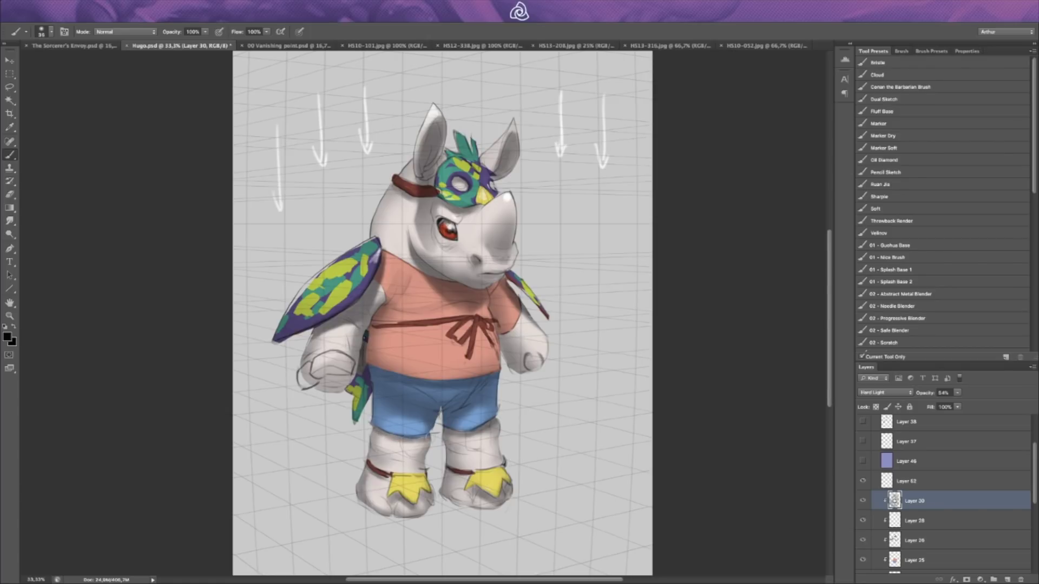
# Step: Soften the left-hand shin's shading with an enlarged eraser and touch up the ankle strap area with the brush
pyautogui.press('e')
pyautogui.press(']')
pyautogui.press(']')
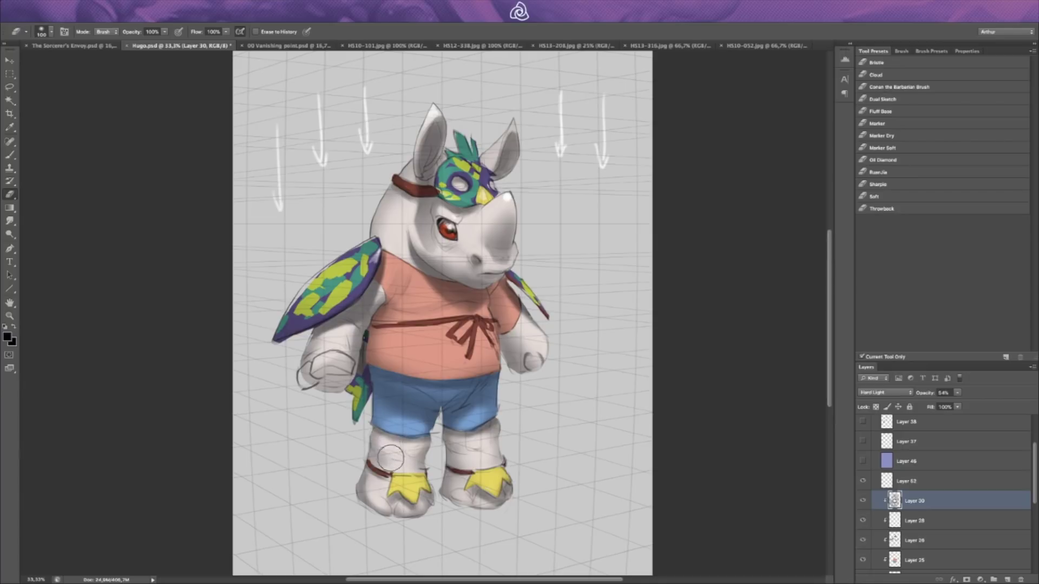
pyautogui.press('b')
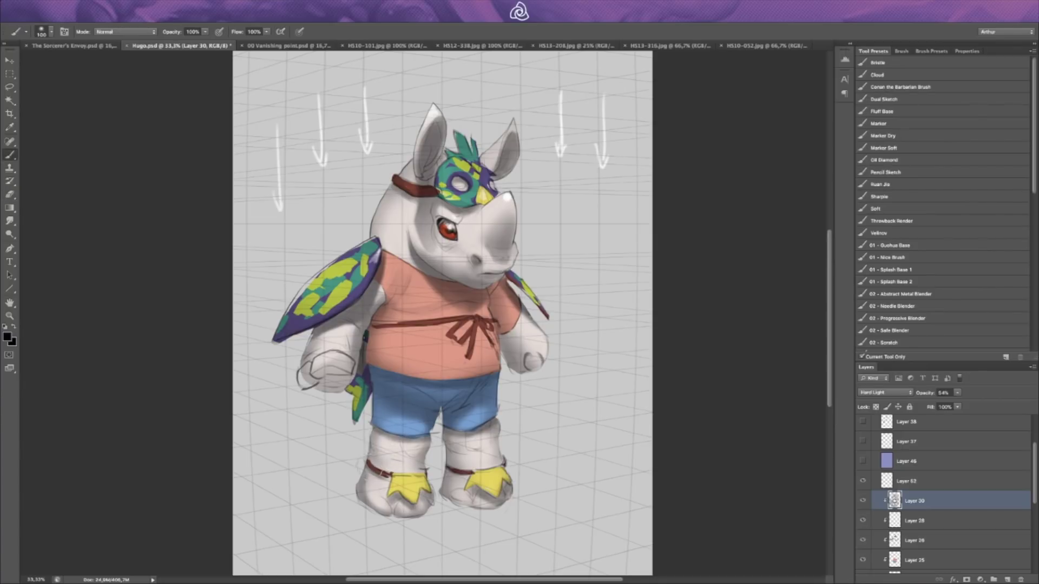
# Step: Soften the shading around the shirt hem with an enlarged eraser and brush shading onto the right-hand leg of the shorts
pyautogui.press('e')
pyautogui.press(']')
pyautogui.press(']')
pyautogui.press(']')
pyautogui.press(']')
pyautogui.press(']')
pyautogui.press(']')
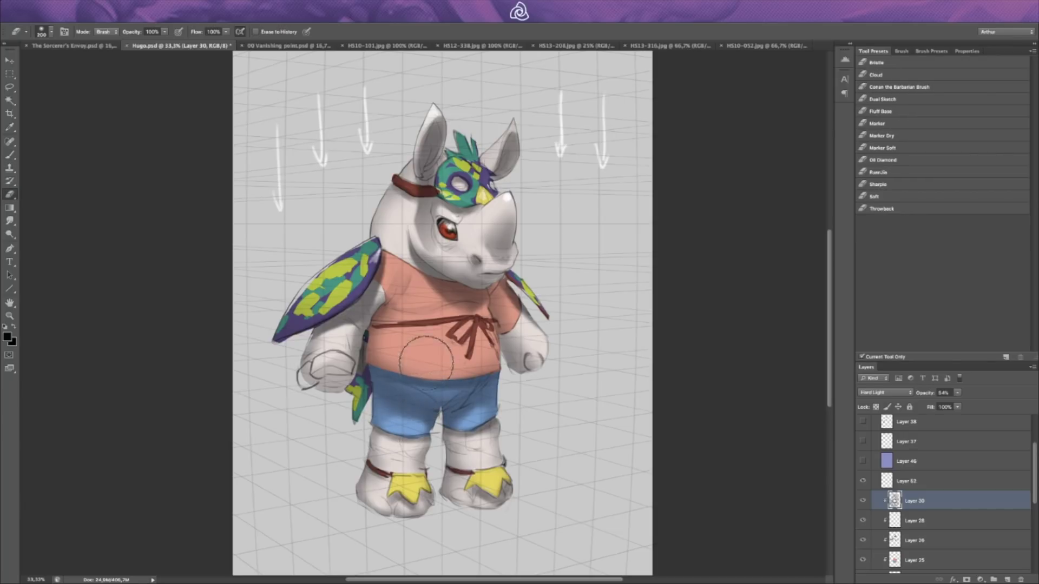
pyautogui.press('b')
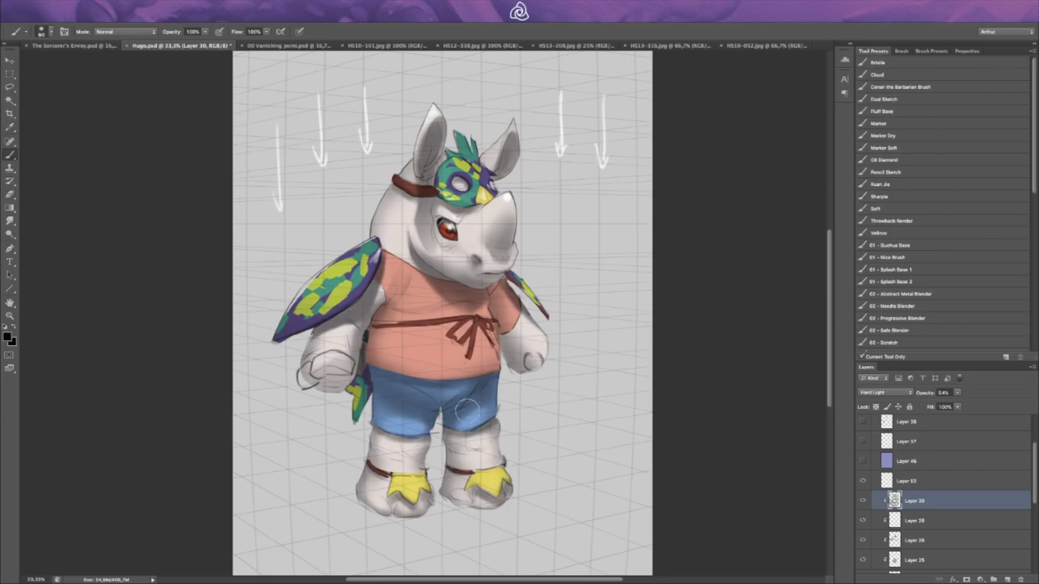
# Step: Refine the shading on the left-hand side of the shorts and lower shirt, alternating eraser and brush
pyautogui.press('e')
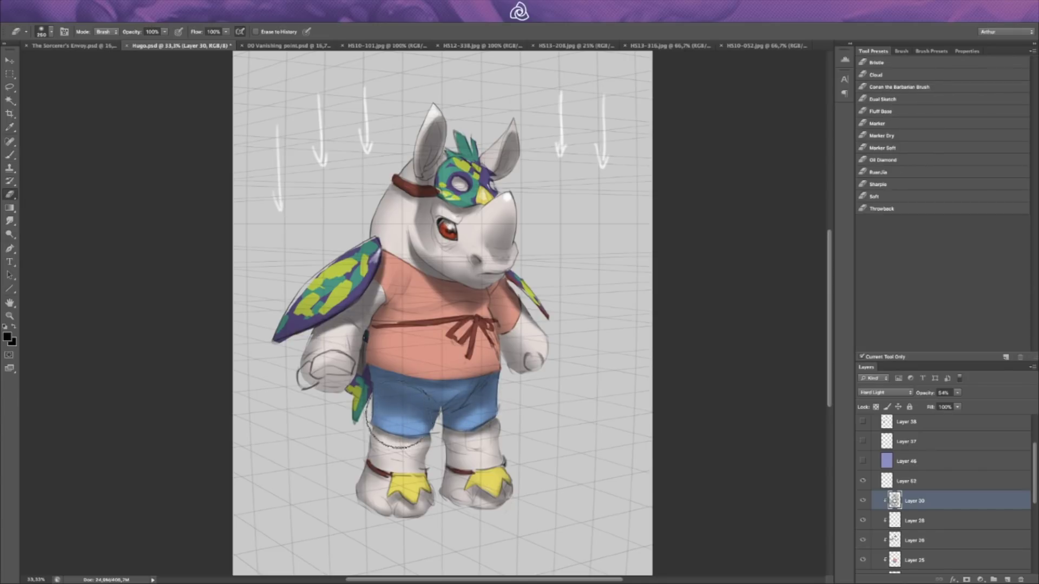
pyautogui.press('b')
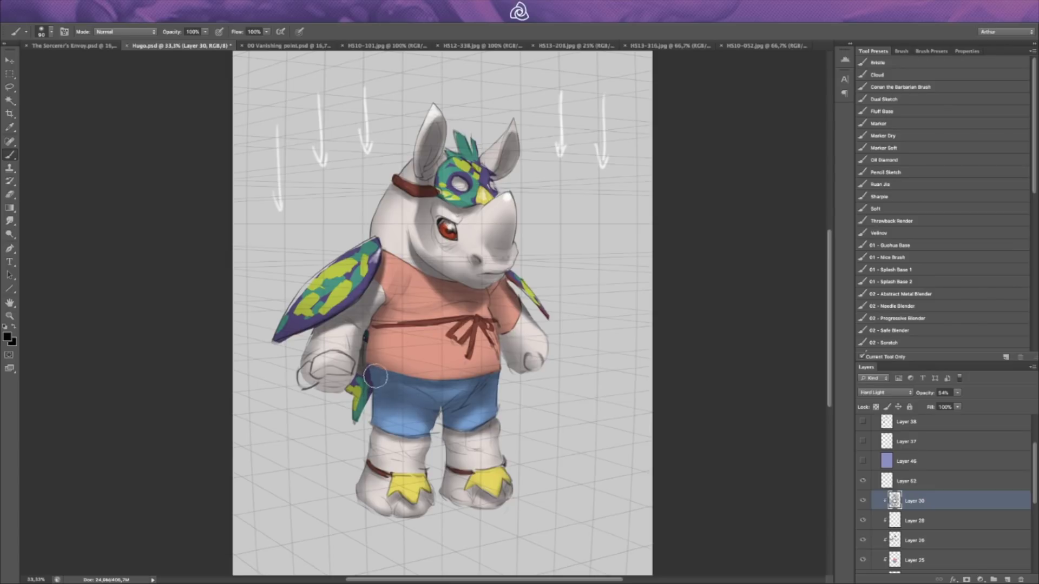
pyautogui.press('e')
pyautogui.press('b')
pyautogui.press('e')
pyautogui.press('b')
pyautogui.press('e')
pyautogui.press('b')
# Step: Shade the brown mask strap with a reduced brush, then blend the shading on the back of the head
pyautogui.press('[')
pyautogui.press('[')
pyautogui.press('e')
pyautogui.press('b')
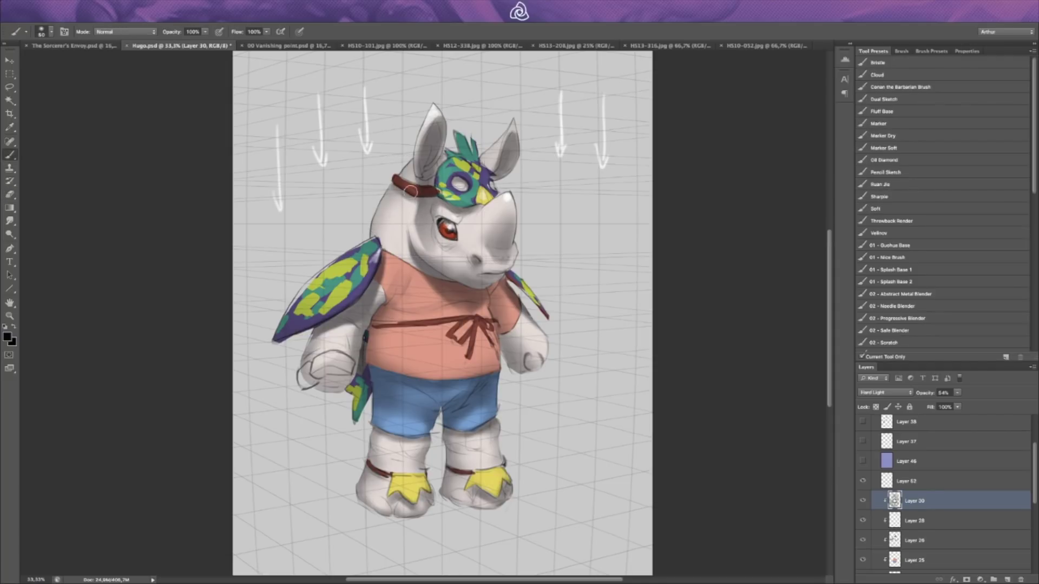
pyautogui.press('e')
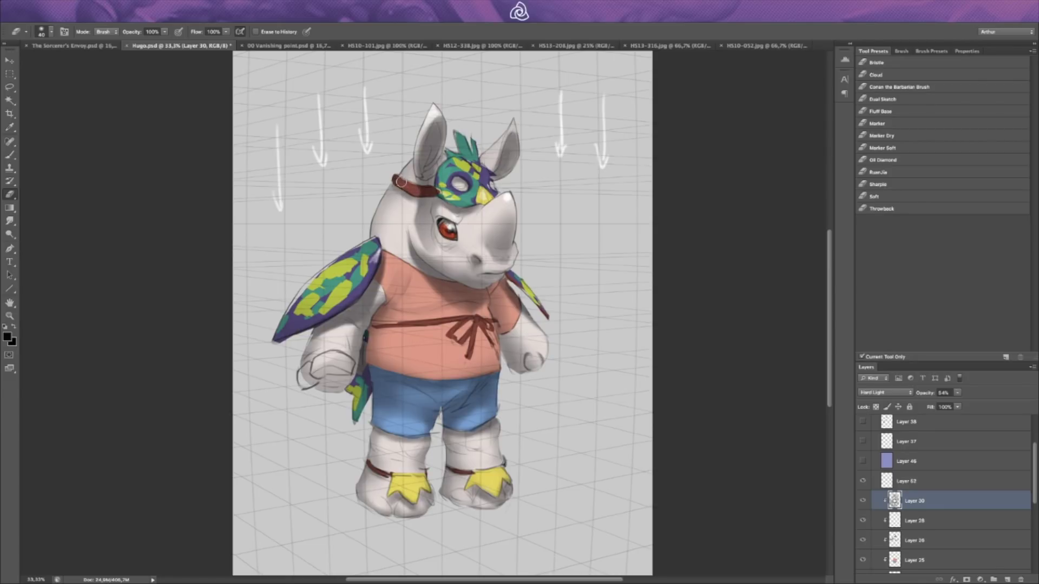
pyautogui.press('b')
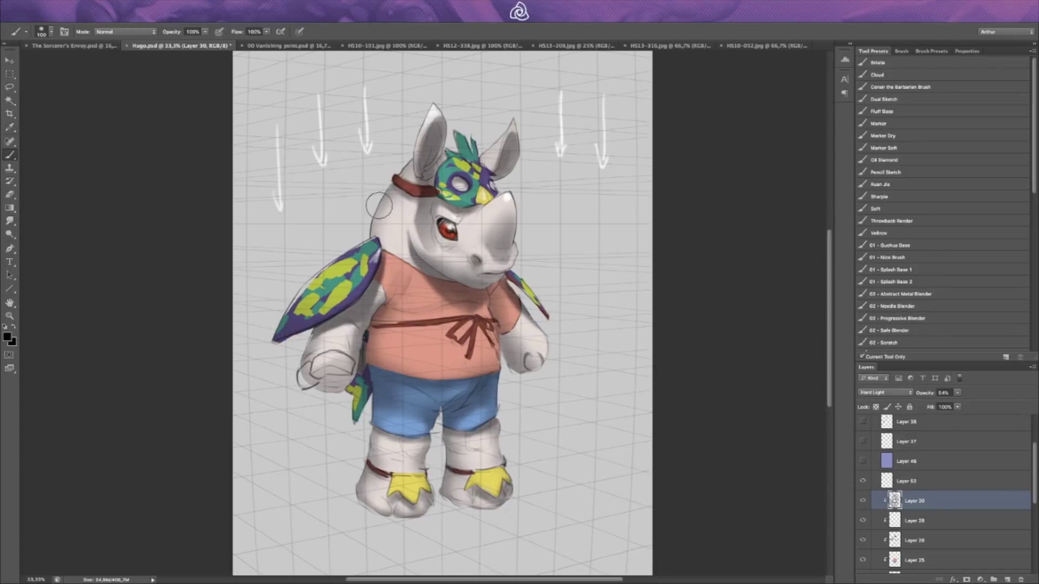
pyautogui.press('e')
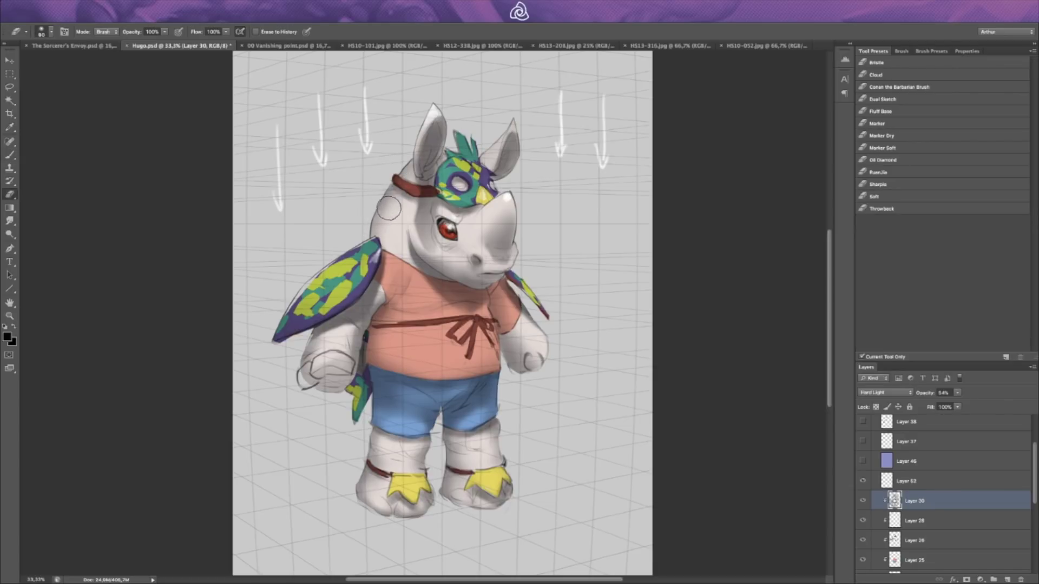
# Step: Adjust the shading around the right-hand ear, alternating a large brush with a small eraser
pyautogui.press('b')
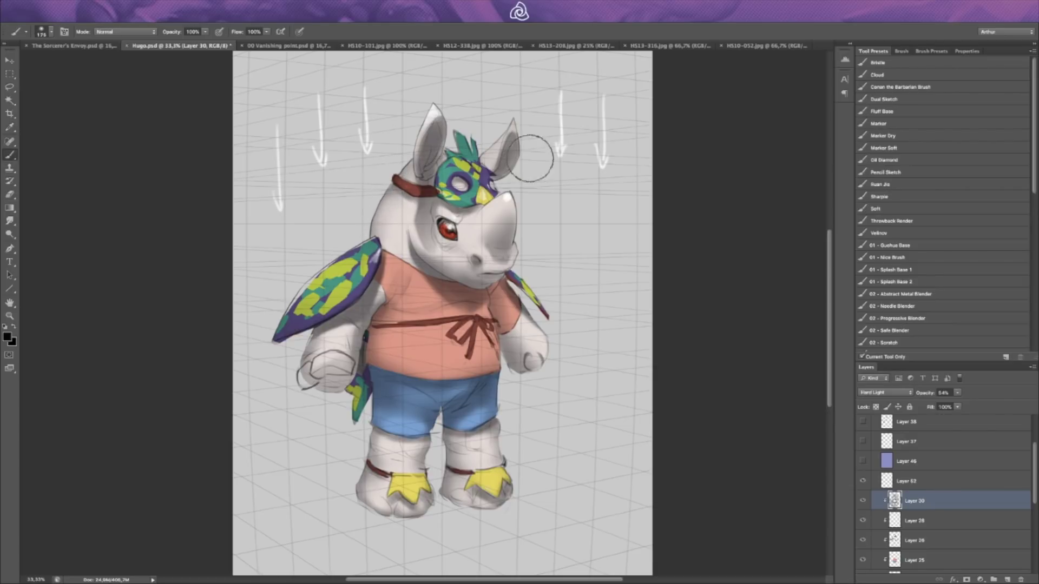
pyautogui.press('e')
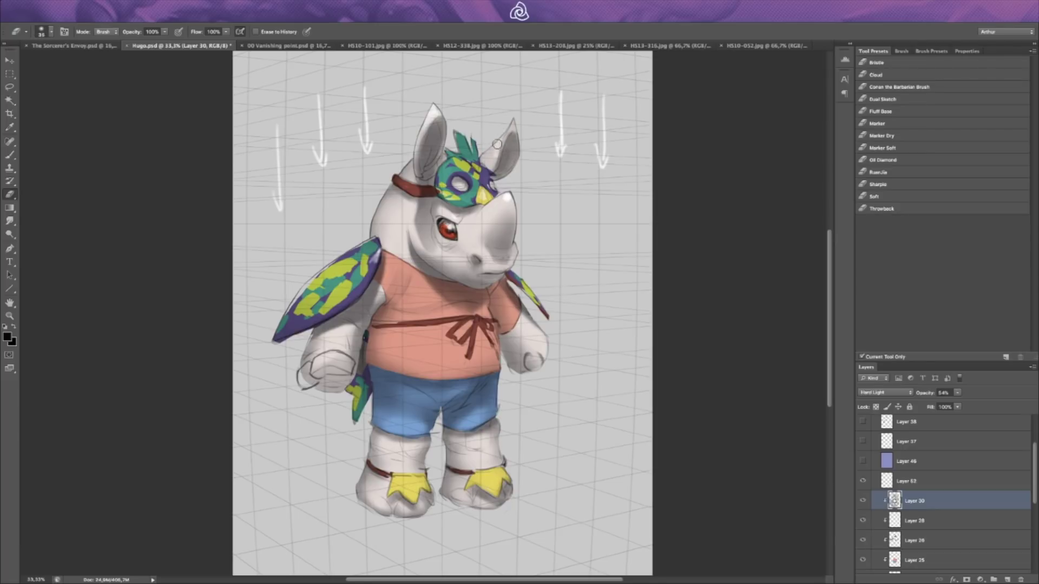
pyautogui.press('b')
pyautogui.press('e')
pyautogui.press('b')
pyautogui.press('e')
pyautogui.press('b')
pyautogui.press('e')
pyautogui.press('b')
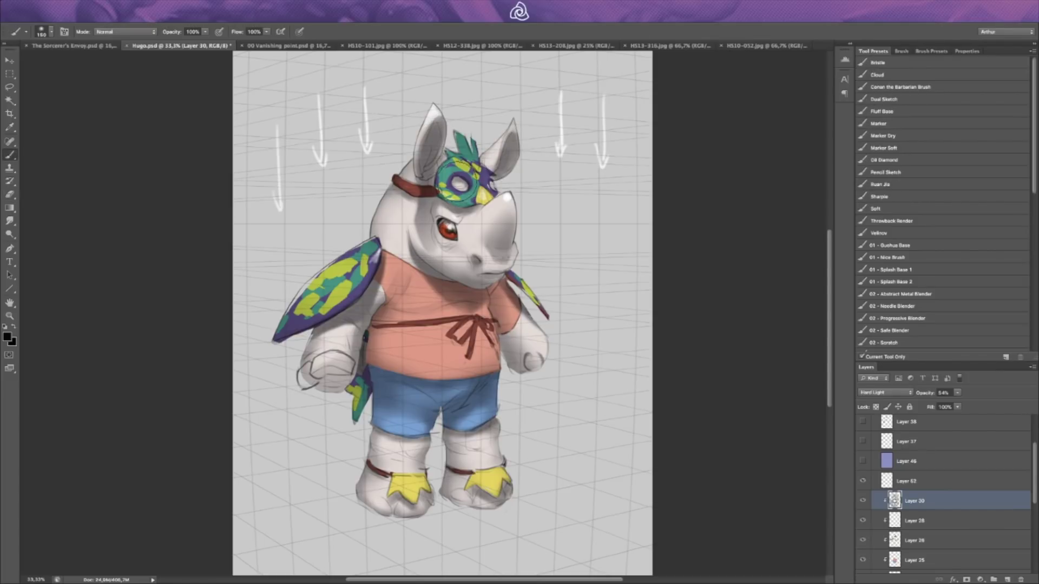
# Step: Shade the bird mask with a much smaller brush and clean up its right-hand edge with the eraser
pyautogui.press('[')
pyautogui.press('[')
pyautogui.press('[')
pyautogui.press('[')
pyautogui.press('[')
pyautogui.press('[')
pyautogui.moveTo(461, 165); pyautogui.dragTo(457, 184)
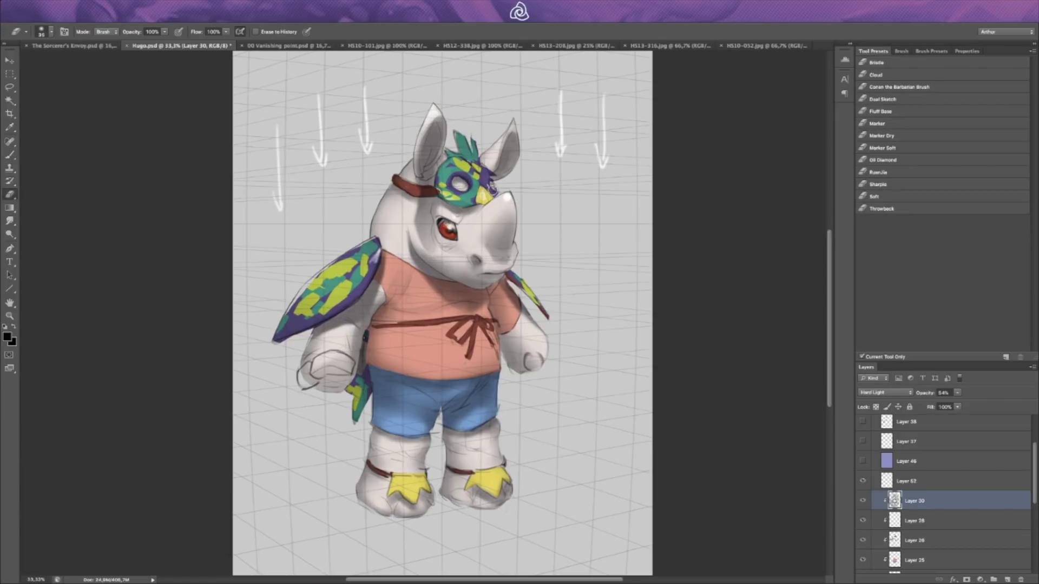
pyautogui.press('e')
pyautogui.press('b')
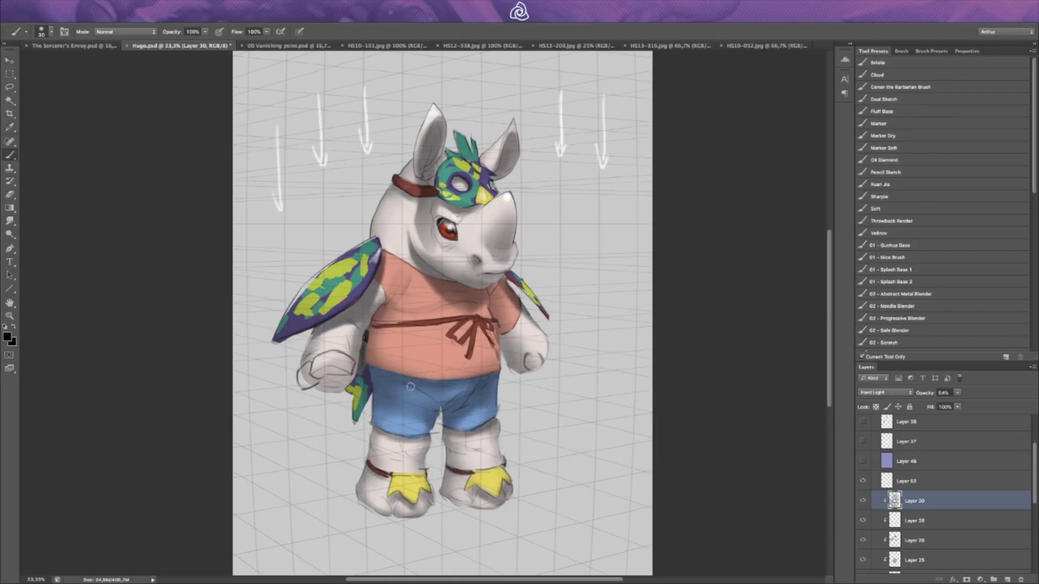
# Step: Build up the shading on the upper part of the blue shorts with an enlarged brush
pyautogui.press(']')
pyautogui.press(']')
pyautogui.press(']')
pyautogui.press(']')
pyautogui.press(']')
pyautogui.press(']')
pyautogui.press(']')
pyautogui.press(']')
pyautogui.press(']')
pyautogui.press(']')
# Step: Soften the shading across the middle of the shorts with a greatly enlarged eraser
pyautogui.press('e')
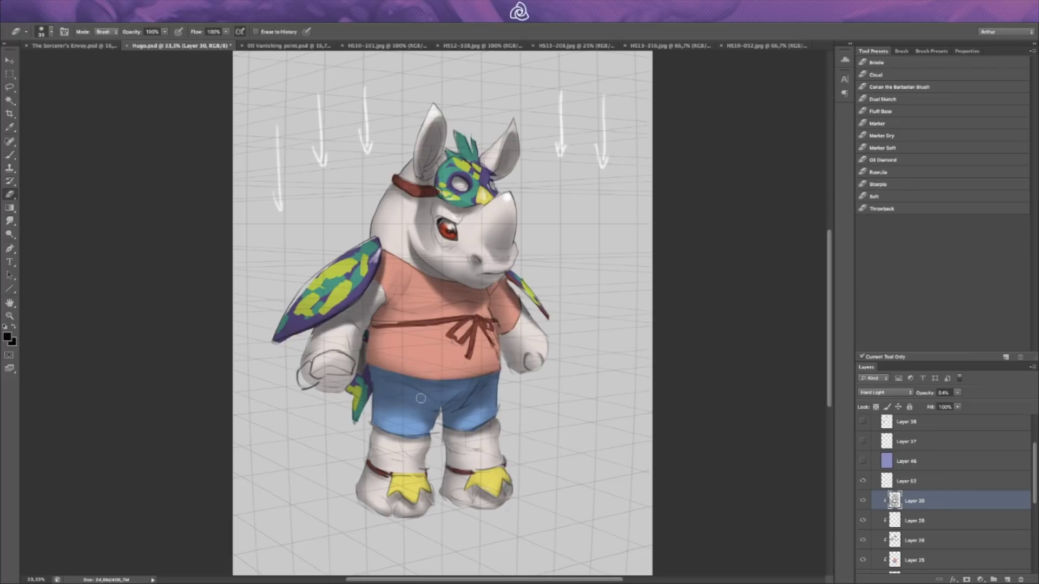
pyautogui.press(']')
pyautogui.press(']')
pyautogui.press(']')
pyautogui.press(']')
pyautogui.press(']')
pyautogui.press(']')
pyautogui.press(']')
pyautogui.press(']')
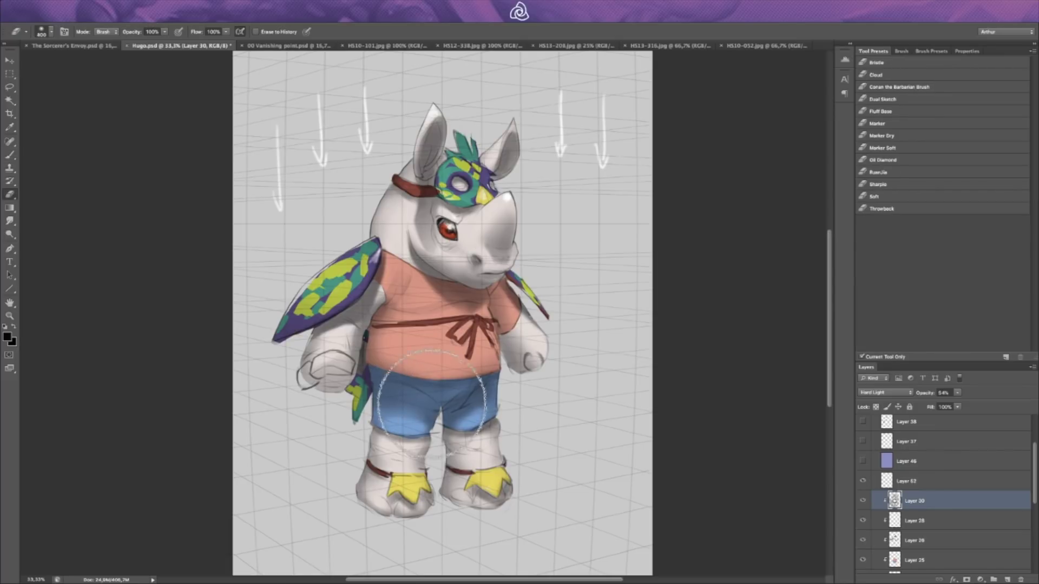
# Step: Deepen the shading around the left-hand fist and tail with a progressively reduced brush
pyautogui.press('b')
pyautogui.press('[')
pyautogui.press('[')
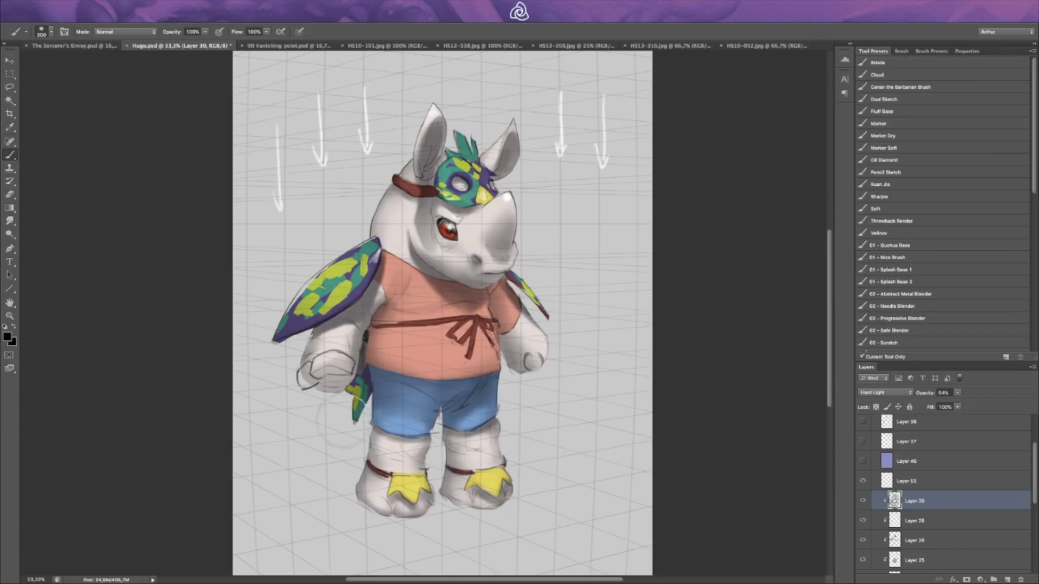
pyautogui.press('[')
pyautogui.press('[')
pyautogui.press('[')
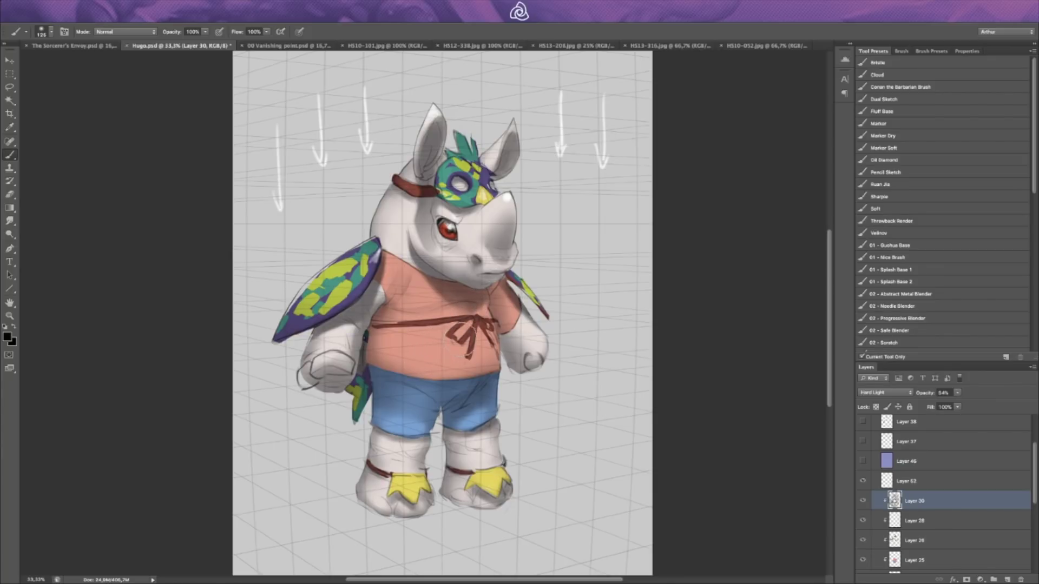
# Step: Lighten the lower shirt's shading with a reduced eraser and brush shading along its right-hand side
pyautogui.press('e')
pyautogui.press('[')
pyautogui.press('[')
pyautogui.press('[')
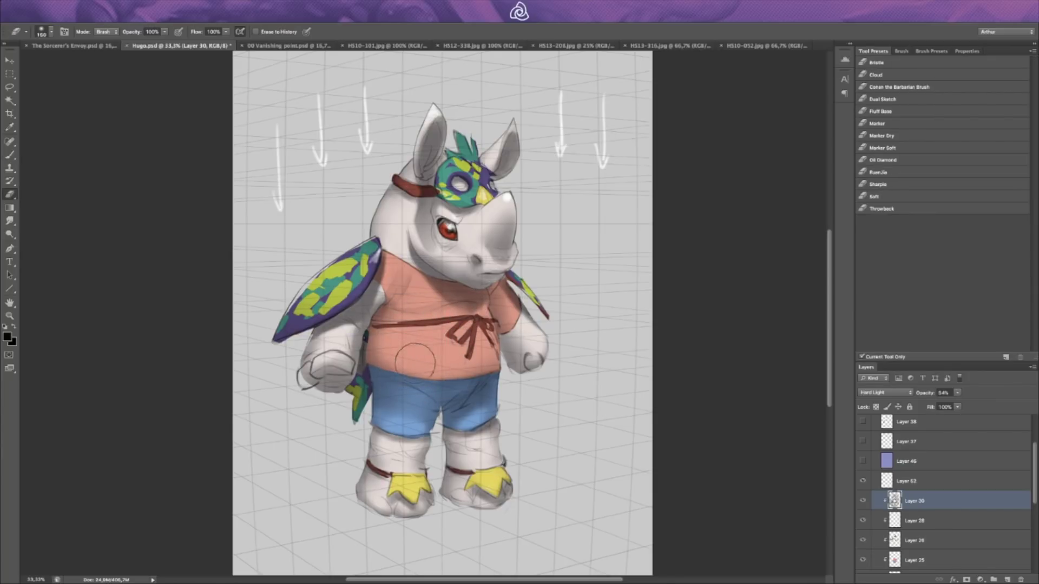
pyautogui.press('b')
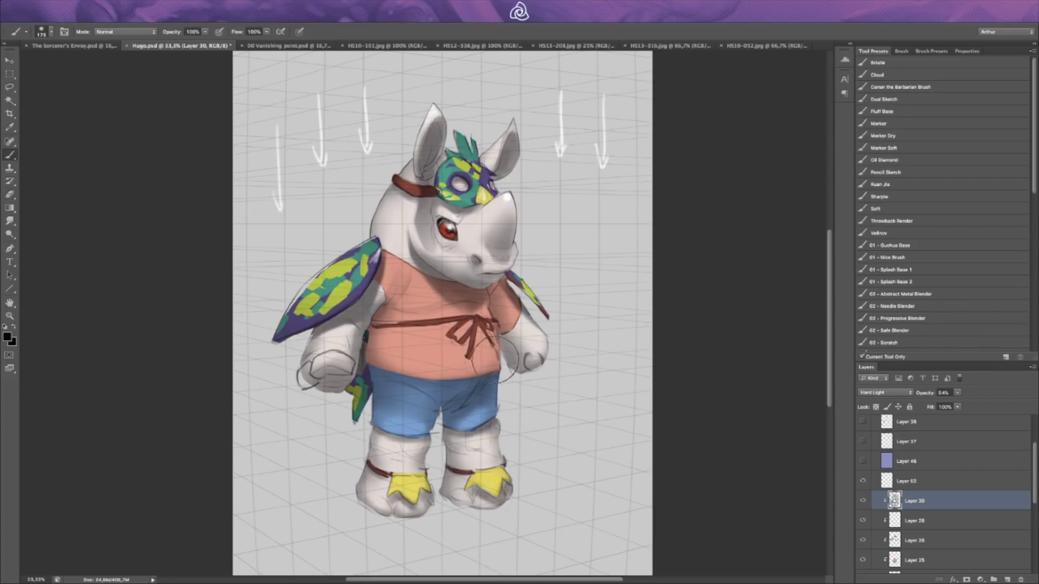
# Step: Soften the shading on the right-hand sleeve with a smaller eraser and touch it up with the brush
pyautogui.press('e')
pyautogui.press('[')
pyautogui.press('[')
pyautogui.press('[')
pyautogui.press('[')
pyautogui.press('[')
pyautogui.press('[')
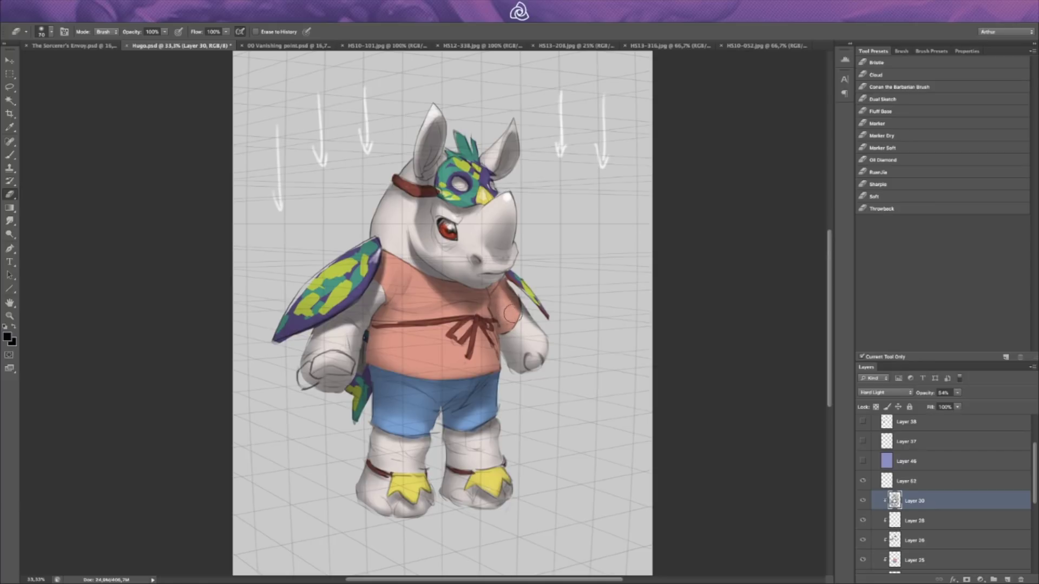
pyautogui.press('b')
pyautogui.press('e')
pyautogui.press(']')
# Step: Refine the shading on the right-hand forearm and fist with the brush and an enlarged eraser
pyautogui.press('b')
pyautogui.press('e')
pyautogui.press('b')
pyautogui.press('e')
pyautogui.press(']')
pyautogui.press(']')
pyautogui.press(']')
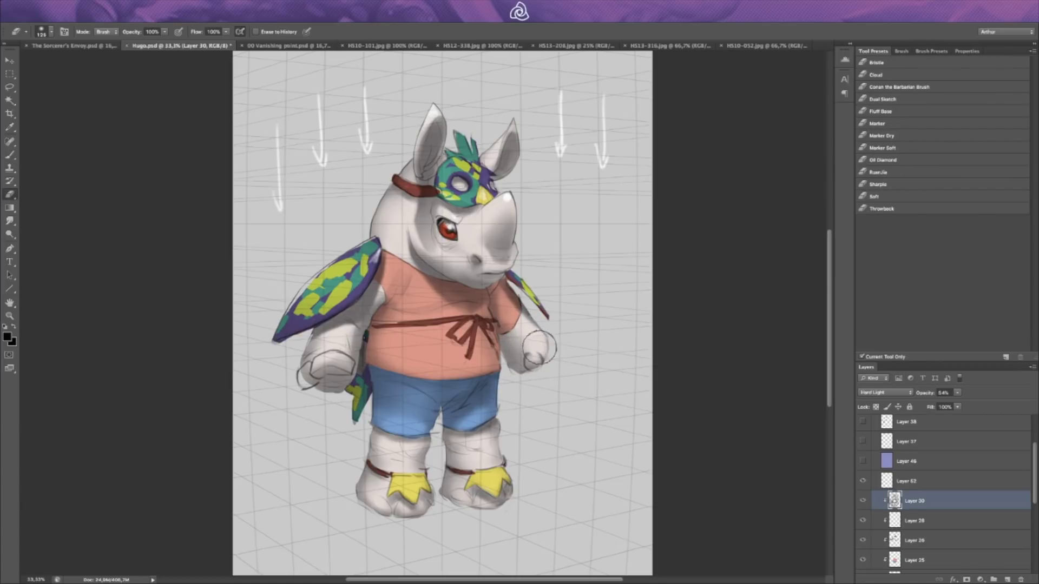
# Step: Blend the shading on the left-hand shoulder beside the wing, alternating brush and eraser
pyautogui.press('b')
pyautogui.press('e')
pyautogui.press('b')
pyautogui.press('e')
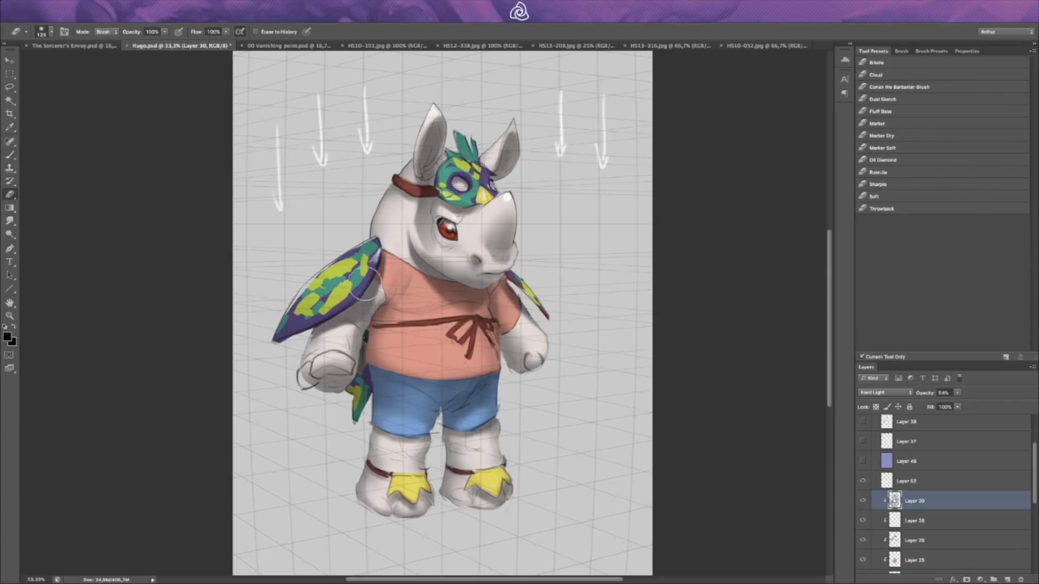
pyautogui.press('b')
pyautogui.press('e')
# Step: Shade the shirt's chest below the chin with a large brush, refining it with a much smaller eraser
pyautogui.press('[')
pyautogui.press('[')
pyautogui.press('[')
pyautogui.press('[')
pyautogui.press('[')
pyautogui.press('[')
pyautogui.press('b')
pyautogui.press('e')
pyautogui.press('b')
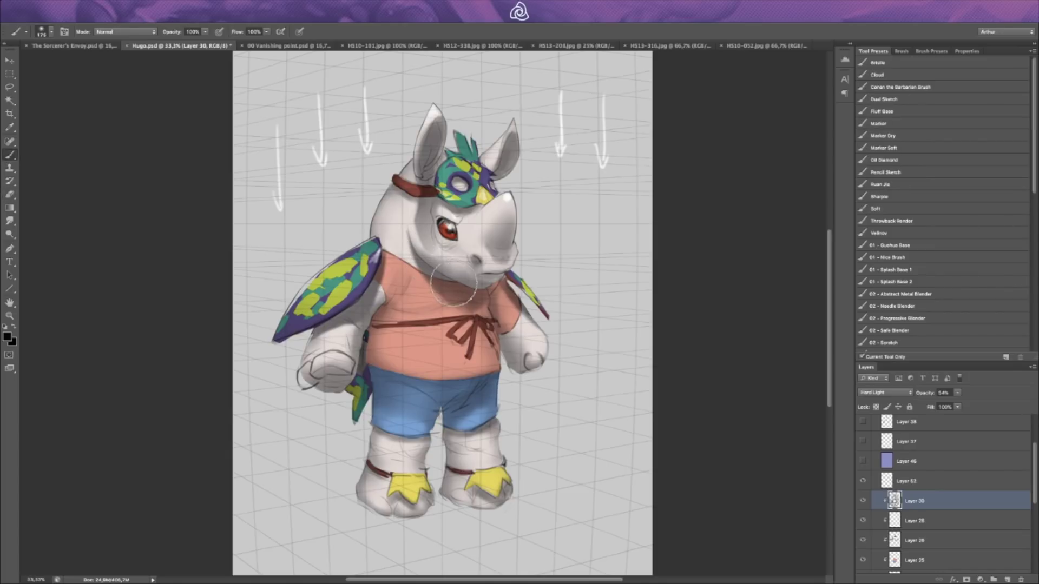
# Step: Paint soft fold shadows across the shirt's chest toward the left-hand armpit, adjusting the brush size
pyautogui.press('e')
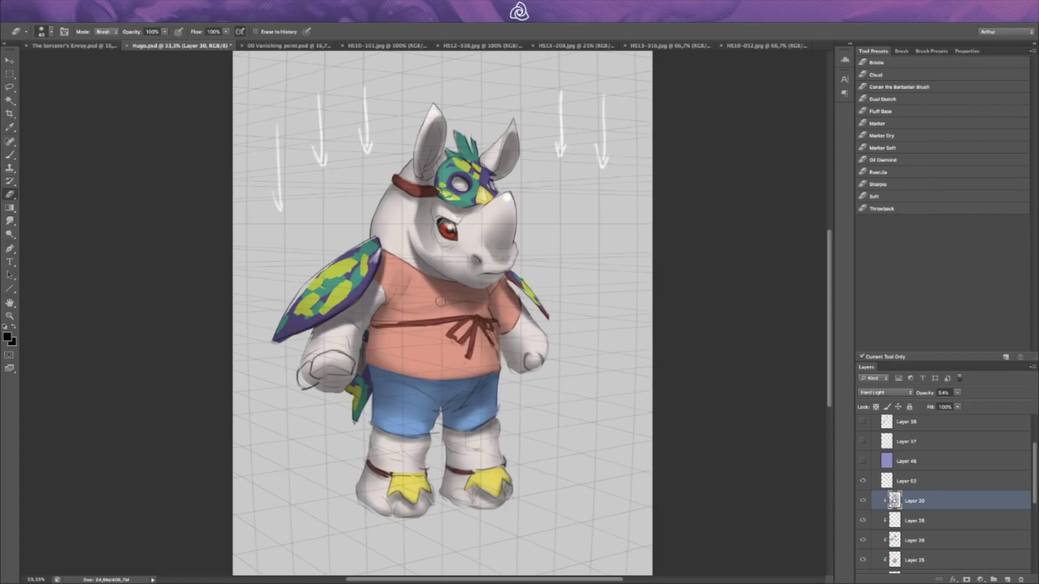
pyautogui.press('b')
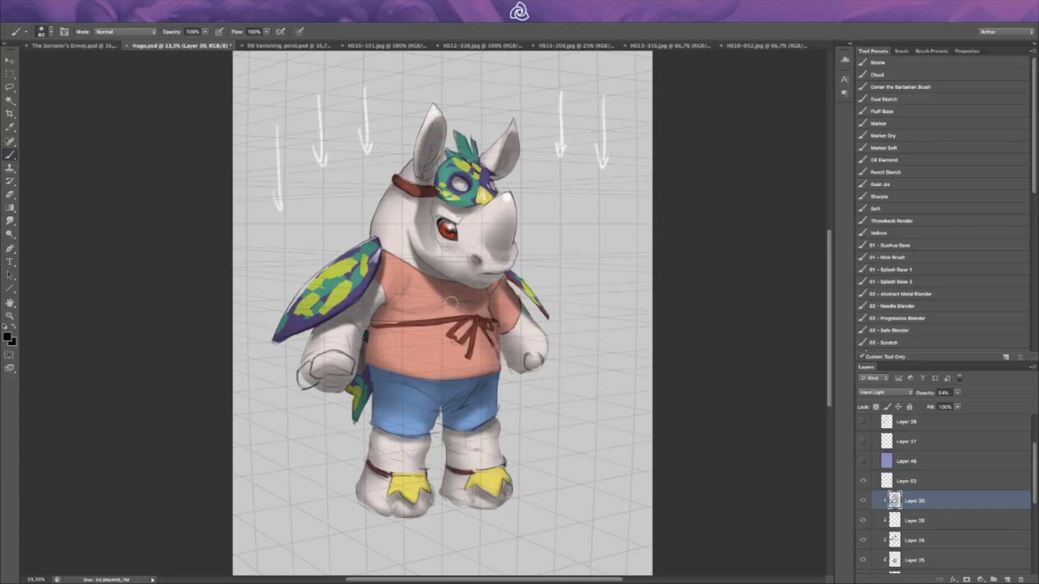
pyautogui.press(']')
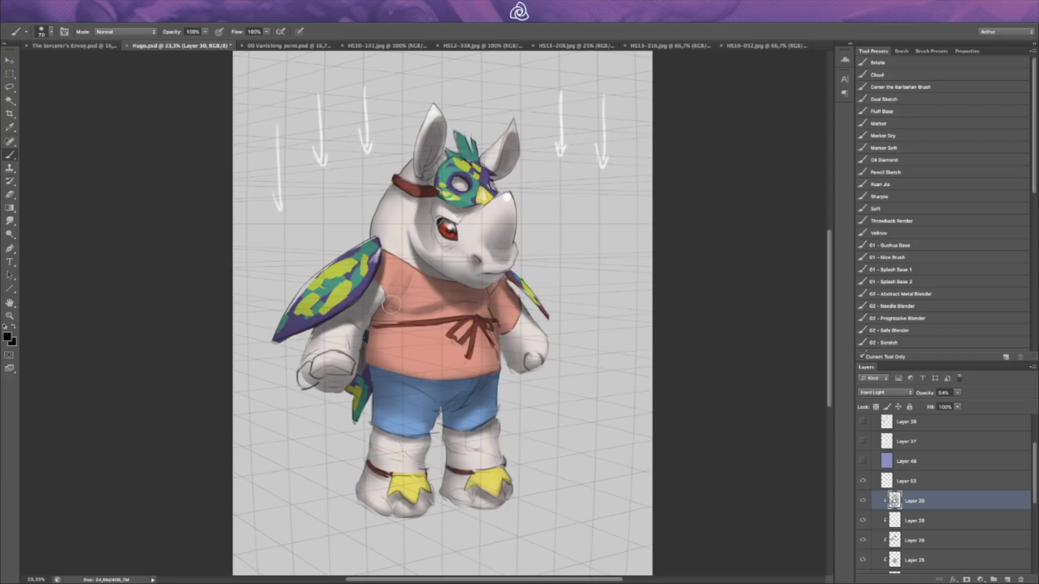
pyautogui.press('r')
pyautogui.press('b')
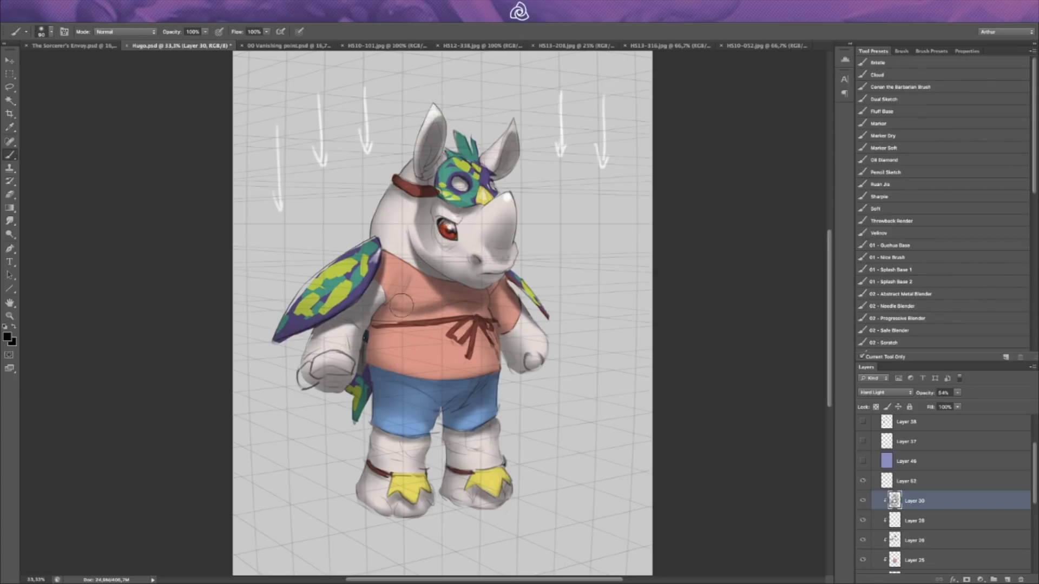
pyautogui.press('[')
pyautogui.press('[')
pyautogui.press('[')
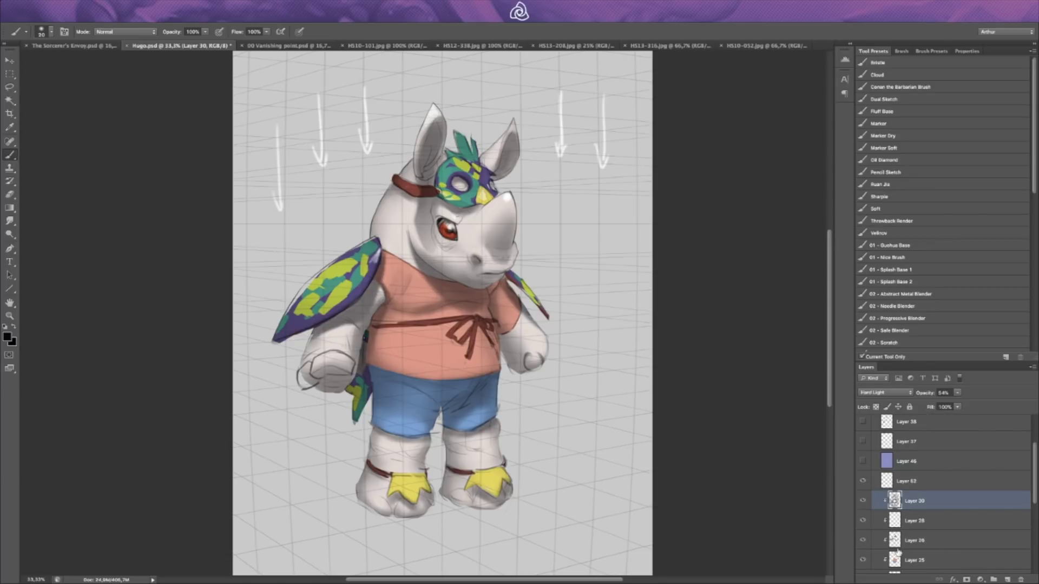
# Step: Erase the right-hand shirt sleeve from the clothing color on Layer 25
pyautogui.click(863, 560)
pyautogui.click(898, 561)
pyautogui.press('e')
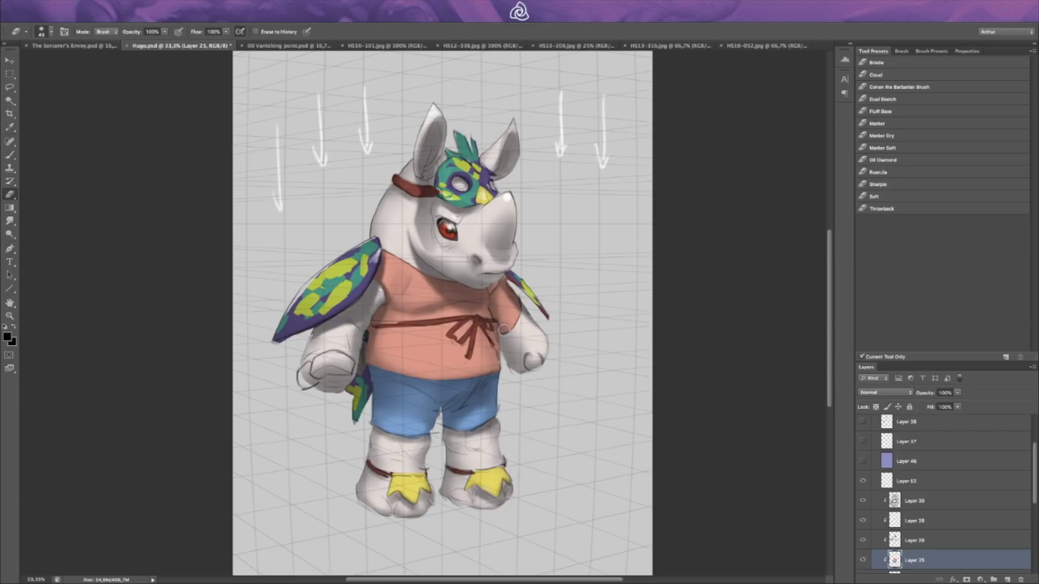
pyautogui.moveTo(499, 293); pyautogui.dragTo(513, 327)
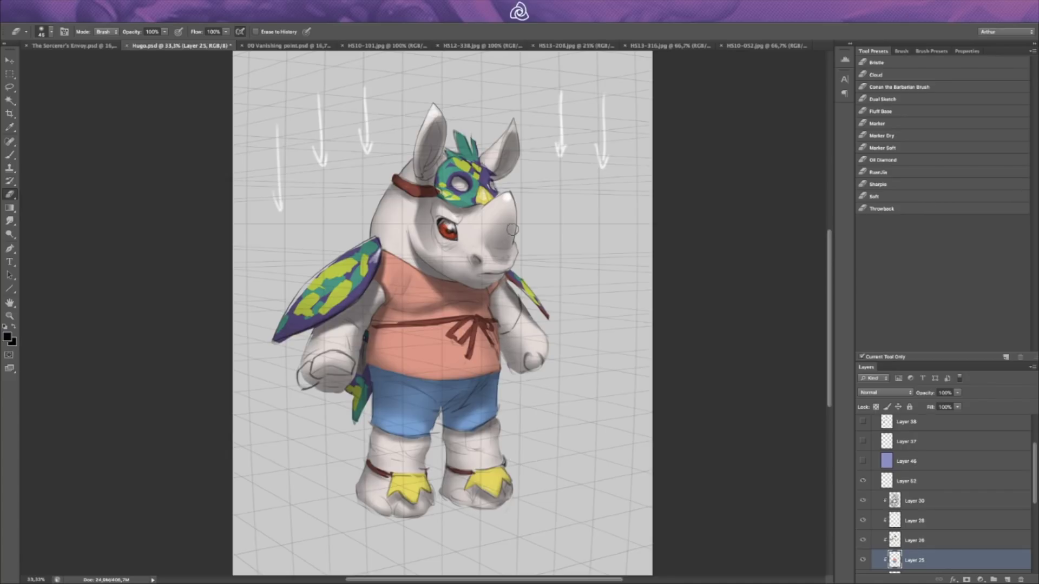
# Step: Delete the layer containing the white light-direction arrows
pyautogui.click(882, 483)
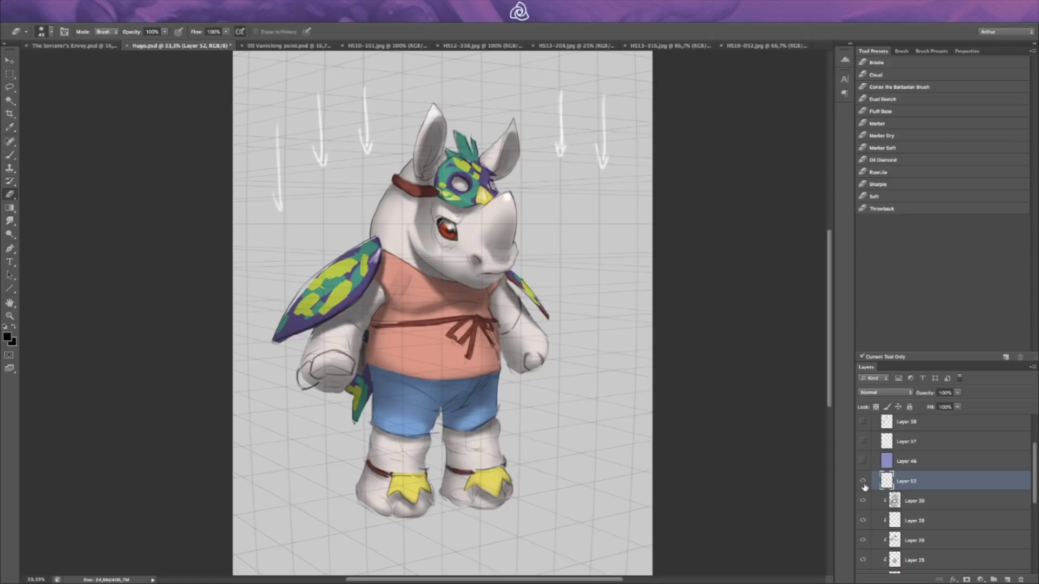
pyautogui.click(863, 482)
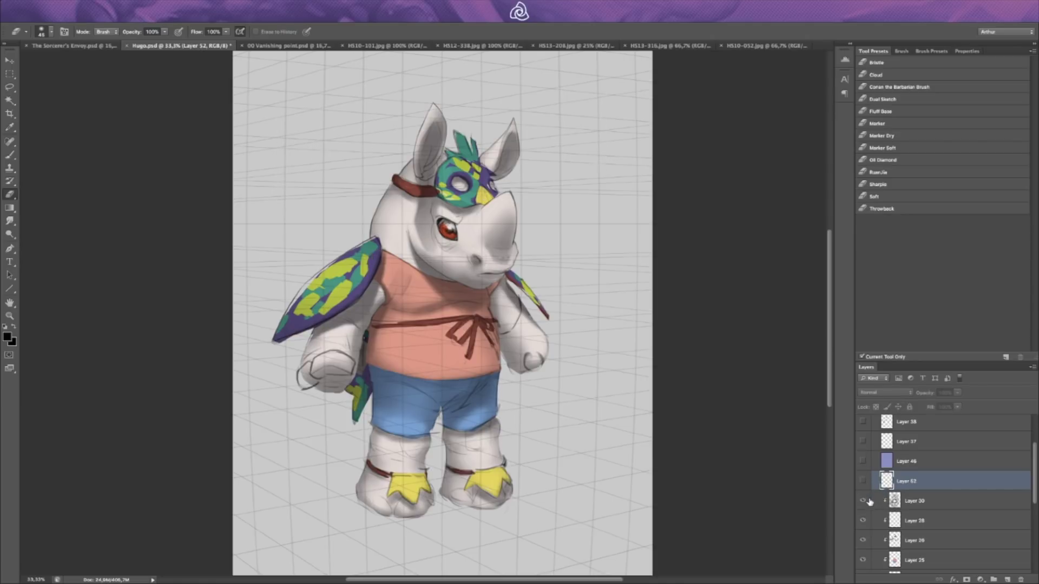
pyautogui.press('Delete')
# Step: Refine the soft shading on Layer 30 between the rhino's nostril and horn with a small brush, eraser and Smudge tool
pyautogui.press('i')
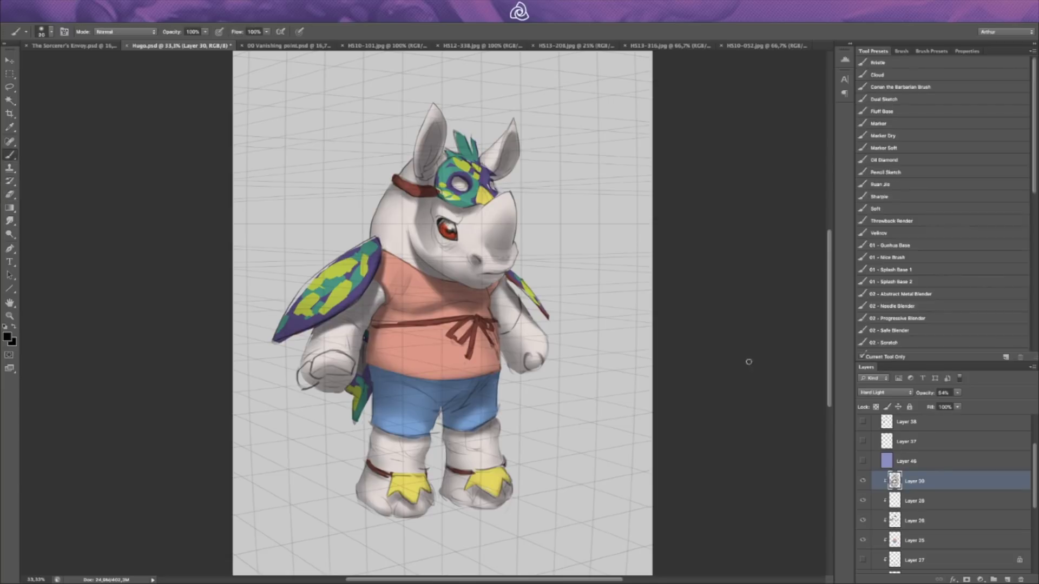
pyautogui.click(502, 254)
pyautogui.press('e')
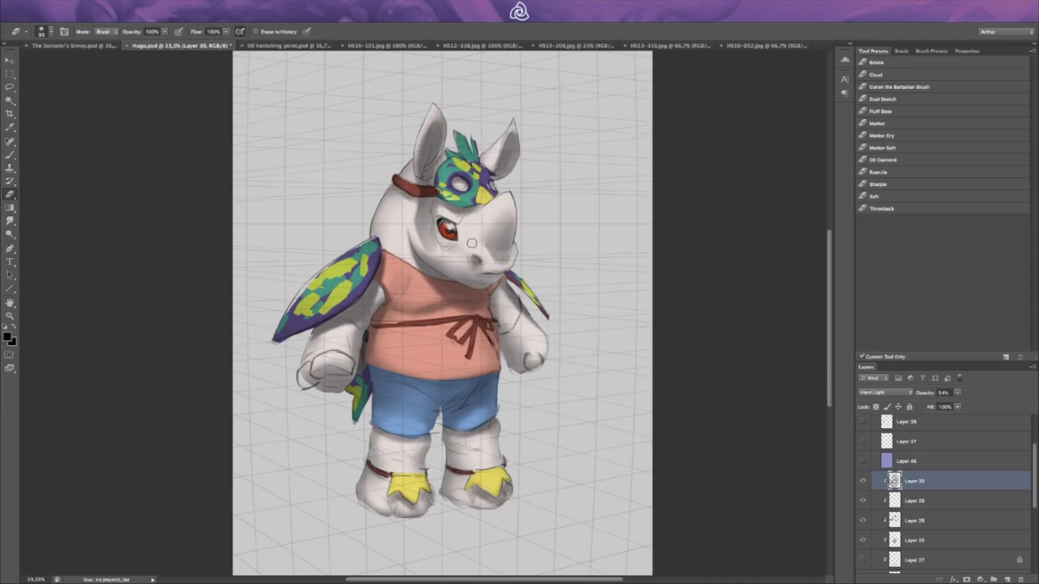
pyautogui.press('b')
pyautogui.keyDown('alt'); pyautogui.click(494, 250); pyautogui.keyUp('alt')
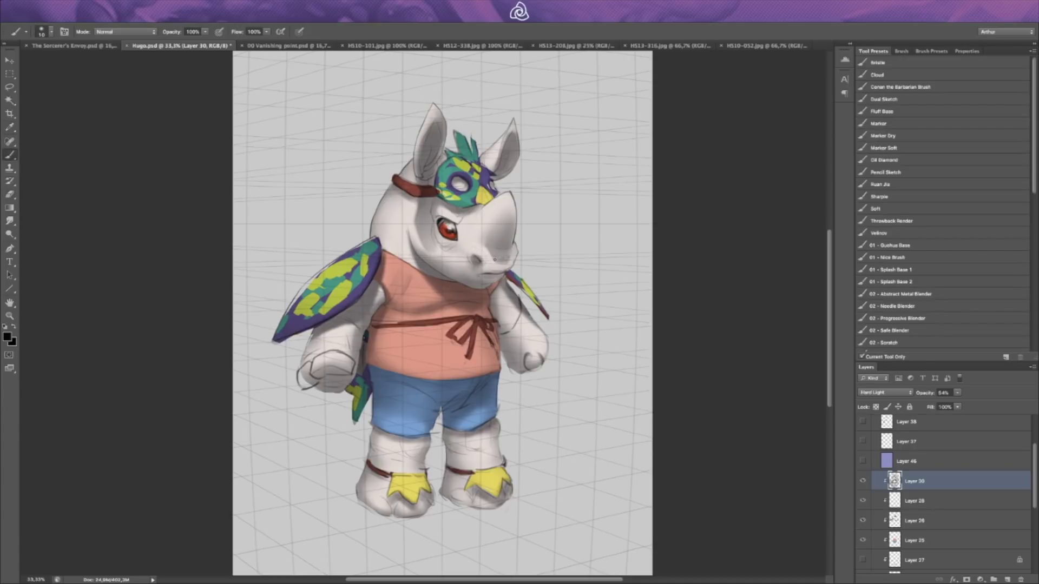
pyautogui.press('r')
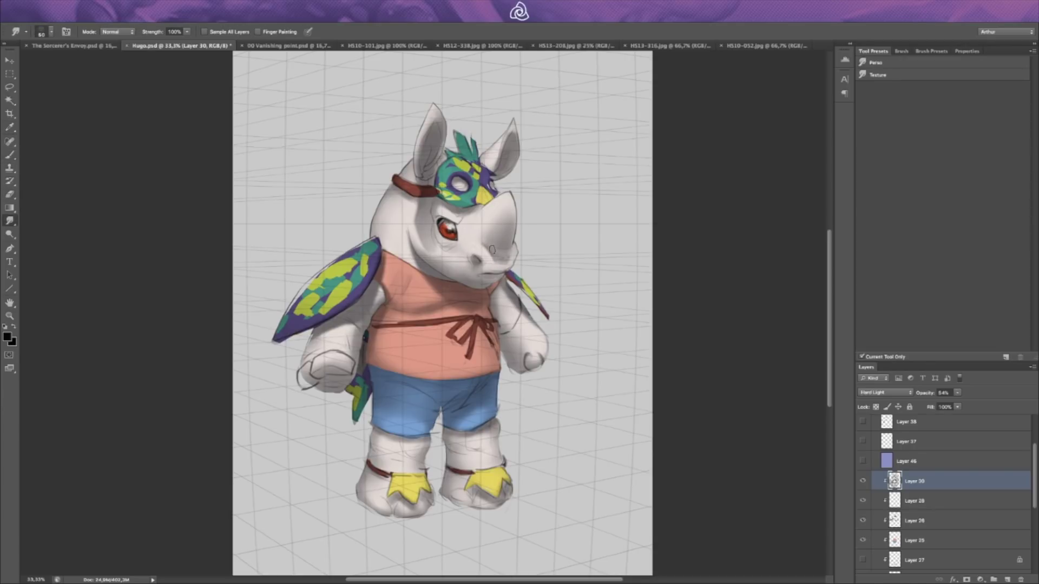
pyautogui.press('b')
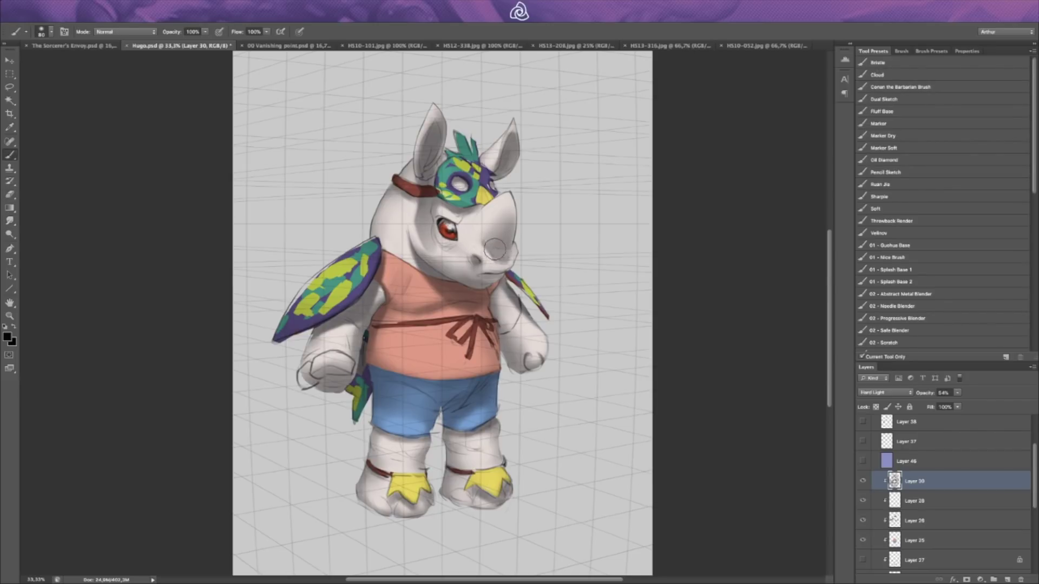
pyautogui.press('r')
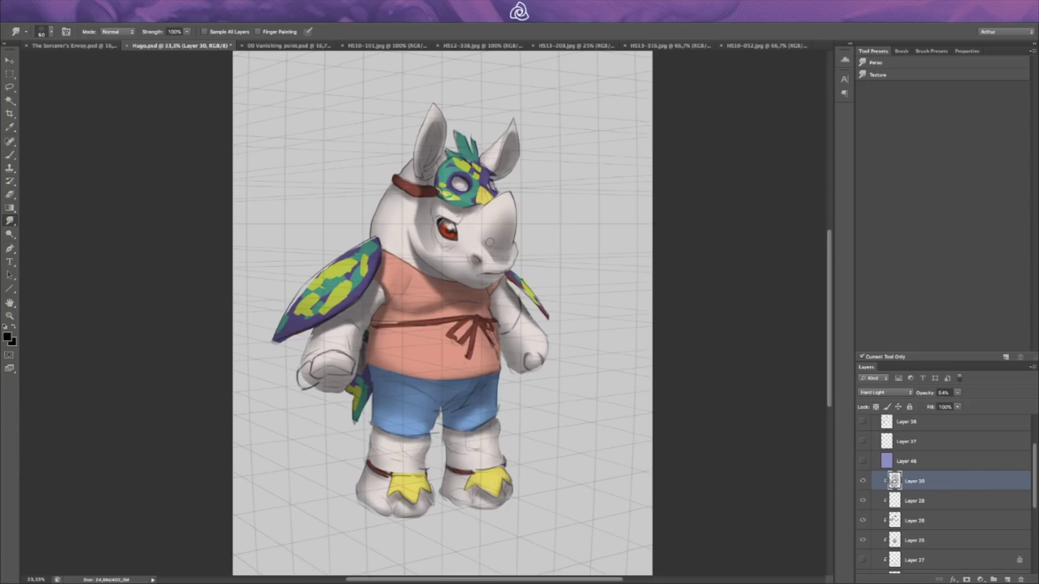
pyautogui.press('e')
# Step: Shade the base of the rhino's horn with a larger soft brush and clean up its edges with the eraser
pyautogui.press('b')
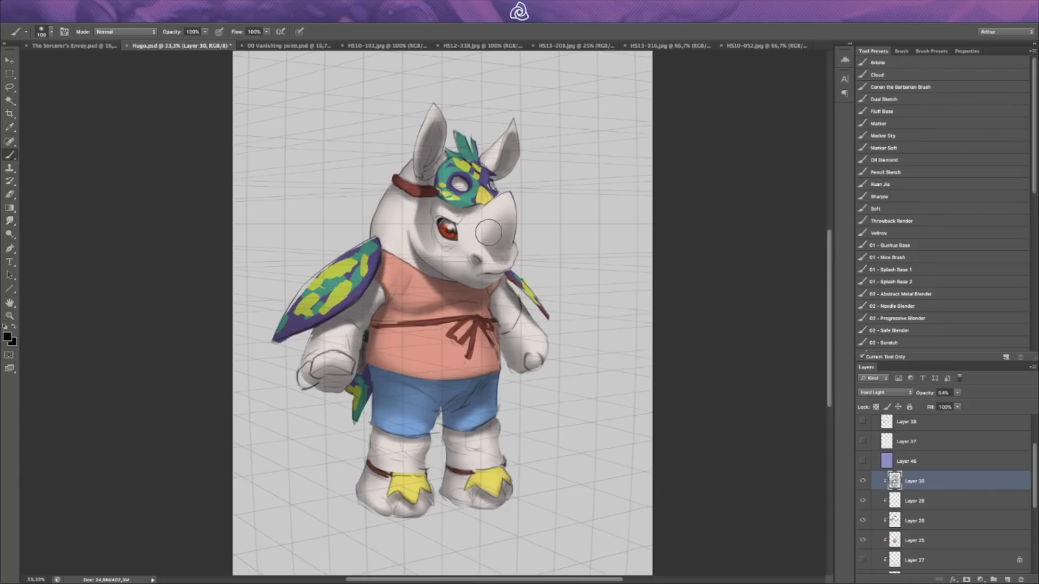
pyautogui.press('e')
pyautogui.press('b')
pyautogui.press('e')
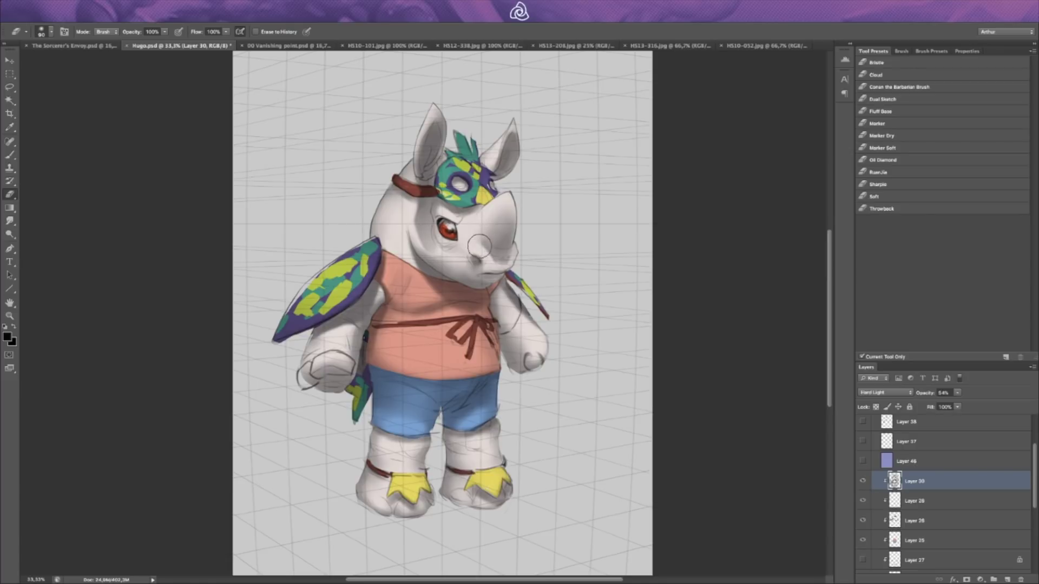
pyautogui.press('b')
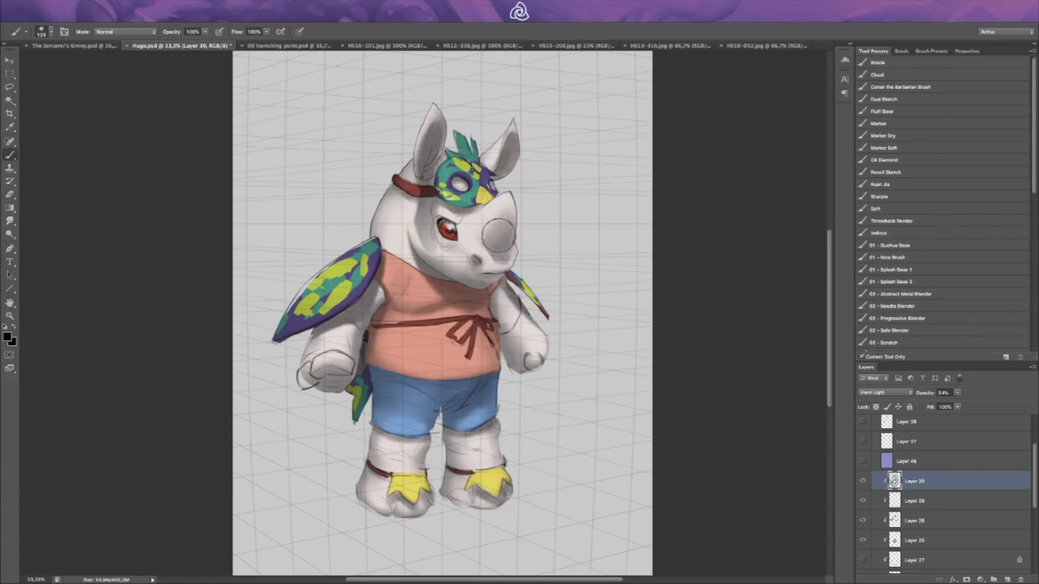
pyautogui.press('e')
pyautogui.press('b')
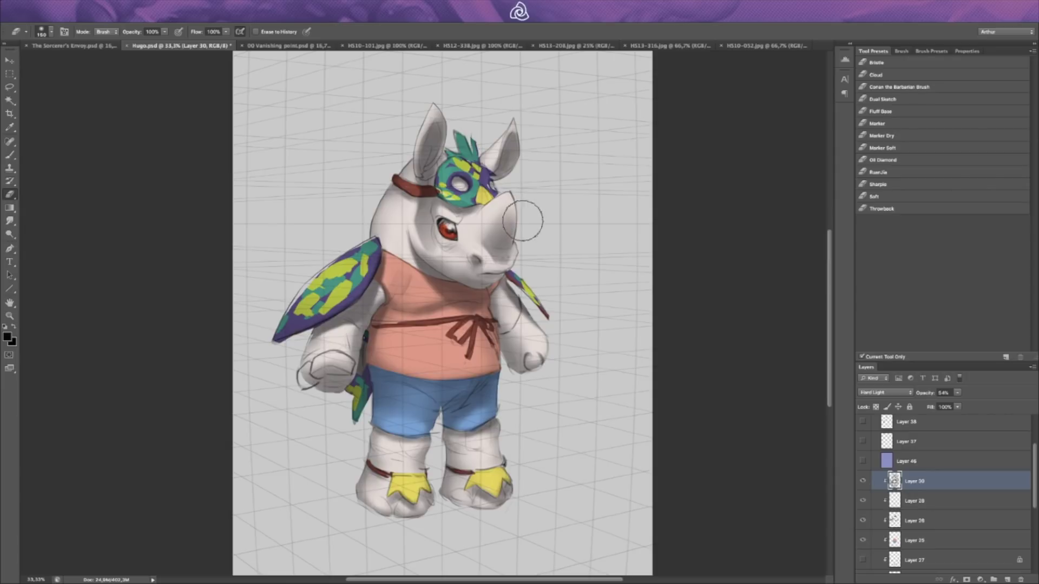
pyautogui.press('e')
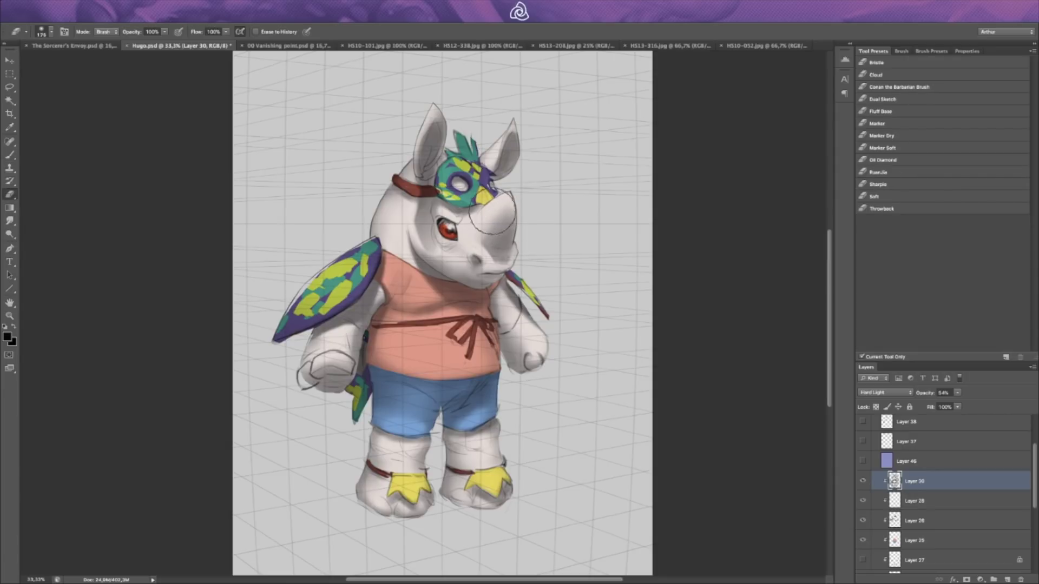
# Step: Soften the shading around the front of the muzzle, adjusting the brush and eraser sizes
pyautogui.press('b')
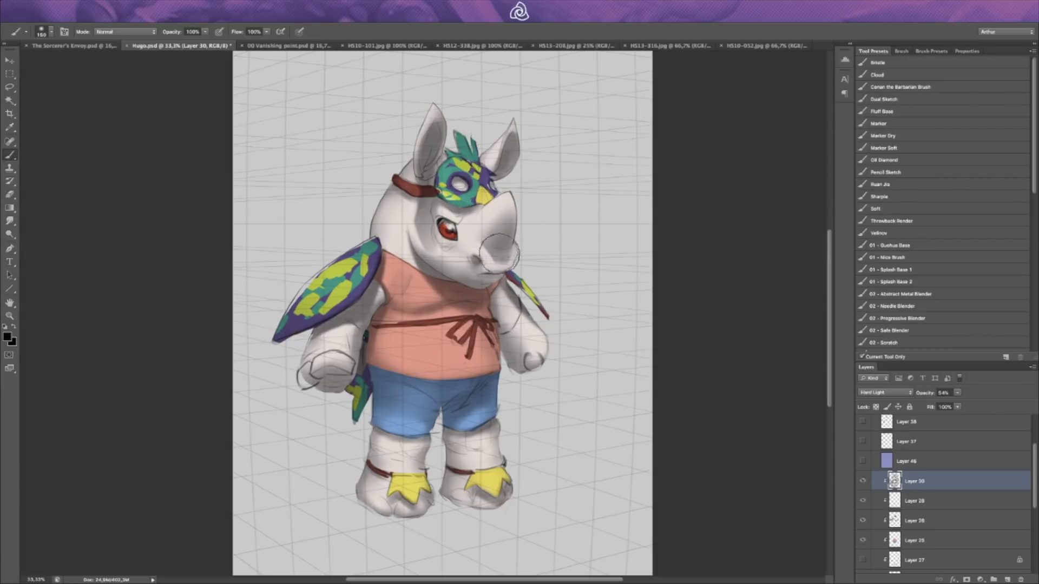
pyautogui.press('[')
pyautogui.press('[')
pyautogui.press('e')
pyautogui.press('[')
pyautogui.press('[')
pyautogui.press('[')
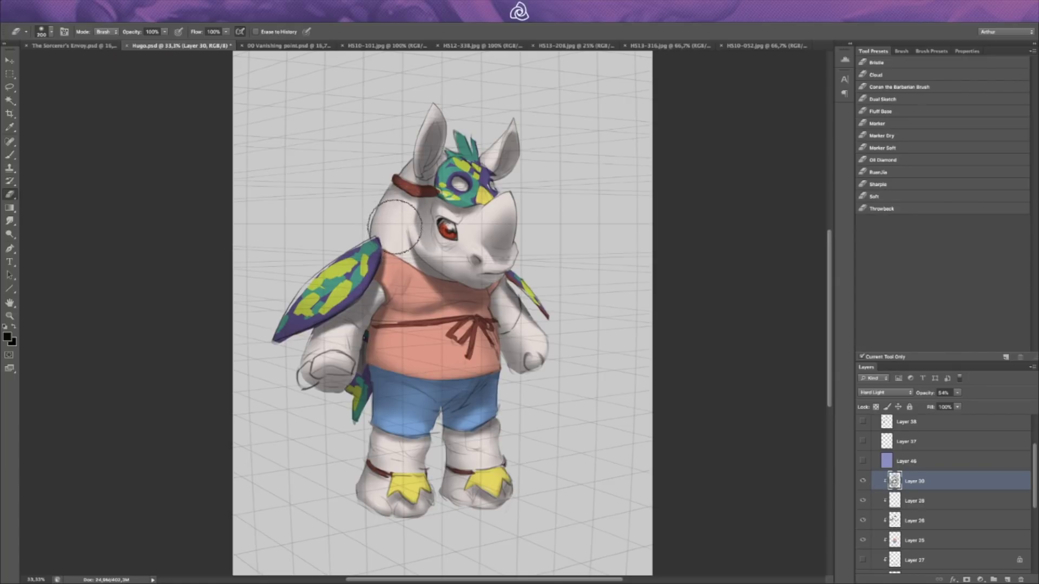
# Step: Refine the shading on the back of the head and neck below the mask strap, alternating brush and eraser
pyautogui.press('[')
pyautogui.press('[')
pyautogui.press('[')
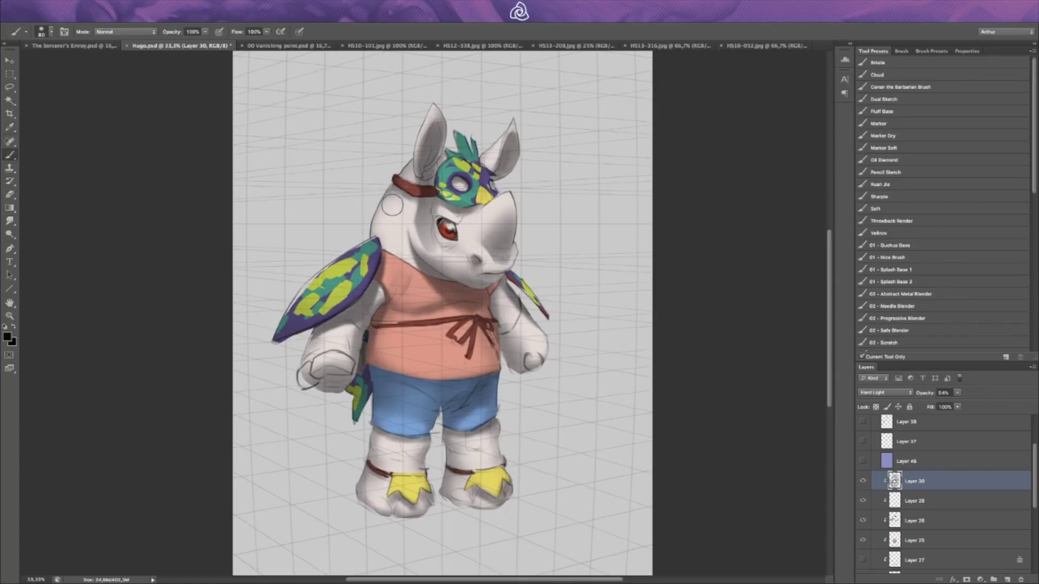
pyautogui.press('[')
pyautogui.press('[')
pyautogui.press('[')
pyautogui.press('[')
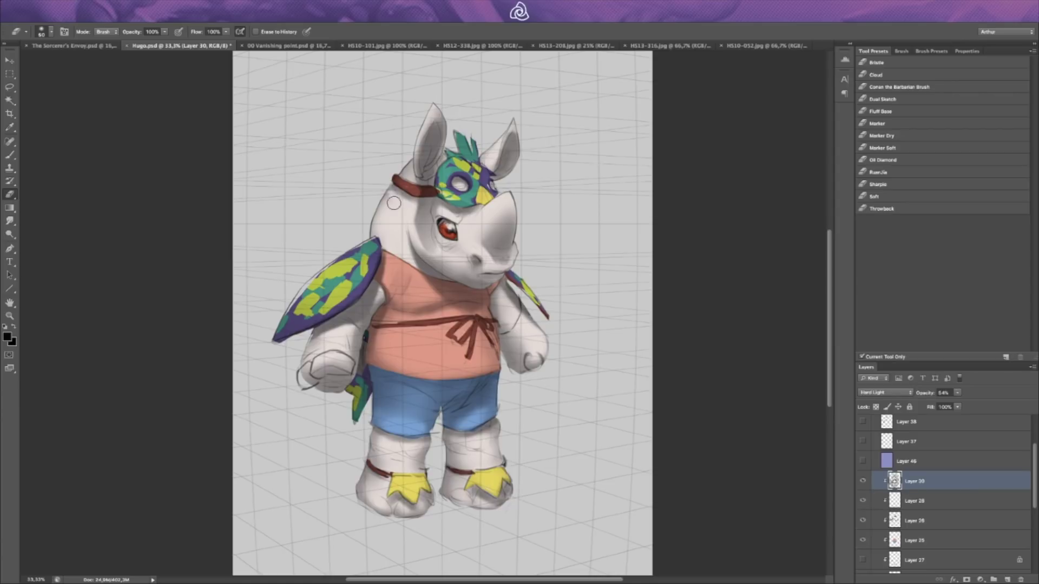
pyautogui.press('b')
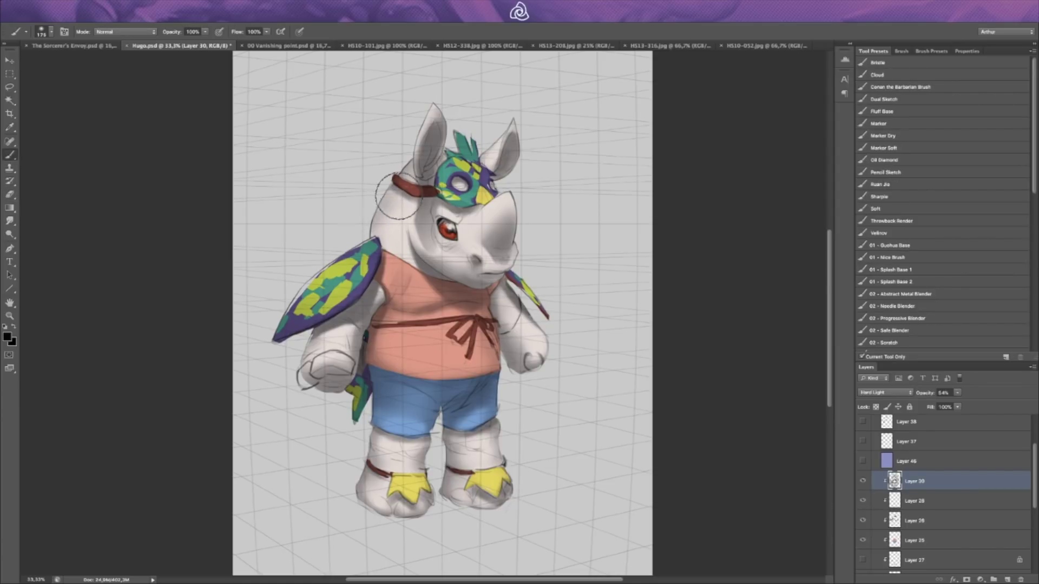
pyautogui.press('e')
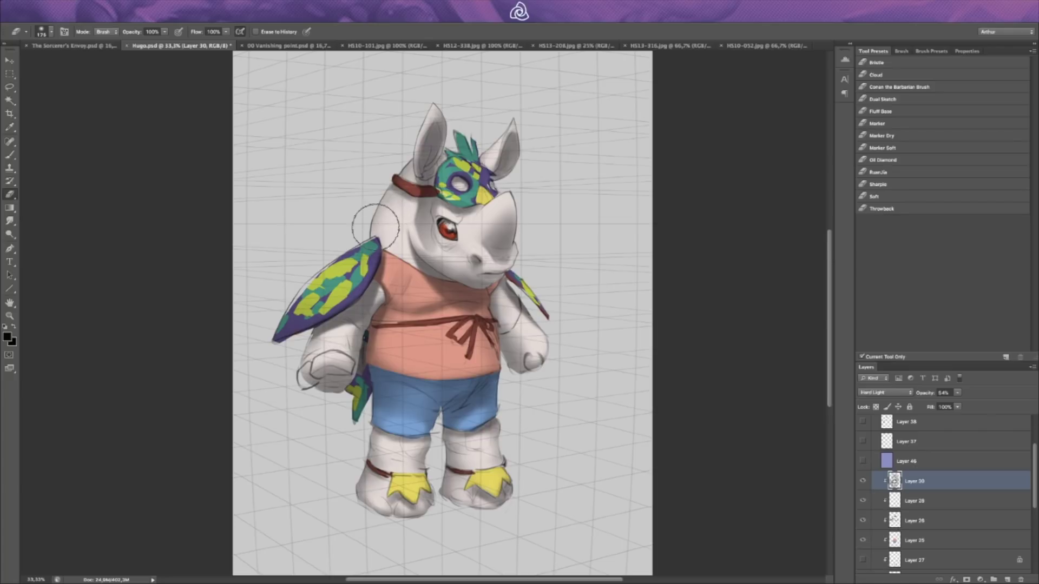
pyautogui.press('b')
pyautogui.press('e')
pyautogui.press('b')
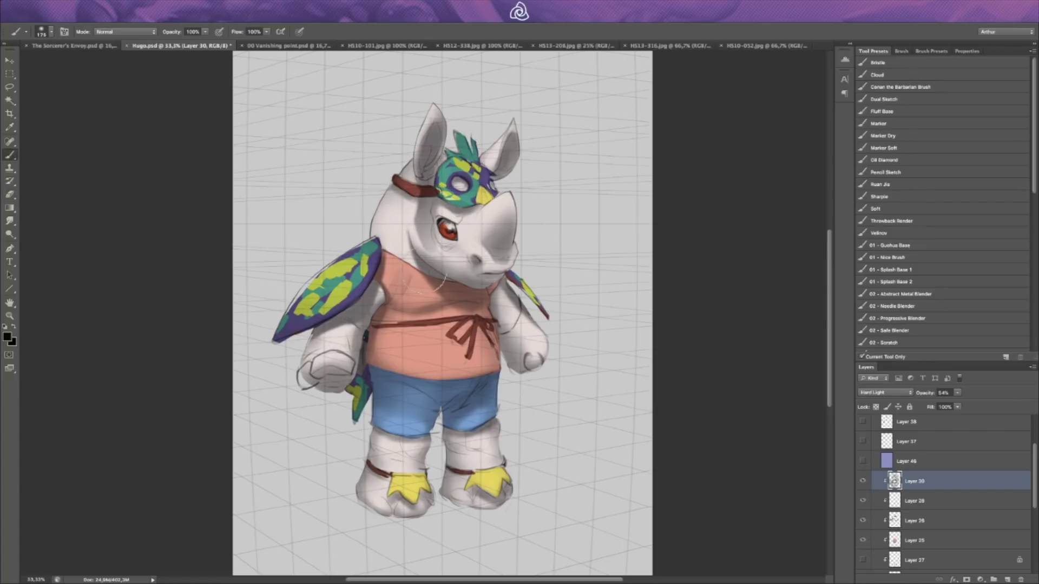
# Step: Lighten the shading on the shirt's lower part with an enlarged eraser and rework it around the waist tie
pyautogui.press('e')
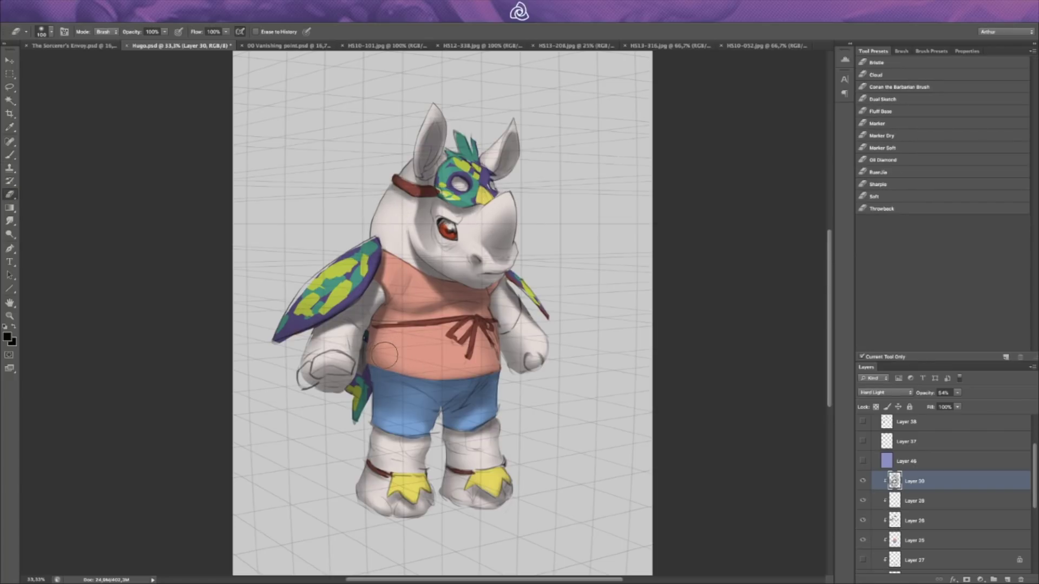
pyautogui.press(']')
pyautogui.press(']')
pyautogui.press(']')
pyautogui.press('b')
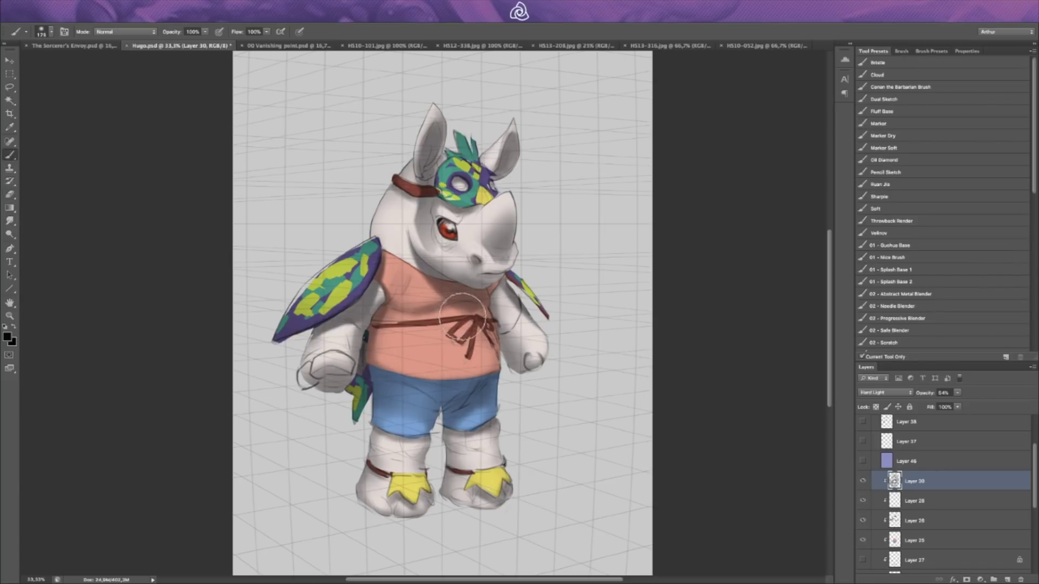
# Step: Deepen the shirt's shadow below the chin with a smaller brush and soften the shading on the left-hand lower leg
pyautogui.press('[')
pyautogui.press('[')
pyautogui.press('[')
pyautogui.press('[')
pyautogui.press('[')
pyautogui.press('[')
pyautogui.press(']')
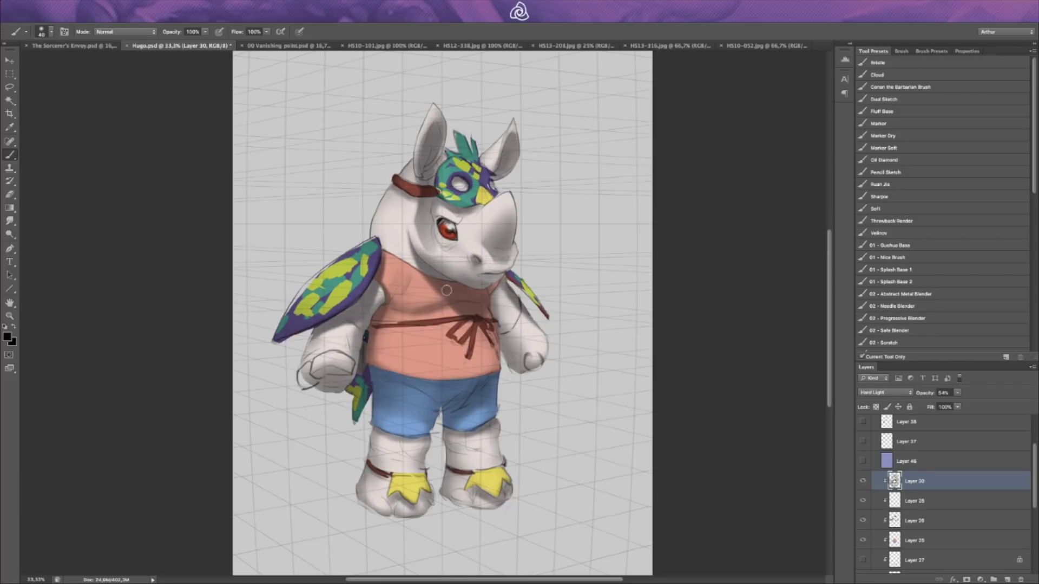
pyautogui.press(']')
pyautogui.press(']')
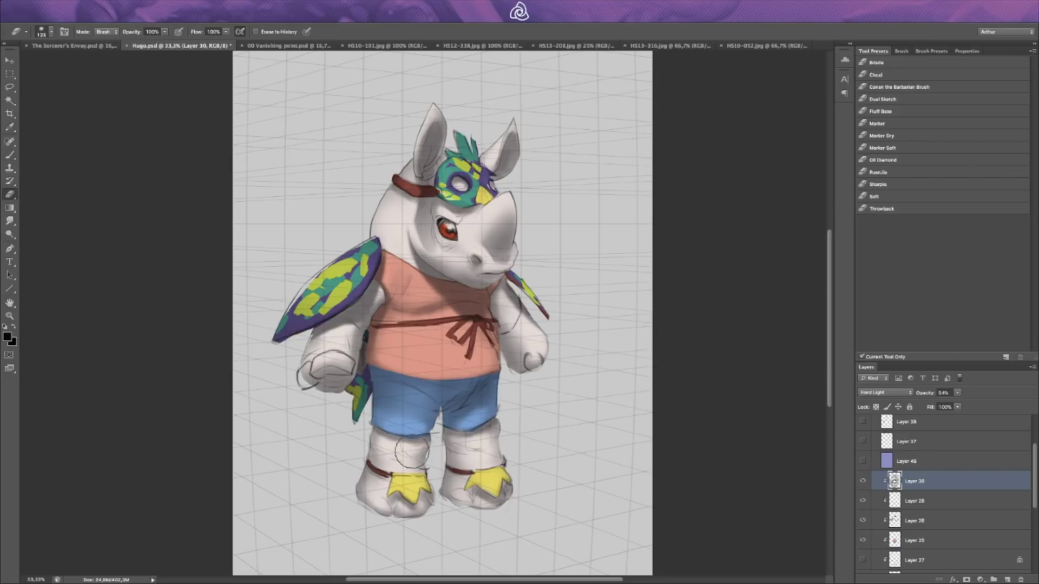
pyautogui.press('e')
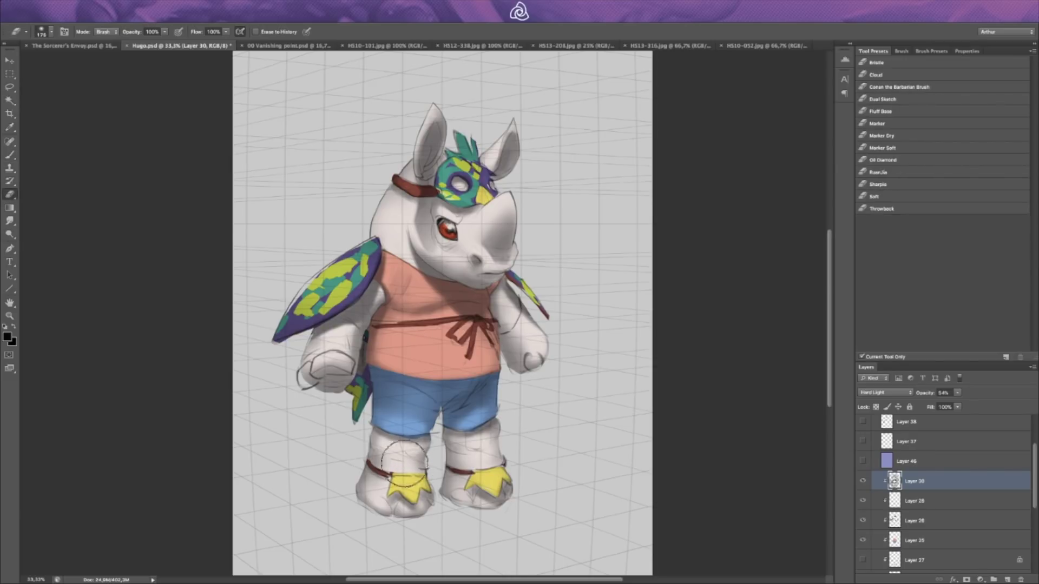
pyautogui.press('b')
# Step: Compare the character with and without the Layer 30 shading, and check the hidden Layer 37 in Group 2
pyautogui.click(863, 479)
pyautogui.click(862, 484)
pyautogui.scroll(3, 867, 488)
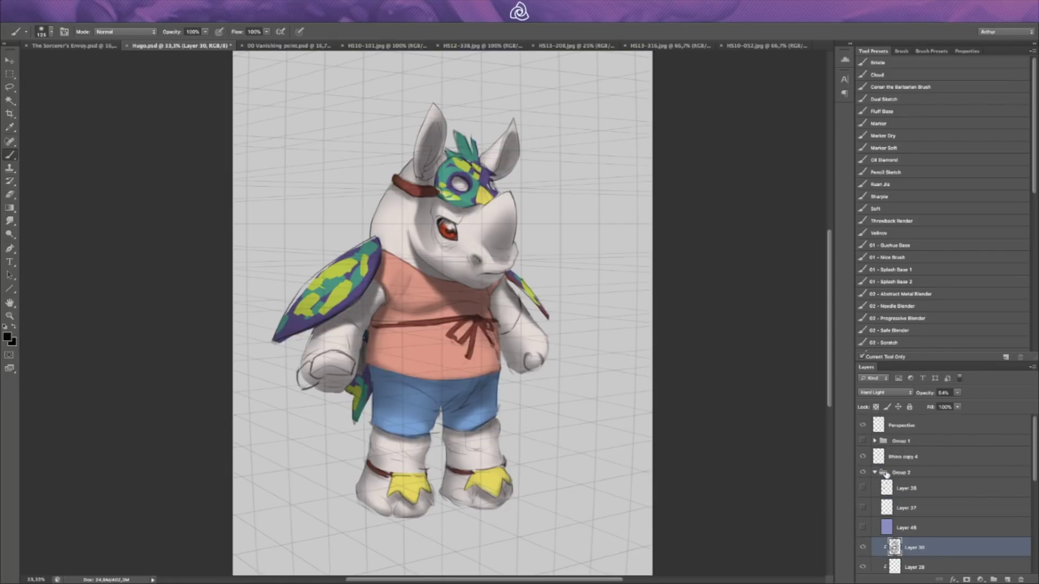
pyautogui.click(867, 508)
pyautogui.click(867, 508)
pyautogui.click(867, 507)
pyautogui.click(868, 508)
# Step: Expand and show Group 1, hide the Perspective grid, and turn on Layer 47 with the light rays
pyautogui.click(874, 441)
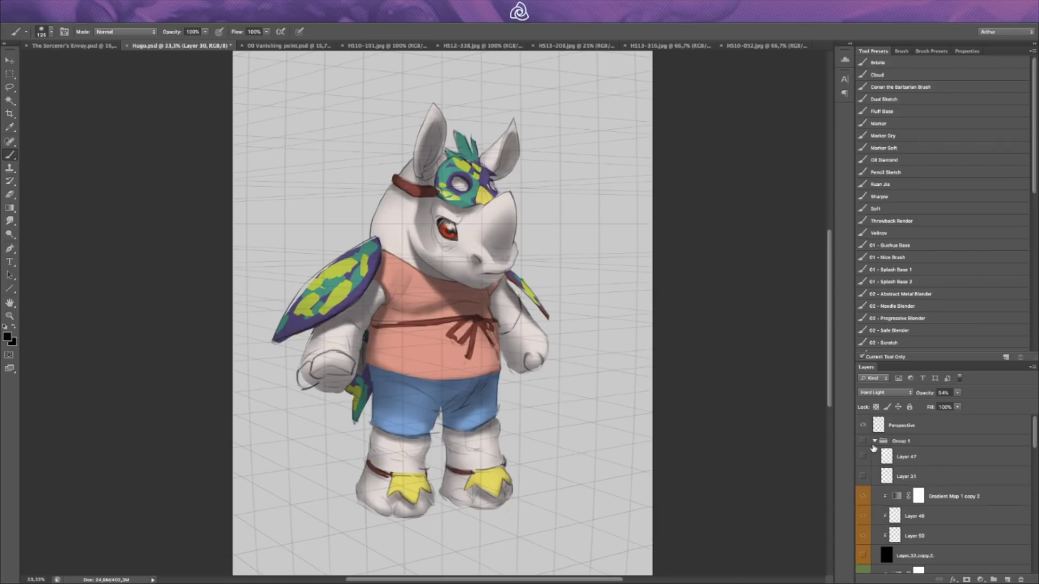
pyautogui.click(862, 441)
pyautogui.click(864, 457)
pyautogui.click(863, 426)
pyautogui.click(864, 457)
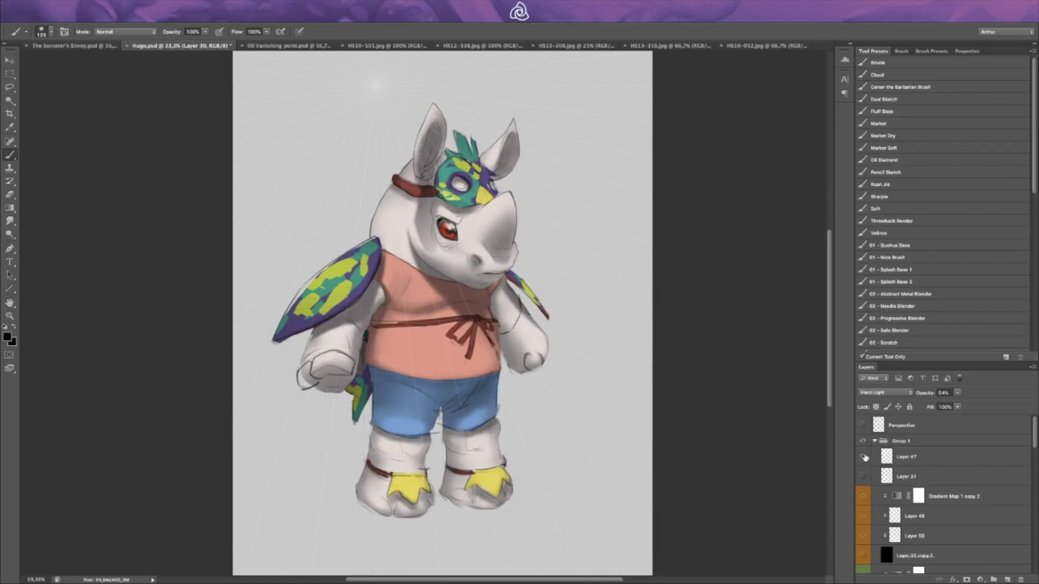
# Step: Raise the opacity of the light rays on Layer 47 to 100%
pyautogui.click(890, 463)
pyautogui.click(864, 457)
pyautogui.click(863, 457)
pyautogui.click(957, 393)
pyautogui.click(994, 403)
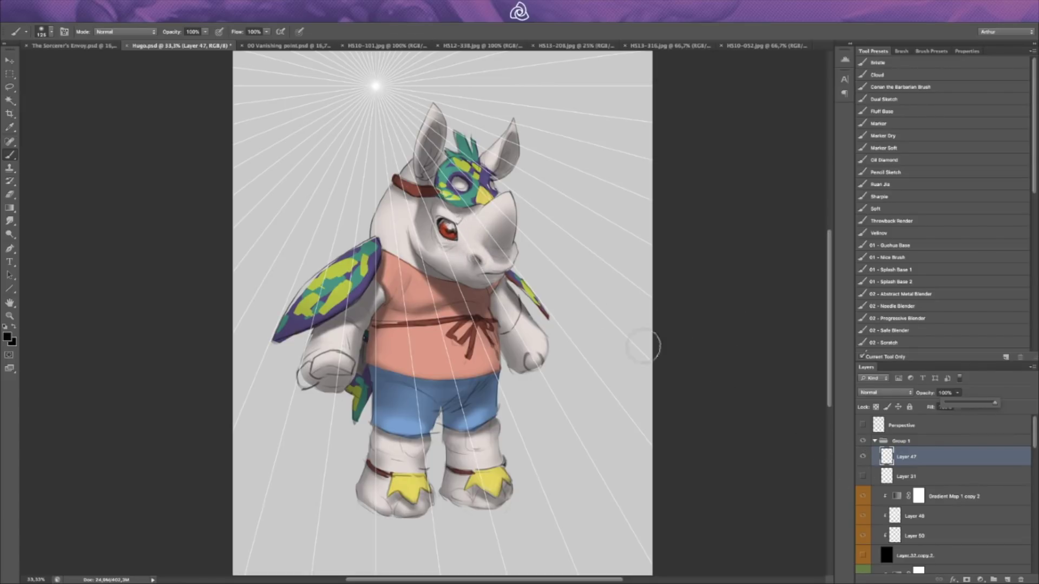
# Step: Hide Group 1 and show the layer with the gray ground shadow beneath the rhino's feet
pyautogui.click(863, 441)
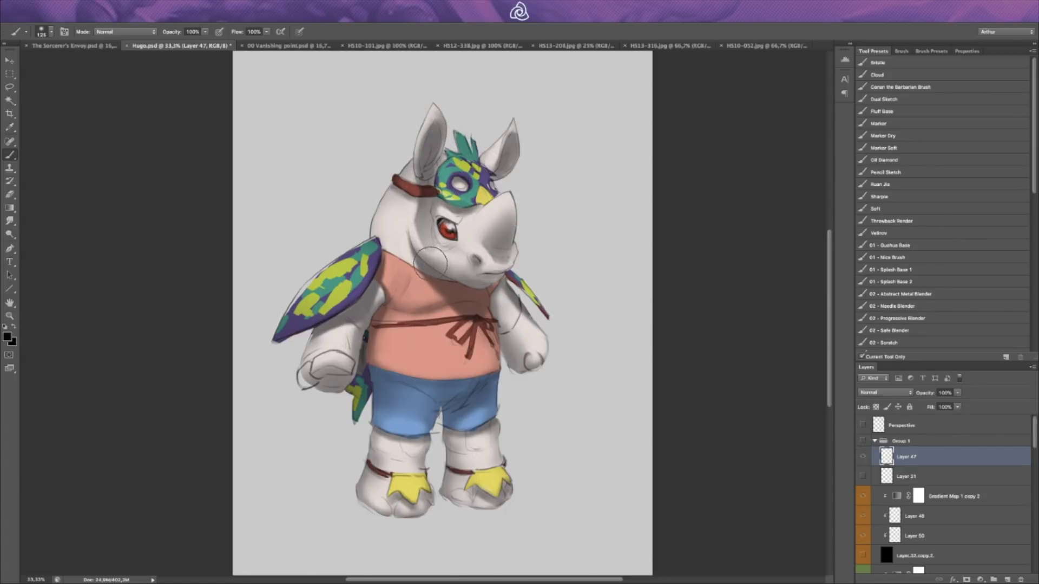
pyautogui.scroll(-5, 884, 523)
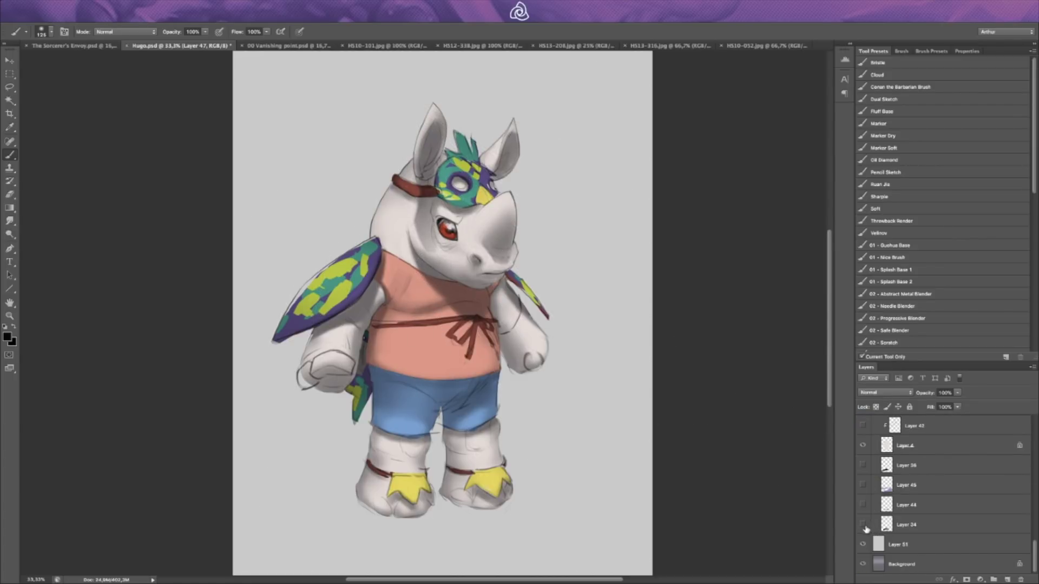
pyautogui.click(863, 525)
pyautogui.click(862, 505)
pyautogui.click(863, 504)
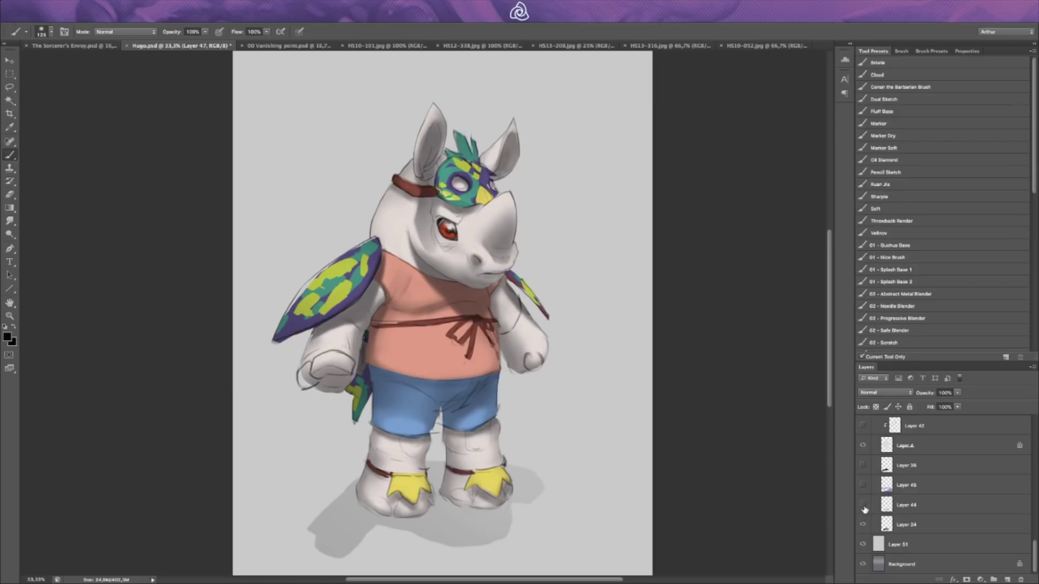
# Step: Fit the whole figure in view and show Group 1 so the light rays display together with the ground shadow
pyautogui.scroll(5, 614, 309)
pyautogui.scroll(3, 475, 334)
pyautogui.scroll(-6, 472, 336)
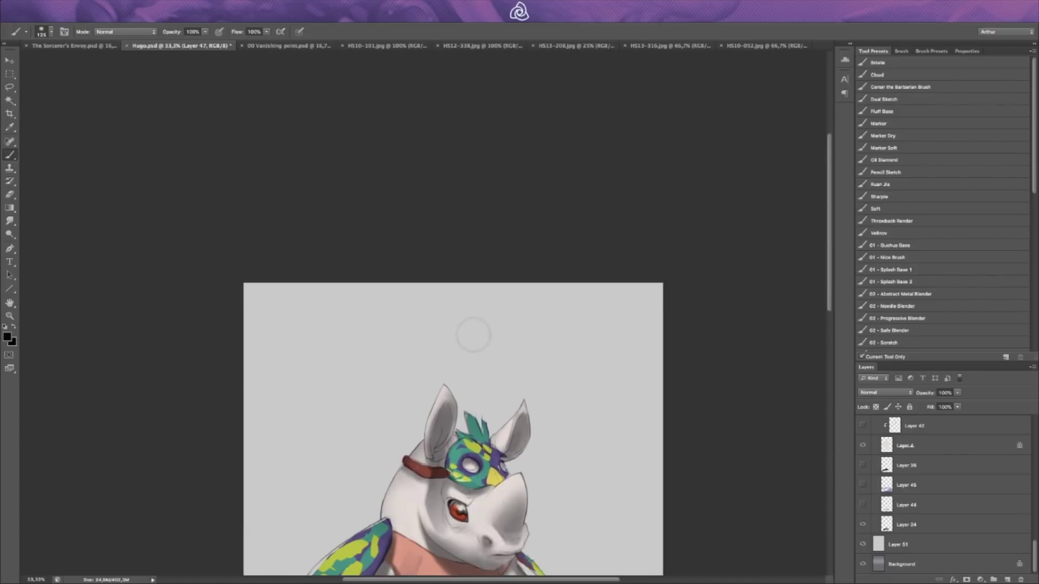
pyautogui.scroll(-4, 471, 338)
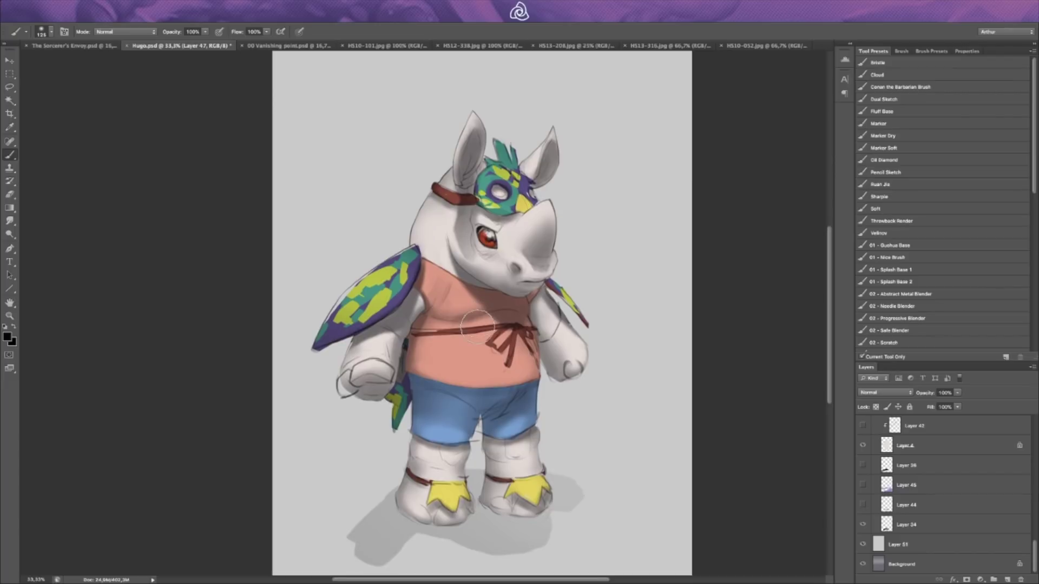
pyautogui.scroll(-1, 479, 327)
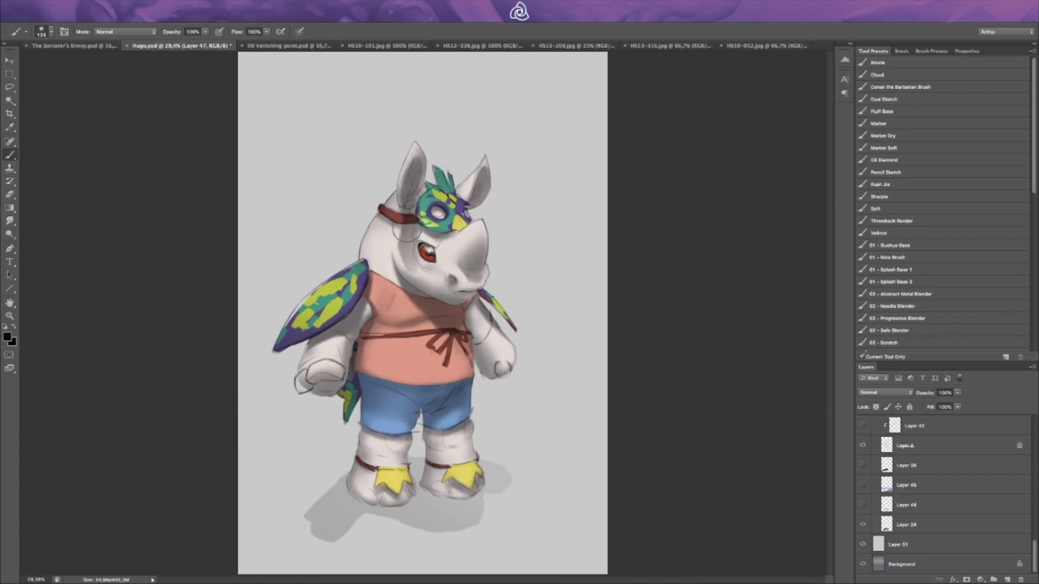
pyautogui.scroll(10, 888, 456)
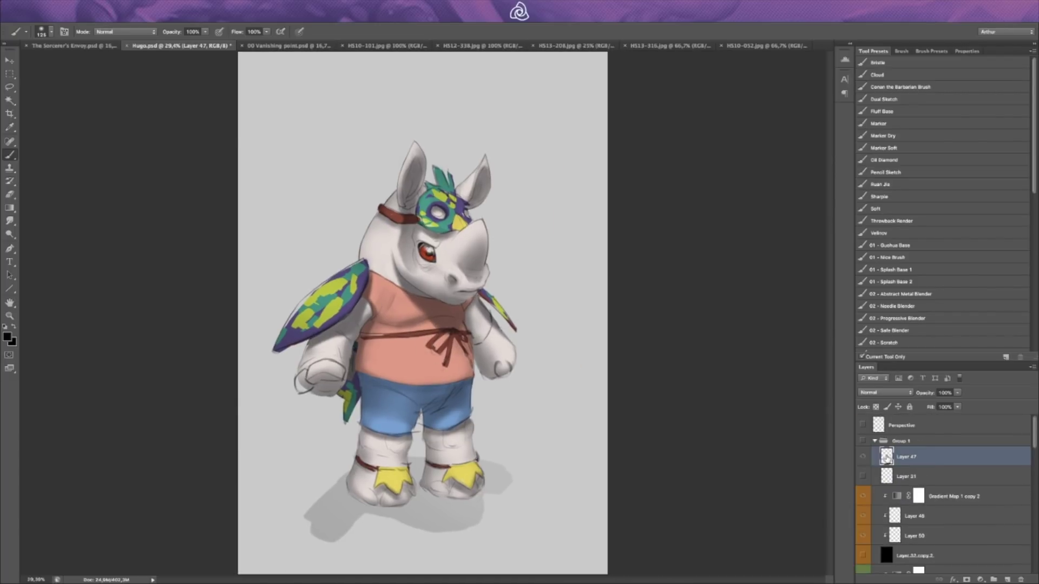
pyautogui.click(863, 442)
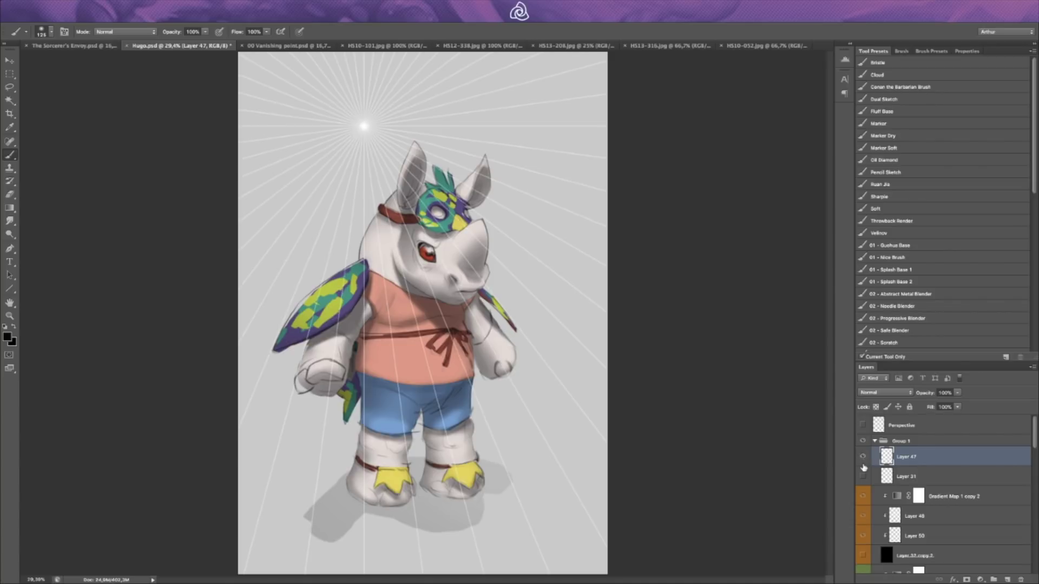
# Step: Compare the figure with and without the light rays by toggling Layer 47's visibility, leaving it visible
pyautogui.click(864, 458)
pyautogui.click(864, 458)
pyautogui.click(865, 458)
pyautogui.click(865, 459)
pyautogui.click(865, 459)
pyautogui.click(865, 459)
pyautogui.click(866, 460)
pyautogui.click(866, 459)
pyautogui.scroll(-1, 866, 519)
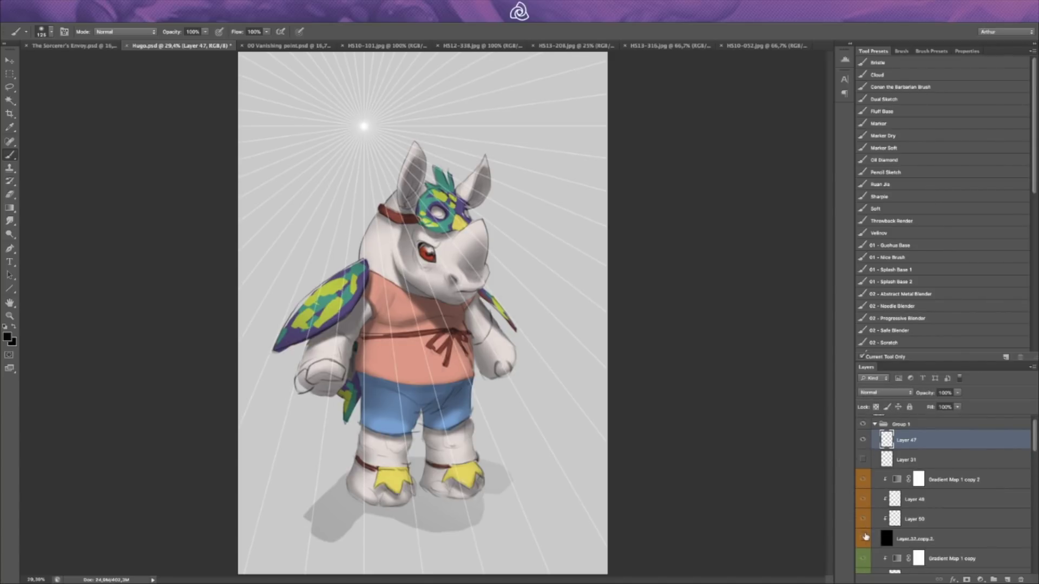
# Step: Show the orange-tagged Layer 32 copy 2 to add the warm light glow to the rhino
pyautogui.click(864, 539)
pyautogui.click(864, 539)
pyautogui.click(864, 539)
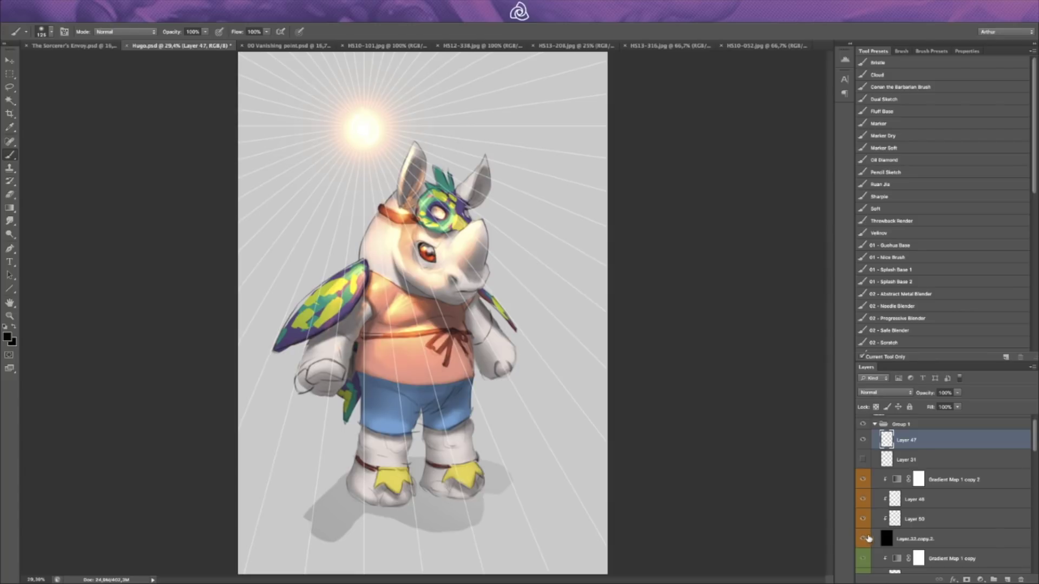
# Step: Show the purple Multiply layer, Layer 46, in Group 2 and clip it to the layer beneath
pyautogui.scroll(-6, 866, 535)
pyautogui.scroll(-5, 867, 530)
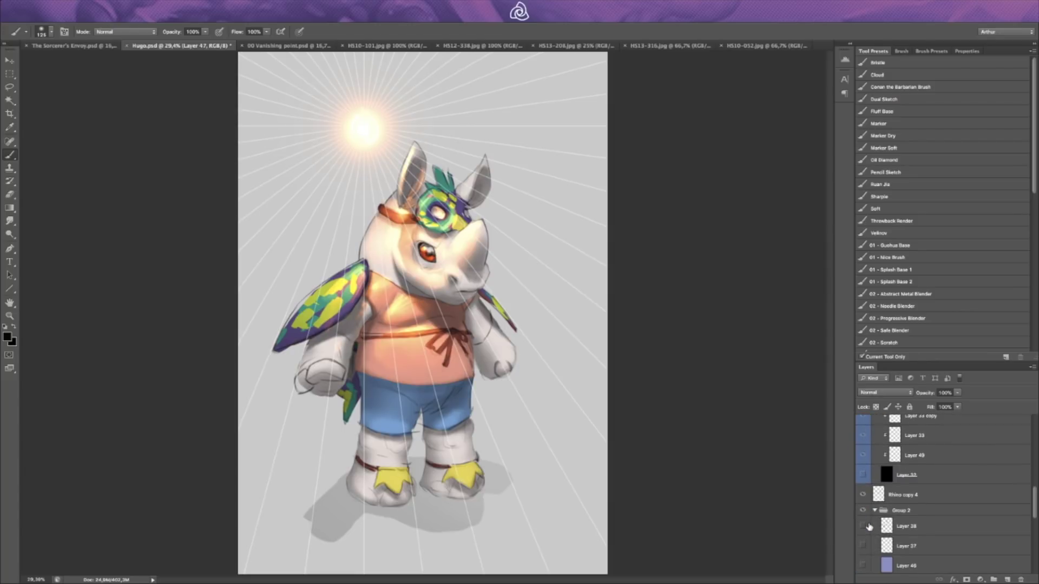
pyautogui.click(863, 536)
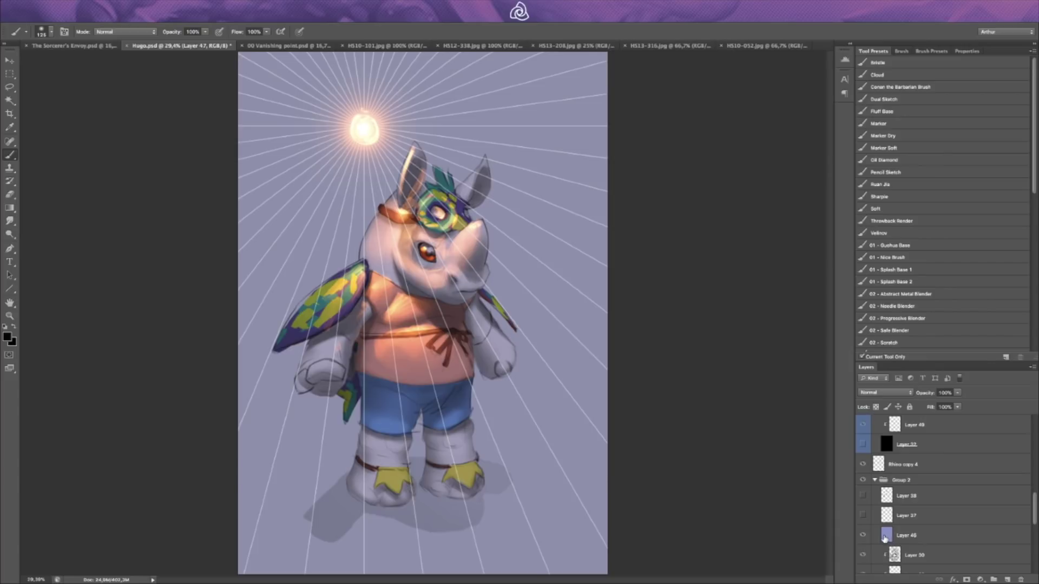
pyautogui.click(896, 536)
pyautogui.hotkey('ctrl', 'alt', 'g')
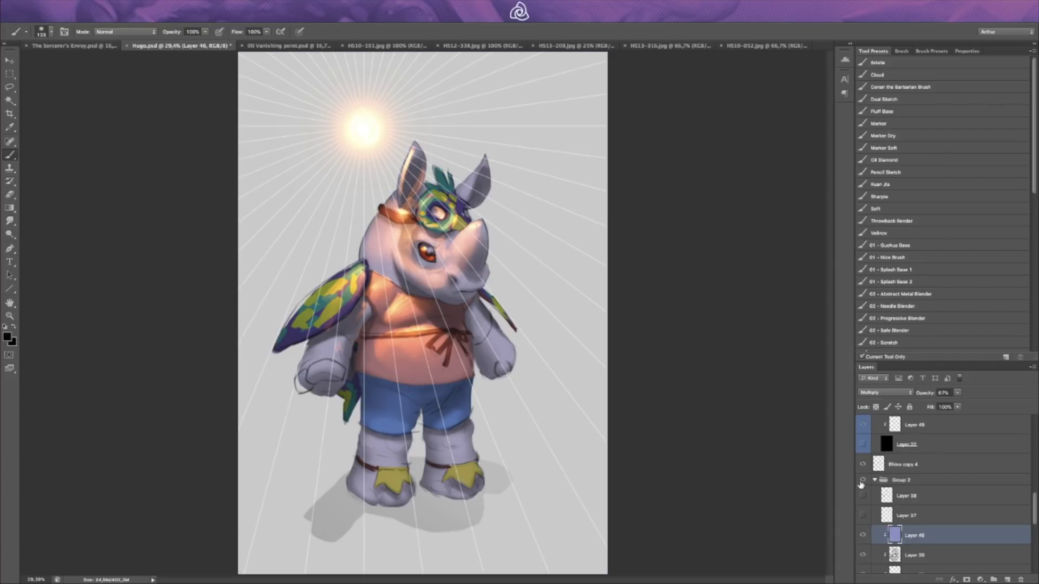
# Step: Compare the orange-tagged clipped glow layers by toggling visibility and delete Layer 50
pyautogui.scroll(10, 887, 469)
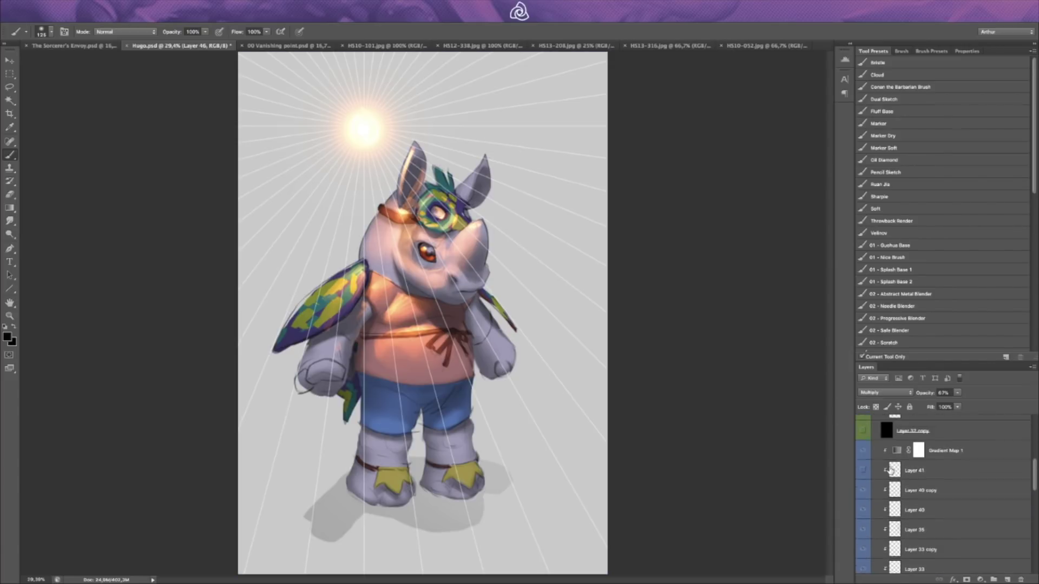
pyautogui.scroll(5, 886, 470)
pyautogui.click(863, 449)
pyautogui.click(864, 450)
pyautogui.click(863, 450)
pyautogui.click(863, 450)
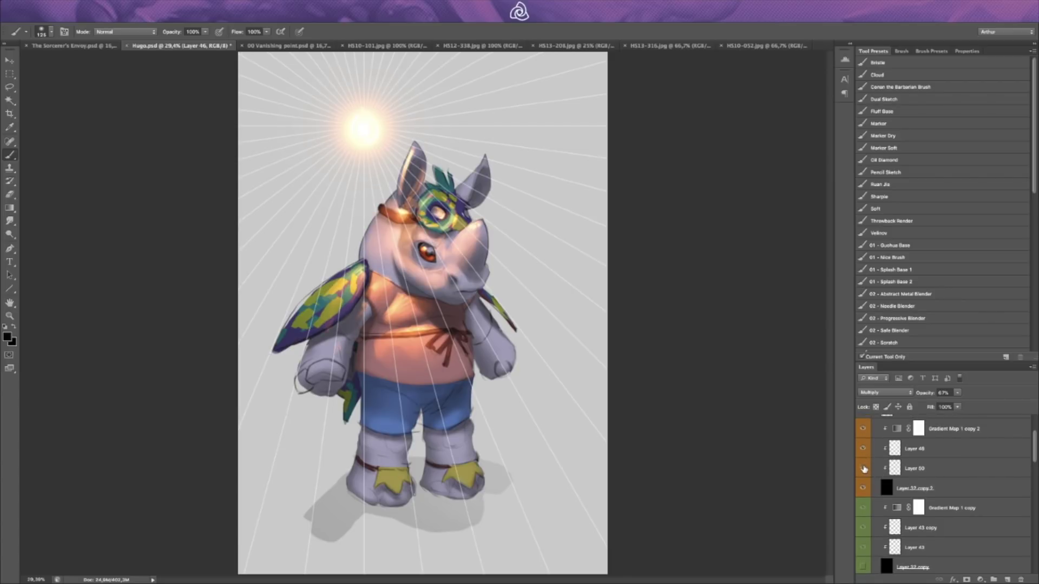
pyautogui.click(893, 469)
pyautogui.press('Delete')
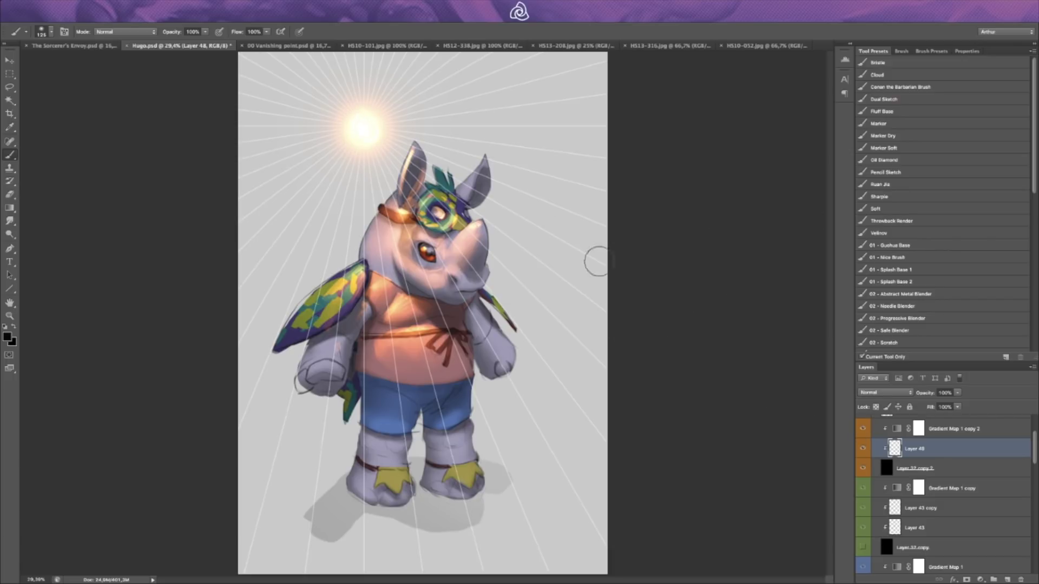
# Step: Choose the Marker Soft brush and check the figure against the Perspective grid, hiding the grid again
pyautogui.click(896, 149)
pyautogui.scroll(5, 897, 478)
pyautogui.click(863, 425)
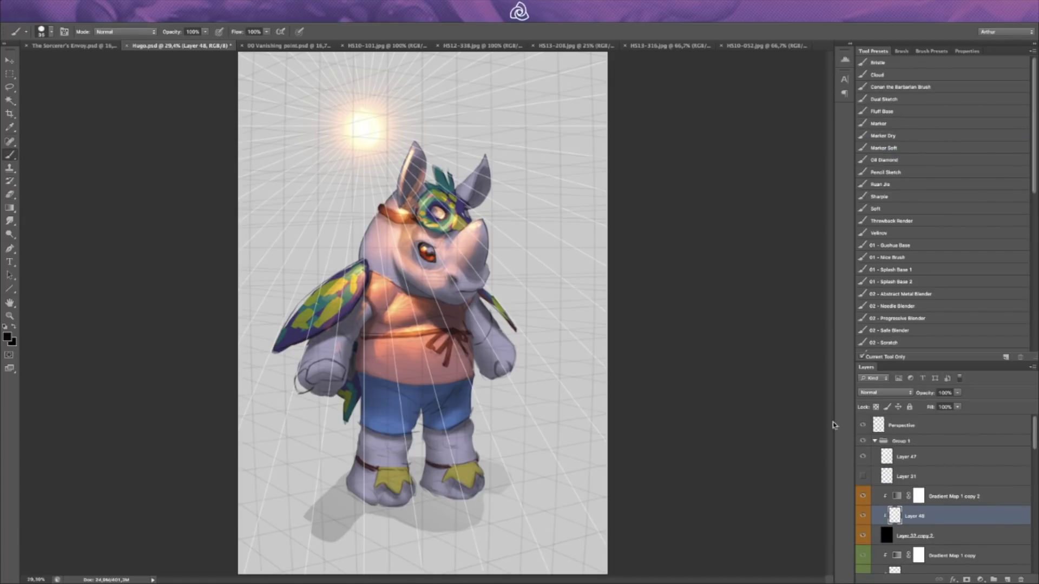
pyautogui.click(864, 426)
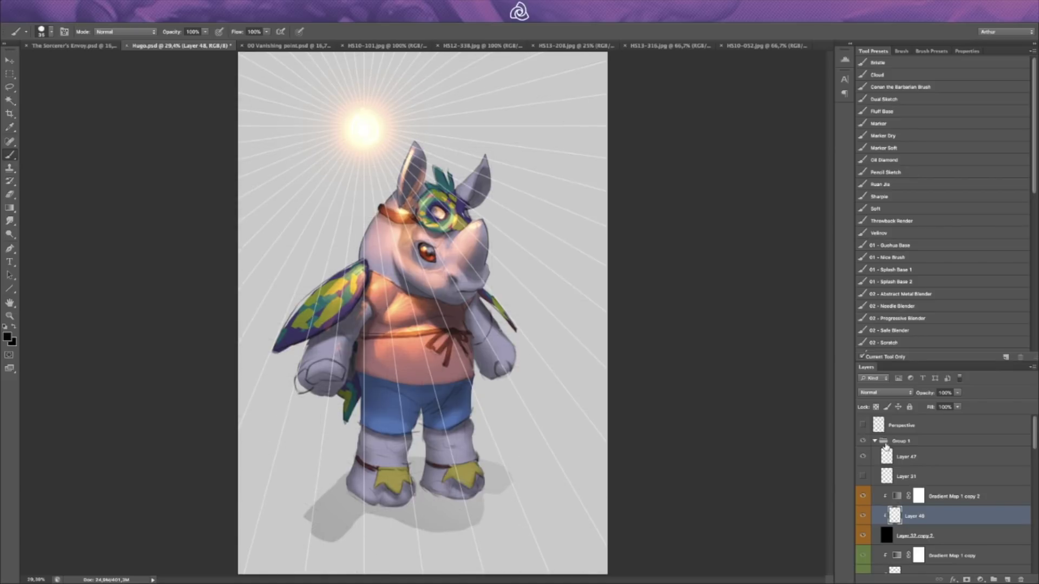
pyautogui.scroll(-1, 870, 498)
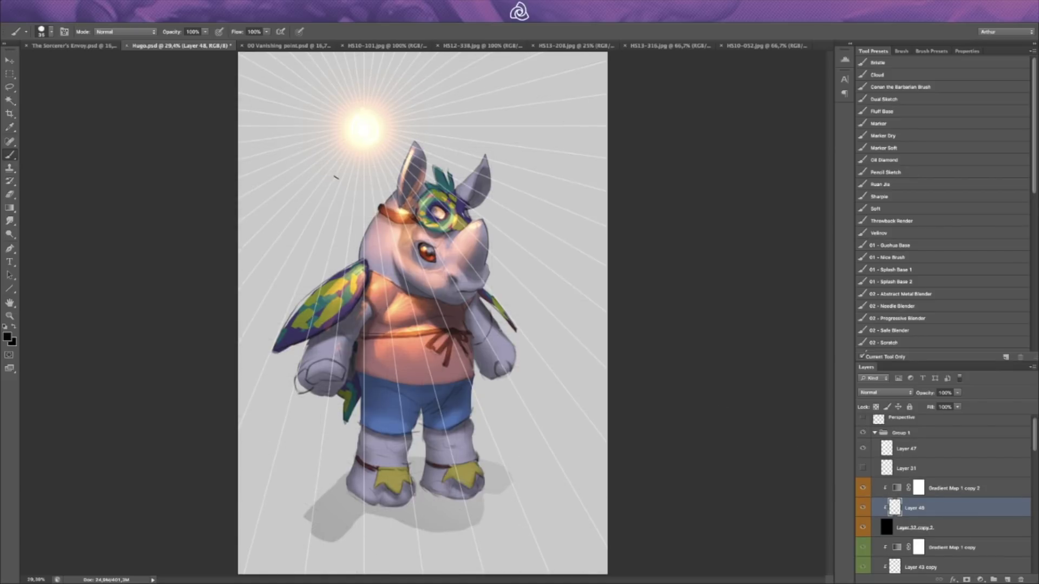
# Step: Paint a white glowing cord on Layer 48 from the light ball up to the canvas's upper edge
pyautogui.press('x')
pyautogui.moveTo(361, 110); pyautogui.dragTo(358, 84)
pyautogui.moveTo(360, 80); pyautogui.dragTo(358, 52)
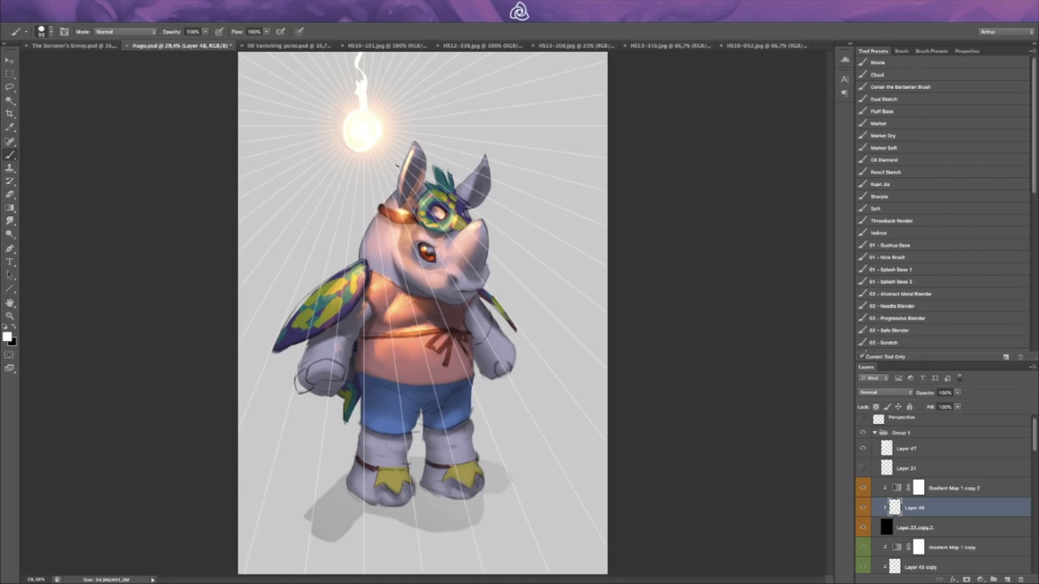
# Step: Paint small white highlights on the horn and the mask's beak on Layer 48, refining them with the eraser
pyautogui.hotkey('ctrl', '+')
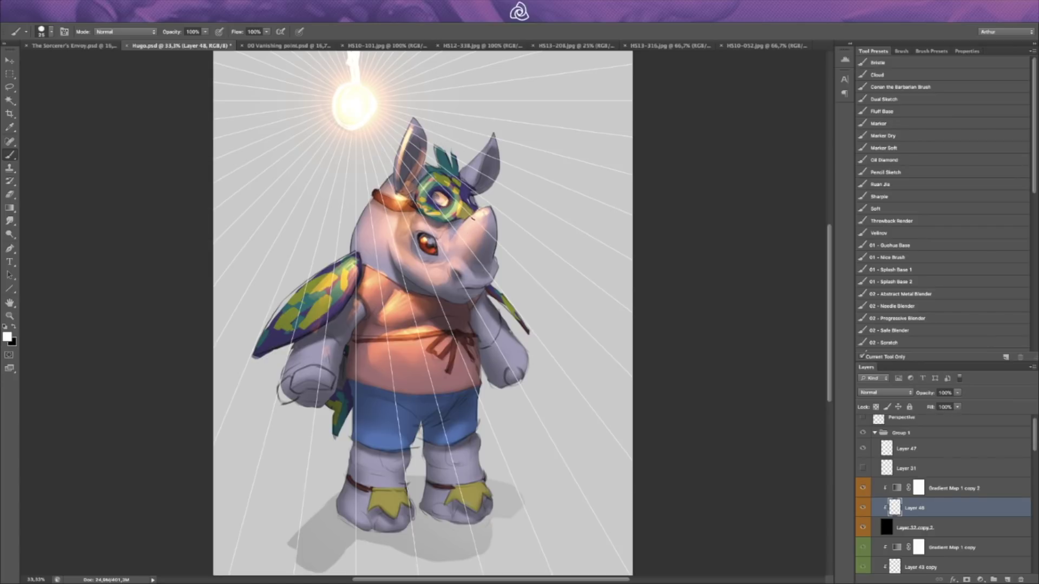
pyautogui.press('e')
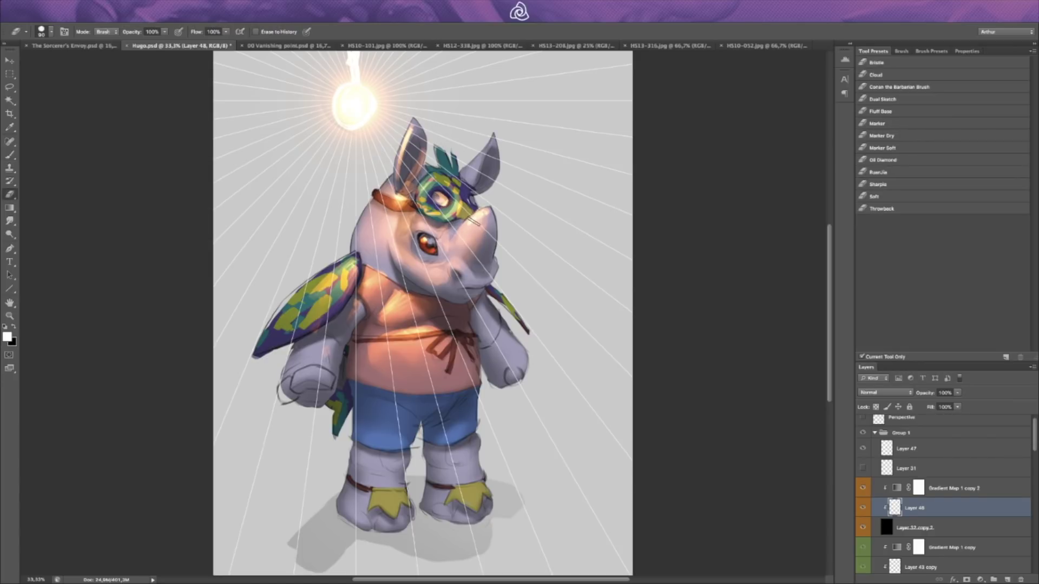
pyautogui.press('b')
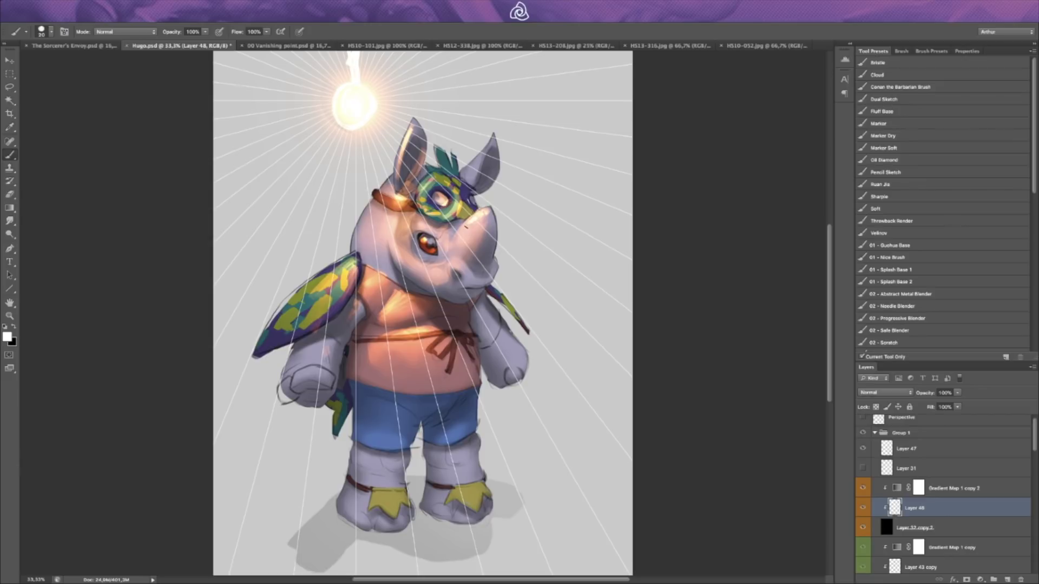
pyautogui.press('e')
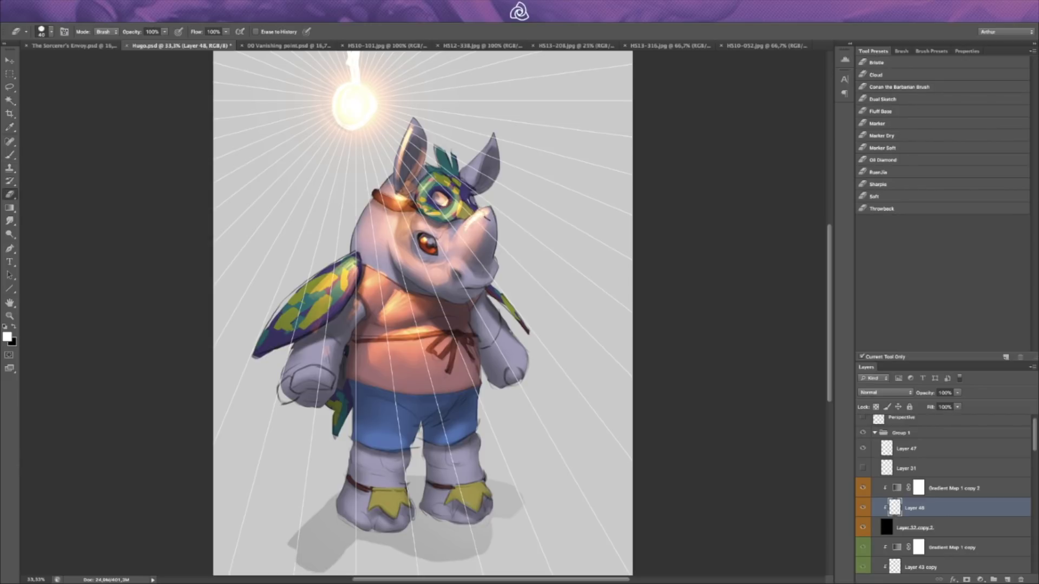
pyautogui.press('b')
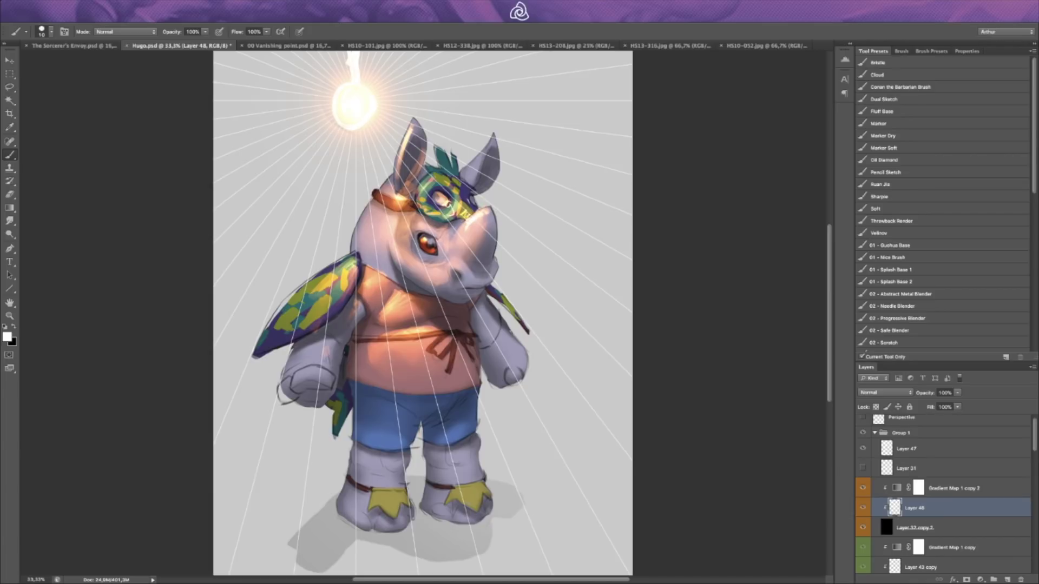
pyautogui.moveTo(466, 194)
pyautogui.mouseDown()
pyautogui.moveTo(450, 214)
pyautogui.moveTo(467, 217)
pyautogui.mouseUp()
pyautogui.press('e')
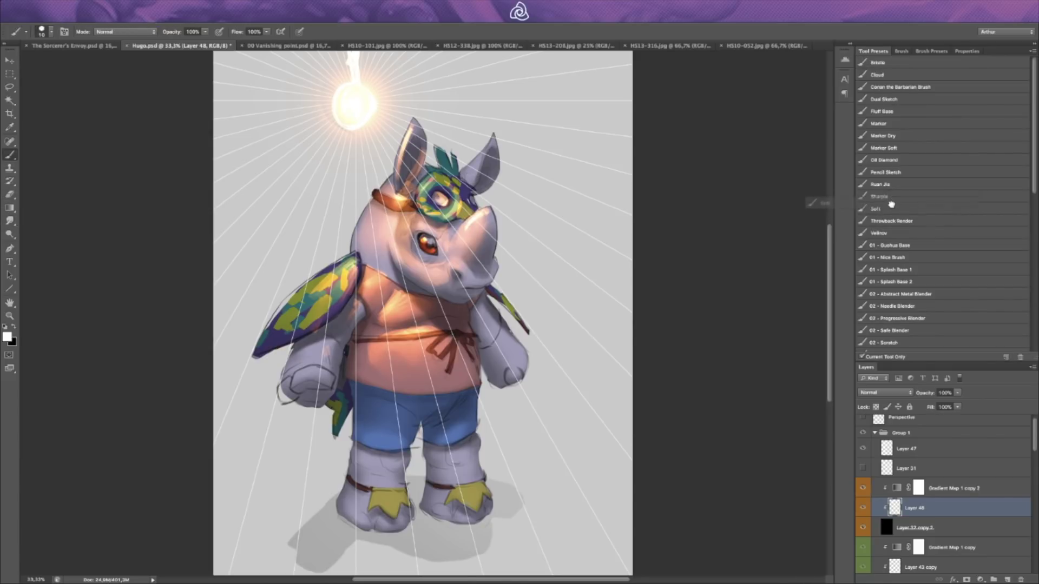
# Step: Switch to the Soft brush at a reduced size and slightly lower Layer 48's opacity
pyautogui.press('b')
pyautogui.moveTo(957, 394); pyautogui.dragTo(953, 427)
pyautogui.press('e')
pyautogui.press('b')
pyautogui.press('[')
pyautogui.press('[')
pyautogui.press('[')
pyautogui.press('[')
pyautogui.press('[')
pyautogui.press('[')
pyautogui.press('[')
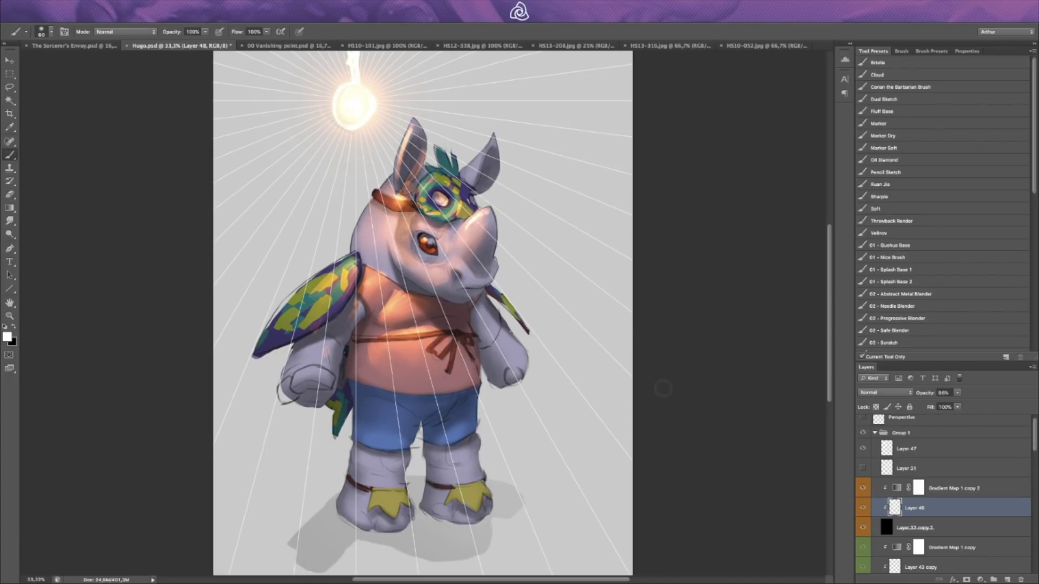
# Step: Release Gradient Map 1 copy 2 from its clipping mask to inspect its gradient, and clip it again
pyautogui.click(921, 523)
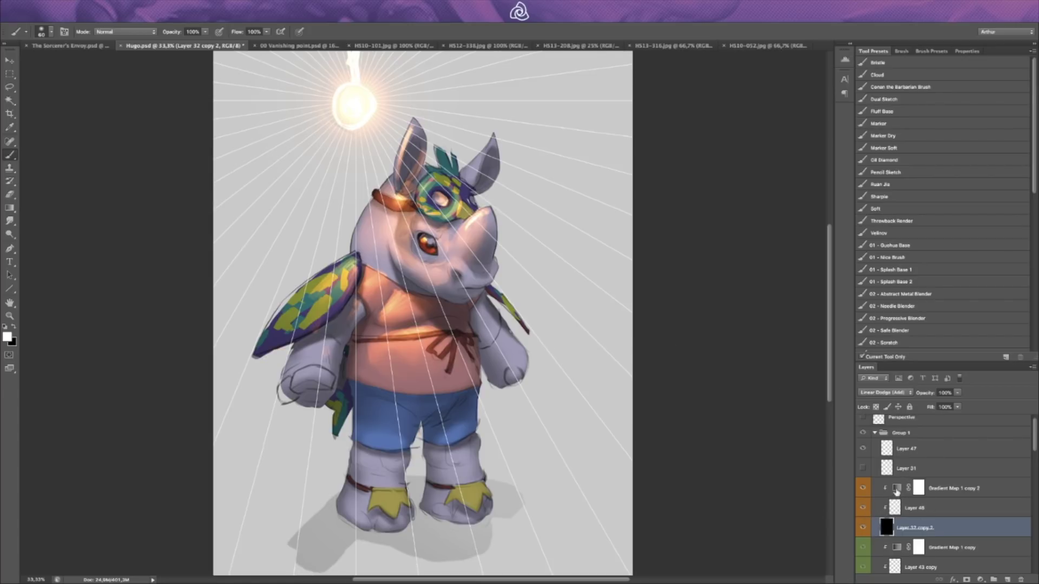
pyautogui.click(918, 489)
pyautogui.press('x')
pyautogui.click(896, 488)
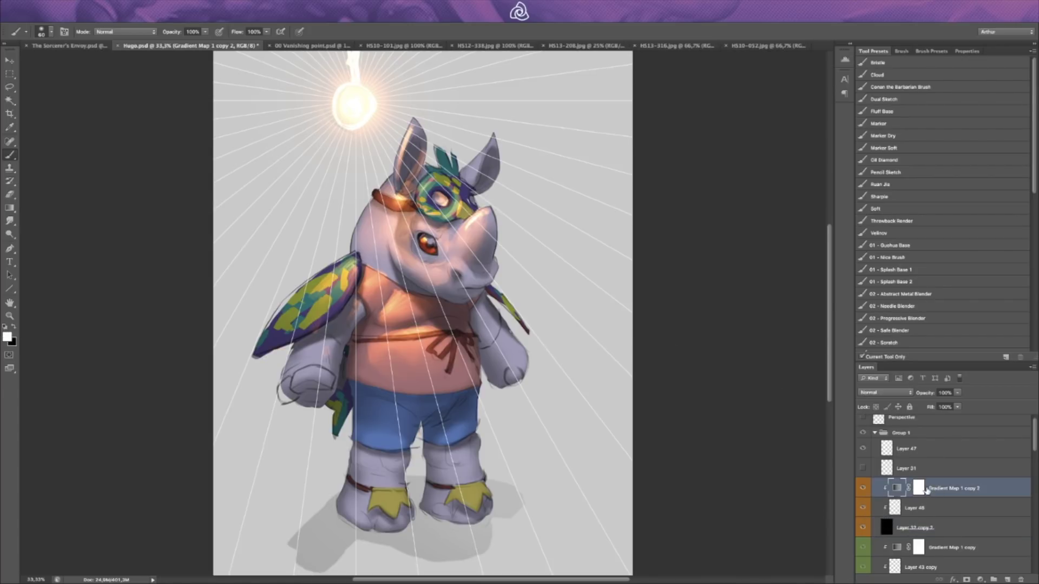
pyautogui.hotkey('ctrl', 'alt', 'g')
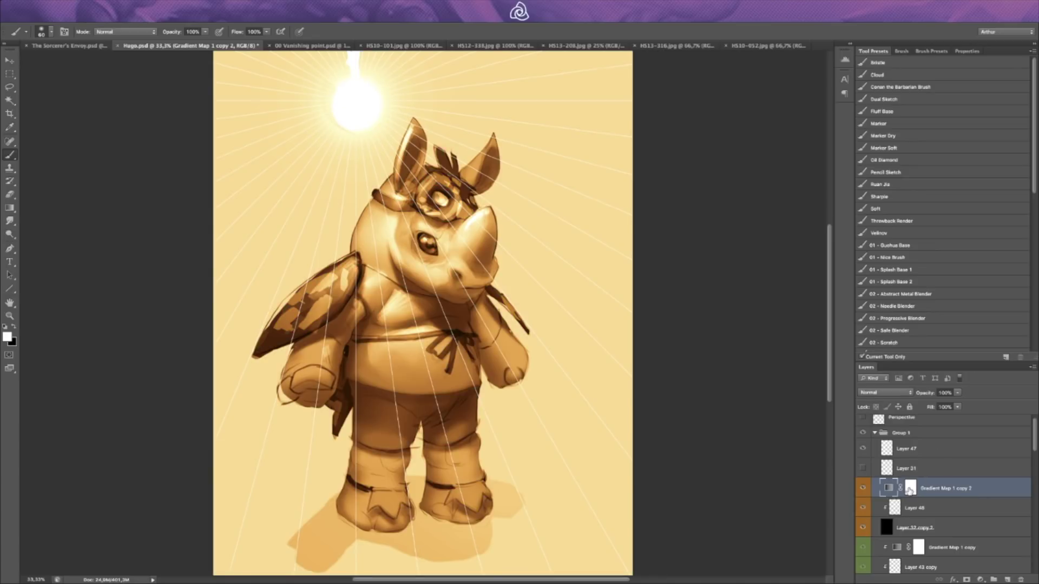
pyautogui.click(890, 490)
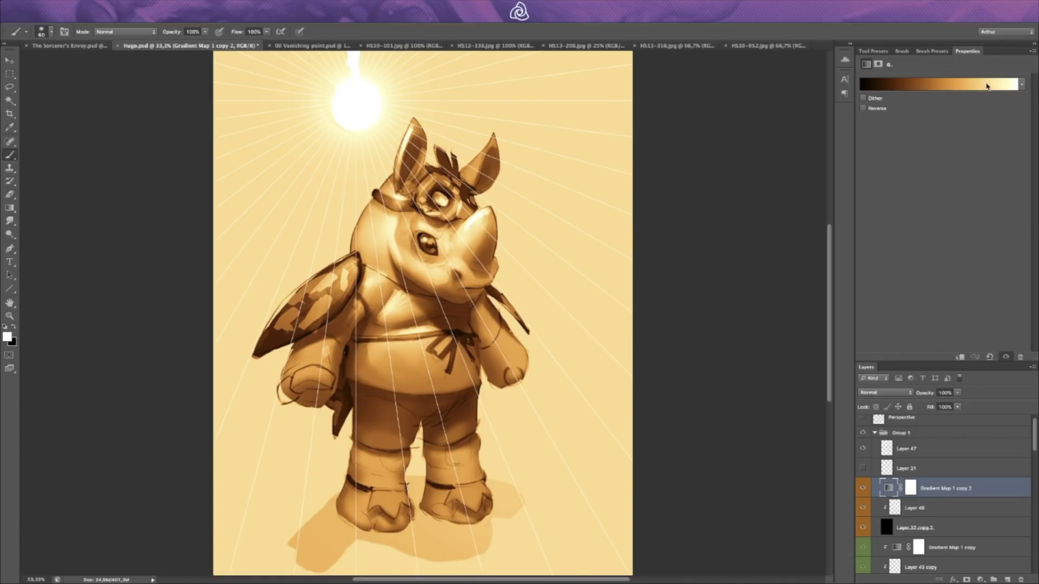
pyautogui.keyDown('alt'); pyautogui.click(902, 479); pyautogui.keyUp('alt')
pyautogui.click(914, 520)
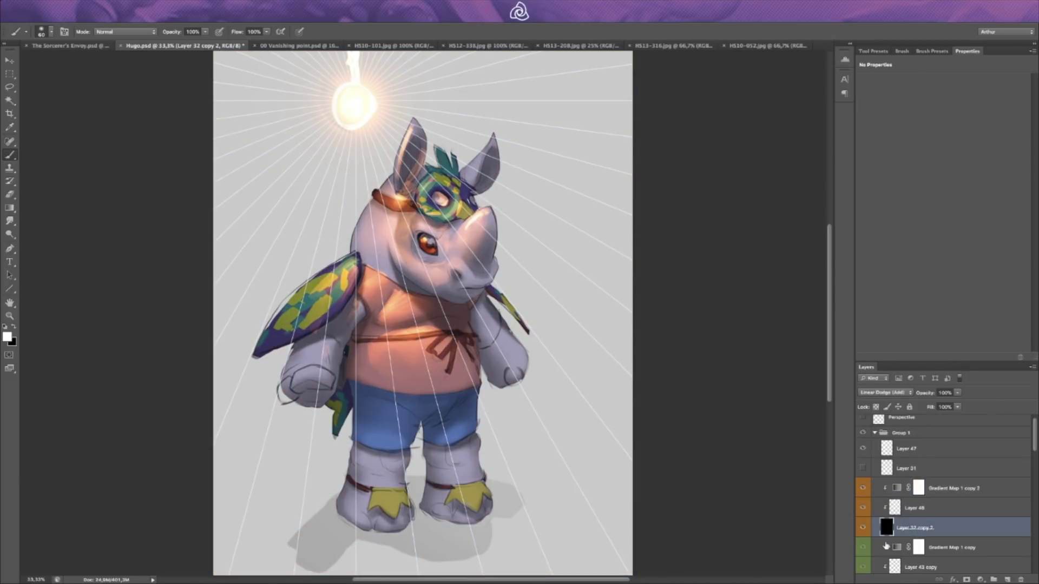
# Step: Hide Layer 32 copy 2 to remove the warm glow from the figure
pyautogui.hotkey('ctrl', '+')
pyautogui.scroll(-1, 906, 524)
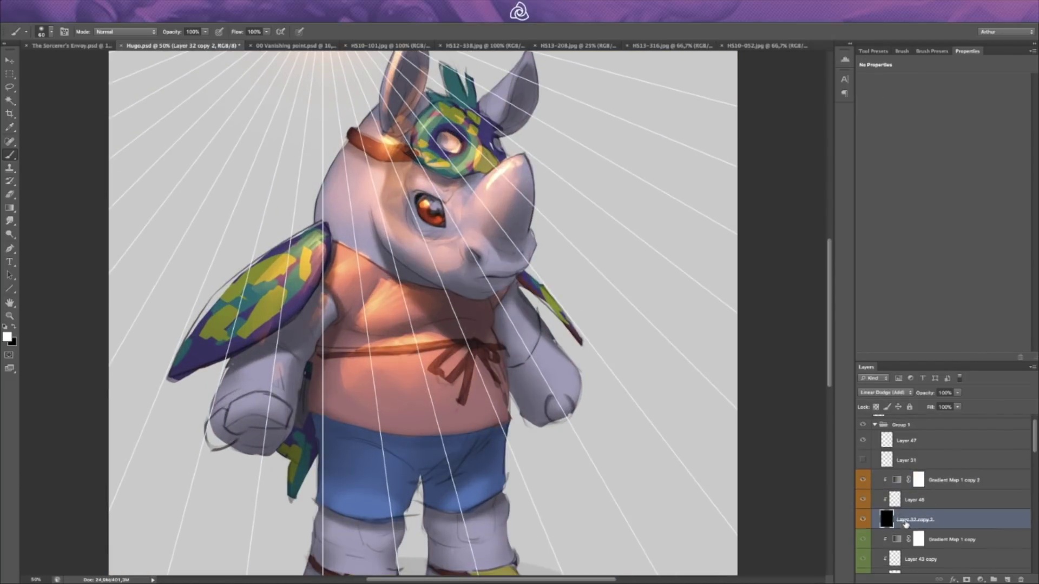
pyautogui.scroll(-2, 905, 525)
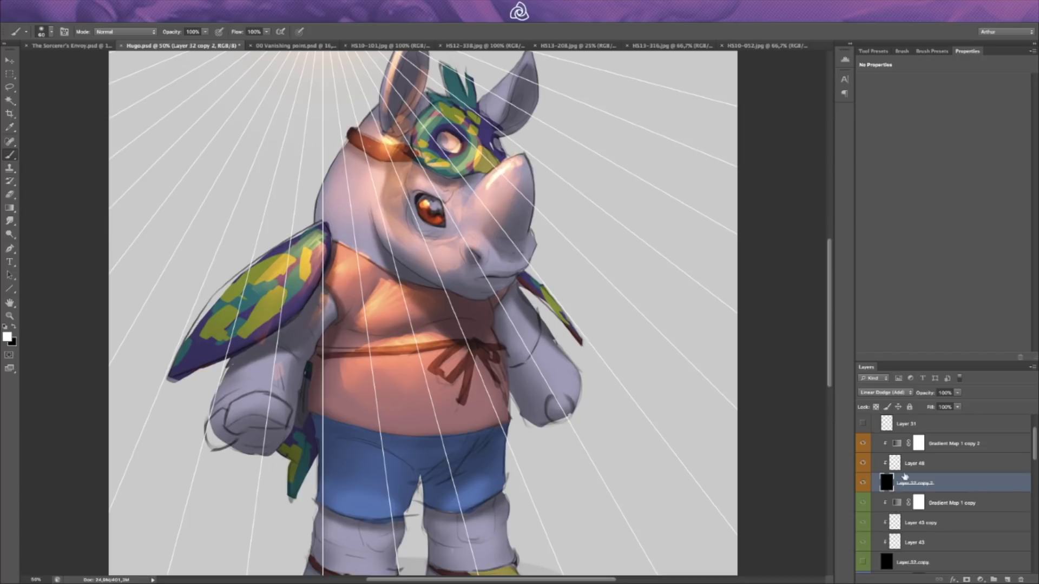
pyautogui.click(862, 483)
pyautogui.scroll(3, 902, 472)
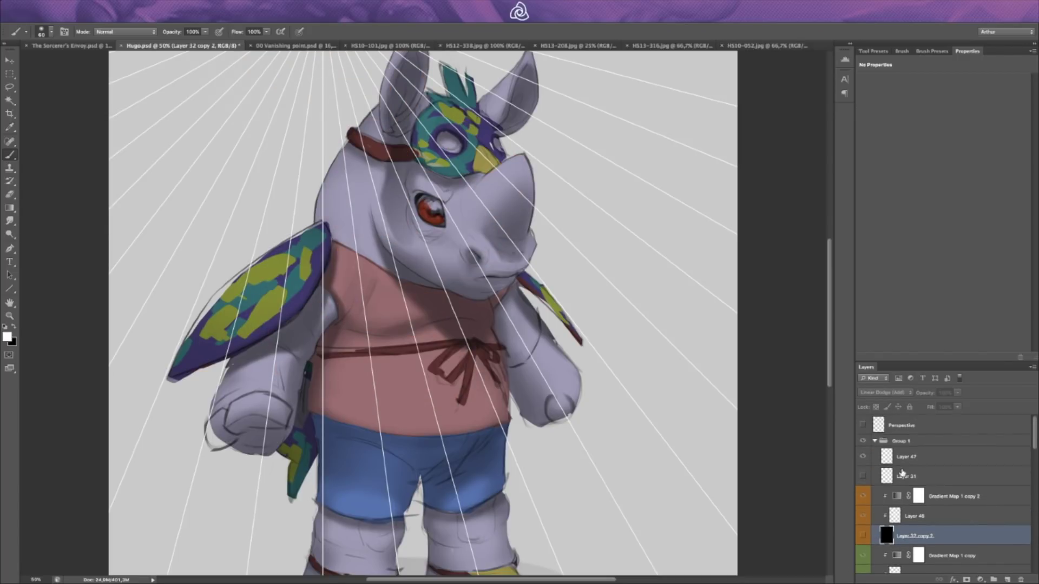
# Step: Create a black-filled layer at the top of Group 1 and set its blend mode to Linear Dodge (Add)
pyautogui.click(929, 443)
pyautogui.hotkey('ctrl', 'shift', 'n')
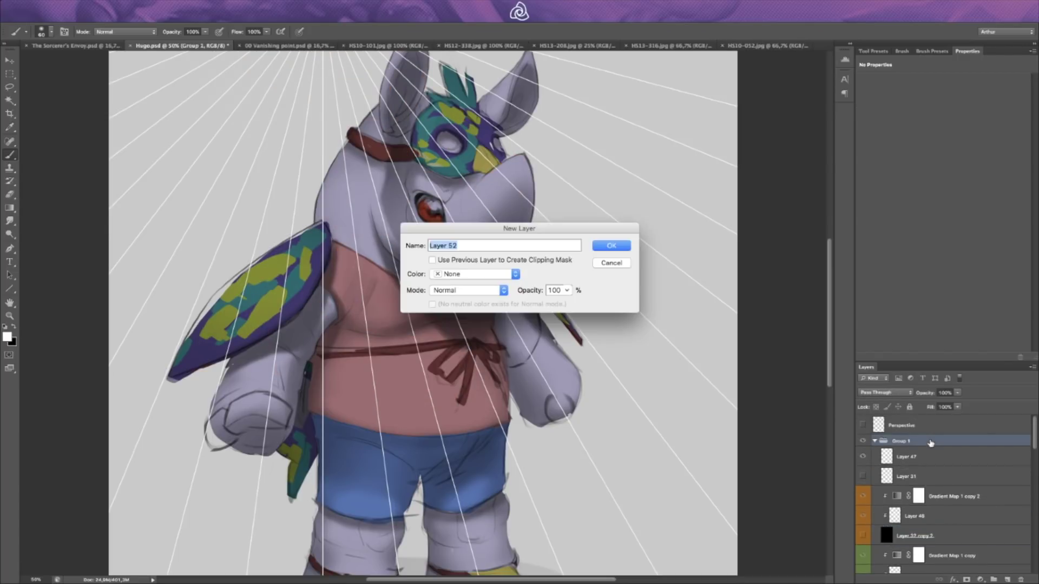
pyautogui.press('Return')
pyautogui.press('x')
pyautogui.hotkey('alt', 'BackSpace')
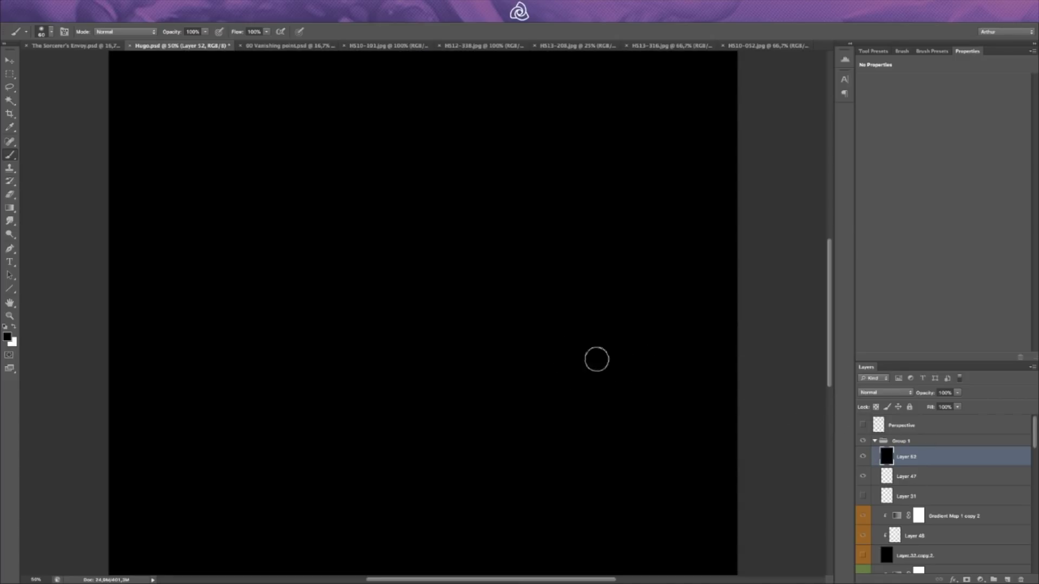
pyautogui.click(870, 395)
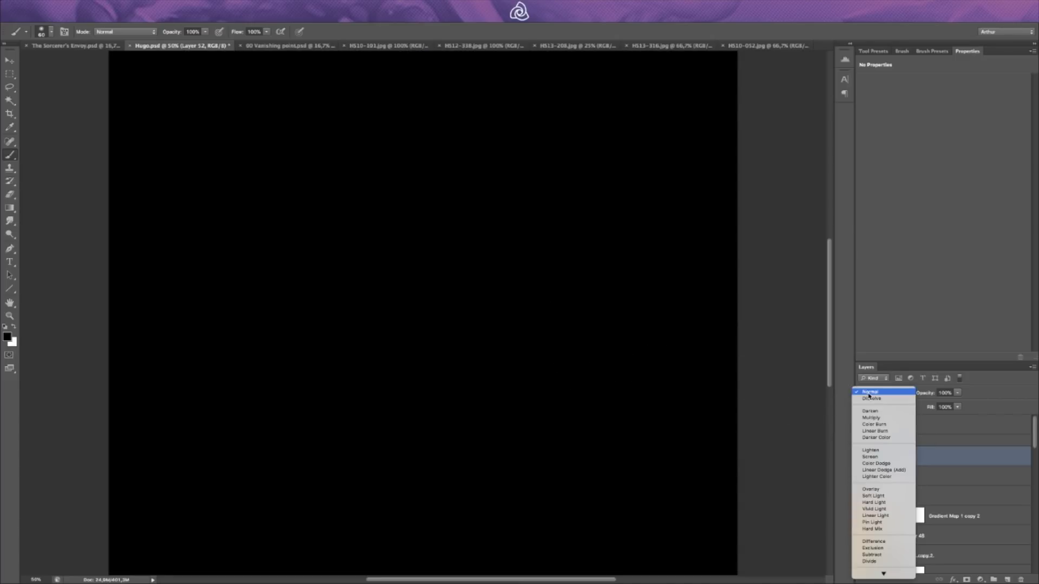
pyautogui.click(874, 470)
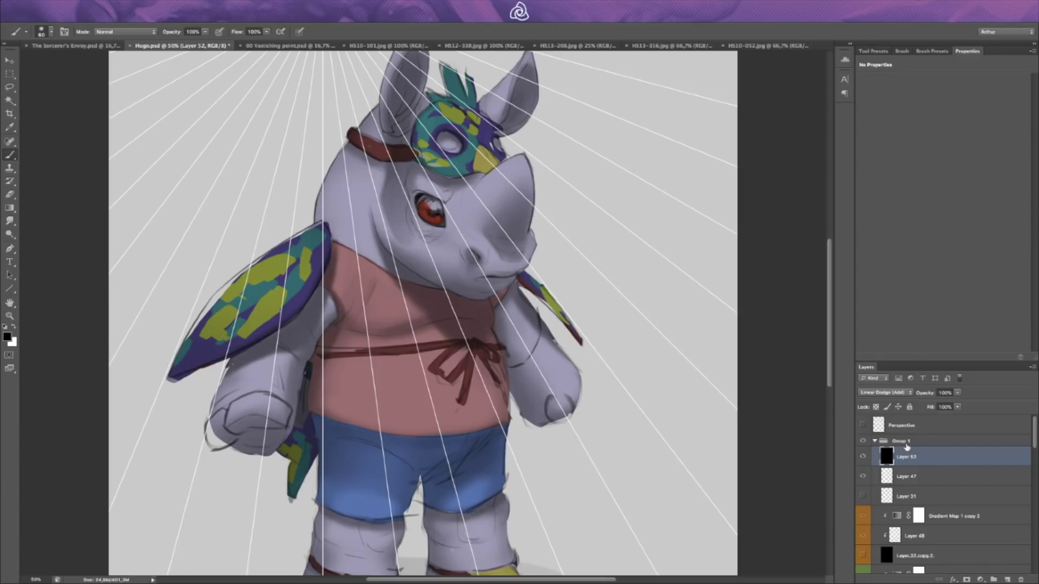
# Step: Add a Gradient Map adjustment above the black layer and give its gradient an orange-brown stop (#ae6908) at 22%
pyautogui.click(980, 579)
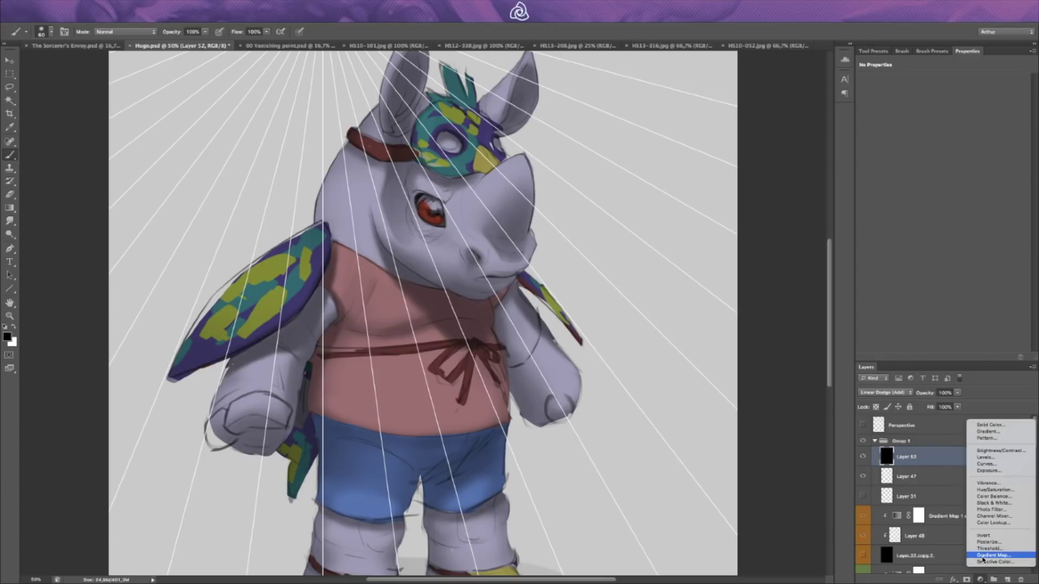
pyautogui.click(990, 555)
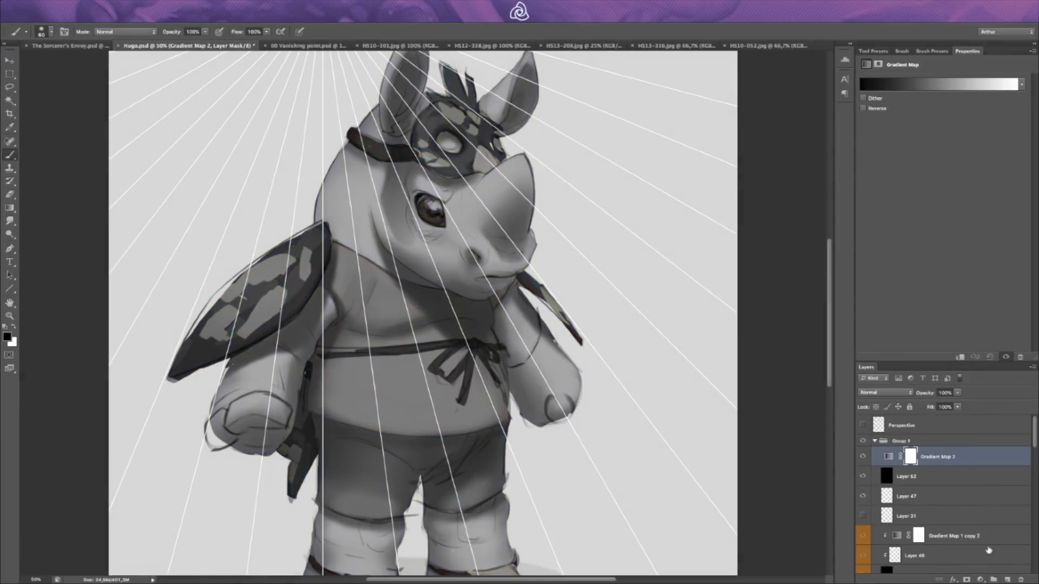
pyautogui.click(907, 86)
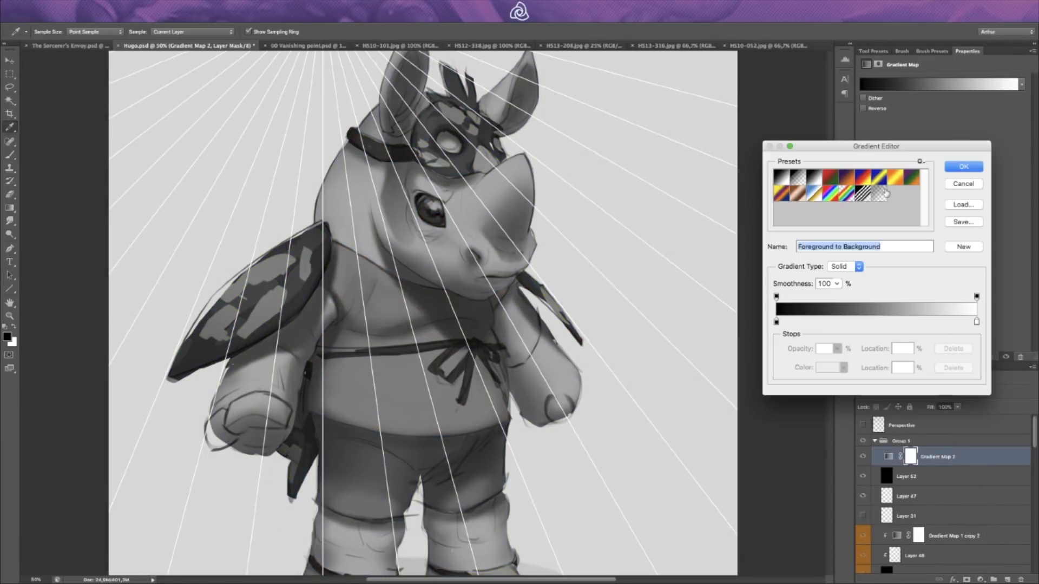
pyautogui.click(821, 322)
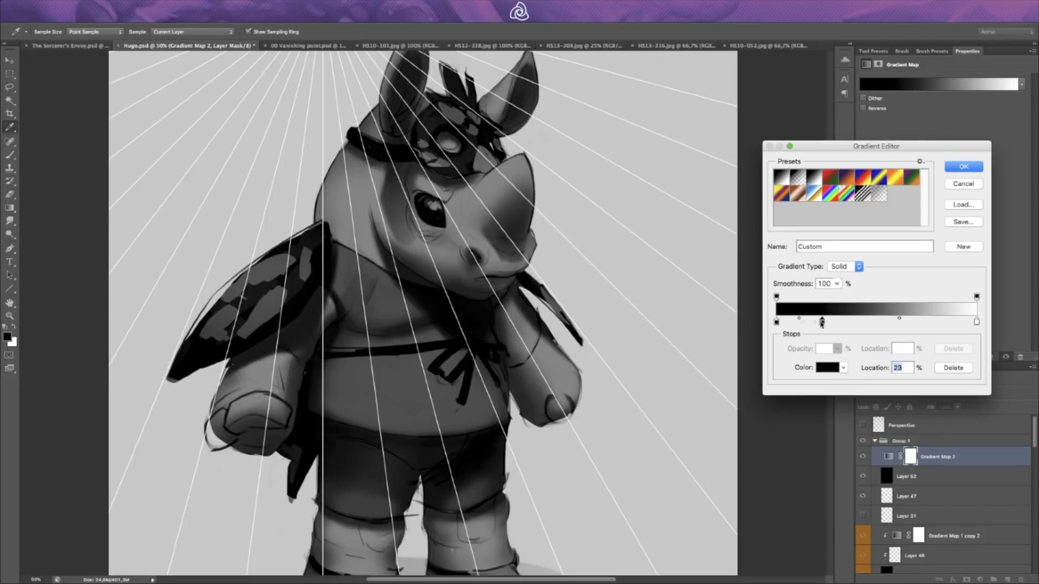
pyautogui.doubleClick(821, 322)
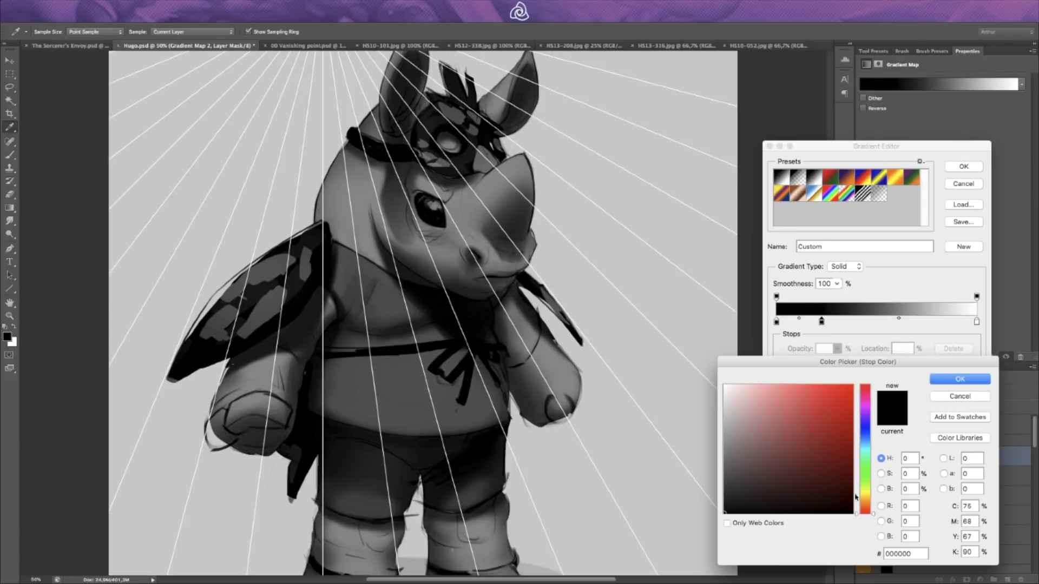
pyautogui.click(864, 503)
pyautogui.moveTo(821, 411)
pyautogui.mouseDown()
pyautogui.moveTo(826, 396)
pyautogui.moveTo(831, 422)
pyautogui.mouseUp()
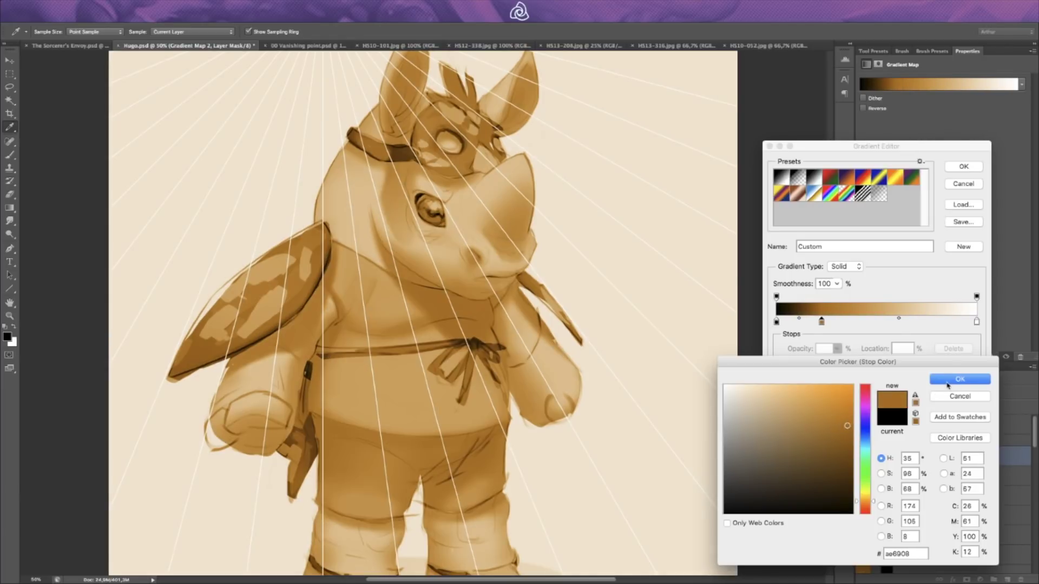
pyautogui.click(948, 379)
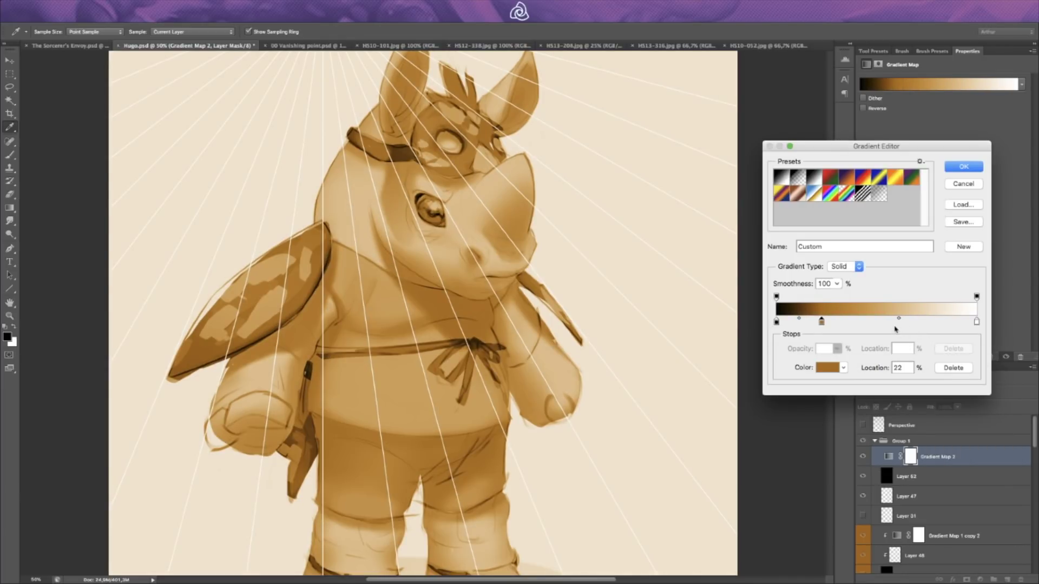
# Step: Add a second gradient stop in bright yellow (#f7cc04) at 61% and accept the custom gradient
pyautogui.click(895, 326)
pyautogui.doubleClick(894, 326)
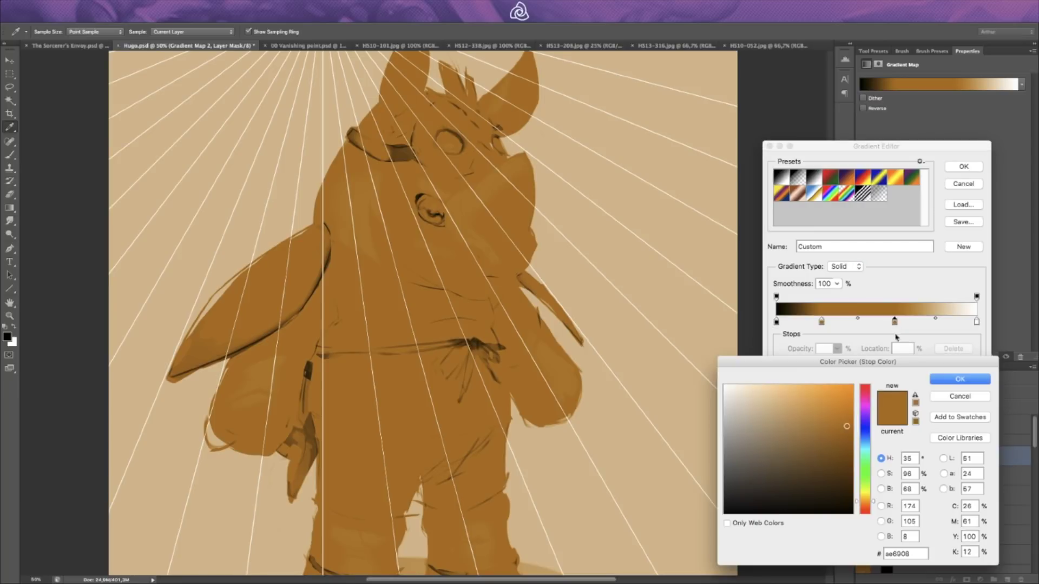
pyautogui.moveTo(865, 502); pyautogui.dragTo(865, 496)
pyautogui.moveTo(845, 427); pyautogui.dragTo(846, 396)
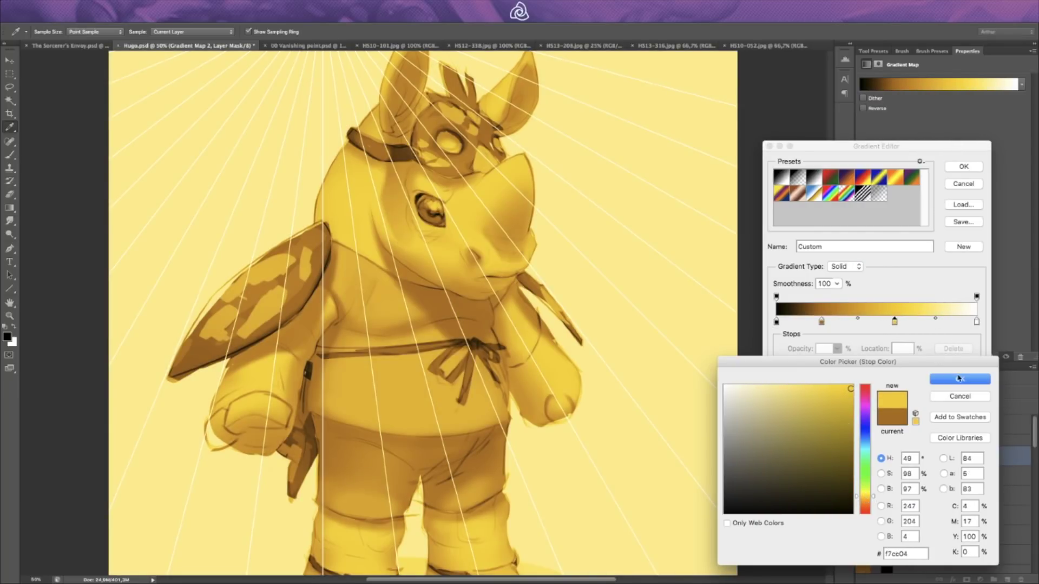
pyautogui.click(958, 381)
pyautogui.moveTo(898, 324)
pyautogui.mouseDown()
pyautogui.moveTo(901, 335)
pyautogui.moveTo(899, 327)
pyautogui.mouseUp()
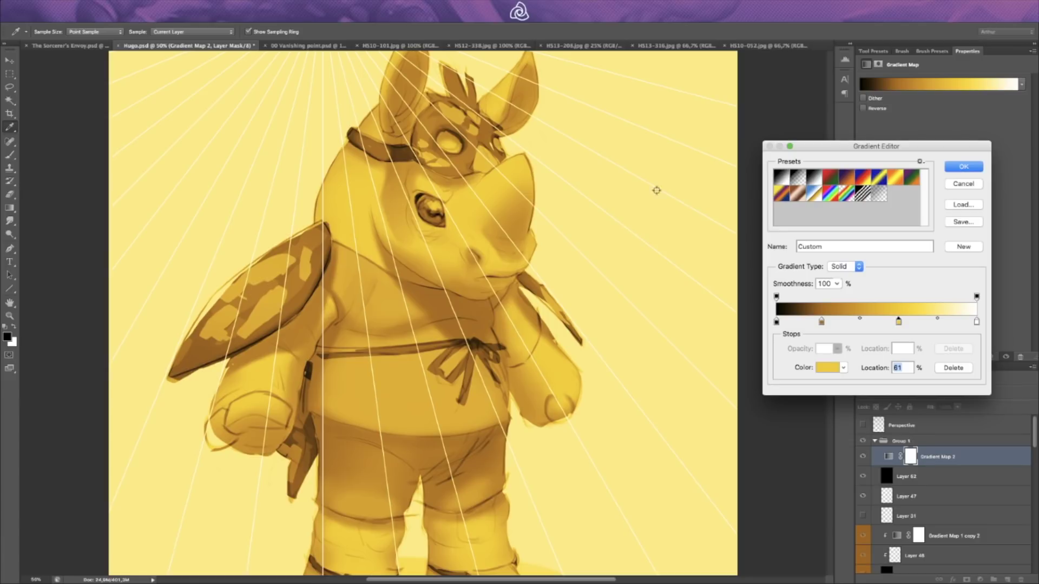
pyautogui.click(958, 168)
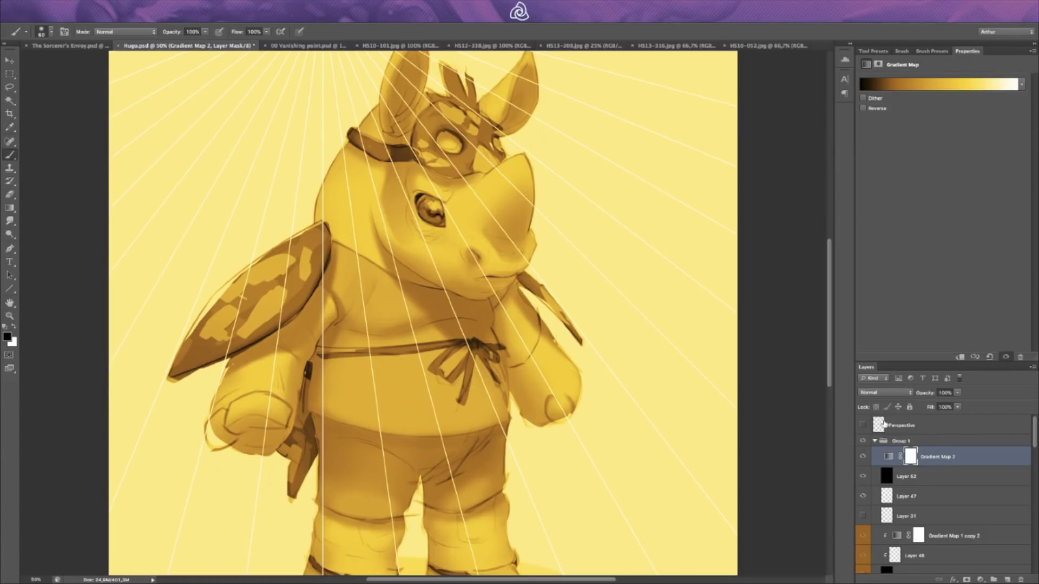
# Step: Clip the Gradient Map to the black layer and add a clipped layer between them, with white as the foreground colour
pyautogui.hotkey('ctrl', 'alt', 'g')
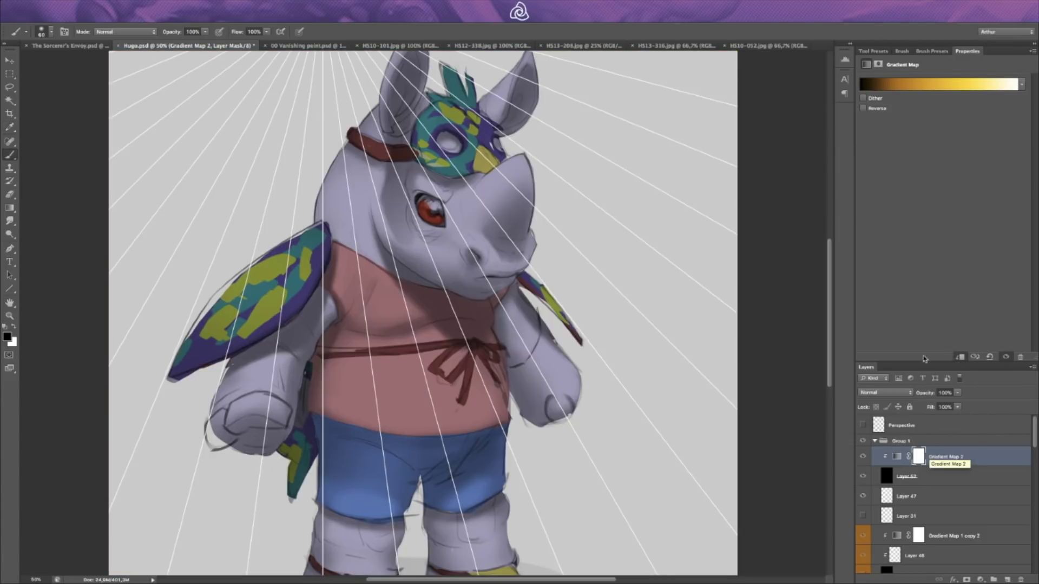
pyautogui.click(900, 479)
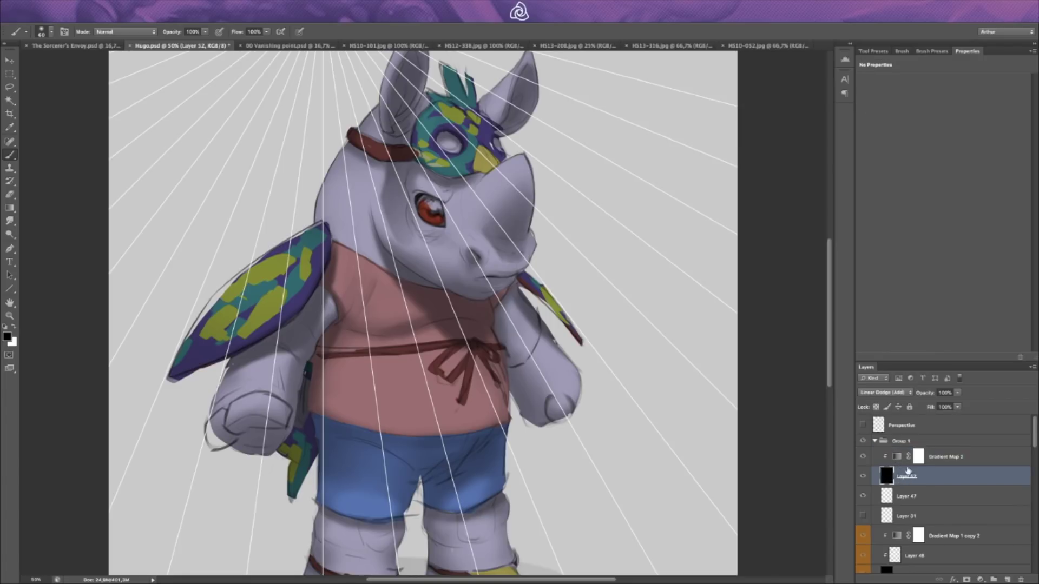
pyautogui.click(894, 458)
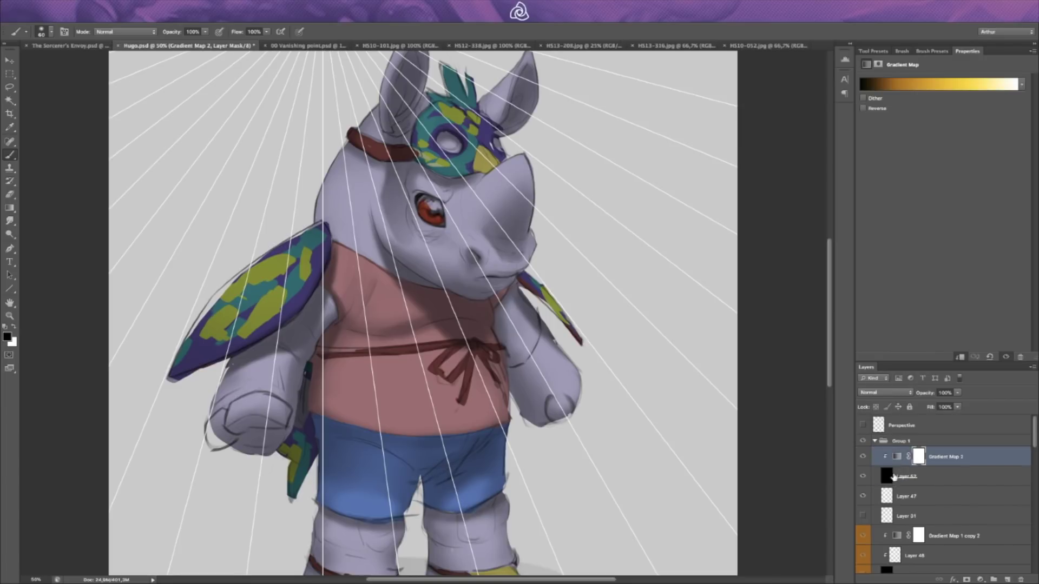
pyautogui.click(921, 476)
pyautogui.hotkey('ctrl', 'shift', 'n')
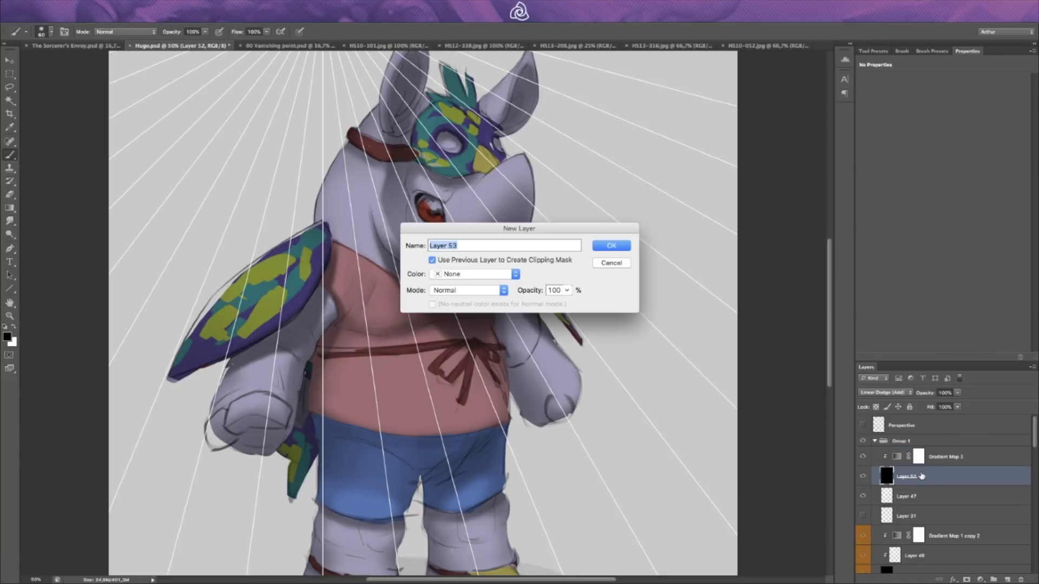
pyautogui.press('Return')
pyautogui.press('x')
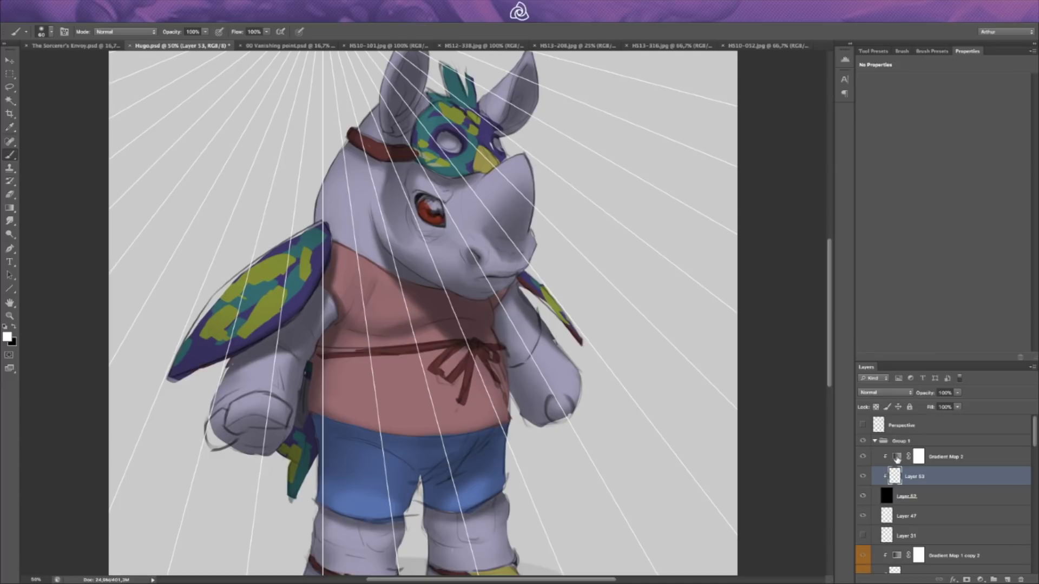
# Step: Paint soft white test spots on Layer 53 over the face, torso, arms and background, varying the brush size
pyautogui.press(']')
pyautogui.press(']')
pyautogui.moveTo(508, 176)
pyautogui.mouseDown()
pyautogui.moveTo(482, 217)
pyautogui.moveTo(498, 184)
pyautogui.moveTo(480, 213)
pyautogui.moveTo(433, 246)
pyautogui.moveTo(458, 300)
pyautogui.moveTo(437, 328)
pyautogui.moveTo(403, 327)
pyautogui.moveTo(378, 267)
pyautogui.moveTo(369, 227)
pyautogui.moveTo(398, 194)
pyautogui.mouseUp()
pyautogui.press(']')
pyautogui.press(']')
pyautogui.press(']')
pyautogui.press(']')
pyautogui.press(']')
pyautogui.press(']')
pyautogui.press(']')
pyautogui.press(']')
pyautogui.click(554, 270)
pyautogui.click(622, 201)
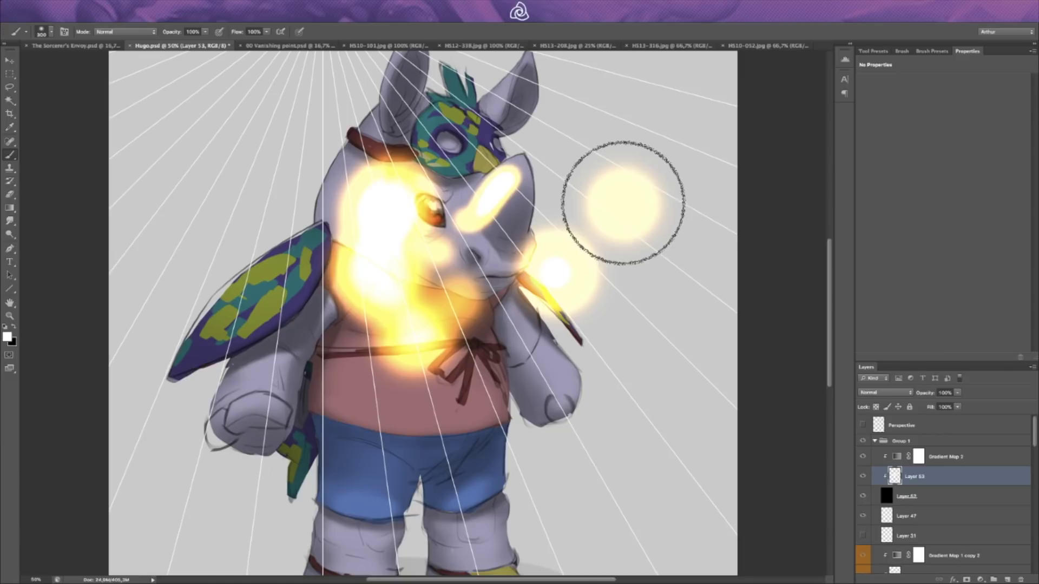
pyautogui.click(572, 129)
pyautogui.click(648, 311)
pyautogui.press('[')
pyautogui.press('[')
pyautogui.click(580, 386)
pyautogui.click(490, 418)
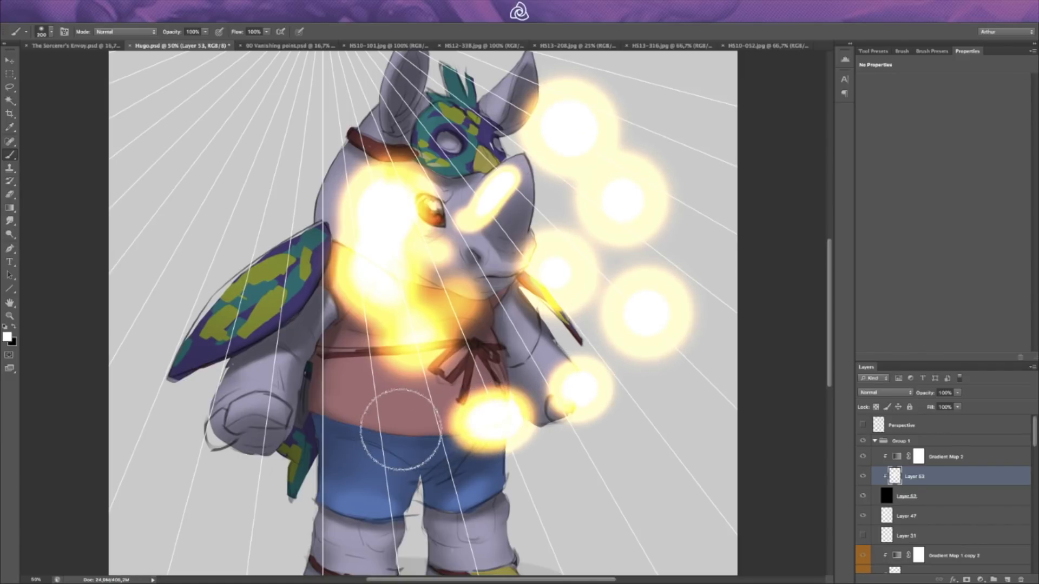
pyautogui.click(372, 427)
pyautogui.click(264, 355)
pyautogui.click(252, 265)
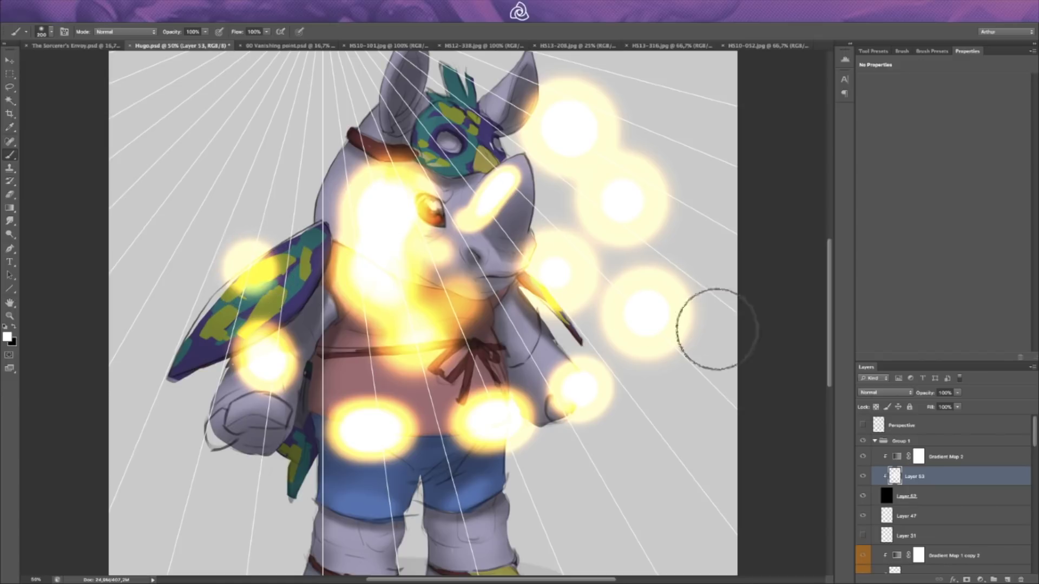
# Step: Edit Gradient Map 2's gradient, moving the yellow stop to 63% and the brown stop farther from the black end
pyautogui.click(902, 457)
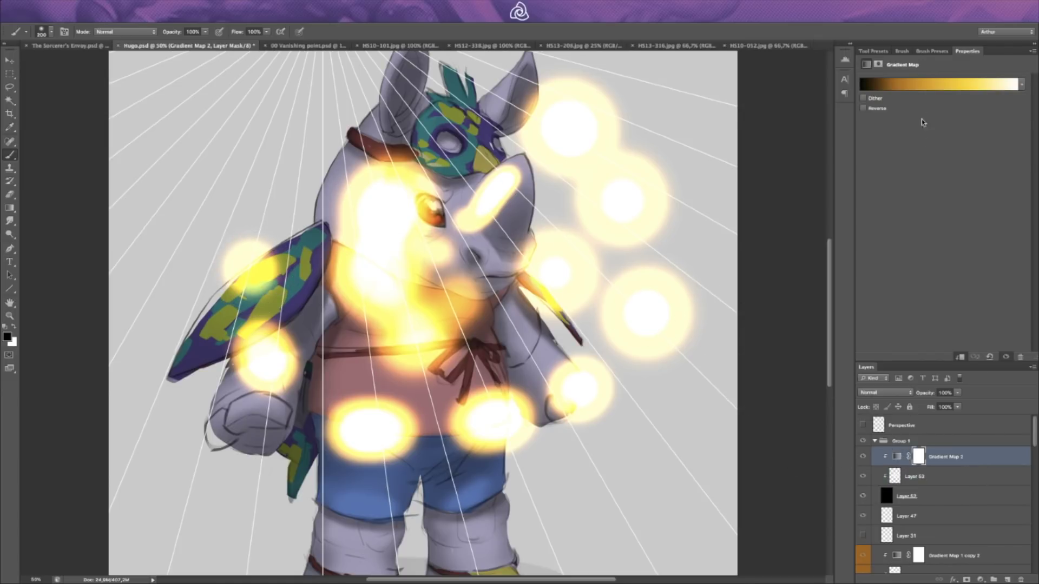
pyautogui.click(903, 85)
pyautogui.moveTo(821, 323); pyautogui.dragTo(904, 324)
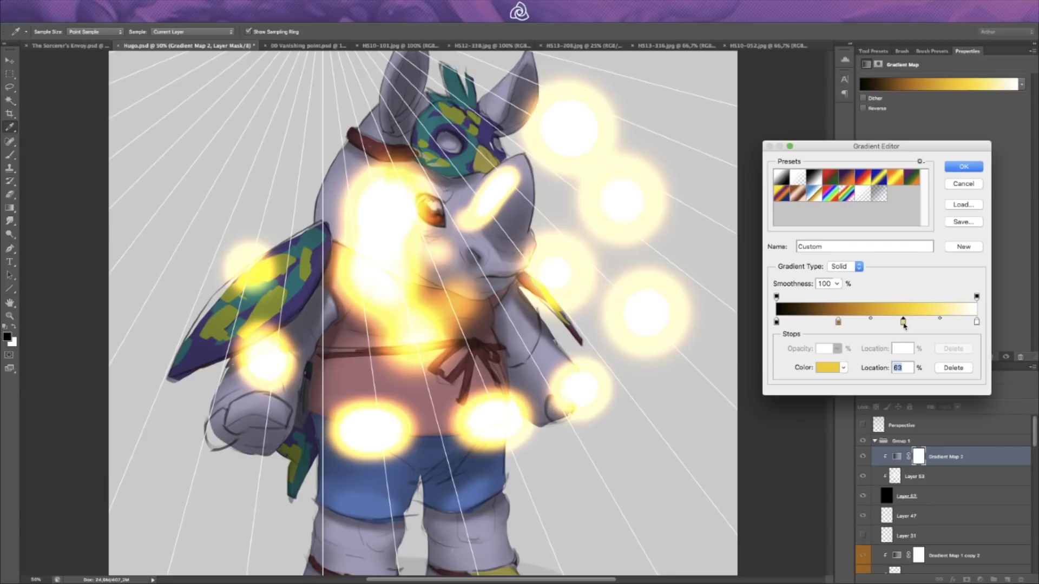
pyautogui.moveTo(838, 322); pyautogui.dragTo(839, 324)
pyautogui.press('Return')
# Step: Set the black Layer 52's blend mode to Normal
pyautogui.click(895, 478)
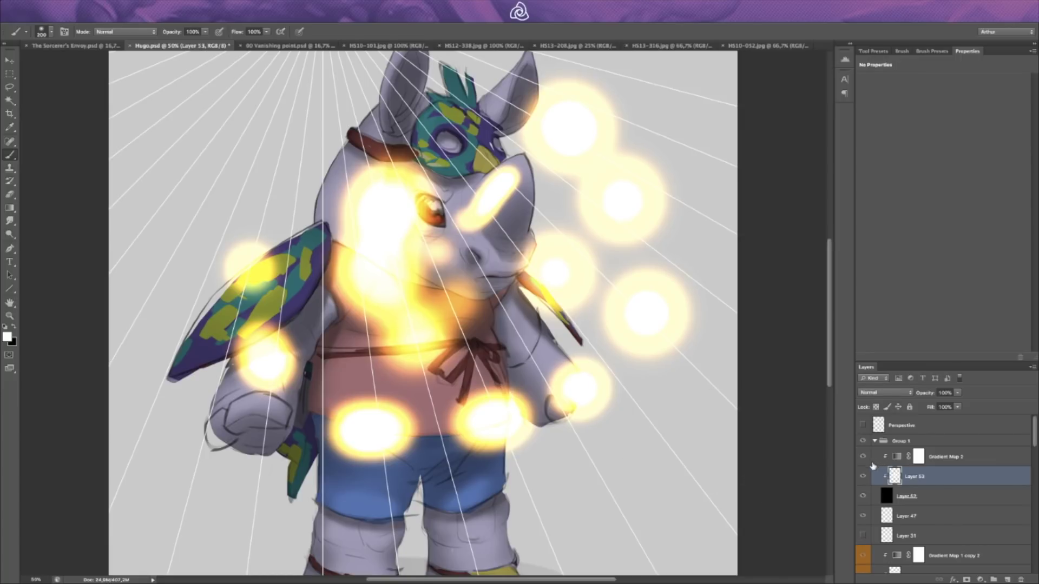
pyautogui.click(892, 496)
pyautogui.click(879, 398)
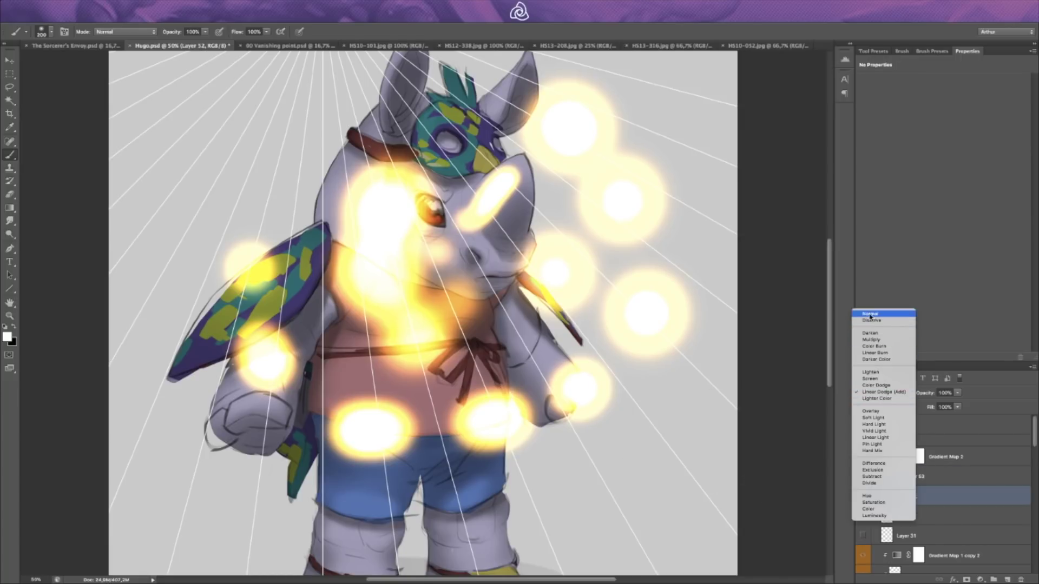
pyautogui.click(870, 315)
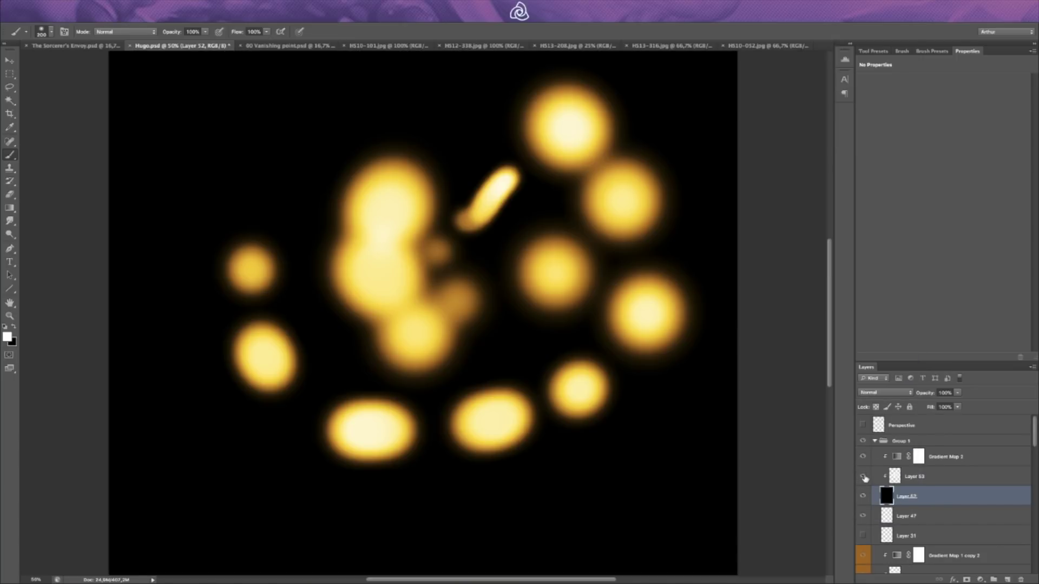
# Step: Toggle the visibility of Gradient Map 2 and Layer 53 to compare the white spots with their colour-mapped glow
pyautogui.click(864, 459)
pyautogui.click(863, 476)
pyautogui.click(863, 476)
pyautogui.click(863, 476)
pyautogui.click(863, 476)
pyautogui.click(897, 478)
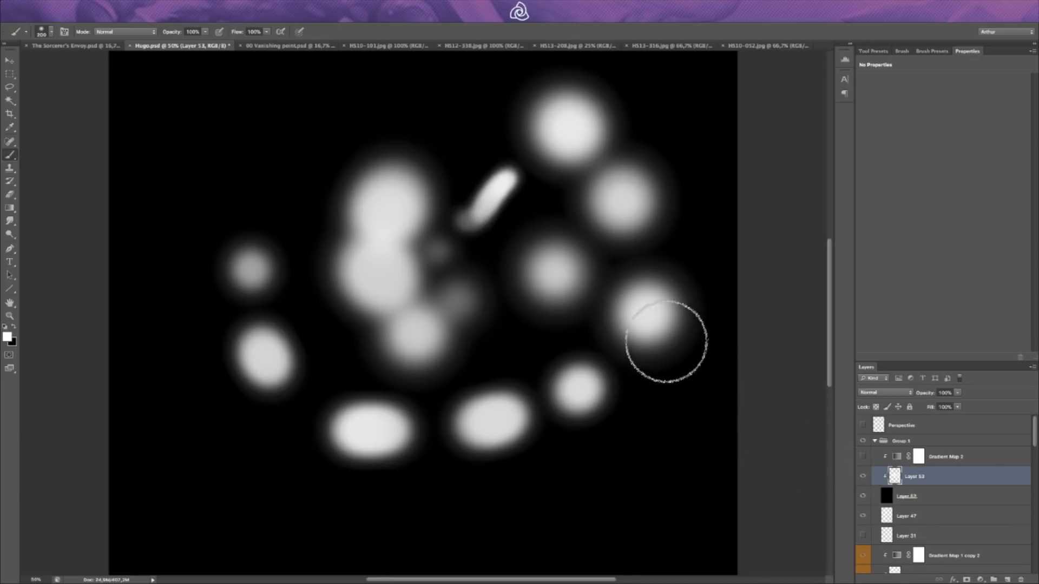
pyautogui.click(864, 477)
pyautogui.click(864, 477)
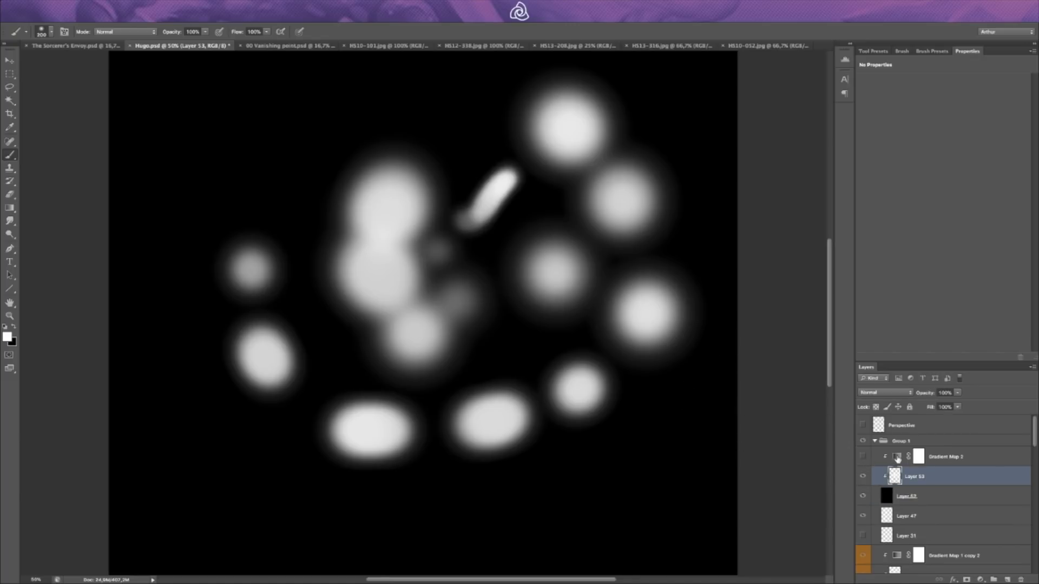
pyautogui.click(863, 457)
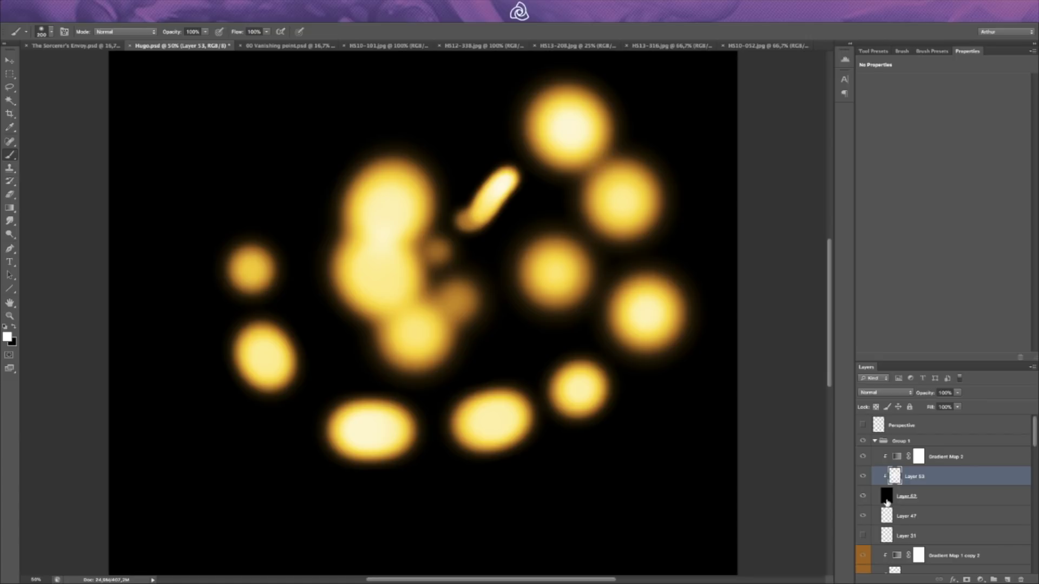
# Step: Set Layer 52's blend mode back to Linear Dodge (Add) and clear the test spots from Layer 53
pyautogui.click(888, 500)
pyautogui.click(885, 393)
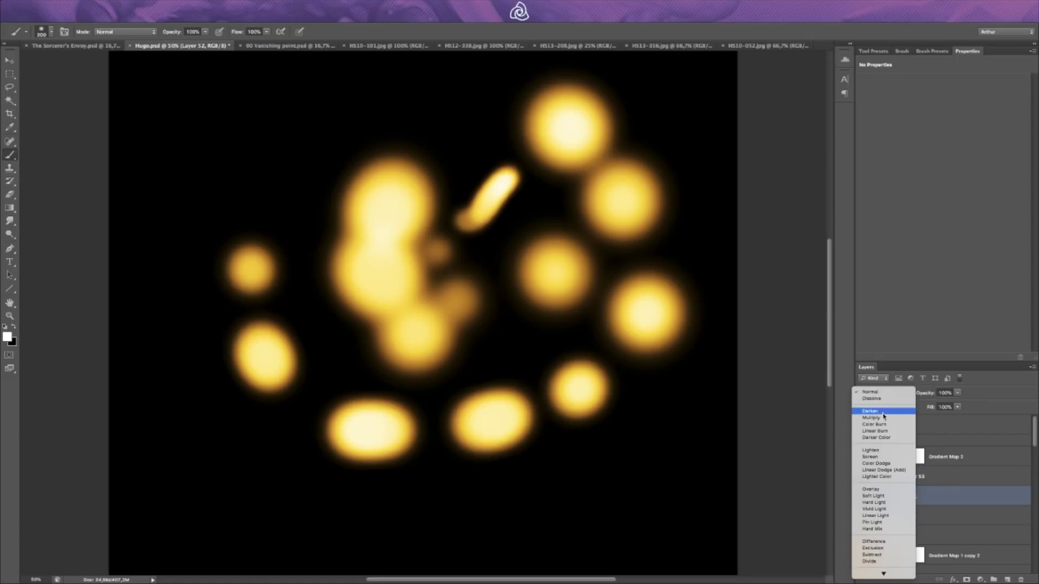
pyautogui.click(884, 471)
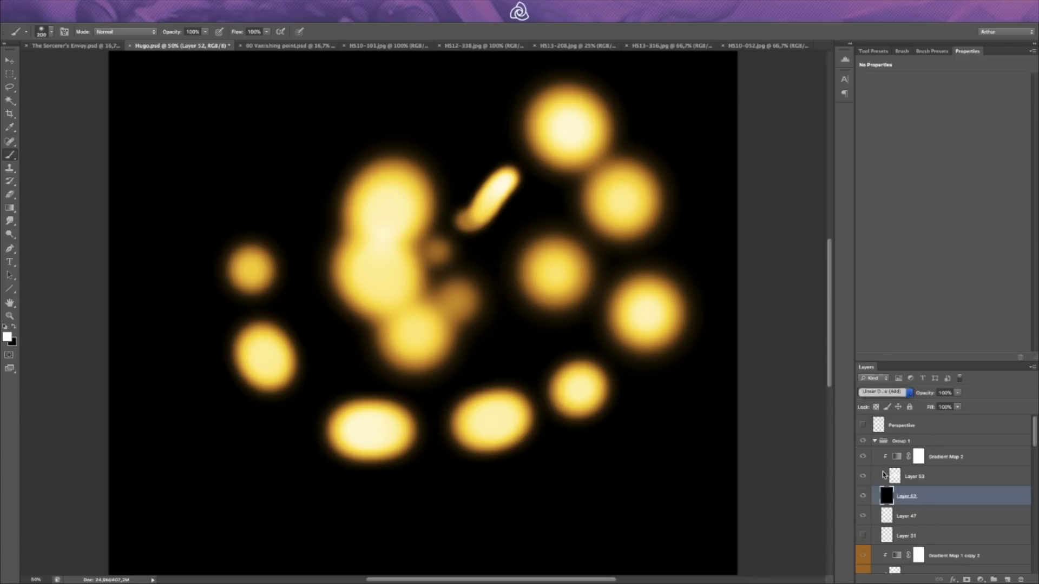
pyautogui.click(923, 478)
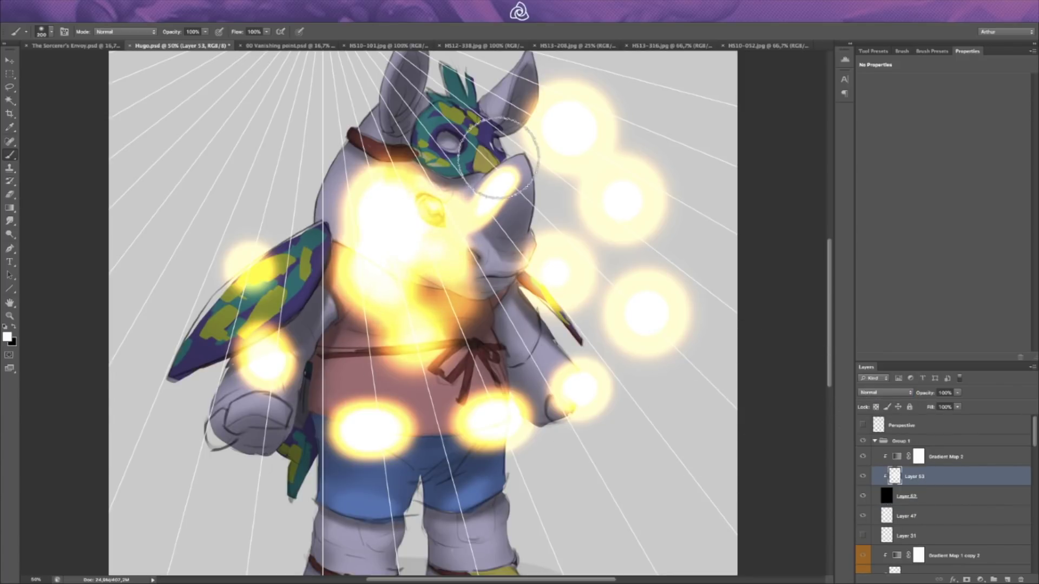
pyautogui.hotkey('ctrl', 'z')
# Step: With a much smaller brush, paint a glowing light bulb and its hanging cord where the perspective rays converge
pyautogui.moveTo(443, 177); pyautogui.dragTo(506, 310)
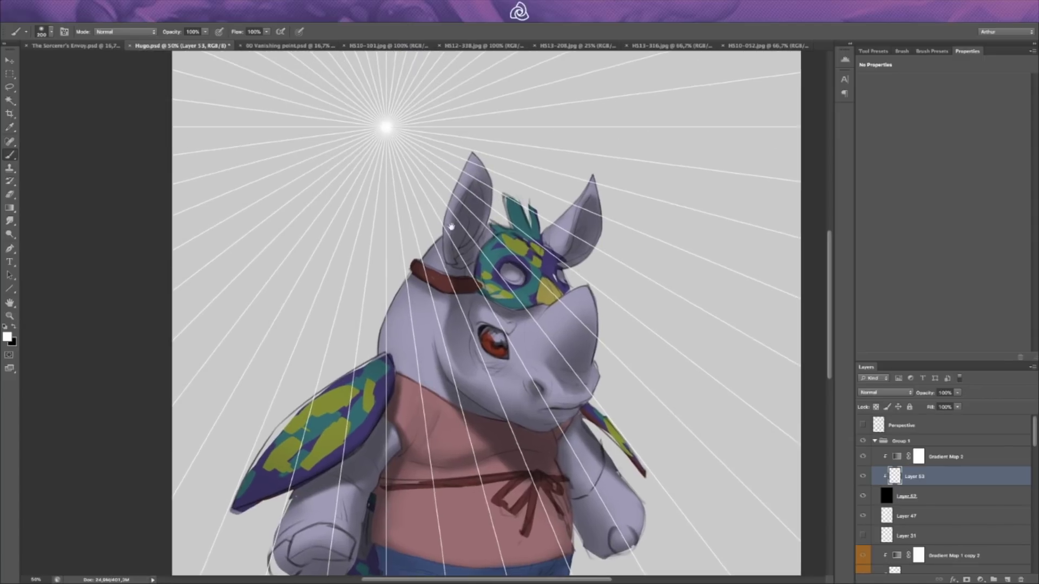
pyautogui.press('[')
pyautogui.press('[')
pyautogui.press('[')
pyautogui.press('[')
pyautogui.press('[')
pyautogui.press('[')
pyautogui.press('[')
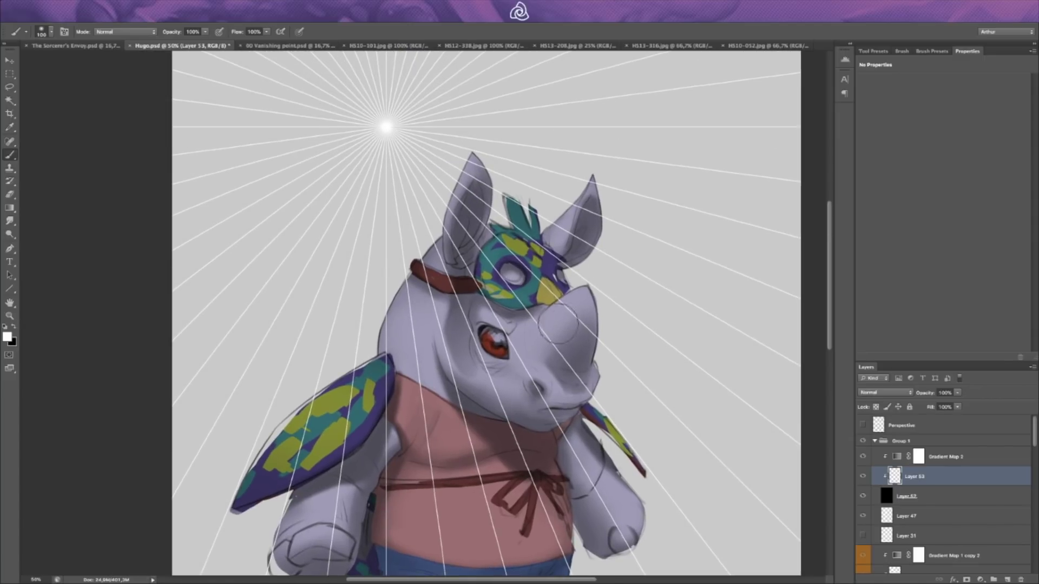
pyautogui.press('[')
pyautogui.moveTo(387, 128)
pyautogui.mouseDown()
pyautogui.moveTo(389, 113)
pyautogui.moveTo(372, 120)
pyautogui.moveTo(383, 129)
pyautogui.moveTo(371, 95)
pyautogui.moveTo(385, 103)
pyautogui.moveTo(379, 51)
pyautogui.mouseUp()
pyautogui.moveTo(431, 125)
pyautogui.mouseDown()
pyautogui.moveTo(461, 174)
pyautogui.moveTo(478, 284)
pyautogui.mouseUp()
pyautogui.moveTo(423, 205); pyautogui.dragTo(434, 138)
pyautogui.moveTo(526, 310); pyautogui.dragTo(468, 153)
# Step: Paint warm highlights along the horn, both ears and the back of the head where they face the bulb
pyautogui.press(']')
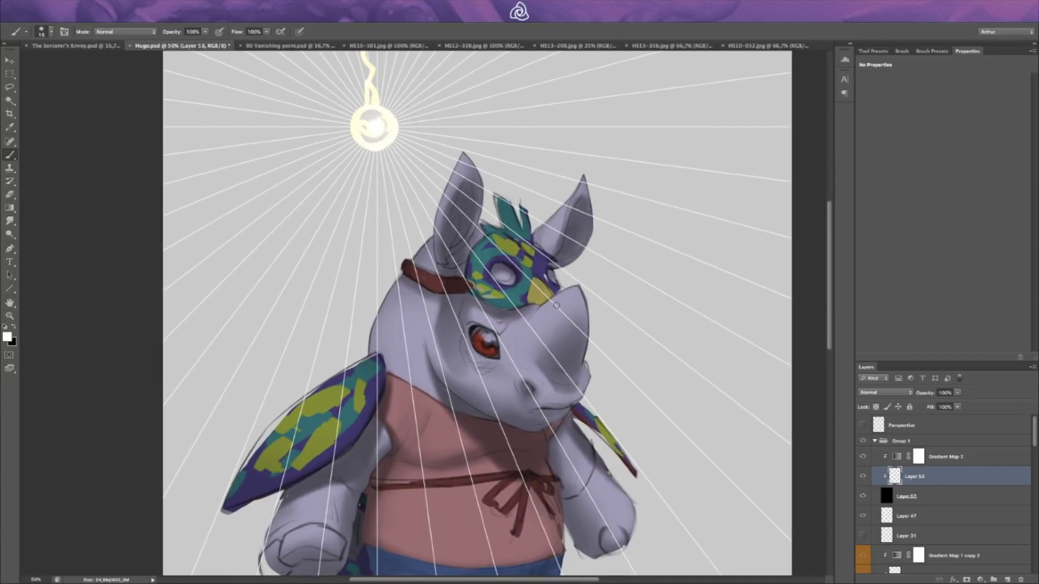
pyautogui.moveTo(555, 301)
pyautogui.mouseDown()
pyautogui.moveTo(535, 320)
pyautogui.moveTo(572, 291)
pyautogui.mouseUp()
pyautogui.press('[')
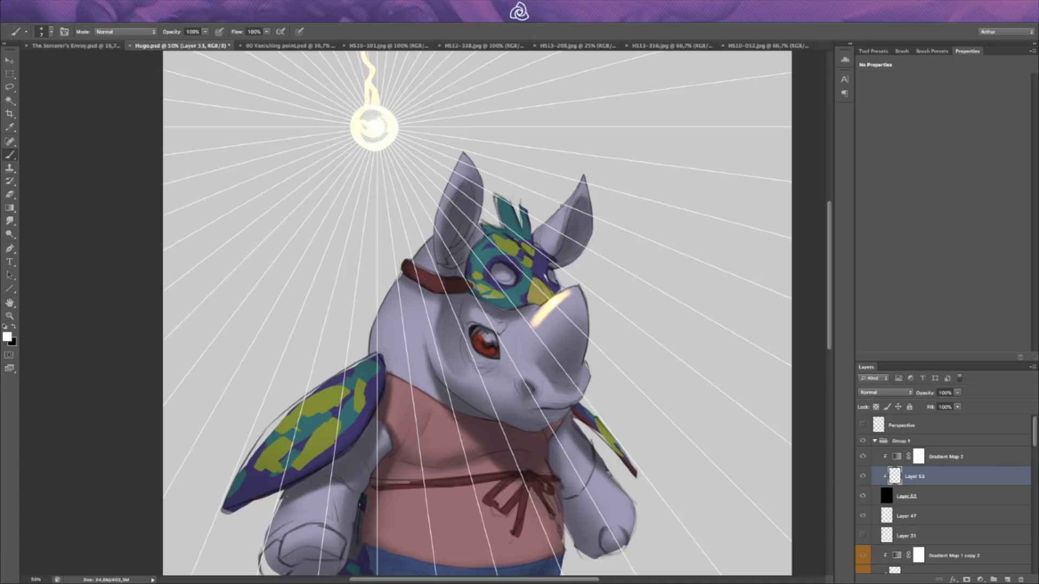
pyautogui.moveTo(557, 206)
pyautogui.mouseDown()
pyautogui.moveTo(551, 184)
pyautogui.moveTo(555, 193)
pyautogui.moveTo(568, 185)
pyautogui.moveTo(569, 229)
pyautogui.moveTo(539, 163)
pyautogui.moveTo(573, 189)
pyautogui.moveTo(558, 232)
pyautogui.mouseUp()
pyautogui.press('e')
pyautogui.press('b')
pyautogui.moveTo(463, 153)
pyautogui.mouseDown()
pyautogui.moveTo(443, 195)
pyautogui.moveTo(496, 204)
pyautogui.moveTo(499, 225)
pyautogui.mouseUp()
pyautogui.moveTo(431, 238); pyautogui.dragTo(392, 293)
pyautogui.press('[')
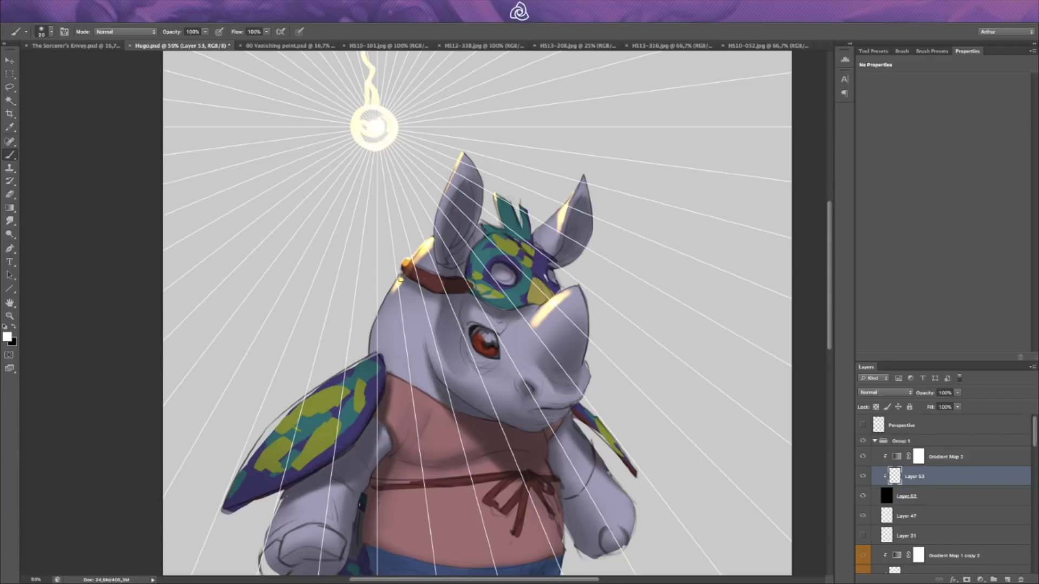
# Step: Paint a warm highlight along the top edge of the larger wing and, with a bigger brush, broaden the glow behind the head
pyautogui.moveTo(396, 352)
pyautogui.mouseDown()
pyautogui.moveTo(453, 306)
pyautogui.moveTo(366, 348)
pyautogui.mouseUp()
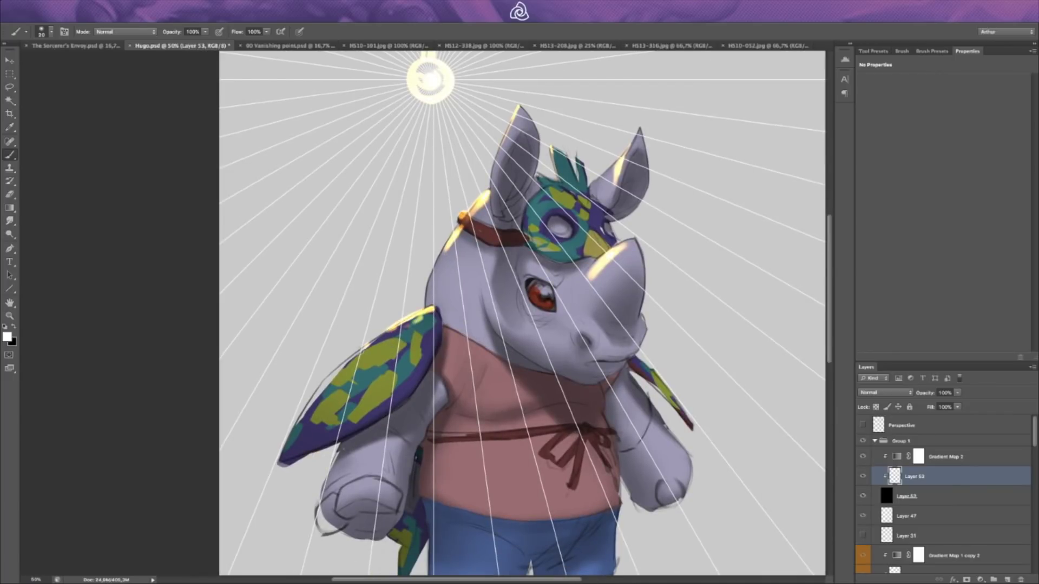
pyautogui.press(']')
pyautogui.press(']')
pyautogui.press(']')
pyautogui.press(']')
pyautogui.press('[')
pyautogui.press('[')
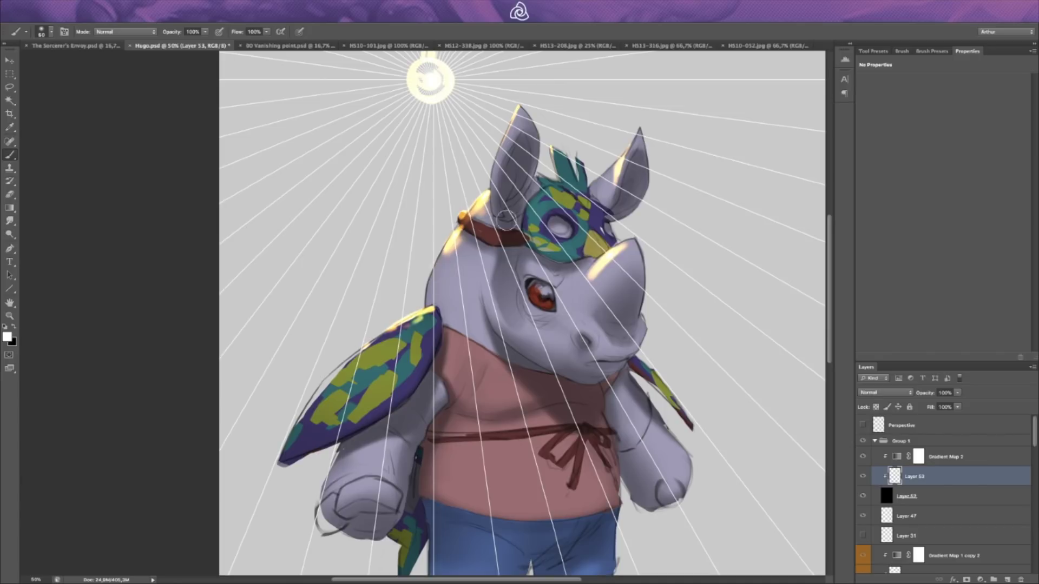
# Step: Reduce the eraser size for fine corrections, return to the Brush tool and check the highlights across the whole character
pyautogui.hotkey('ctrl', '-')
pyautogui.press('e')
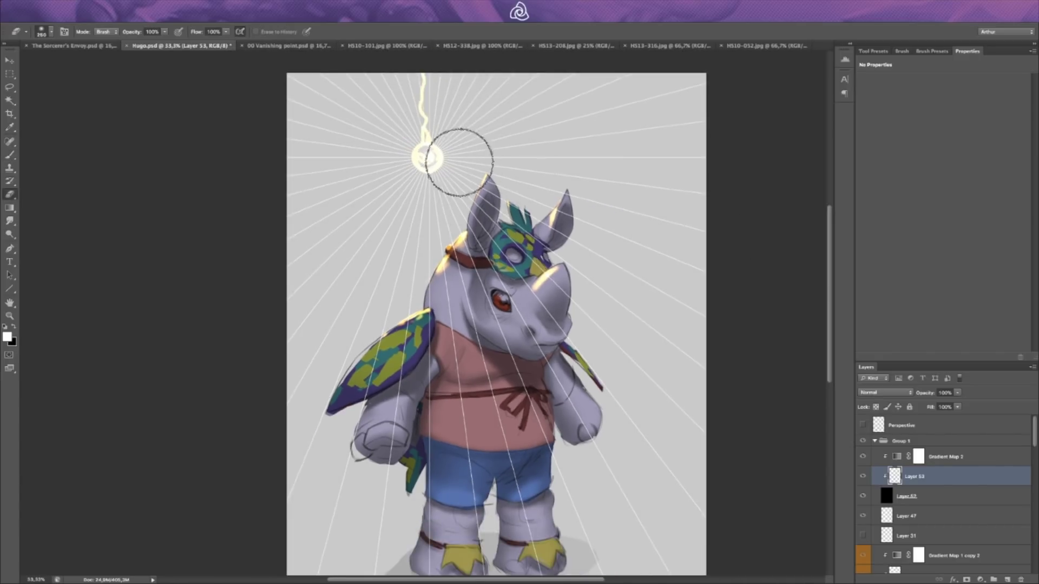
pyautogui.press('[')
pyautogui.press('[')
pyautogui.press('[')
pyautogui.press('[')
pyautogui.press('[')
pyautogui.press('[')
pyautogui.press('[')
pyautogui.press('[')
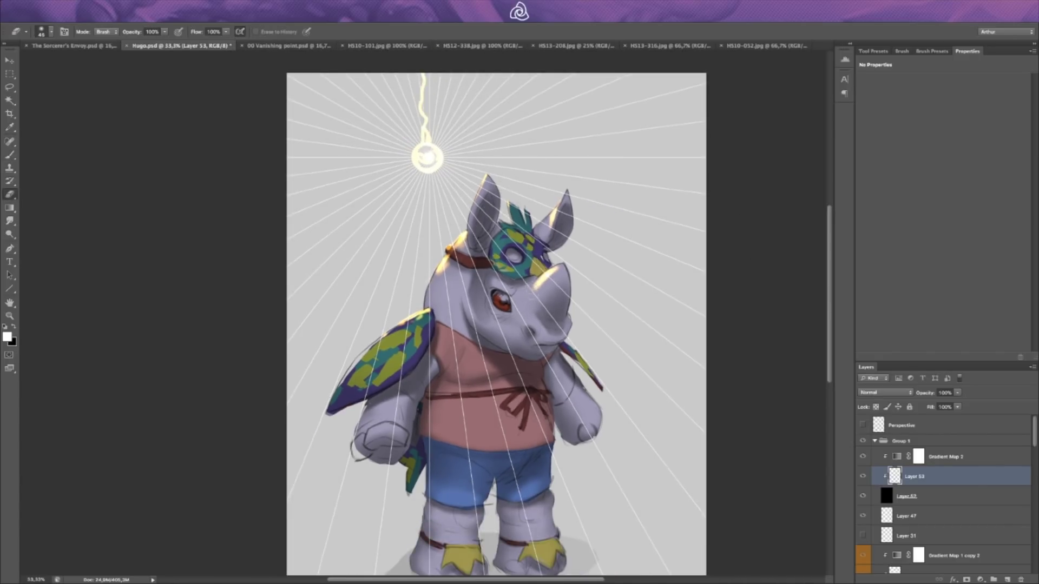
pyautogui.press('b')
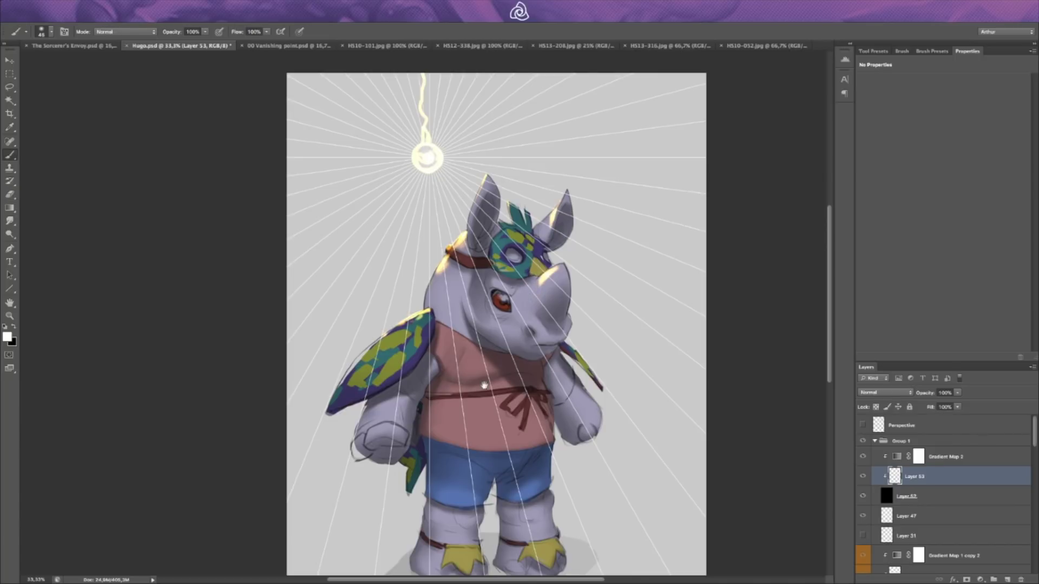
pyautogui.scroll(-3, 481, 389)
pyautogui.hscroll(-1, 482, 390)
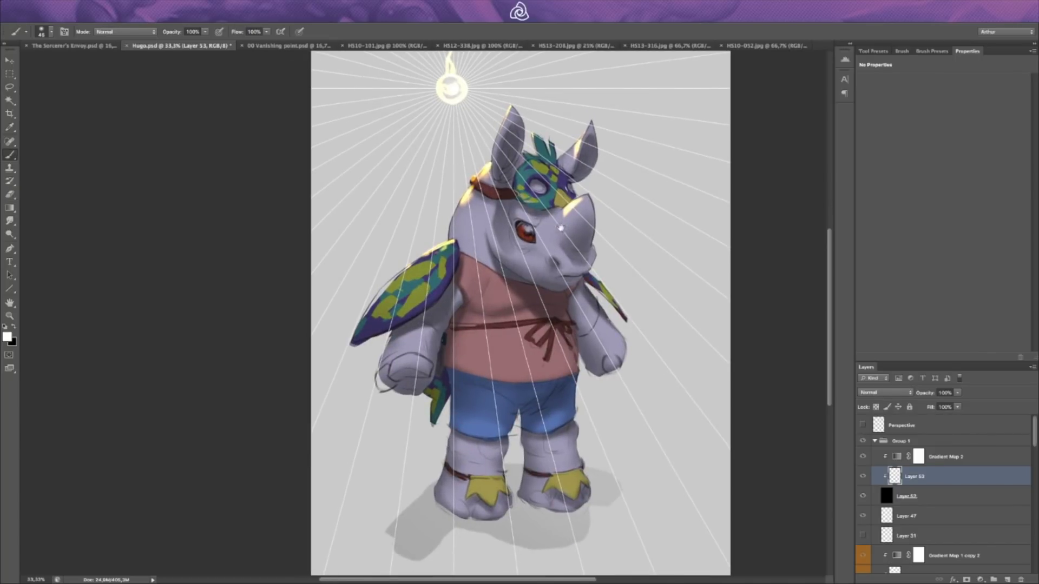
pyautogui.scroll(2, 731, 343)
pyautogui.hscroll(1, 731, 343)
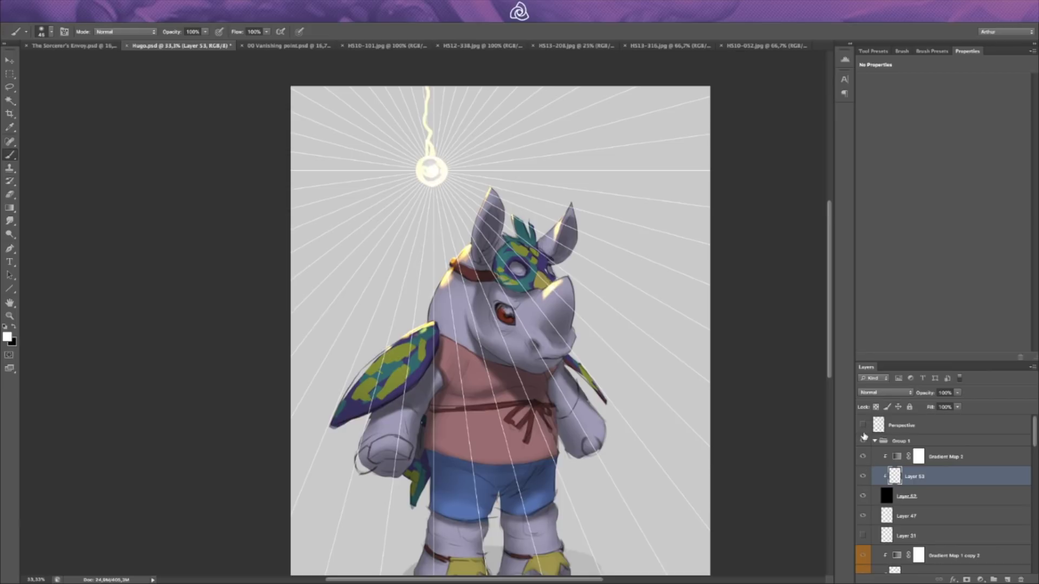
# Step: Examine the lighting and rim highlights in the reference paintings HS12-338.jpg and HS13-208.jpg, including a closer look at the chameleon
pyautogui.click(500, 46)
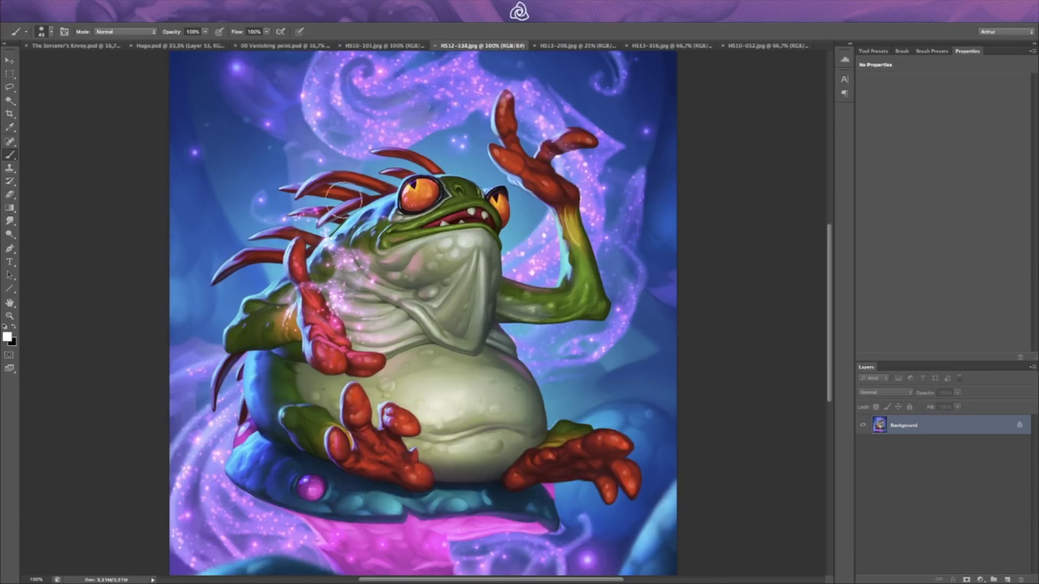
pyautogui.press('[')
pyautogui.press('[')
pyautogui.press('[')
pyautogui.press('[')
pyautogui.click(565, 46)
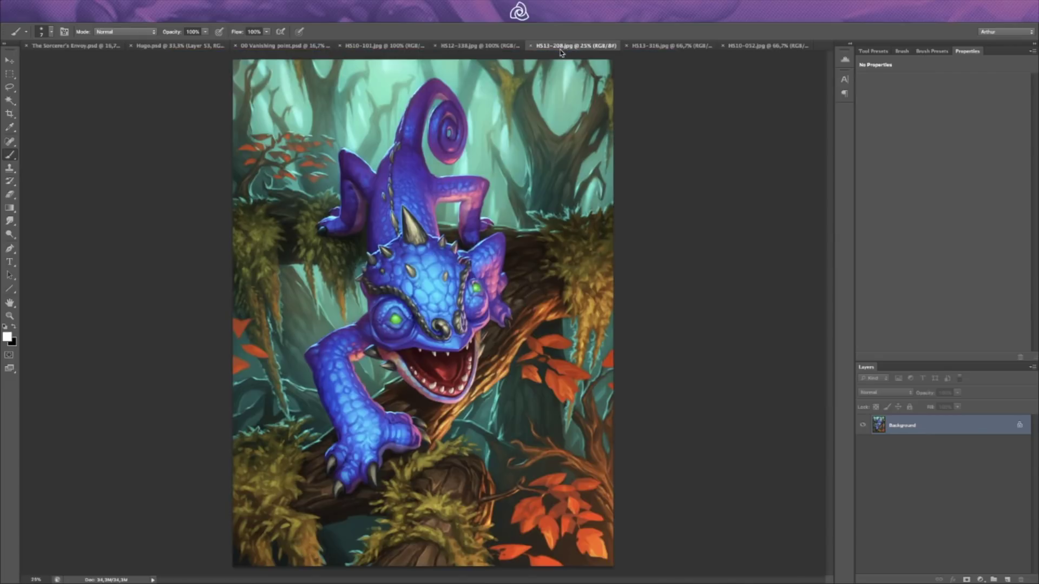
pyautogui.hotkey('ctrl', '+')
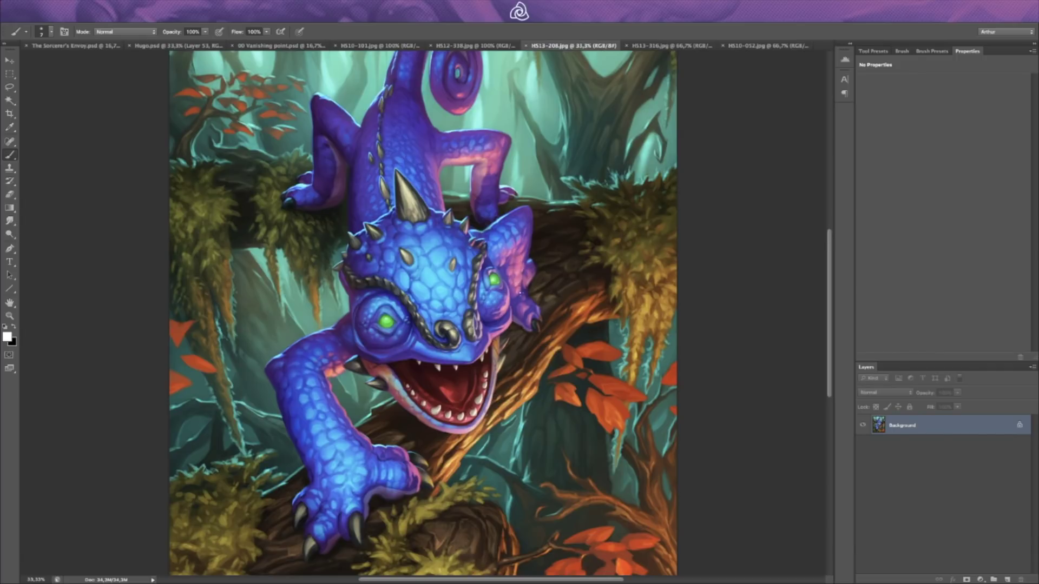
pyautogui.moveTo(514, 277); pyautogui.dragTo(506, 315)
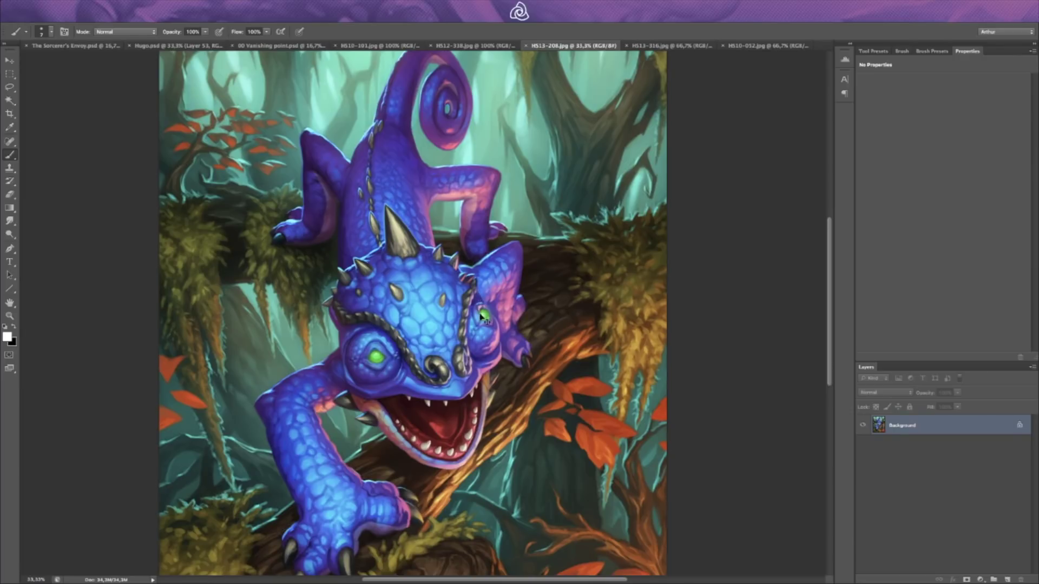
pyautogui.hotkey('ctrl', '-')
pyautogui.click(467, 45)
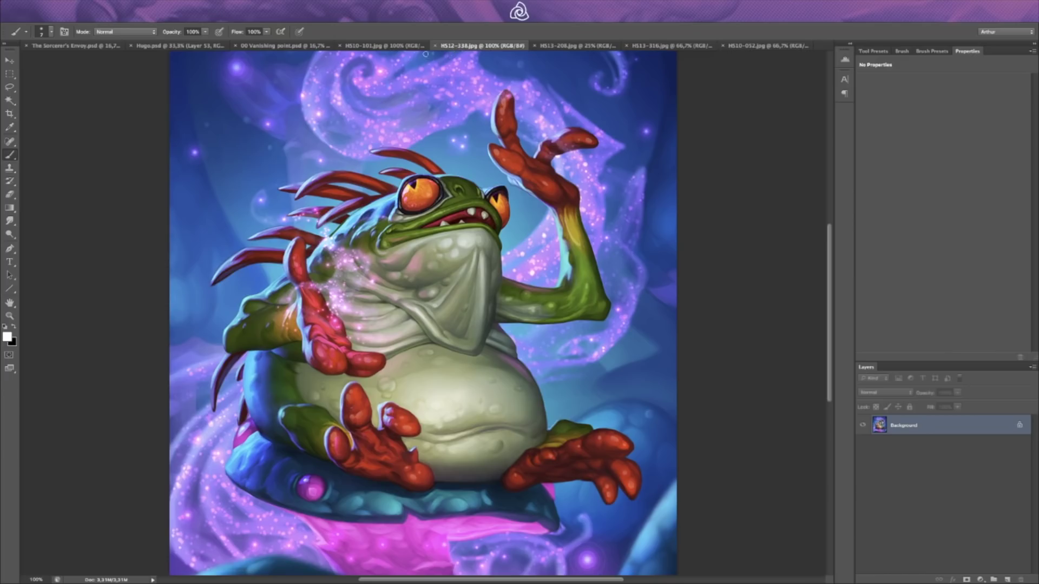
# Step: Study the light rays, crystals and glowing skull in the reference painting HS10-101.jpg, both up close and as a whole
pyautogui.click(385, 47)
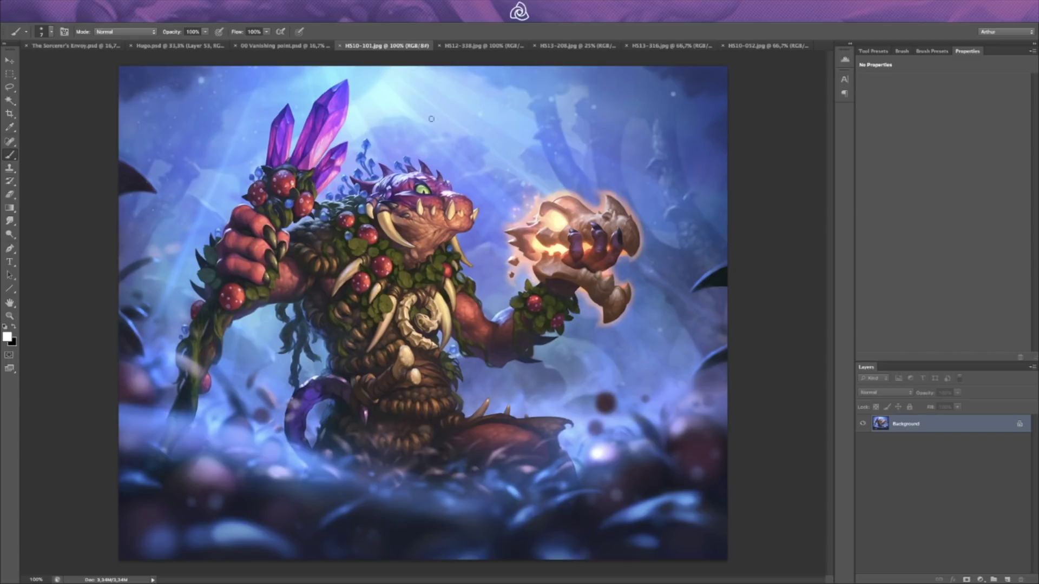
pyautogui.hotkey('ctrl', '+')
pyautogui.scroll(6, 327, 183)
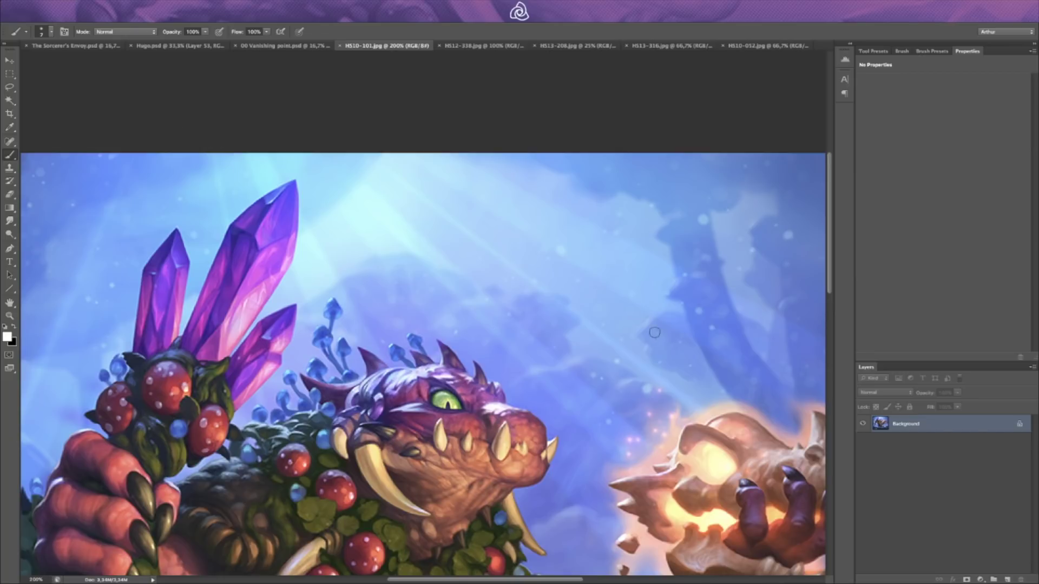
pyautogui.hotkey('ctrl', '-')
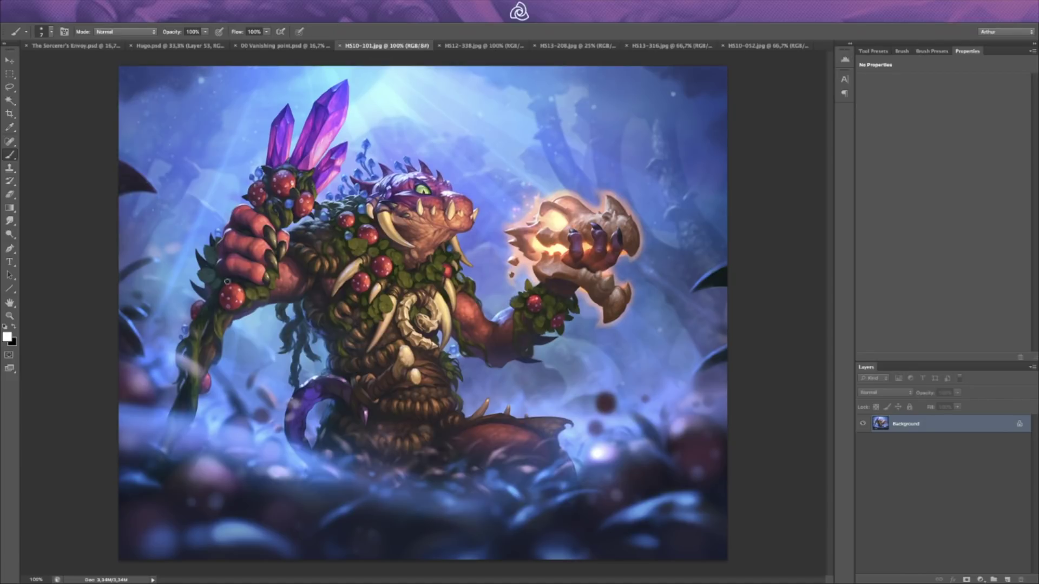
pyautogui.hotkey('ctrl', '+')
pyautogui.moveTo(467, 161); pyautogui.dragTo(533, 385)
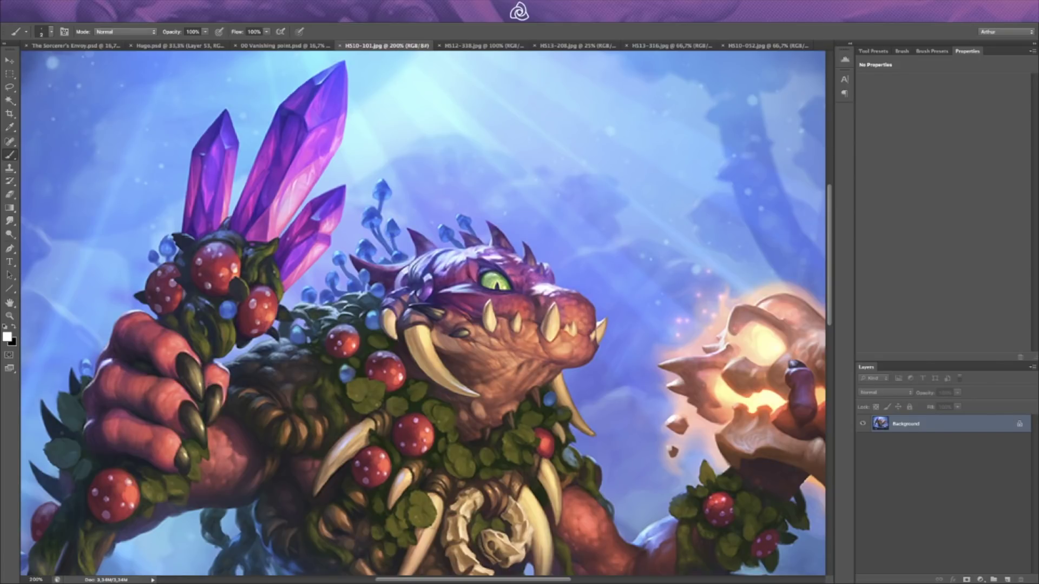
pyautogui.hotkey('ctrl', '-')
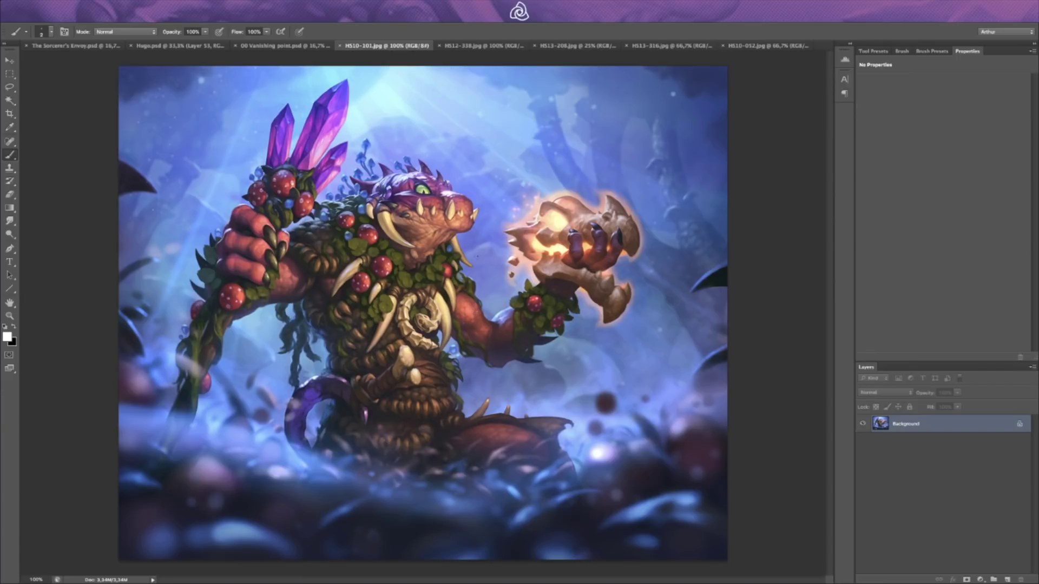
# Step: Look through the other open documents and examine the lighting on the armoured wolf in HS13-316.jpg at 100%
pyautogui.click(281, 45)
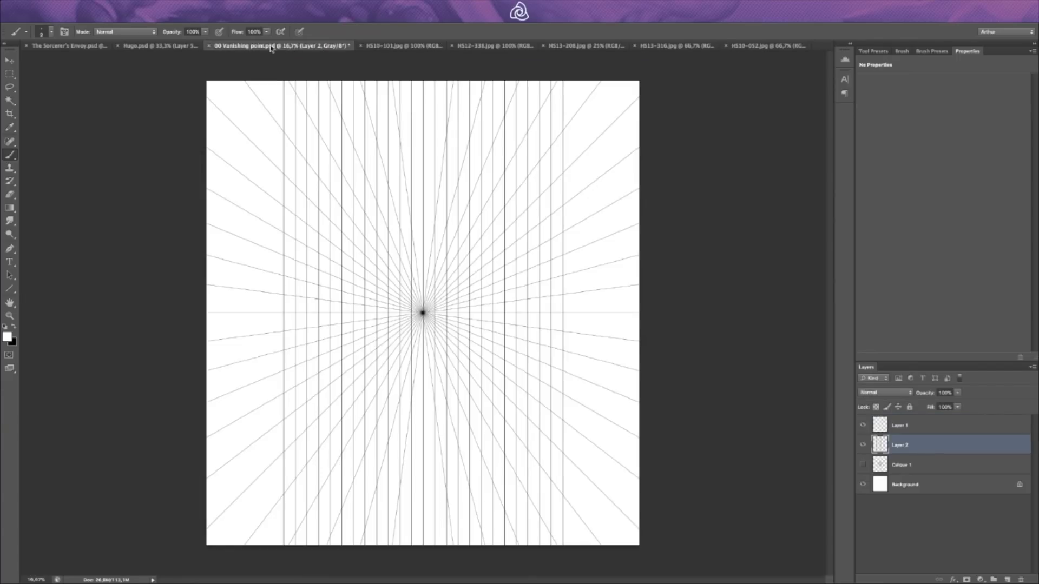
pyautogui.click(177, 47)
pyautogui.click(556, 48)
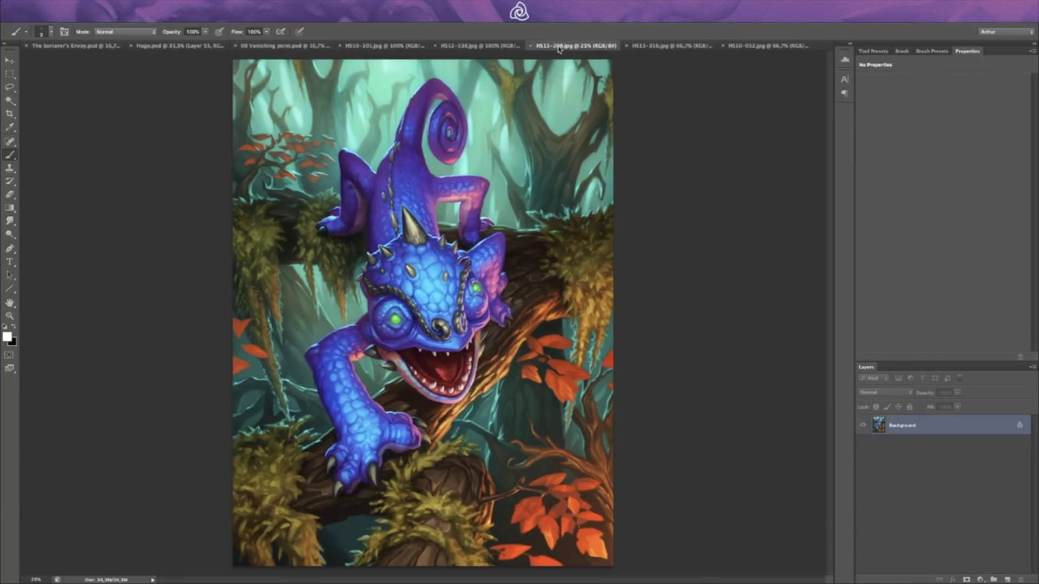
pyautogui.click(673, 48)
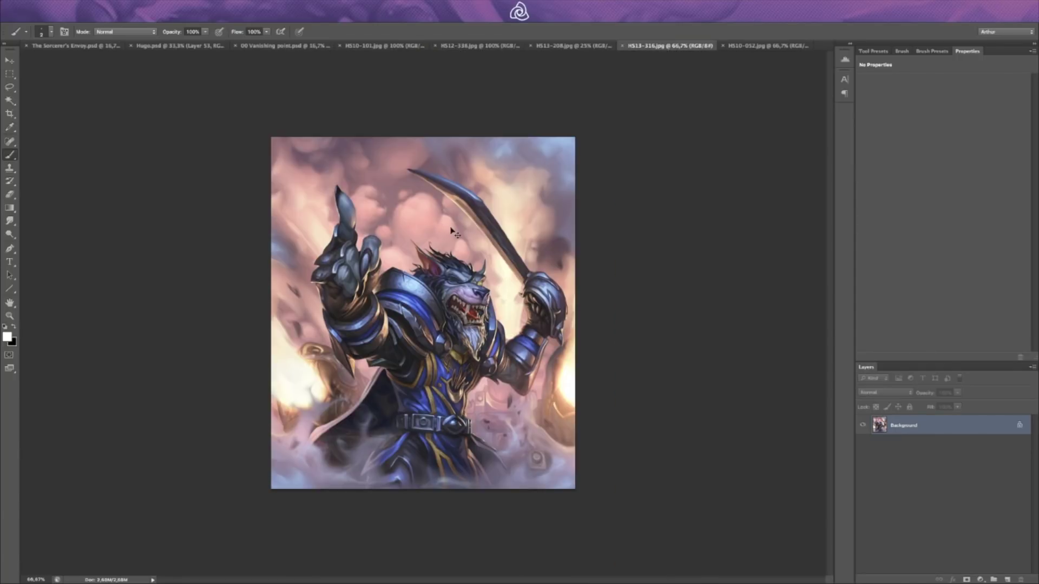
pyautogui.hotkey('ctrl', '1')
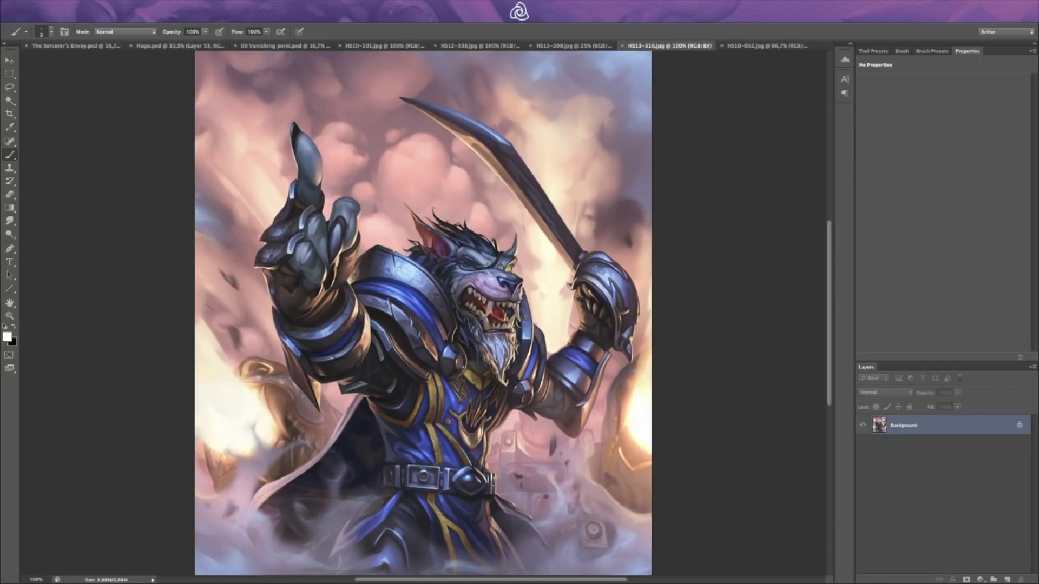
# Step: Examine the light and shadow on the baby dinosaur in HS10-052.jpg, up close around the mouth, eyes and background
pyautogui.click(745, 46)
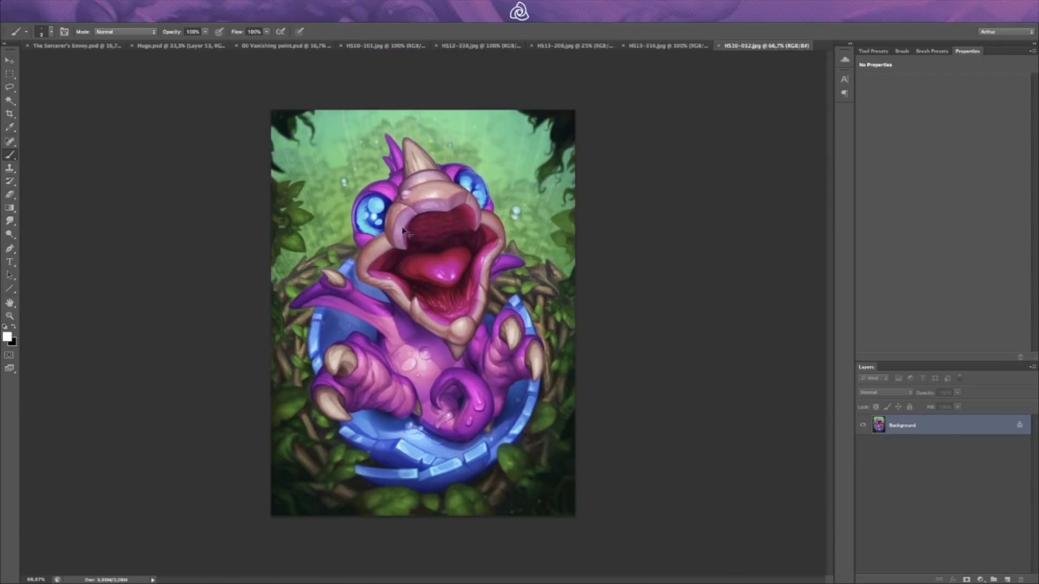
pyautogui.hotkey('ctrl', '1')
pyautogui.moveTo(405, 234); pyautogui.dragTo(420, 243)
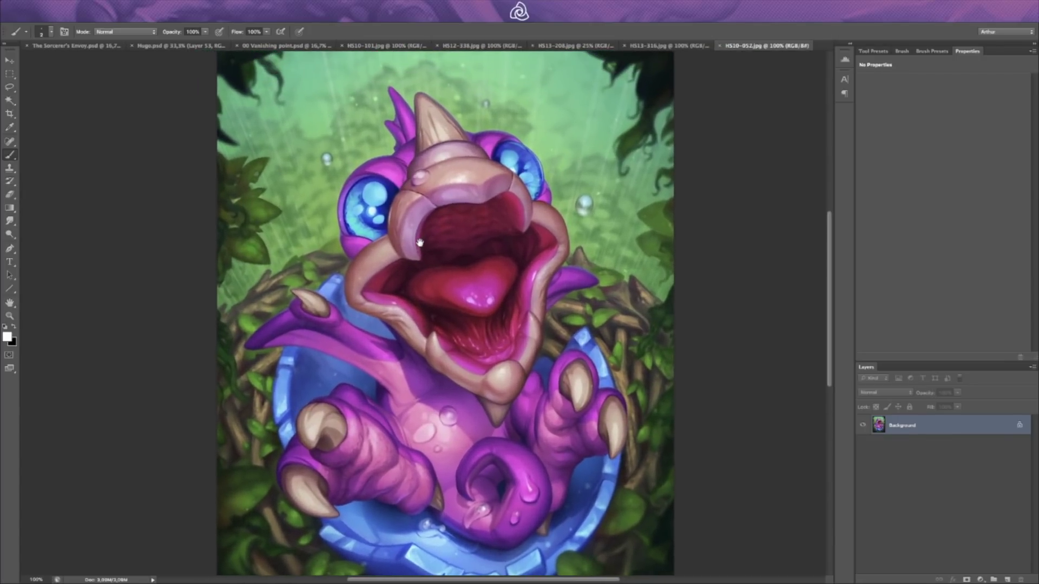
pyautogui.moveTo(422, 226); pyautogui.dragTo(425, 212)
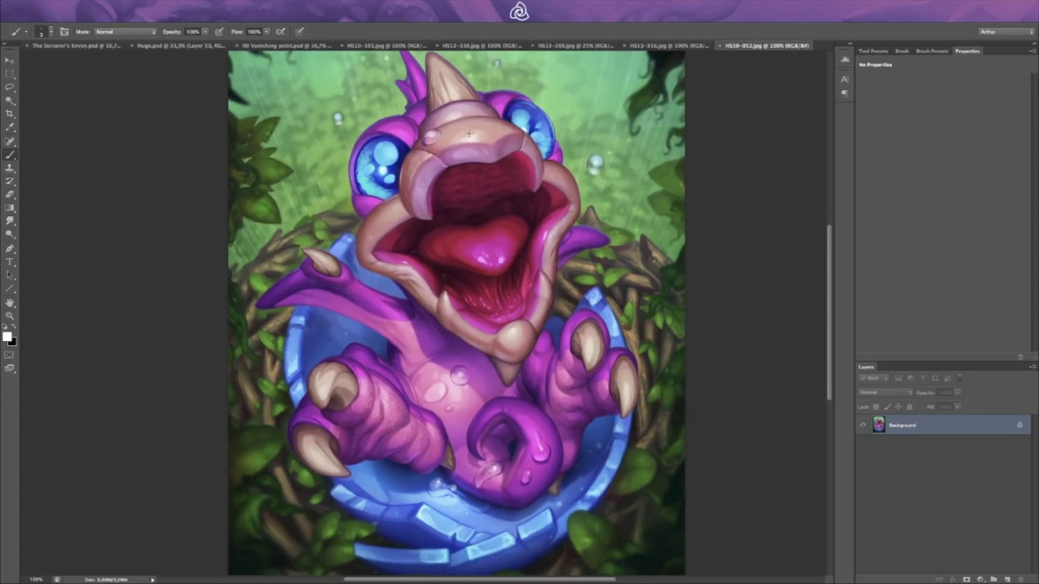
pyautogui.hotkey('ctrl', '-')
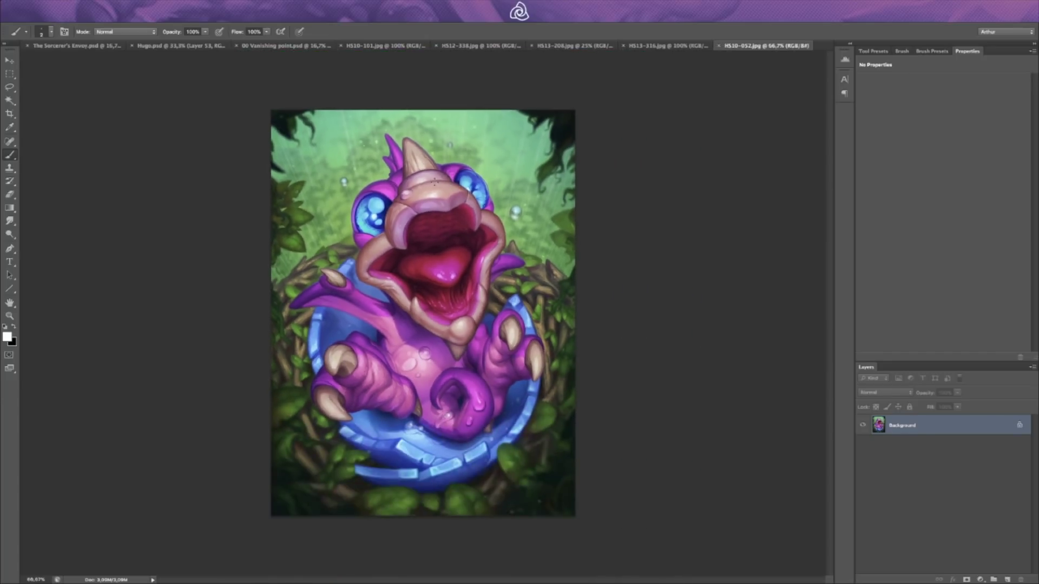
pyautogui.hotkey('ctrl', '+')
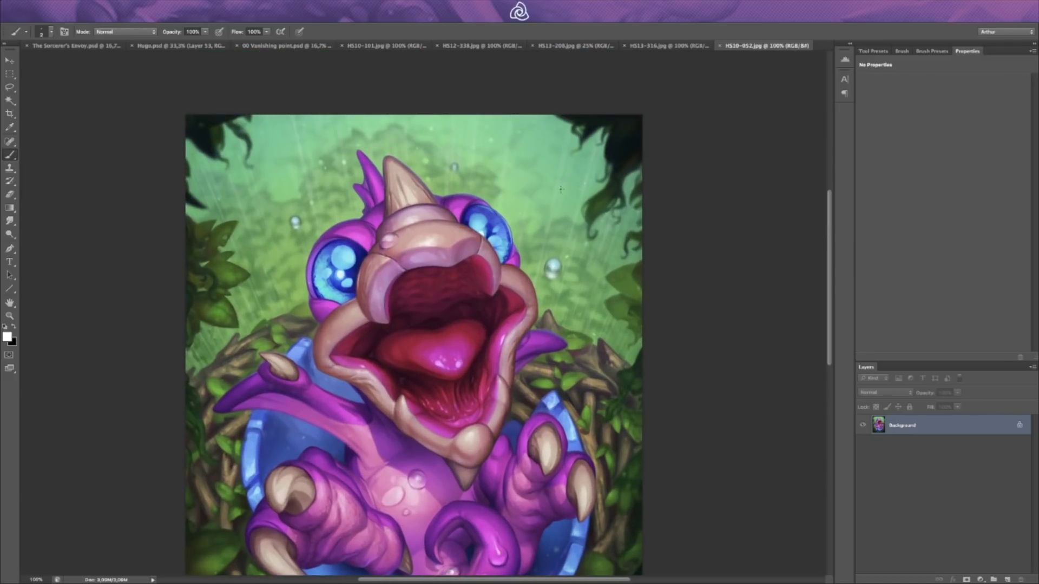
pyautogui.scroll(2, 548, 201)
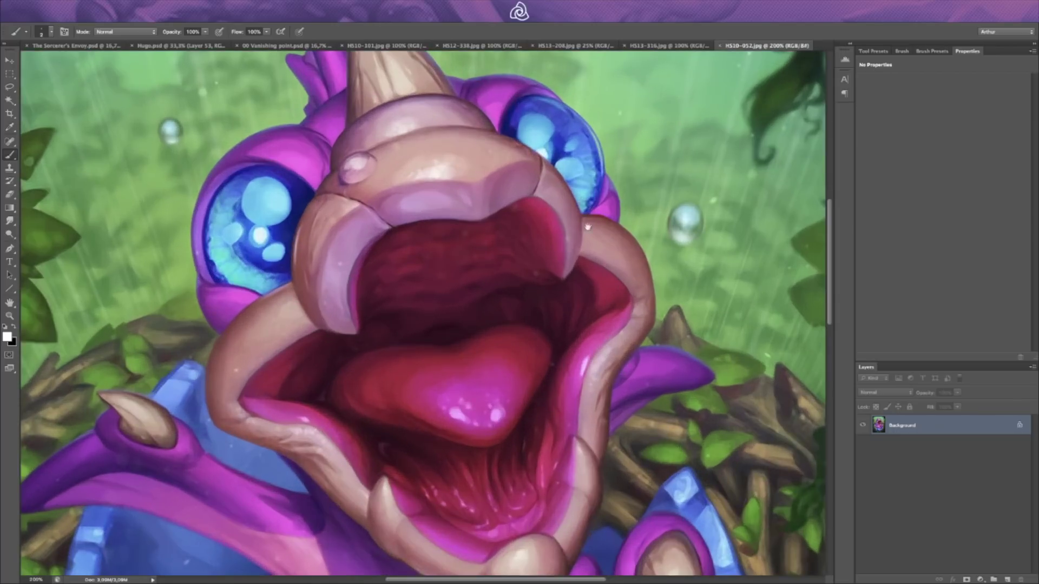
pyautogui.scroll(-2, 626, 330)
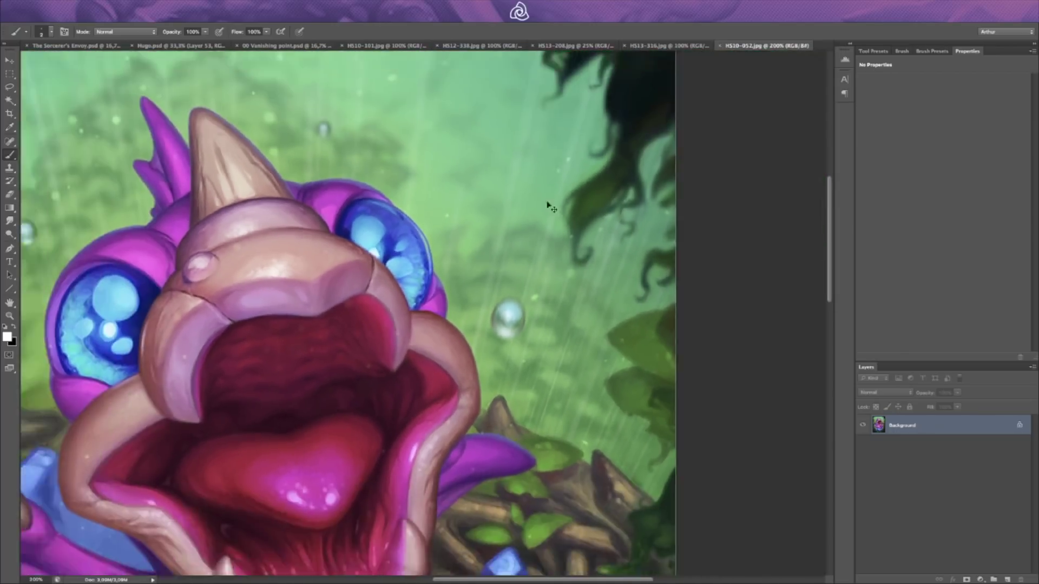
pyautogui.moveTo(259, 370); pyautogui.dragTo(394, 210)
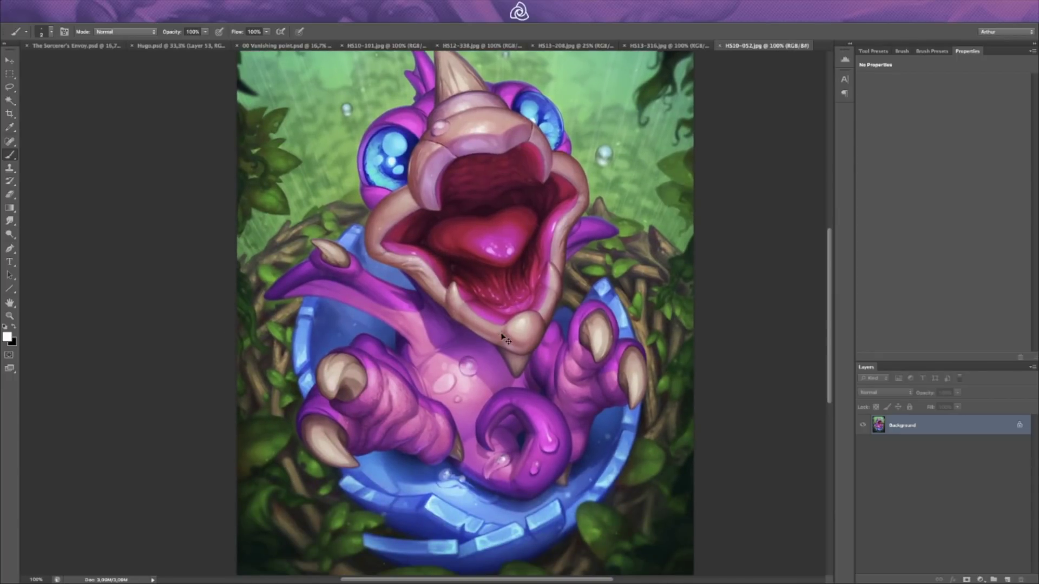
# Step: Mark the light on the baby dinosaur's chest and lower jaw with rough white strokes on a new layer
pyautogui.hotkey('ctrl', 'shift', 'n')
pyautogui.press('Return')
pyautogui.moveTo(469, 304); pyautogui.dragTo(473, 360)
pyautogui.moveTo(480, 344); pyautogui.dragTo(473, 361)
pyautogui.moveTo(474, 311)
pyautogui.mouseDown()
pyautogui.moveTo(465, 335)
pyautogui.moveTo(481, 343)
pyautogui.moveTo(466, 367)
pyautogui.moveTo(490, 389)
pyautogui.mouseUp()
pyautogui.moveTo(435, 350)
pyautogui.mouseDown()
pyautogui.moveTo(489, 388)
pyautogui.moveTo(456, 366)
pyautogui.mouseUp()
pyautogui.moveTo(434, 355)
pyautogui.mouseDown()
pyautogui.moveTo(466, 382)
pyautogui.moveTo(460, 393)
pyautogui.mouseUp()
pyautogui.press('e')
pyautogui.moveTo(471, 322)
pyautogui.mouseDown()
pyautogui.moveTo(483, 352)
pyautogui.moveTo(471, 325)
pyautogui.moveTo(476, 373)
pyautogui.mouseUp()
pyautogui.press('b')
pyautogui.moveTo(446, 305); pyautogui.dragTo(507, 350)
pyautogui.moveTo(460, 325)
pyautogui.mouseDown()
pyautogui.moveTo(503, 348)
pyautogui.moveTo(465, 311)
pyautogui.moveTo(490, 330)
pyautogui.mouseUp()
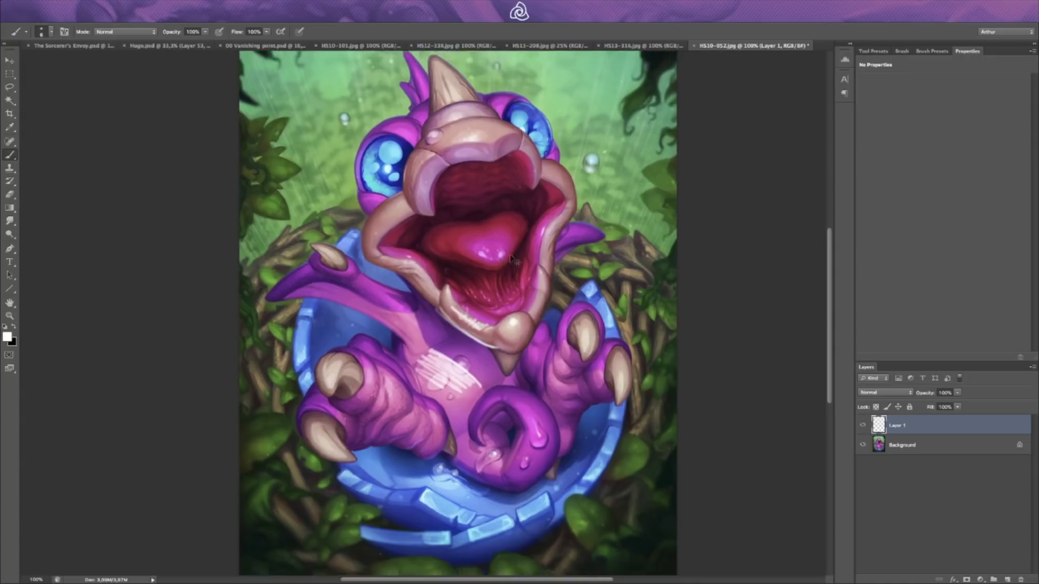
pyautogui.hotkey('ctrl', '-')
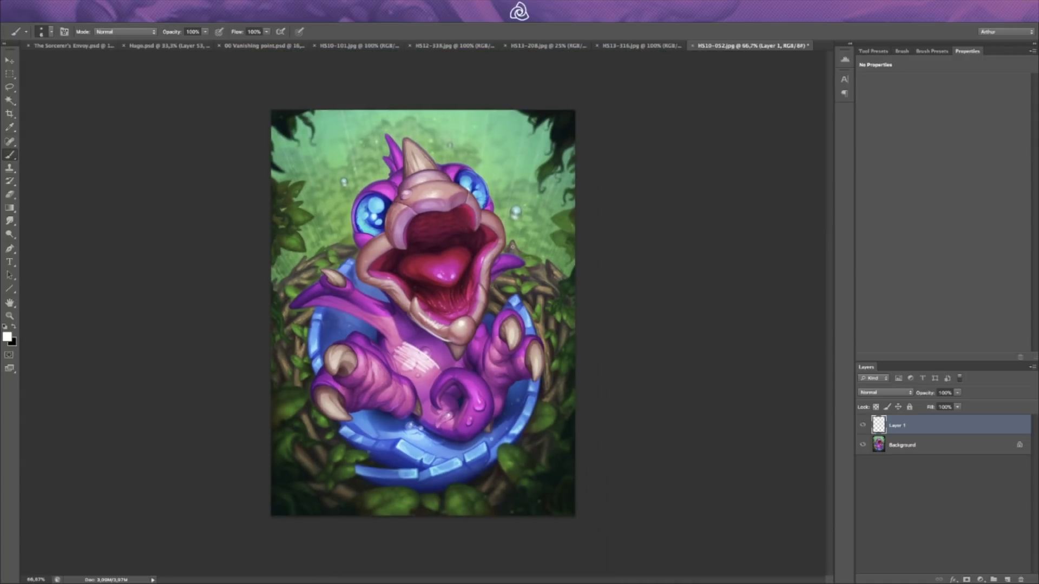
# Step: Delete the layer with the white test strokes and cancel closing HS10-052.jpg so the painting stays open
pyautogui.press('Delete')
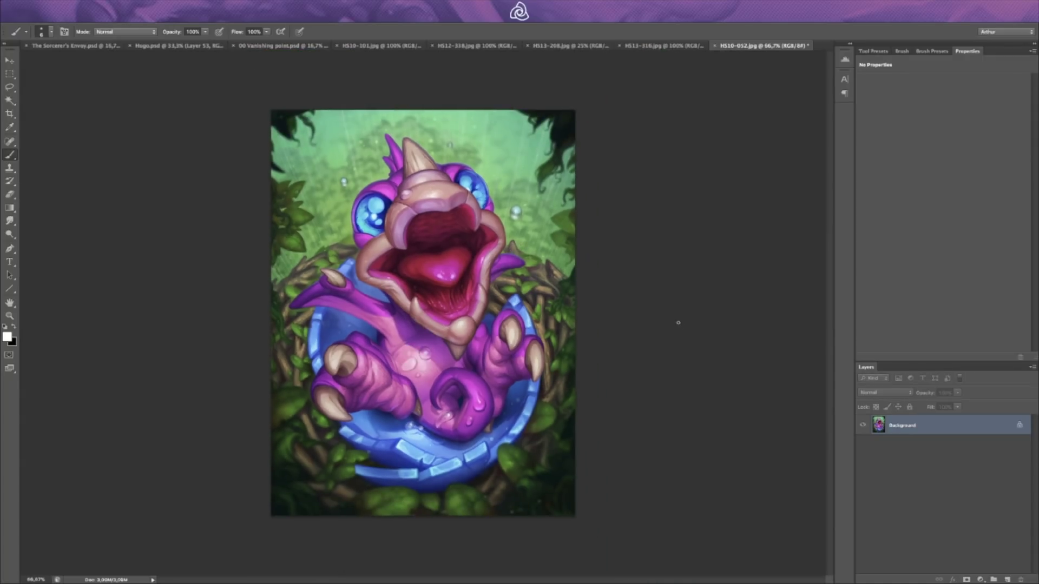
pyautogui.press('super+w')
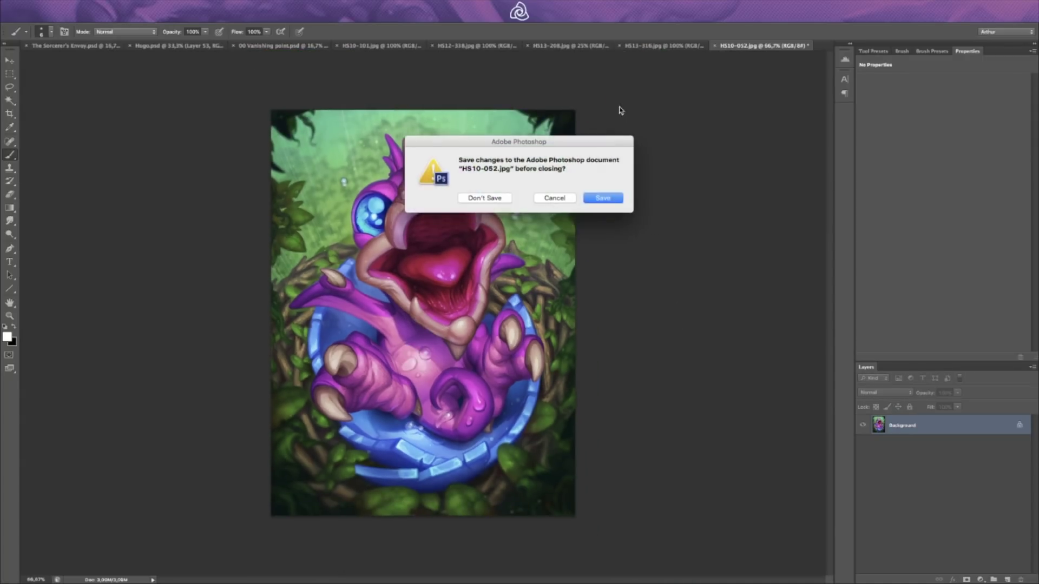
pyautogui.click(553, 198)
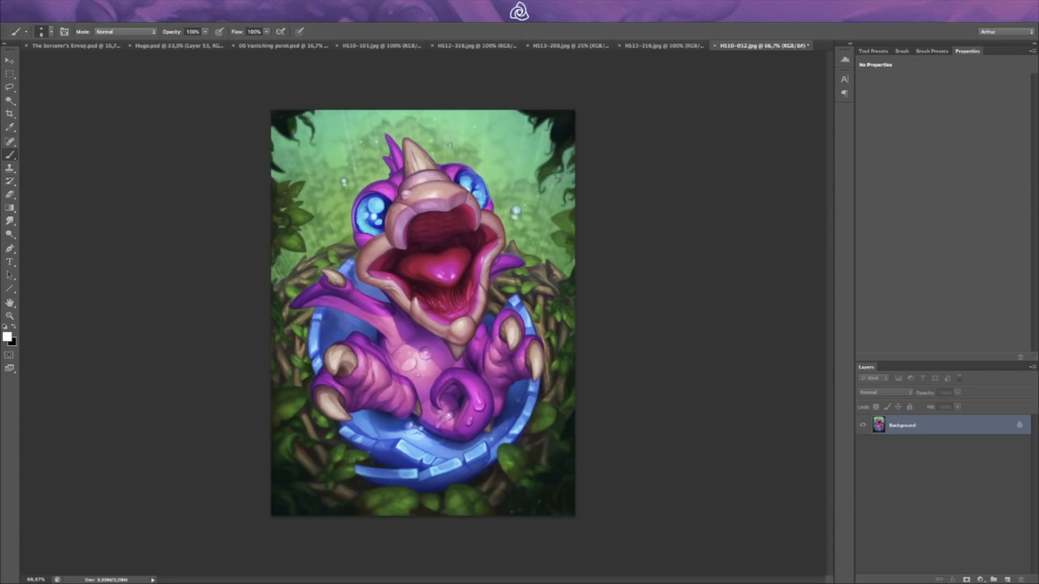
# Step: Look through the open reference paintings and the vanishing point document, comparing how light falls on each creature
pyautogui.click(641, 46)
pyautogui.click(560, 47)
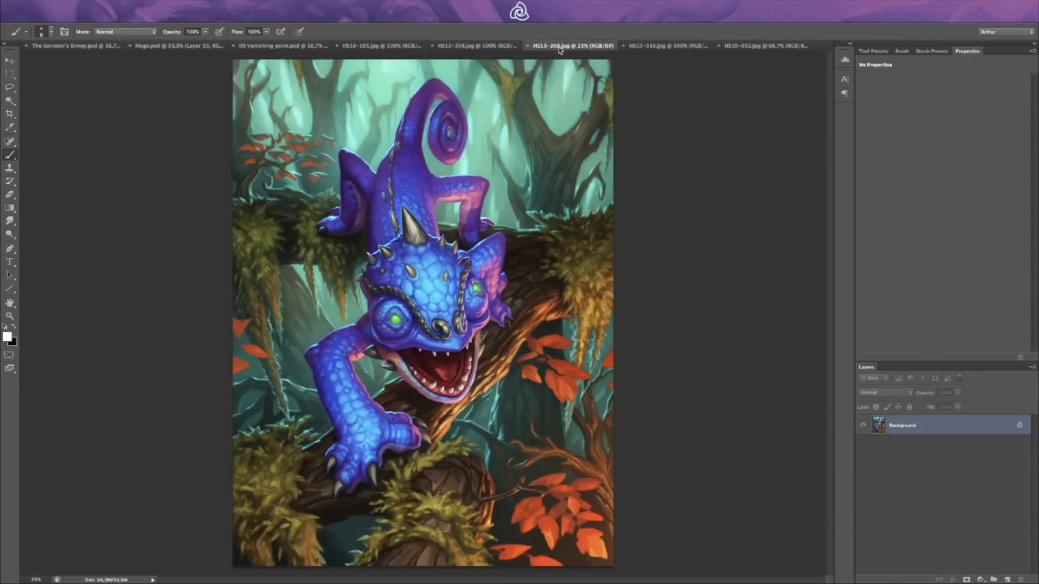
pyautogui.click(475, 48)
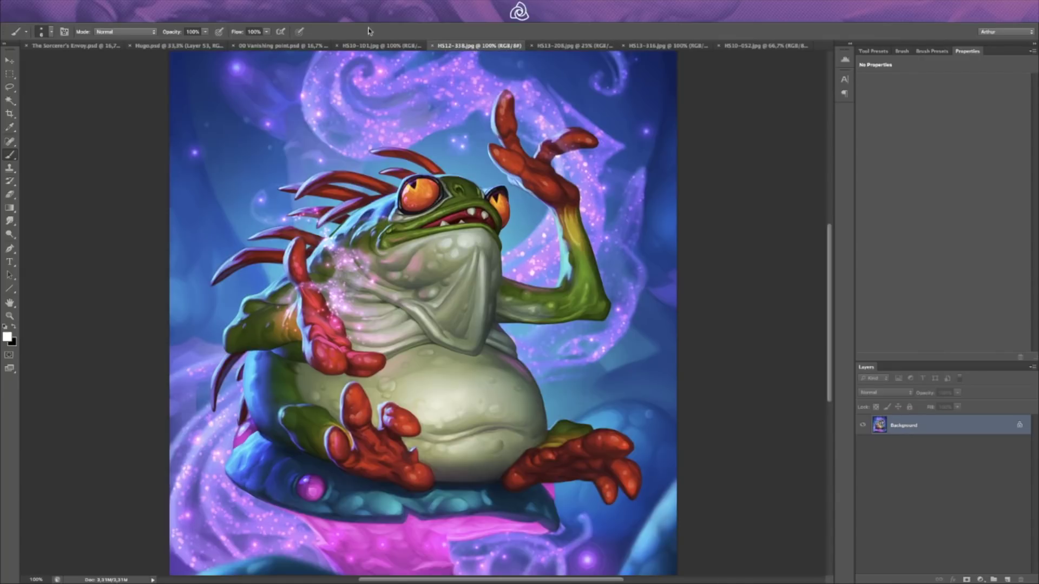
pyautogui.click(379, 46)
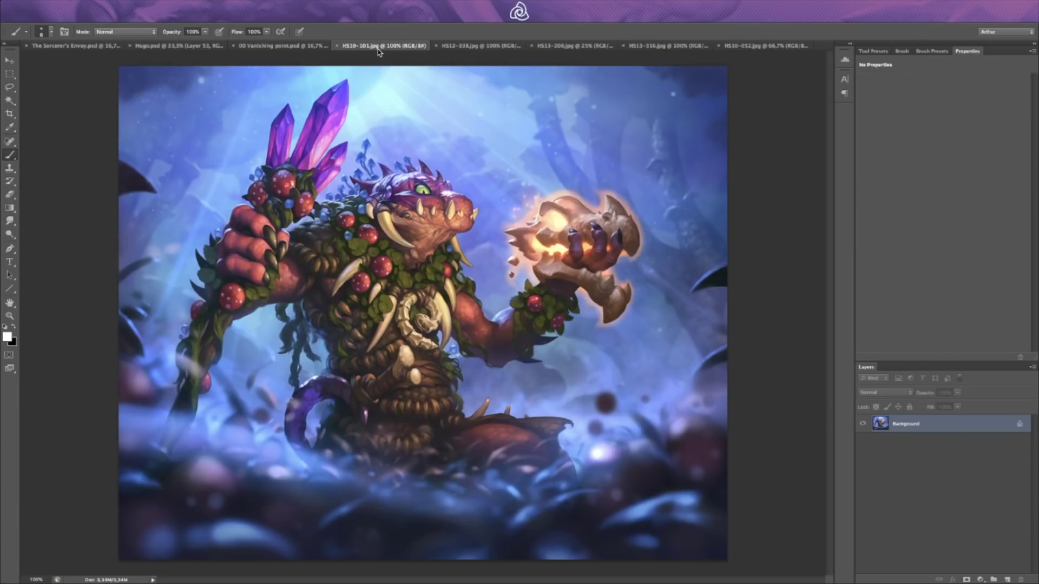
pyautogui.click(294, 45)
pyautogui.click(406, 49)
pyautogui.click(479, 46)
pyautogui.click(254, 46)
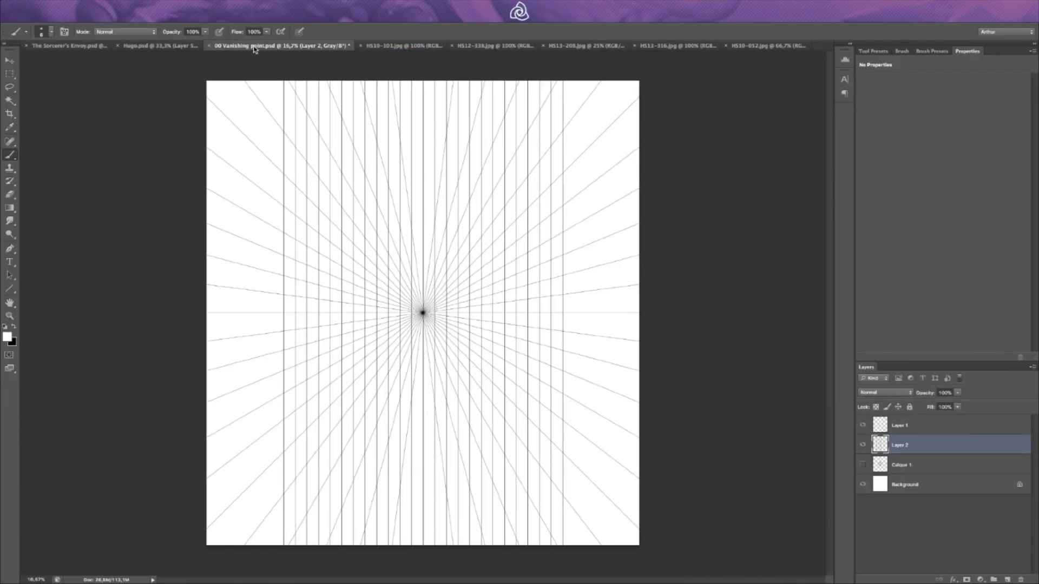
pyautogui.click(403, 46)
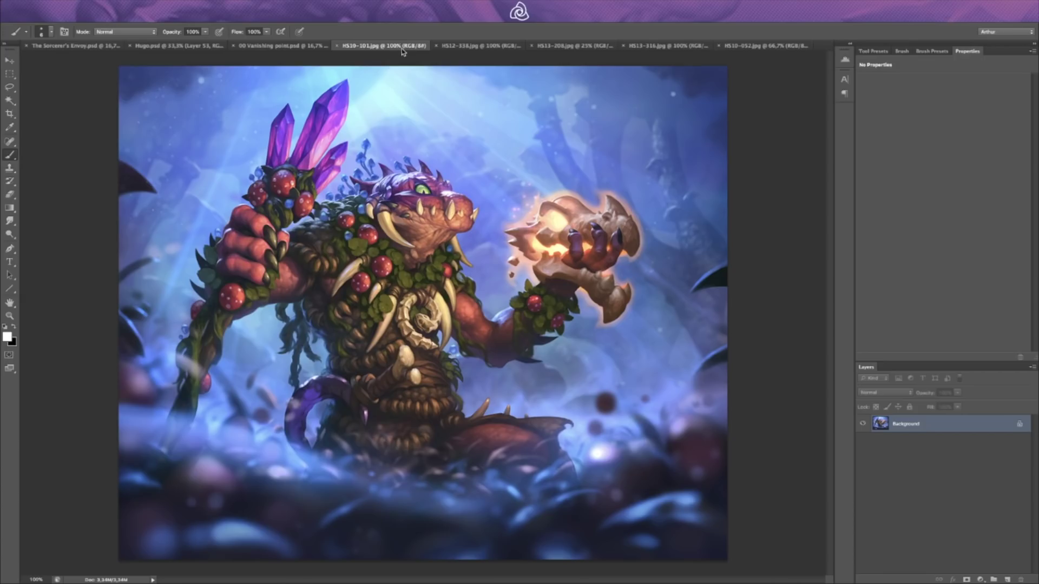
pyautogui.click(640, 46)
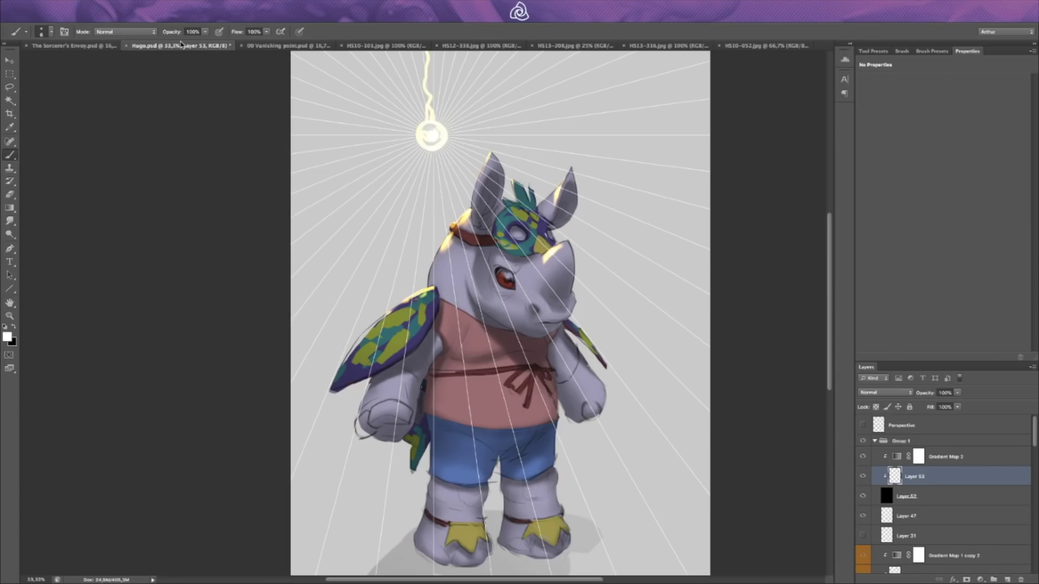
# Step: Return to Hugo.psd and compare the rhino with the Perspective grid and the warm light layer shown and hidden
pyautogui.click(179, 45)
pyautogui.click(863, 426)
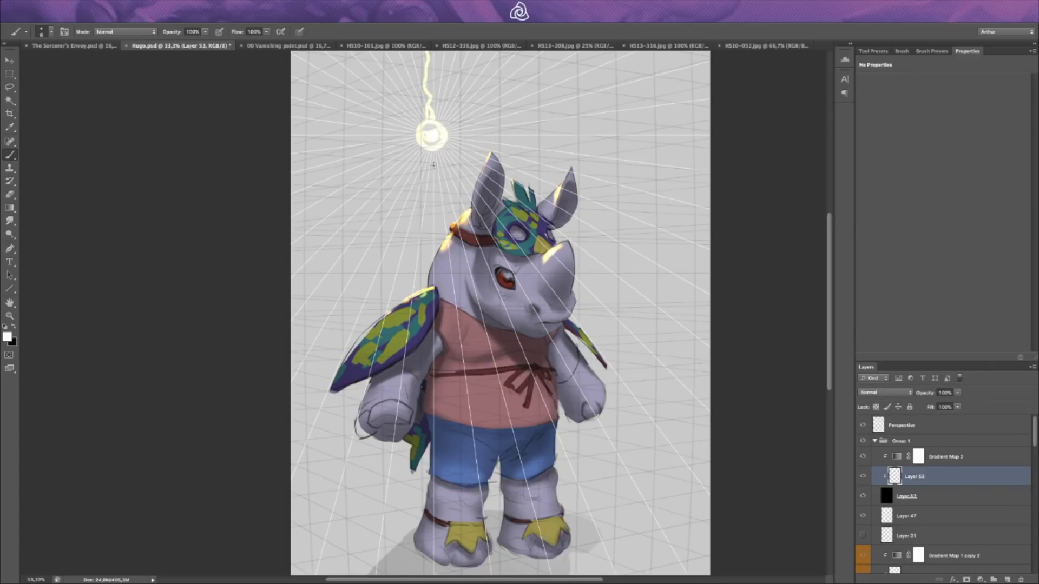
pyautogui.click(862, 425)
pyautogui.click(862, 475)
pyautogui.click(863, 475)
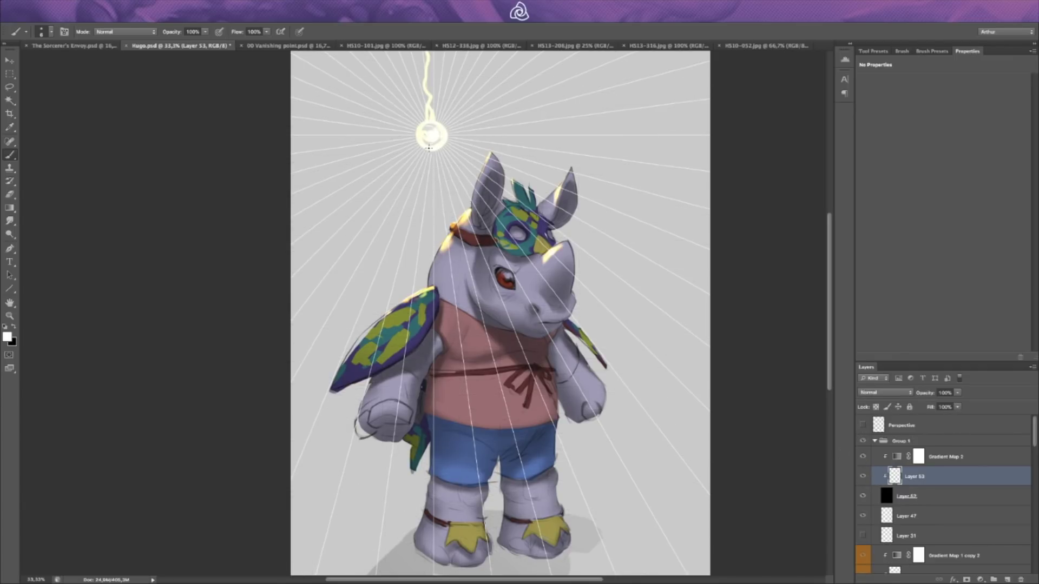
# Step: Clear the area just beneath the bulb on Layer 53 with a lasso selection
pyautogui.moveTo(452, 201)
pyautogui.mouseDown()
pyautogui.moveTo(416, 162)
pyautogui.moveTo(433, 165)
pyautogui.moveTo(423, 168)
pyautogui.moveTo(469, 209)
pyautogui.moveTo(404, 157)
pyautogui.mouseUp()
pyautogui.press('l')
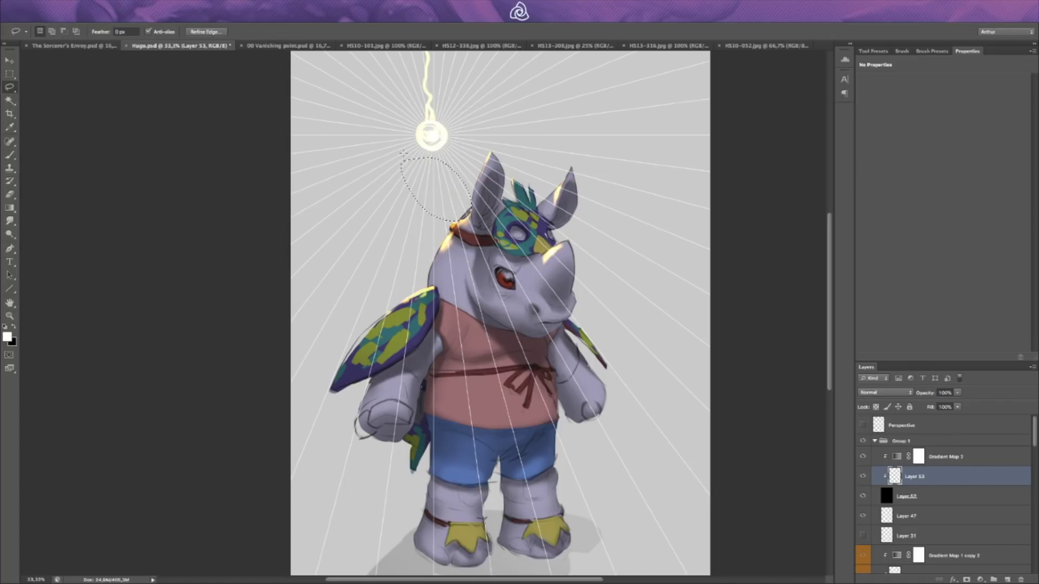
pyautogui.press('Delete')
pyautogui.hotkey('ctrl', 'd')
pyautogui.press('b')
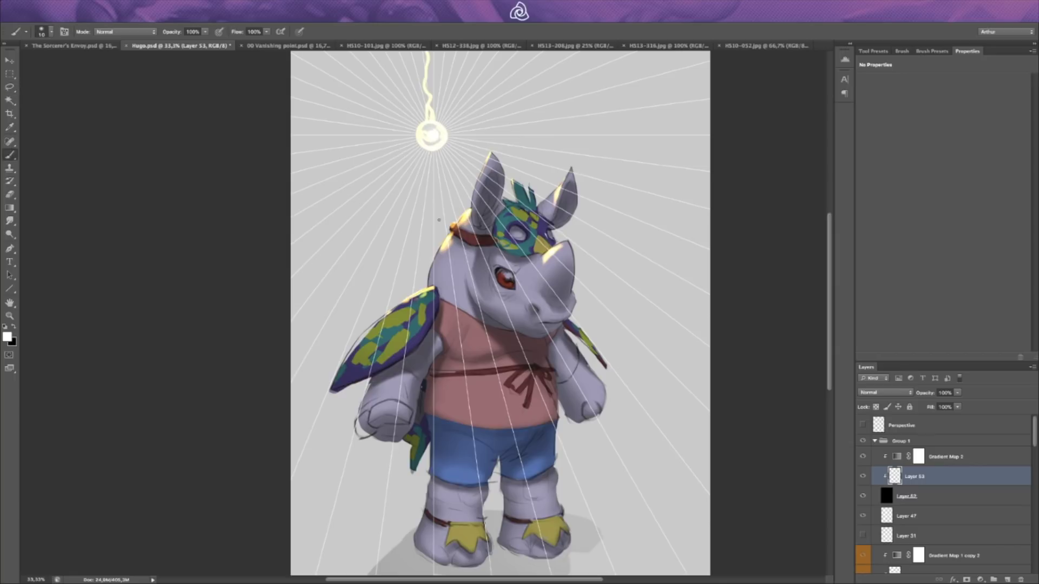
# Step: Sketch a hatched arrow pointing up at the bulb on Layer 53, and delete it with a lasso selection
pyautogui.moveTo(433, 165); pyautogui.dragTo(433, 206)
pyautogui.moveTo(432, 166)
pyautogui.mouseDown()
pyautogui.moveTo(432, 155)
pyautogui.moveTo(458, 162)
pyautogui.moveTo(463, 201)
pyautogui.moveTo(436, 189)
pyautogui.moveTo(445, 158)
pyautogui.mouseUp()
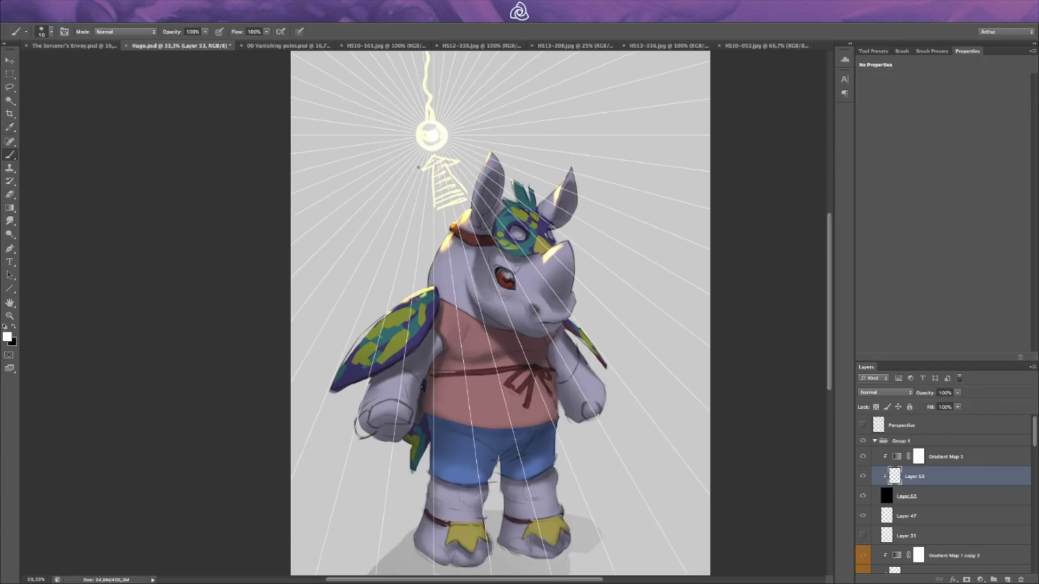
pyautogui.press('l')
pyautogui.moveTo(421, 163)
pyautogui.mouseDown()
pyautogui.moveTo(437, 153)
pyautogui.moveTo(478, 175)
pyautogui.moveTo(414, 164)
pyautogui.mouseUp()
pyautogui.press('Delete')
pyautogui.hotkey('ctrl', 'd')
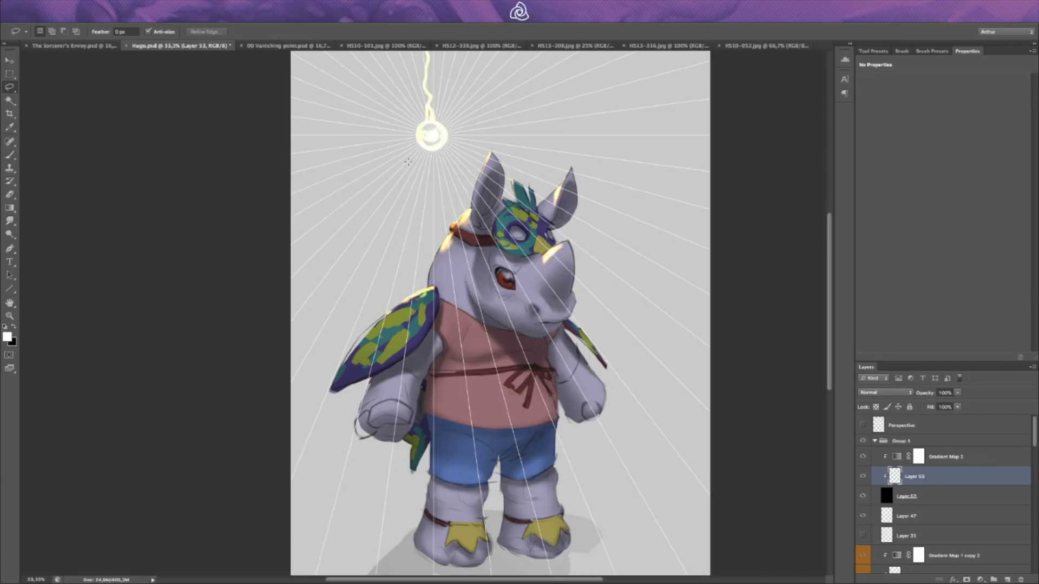
pyautogui.press('b')
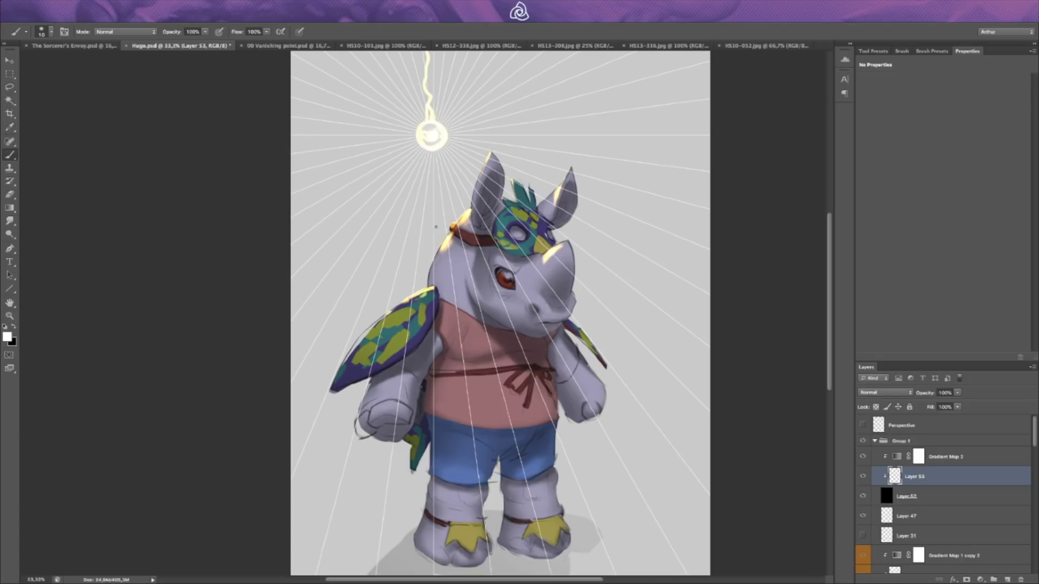
# Step: Show the Perspective grid, hide Layer 53 and add a new clipped layer directly beneath it
pyautogui.click(863, 426)
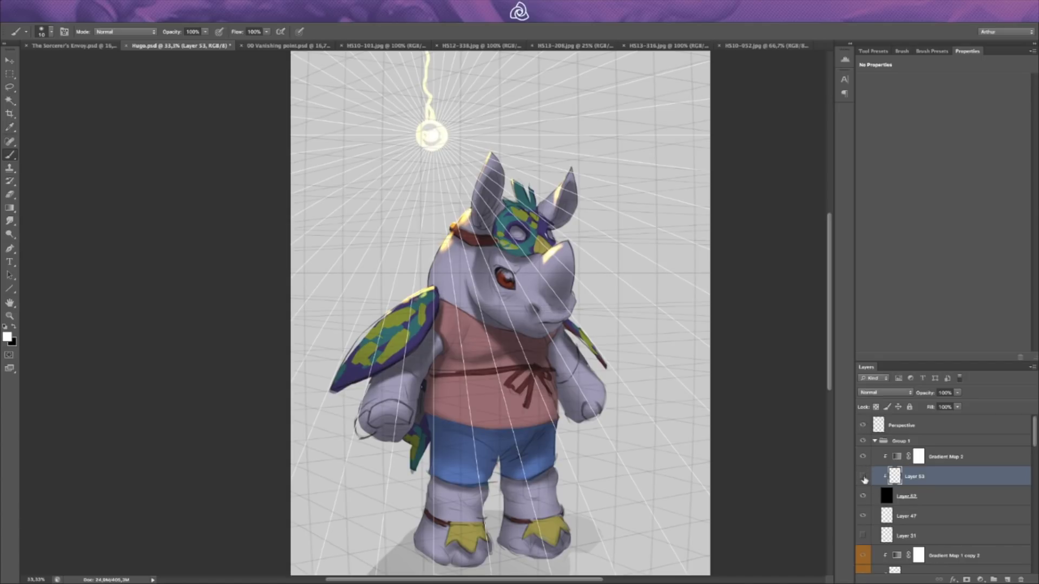
pyautogui.click(864, 478)
pyautogui.click(864, 478)
pyautogui.click(864, 477)
pyautogui.click(898, 493)
pyautogui.hotkey('ctrl', 'shift', 'n')
pyautogui.press('Return')
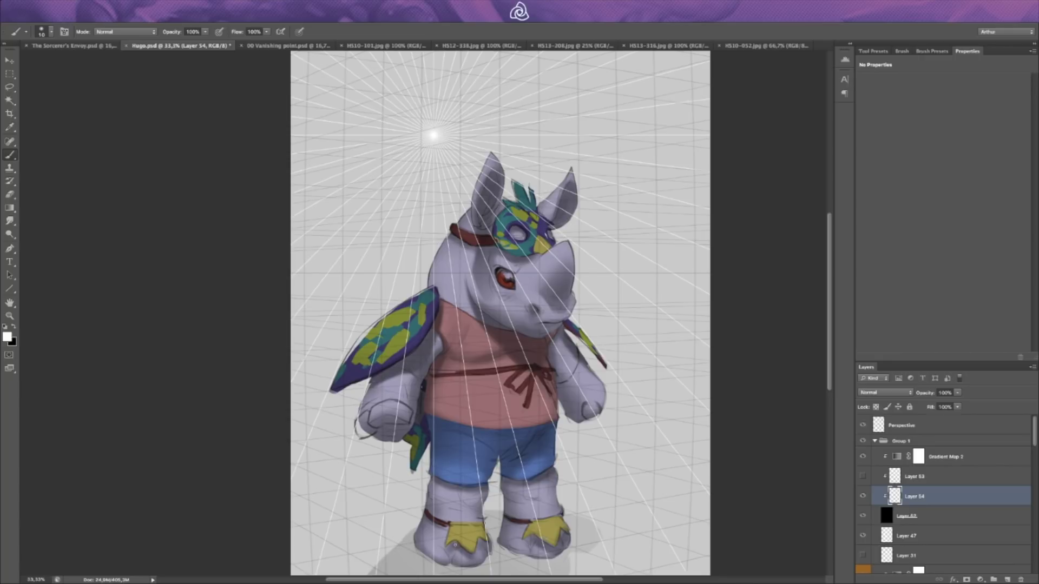
# Step: Sketch a star-shaped ground marker at the rhino's left-hand foot with a straight vertical line rising from it above the head
pyautogui.moveTo(449, 539)
pyautogui.mouseDown()
pyautogui.moveTo(483, 529)
pyautogui.moveTo(490, 548)
pyautogui.moveTo(441, 529)
pyautogui.moveTo(404, 546)
pyautogui.mouseUp()
pyautogui.keyDown('shift'); pyautogui.click(460, 494); pyautogui.keyUp('shift')
pyautogui.moveTo(506, 532)
pyautogui.mouseDown()
pyautogui.moveTo(398, 548)
pyautogui.moveTo(518, 525)
pyautogui.mouseUp()
pyautogui.moveTo(453, 530)
pyautogui.mouseDown()
pyautogui.moveTo(434, 523)
pyautogui.moveTo(486, 543)
pyautogui.mouseUp()
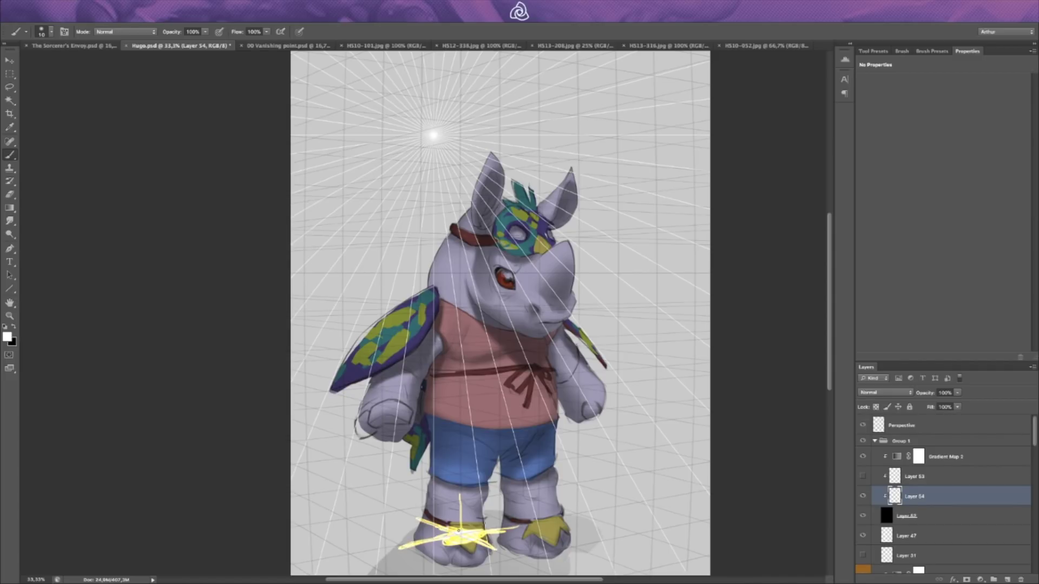
pyautogui.moveTo(460, 508)
pyautogui.mouseDown()
pyautogui.moveTo(461, 264)
pyautogui.moveTo(432, 147)
pyautogui.moveTo(461, 123)
pyautogui.mouseUp()
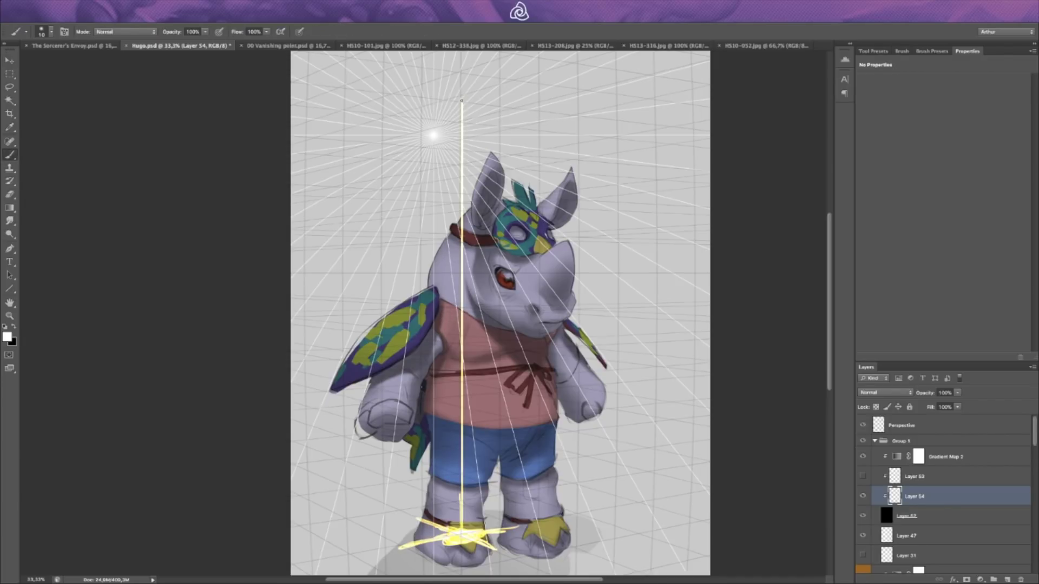
# Step: Move the ground marker and its vertical line to the floor in front of the rhino's feet
pyautogui.press('v')
pyautogui.moveTo(463, 345)
pyautogui.mouseDown()
pyautogui.moveTo(486, 311)
pyautogui.moveTo(511, 374)
pyautogui.moveTo(520, 371)
pyautogui.mouseUp()
pyautogui.press('b')
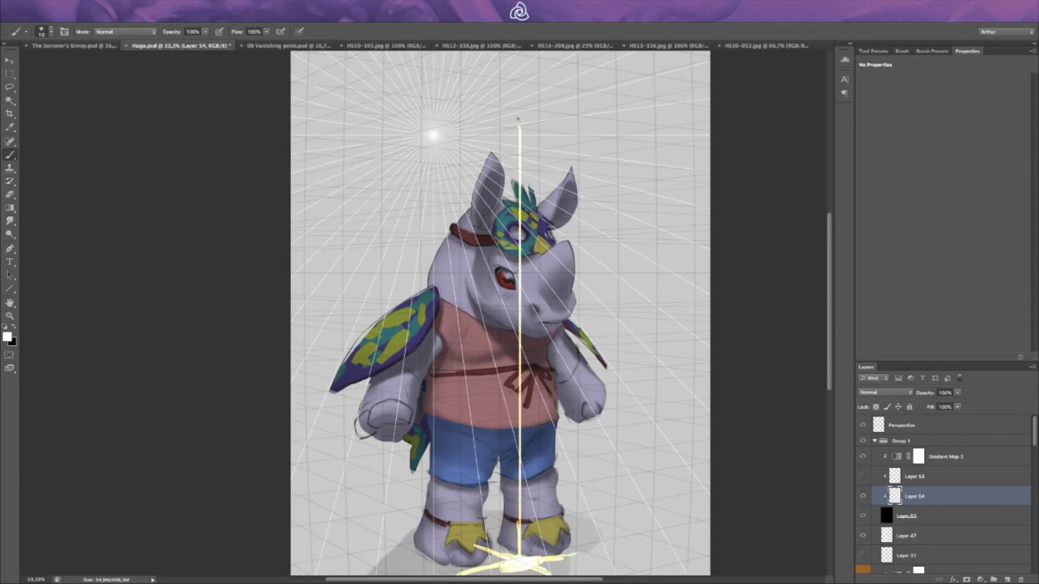
pyautogui.scroll(-3, 517, 193)
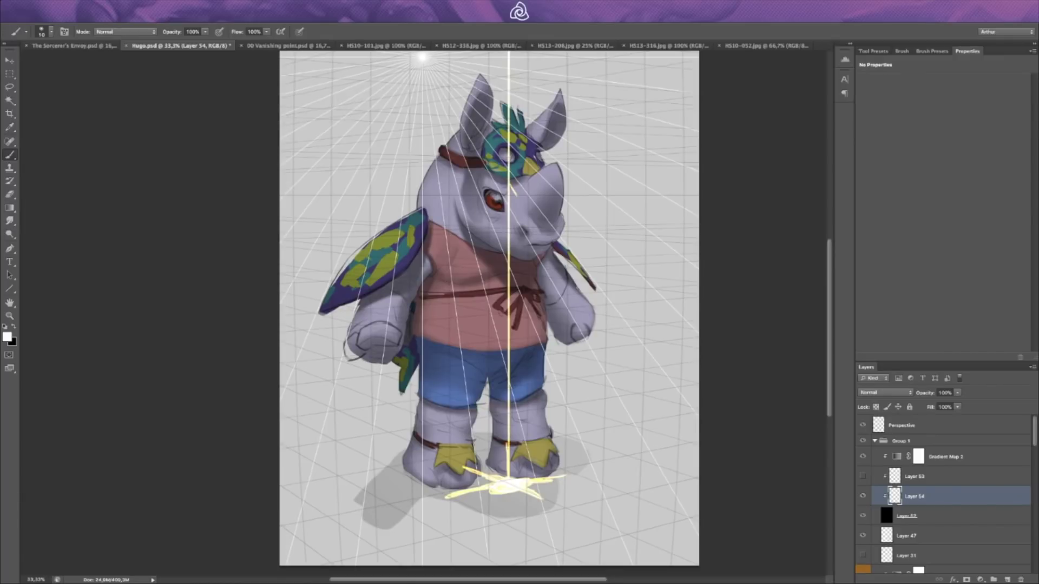
pyautogui.press('v')
pyautogui.moveTo(511, 212)
pyautogui.mouseDown()
pyautogui.moveTo(522, 236)
pyautogui.moveTo(536, 237)
pyautogui.moveTo(512, 249)
pyautogui.mouseUp()
# Step: Paint a small glowing bulb at the upper end of the vertical line, above the rhino's head
pyautogui.scroll(5, 519, 216)
pyautogui.press('b')
pyautogui.moveTo(523, 186); pyautogui.dragTo(523, 173)
pyautogui.scroll(-3, 514, 171)
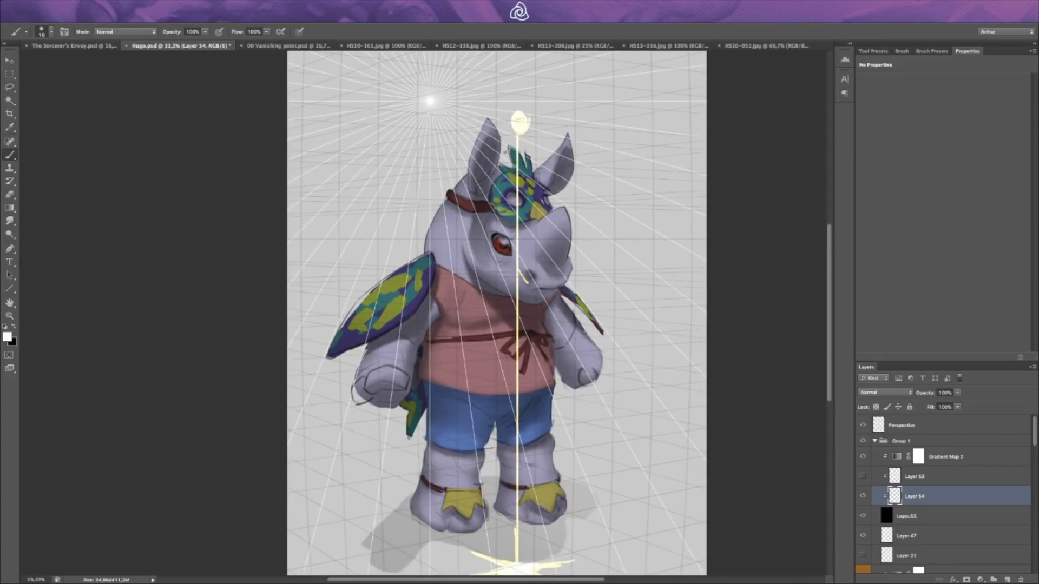
pyautogui.hotkey('ctrl', '-')
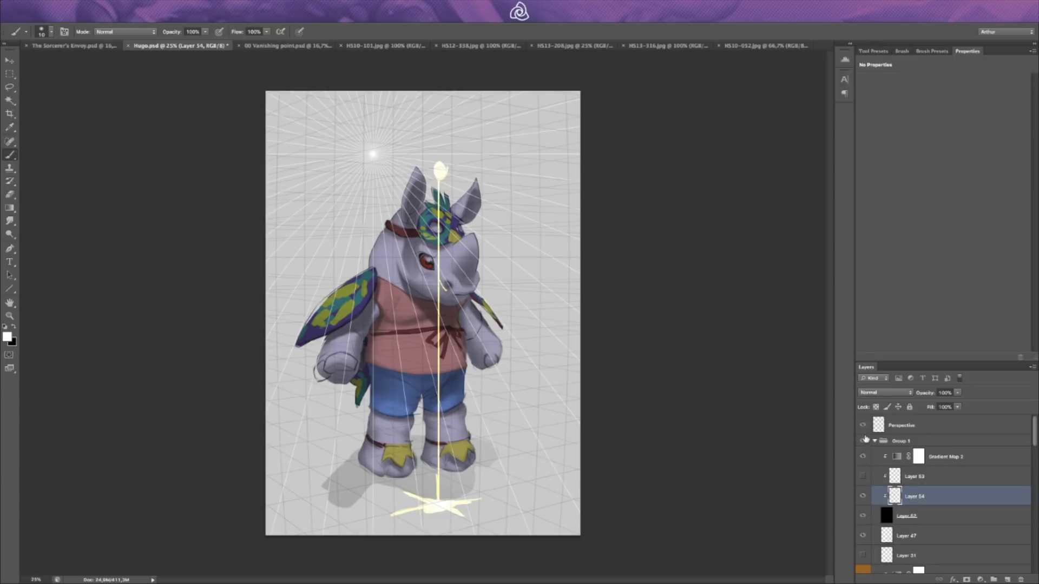
# Step: Hide Layer 47, the white light rays radiating from the old bulb position
pyautogui.scroll(-3, 867, 504)
pyautogui.click(863, 486)
pyautogui.click(863, 486)
pyautogui.click(863, 486)
pyautogui.scroll(3, 873, 492)
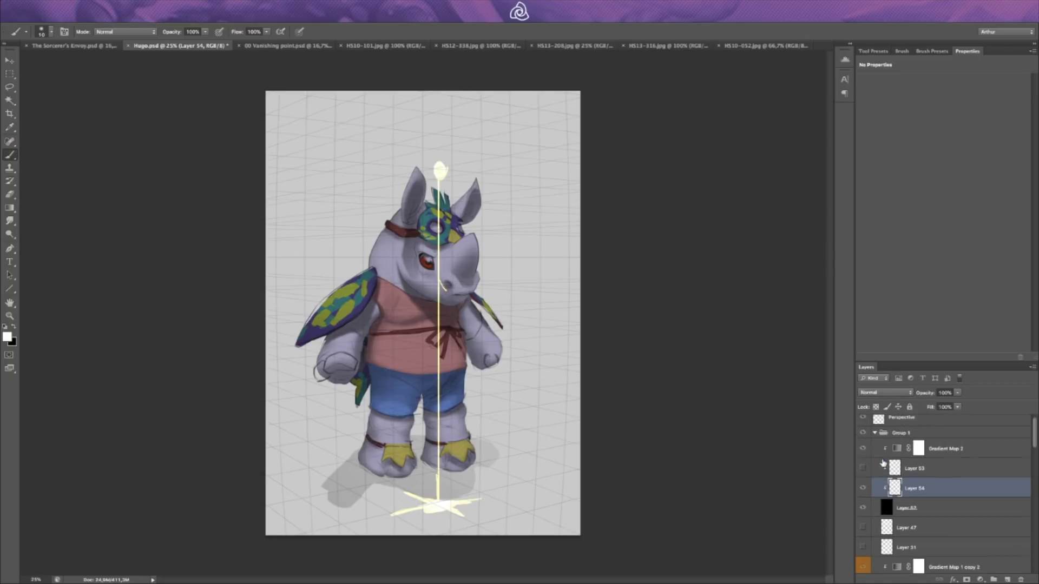
# Step: Copy the radial lines of Layer 1 from 00 Vanishing point.psd into Hugo.psd above the Gradient Map 2 layer
pyautogui.click(896, 456)
pyautogui.press('x')
pyautogui.hotkey('ctrl', 'Tab')
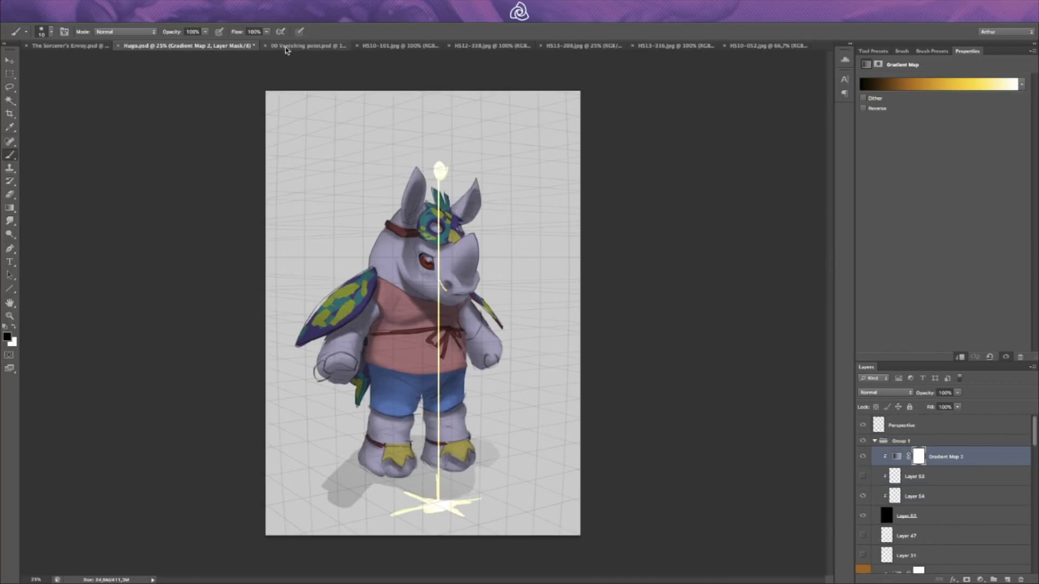
pyautogui.press('x')
pyautogui.click(879, 430)
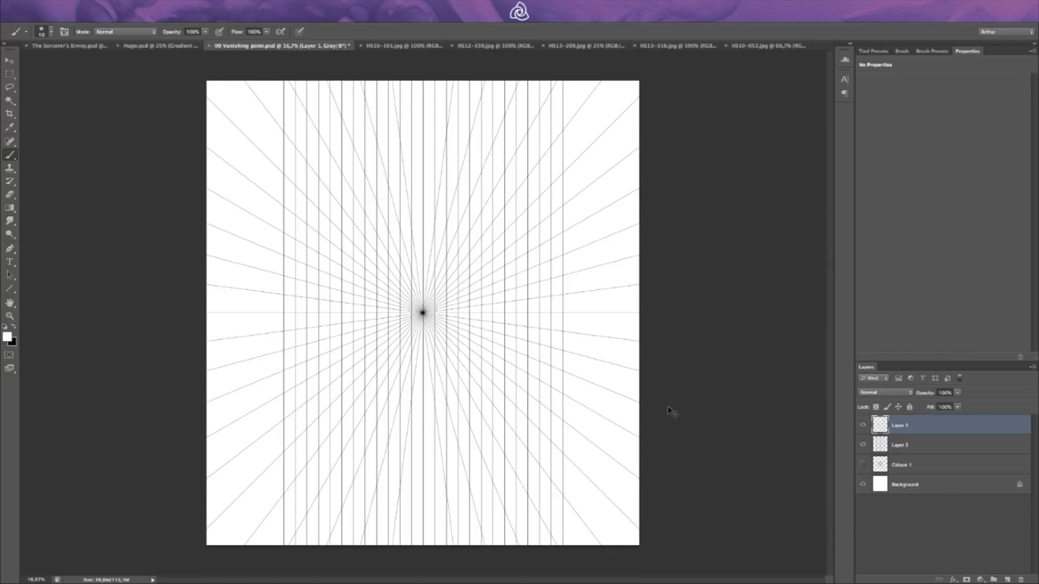
pyautogui.hotkey('ctrl', 'Tab')
pyautogui.hotkey('ctrl', 'shift', 'Tab')
pyautogui.hotkey('ctrl', 'shift', 'Tab')
pyautogui.hotkey('ctrl', 'v')
pyautogui.press('x')
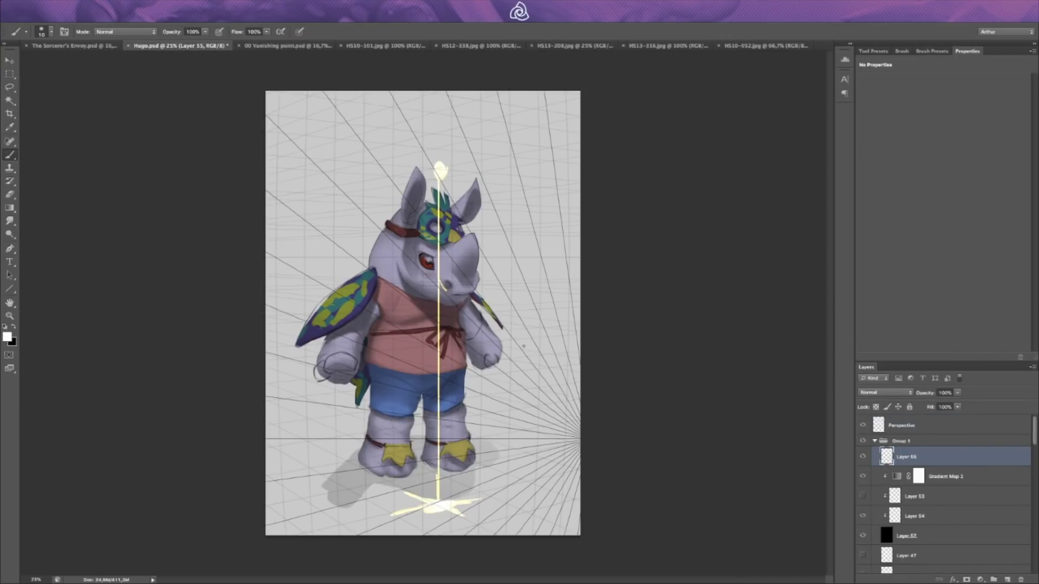
# Step: Invert the pasted radial lines to white, centre them on the new bulb and scale them to about 105%
pyautogui.hotkey('ctrl', 'i')
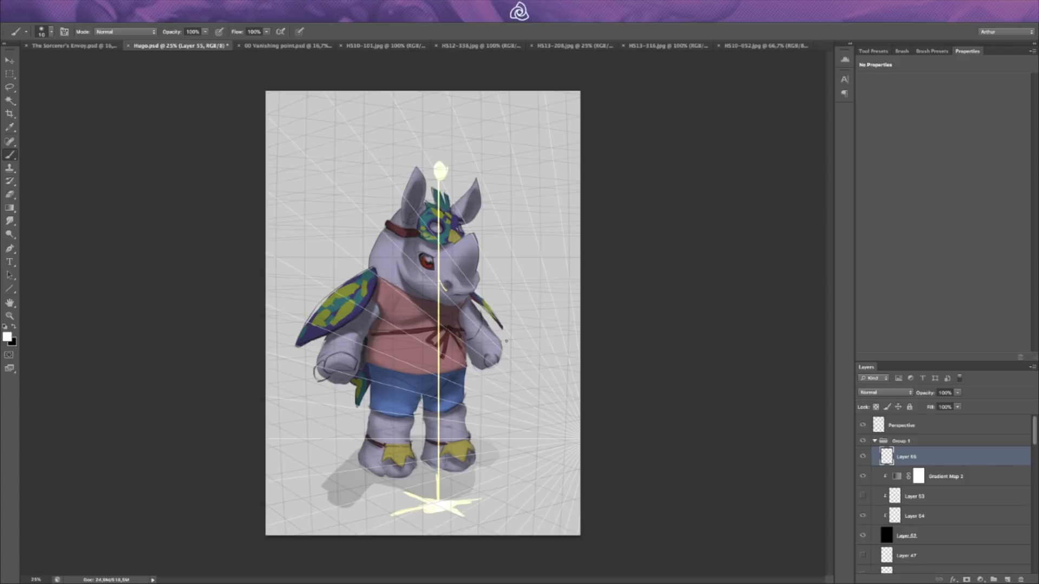
pyautogui.press('v')
pyautogui.moveTo(522, 359); pyautogui.dragTo(470, 232)
pyautogui.hotkey('ctrl', 't')
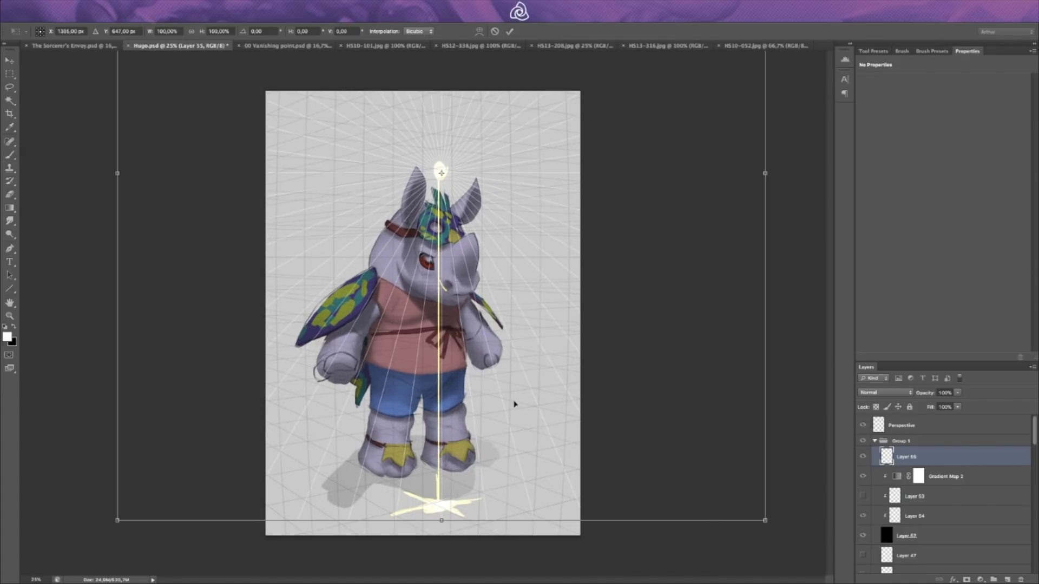
pyautogui.moveTo(765, 520); pyautogui.dragTo(782, 539)
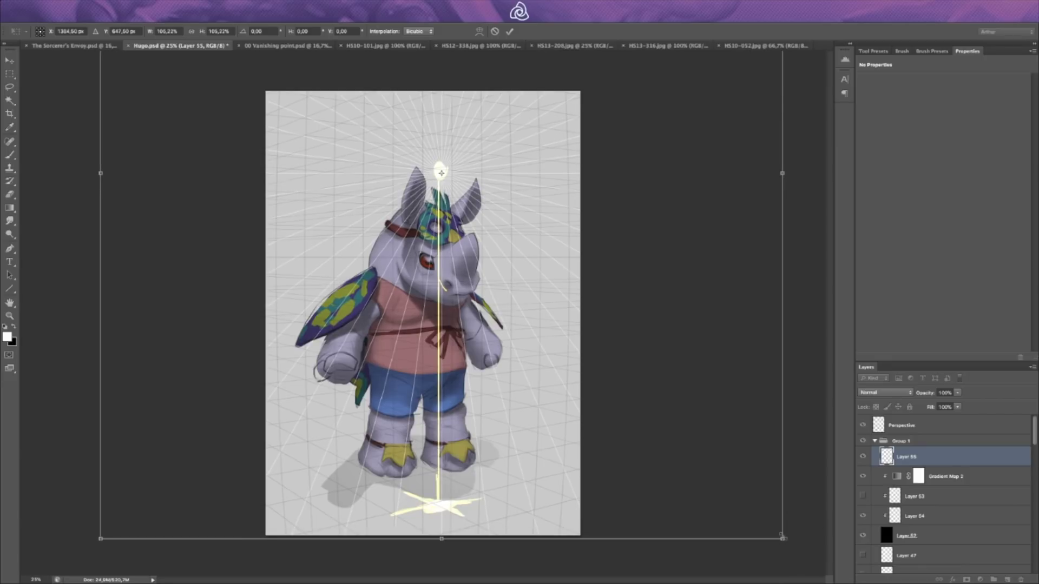
pyautogui.press('Return')
pyautogui.press('b')
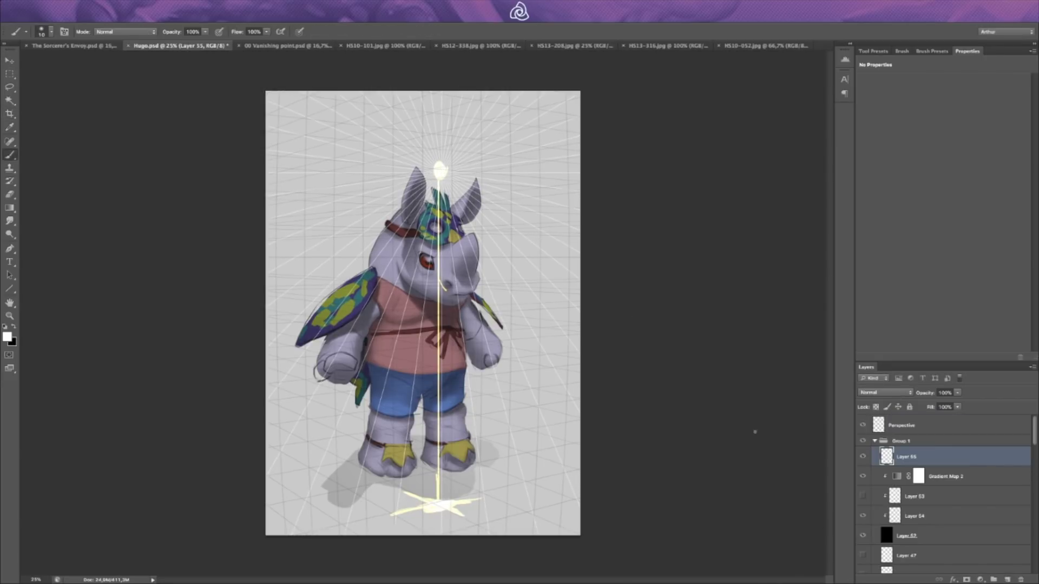
# Step: Lower the opacity of the light grey fill layer above the Background to about 75% to darken the backdrop
pyautogui.click(909, 510)
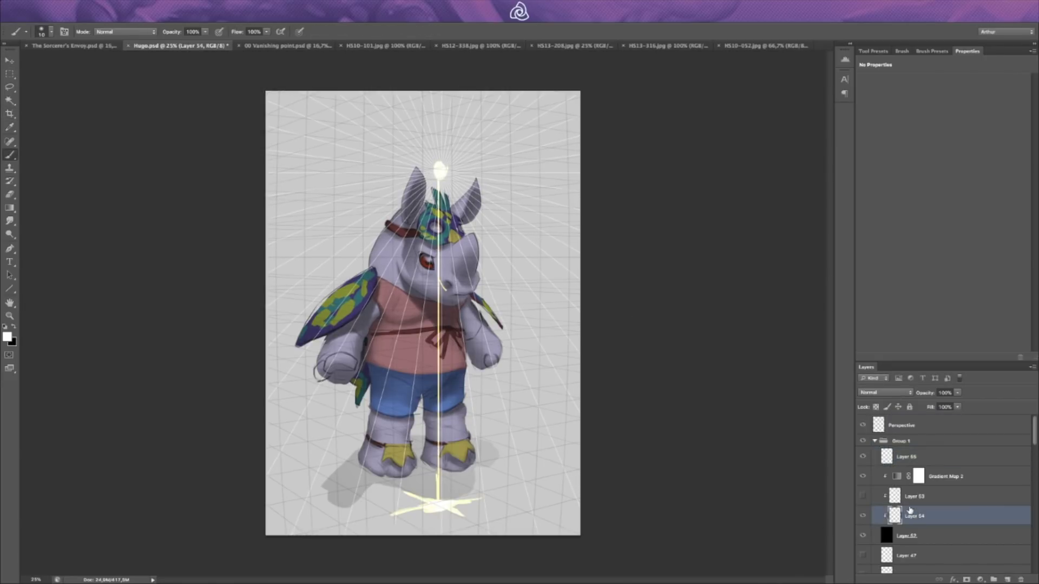
pyautogui.press('e')
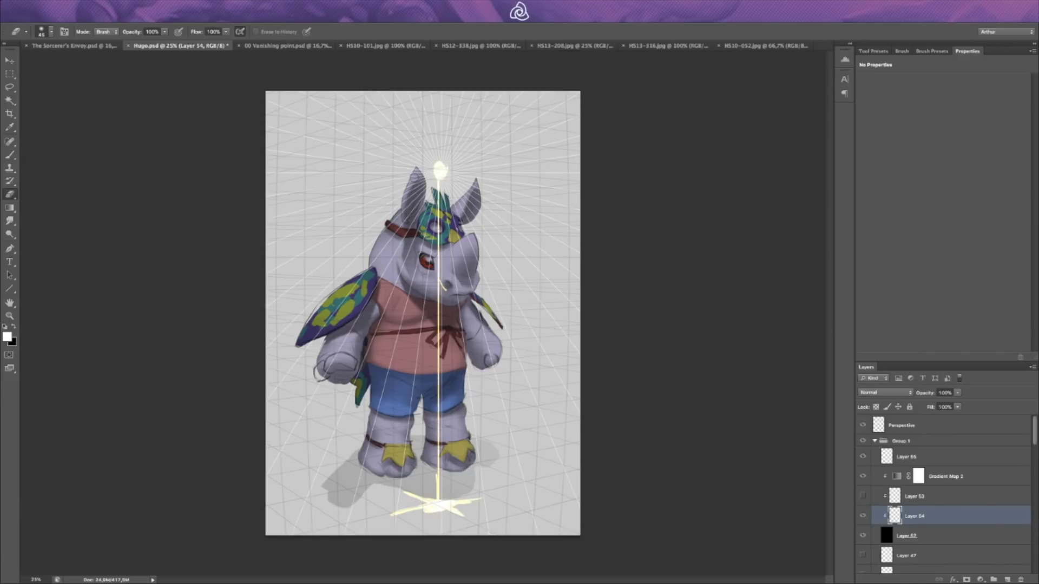
pyautogui.scroll(-10, 868, 530)
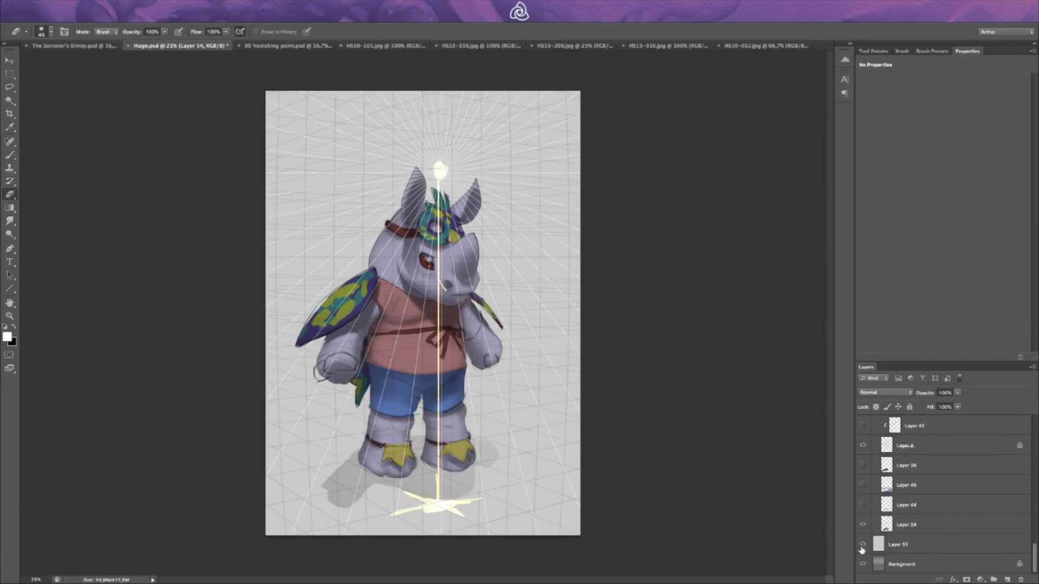
pyautogui.click(863, 546)
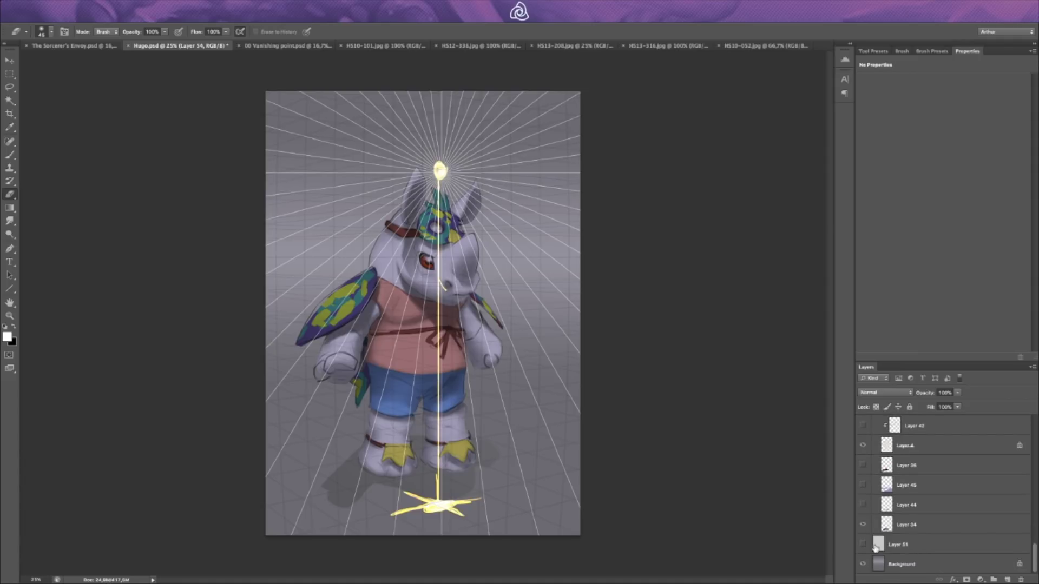
pyautogui.click(862, 545)
pyautogui.click(879, 545)
pyautogui.moveTo(957, 393); pyautogui.dragTo(951, 427)
pyautogui.scroll(10, 885, 488)
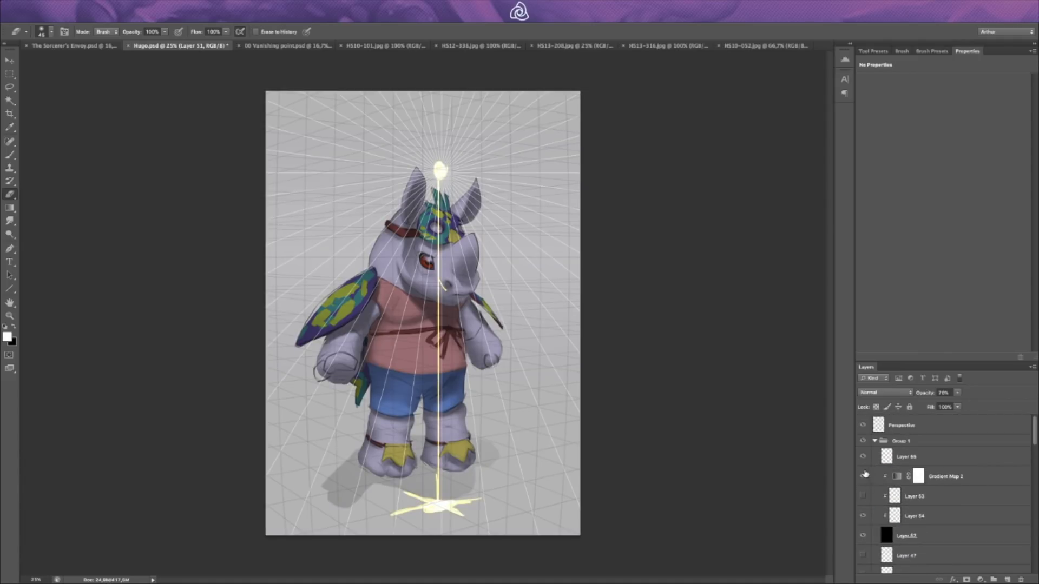
# Step: Delete the vertical line and star-shaped ground marker beneath the bulb on Layer 54
pyautogui.click(862, 516)
pyautogui.click(863, 517)
pyautogui.click(898, 515)
pyautogui.press('l')
pyautogui.moveTo(458, 216)
pyautogui.mouseDown()
pyautogui.moveTo(526, 424)
pyautogui.moveTo(325, 519)
pyautogui.moveTo(387, 287)
pyautogui.mouseUp()
pyautogui.press('Delete')
pyautogui.press('b')
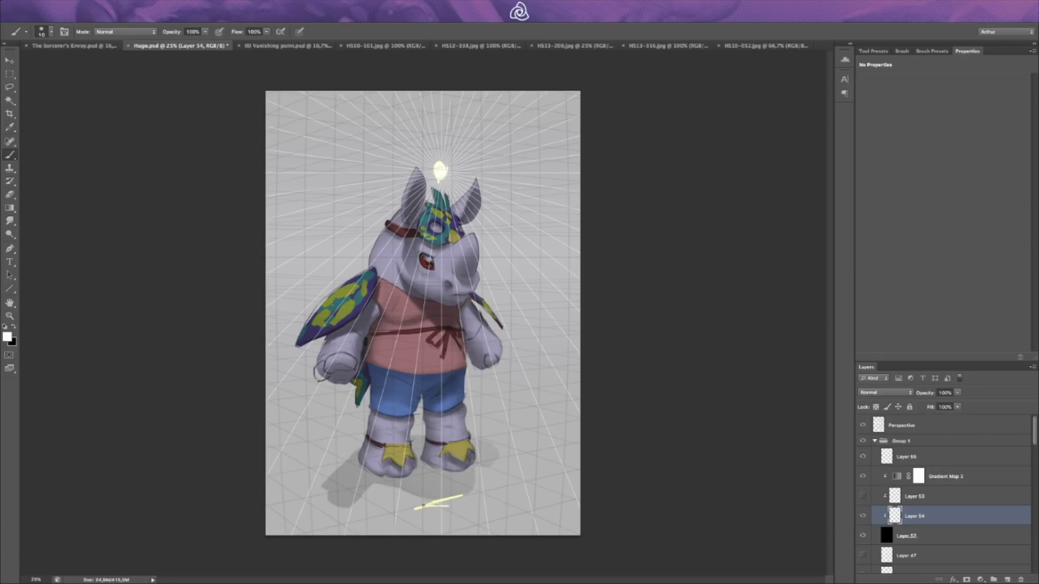
# Step: Redraw the star-shaped ground marker beneath the bulb on Layer 54 and paint highlights on the mask, brow, horn tip and near ear's edge
pyautogui.moveTo(421, 496); pyautogui.dragTo(464, 512)
pyautogui.moveTo(440, 187); pyautogui.dragTo(441, 220)
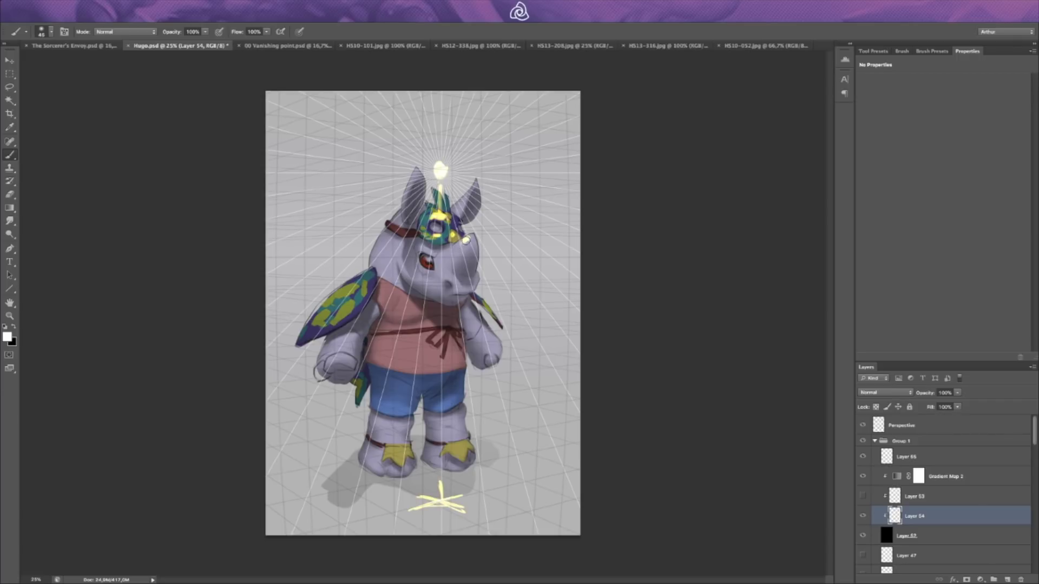
pyautogui.press('e')
pyautogui.press('b')
pyautogui.press('r')
pyautogui.press('e')
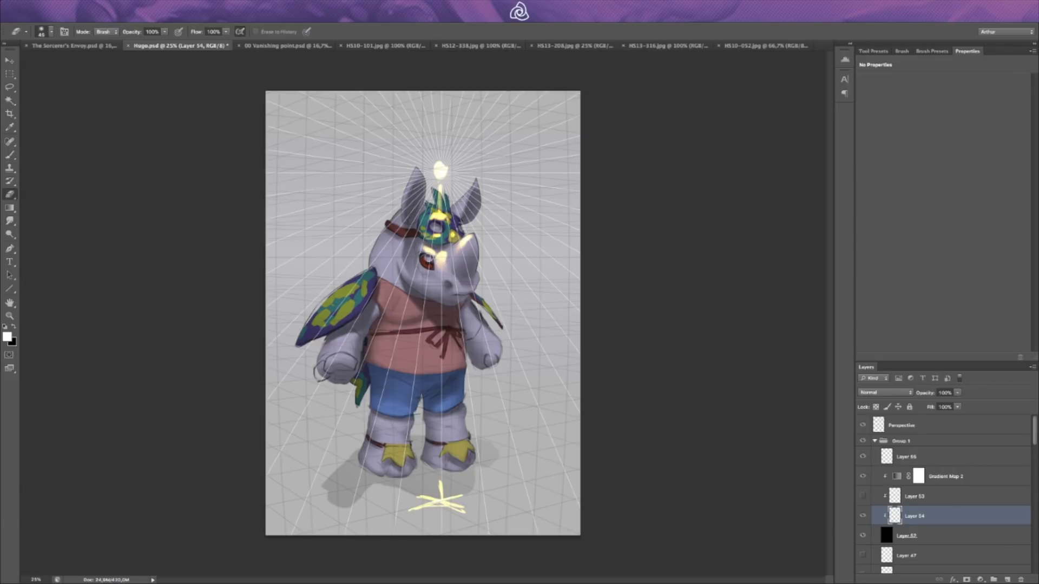
pyautogui.press('b')
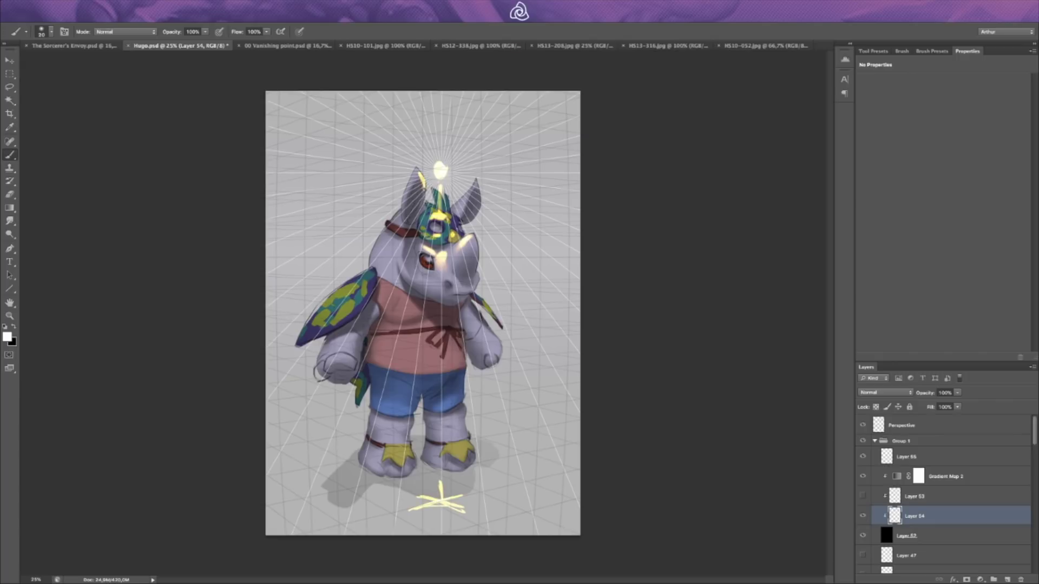
# Step: Lower Layer 54's opacity to about 68% and paint small highlights on the inner ear, the mask's crest, the eye and the muzzle
pyautogui.moveTo(957, 393); pyautogui.dragTo(949, 425)
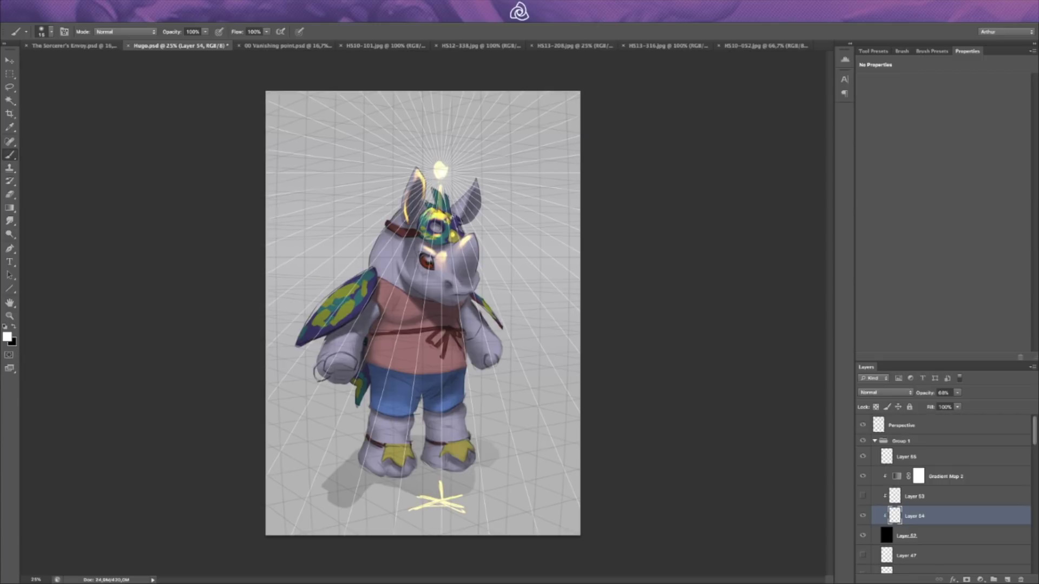
pyautogui.press('e')
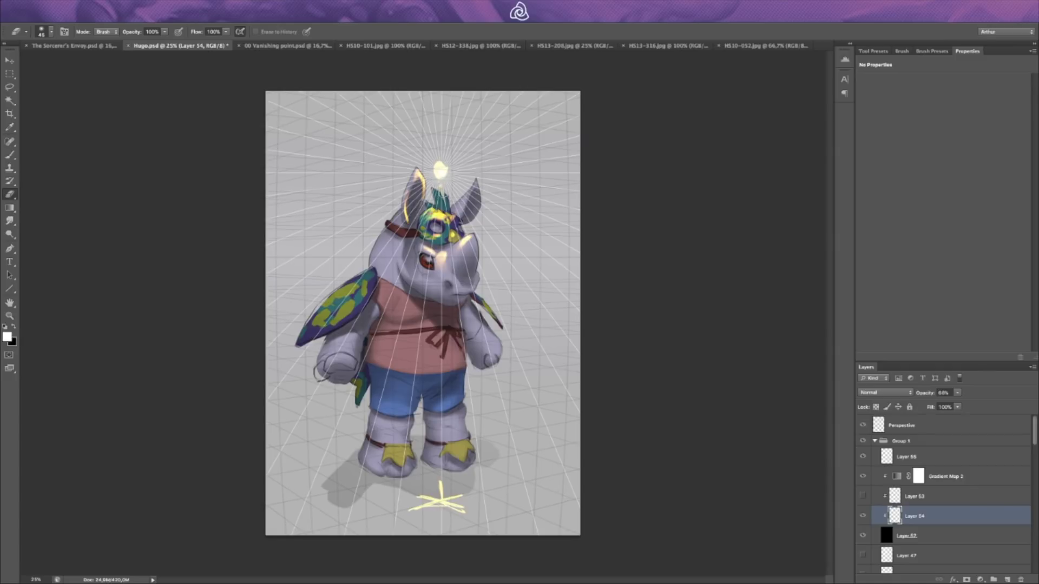
pyautogui.press('b')
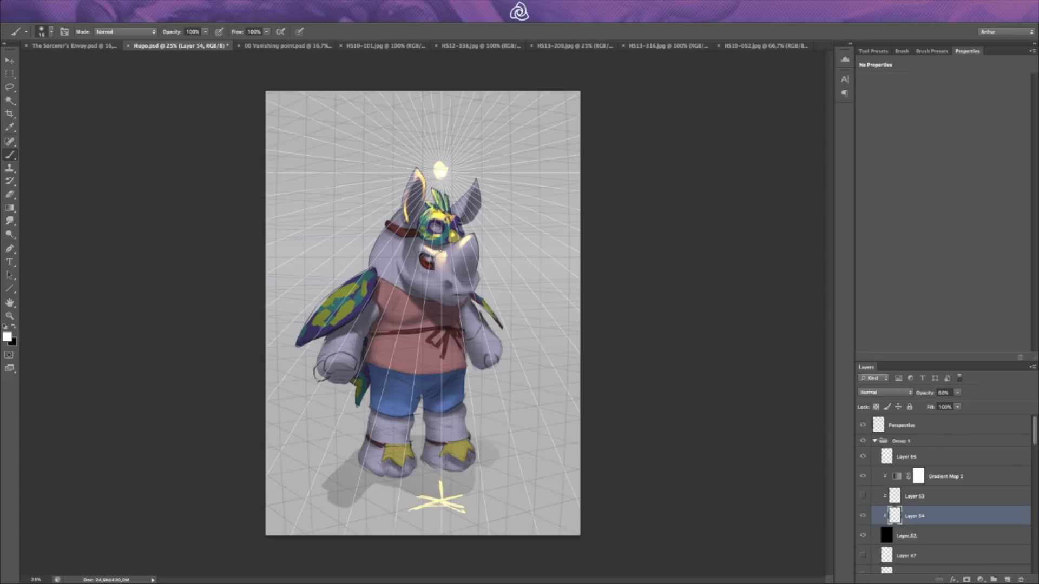
pyautogui.press('e')
pyautogui.press('b')
pyautogui.press('e')
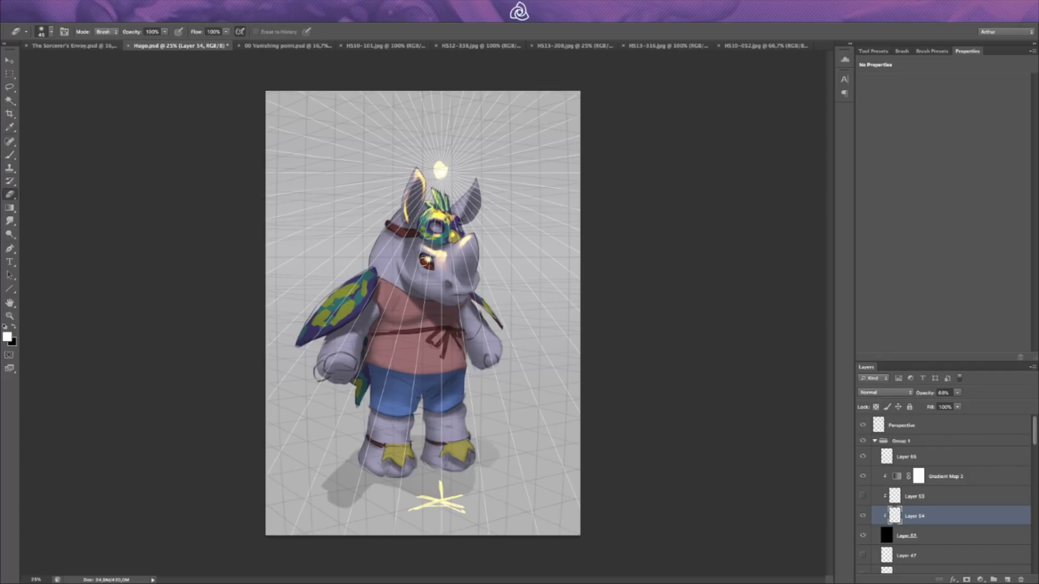
pyautogui.press('b')
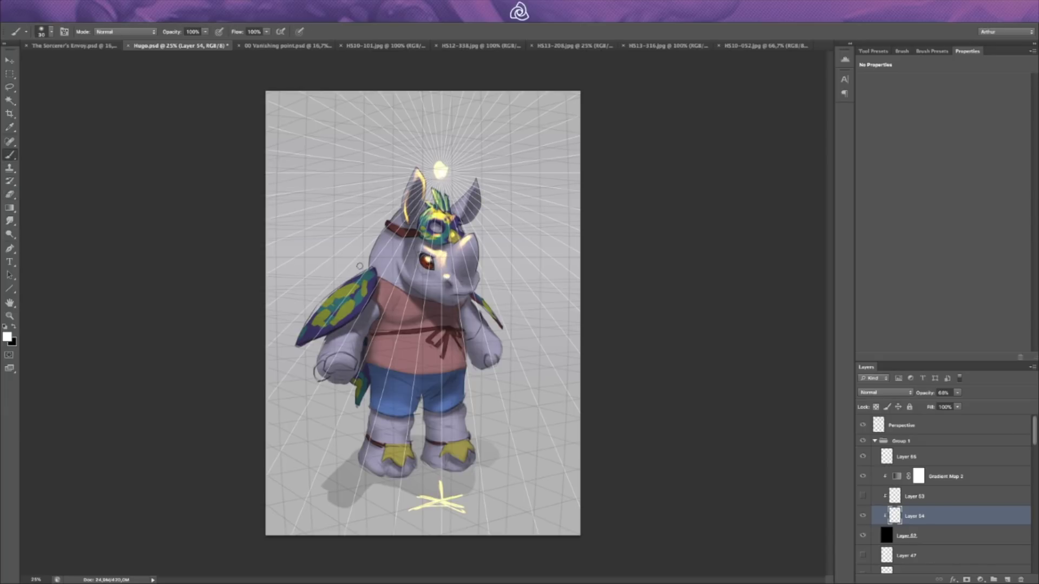
# Step: Paint warm light over the large butterfly wing on the shoulder and softly erase it towards the wing's lower tip
pyautogui.moveTo(374, 270)
pyautogui.mouseDown()
pyautogui.moveTo(358, 303)
pyautogui.moveTo(346, 290)
pyautogui.moveTo(333, 316)
pyautogui.moveTo(352, 295)
pyautogui.mouseUp()
pyautogui.press('e')
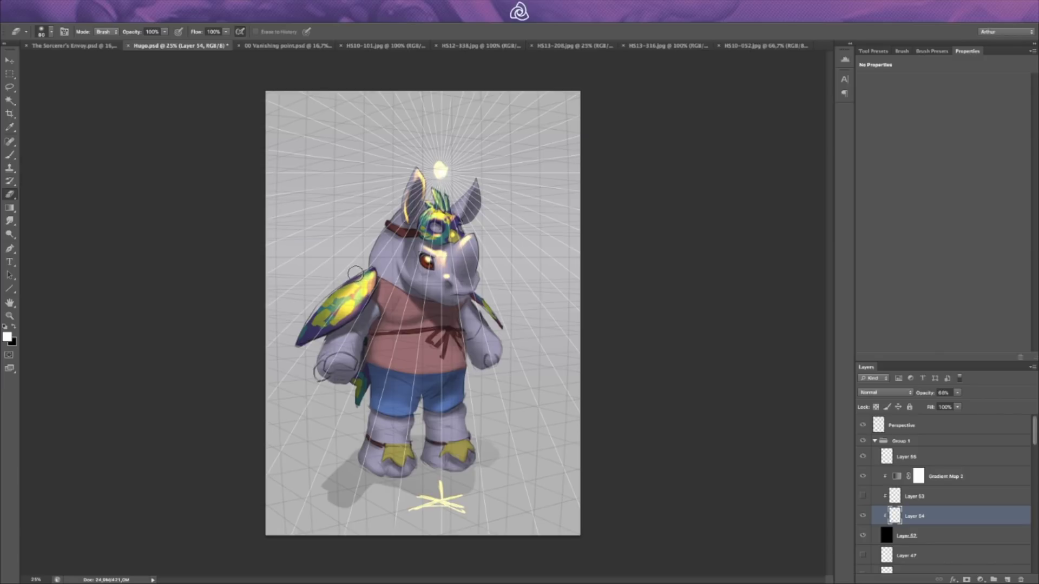
pyautogui.press('b')
pyautogui.press('[')
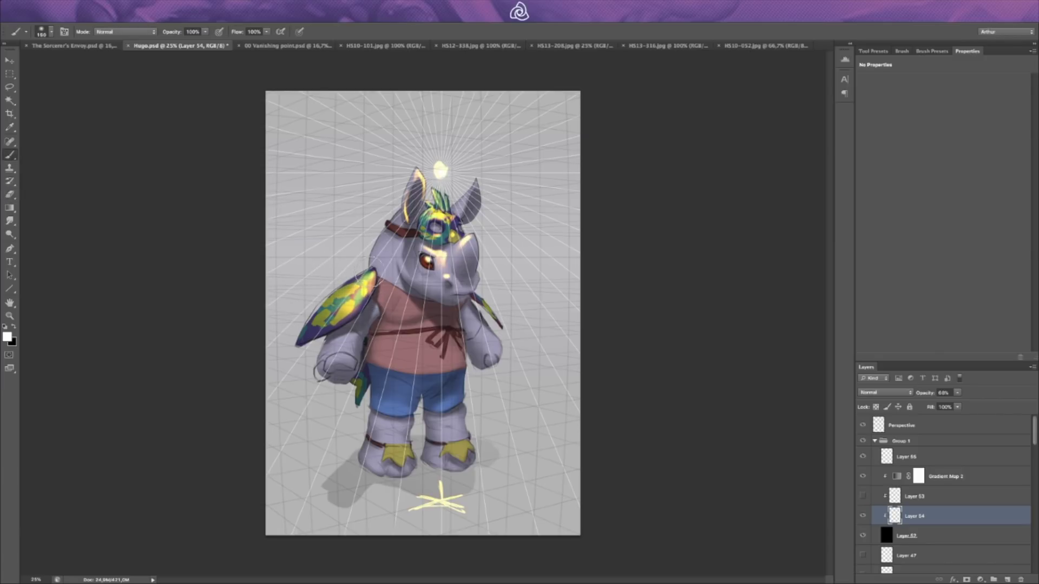
pyautogui.press('e')
pyautogui.press('b')
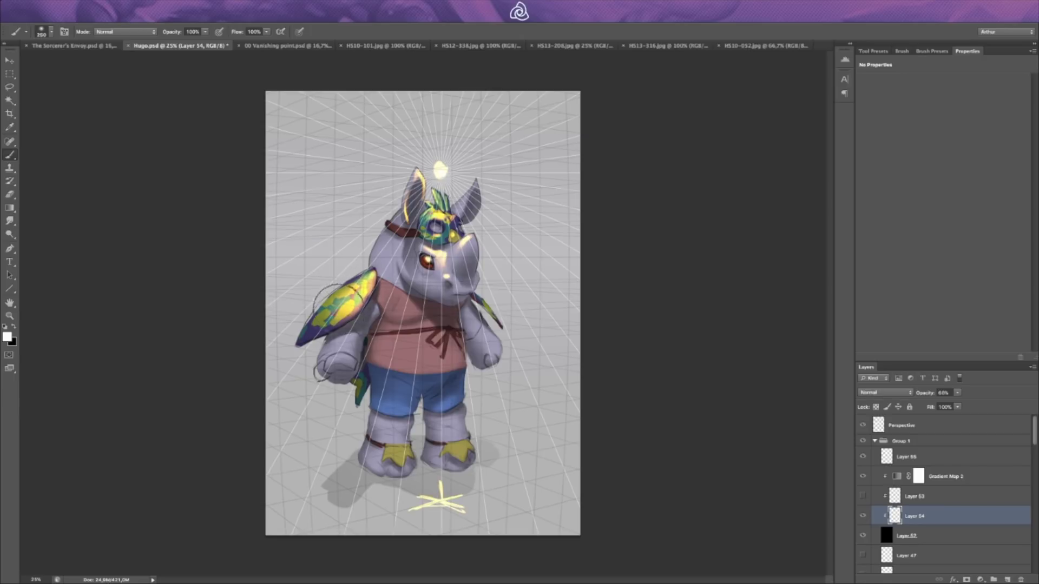
pyautogui.press('e')
pyautogui.press('[')
pyautogui.press('[')
pyautogui.press('[')
pyautogui.press('[')
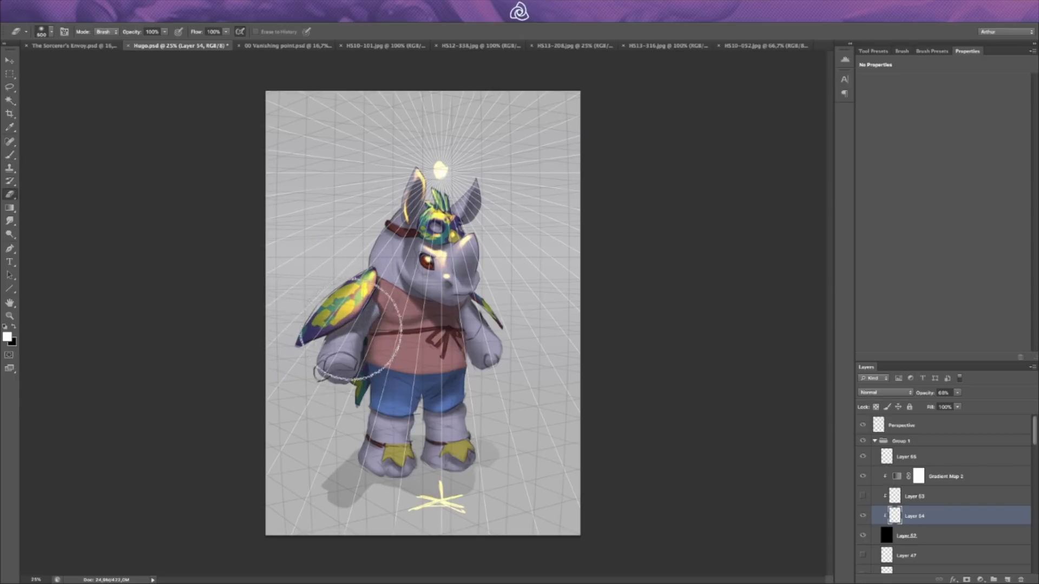
pyautogui.press('b')
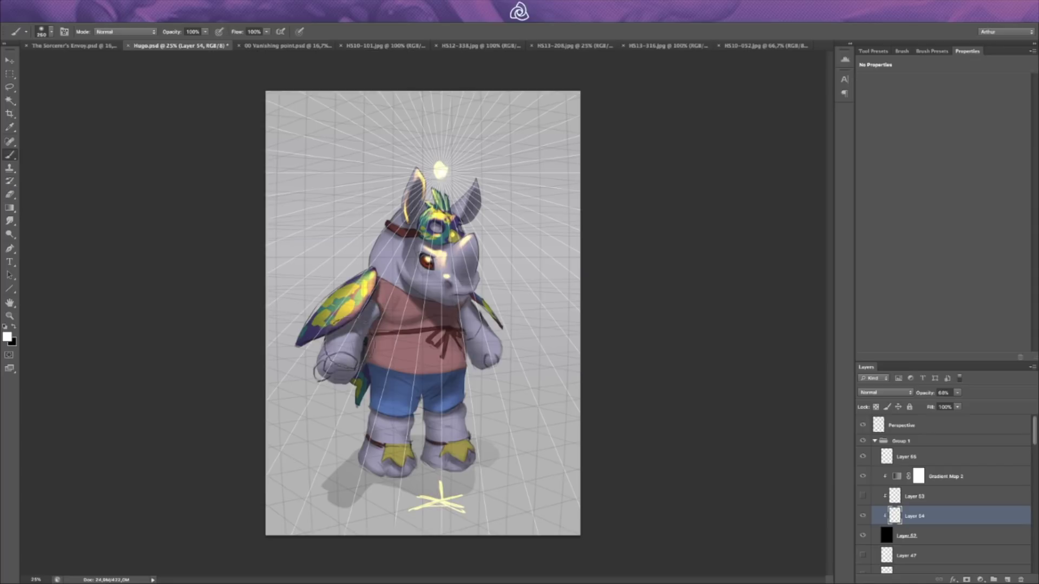
# Step: Paint a soft patch of warm light on the forearm just below the large wing and blend its edges with the eraser
pyautogui.press('[')
pyautogui.press('[')
pyautogui.press('[')
pyautogui.press('[')
pyautogui.press('[')
pyautogui.moveTo(352, 338); pyautogui.dragTo(352, 346)
pyautogui.press('e')
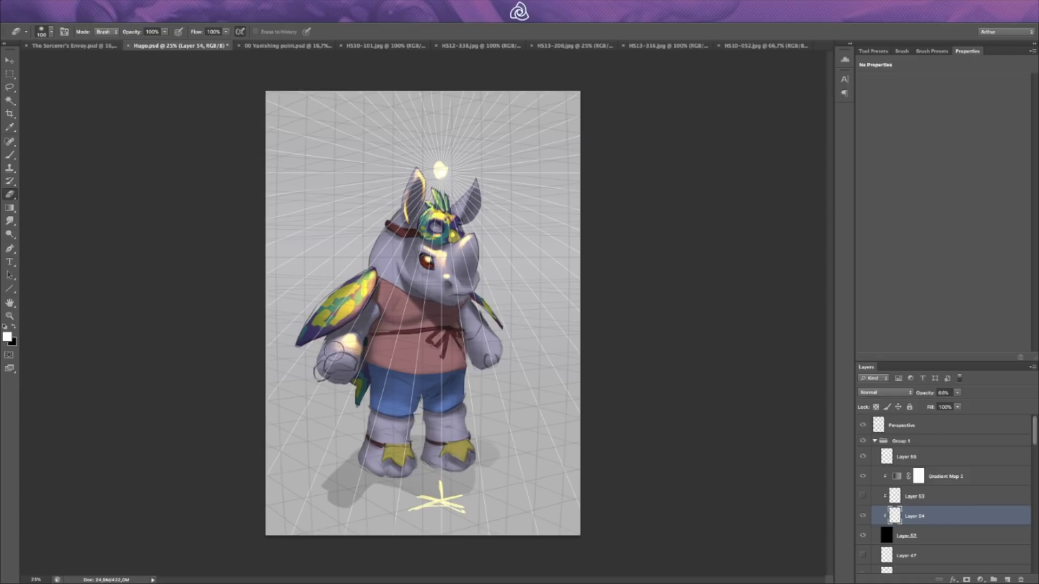
pyautogui.press('b')
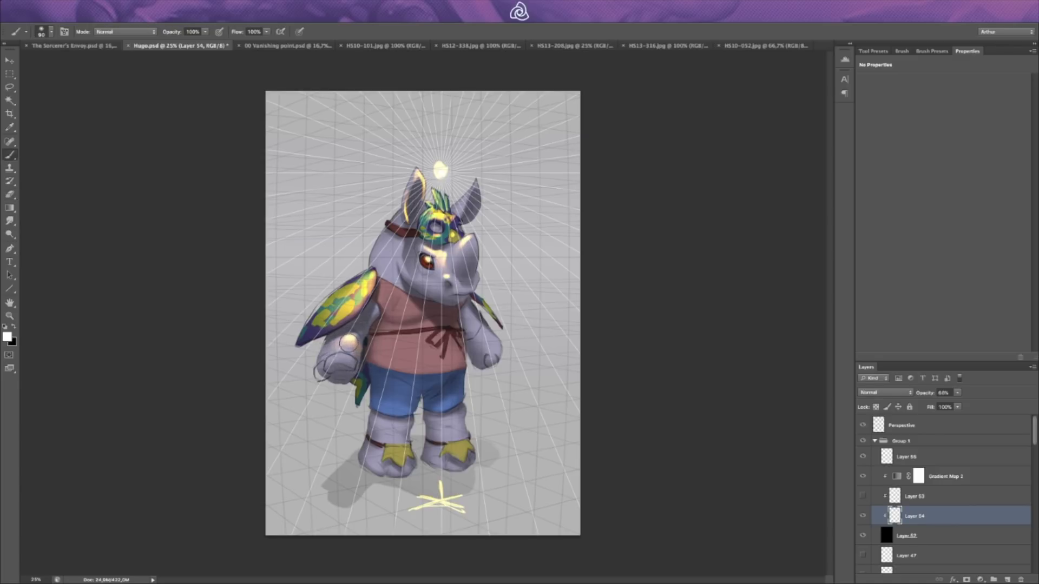
pyautogui.moveTo(349, 342)
pyautogui.mouseDown()
pyautogui.moveTo(374, 352)
pyautogui.moveTo(341, 347)
pyautogui.mouseUp()
pyautogui.press('e')
pyautogui.press('b')
# Step: Paint a soft warm glow on the temple beside the eye, fading it down the cheek with a large eraser
pyautogui.press('[')
pyautogui.press('[')
pyautogui.press('[')
pyautogui.press('[')
pyautogui.press('[')
pyautogui.press('[')
pyautogui.moveTo(408, 240)
pyautogui.mouseDown()
pyautogui.moveTo(407, 264)
pyautogui.moveTo(403, 246)
pyautogui.moveTo(411, 256)
pyautogui.moveTo(395, 258)
pyautogui.mouseUp()
pyautogui.press(']')
pyautogui.press(']')
pyautogui.press(']')
pyautogui.press('e')
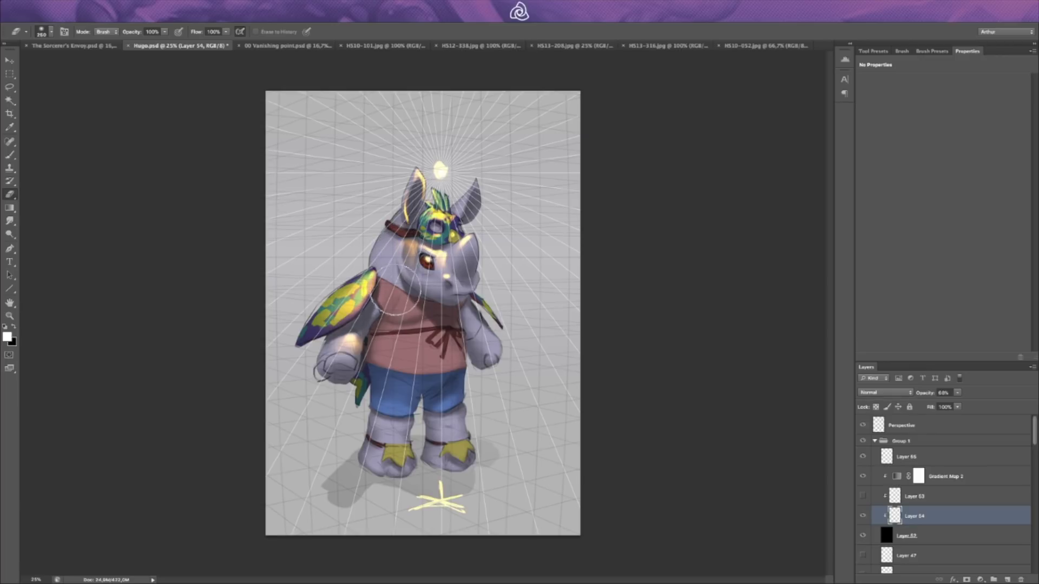
pyautogui.press('b')
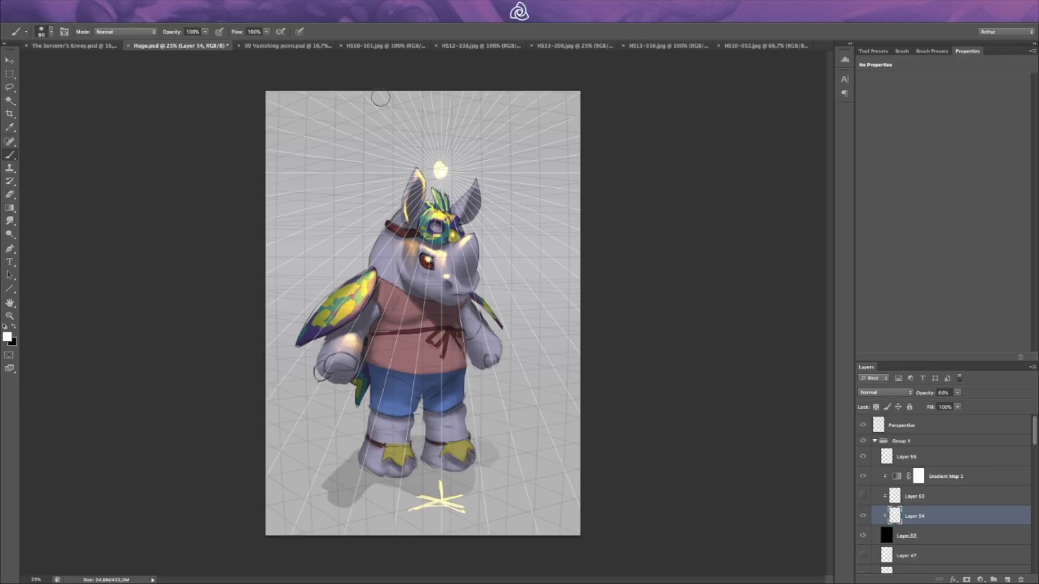
# Step: Examine how light falls on the characters in the reference paintings HS12-338, HS13-208, HS10-101 and HS13-316
pyautogui.click(466, 46)
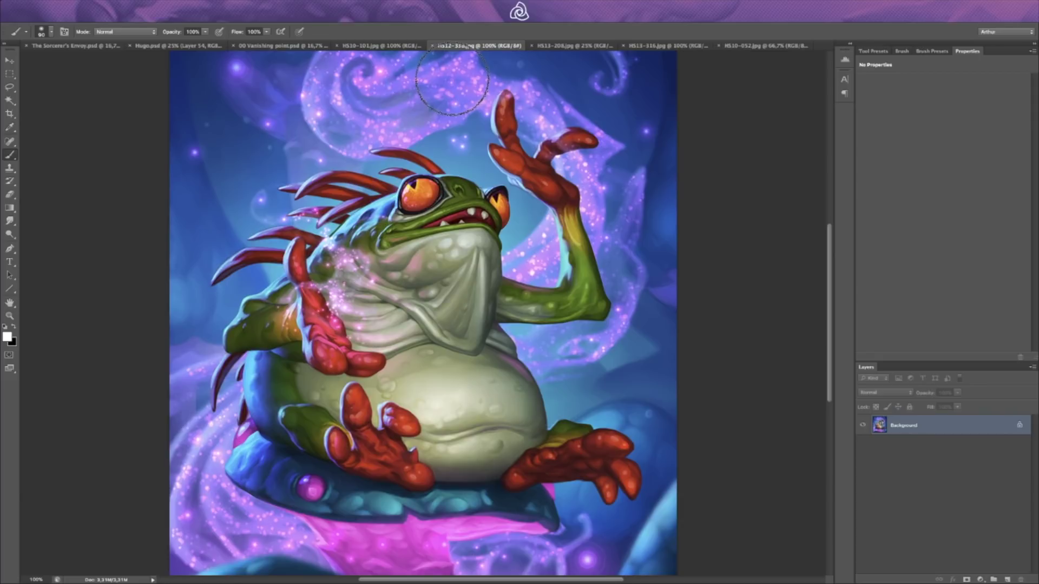
pyautogui.click(544, 47)
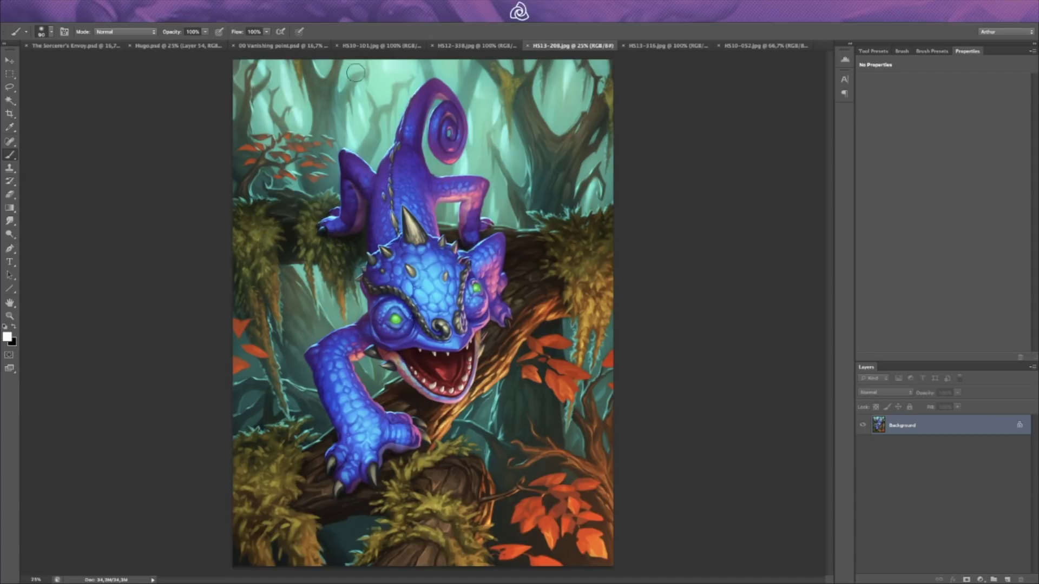
pyautogui.click(357, 46)
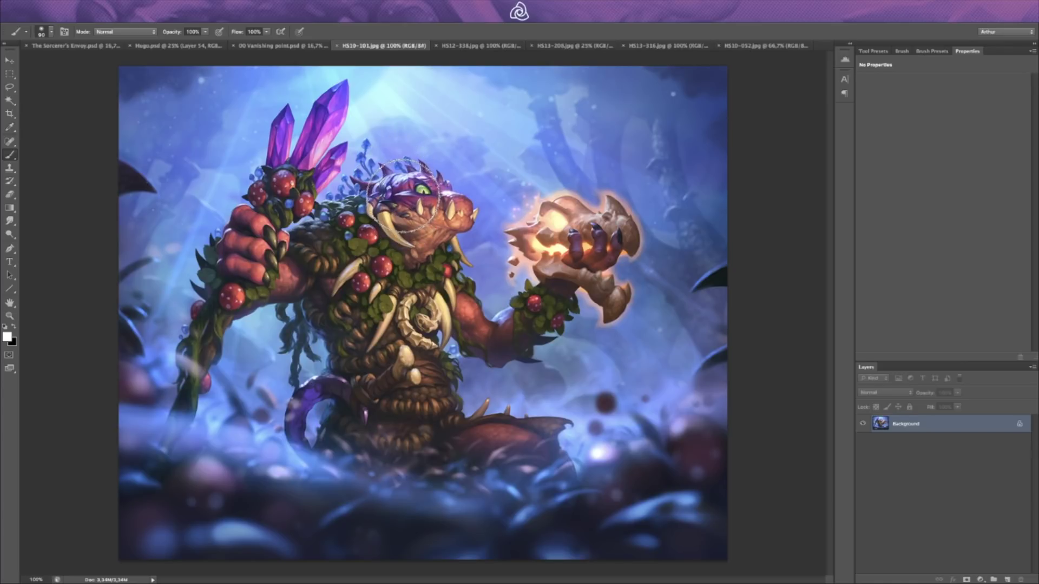
pyautogui.hotkey('ctrl', '+')
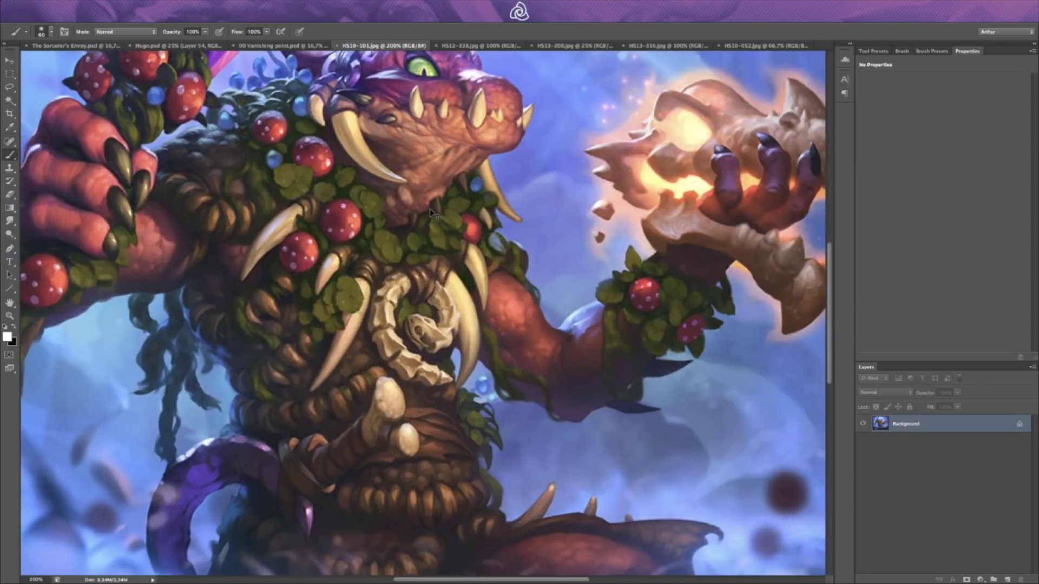
pyautogui.hotkey('ctrl', '-')
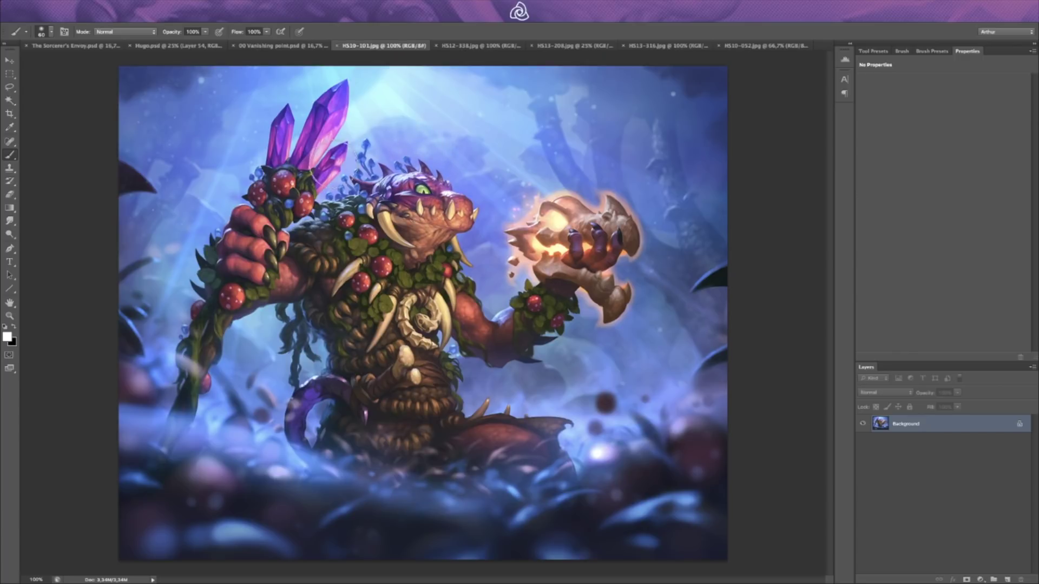
pyautogui.click(573, 45)
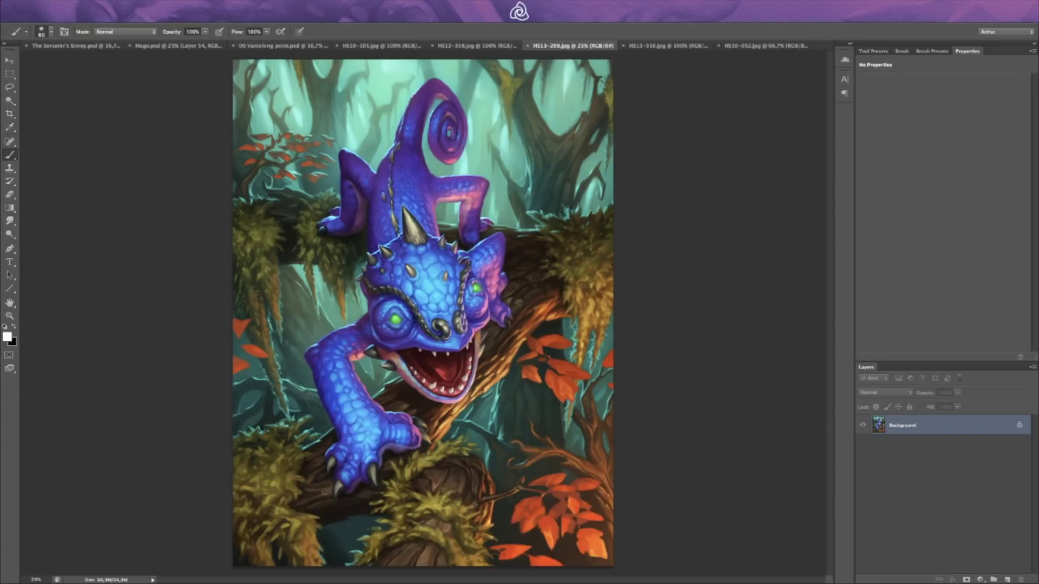
pyautogui.click(663, 45)
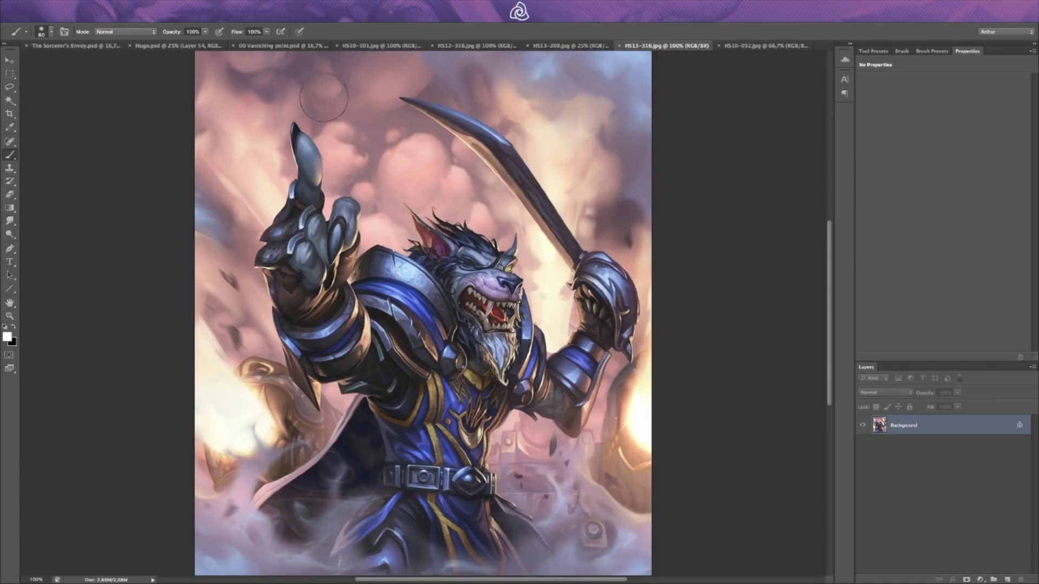
# Step: Return to Hugo.psd and strengthen the warm light on the temple, brow and bridge of the muzzle, softening it towards the cheek
pyautogui.click(170, 46)
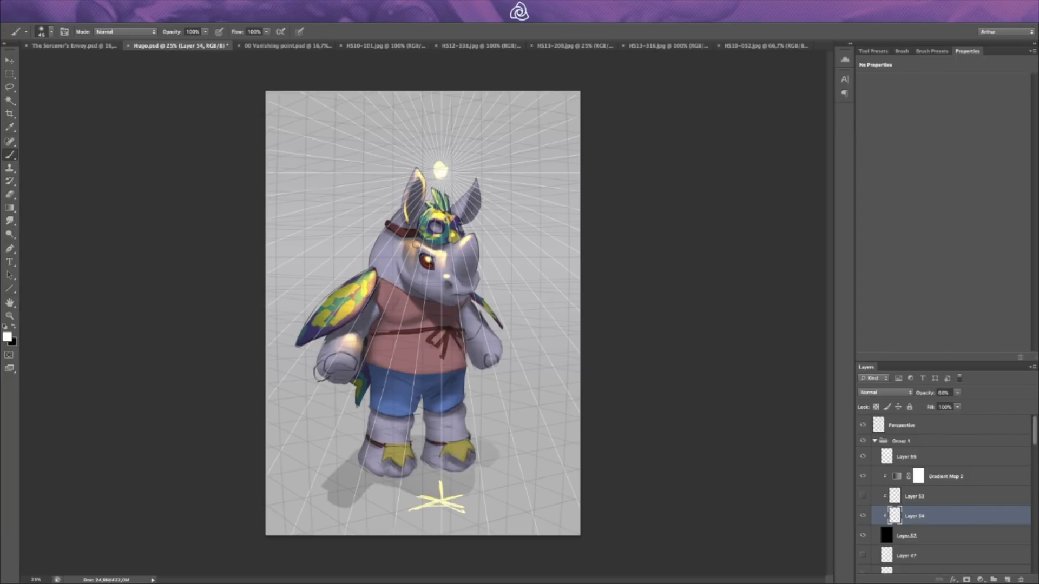
pyautogui.press('e')
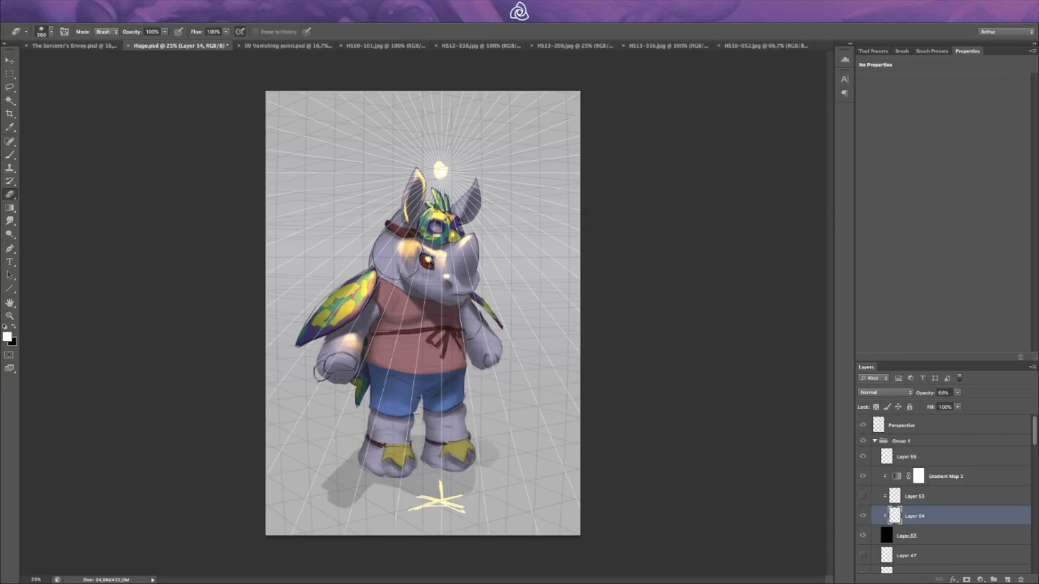
pyautogui.press('b')
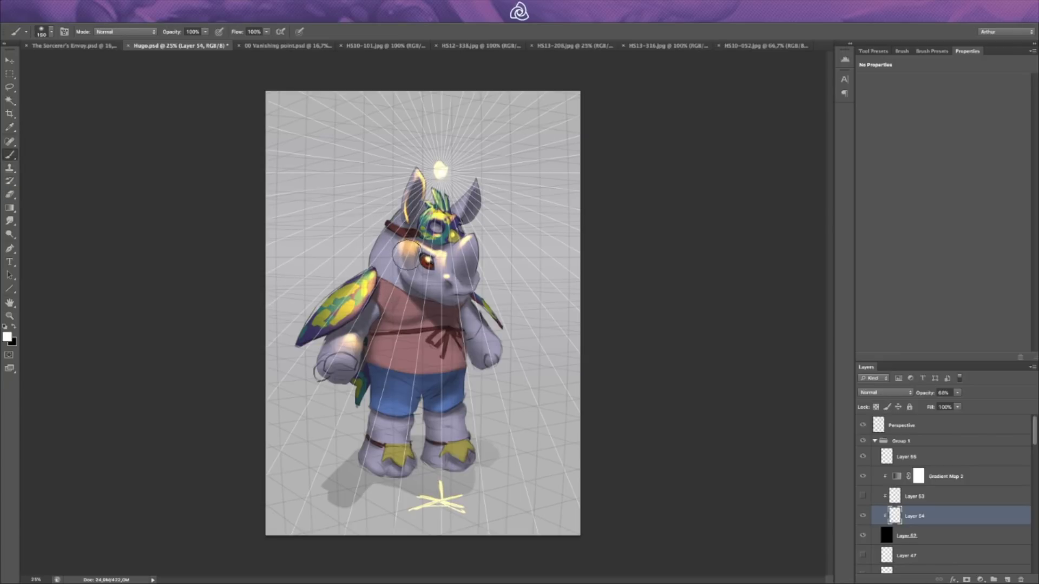
pyautogui.press('[')
pyautogui.press('[')
pyautogui.press(']')
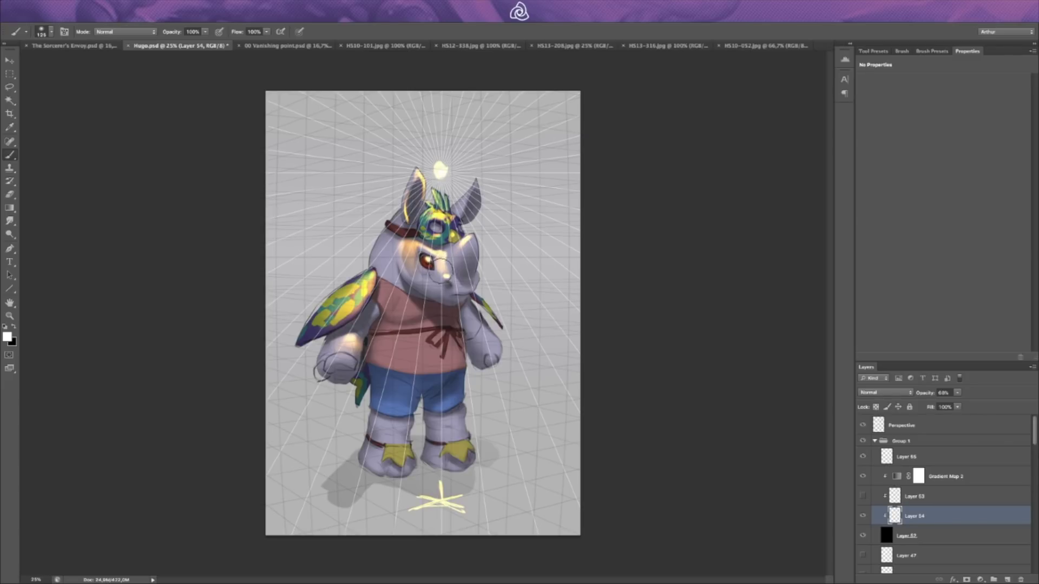
pyautogui.press('e')
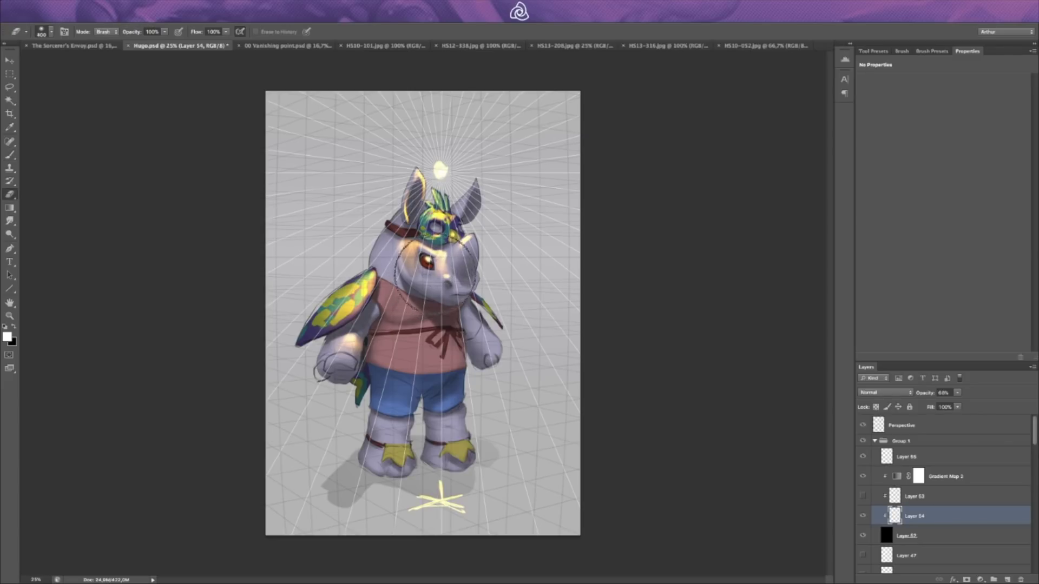
# Step: Paint warm light across the upper chest of the shirt and down the upper arm to the lit forearm
pyautogui.press('b')
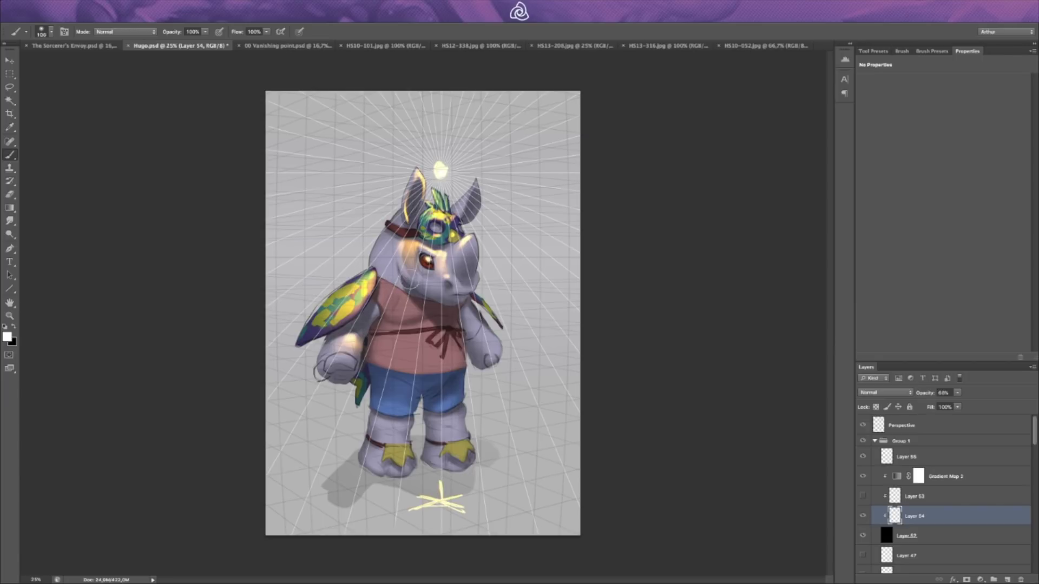
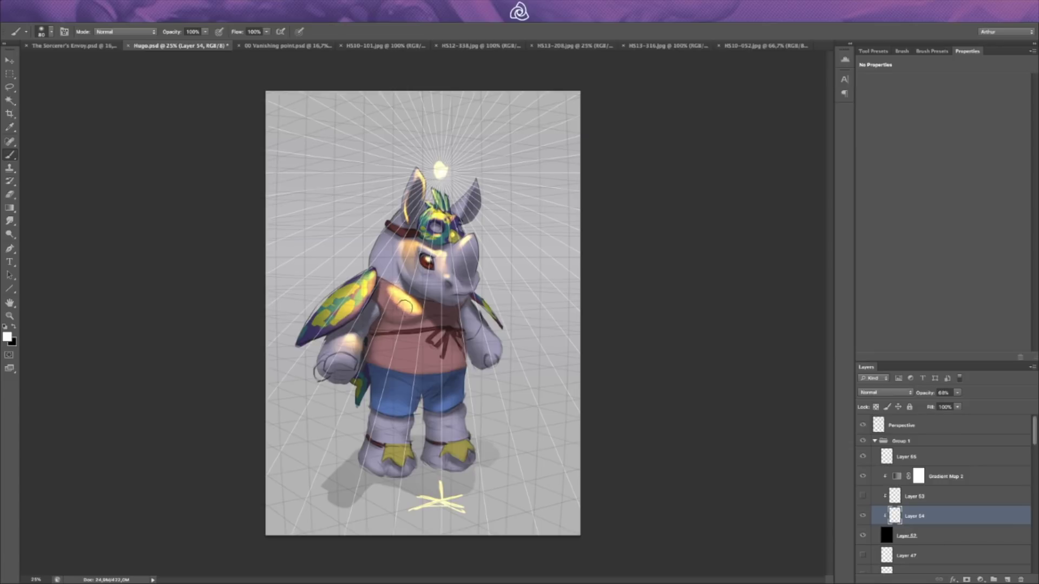
pyautogui.press('[')
pyautogui.press(']')
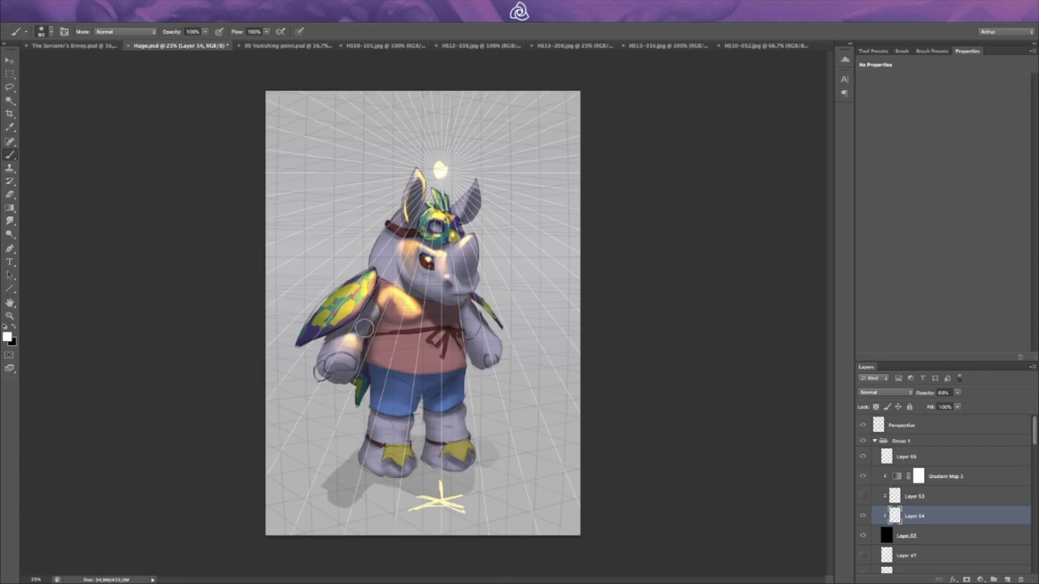
pyautogui.moveTo(376, 305); pyautogui.dragTo(354, 340)
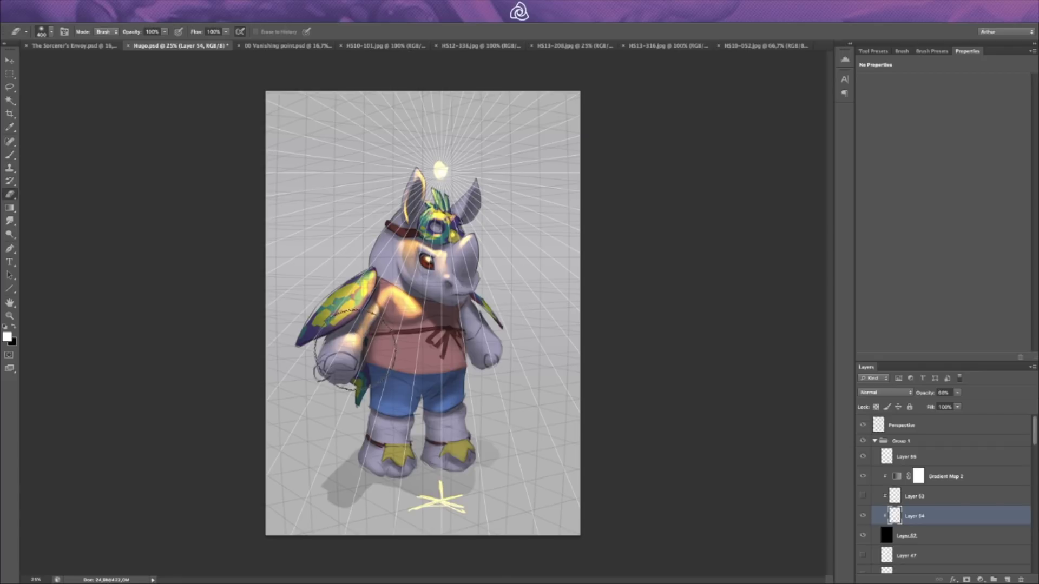
# Step: Paint a warm patch of light on the shirt's belly around the belt and soften its edges with a large eraser
pyautogui.moveTo(415, 334)
pyautogui.mouseDown()
pyautogui.moveTo(385, 327)
pyautogui.moveTo(428, 346)
pyautogui.moveTo(400, 343)
pyautogui.mouseUp()
pyautogui.press('e')
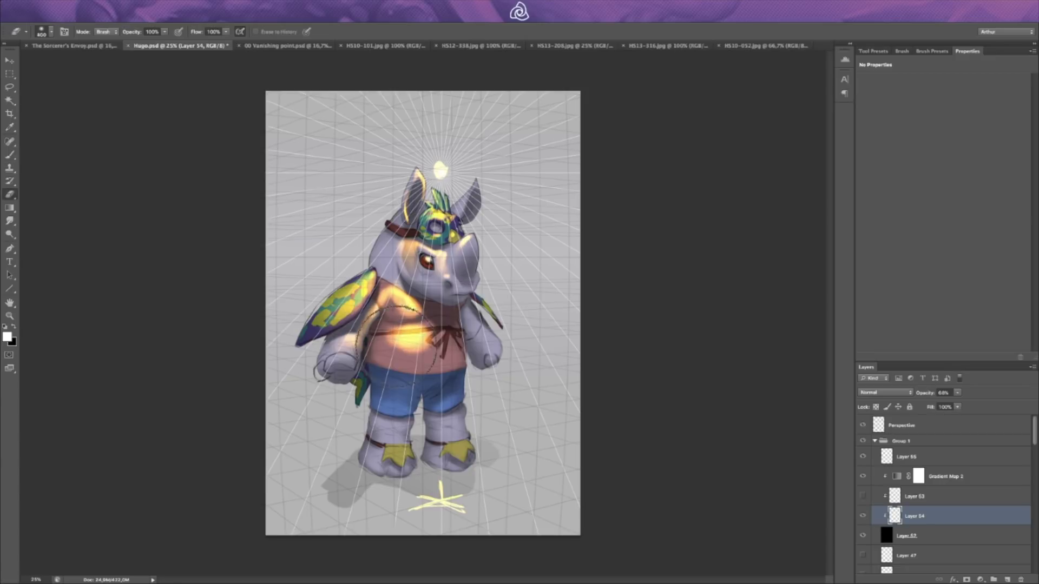
pyautogui.press('b')
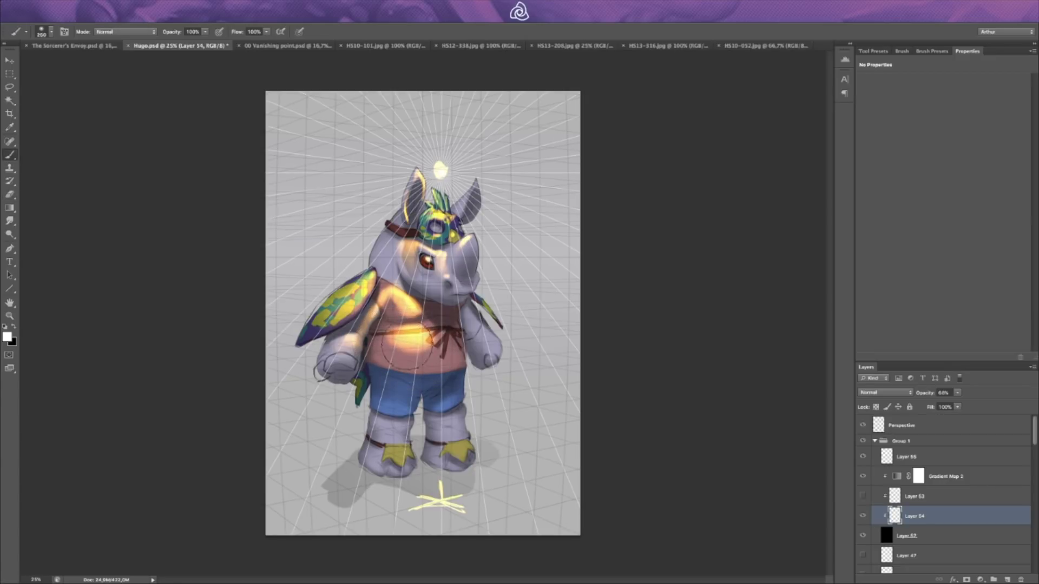
# Step: Even out the warm light on the shirt's belly around the belt, alternating soft brush strokes with a large eraser
pyautogui.press('e')
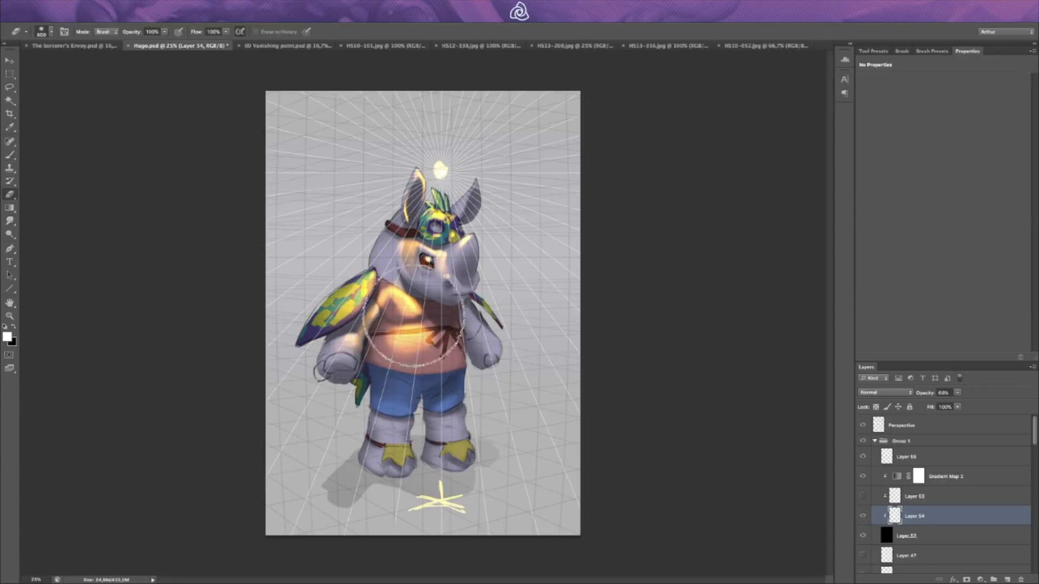
pyautogui.press('b')
pyautogui.press('e')
pyautogui.press('b')
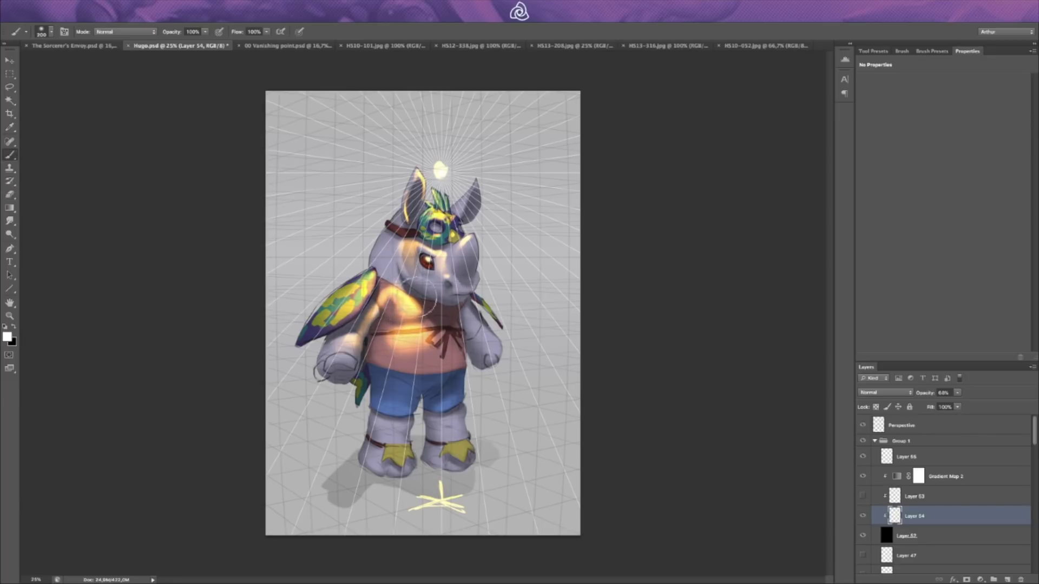
pyautogui.press('e')
pyautogui.press('b')
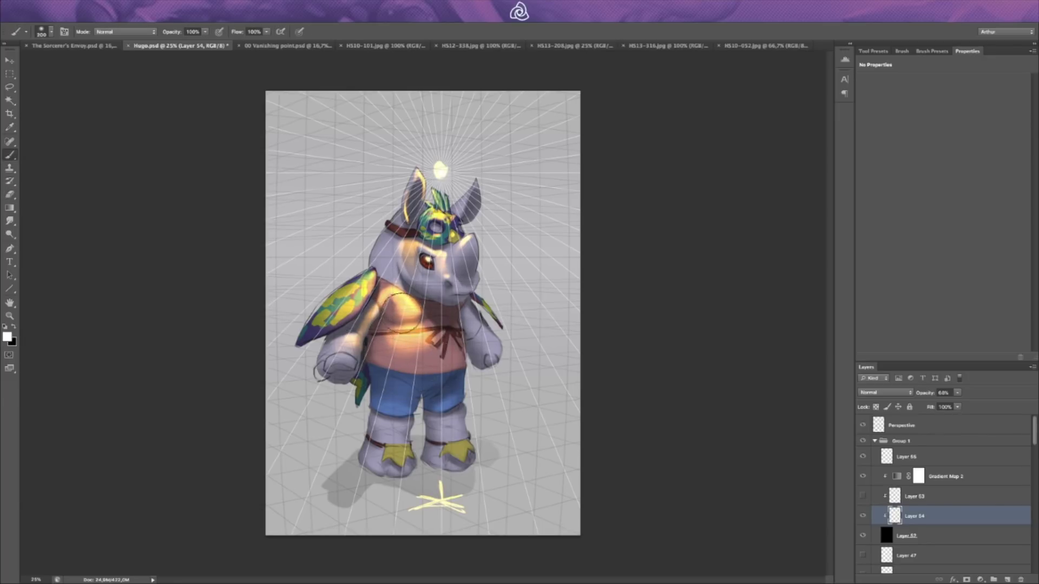
pyautogui.press('e')
pyautogui.press('b')
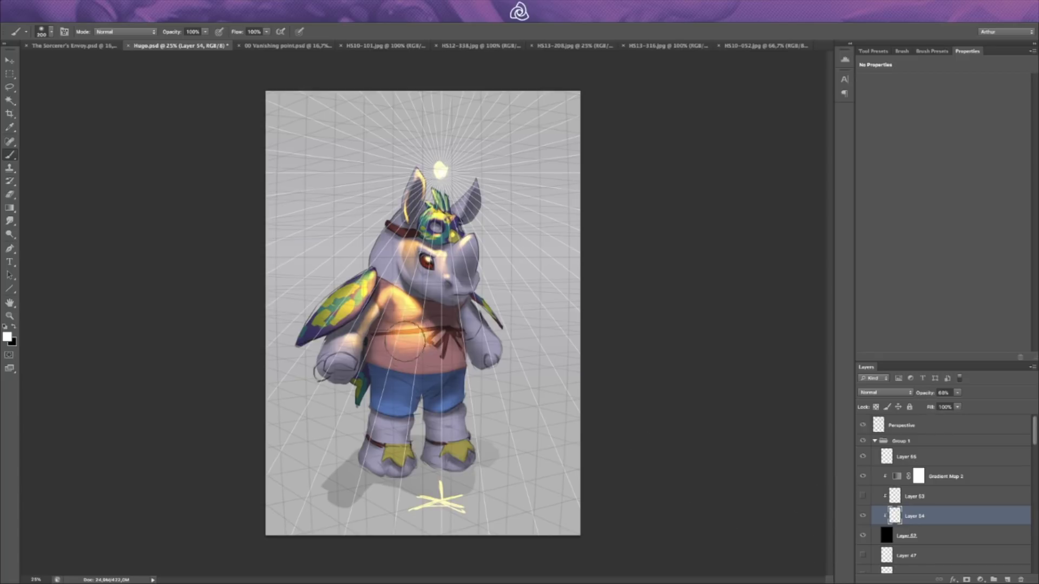
pyautogui.moveTo(400, 352); pyautogui.dragTo(408, 341)
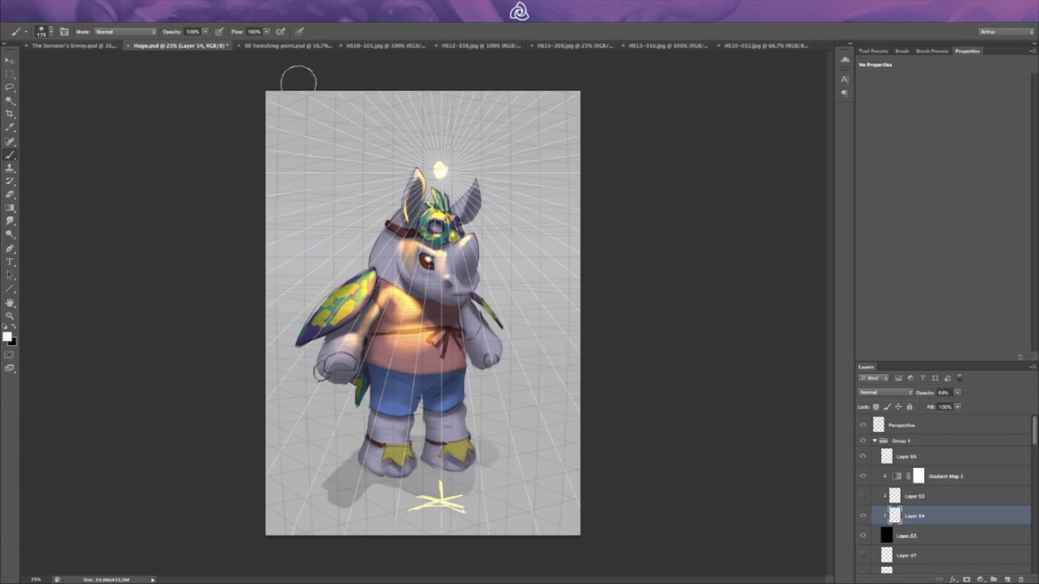
# Step: Paint warm light onto the yellow toe coverings of both feet with a progressively smaller brush
pyautogui.press('e')
pyautogui.press('b')
pyautogui.press('[')
pyautogui.press('[')
pyautogui.press('[')
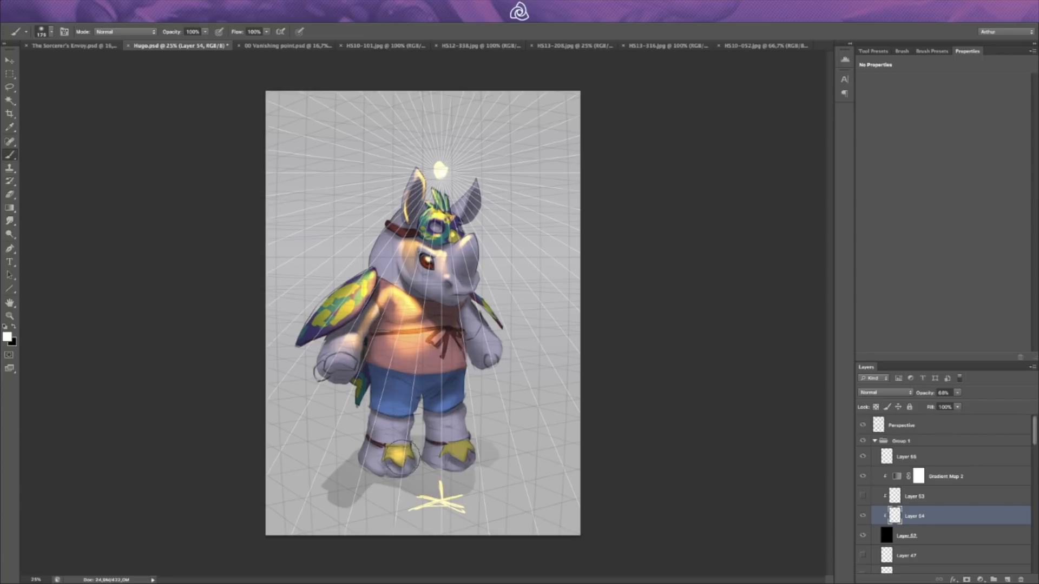
pyautogui.press('[')
pyautogui.press('[')
pyautogui.press('[')
pyautogui.press('[')
pyautogui.press('[')
pyautogui.press('[')
pyautogui.press('[')
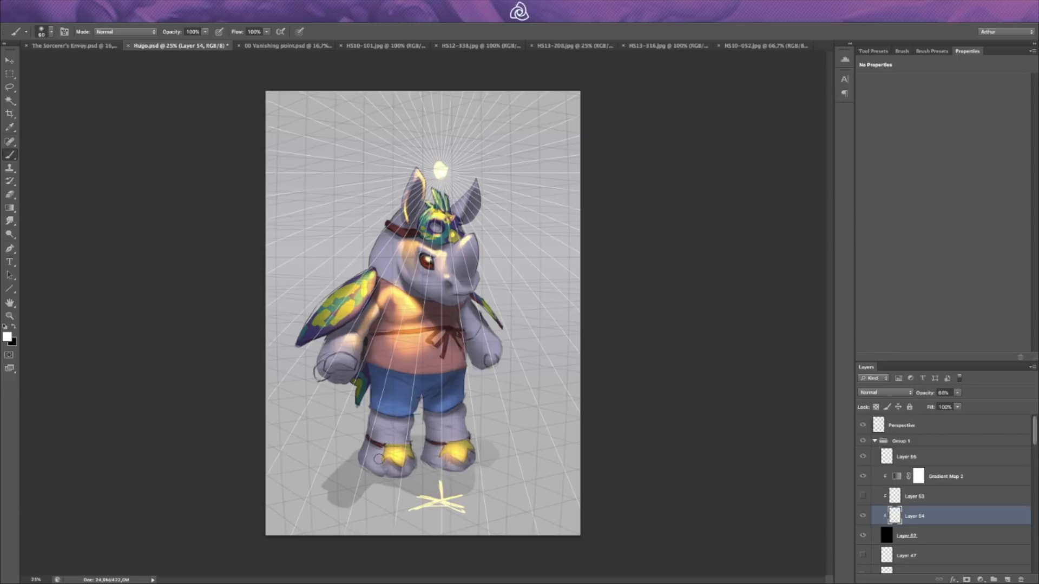
# Step: Paint a pool of warm light on the ground in front of the feet and soften it with a very large eraser
pyautogui.press('[')
pyautogui.press('[')
pyautogui.press('[')
pyautogui.press('[')
pyautogui.moveTo(436, 491)
pyautogui.mouseDown()
pyautogui.moveTo(403, 490)
pyautogui.moveTo(459, 481)
pyautogui.moveTo(401, 486)
pyautogui.moveTo(471, 480)
pyautogui.moveTo(413, 490)
pyautogui.moveTo(444, 486)
pyautogui.moveTo(434, 505)
pyautogui.moveTo(448, 494)
pyautogui.moveTo(479, 497)
pyautogui.moveTo(355, 519)
pyautogui.moveTo(399, 508)
pyautogui.moveTo(462, 522)
pyautogui.moveTo(424, 514)
pyautogui.mouseUp()
pyautogui.press(']')
pyautogui.press(']')
pyautogui.press(']')
pyautogui.press(']')
pyautogui.press(']')
pyautogui.press(']')
pyautogui.press(']')
pyautogui.press(']')
pyautogui.press(']')
pyautogui.press(']')
pyautogui.press(']')
pyautogui.press(']')
pyautogui.press(']')
pyautogui.press(']')
pyautogui.press('e')
pyautogui.press(']')
pyautogui.press(']')
pyautogui.press(']')
pyautogui.press(']')
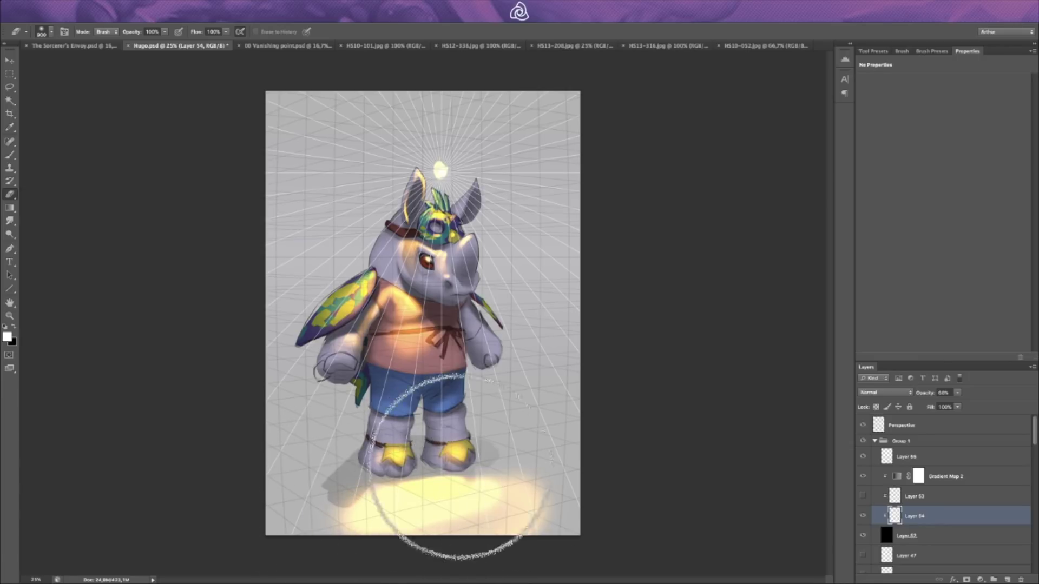
# Step: Erase the warm light along the shirt's belt with a small eraser to separate the belt from the belly
pyautogui.press('b')
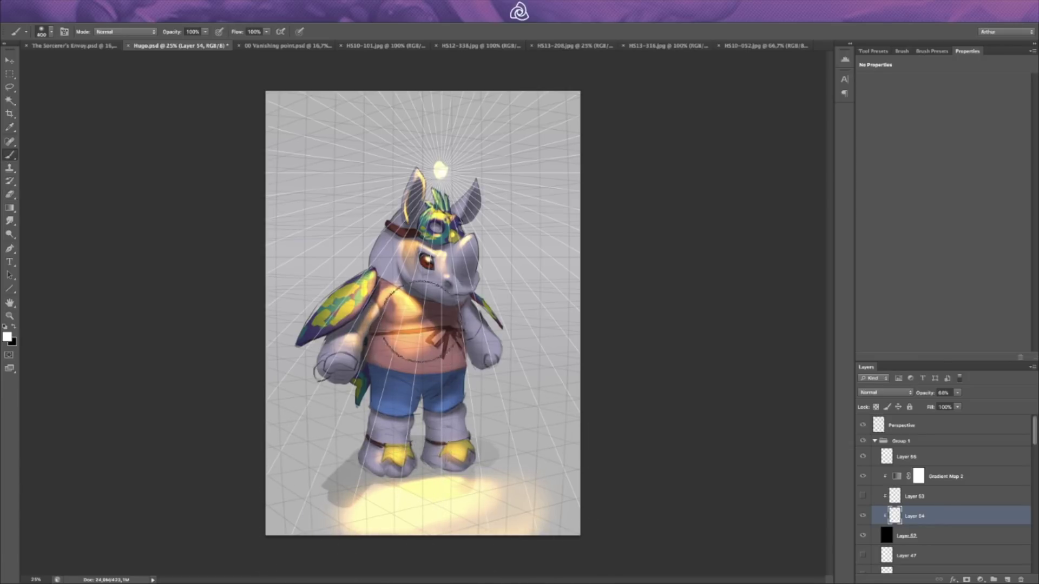
pyautogui.press('e')
pyautogui.press('[')
pyautogui.press('[')
pyautogui.press('[')
pyautogui.press('[')
pyautogui.press('[')
pyautogui.press('[')
pyautogui.press('[')
pyautogui.press('[')
pyautogui.press('[')
pyautogui.press('[')
pyautogui.press('[')
pyautogui.press('[')
pyautogui.press('[')
pyautogui.press('[')
pyautogui.press('[')
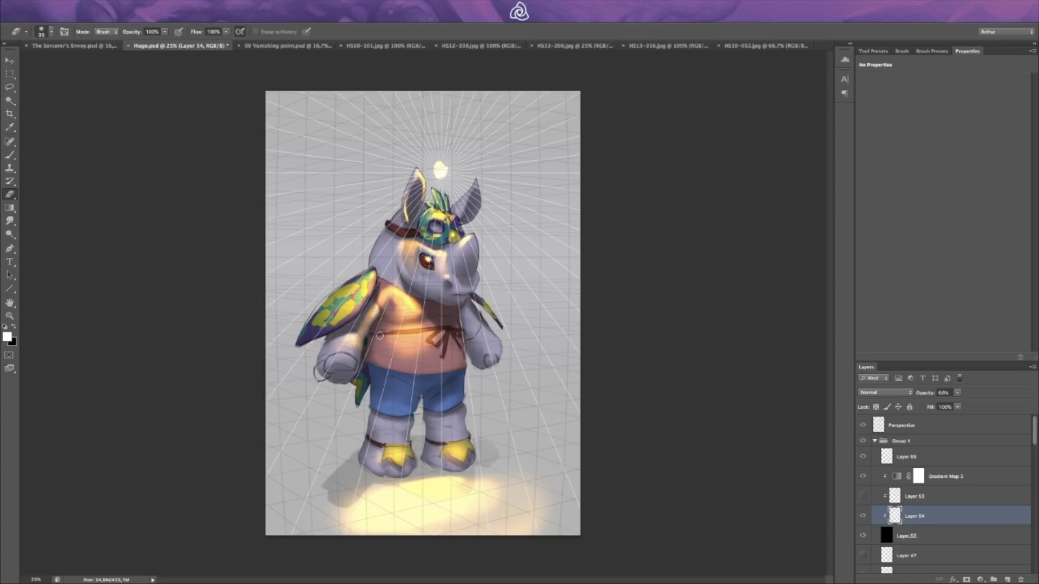
pyautogui.moveTo(385, 335); pyautogui.dragTo(432, 332)
# Step: Refine the warm light along the wing-side forearm with a small brush, cleaning its edge against the shirt with the eraser
pyautogui.press('b')
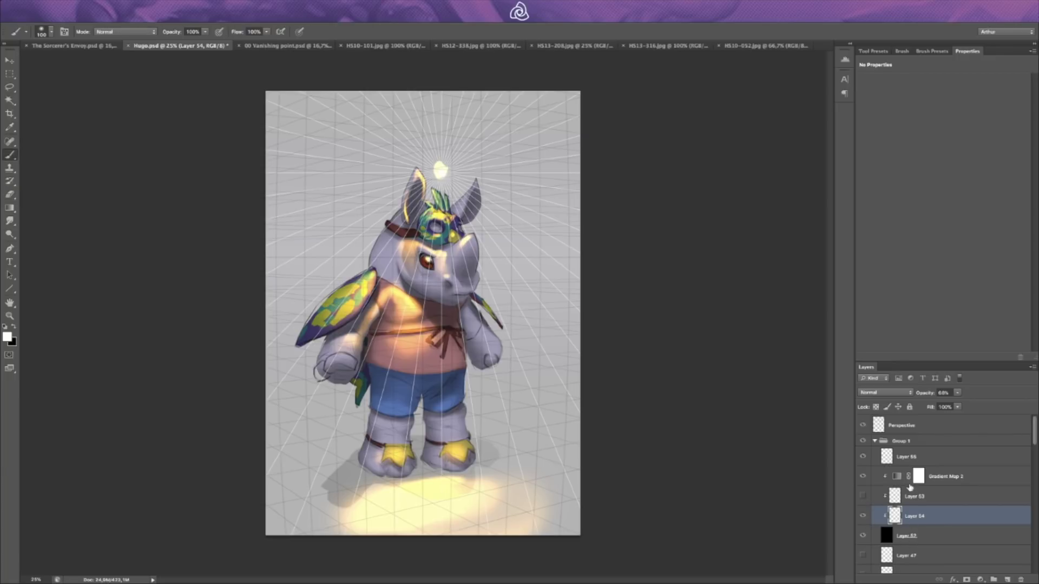
pyautogui.press('e')
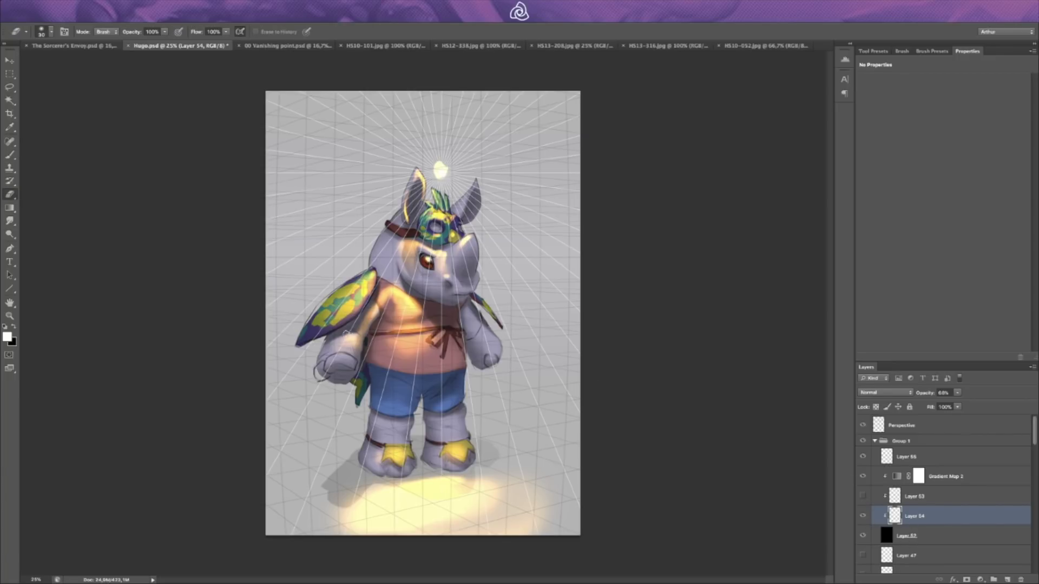
pyautogui.press('b')
pyautogui.press('e')
pyautogui.press('b')
pyautogui.press('[')
pyautogui.press('[')
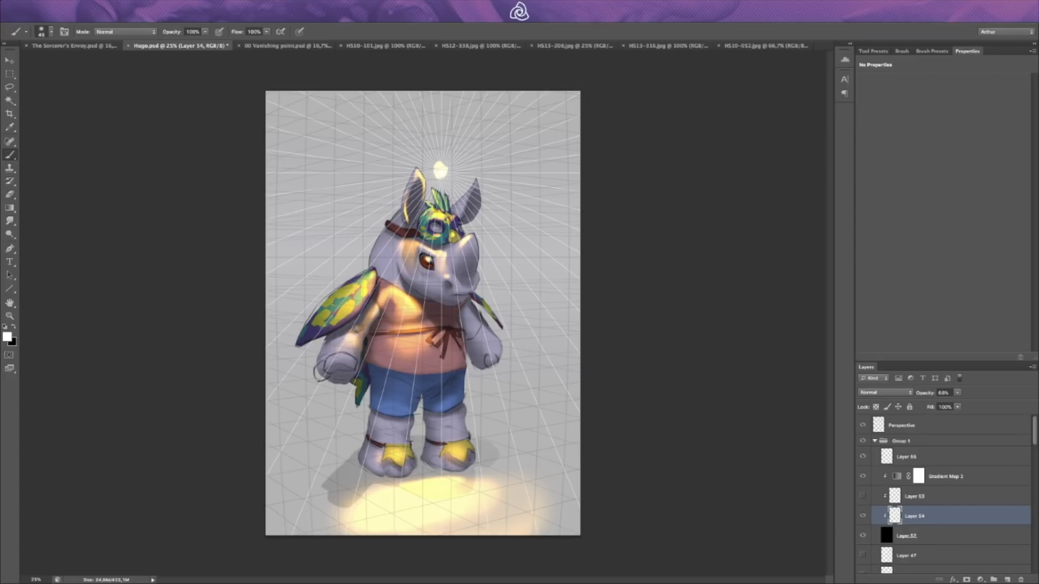
pyautogui.press('r')
pyautogui.press('b')
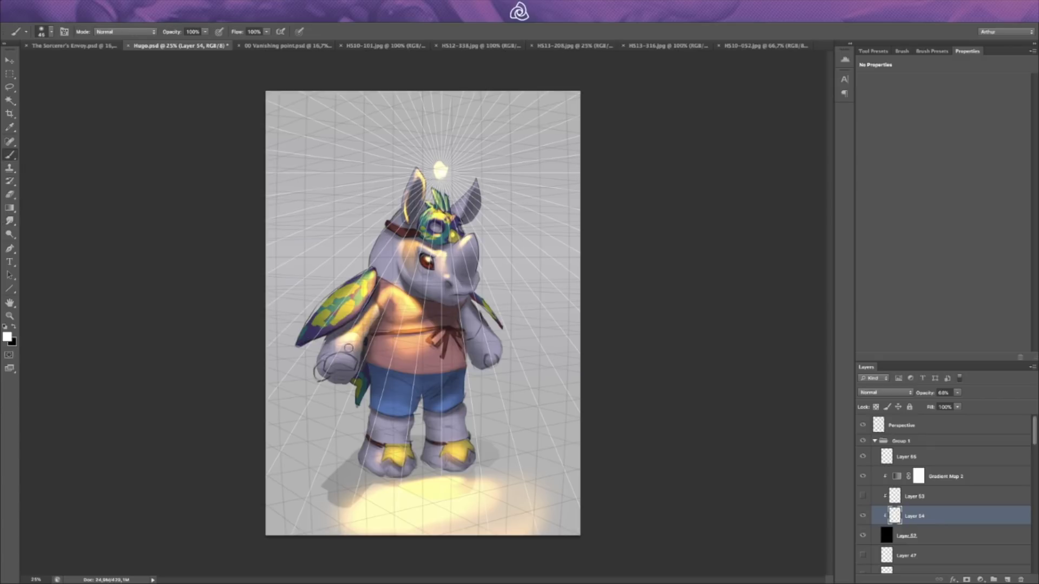
pyautogui.press('e')
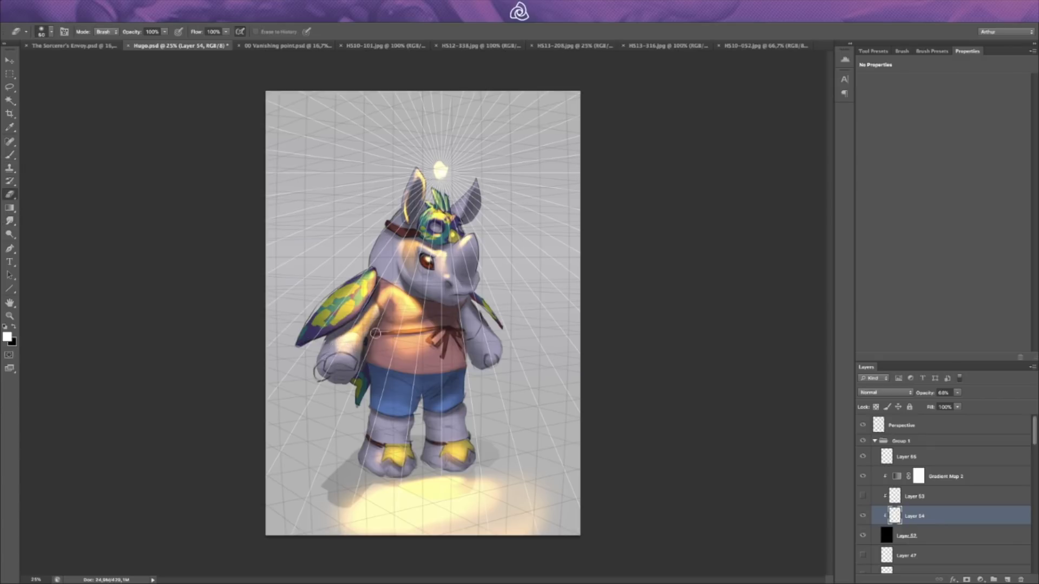
pyautogui.press('b')
pyautogui.press(']')
pyautogui.press(']')
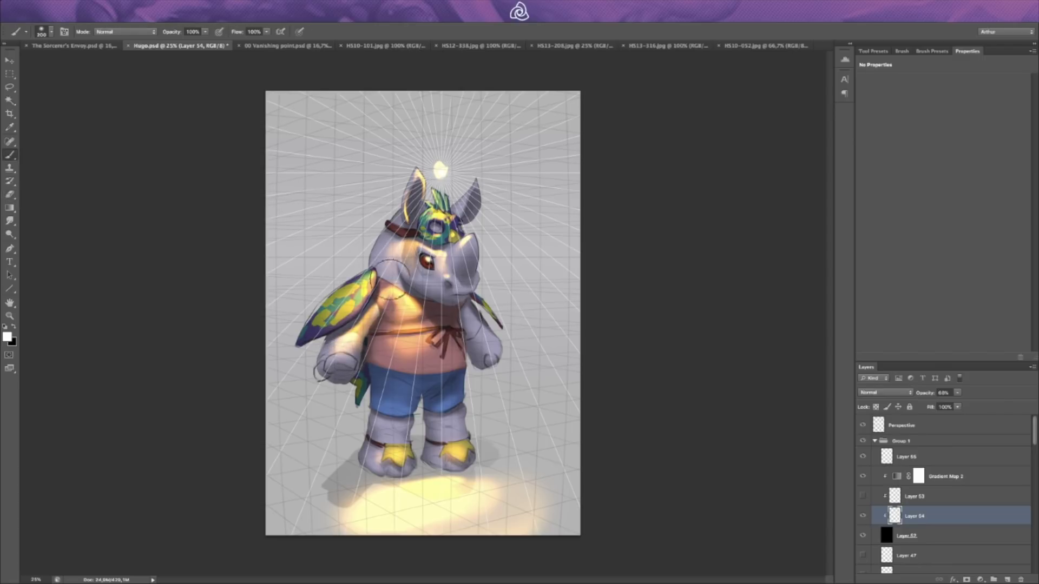
pyautogui.press('[')
pyautogui.press('[')
# Step: Hide the perspective grid and light-ray guides to check the lighting, and show both guides again
pyautogui.moveTo(862, 425); pyautogui.dragTo(867, 464)
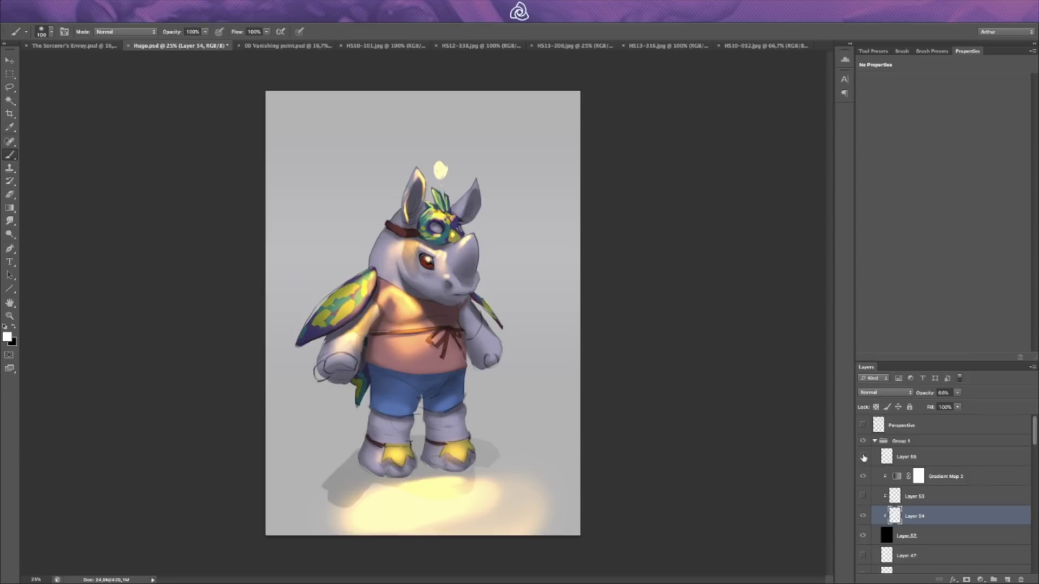
pyautogui.click(863, 457)
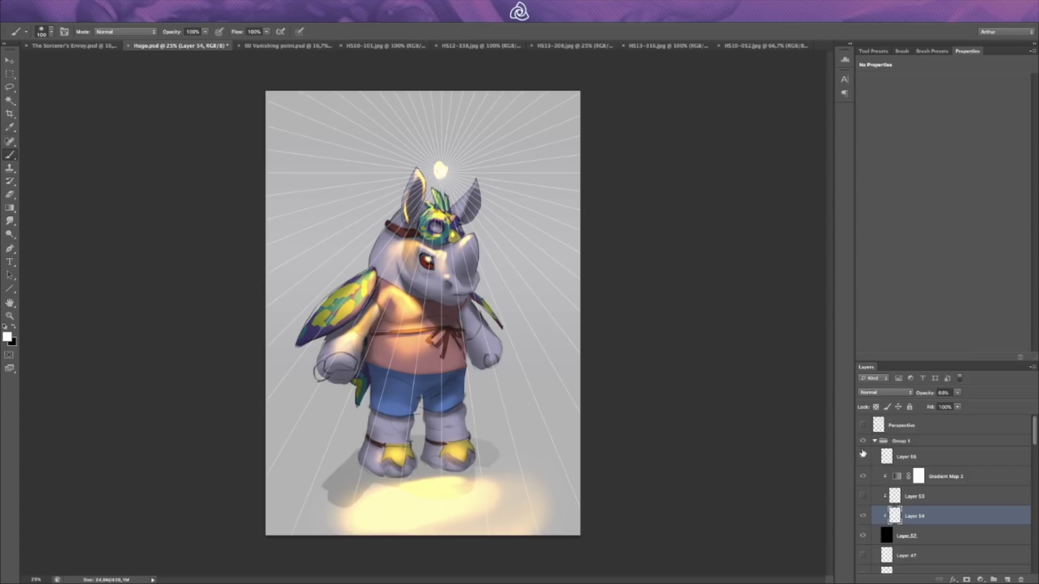
pyautogui.click(863, 426)
pyautogui.click(869, 459)
pyautogui.click(867, 459)
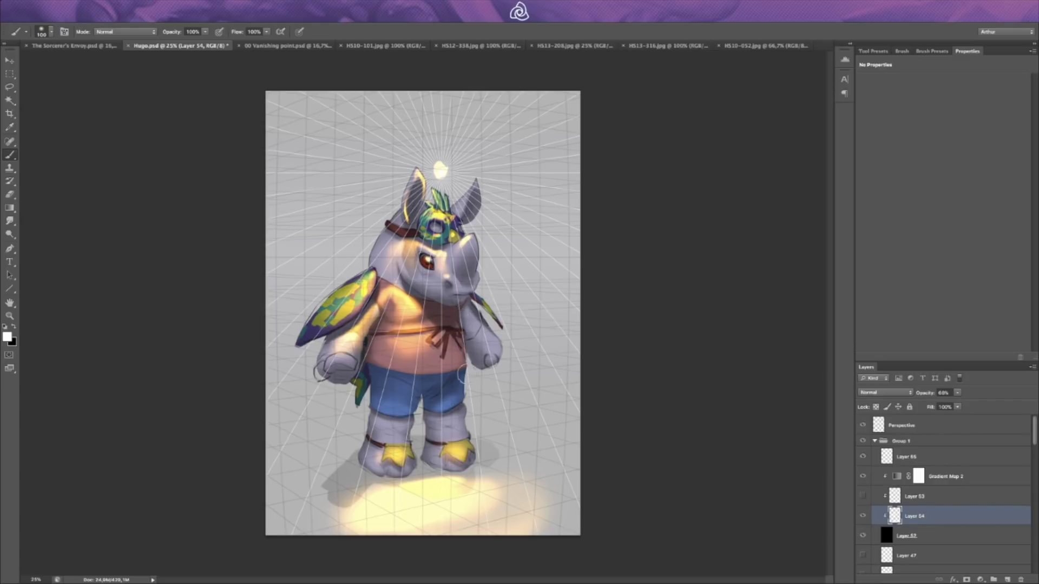
# Step: Extend the warm light across the shirt below the belt and trim it around the belt's knot
pyautogui.press('e')
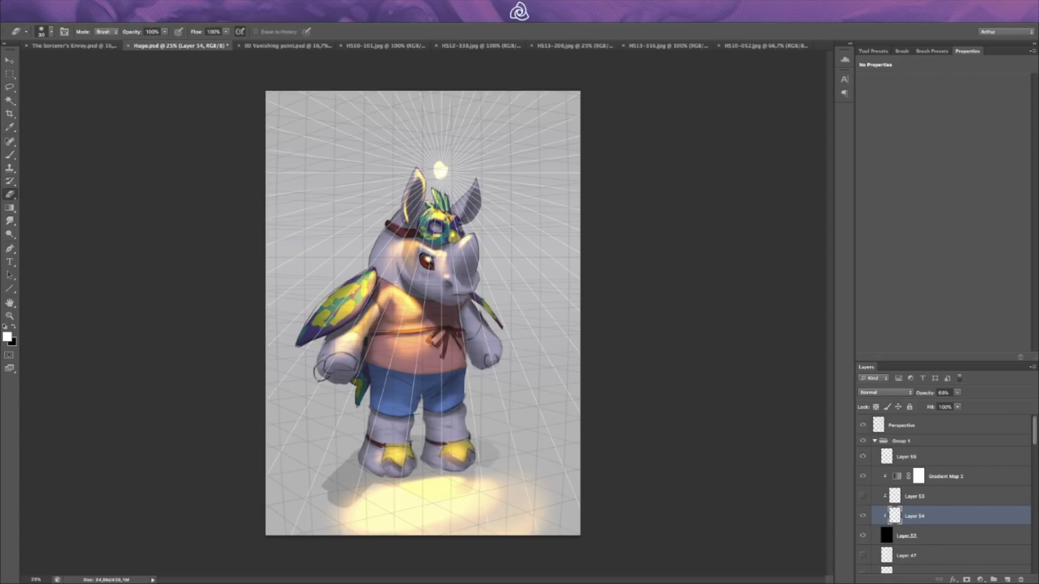
pyautogui.press('b')
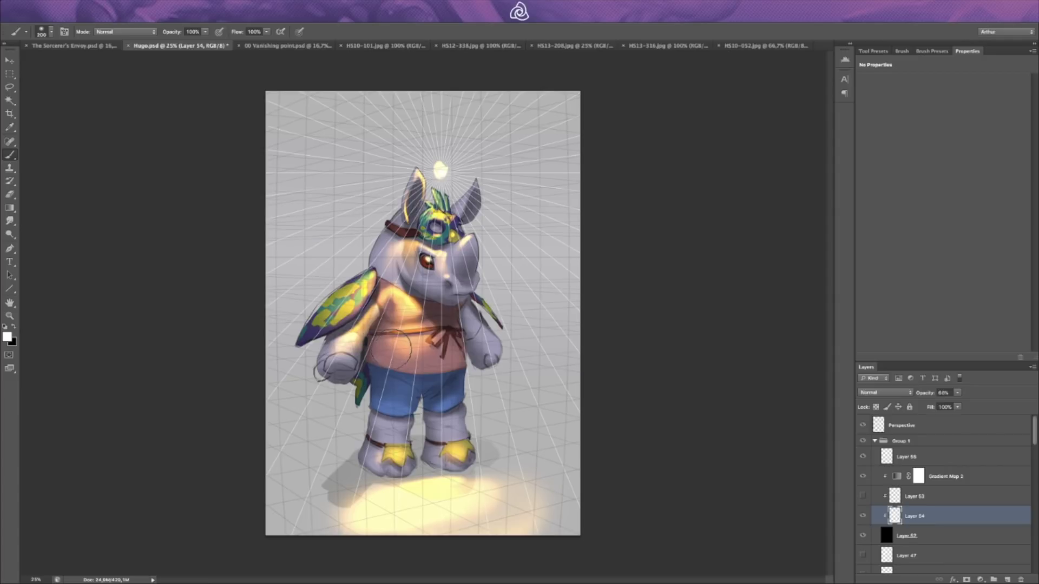
pyautogui.press('e')
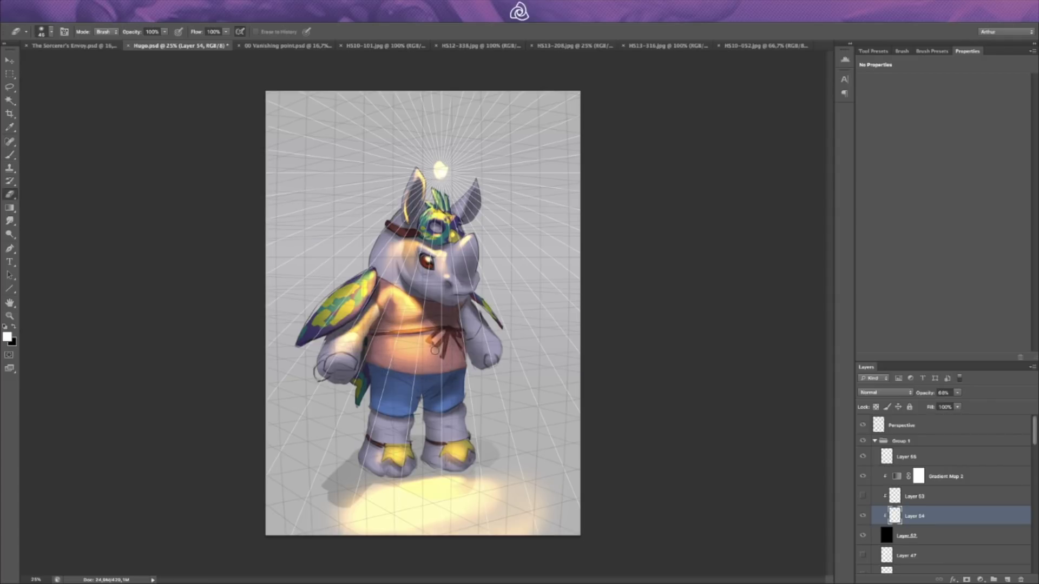
pyautogui.press('b')
# Step: Examine the lighting in reference paintings HS13-208 and HS12-338, and study the creature's head and berries up close in HS10-101
pyautogui.click(549, 46)
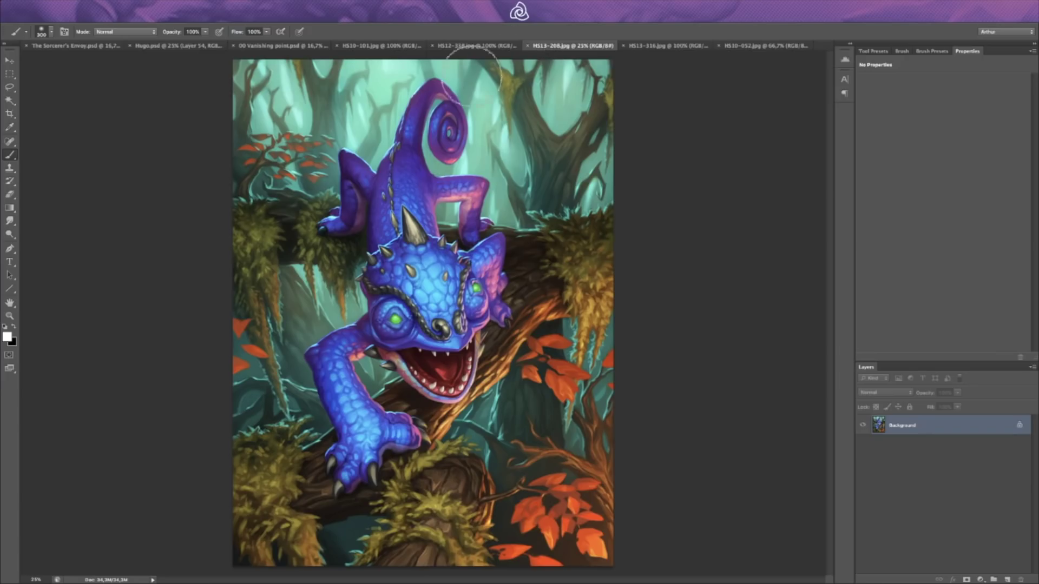
pyautogui.click(476, 46)
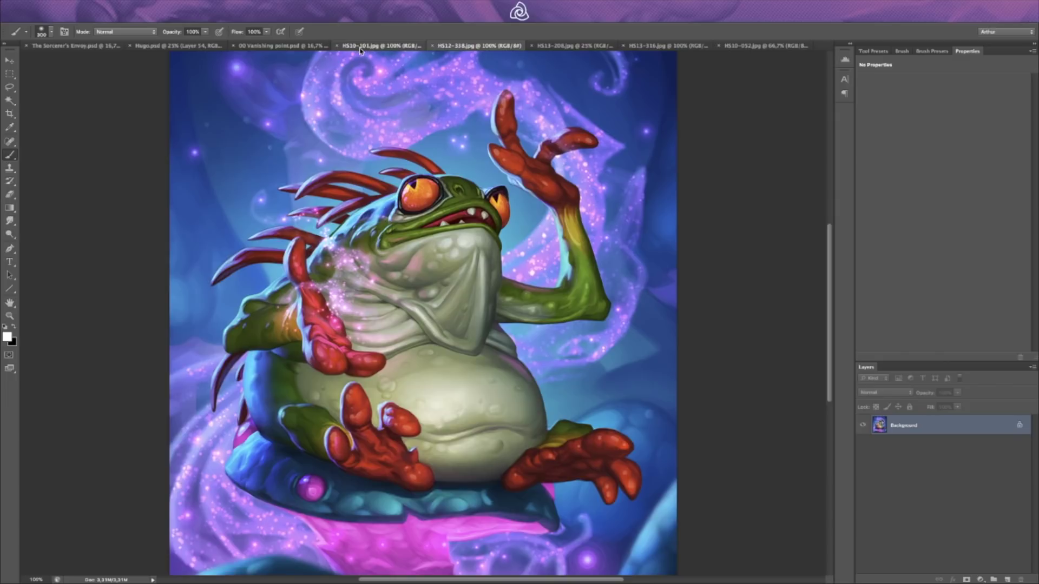
pyautogui.click(360, 46)
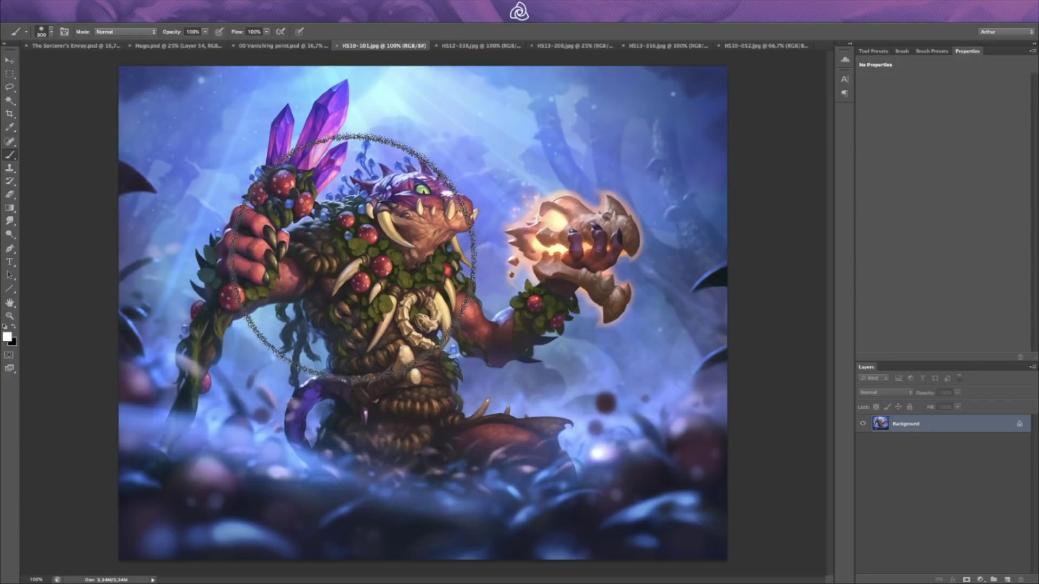
pyautogui.press('[')
pyautogui.press('[')
pyautogui.press('[')
pyautogui.press('[')
pyautogui.press('[')
pyautogui.press('[')
pyautogui.press('[')
pyautogui.press('[')
pyautogui.press('[')
pyautogui.press('[')
pyautogui.press('[')
pyautogui.press('[')
pyautogui.press('[')
pyautogui.press('[')
pyautogui.press('[')
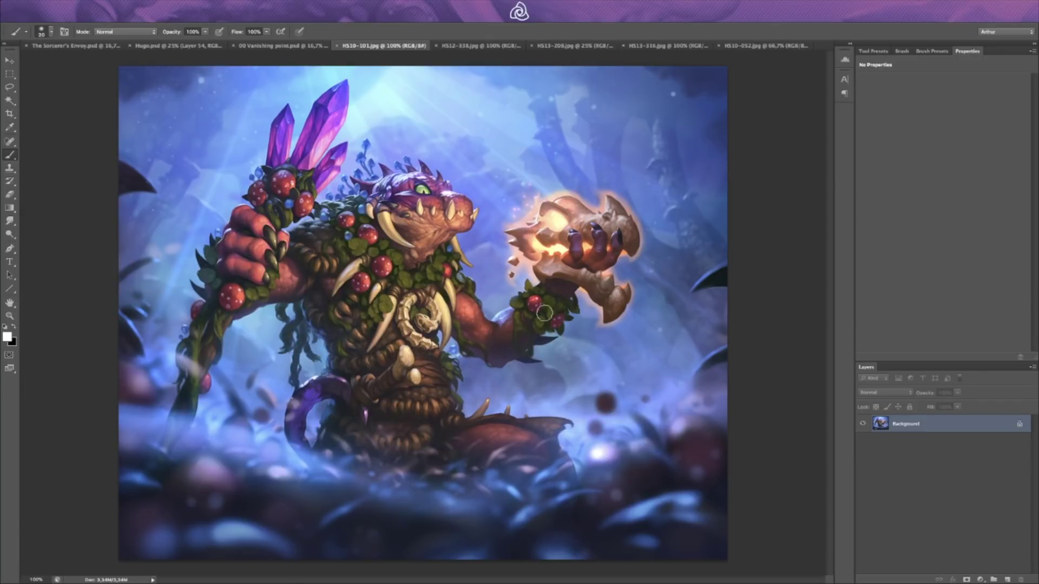
pyautogui.scroll(2, 396, 278)
pyautogui.moveTo(396, 278); pyautogui.dragTo(418, 322)
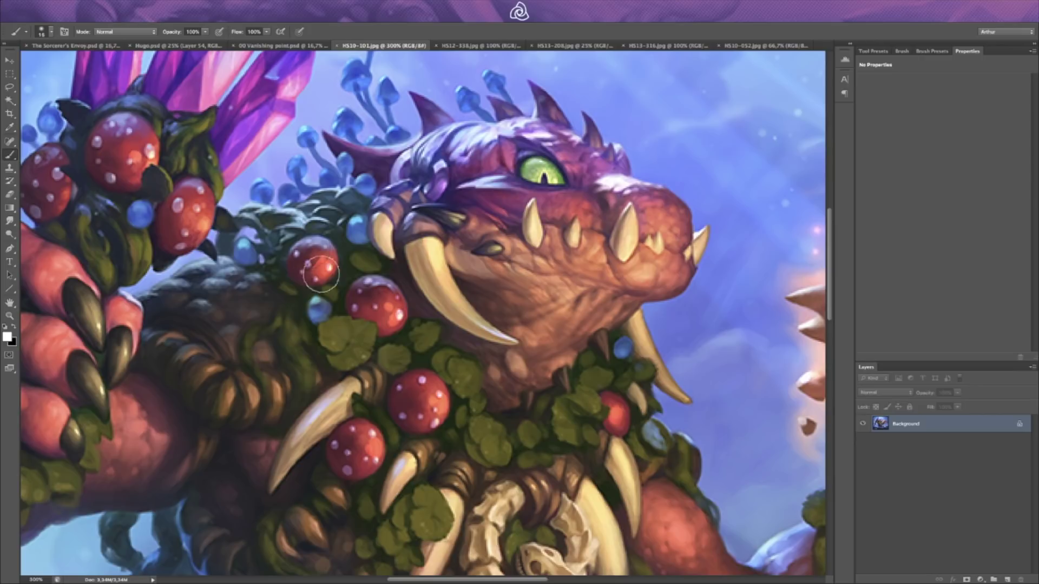
# Step: Examine the reptilian creature's head, mushrooms and crystals in HS10-101.jpg, alternating between close-ups and the whole illustration
pyautogui.scroll(5, 430, 328)
pyautogui.scroll(-4, 430, 328)
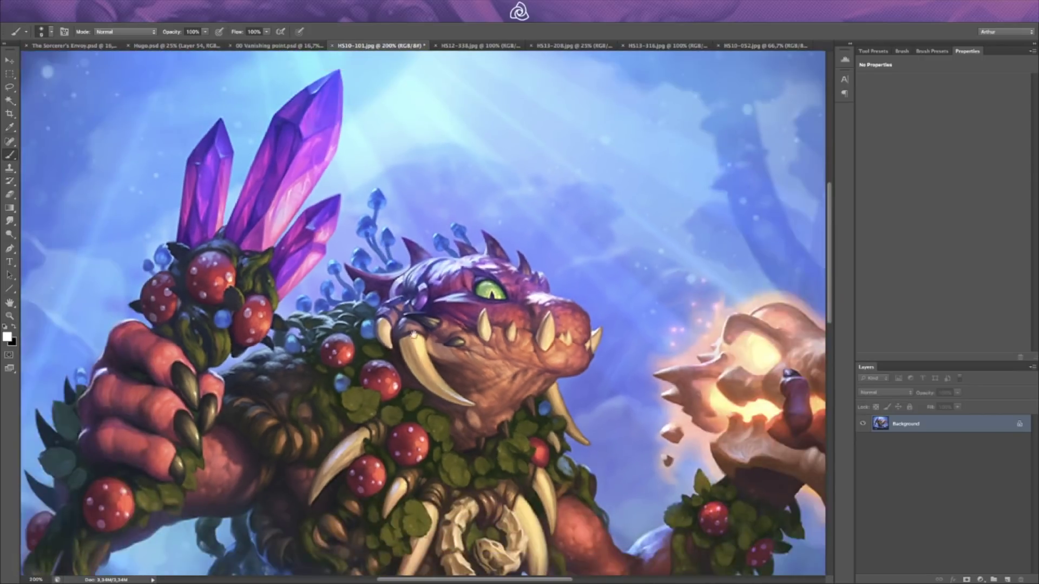
pyautogui.scroll(3, 421, 310)
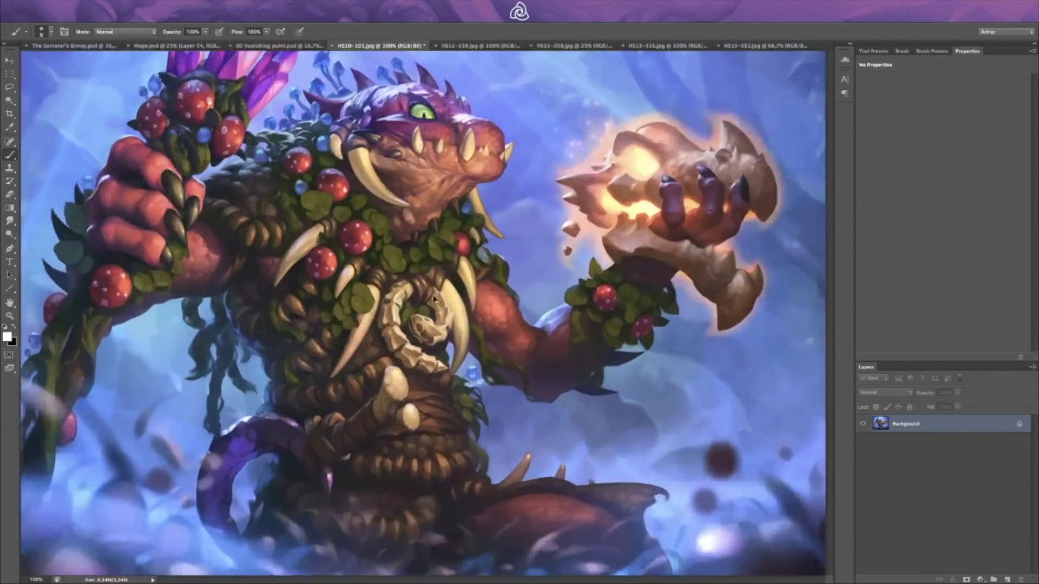
pyautogui.scroll(-3, 378, 293)
pyautogui.scroll(2, 327, 278)
pyautogui.scroll(2, 327, 278)
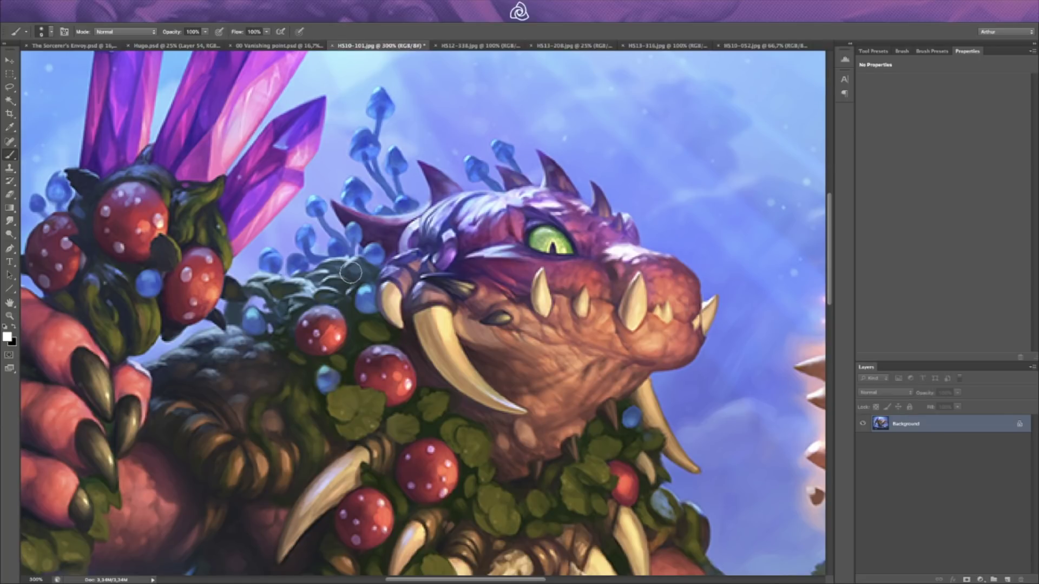
pyautogui.scroll(-5, 350, 273)
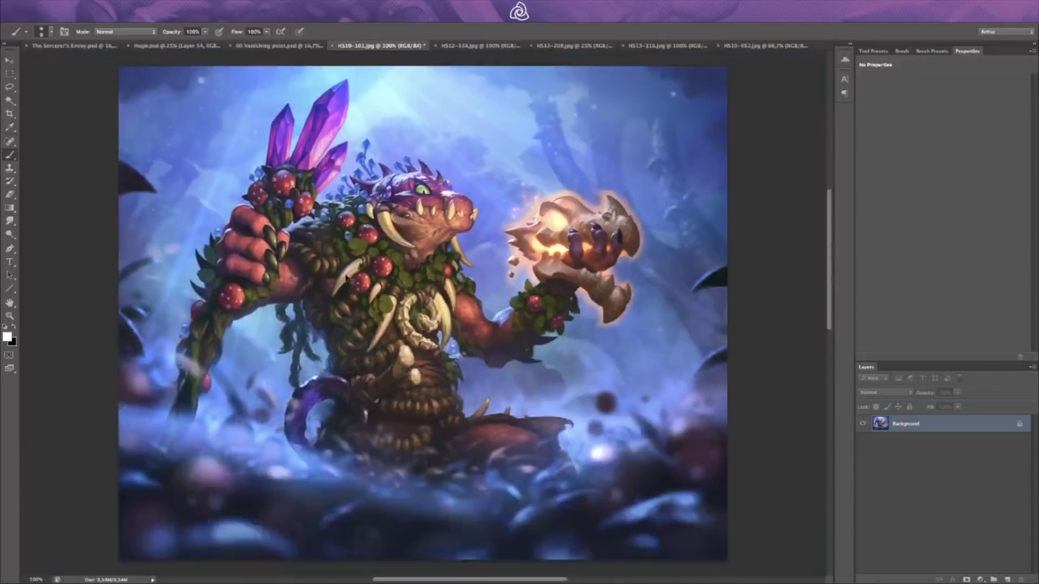
pyautogui.scroll(2, 383, 319)
pyautogui.scroll(1, 382, 317)
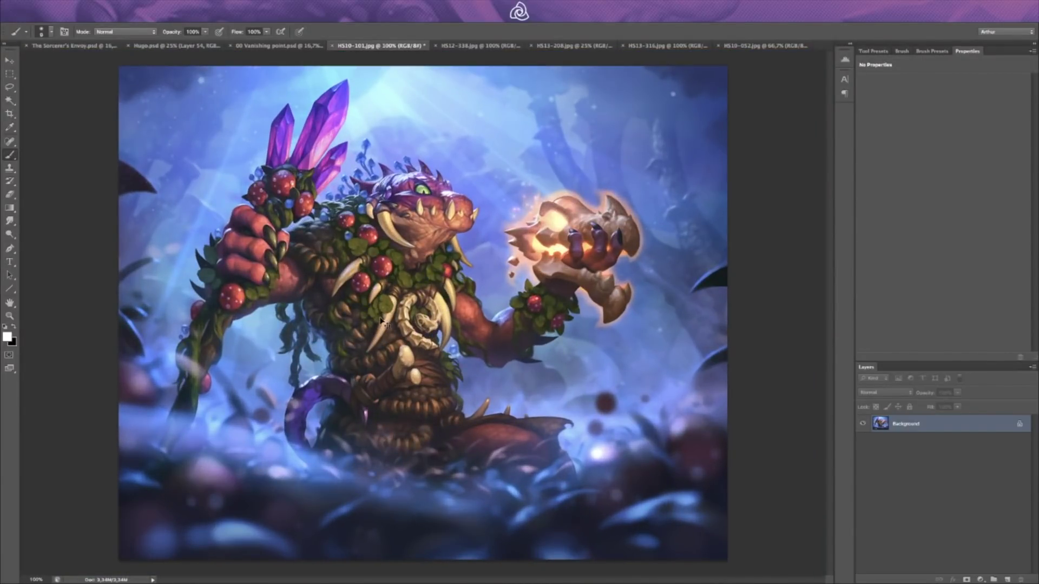
pyautogui.scroll(1, 398, 311)
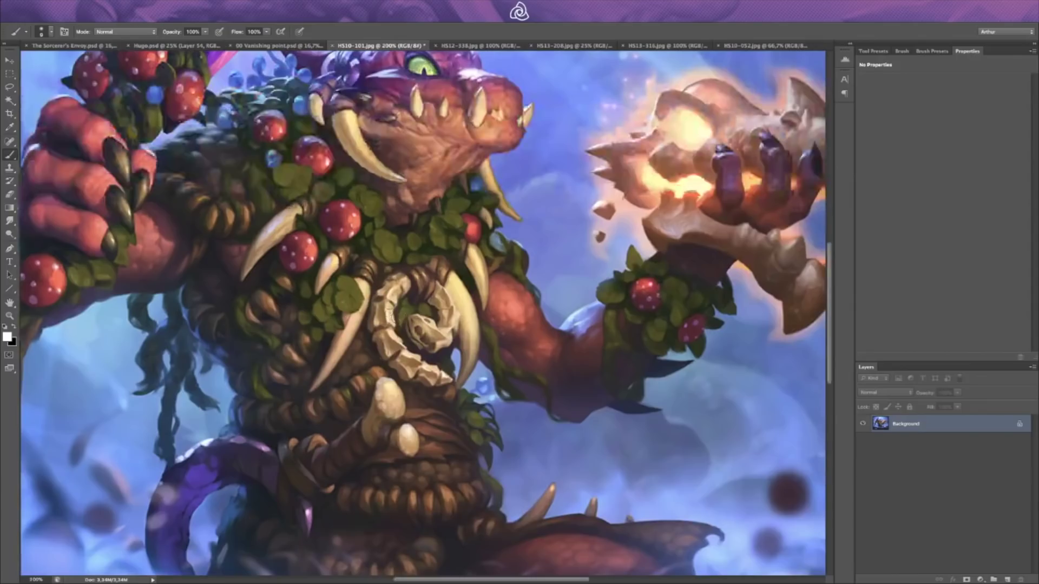
# Step: Inspect the creature's torso, tail and the glowing skull in its hand at 200%, checking the full picture in between
pyautogui.moveTo(358, 363); pyautogui.dragTo(376, 345)
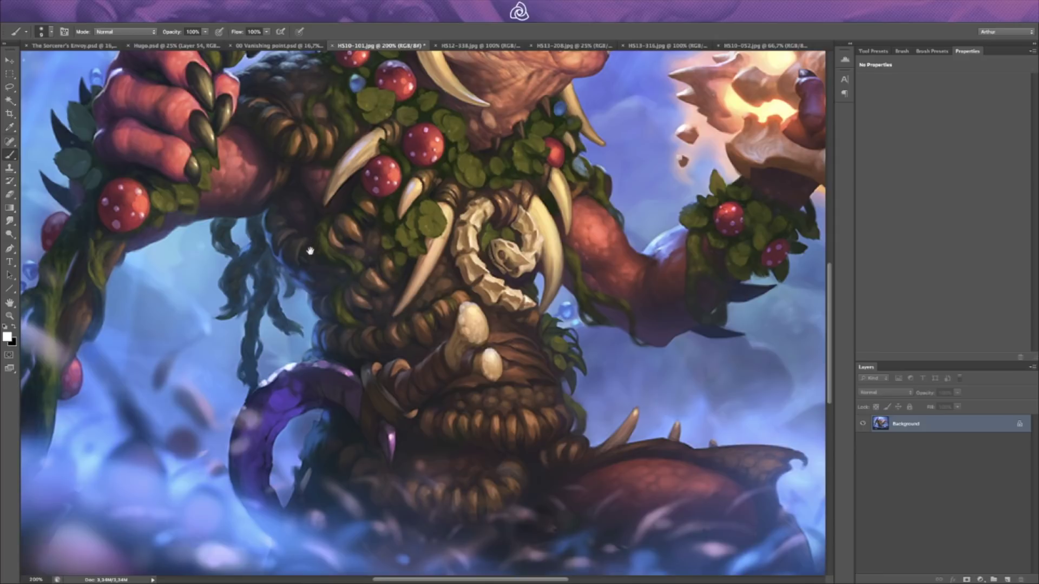
pyautogui.moveTo(314, 219); pyautogui.dragTo(316, 234)
pyautogui.hotkey('ctrl', '-')
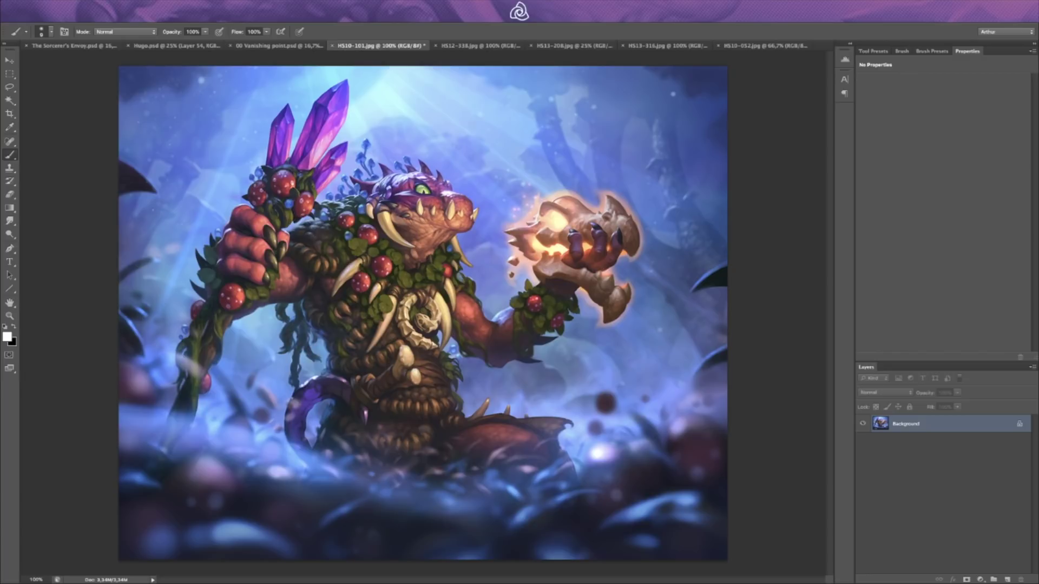
pyautogui.hotkey('ctrl', '+')
pyautogui.moveTo(514, 161); pyautogui.dragTo(403, 246)
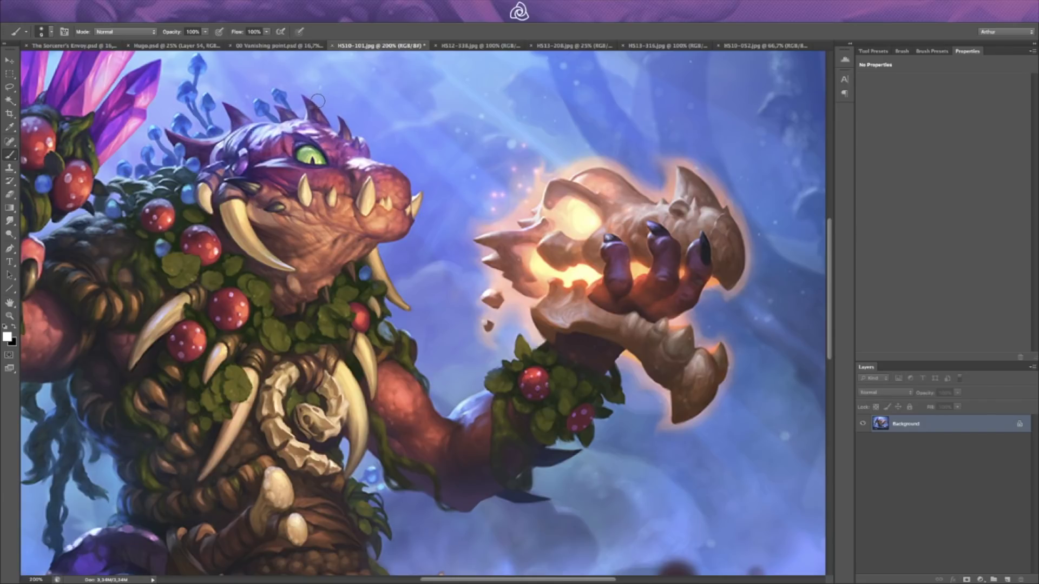
# Step: Glance at the blue chameleon artwork, inspect the wolf warrior's face in HS13-316.jpg at up to 400%, and return to 100%
pyautogui.click(560, 46)
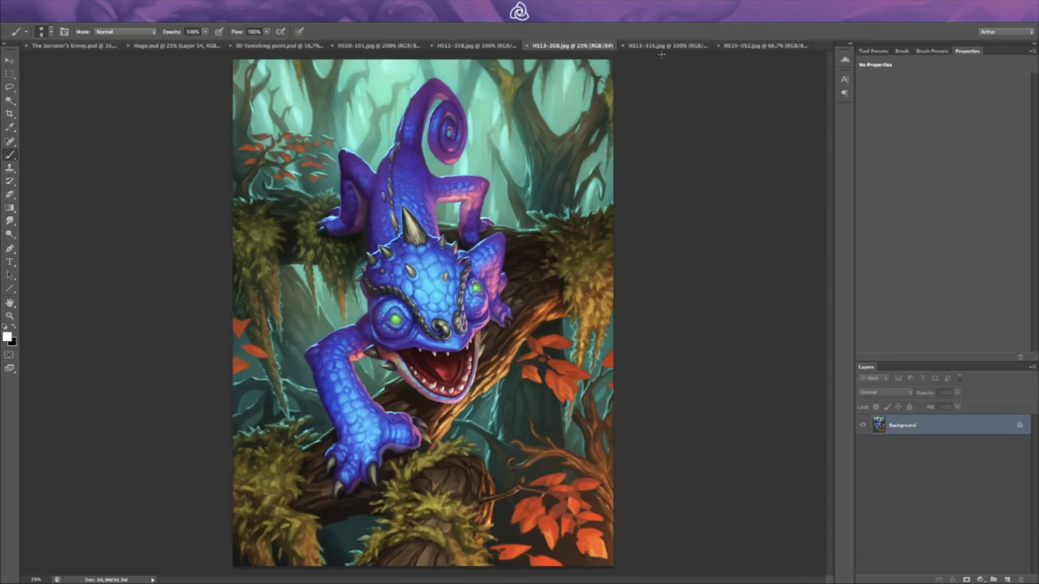
pyautogui.click(661, 47)
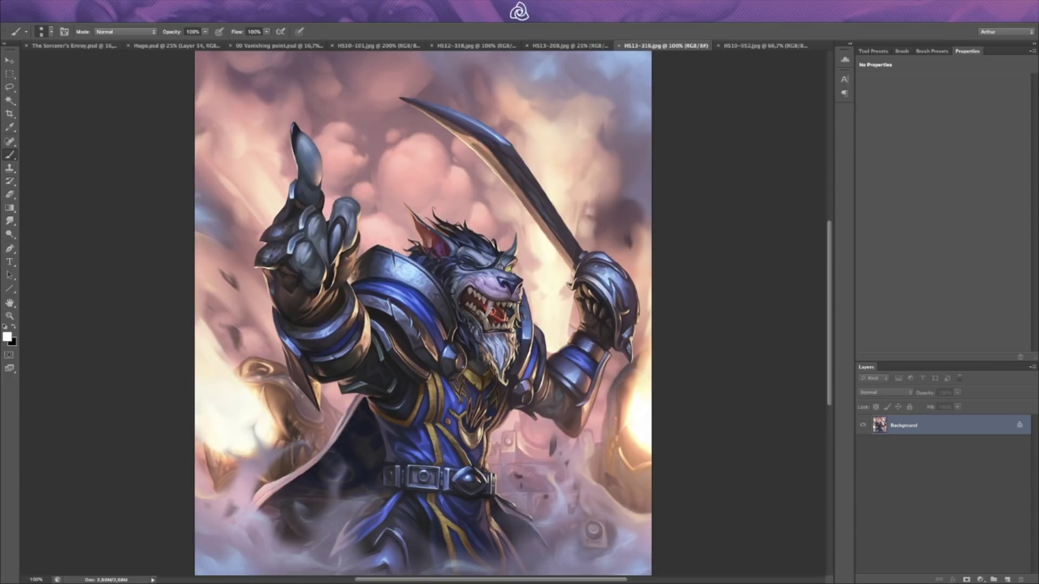
pyautogui.scroll(2, 416, 311)
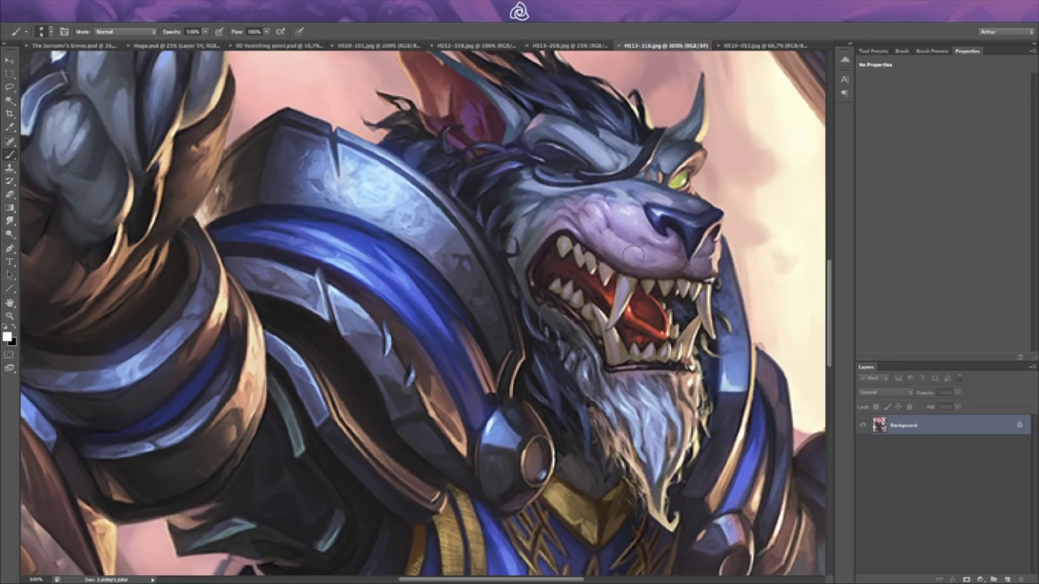
pyautogui.scroll(1, 659, 252)
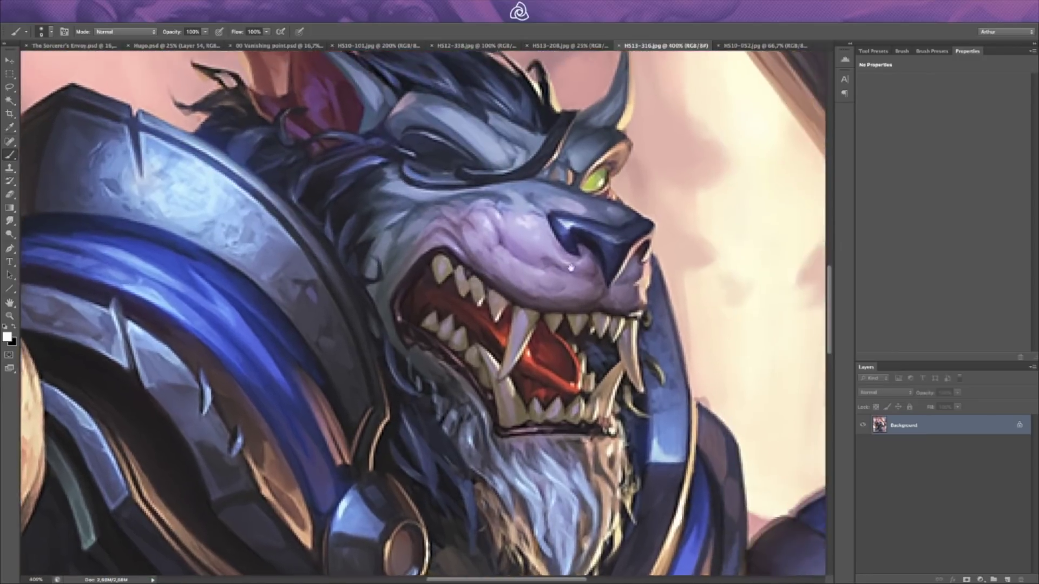
pyautogui.moveTo(570, 266); pyautogui.dragTo(526, 278)
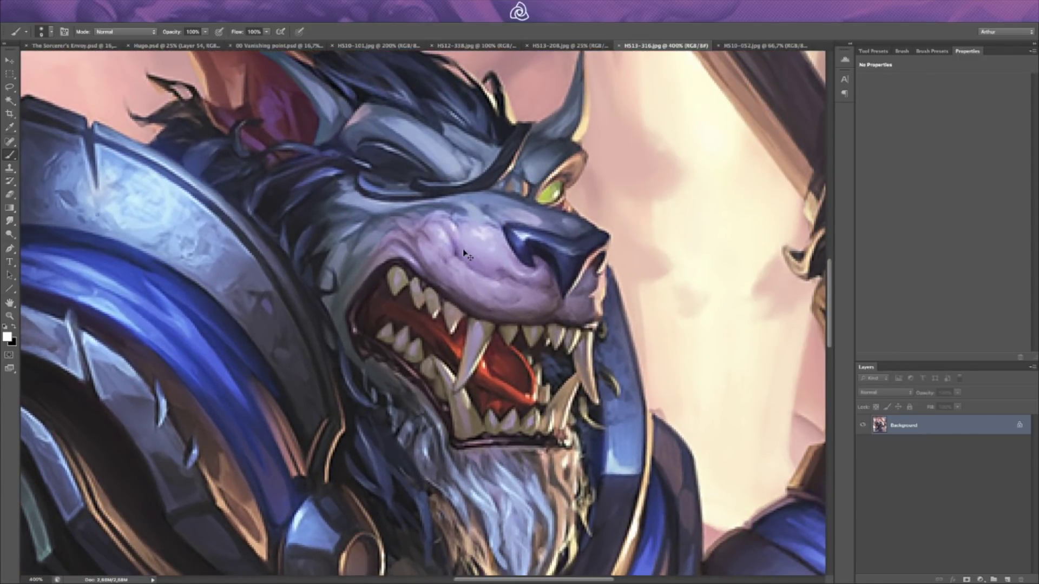
pyautogui.scroll(-1, 453, 254)
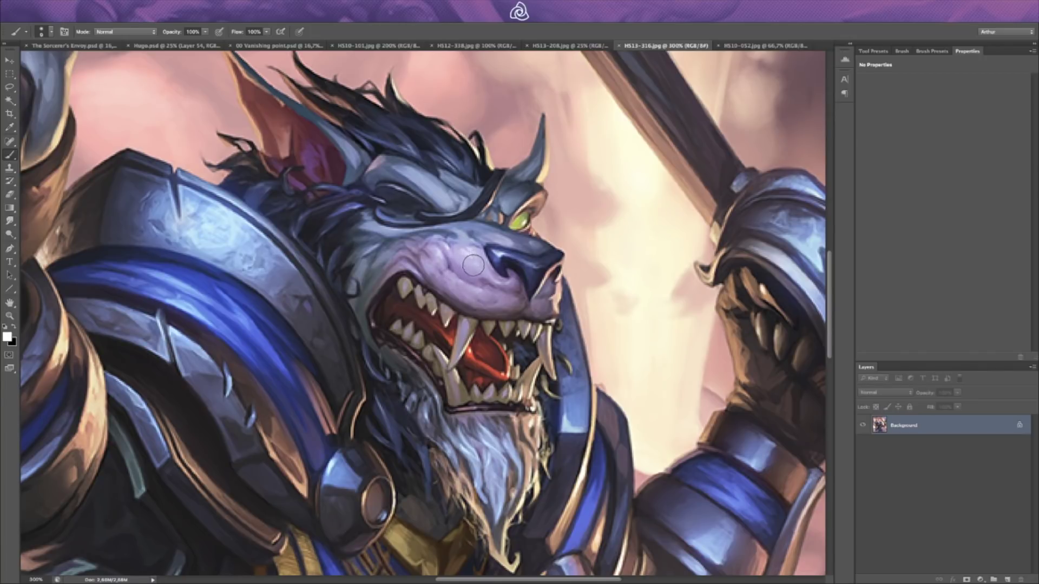
pyautogui.scroll(-2, 528, 277)
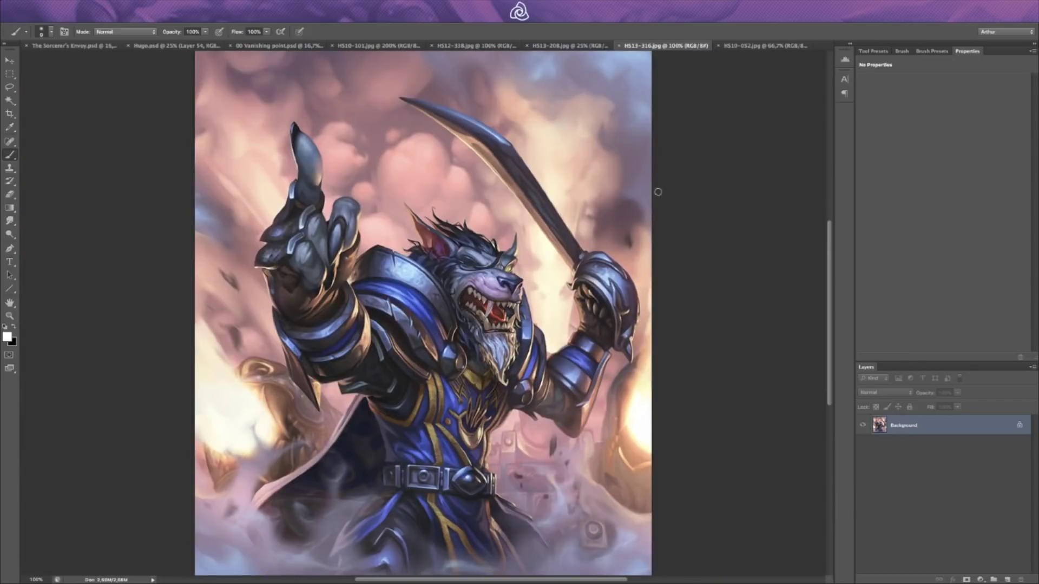
# Step: View the purple hatchling illustration at 100% and 66.7%, and return to HS10-101.jpg at 100% for comparison
pyautogui.click(733, 49)
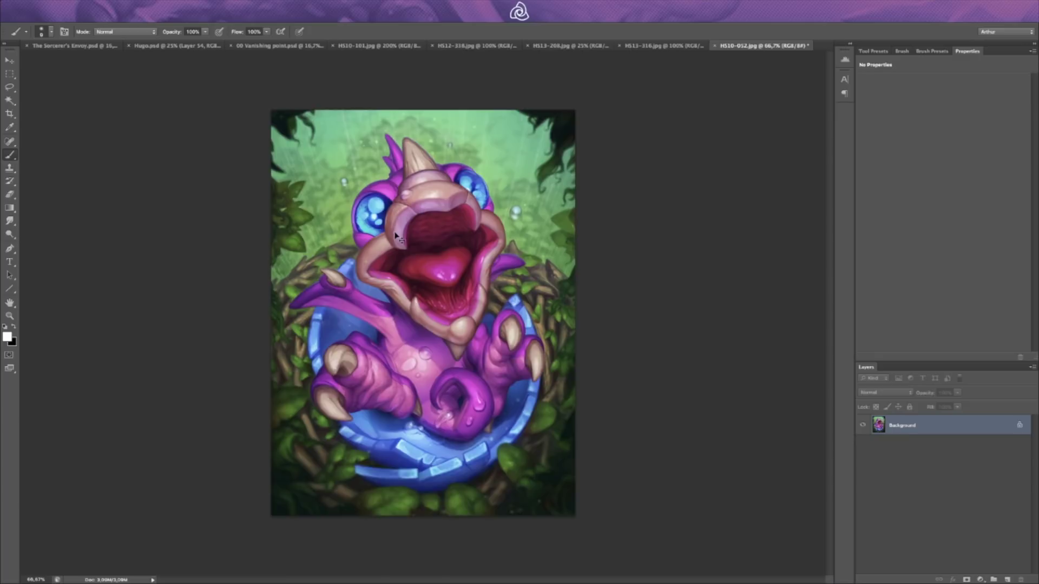
pyautogui.hotkey('ctrl', '+')
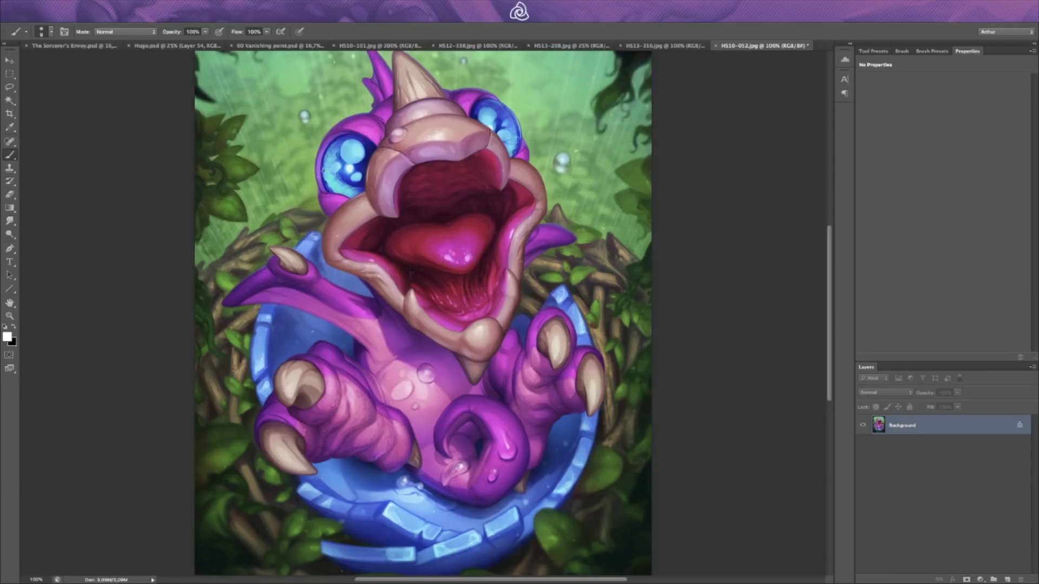
pyautogui.hotkey('ctrl', '-')
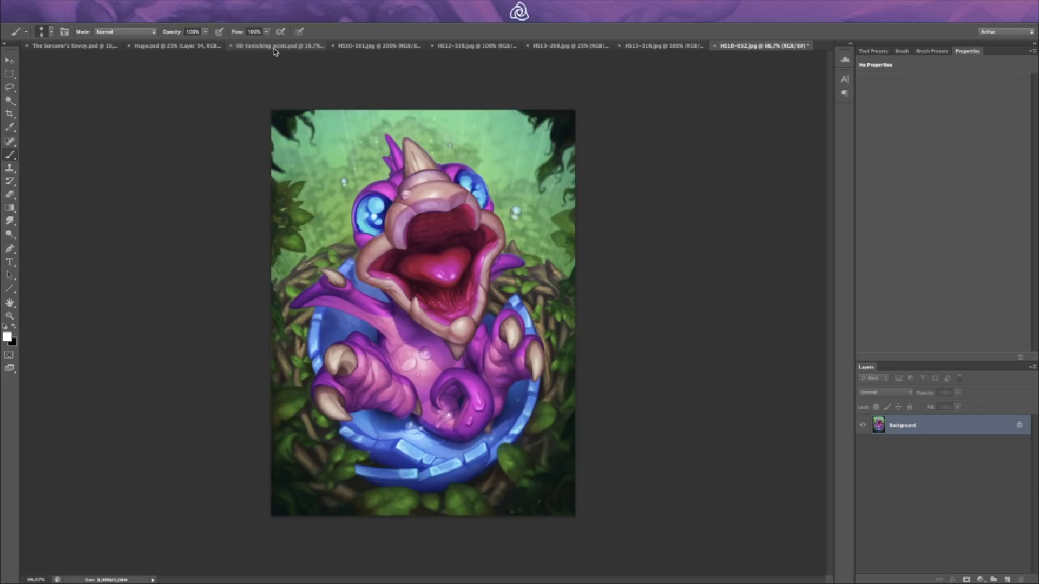
pyautogui.click(379, 46)
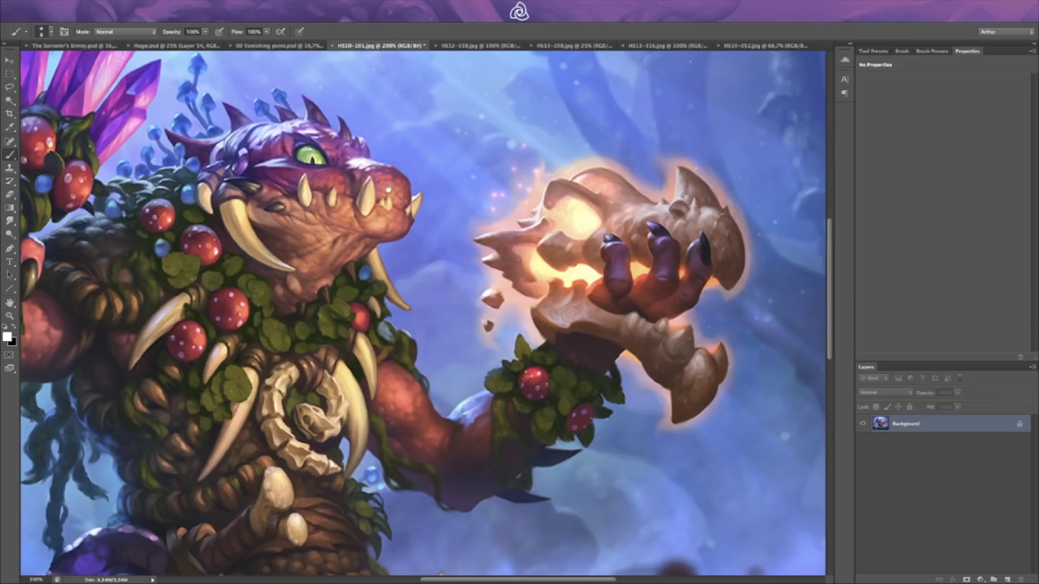
pyautogui.hotkey('ctrl', '-')
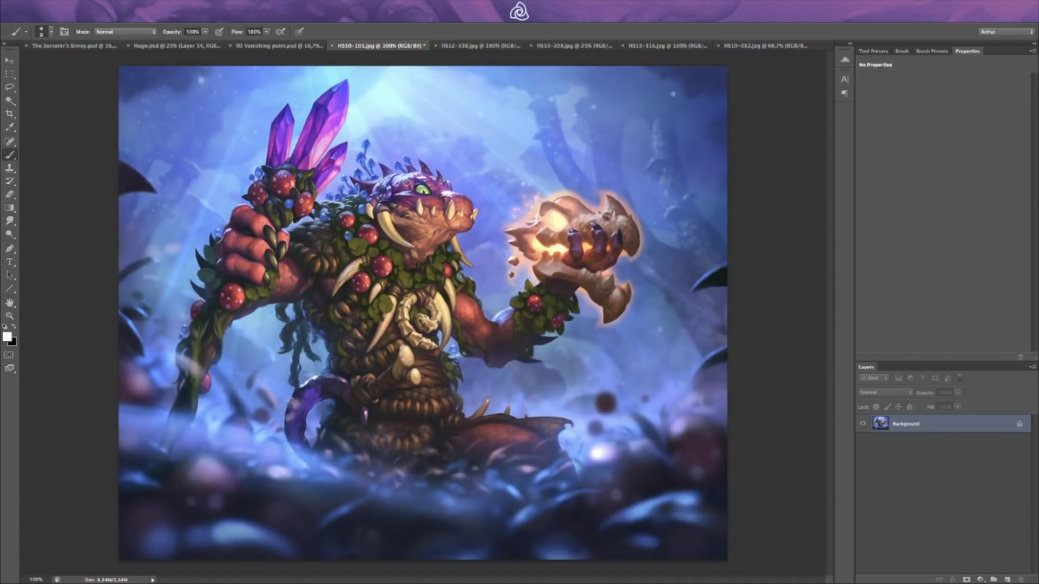
# Step: Bring up The Sorcerer's Envoy.psd, view it at 25% and adjust the brush size over the leaping figure
pyautogui.click(98, 46)
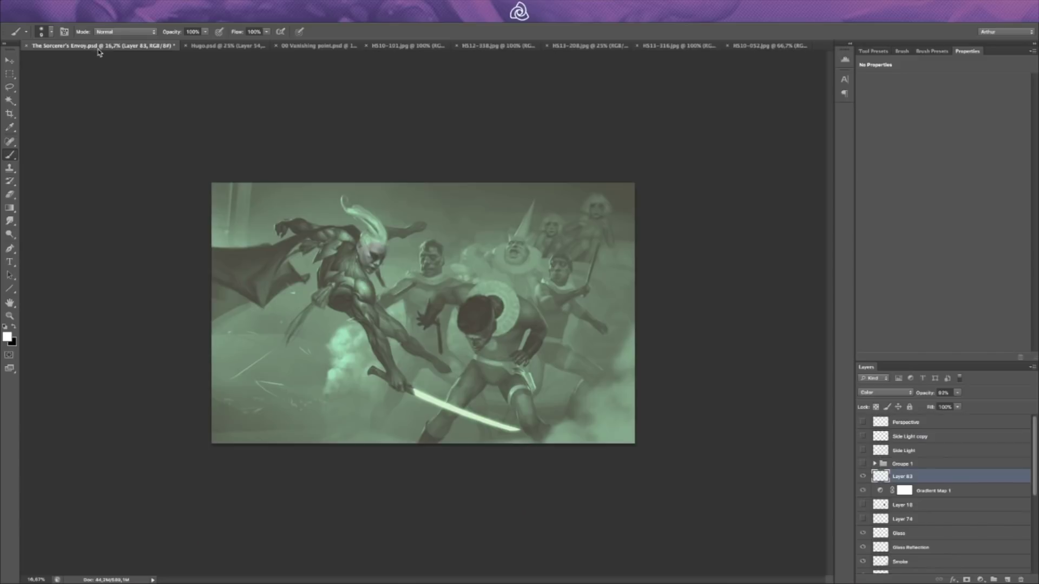
pyautogui.hotkey('ctrl', '+')
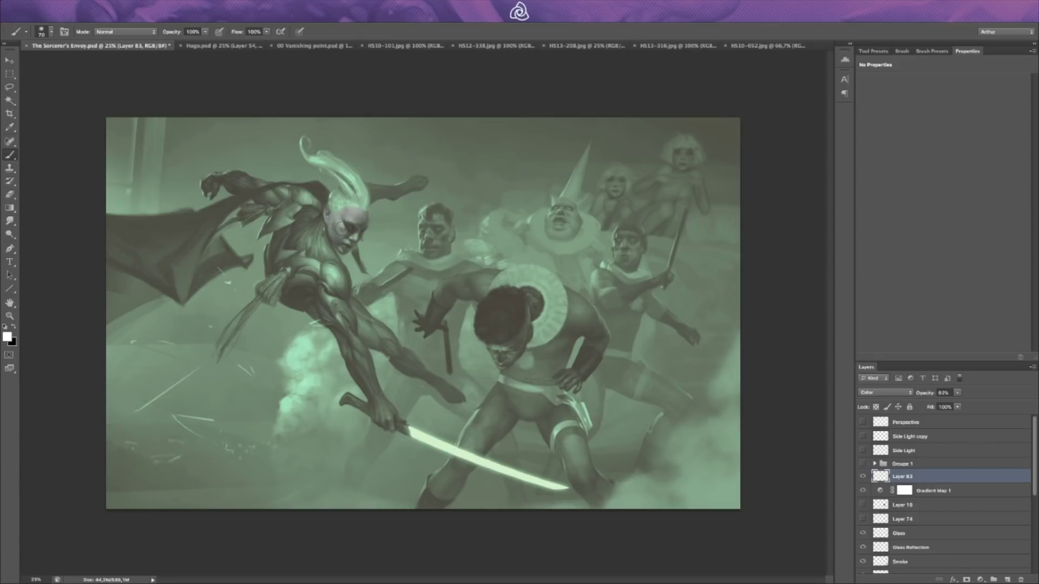
pyautogui.press(']')
pyautogui.moveTo(337, 214)
pyautogui.mouseDown()
pyautogui.moveTo(341, 200)
pyautogui.moveTo(363, 194)
pyautogui.moveTo(351, 216)
pyautogui.mouseUp()
pyautogui.press('[')
pyautogui.press('[')
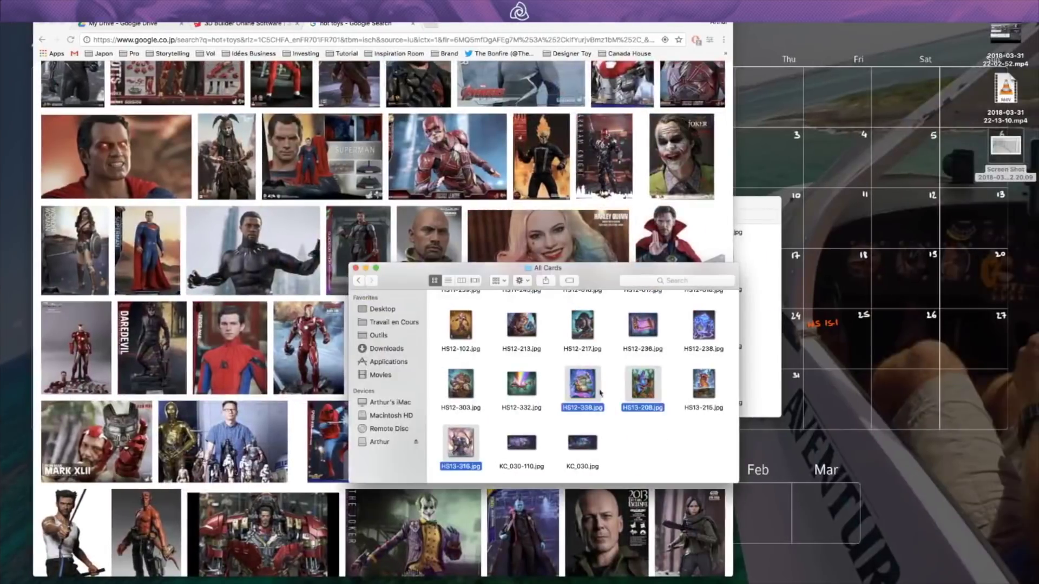
# Step: Switch to Finder, go back from All Cards to the Old Works folder and open 06 Freelance
pyautogui.click(595, 415)
pyautogui.press('super+bracketleft')
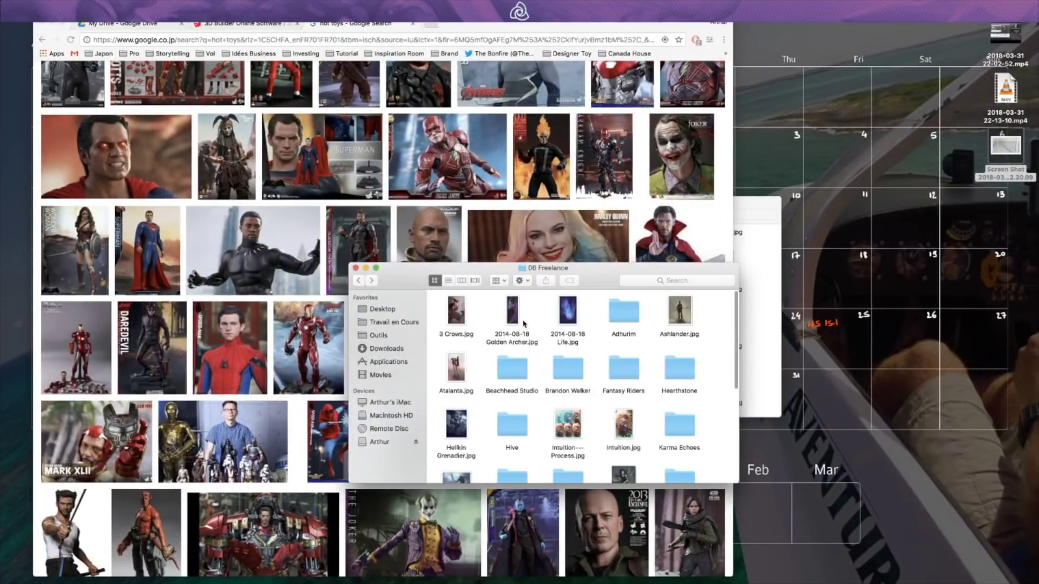
pyautogui.press('super+bracketleft')
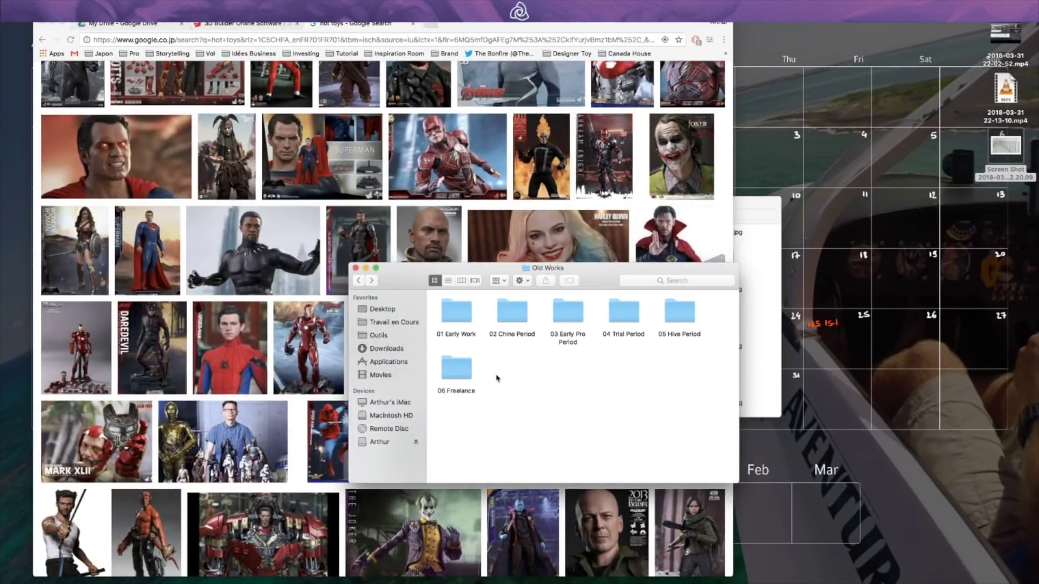
pyautogui.doubleClick(463, 376)
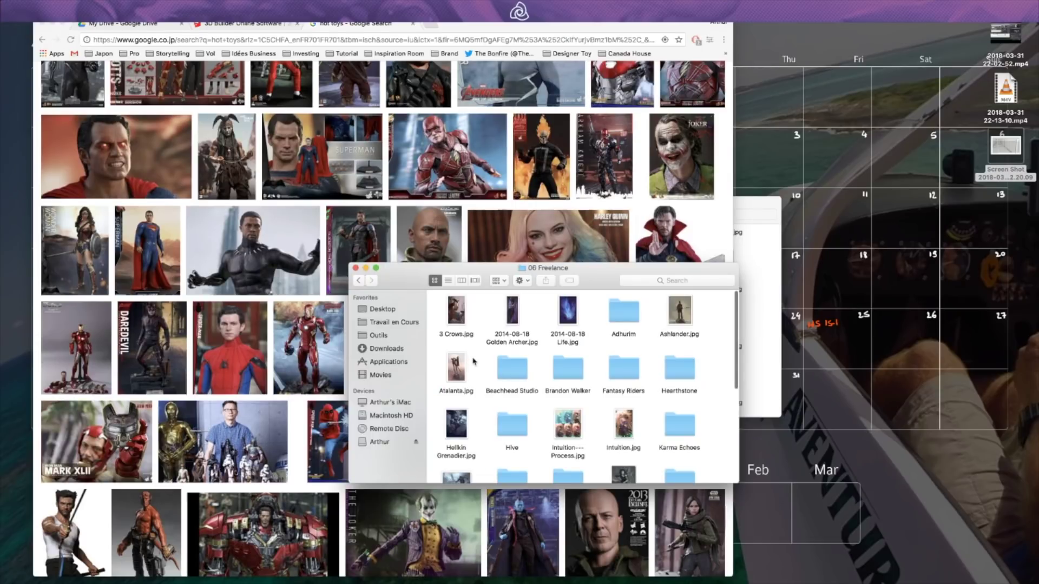
# Step: Look through the 06 Freelance folder and open its Practice subfolder
pyautogui.scroll(-5, 474, 362)
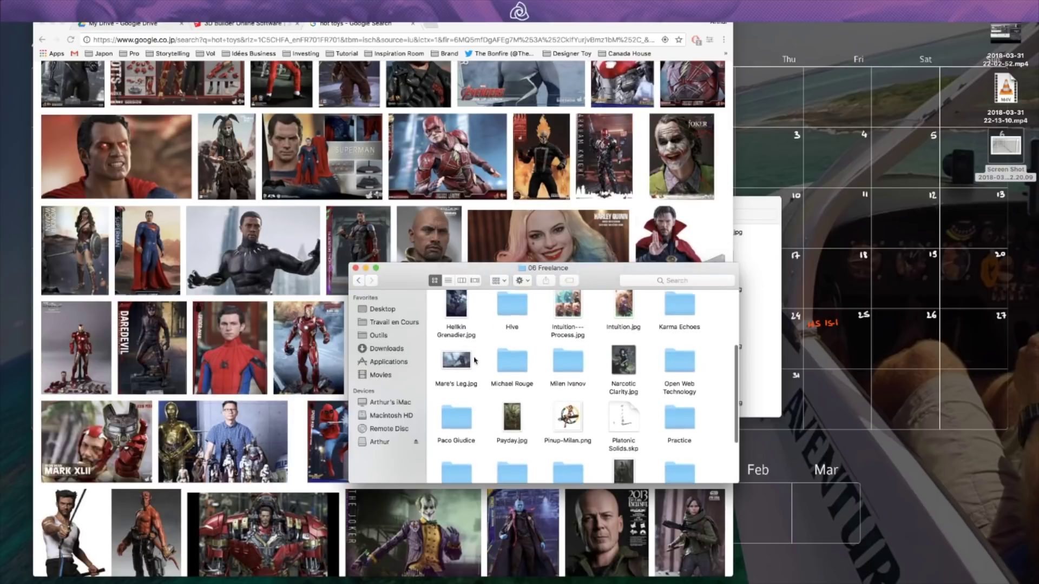
pyautogui.scroll(-3, 487, 379)
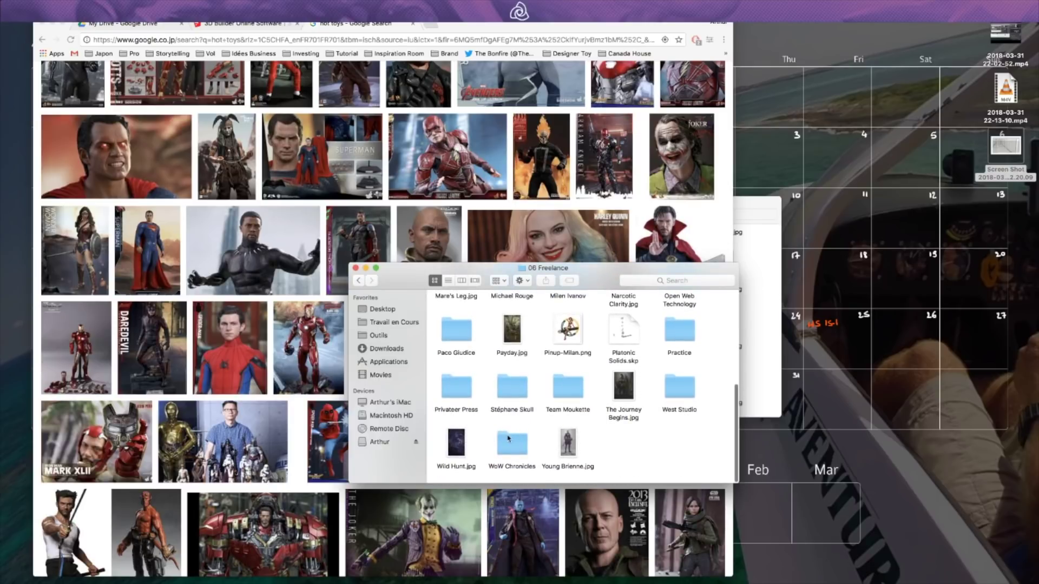
pyautogui.scroll(5, 474, 390)
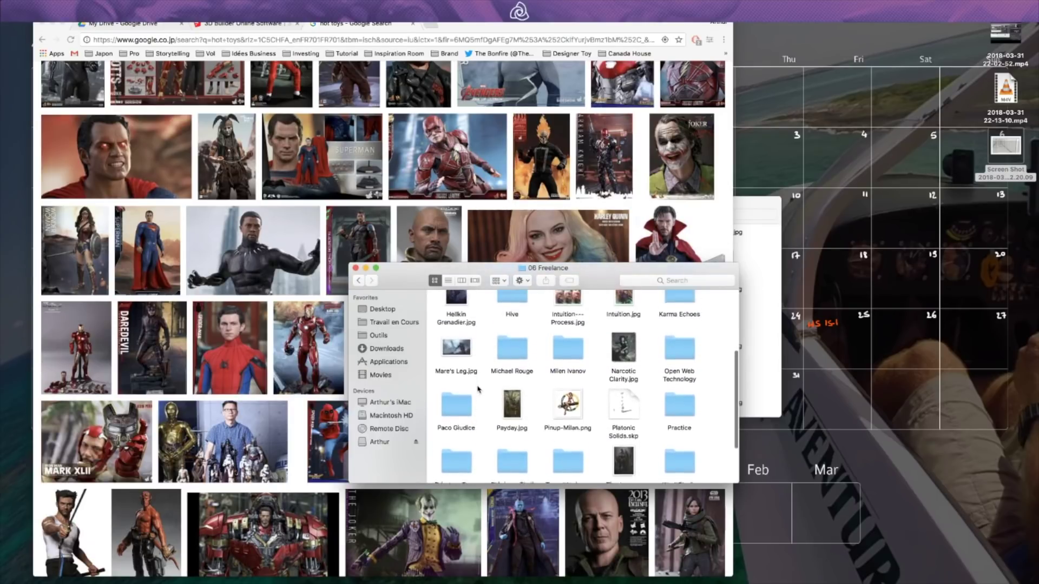
pyautogui.scroll(-2, 480, 386)
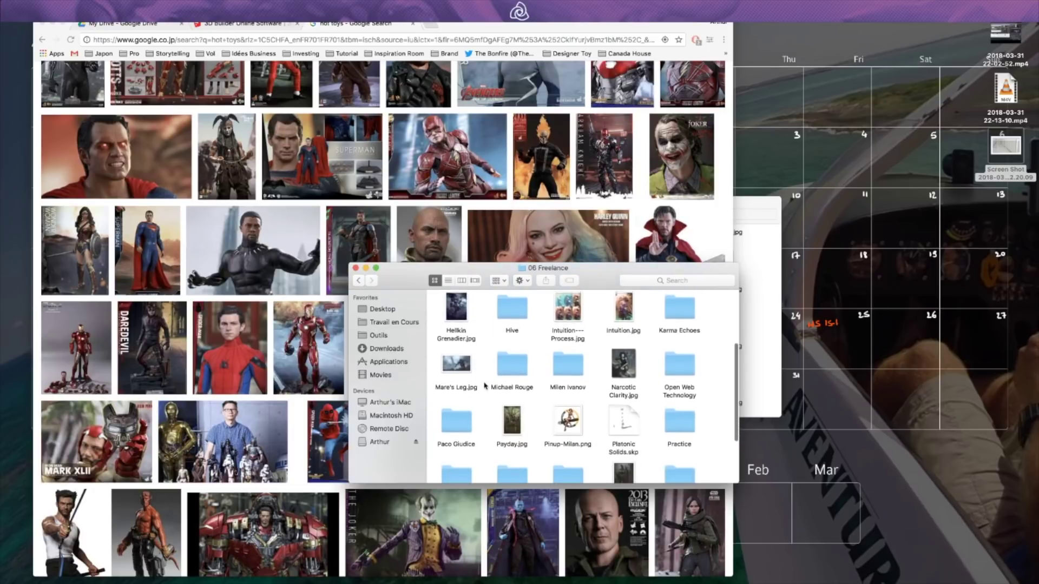
pyautogui.click(678, 424)
pyautogui.doubleClick(677, 424)
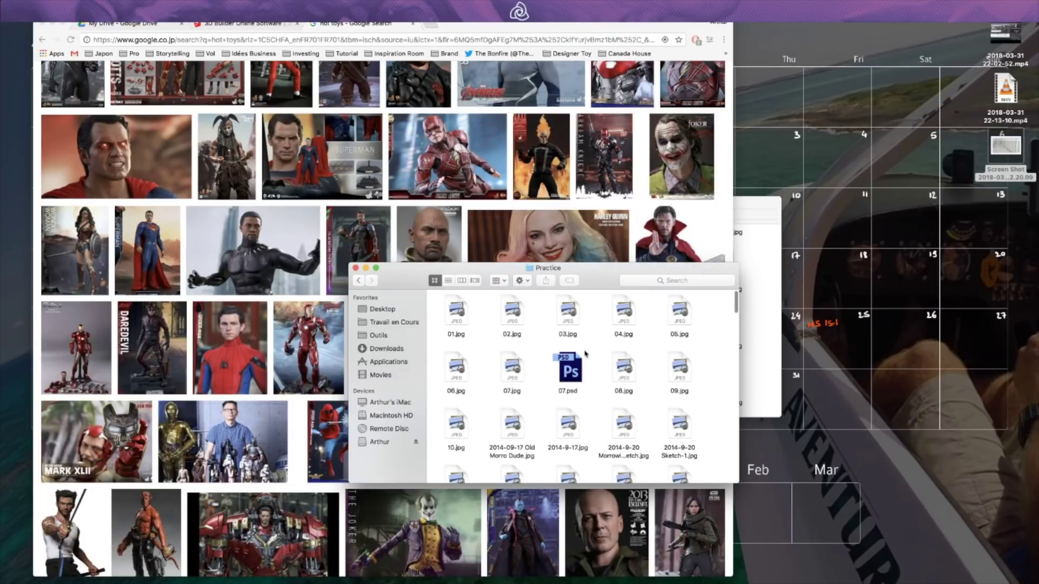
# Step: Preview the grayscale sketch 07.jpg in Quick Look and advance to 07.psd
pyautogui.click(522, 371)
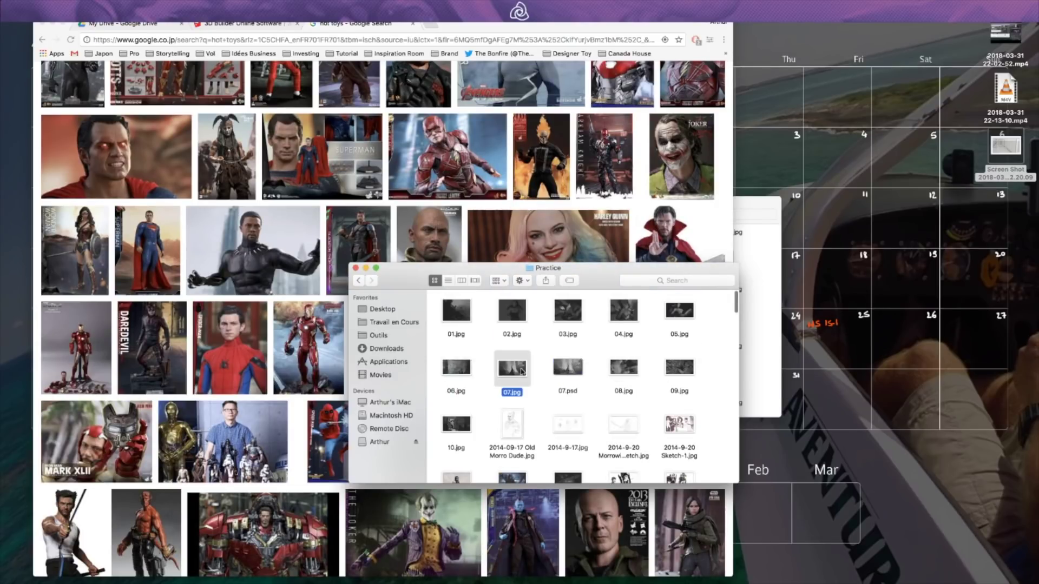
pyautogui.press('space')
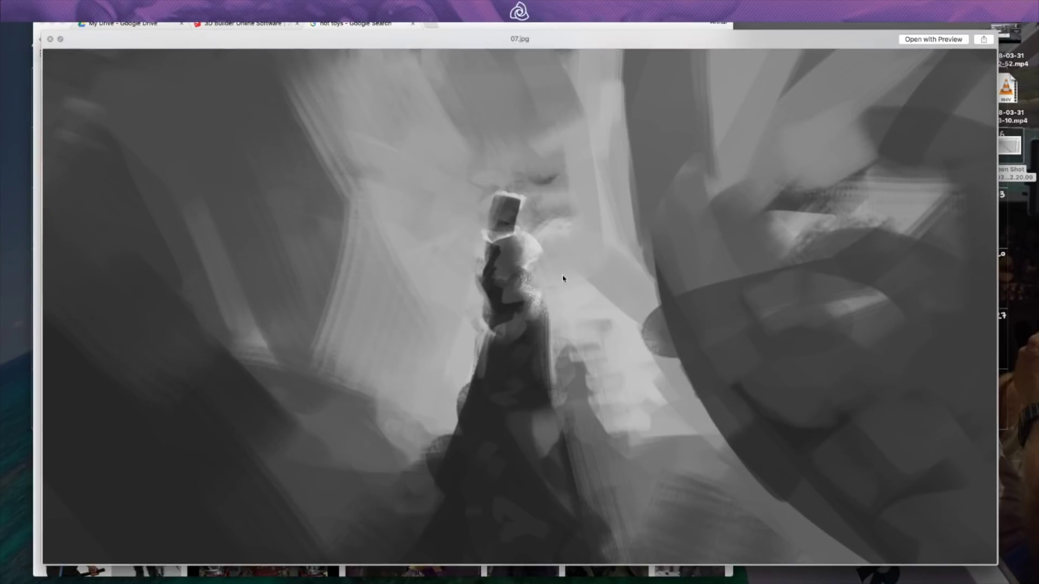
pyautogui.press('Right')
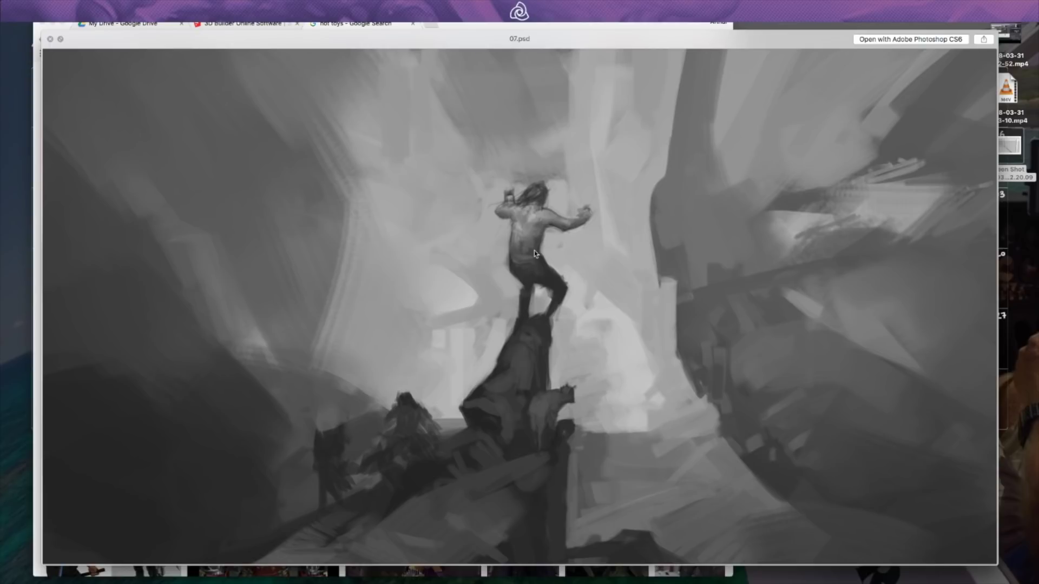
# Step: Browse the previews from 08.jpg and 09.jpg through the 2014-9-20 sketches to 2014-09-17 Old Morro Dude.jpg, and close the preview
pyautogui.press('Down')
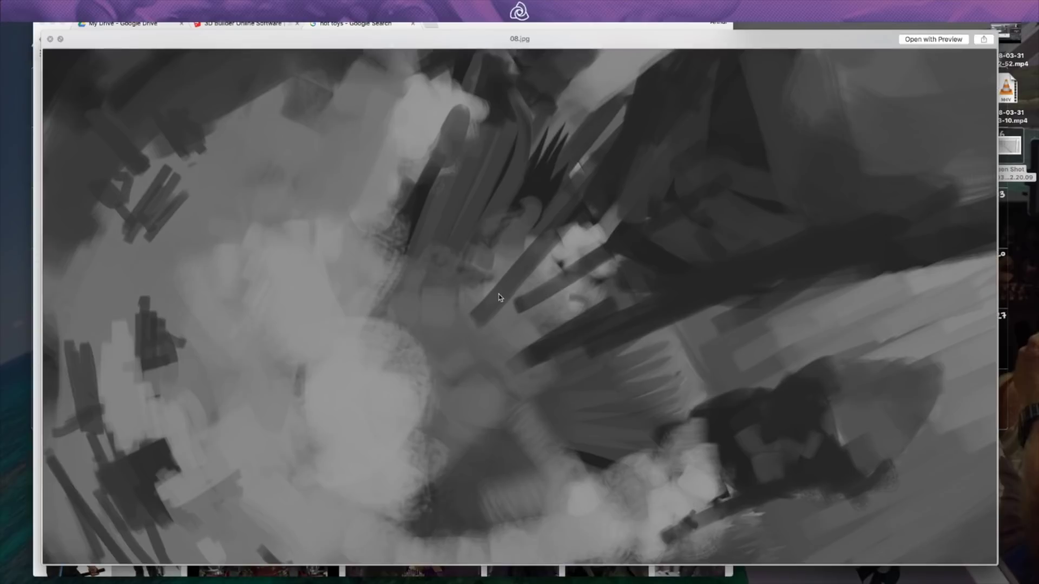
pyautogui.press('Down')
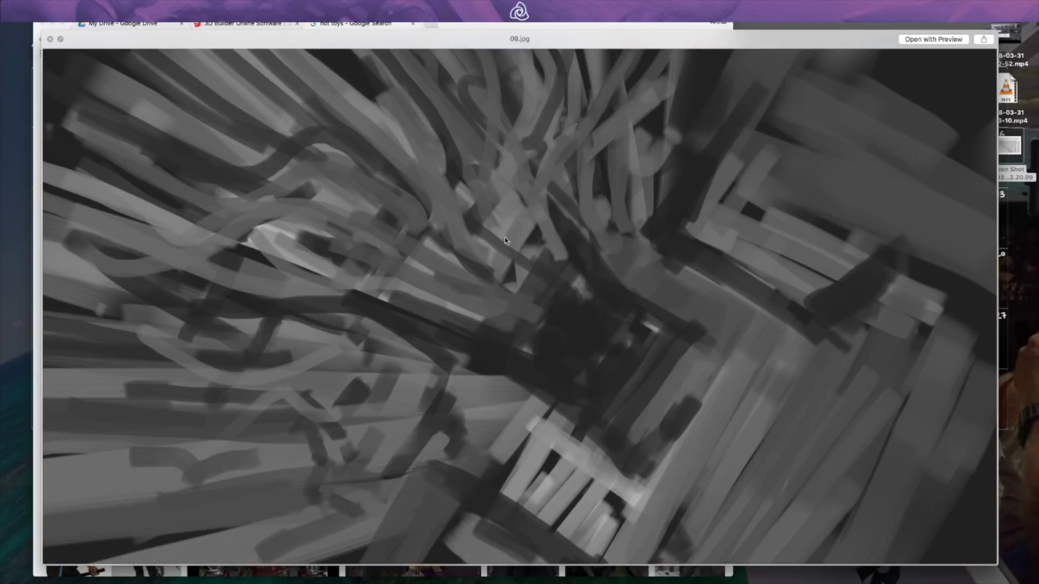
pyautogui.press('Down')
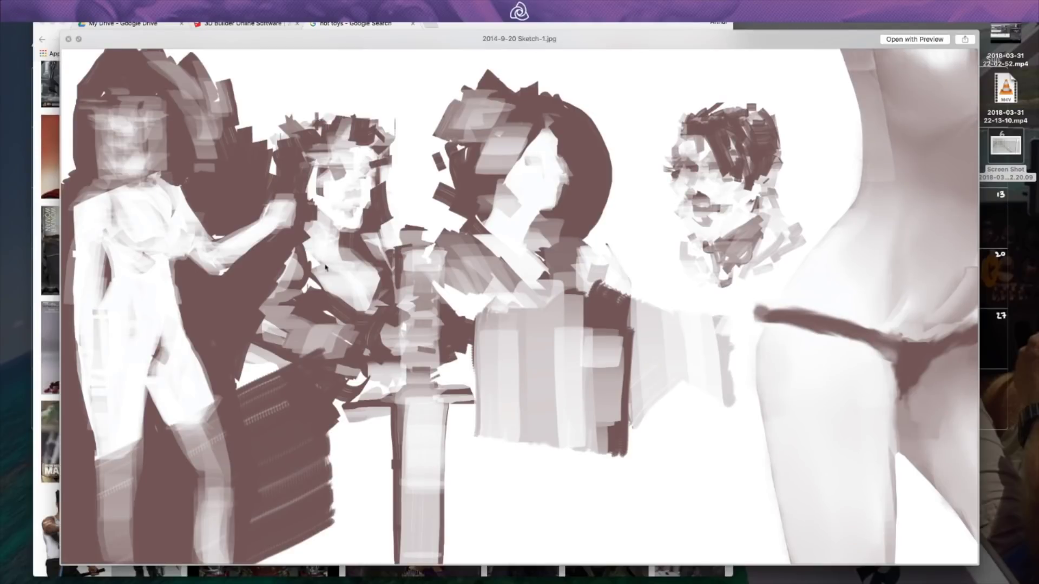
pyautogui.press('Down')
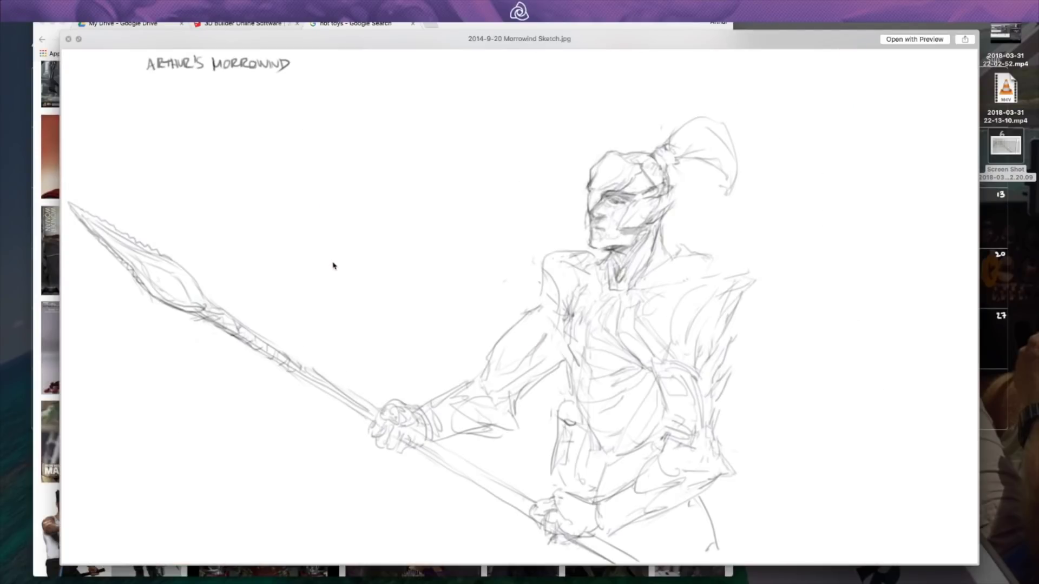
pyautogui.press('Down')
pyautogui.press('Left')
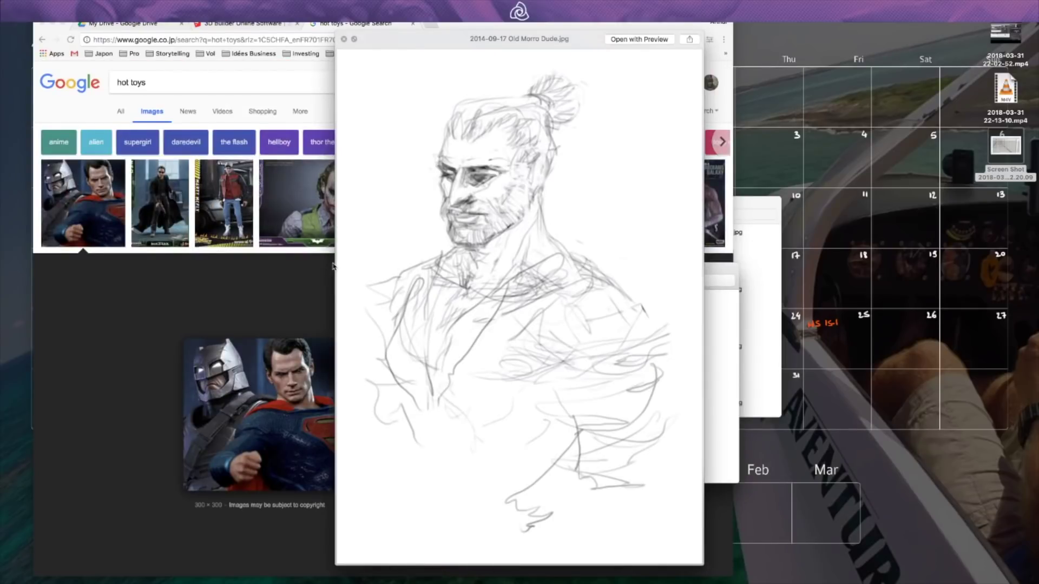
pyautogui.press('space')
# Step: Preview 10.jpg from the Practice folder in Quick Look and close it again
pyautogui.scroll(-2, 503, 388)
pyautogui.click(466, 389)
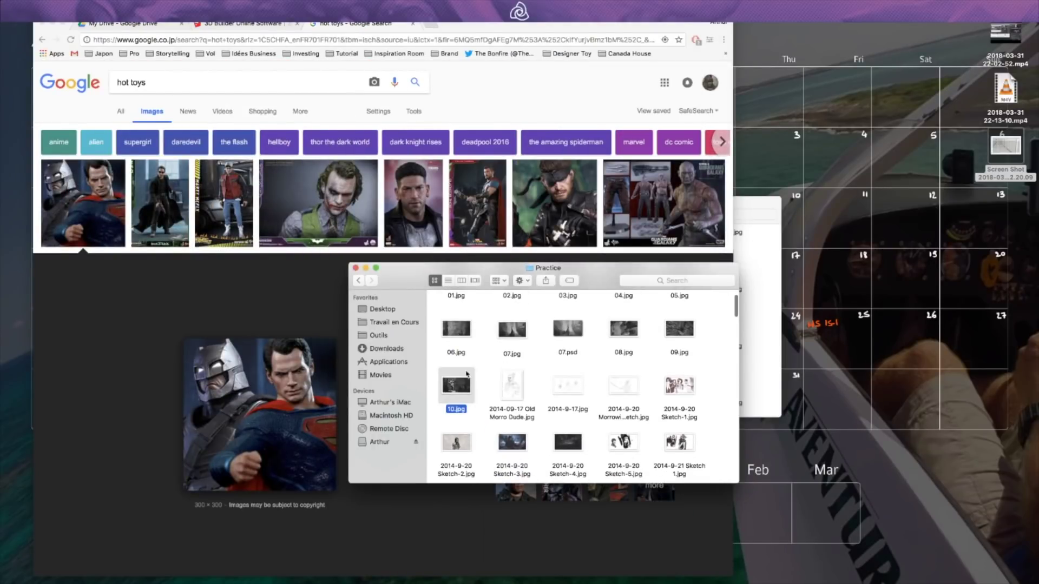
pyautogui.press('space')
pyautogui.press('space')
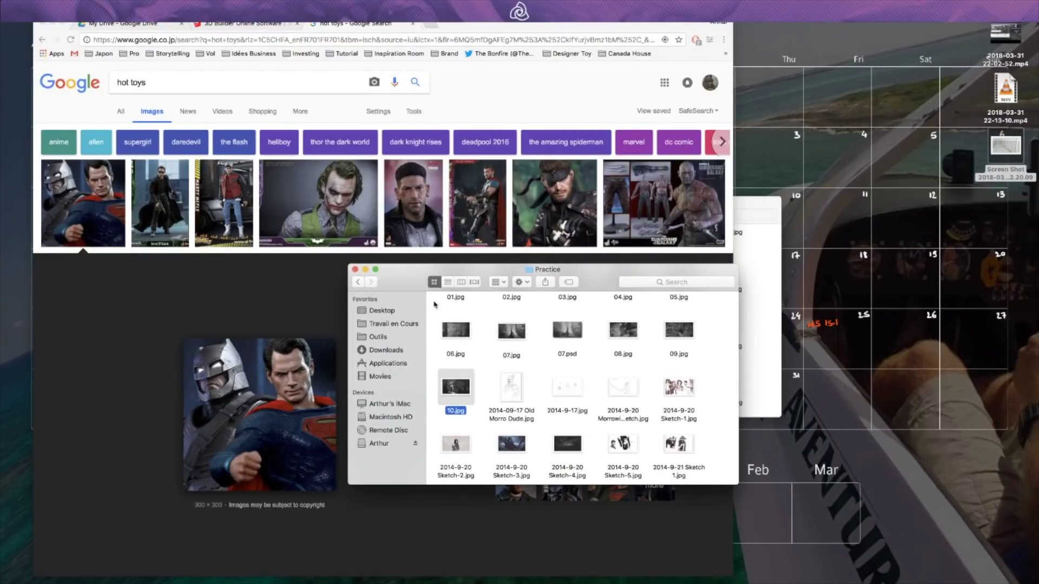
# Step: Start a preview at 01.jpg in the Practice folder and advance through 06.jpg to 07.jpg
pyautogui.scroll(2, 469, 373)
pyautogui.click(457, 315)
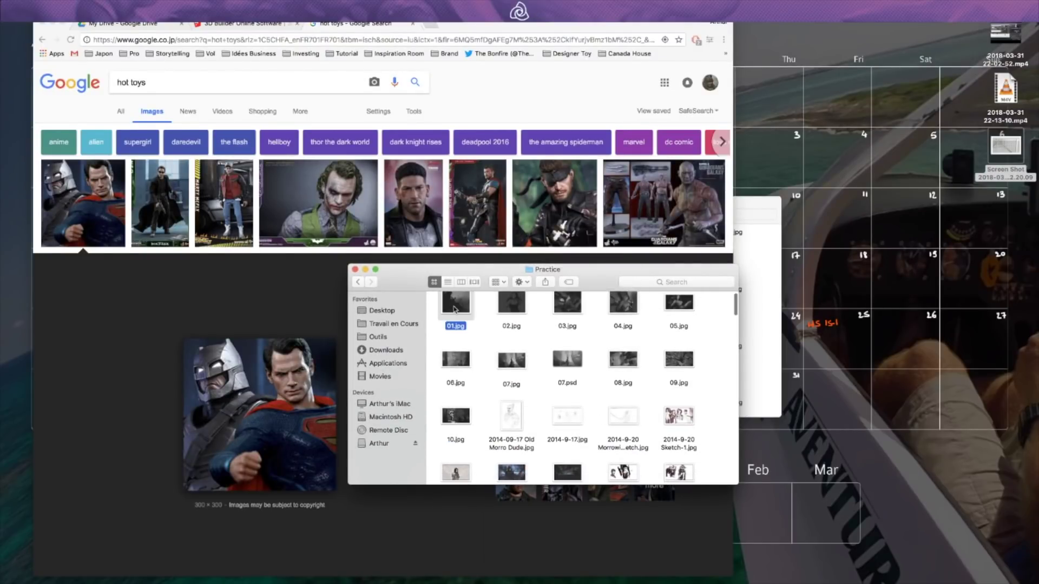
pyautogui.press('space')
pyautogui.press('Down')
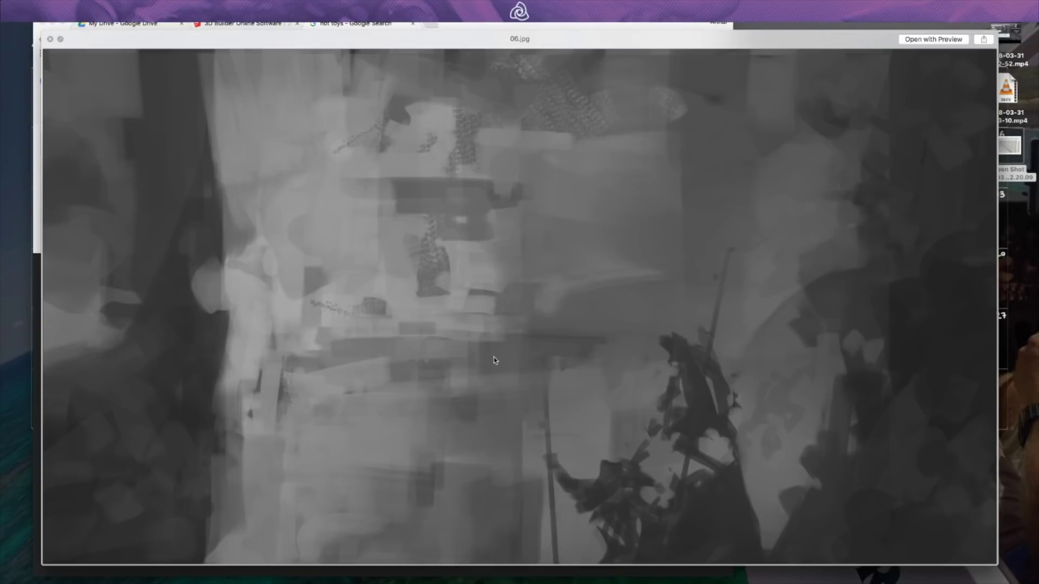
pyautogui.press('Right')
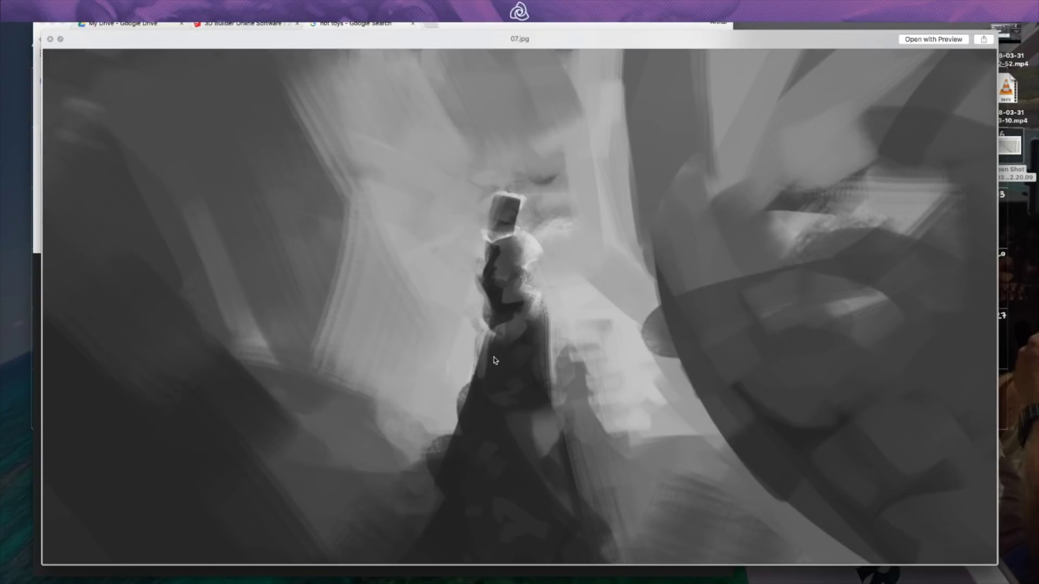
# Step: Compare the rough sketch 07.jpg with the developed 07.psd by switching back and forth, and close the preview
pyautogui.press('Right')
pyautogui.press('Left')
pyautogui.press('Right')
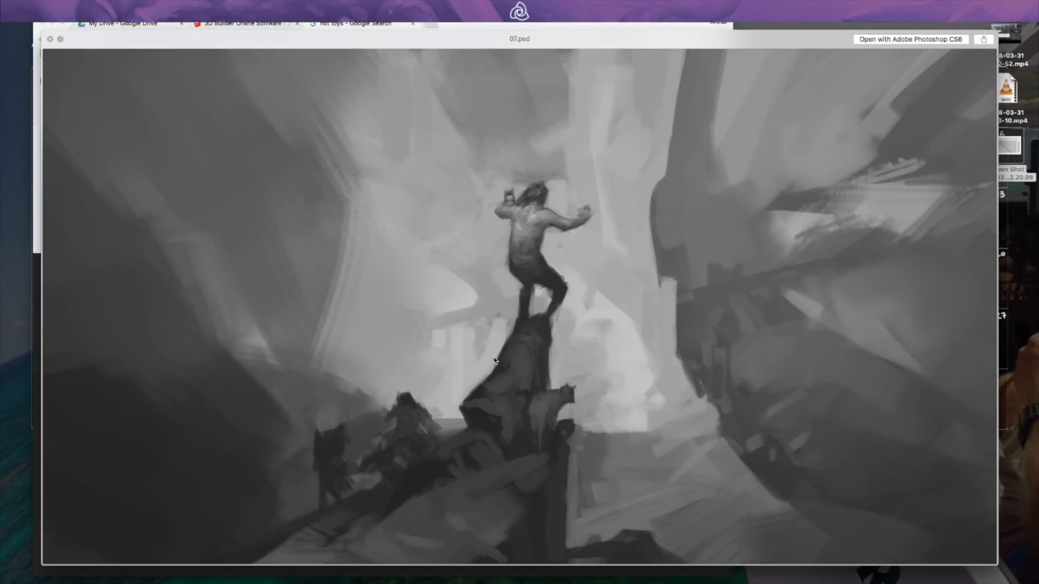
pyautogui.press('Left')
pyautogui.press('Right')
pyautogui.press('Left')
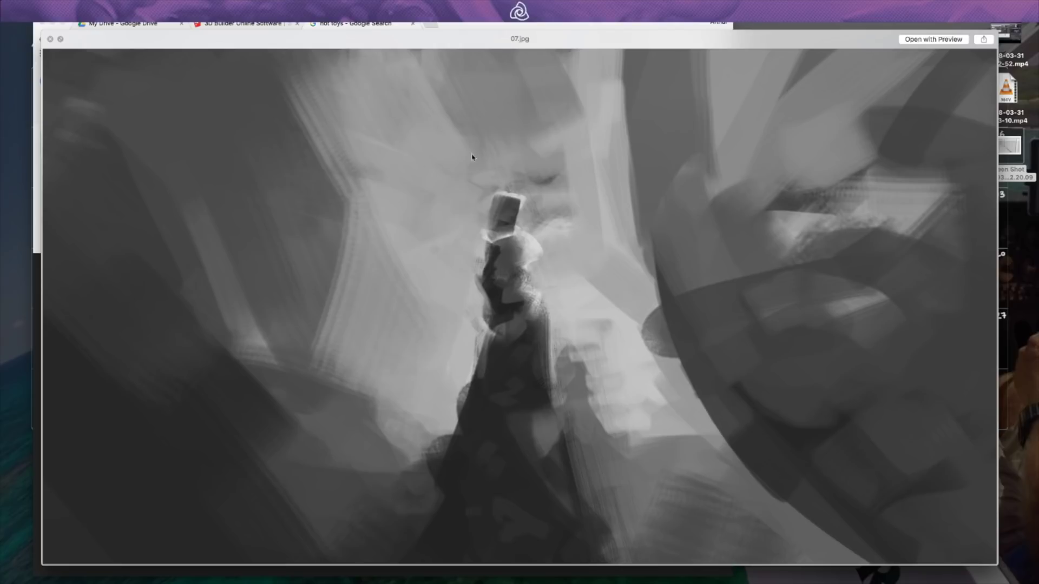
pyautogui.press('Down')
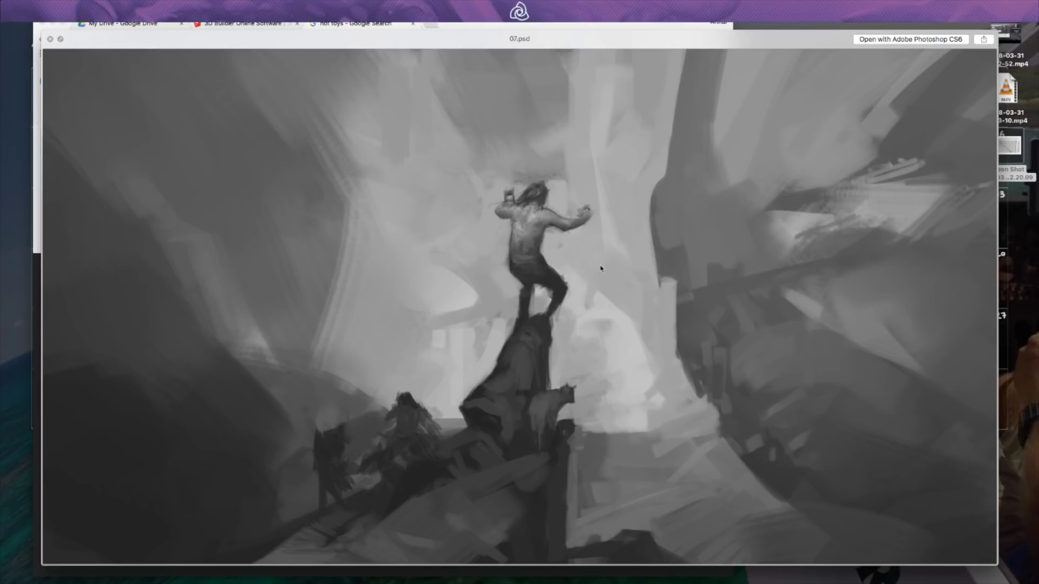
pyautogui.press('space')
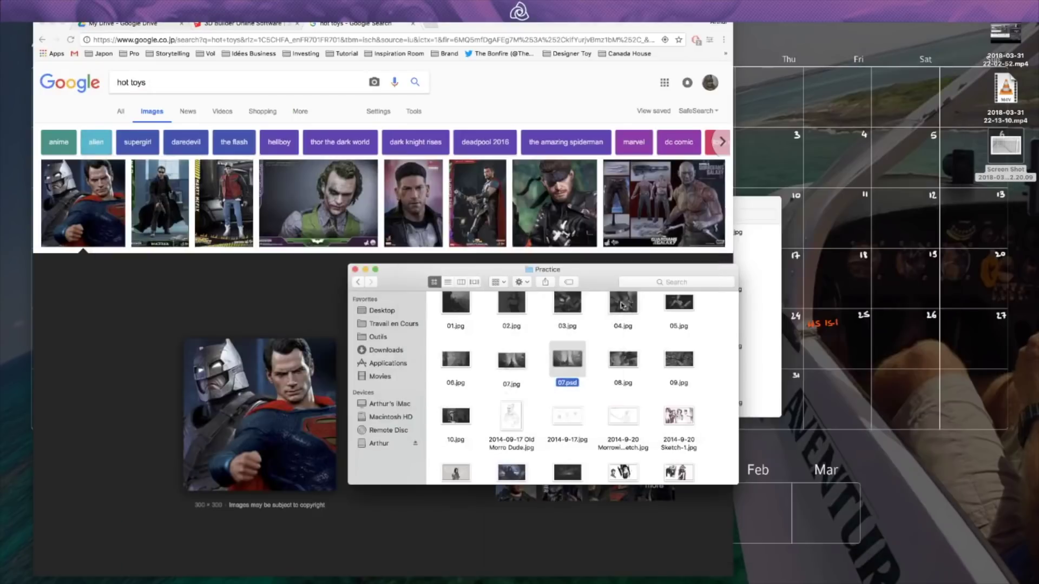
# Step: Preview 08.jpg, move on to 2014-9-20 Morrowind Sketch.jpg and close the preview
pyautogui.click(622, 364)
pyautogui.press('space')
pyautogui.press('Down')
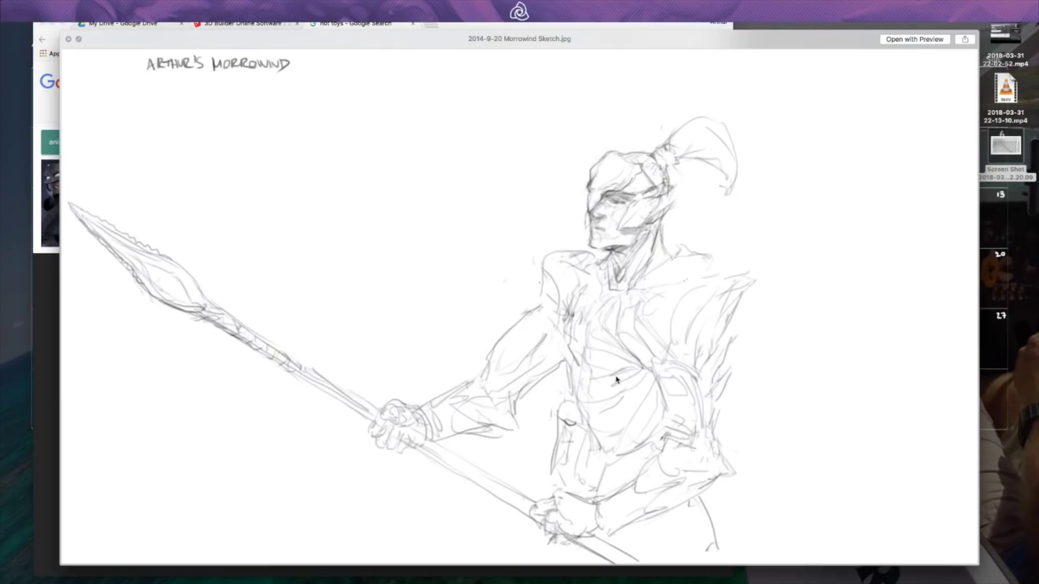
pyautogui.press('space')
# Step: Preview the horned-figure painting 2014-9-20 Sketch-3.jpg in Quick Look and close it
pyautogui.scroll(-1, 567, 409)
pyautogui.scroll(-1, 473, 411)
pyautogui.click(509, 441)
pyautogui.press('space')
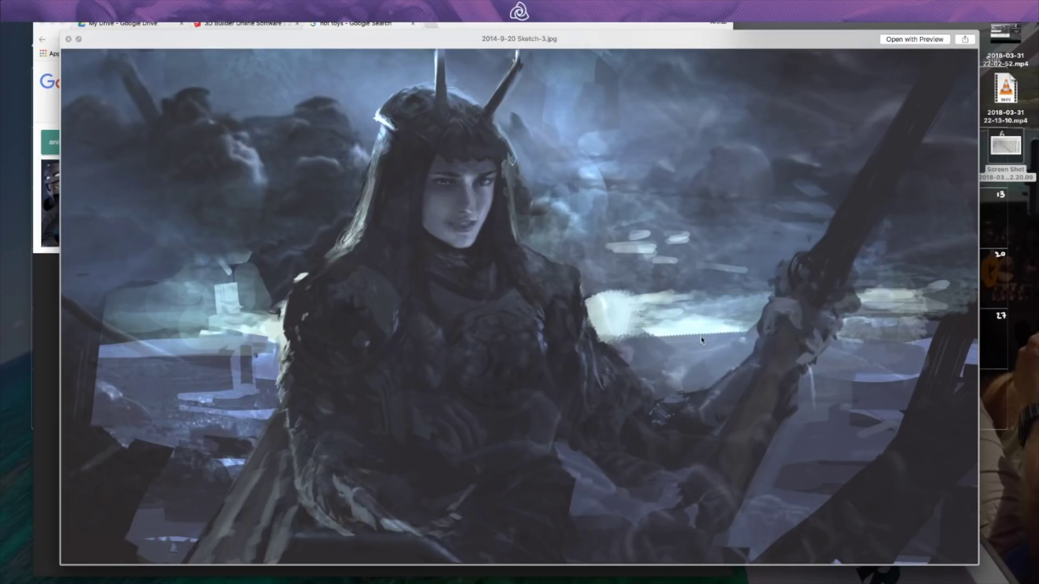
pyautogui.press('space')
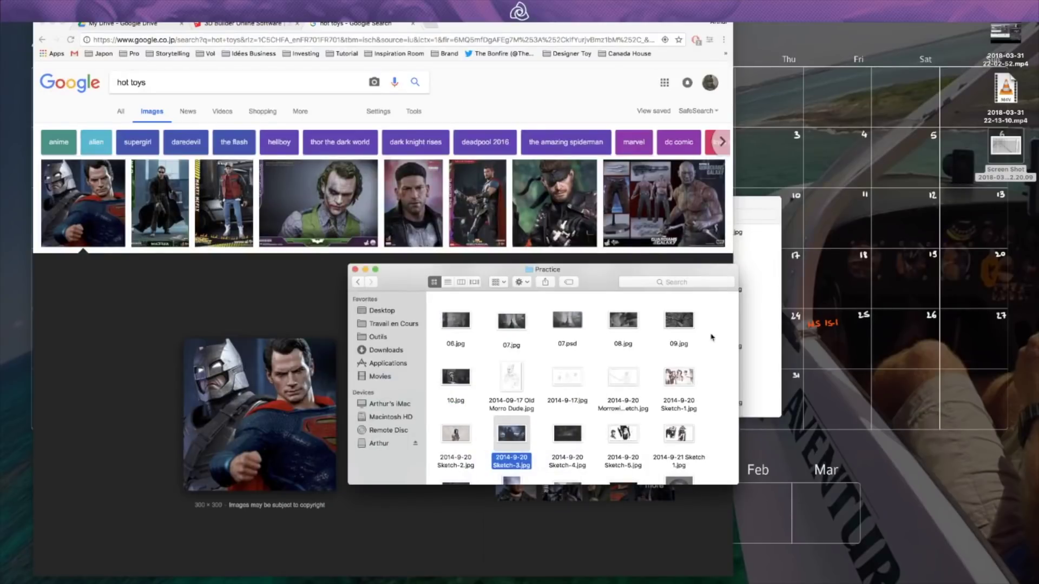
# Step: Preview the dark forest painting 2014-9-20 Sketch-4.jpg in Quick Look and close it
pyautogui.scroll(-2, 650, 368)
pyautogui.click(561, 399)
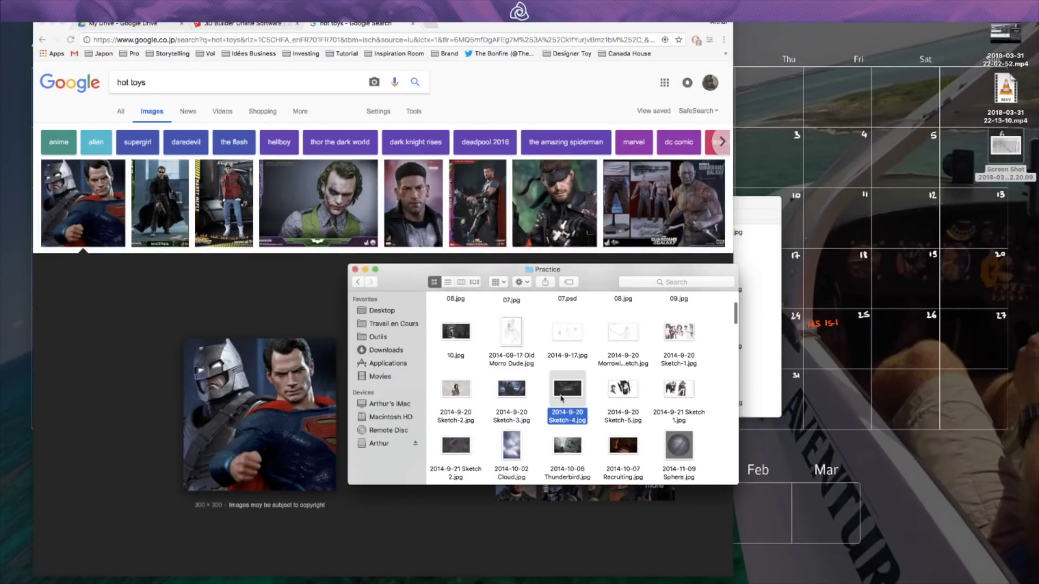
pyautogui.press('space')
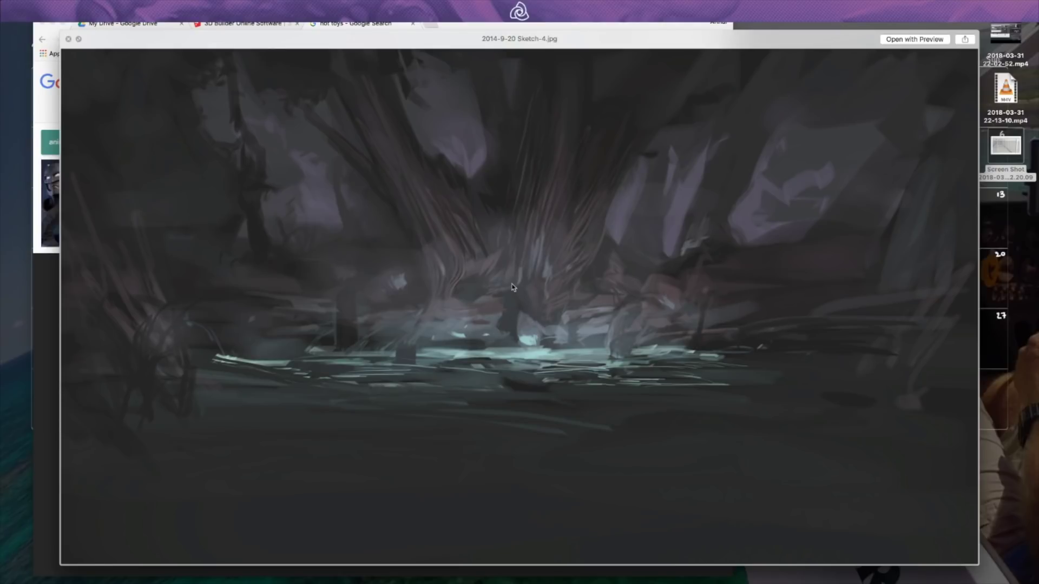
pyautogui.press('space')
# Step: Preview 2014-10-02 Cloud.jpg, minimize the Google Images browser window behind it and close the preview
pyautogui.scroll(-3, 539, 412)
pyautogui.click(514, 397)
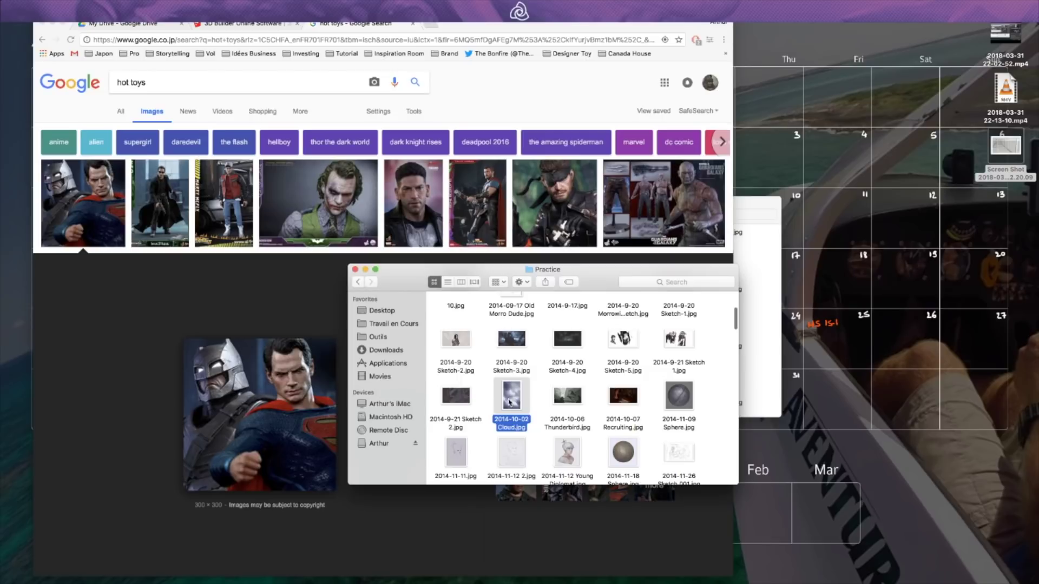
pyautogui.press('space')
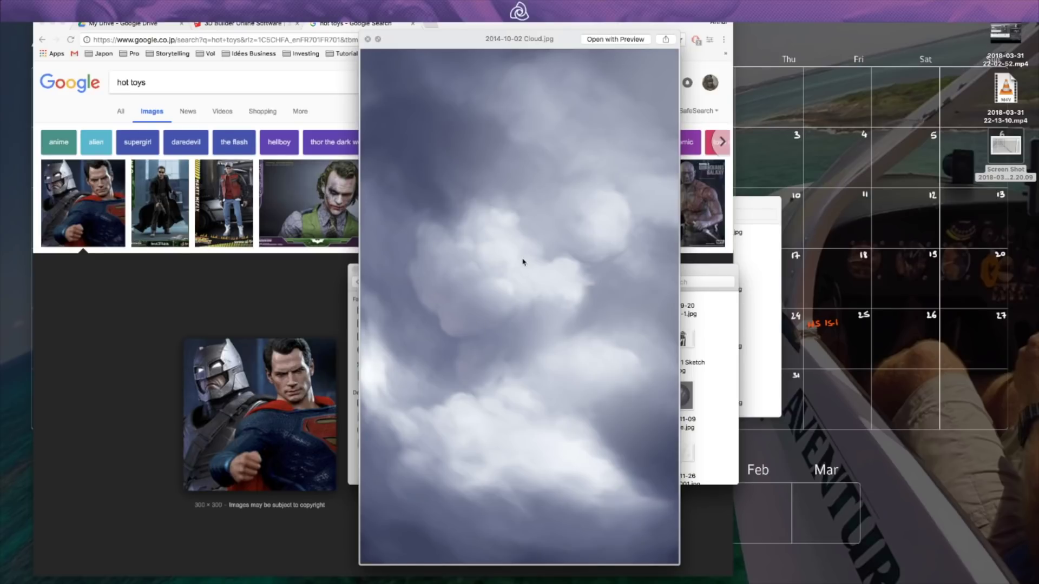
pyautogui.click(53, 24)
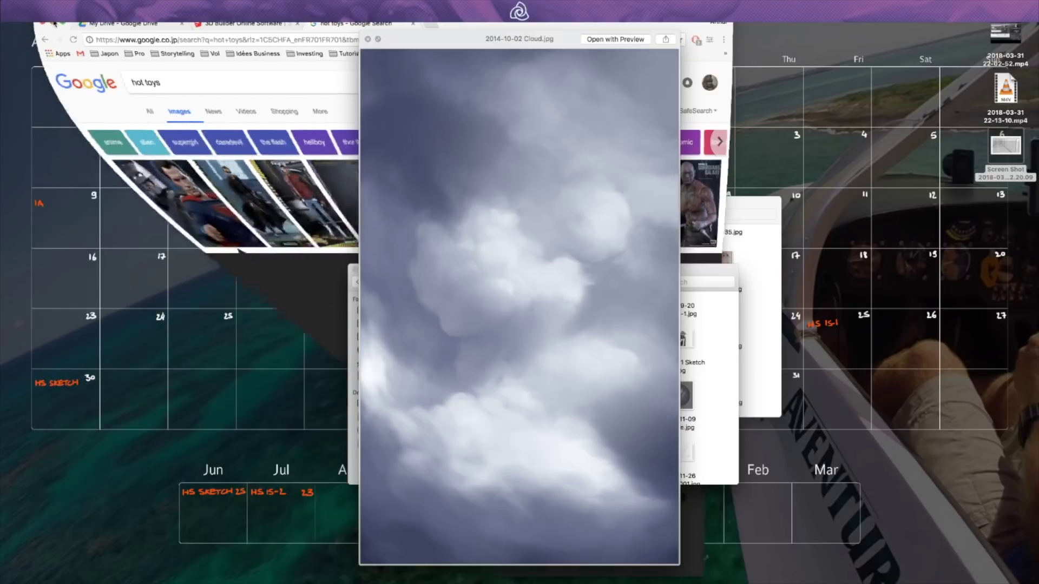
pyautogui.moveTo(426, 38)
pyautogui.mouseDown()
pyautogui.moveTo(417, 30)
pyautogui.moveTo(430, 36)
pyautogui.mouseUp()
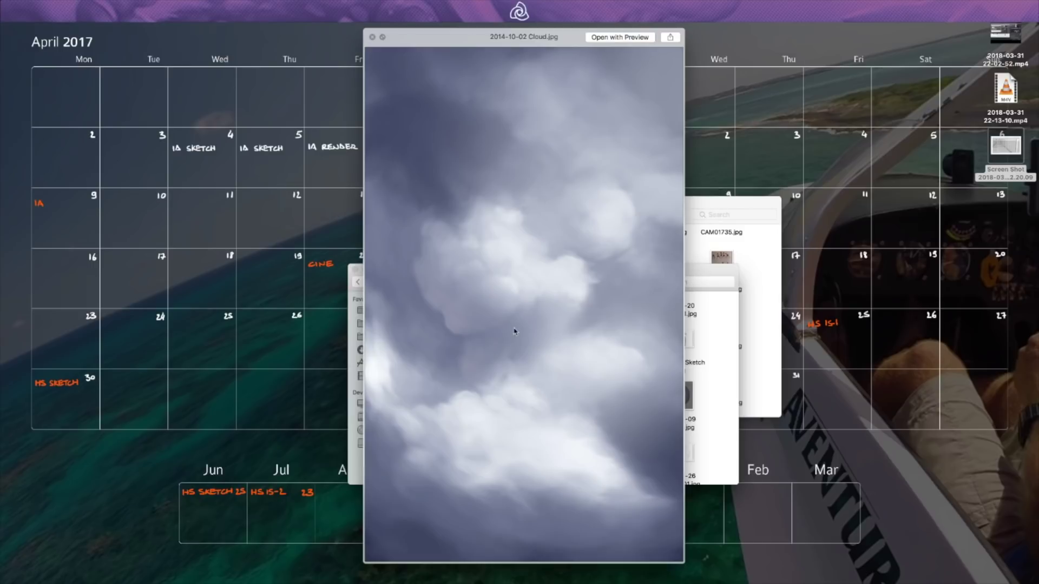
pyautogui.press('space')
# Step: Preview 2014-10-06 Thunderbird.jpg, examine the falling figure up close and the whole composition, and close the preview
pyautogui.scroll(-1, 548, 381)
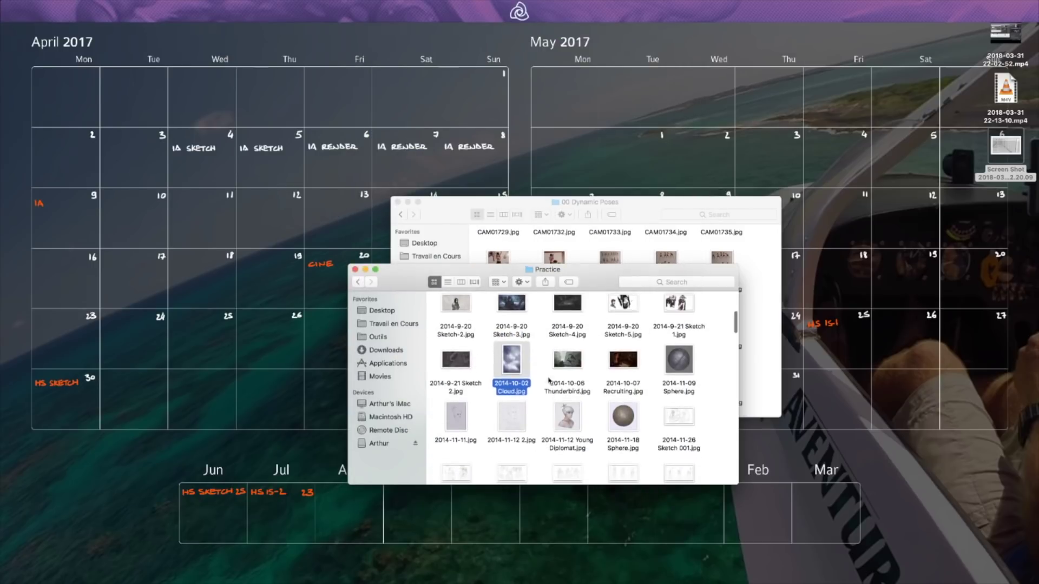
pyautogui.click(566, 358)
pyautogui.press('space')
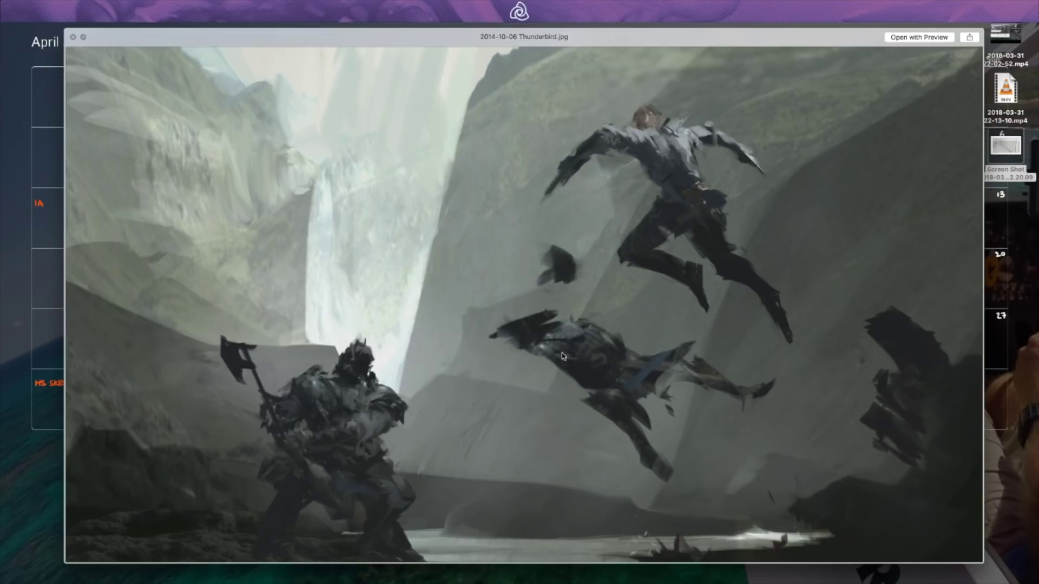
pyautogui.scroll(5, 568, 360)
pyautogui.scroll(3, 570, 363)
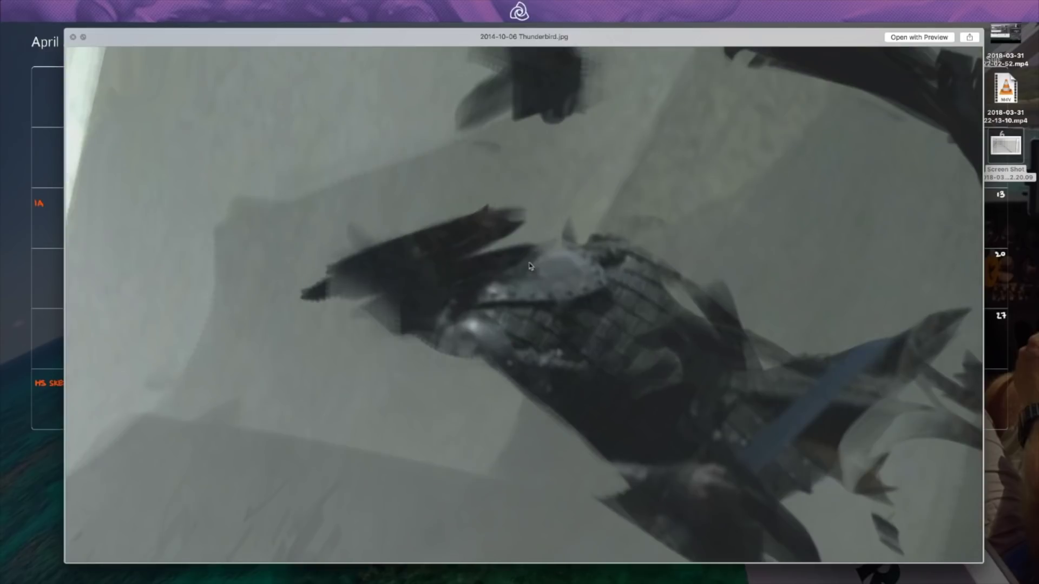
pyautogui.scroll(1, 563, 357)
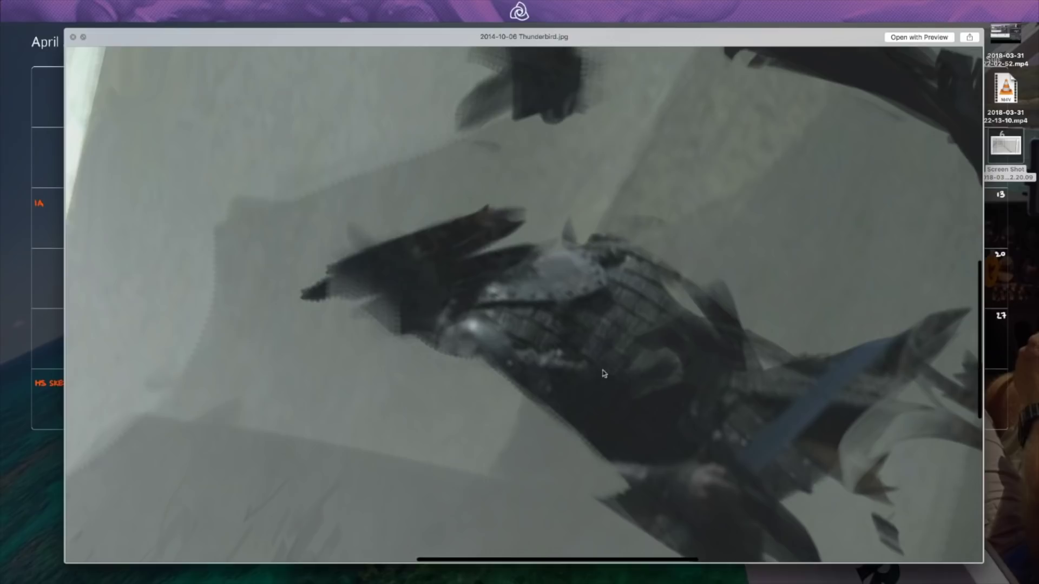
pyautogui.scroll(-3, 484, 324)
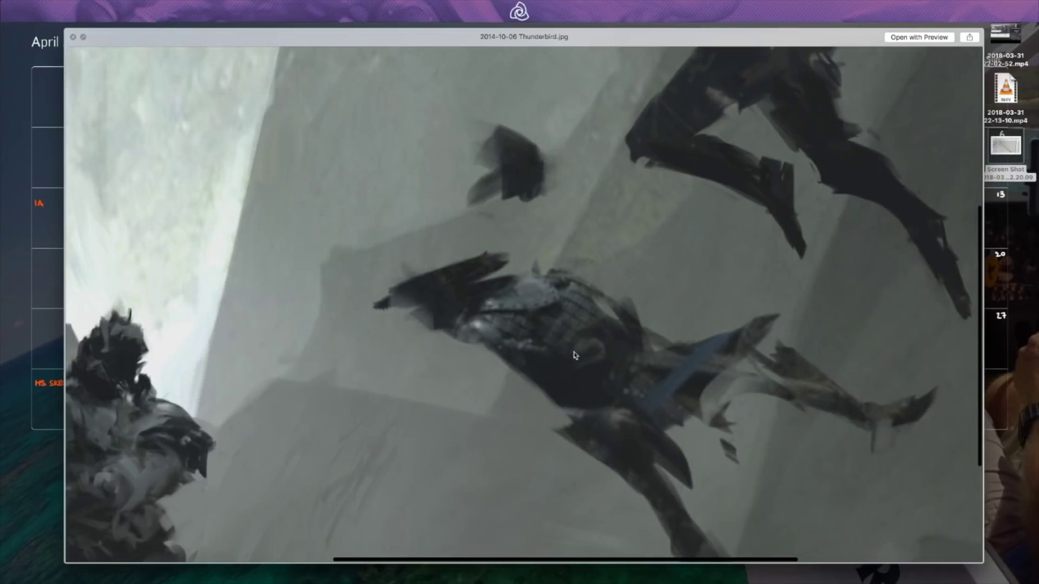
pyautogui.scroll(-3, 580, 356)
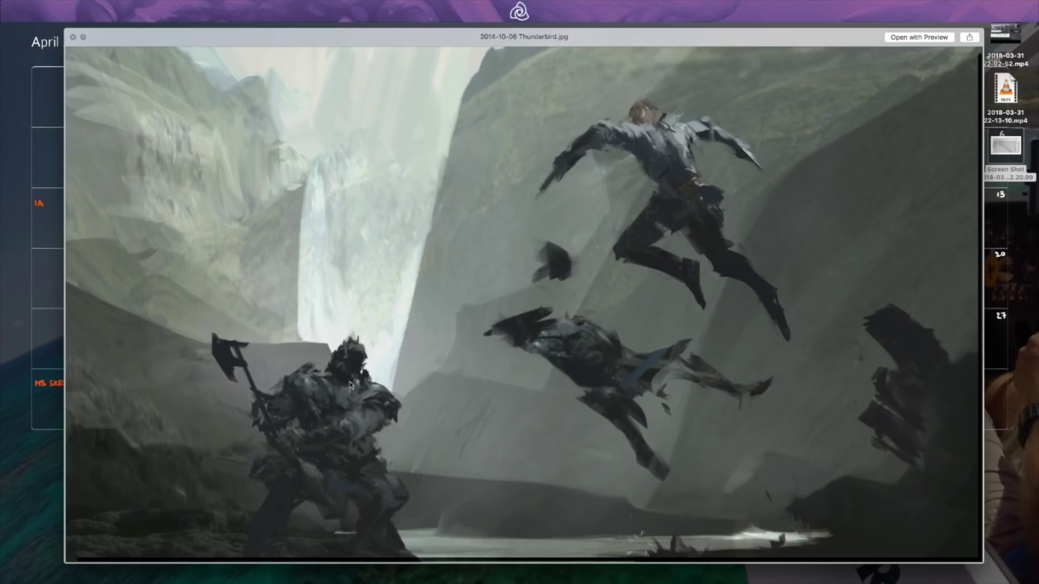
pyautogui.press('space')
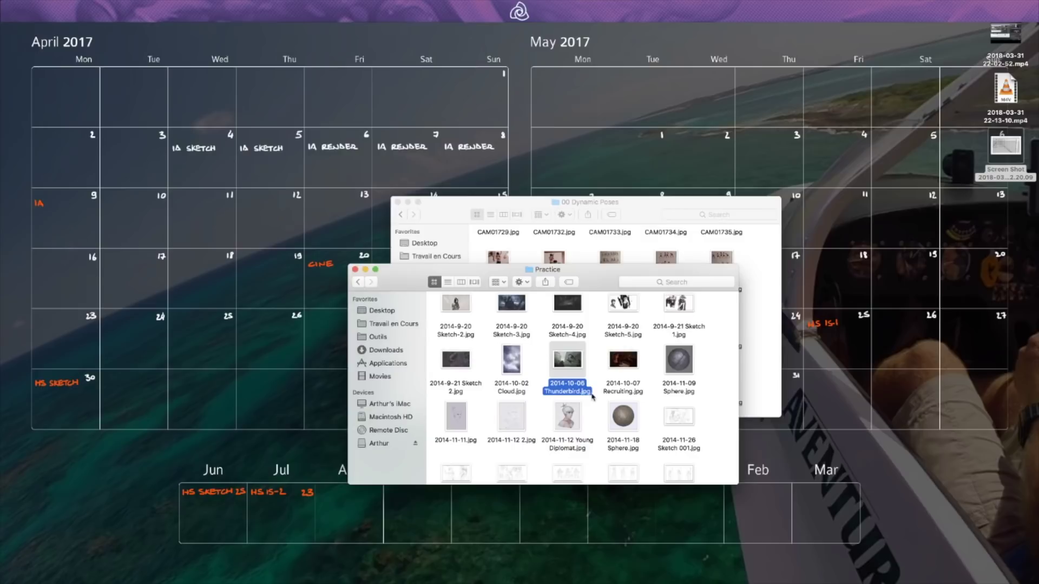
# Step: Preview 2014-11-12 2.jpg, go back to 2014-11-11.jpg, advance to 2014-11-12 Young Diplomat.jpg and close the preview
pyautogui.scroll(-2, 537, 395)
pyautogui.click(513, 385)
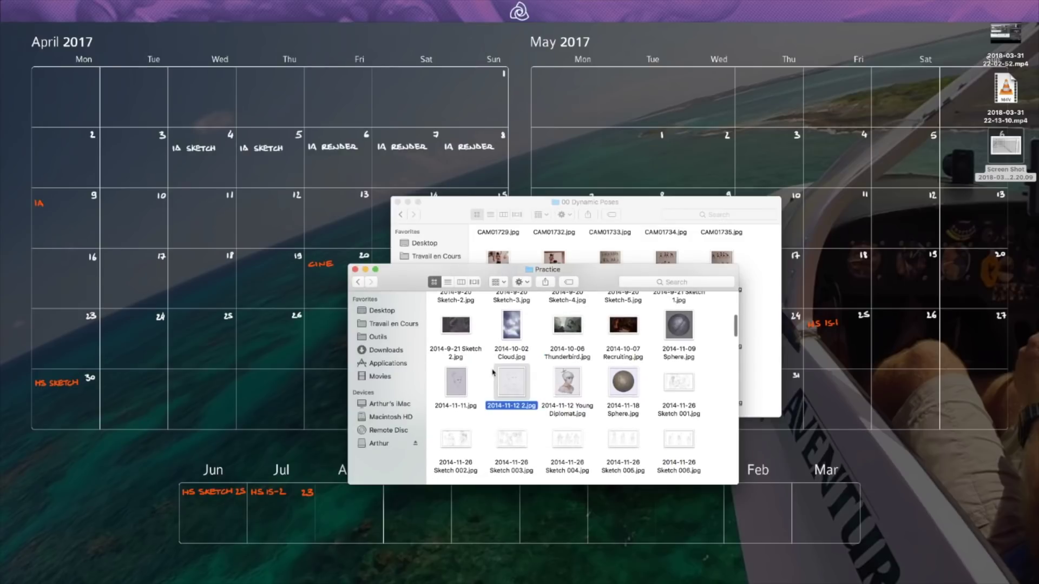
pyautogui.press('space')
pyautogui.press('Left')
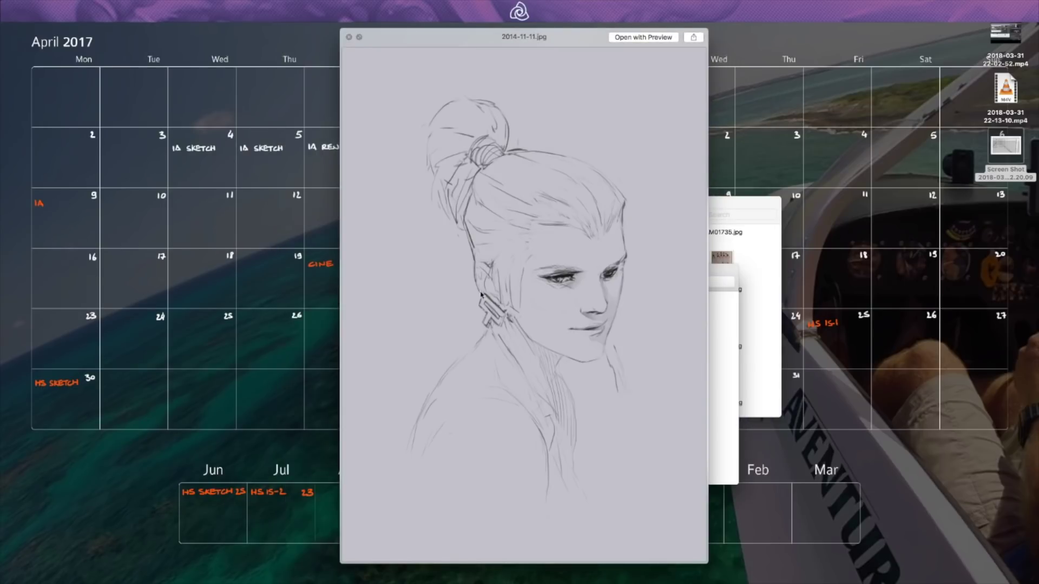
pyautogui.press('Right')
pyautogui.press('Right')
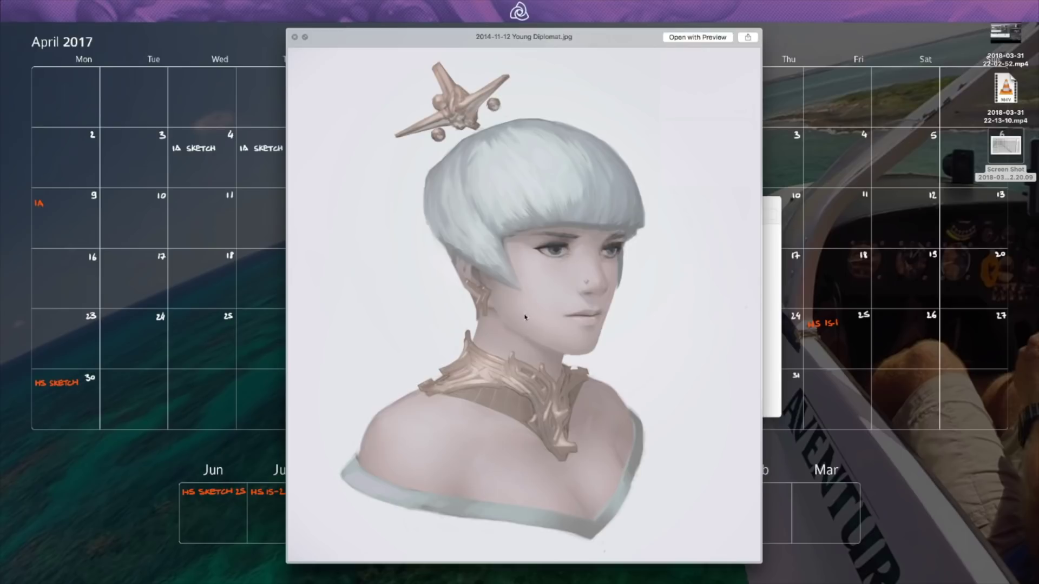
pyautogui.press('space')
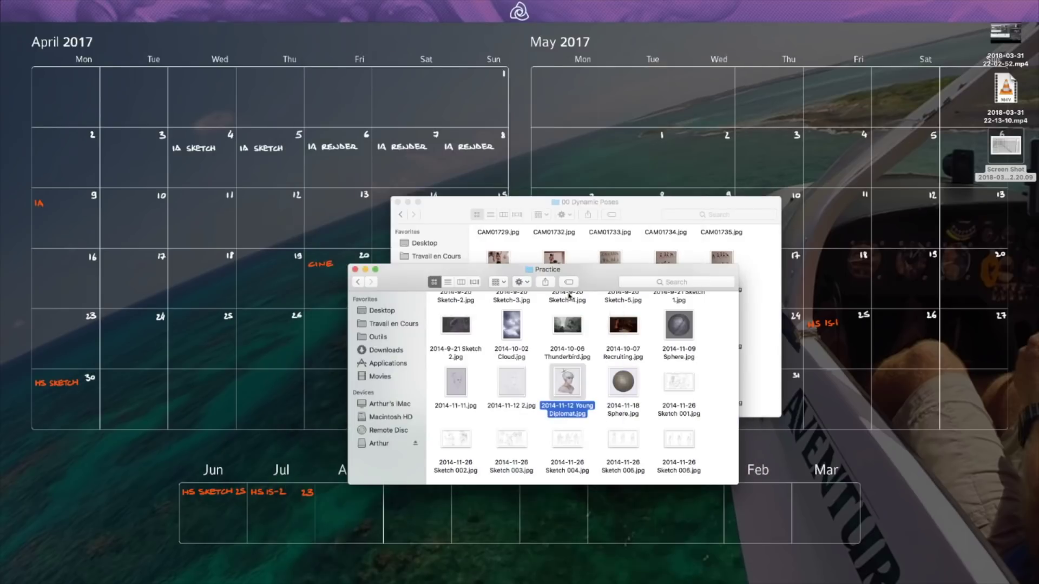
# Step: Preview 2014-11-26 Sketch 001.jpg, leaf back and forth through the neighbouring character sketches, close the preview and select Sketch 004
pyautogui.click(667, 400)
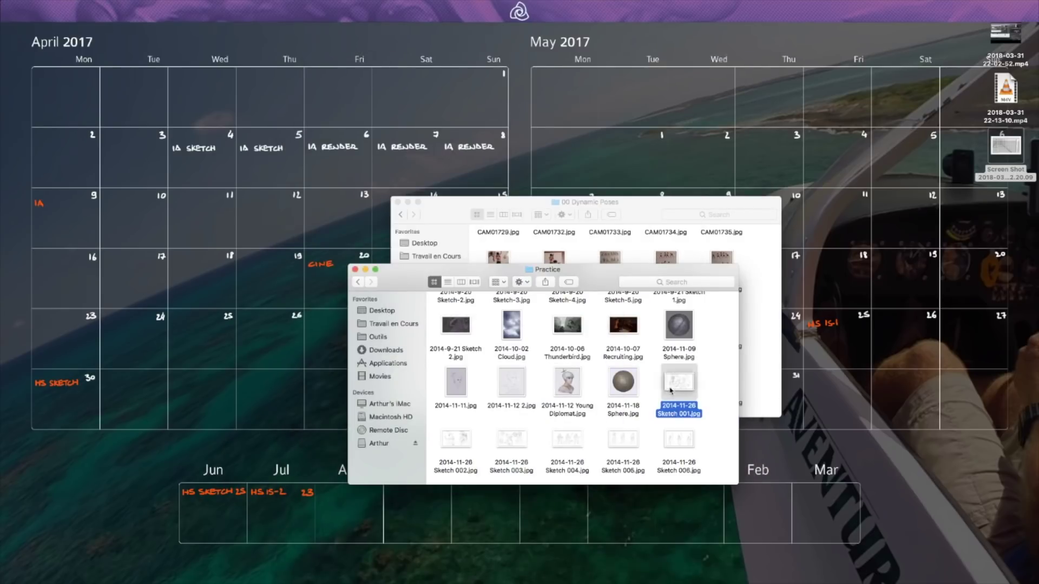
pyautogui.press('space')
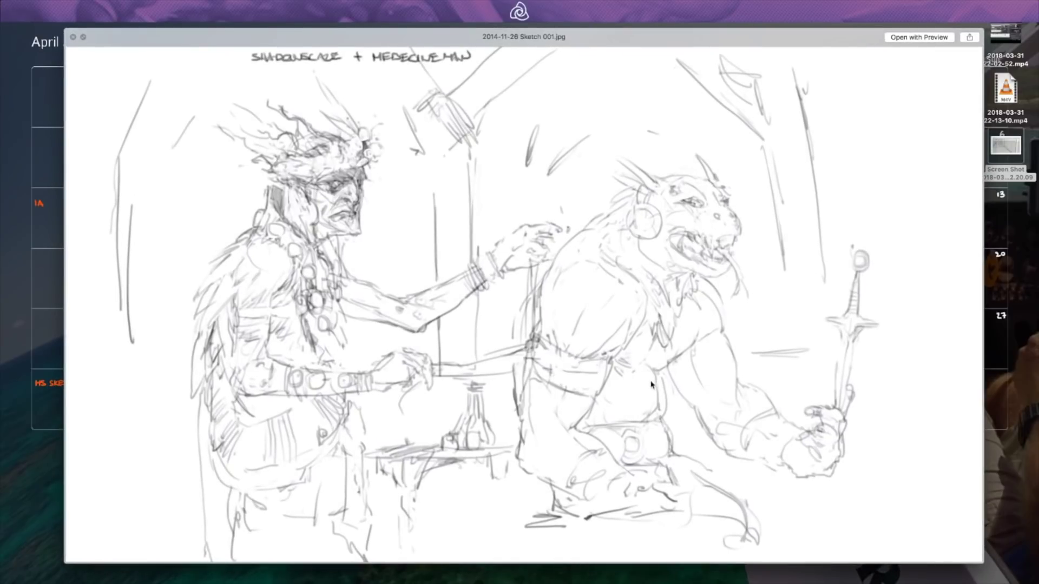
pyautogui.press('Right')
pyautogui.press('Left')
pyautogui.press('Left')
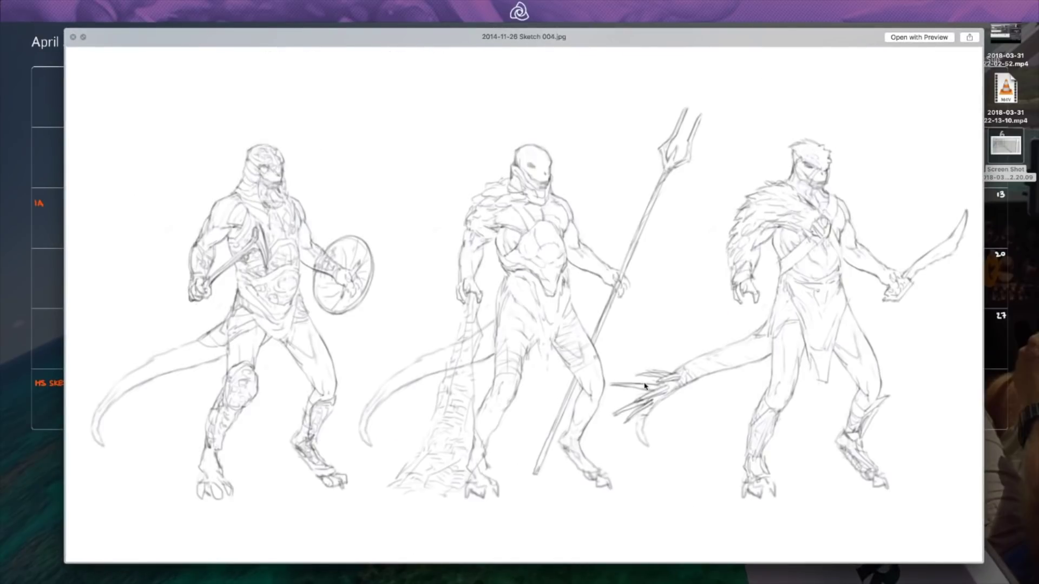
pyautogui.press('Left')
pyautogui.press('Left')
pyautogui.press('Right')
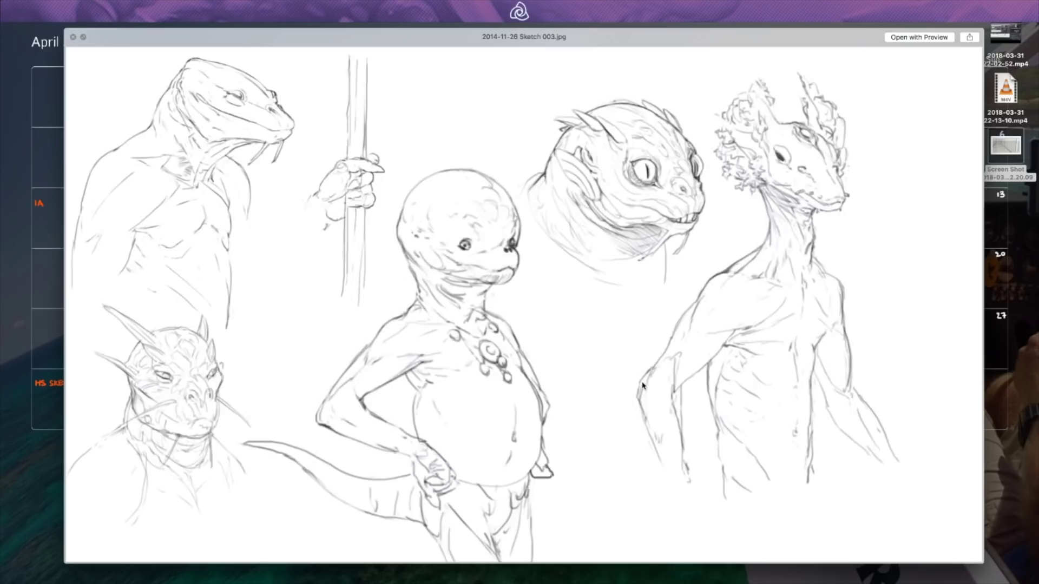
pyautogui.press('Left')
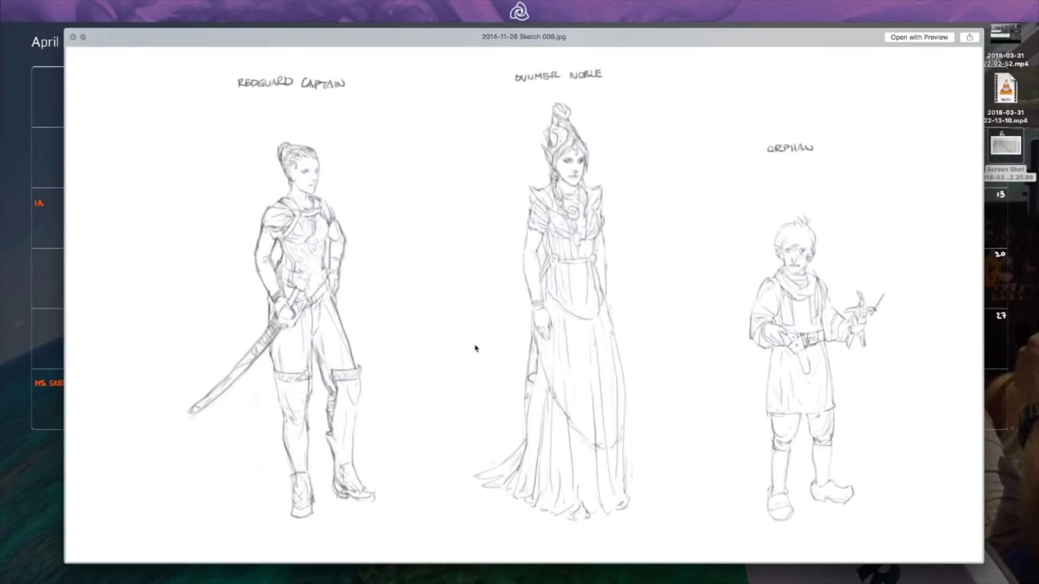
pyautogui.press('space')
pyautogui.click(571, 392)
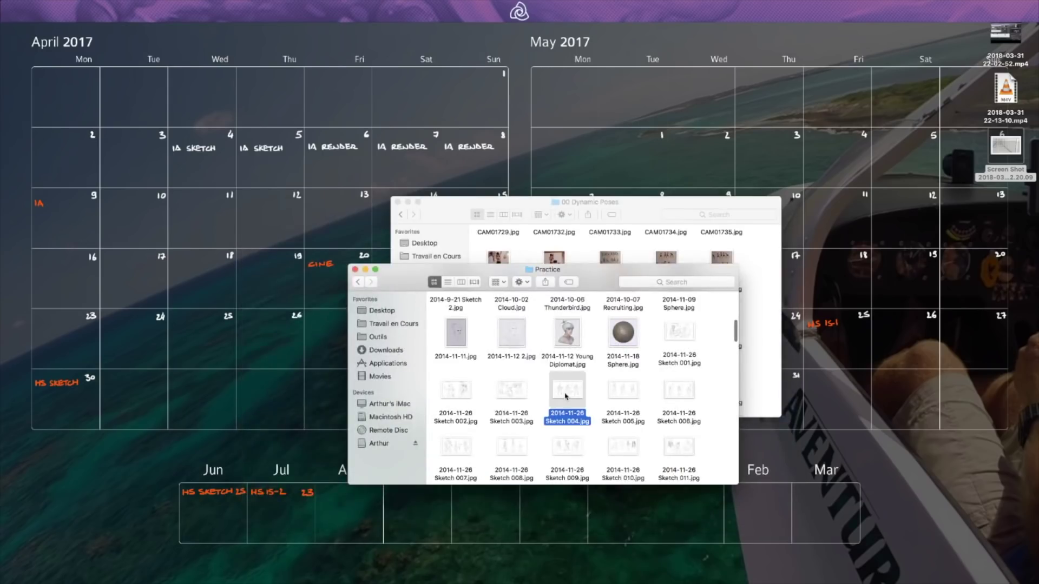
# Step: Switch to Photoshop, bring up Hugo.psd, and hide the Perspective layer and Group 1
pyautogui.hotkey('ctrl', 'Left')
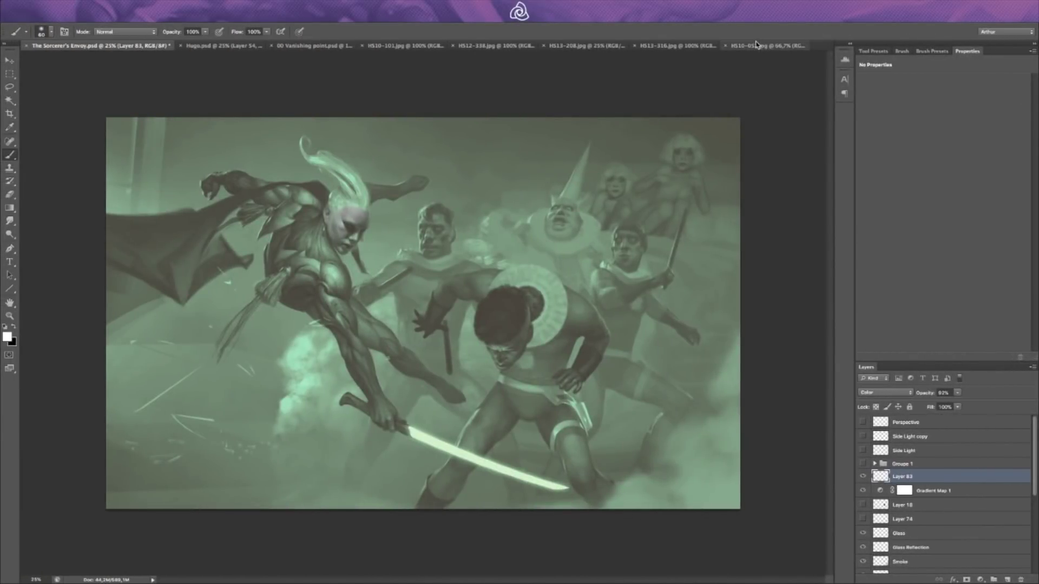
pyautogui.click(238, 46)
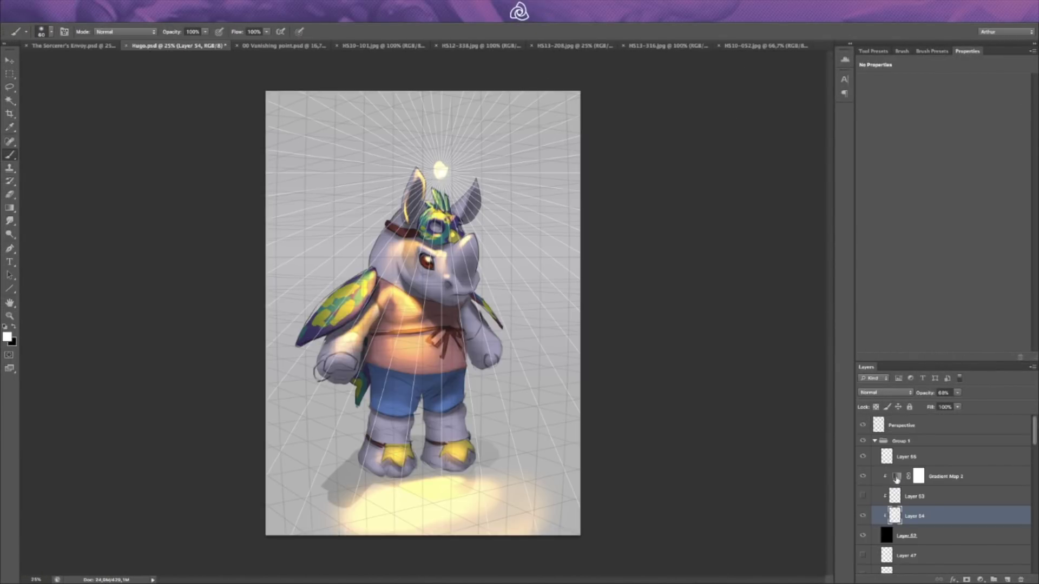
pyautogui.click(872, 432)
pyautogui.click(862, 456)
pyautogui.click(863, 425)
pyautogui.click(862, 441)
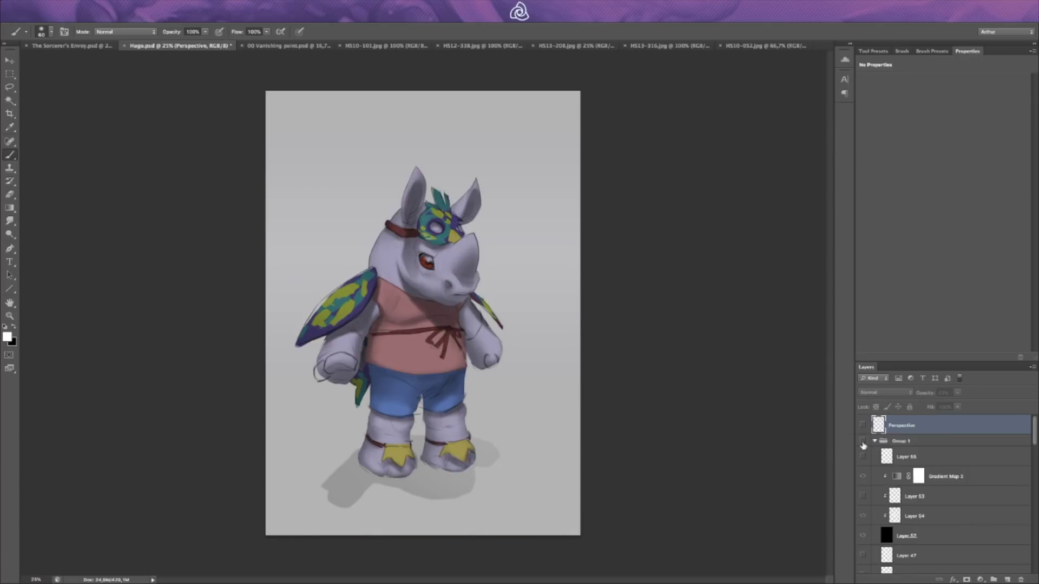
# Step: Toggle the light grey backdrop off and back on, and hide the rhino's painted base layer to isolate the line sketch
pyautogui.scroll(-10, 868, 445)
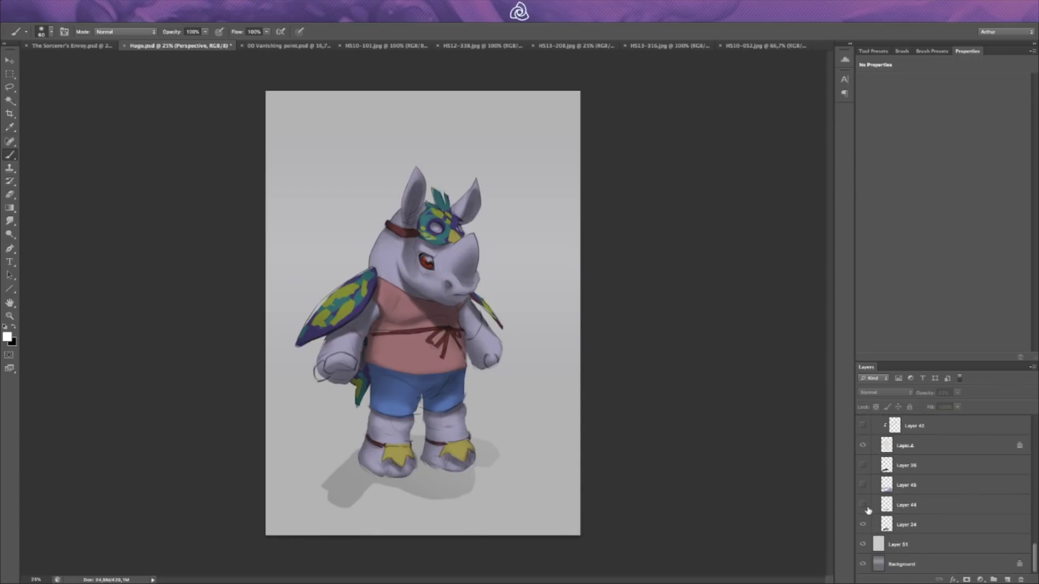
pyautogui.scroll(1, 868, 544)
pyautogui.click(863, 552)
pyautogui.scroll(3, 863, 487)
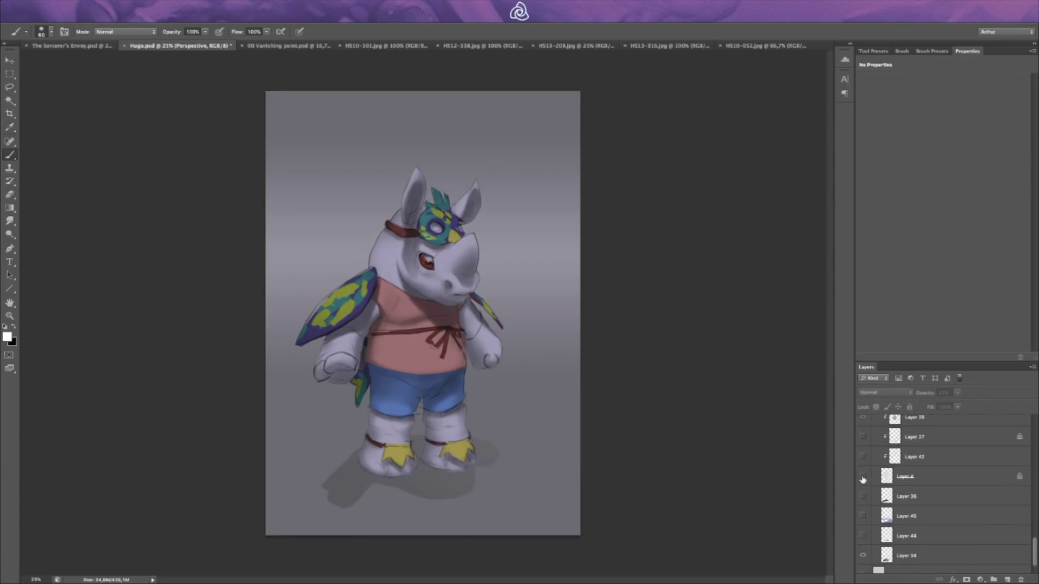
pyautogui.click(862, 476)
pyautogui.scroll(-1, 867, 509)
pyautogui.click(863, 530)
pyautogui.scroll(5, 865, 487)
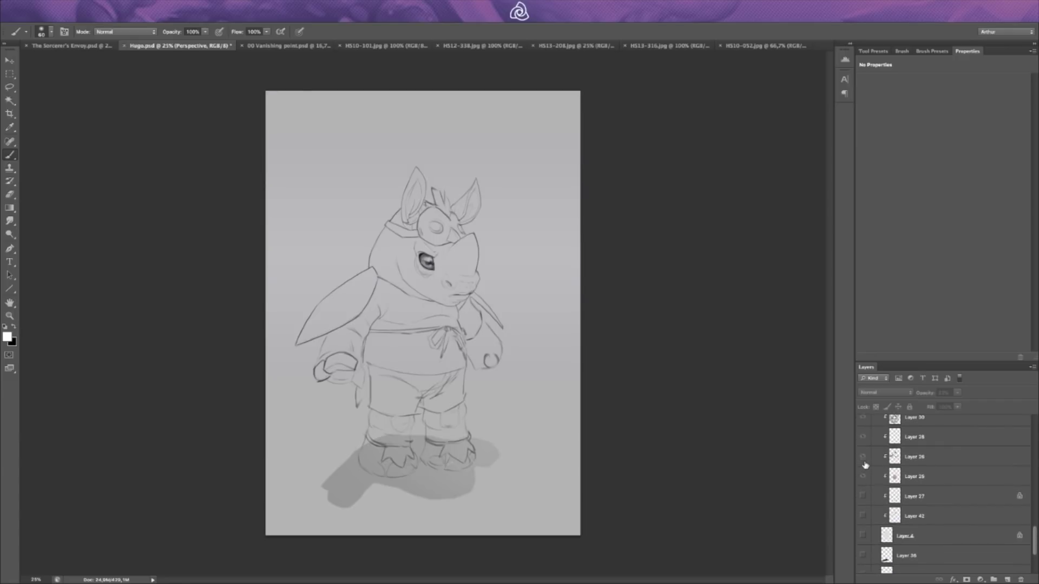
pyautogui.scroll(3, 865, 460)
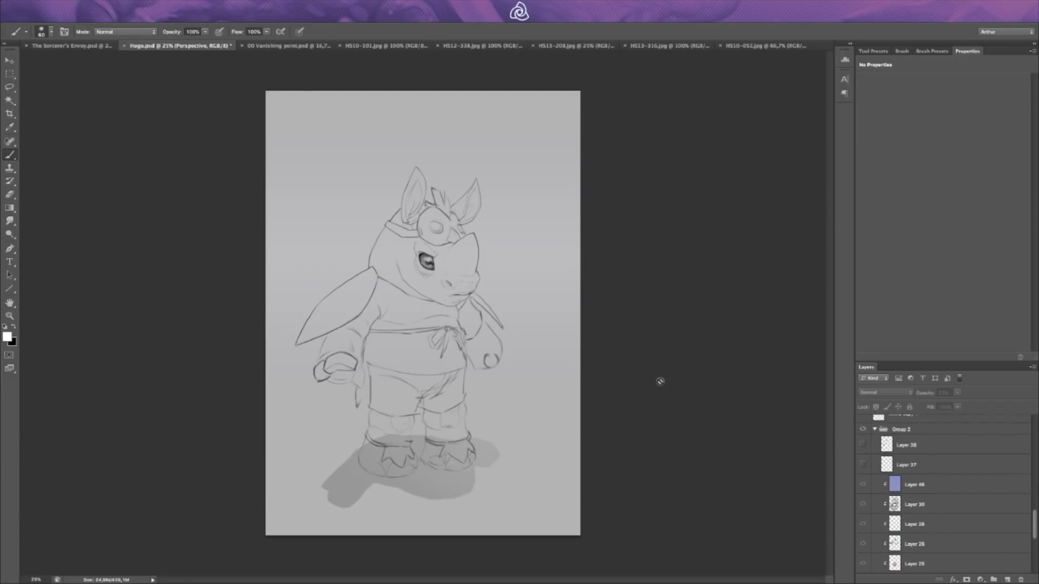
# Step: Select the Rhino copy 4 sketch layer at 50% zoom and choose the Soft brush preset with black as the painting color
pyautogui.hotkey('ctrl', '+')
pyautogui.hotkey('ctrl', '+')
pyautogui.scroll(1, 890, 470)
pyautogui.scroll(2, 890, 470)
pyautogui.click(877, 480)
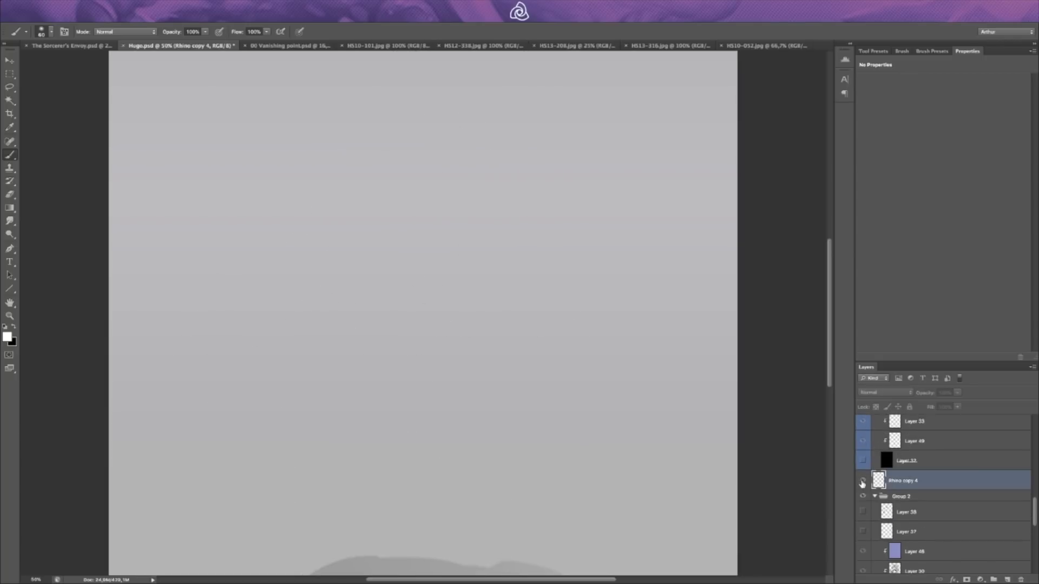
pyautogui.click(872, 51)
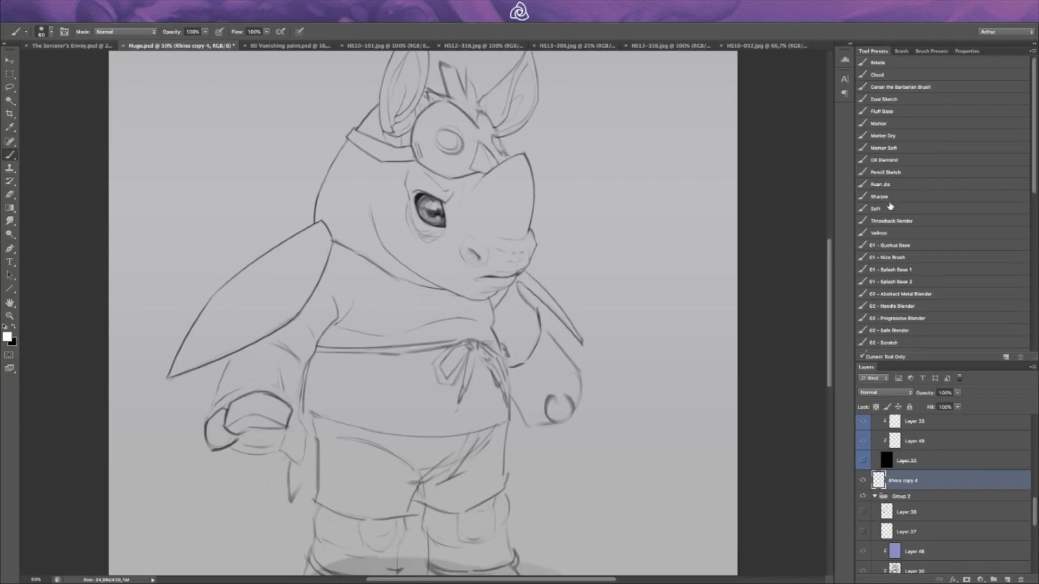
pyautogui.click(885, 209)
pyautogui.press('x')
# Step: Paint two large soft black spots on the empty background beside the rhino, and undo them
pyautogui.moveTo(632, 256)
pyautogui.mouseDown()
pyautogui.moveTo(654, 232)
pyautogui.moveTo(647, 186)
pyautogui.mouseUp()
pyautogui.click(678, 344)
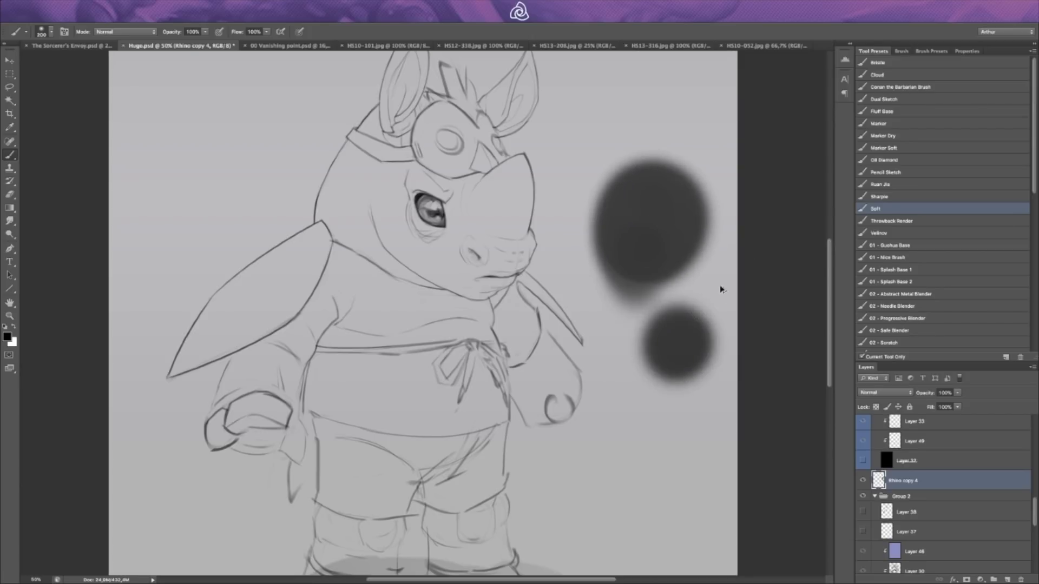
pyautogui.hotkey('ctrl', 'alt', 'z')
pyautogui.hotkey('ctrl', 'alt', 'z')
pyautogui.hotkey('ctrl', 'alt', 'z')
# Step: Reselect the Rhino copy 4 layer and shrink the brush to a fine sketching size
pyautogui.scroll(4, 922, 503)
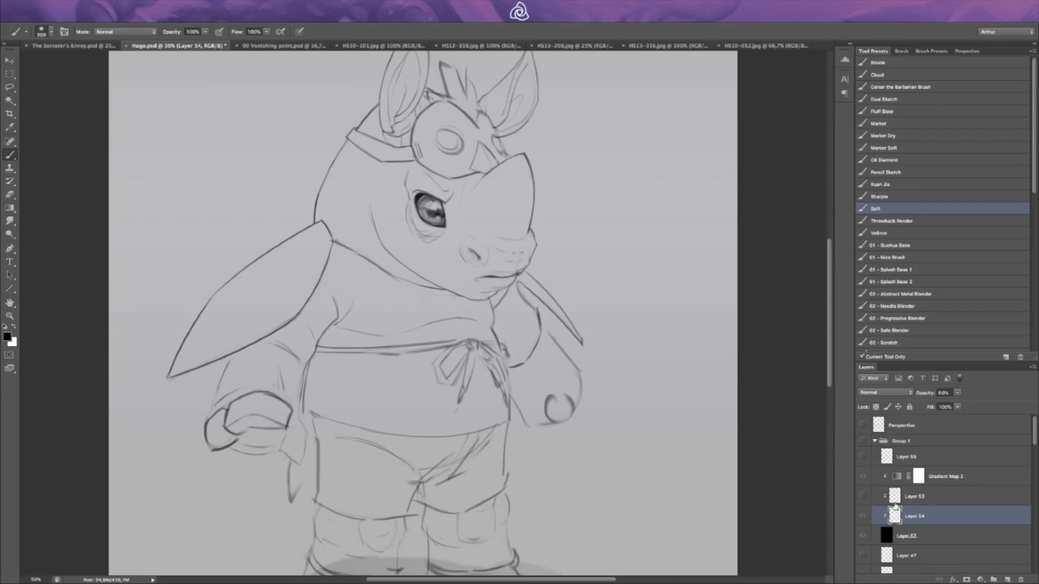
pyautogui.click(896, 463)
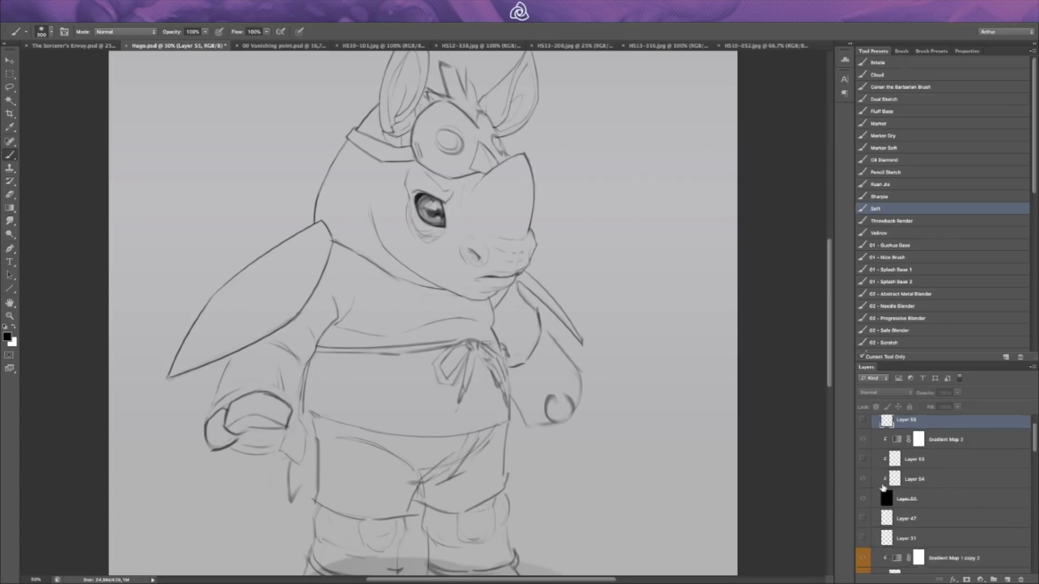
pyautogui.scroll(-5, 887, 476)
pyautogui.scroll(5, 888, 488)
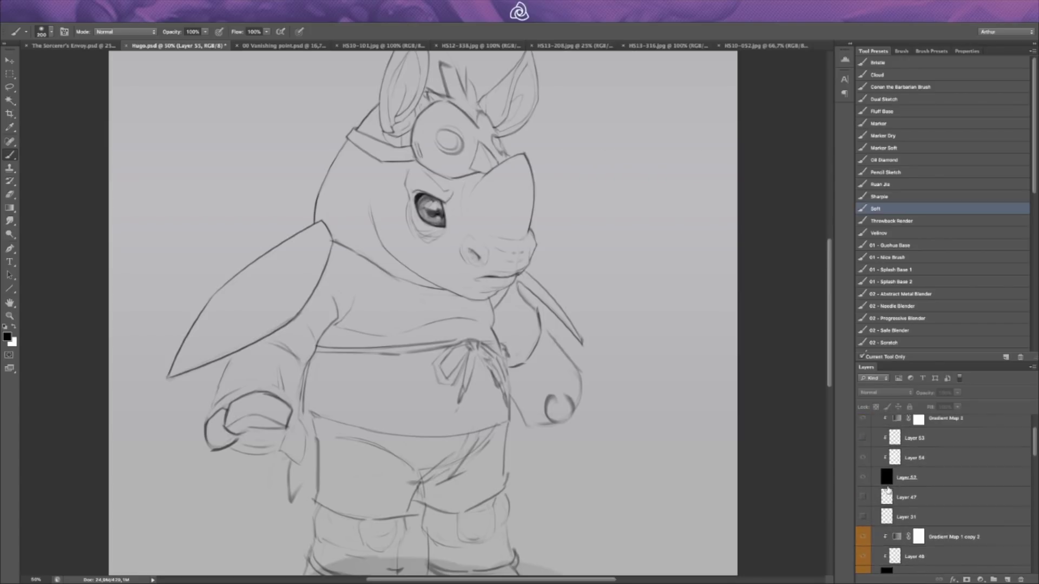
pyautogui.scroll(-3, 880, 488)
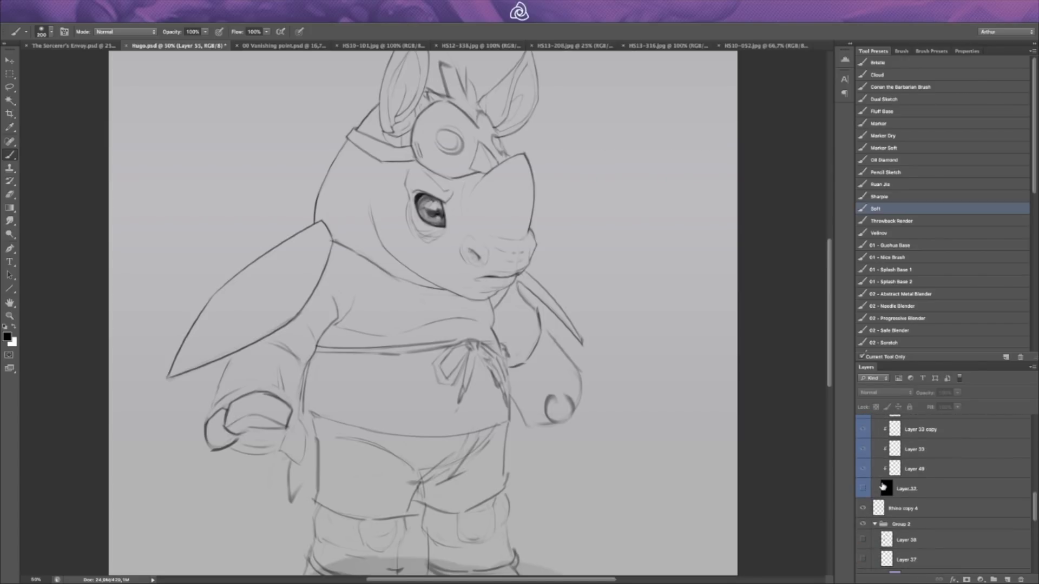
pyautogui.click(880, 484)
pyautogui.press('[')
pyautogui.press('[')
pyautogui.press('[')
pyautogui.press('[')
pyautogui.press('[')
pyautogui.press('[')
pyautogui.press('[')
pyautogui.press('[')
pyautogui.press('[')
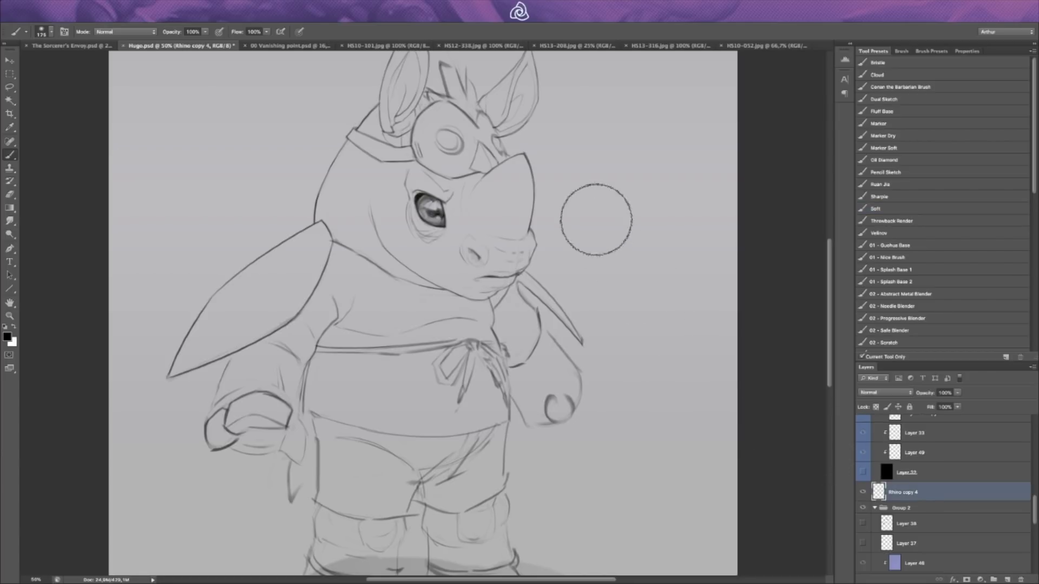
pyautogui.press('[')
pyautogui.press('[')
pyautogui.press('[')
# Step: Sketch loose tapering demonstration strokes on the empty background beside the rhino, including long dark diagonals at shoulder height
pyautogui.moveTo(655, 200); pyautogui.dragTo(635, 242)
pyautogui.moveTo(638, 147); pyautogui.dragTo(635, 242)
pyautogui.moveTo(671, 181); pyautogui.dragTo(643, 247)
pyautogui.moveTo(676, 208)
pyautogui.mouseDown()
pyautogui.moveTo(646, 270)
pyautogui.moveTo(652, 238)
pyautogui.moveTo(672, 196)
pyautogui.moveTo(648, 319)
pyautogui.mouseUp()
pyautogui.press('e')
pyautogui.press('b')
pyautogui.moveTo(616, 269); pyautogui.dragTo(647, 366)
pyautogui.moveTo(574, 234); pyautogui.dragTo(649, 369)
# Step: Add short overlapping vertical strokes above the diagonal lines and erase across part of the marks
pyautogui.moveTo(601, 219); pyautogui.dragTo(606, 236)
pyautogui.moveTo(598, 187); pyautogui.dragTo(590, 230)
pyautogui.moveTo(593, 169); pyautogui.dragTo(583, 216)
pyautogui.moveTo(585, 138); pyautogui.dragTo(596, 171)
pyautogui.moveTo(592, 127); pyautogui.dragTo(615, 204)
pyautogui.moveTo(624, 163); pyautogui.dragTo(617, 216)
pyautogui.moveTo(627, 156); pyautogui.dragTo(618, 202)
pyautogui.moveTo(624, 126); pyautogui.dragTo(622, 156)
pyautogui.press('e')
pyautogui.moveTo(609, 204)
pyautogui.mouseDown()
pyautogui.moveTo(619, 158)
pyautogui.moveTo(606, 137)
pyautogui.moveTo(614, 157)
pyautogui.moveTo(638, 151)
pyautogui.moveTo(640, 238)
pyautogui.moveTo(661, 225)
pyautogui.mouseUp()
# Step: Return to the brush and sketch longer curved, tapering strokes beside the remaining marks
pyautogui.press('b')
pyautogui.moveTo(664, 139)
pyautogui.mouseDown()
pyautogui.moveTo(652, 196)
pyautogui.moveTo(651, 162)
pyautogui.mouseUp()
pyautogui.moveTo(637, 120); pyautogui.dragTo(643, 226)
pyautogui.moveTo(620, 109)
pyautogui.mouseDown()
pyautogui.moveTo(642, 165)
pyautogui.moveTo(644, 251)
pyautogui.mouseUp()
pyautogui.moveTo(634, 173)
pyautogui.mouseDown()
pyautogui.moveTo(639, 250)
pyautogui.moveTo(648, 186)
pyautogui.moveTo(637, 238)
pyautogui.moveTo(640, 203)
pyautogui.moveTo(681, 234)
pyautogui.mouseUp()
pyautogui.press('e')
pyautogui.press('b')
pyautogui.moveTo(686, 165); pyautogui.dragTo(683, 230)
pyautogui.moveTo(672, 144); pyautogui.dragTo(683, 199)
pyautogui.moveTo(665, 125); pyautogui.dragTo(687, 177)
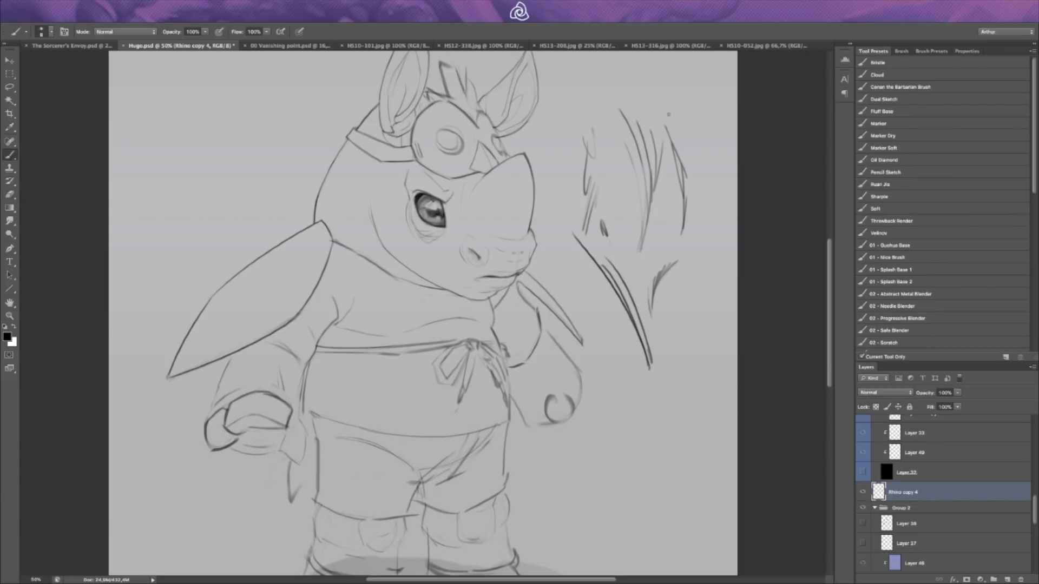
pyautogui.moveTo(696, 222); pyautogui.dragTo(701, 289)
# Step: Switch back to Finder, preview 2014-11-26 Sketch 004, 003, 002 and 007 in Quick Look, and close the preview
pyautogui.hotkey('ctrl', 'Right')
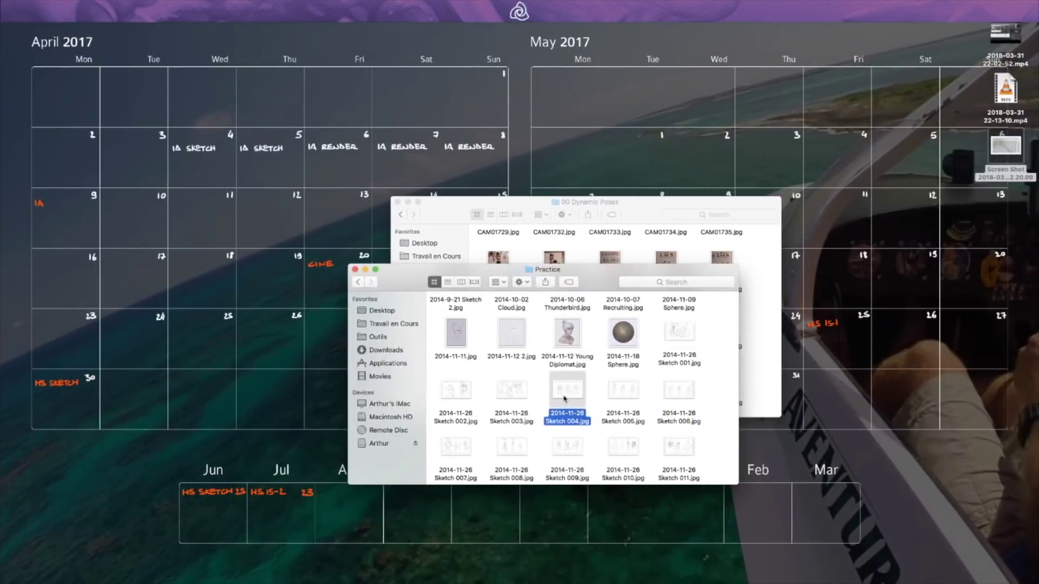
pyautogui.press('space')
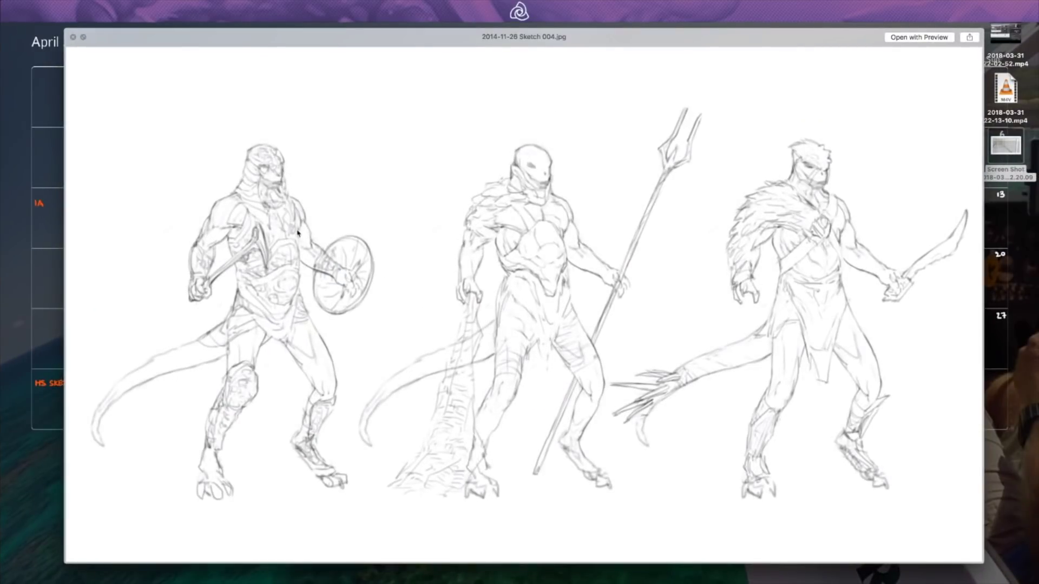
pyautogui.press('Left')
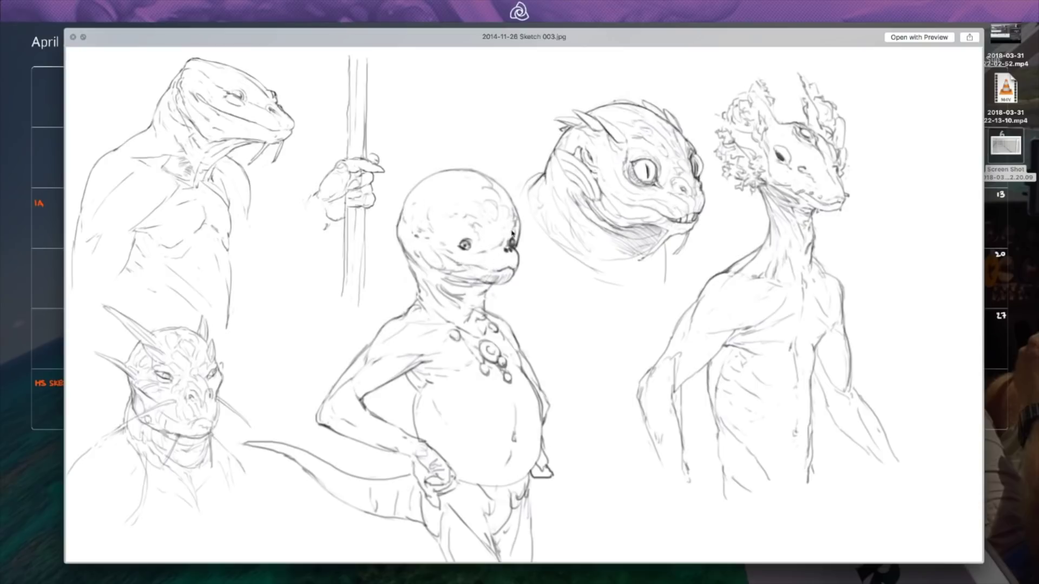
pyautogui.press('Left')
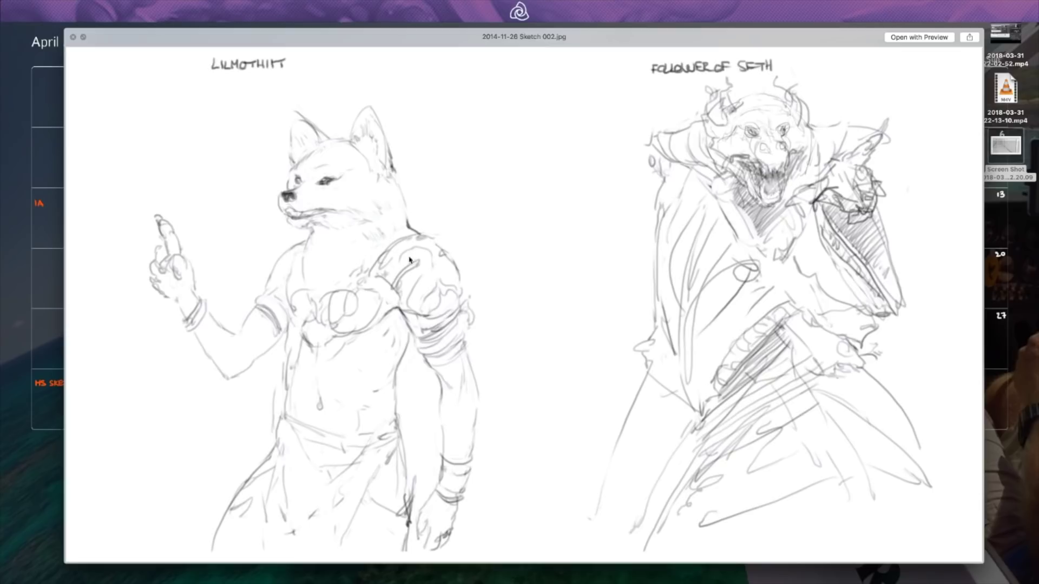
pyautogui.press('Down')
pyautogui.press('space')
pyautogui.press('space')
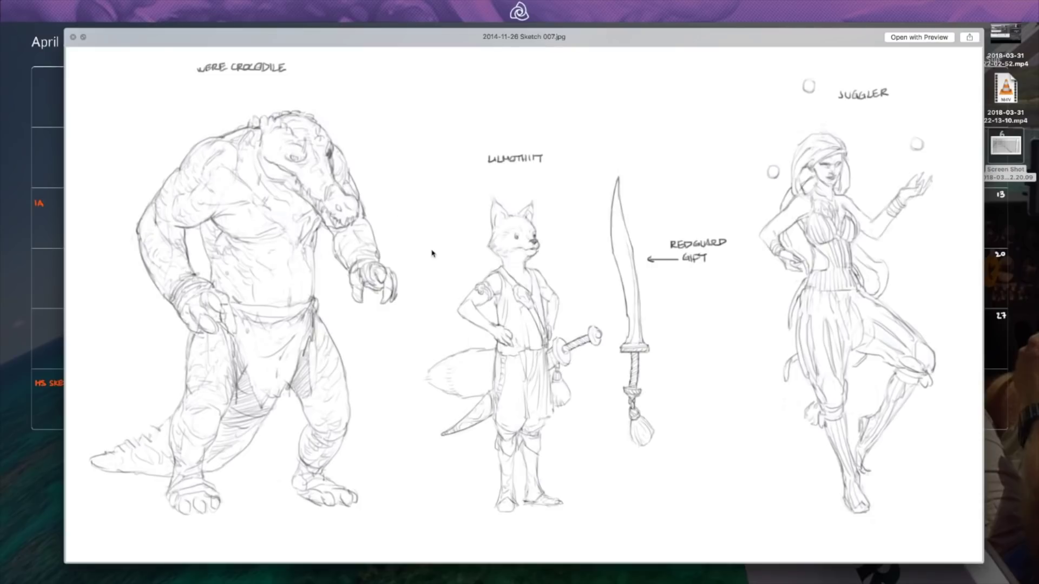
pyautogui.press('space')
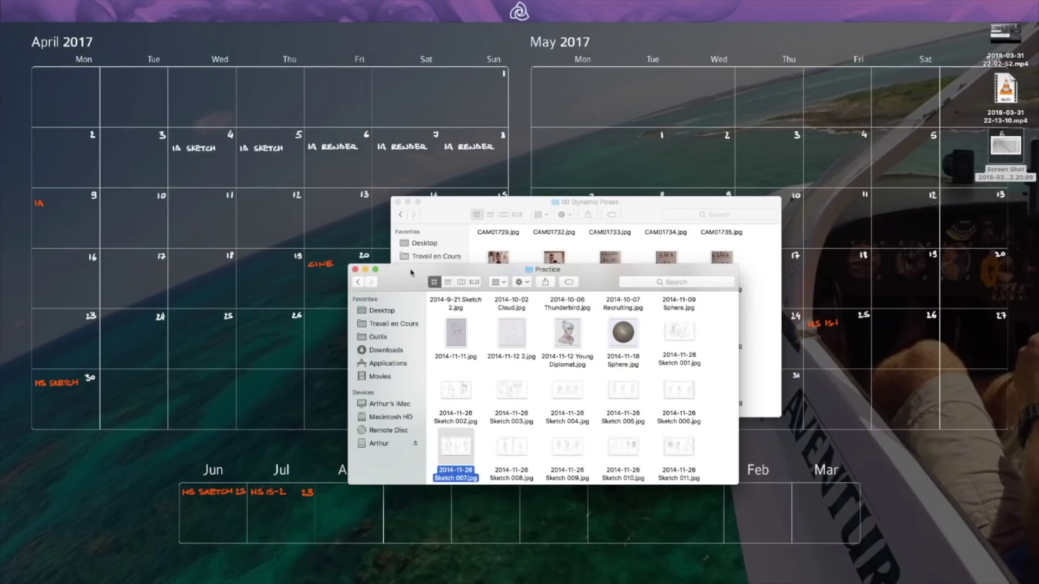
# Step: Reopen the preview of 2014-11-26 Sketch 007.jpg, move on through Sketch 008, 009 and 014, and close it
pyautogui.press('space')
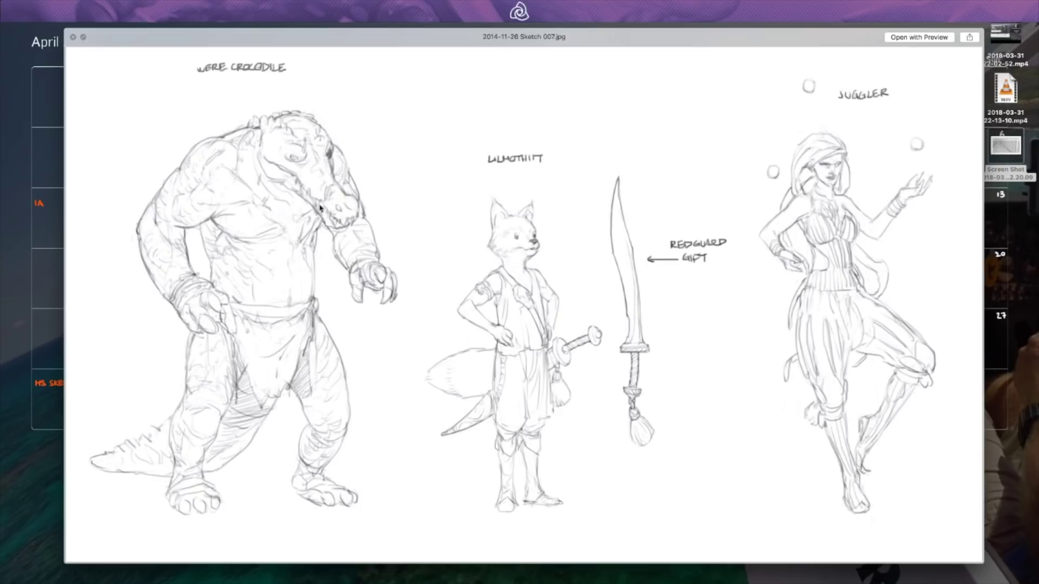
pyautogui.press('Right')
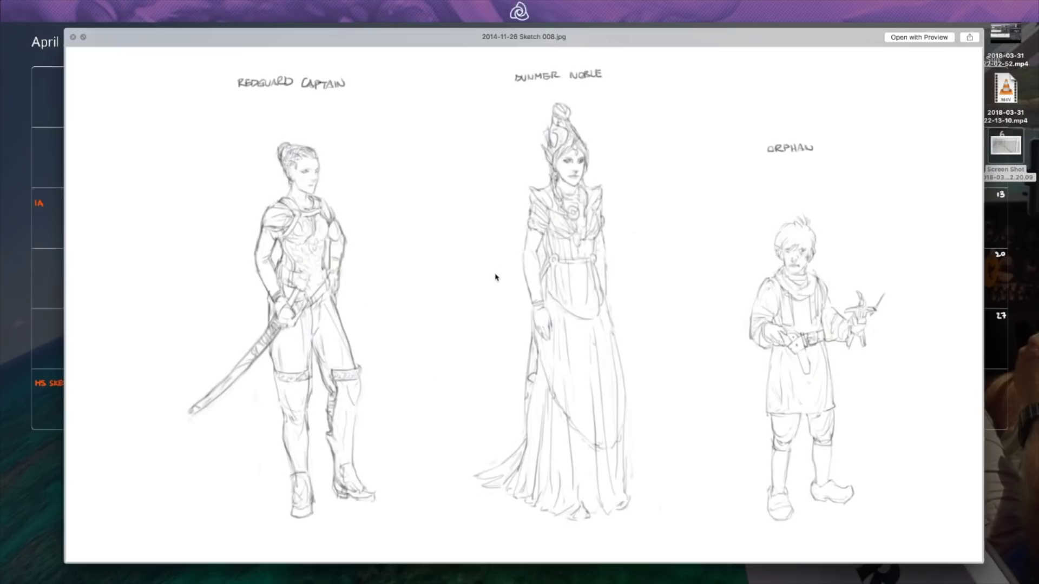
pyautogui.press('Right')
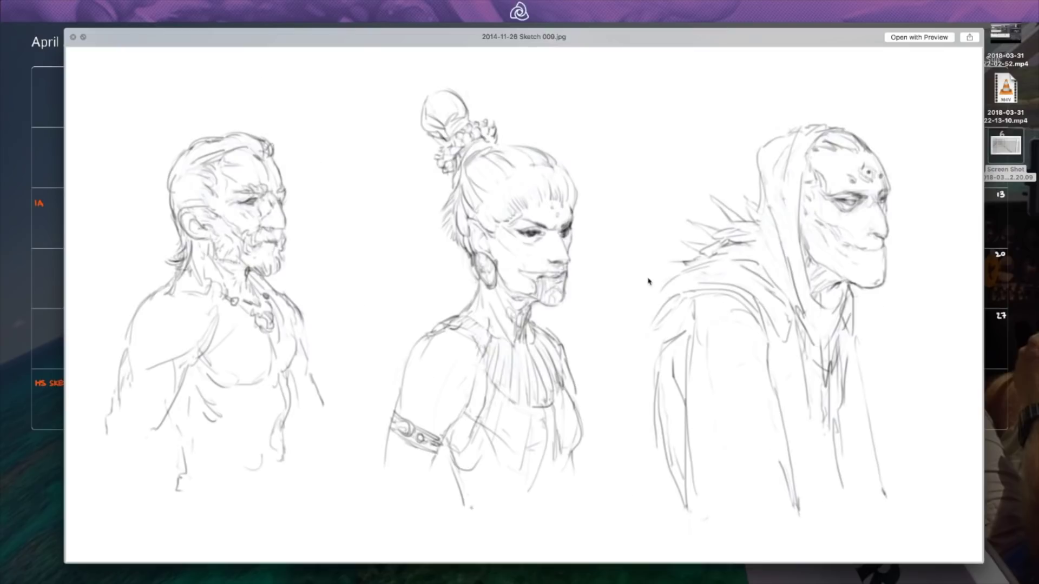
pyautogui.press('Down')
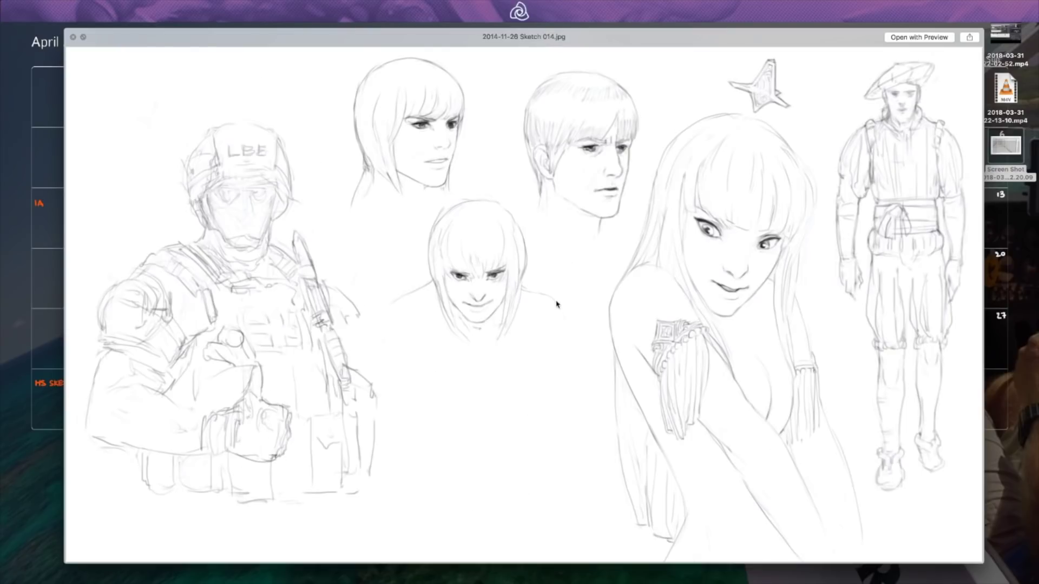
pyautogui.press('space')
# Step: Preview the grey painting 2014-12-01 Neuron Forest.jpg in Quick Look and close it
pyautogui.scroll(-3, 596, 390)
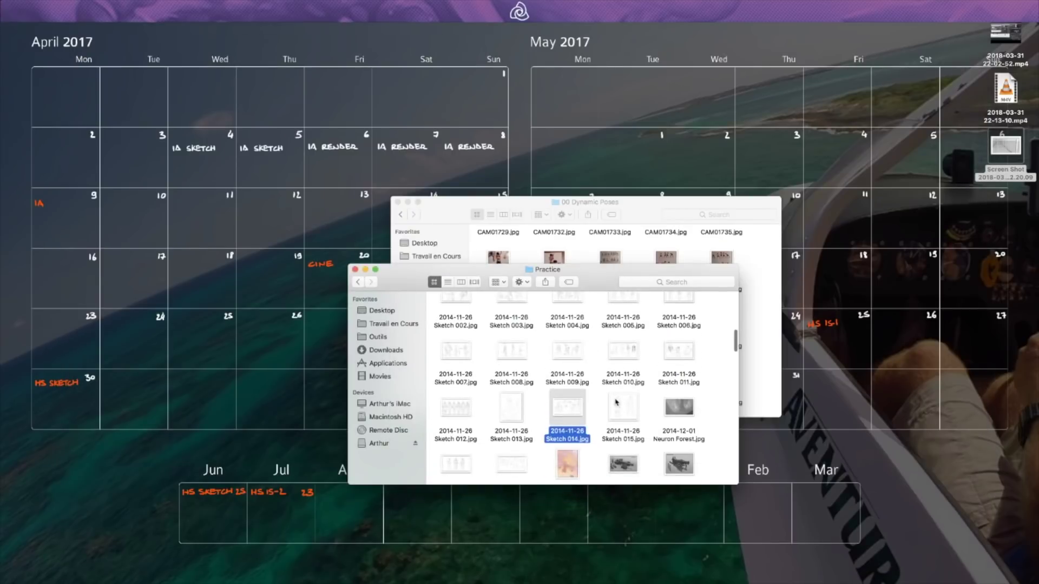
pyautogui.click(683, 377)
pyautogui.press('space')
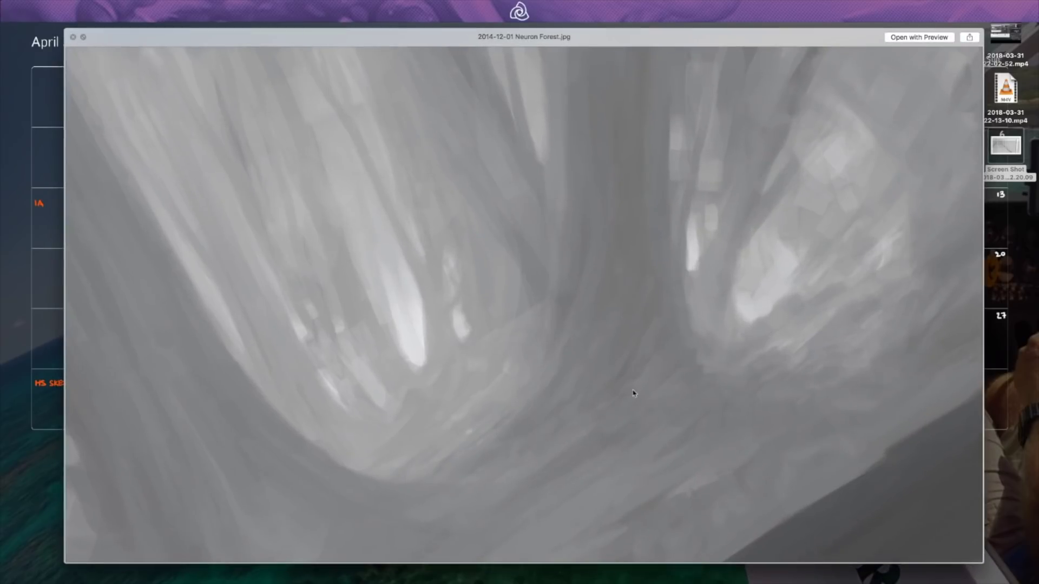
pyautogui.press('space')
pyautogui.scroll(-2, 590, 414)
pyautogui.click(613, 401)
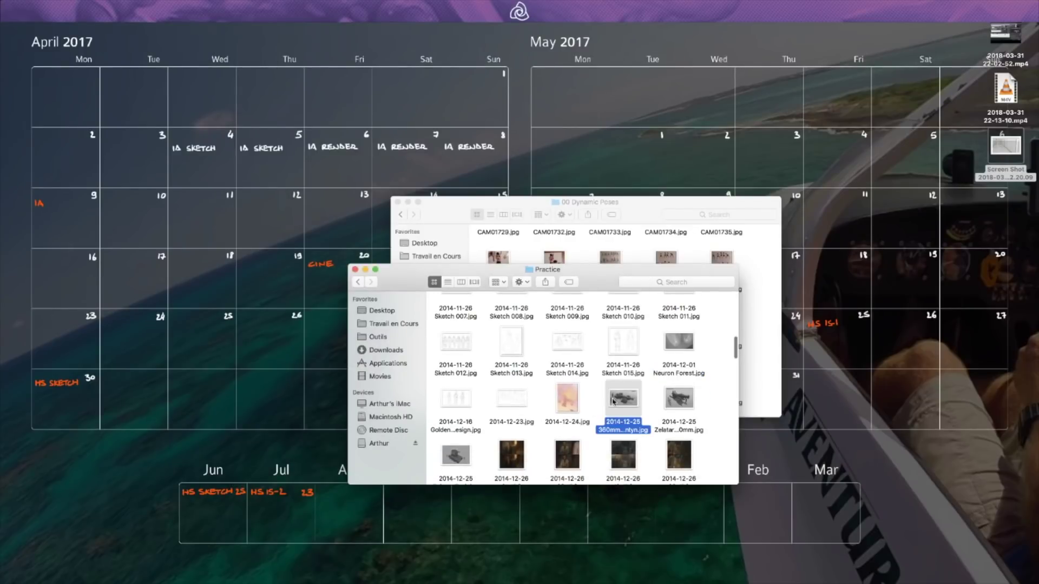
pyautogui.press('Right')
pyautogui.press('space')
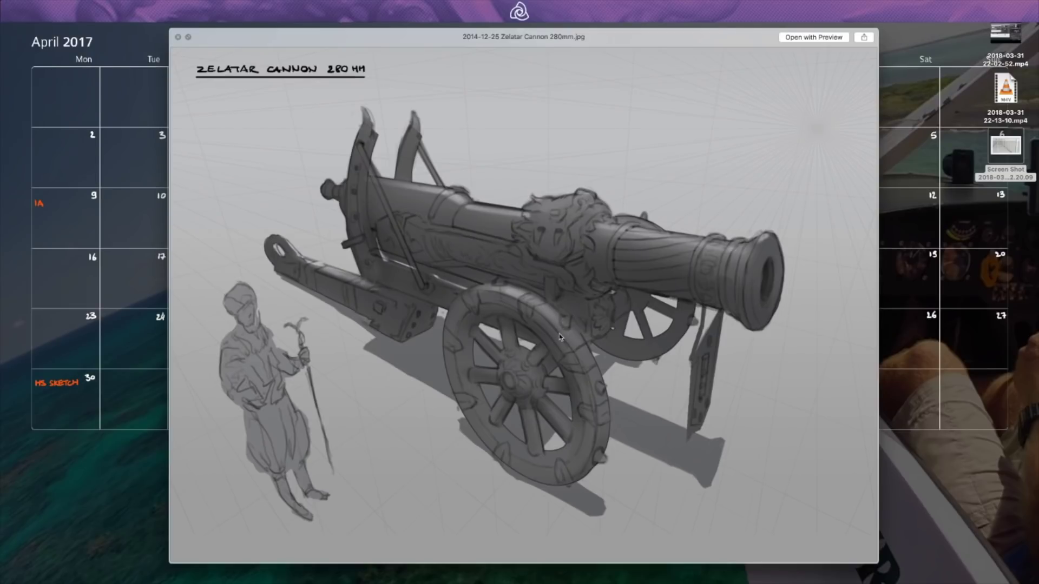
pyautogui.press('Left')
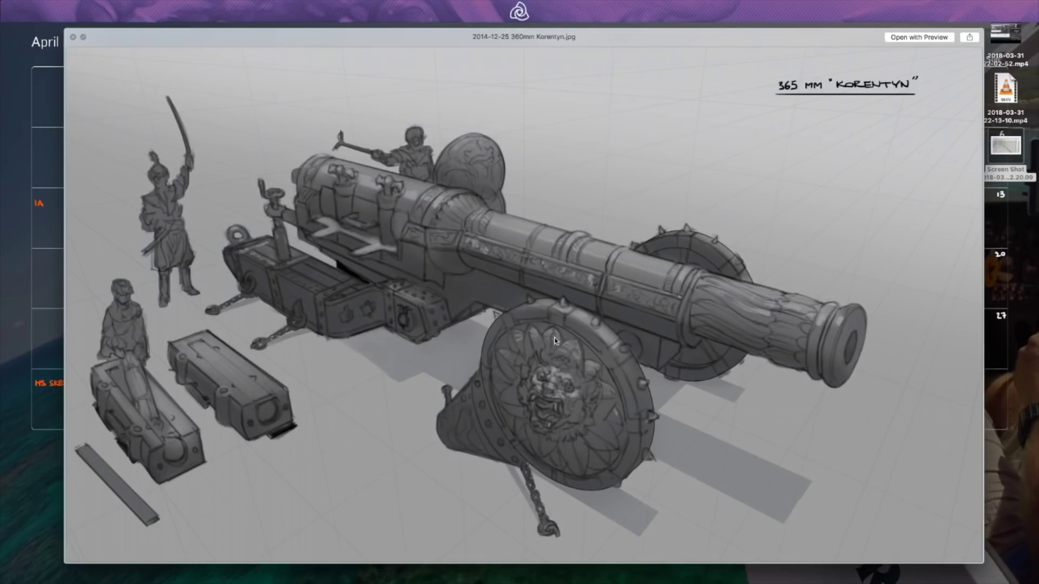
pyautogui.press('space')
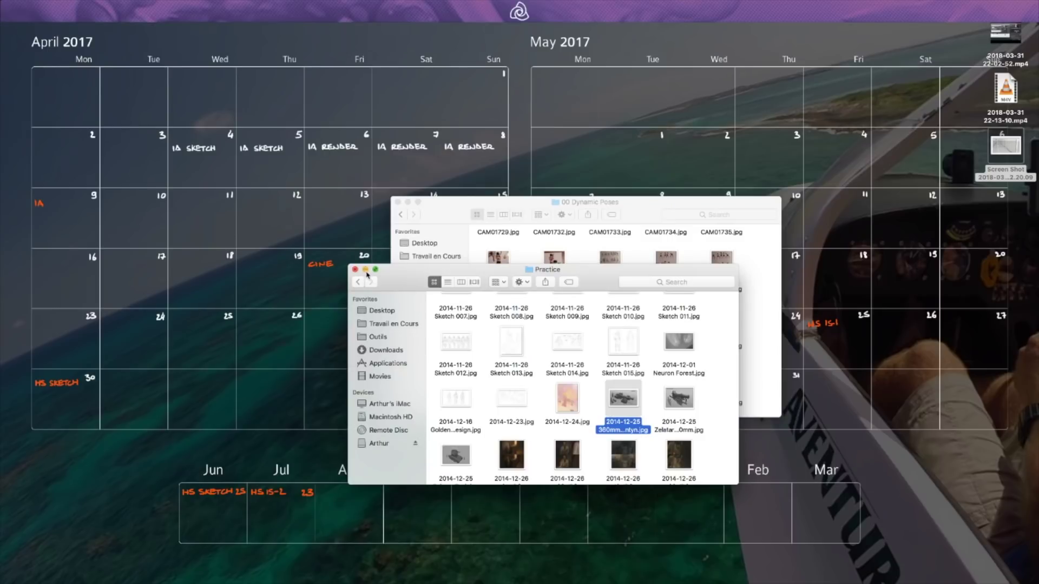
# Step: Open 00 Calendar.psd from the Outils folder in Photoshop and view the April 2017 grid up close
pyautogui.click(377, 338)
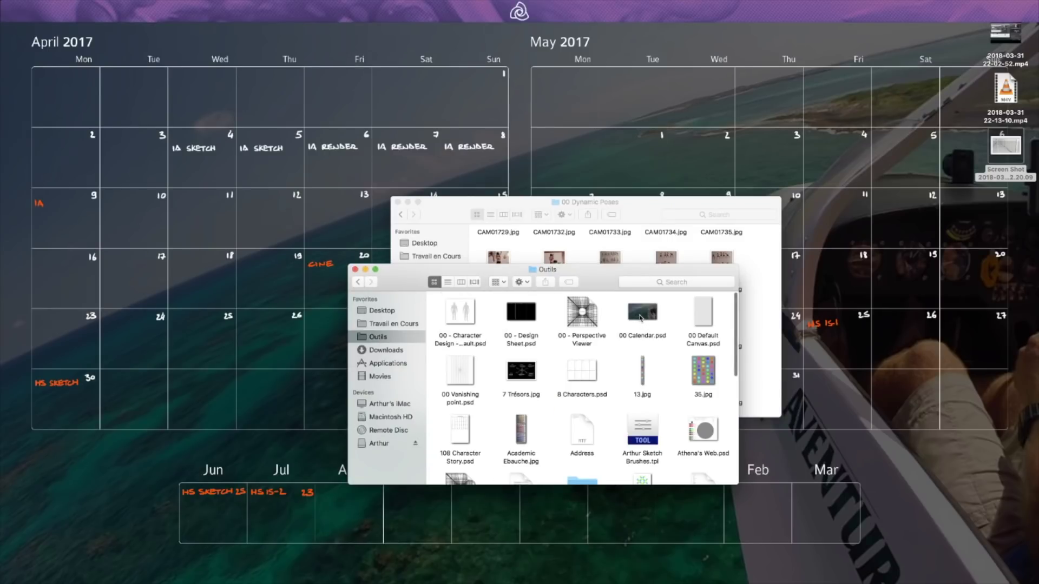
pyautogui.doubleClick(641, 317)
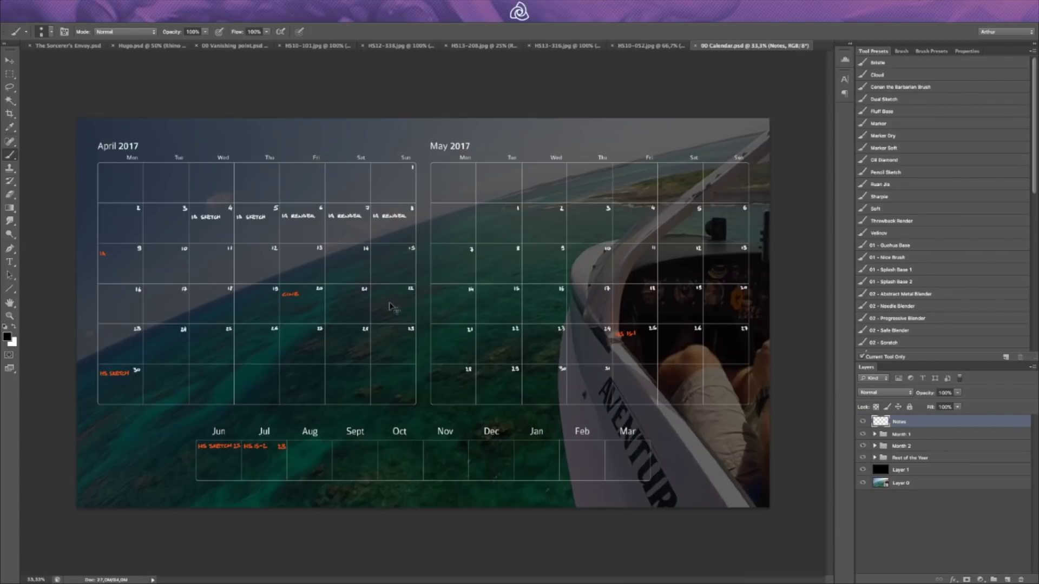
pyautogui.scroll(2, 396, 306)
pyautogui.moveTo(444, 234); pyautogui.dragTo(510, 283)
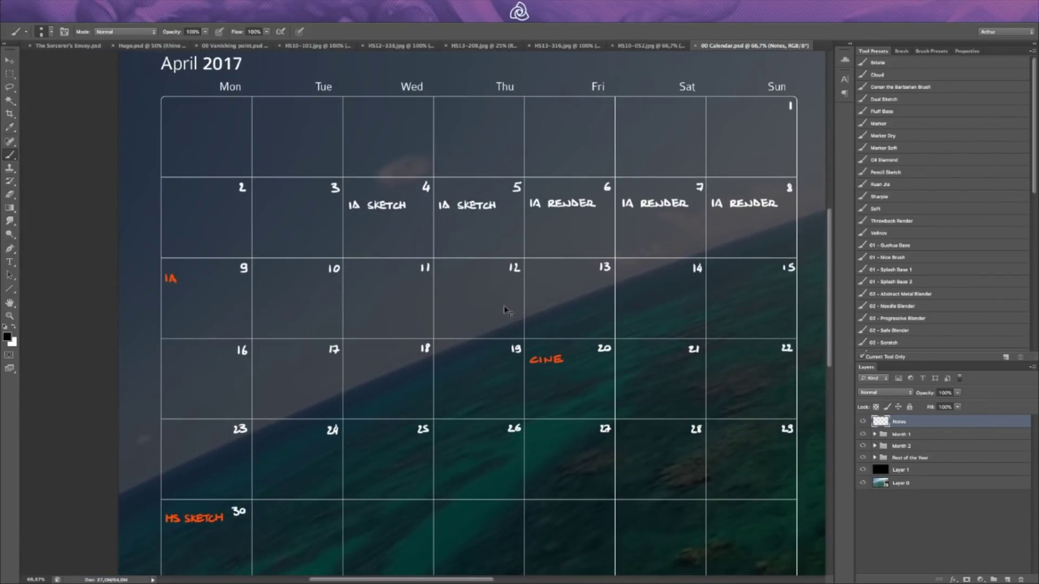
# Step: Load the Sharpie preset for the Brush and the Marker preset for the Eraser, and return to the Brush
pyautogui.hotkey('ctrl', '-')
pyautogui.click(887, 196)
pyautogui.press('e')
pyautogui.moveTo(877, 183); pyautogui.dragTo(875, 185)
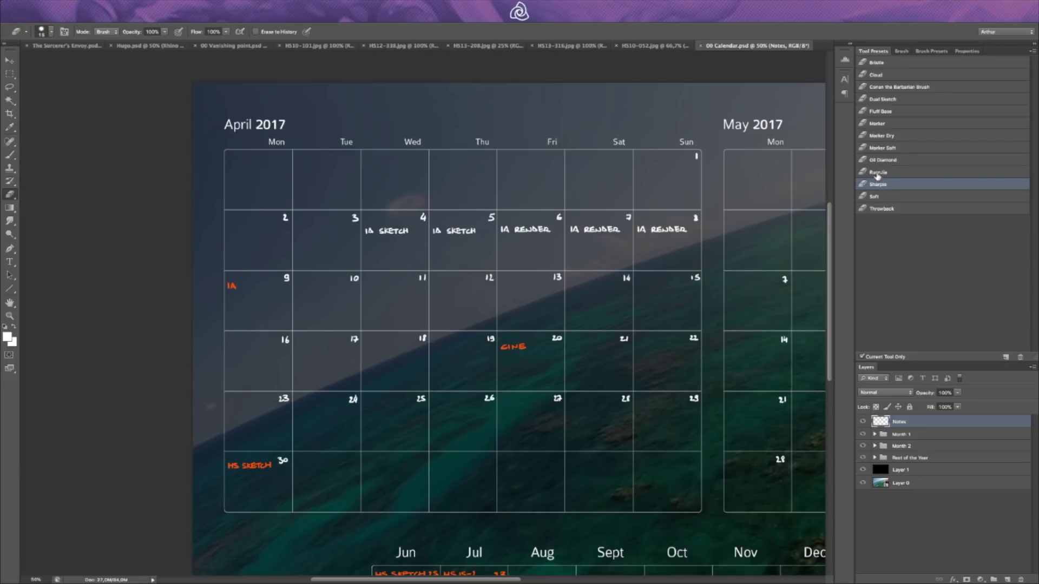
pyautogui.click(880, 124)
pyautogui.press('b')
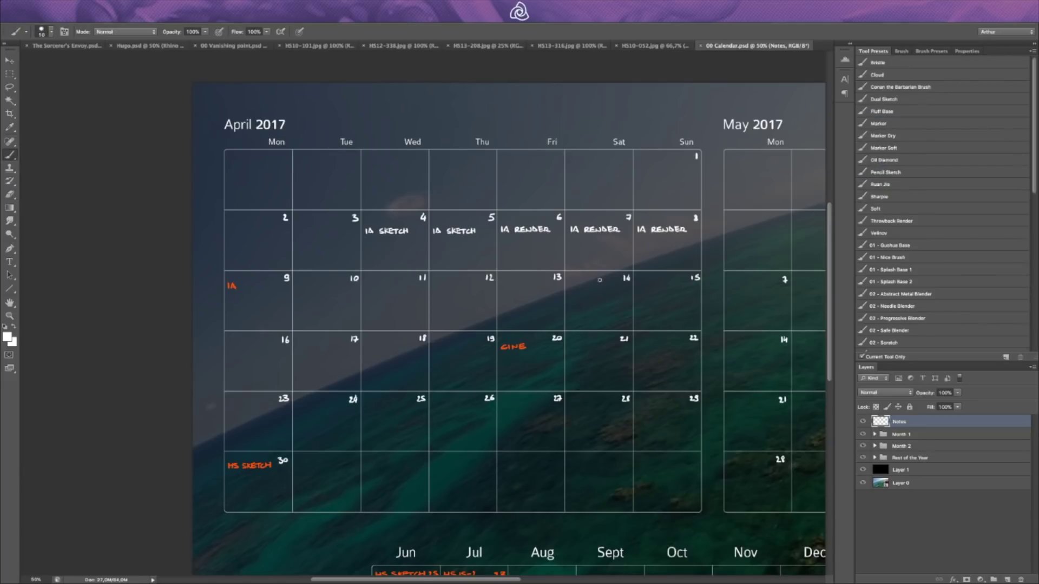
# Step: Draw a short trial mark in the 14 April cell of the calendar and erase it
pyautogui.press('e')
pyautogui.press('b')
pyautogui.moveTo(575, 284); pyautogui.dragTo(599, 283)
pyautogui.moveTo(596, 283)
pyautogui.mouseDown()
pyautogui.moveTo(611, 293)
pyautogui.moveTo(570, 282)
pyautogui.mouseUp()
pyautogui.press('e')
pyautogui.press('b')
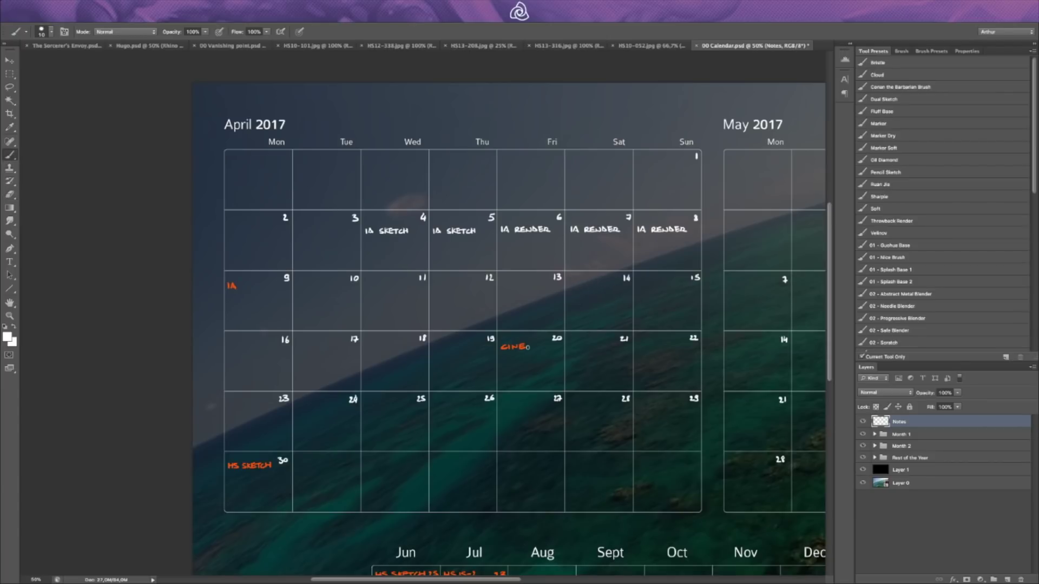
# Step: Look over the April notes and the following months, close 00 Calendar.psd and switch back to Finder
pyautogui.moveTo(303, 354); pyautogui.dragTo(280, 352)
pyautogui.hscroll(6, 534, 309)
pyautogui.scroll(-2, 534, 309)
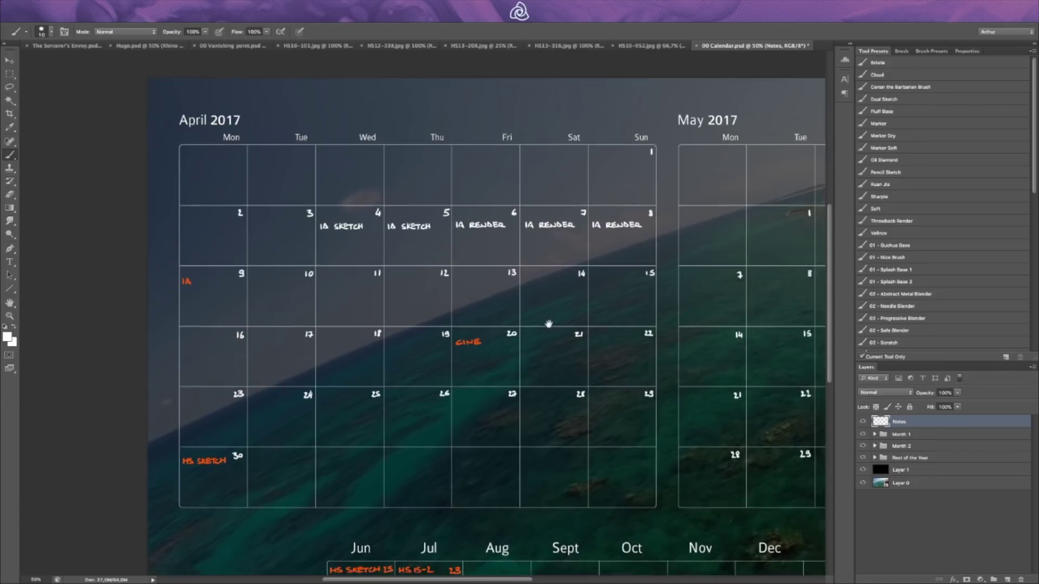
pyautogui.hscroll(-1, 533, 309)
pyautogui.scroll(1, 534, 309)
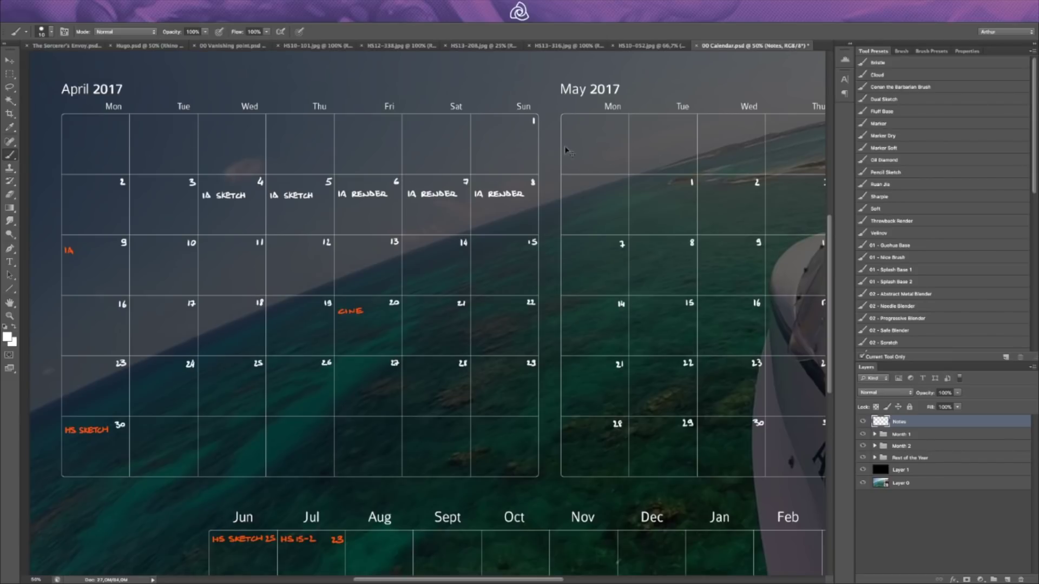
pyautogui.press('super+w')
pyautogui.click(490, 201)
pyautogui.press('super+h')
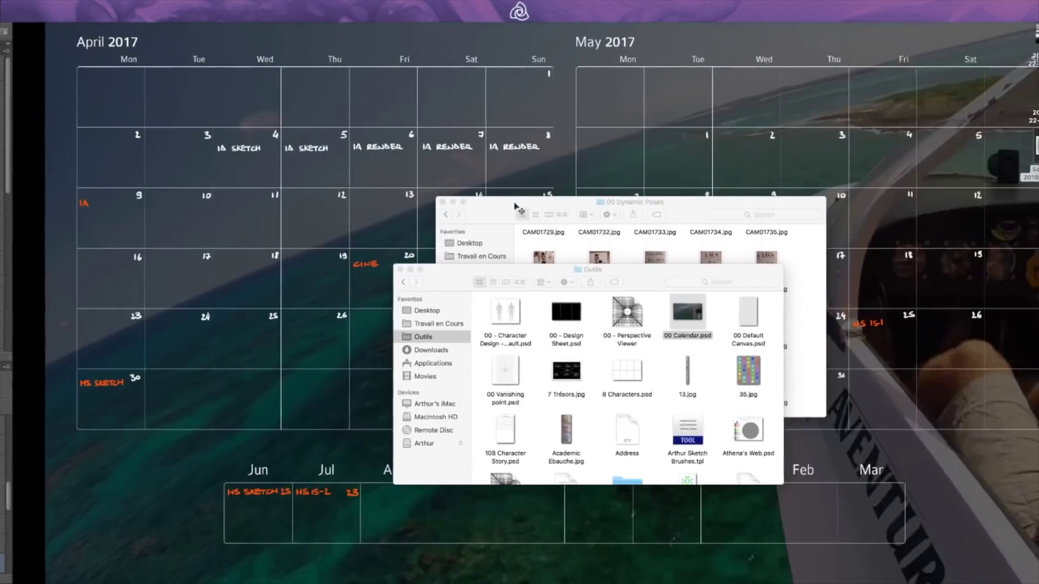
# Step: Bring the Outils window back in front of 00 Dynamic Poses and return it to the Practice folder
pyautogui.click(560, 255)
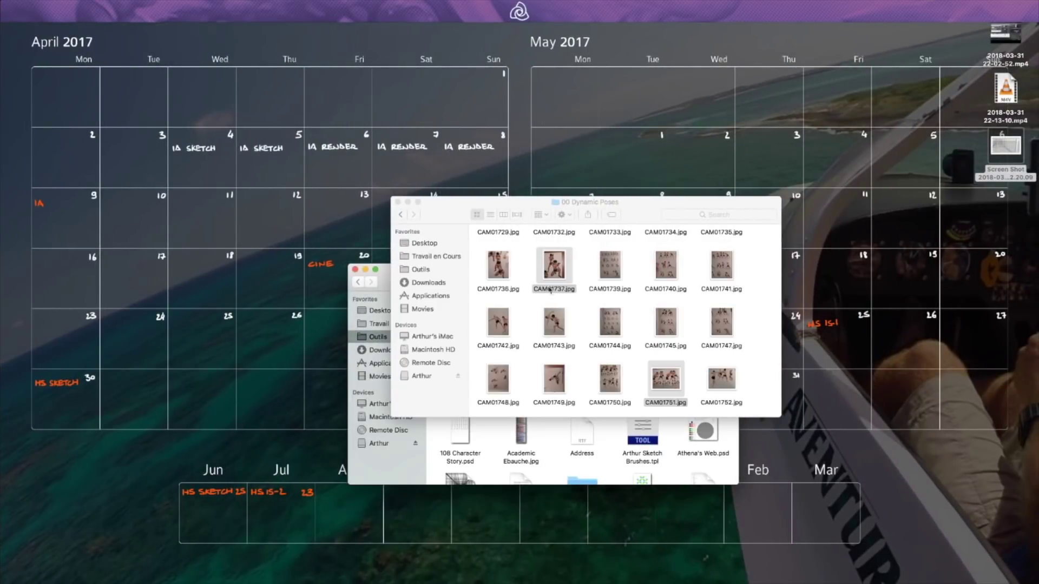
pyautogui.click(487, 435)
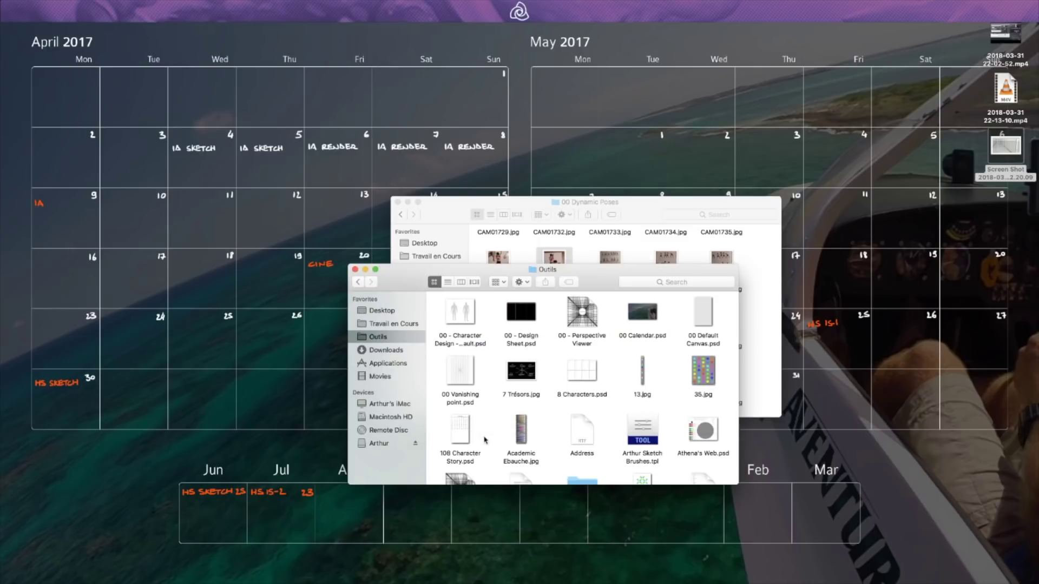
pyautogui.doubleClick(486, 441)
pyautogui.scroll(-1, 557, 408)
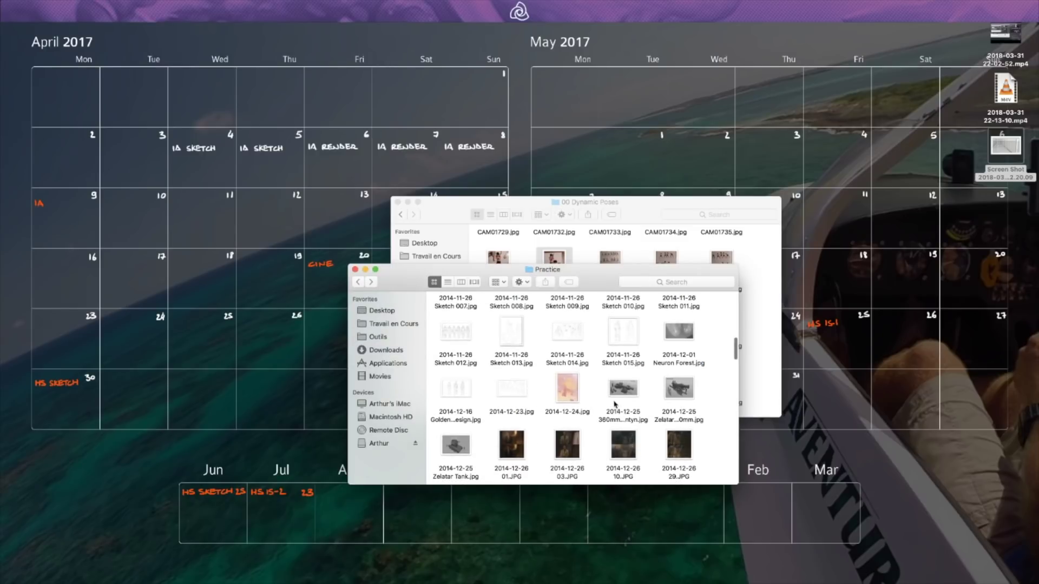
# Step: Preview the Zelatar Cannon 280mm, 360mm Korentyn and Zelatar Tank drawings dated 2014-12-25 in Quick Look, and close the preview
pyautogui.click(671, 393)
pyautogui.press('space')
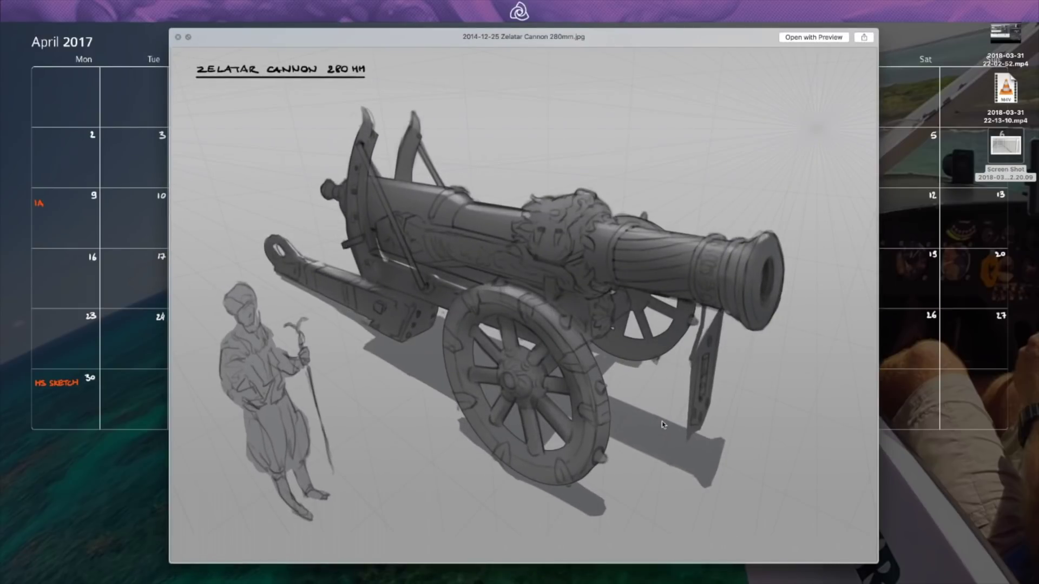
pyautogui.press('Left')
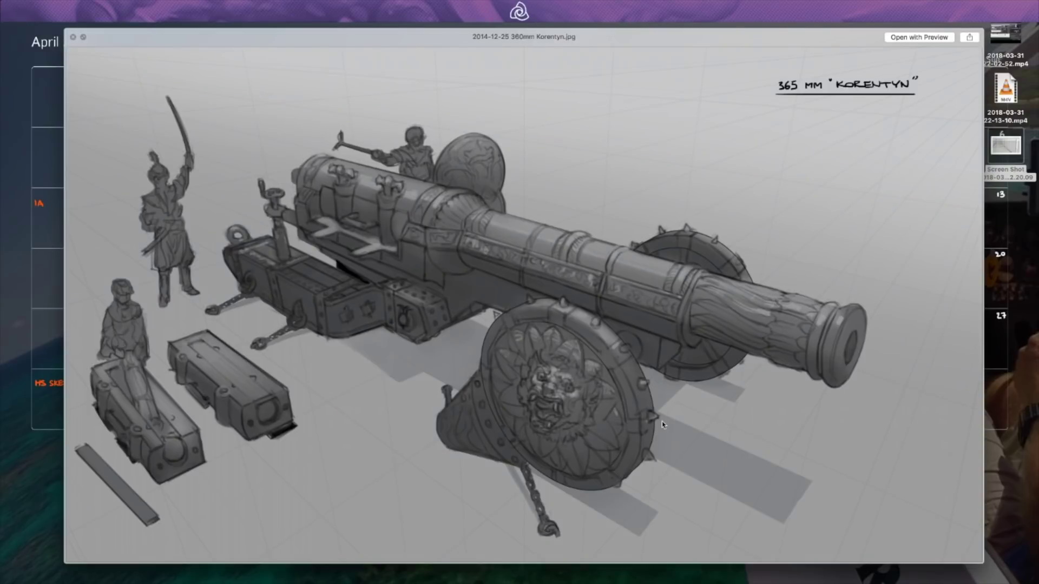
pyautogui.press('space')
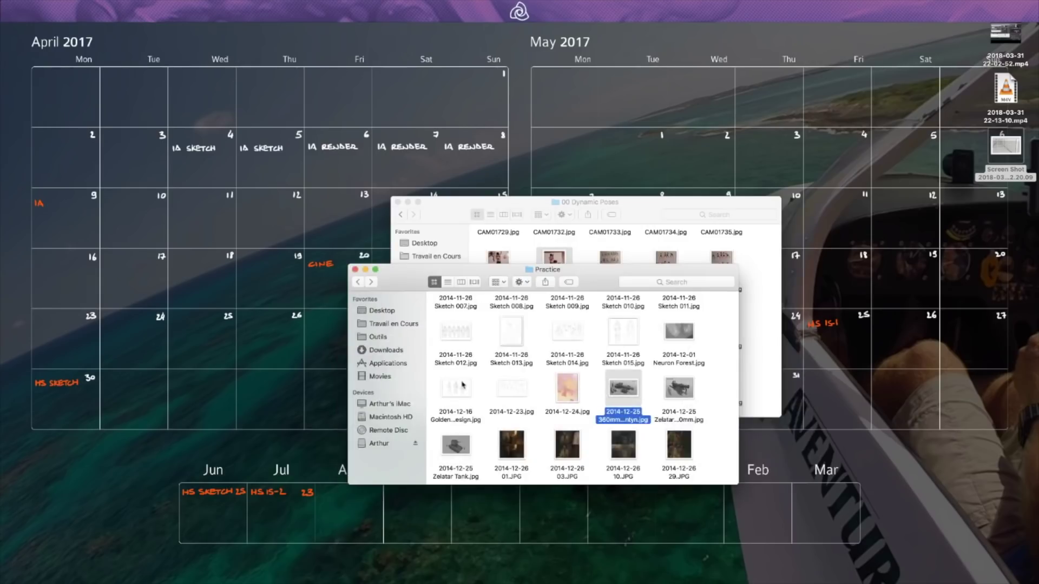
pyautogui.click(455, 449)
pyautogui.press('space')
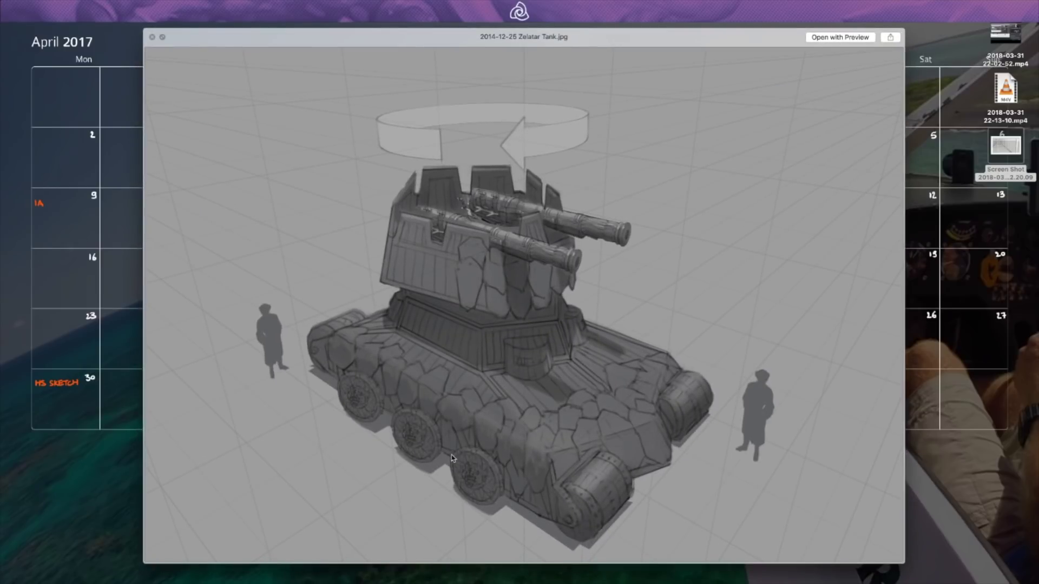
pyautogui.press('space')
pyautogui.scroll(-3, 528, 419)
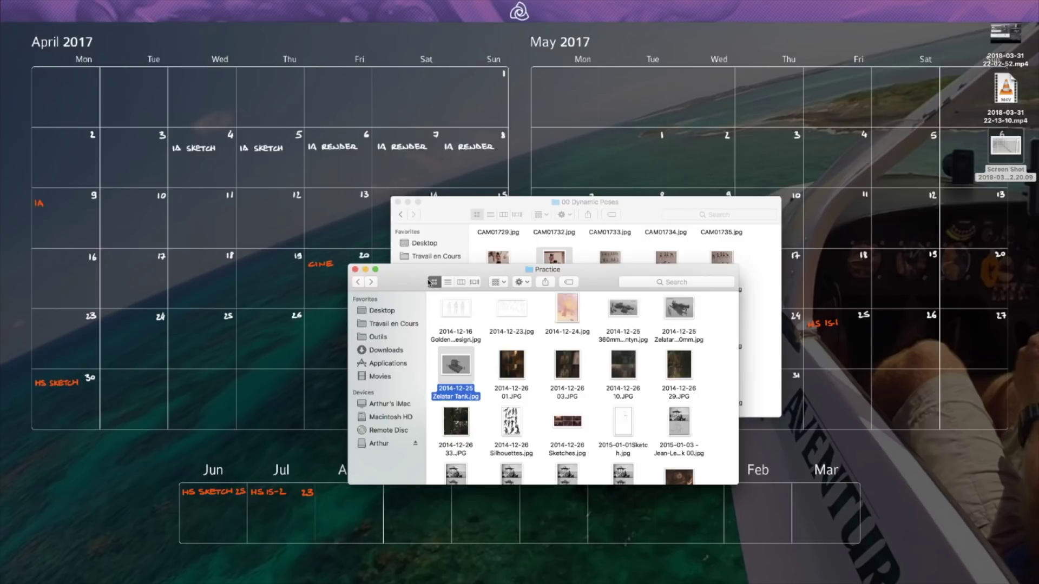
# Step: Reposition the Practice window, preview Zelatar Tank again and move on to 2014-12-26 03.JPG, and close the preview
pyautogui.moveTo(421, 277); pyautogui.dragTo(458, 240)
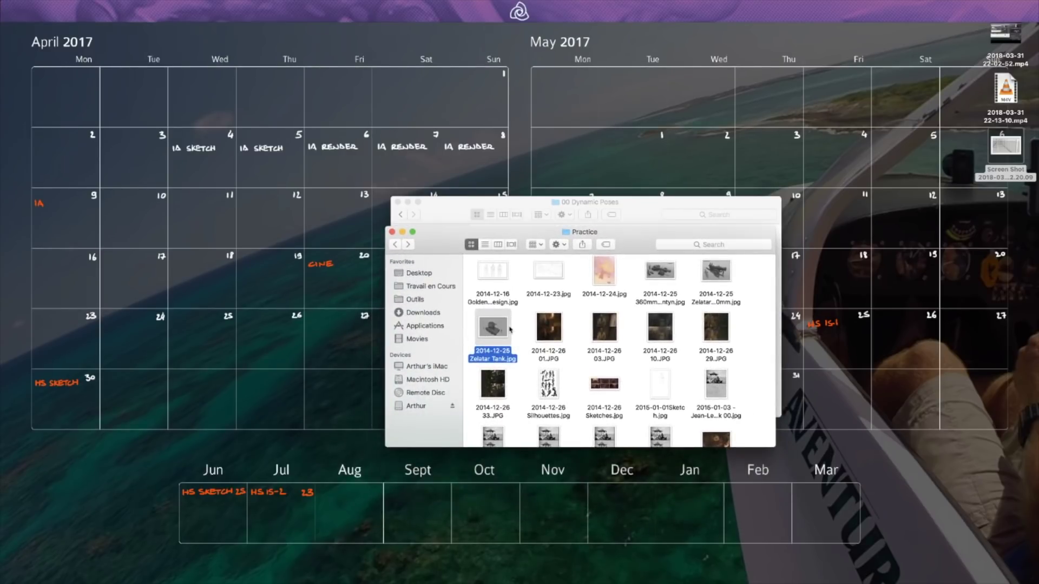
pyautogui.press('space')
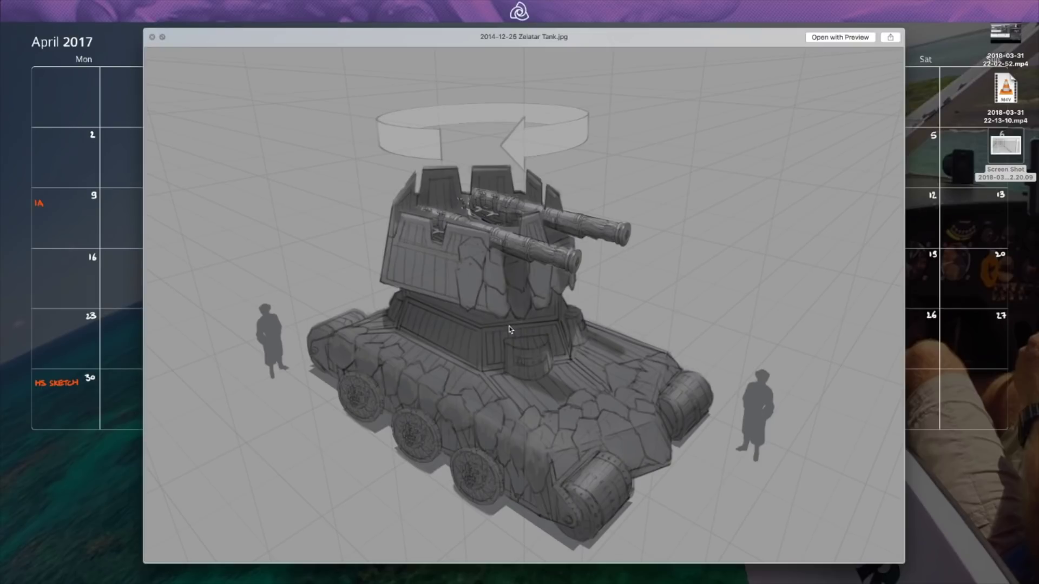
pyautogui.press('Down')
pyautogui.press('Right')
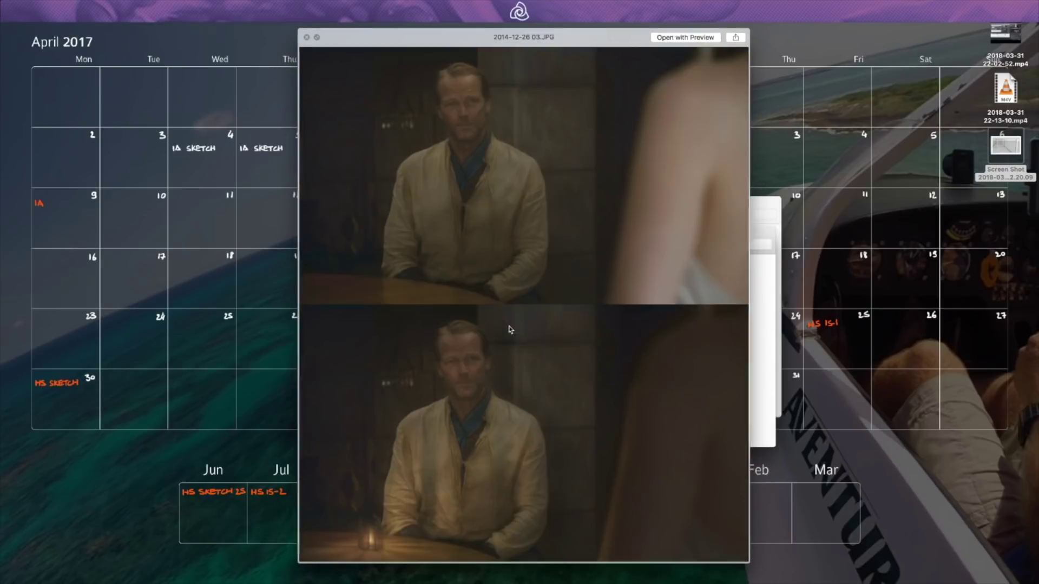
pyautogui.press('space')
pyautogui.scroll(-4, 510, 328)
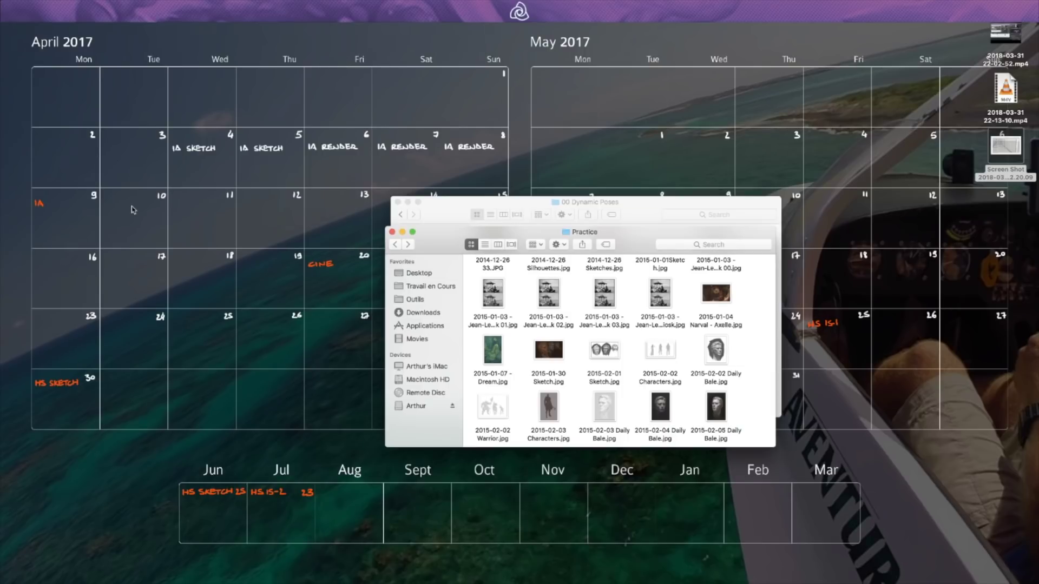
# Step: Move the Practice window lower so more of the 00 Dynamic Poses window shows behind it
pyautogui.click(203, 158)
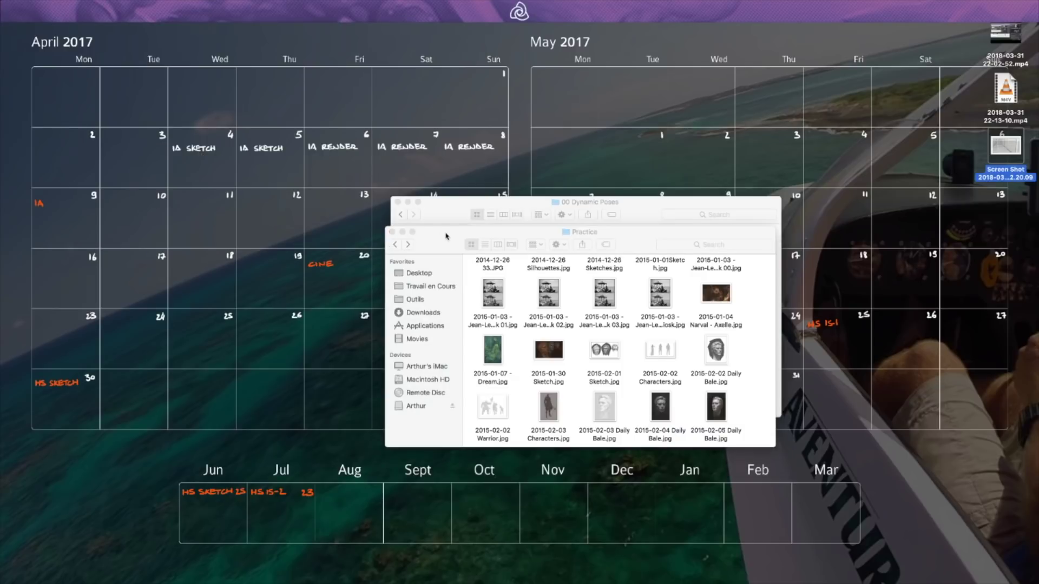
pyautogui.moveTo(456, 239); pyautogui.dragTo(462, 242)
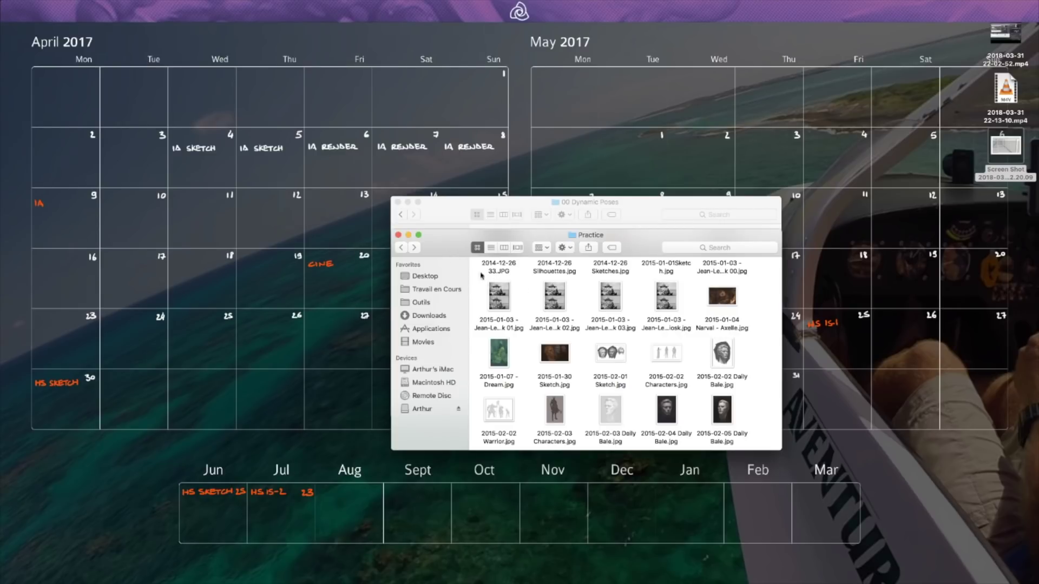
pyautogui.moveTo(458, 247); pyautogui.dragTo(465, 262)
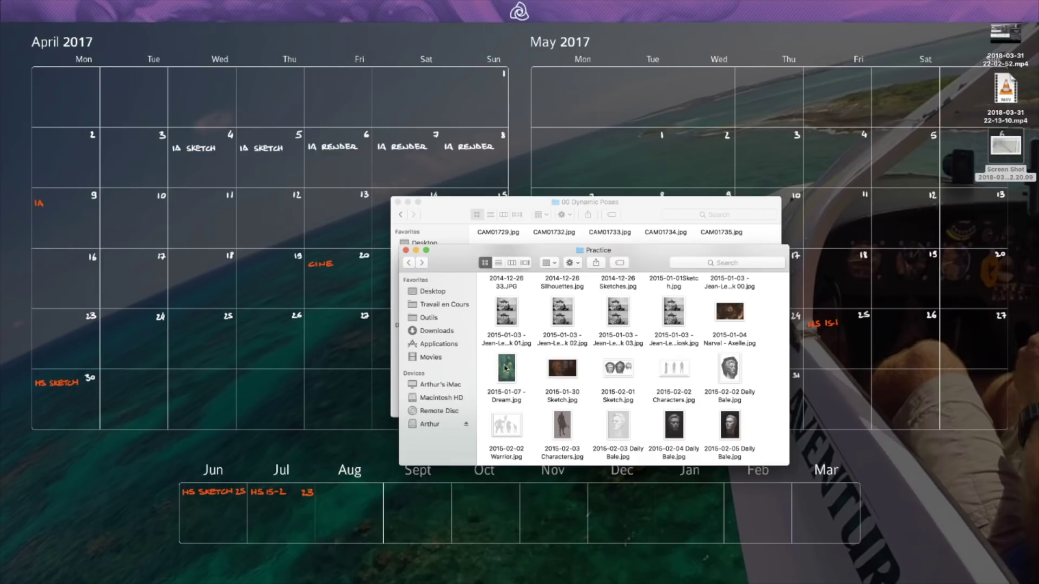
pyautogui.moveTo(476, 258); pyautogui.dragTo(509, 300)
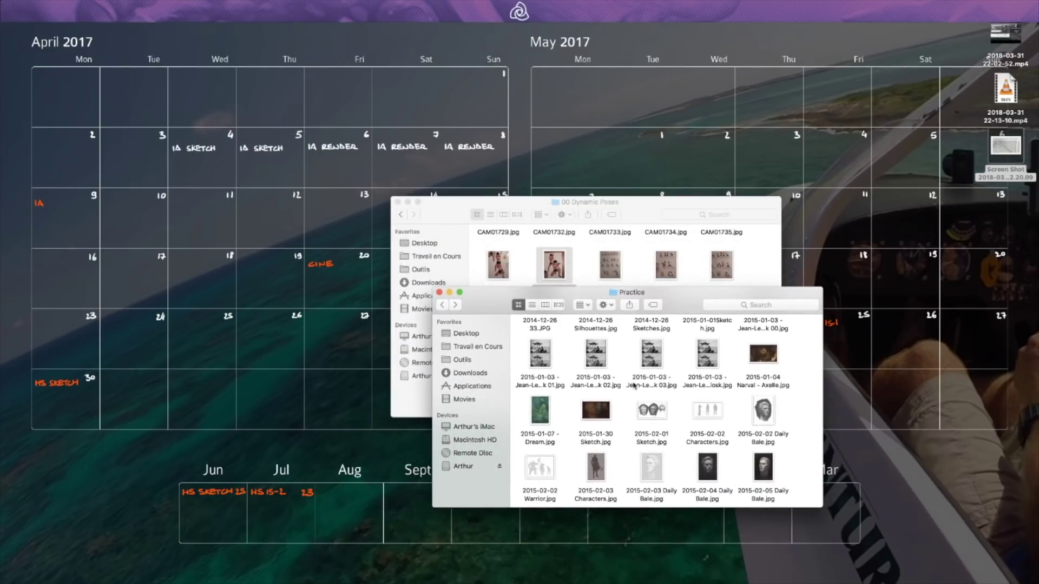
# Step: Preview the 2015-01-04 Narval panda painting, 2015-02-02 Characters.jpg and 2015-01-30 Sketch.jpg in Quick Look
pyautogui.click(768, 354)
pyautogui.press('space')
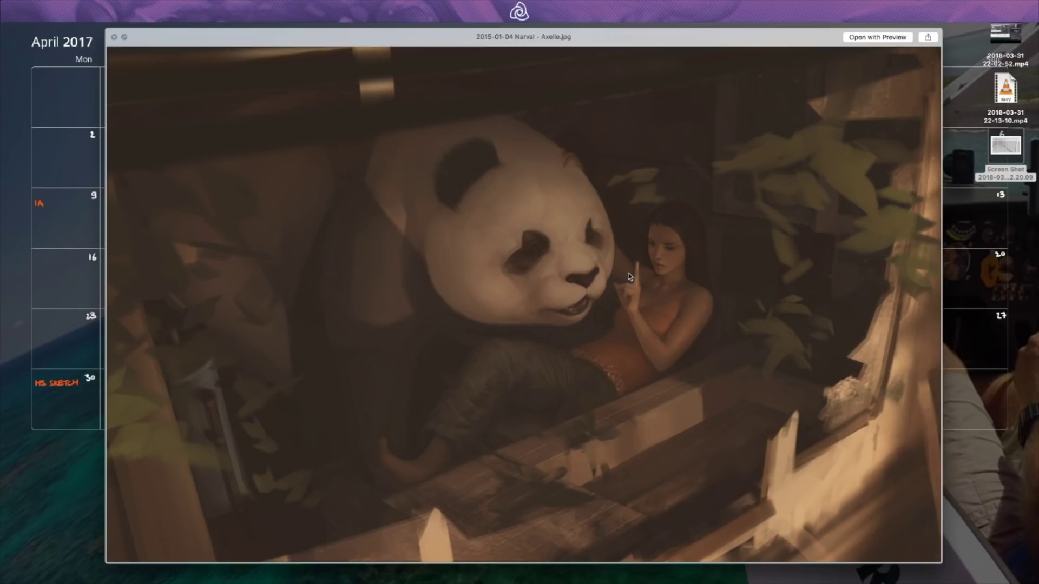
pyautogui.press('Down')
pyautogui.press('Left')
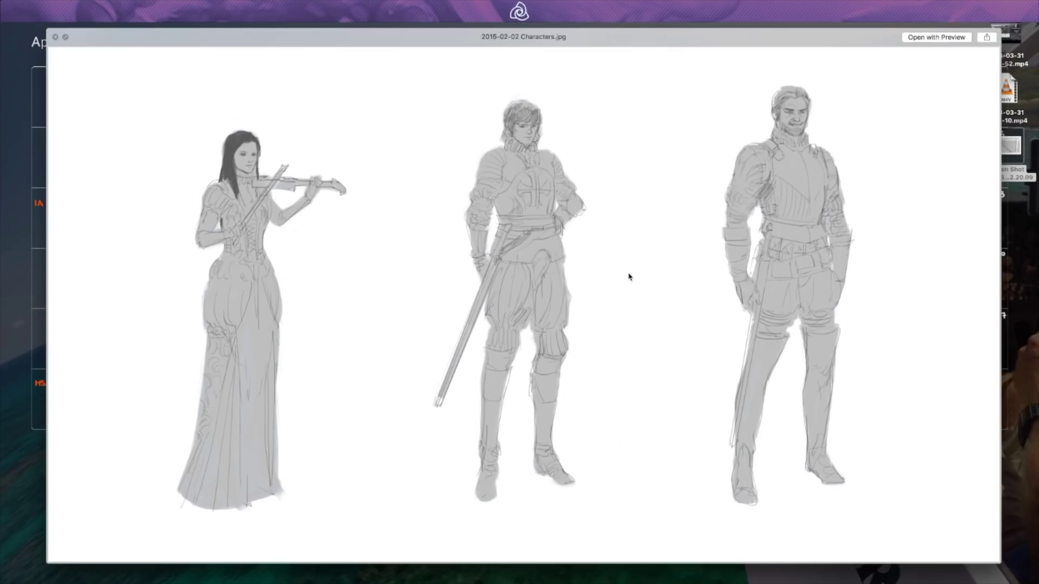
pyautogui.press('Left')
pyautogui.press('Left')
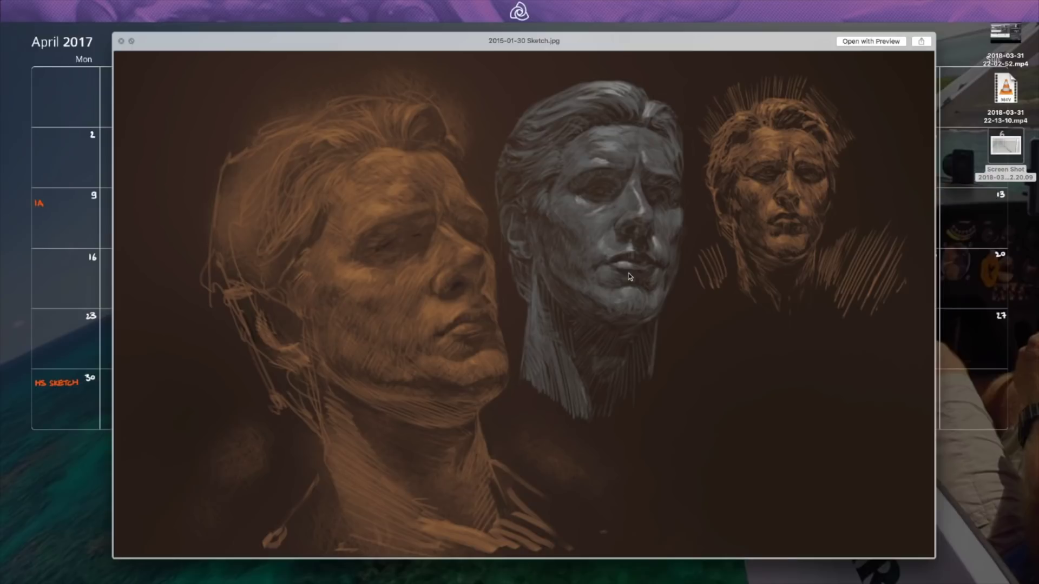
# Step: Move the preview on to 2015-02-03 Daily Bale.jpg, close it, and browse down to the February–April 2015 studies
pyautogui.press('Down')
pyautogui.press('Right')
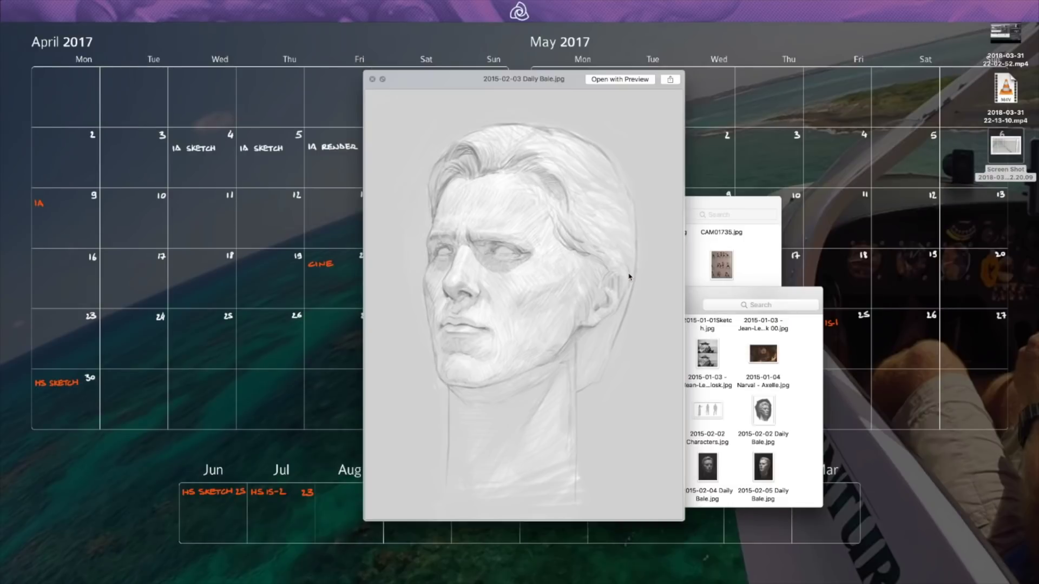
pyautogui.press('space')
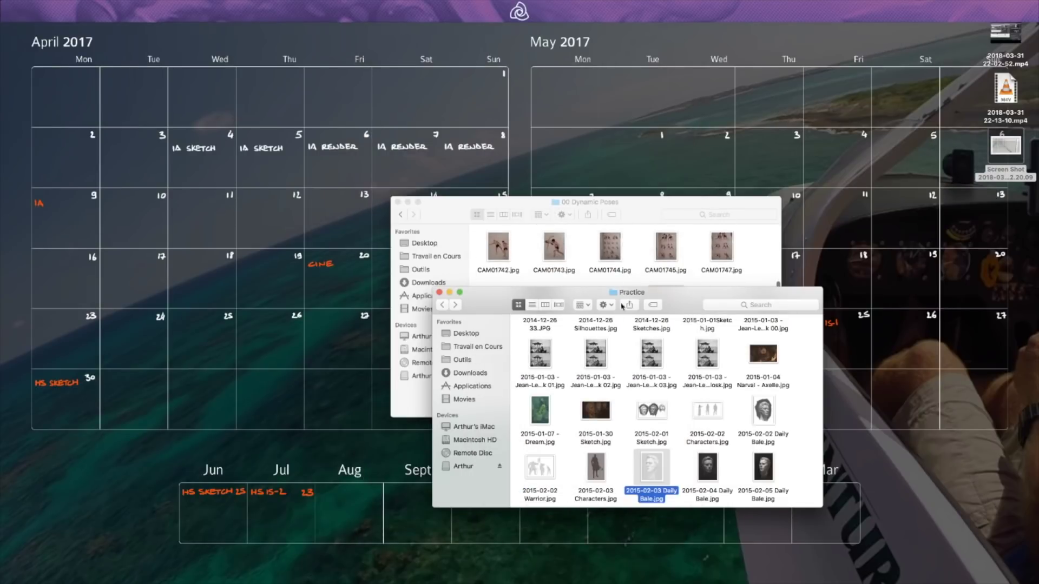
pyautogui.scroll(-1, 604, 373)
pyautogui.scroll(-5, 605, 373)
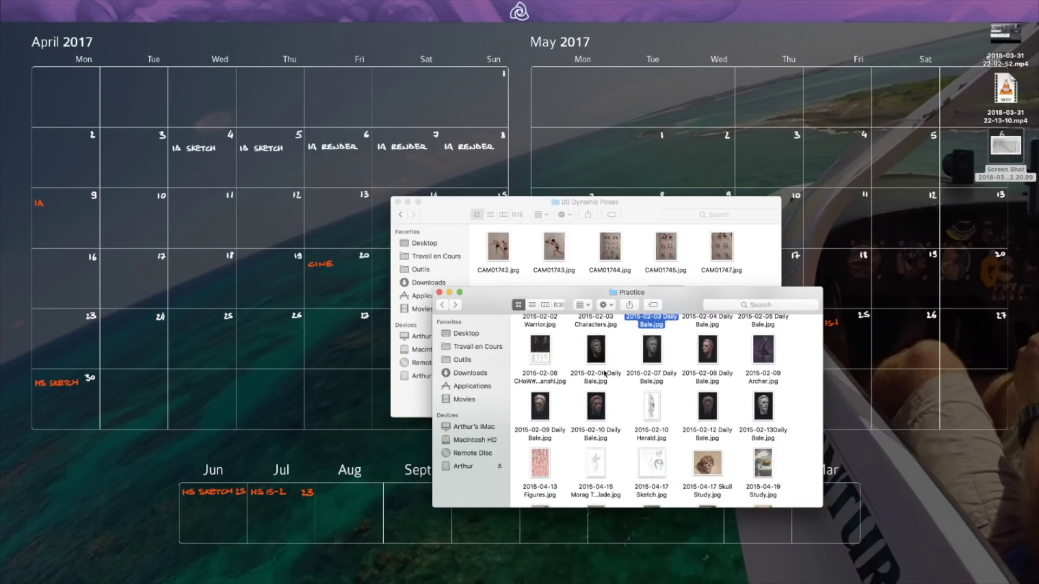
# Step: Preview the 2015-04-17 Sketch and Skull Study in Quick Look and move on to the 2015-04-26 and 2015-05-04 studies
pyautogui.scroll(-3, 603, 419)
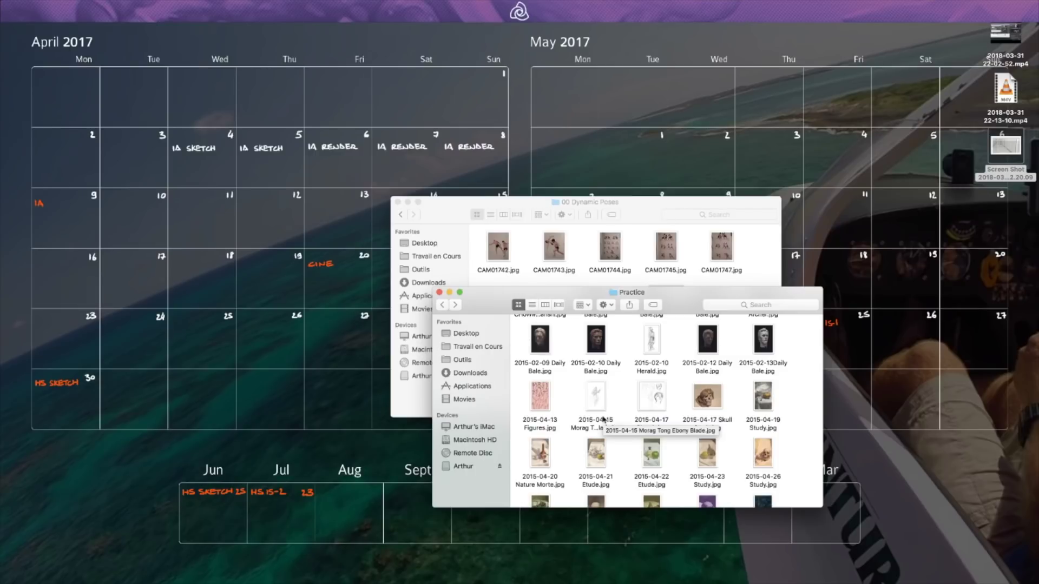
pyautogui.click(645, 403)
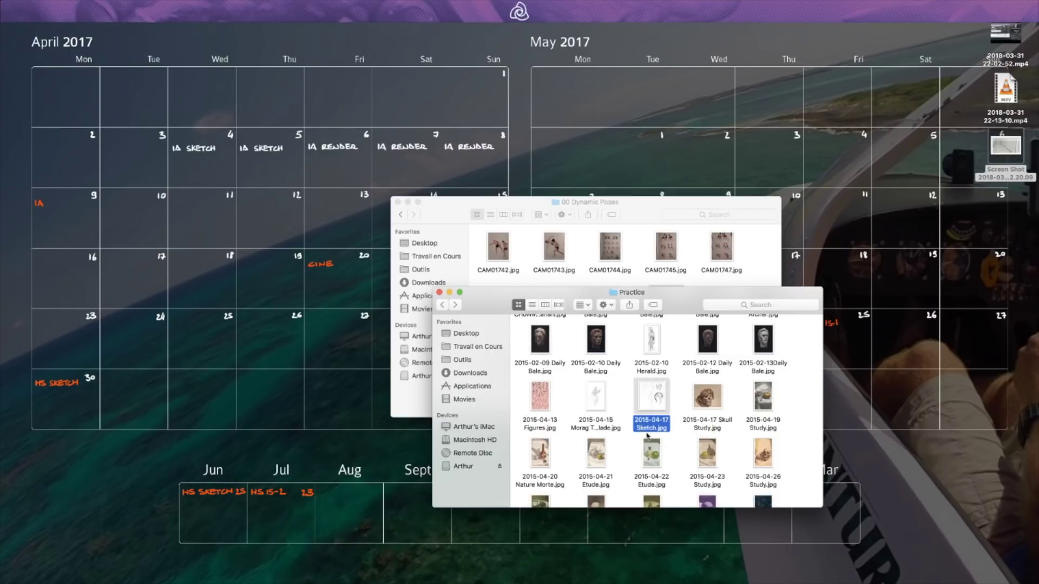
pyautogui.press('space')
pyautogui.press('Down')
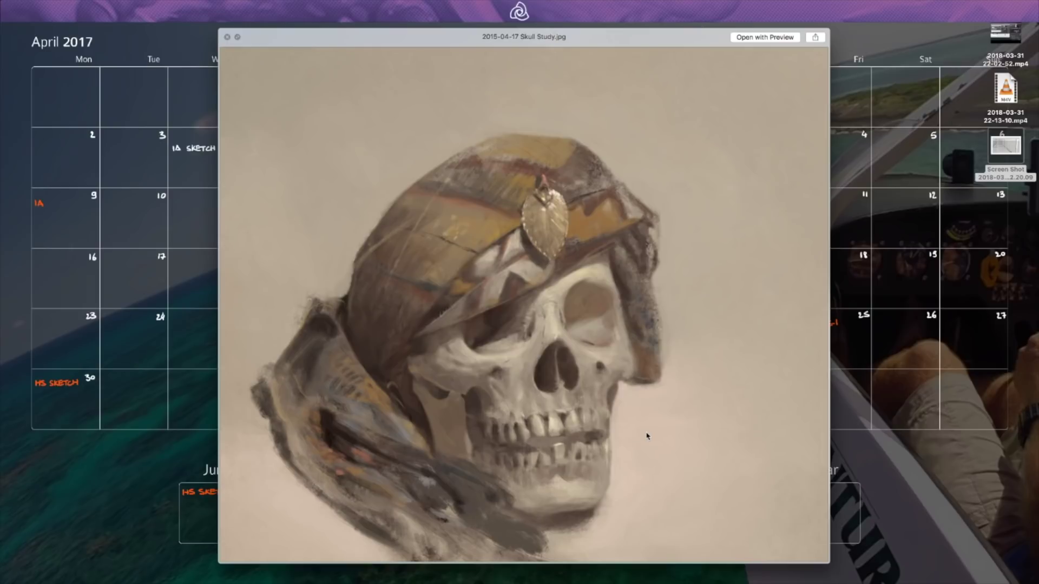
pyautogui.press('Right')
pyautogui.press('Down')
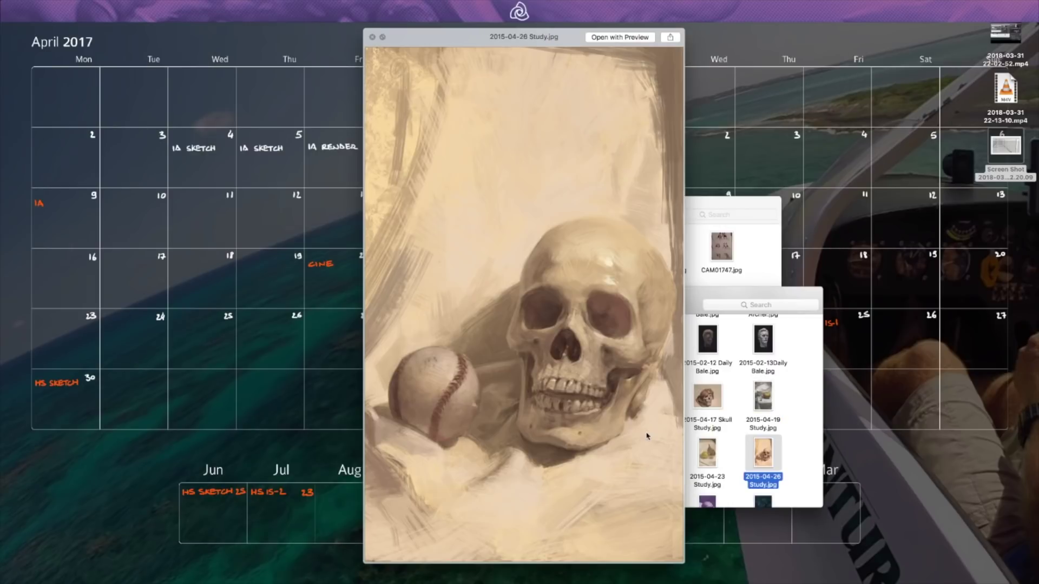
pyautogui.press('Down')
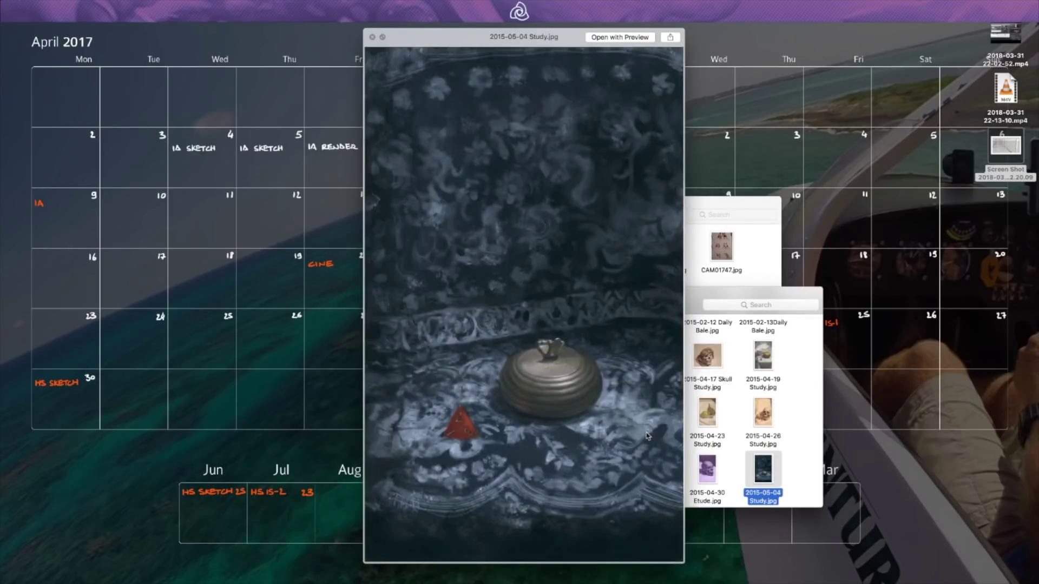
# Step: Step the preview back through 2015-04-30 Etude and the 04-29, 04-28 and 04-27 studies, and close it
pyautogui.press('Left')
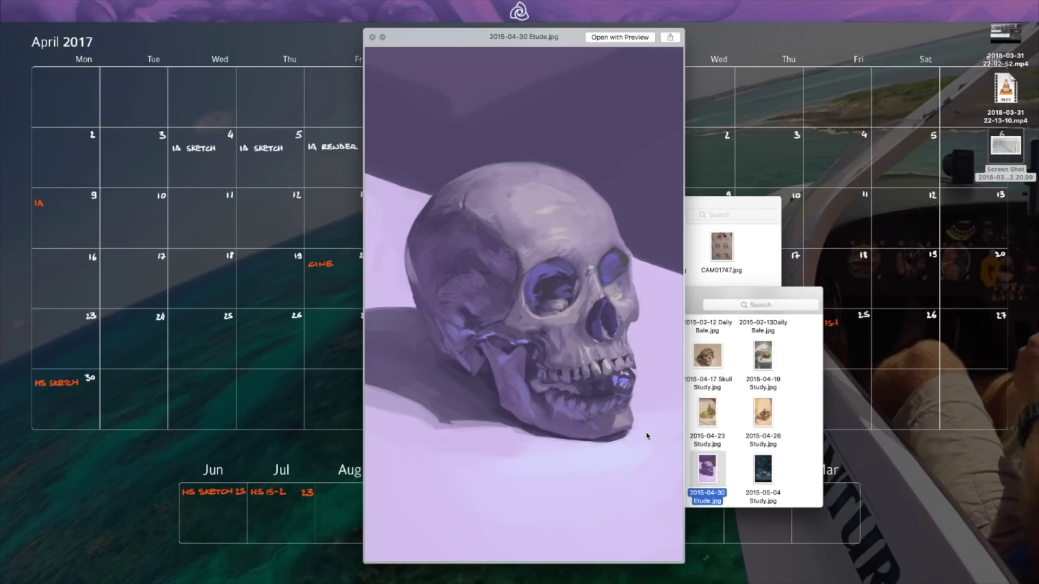
pyautogui.press('Left')
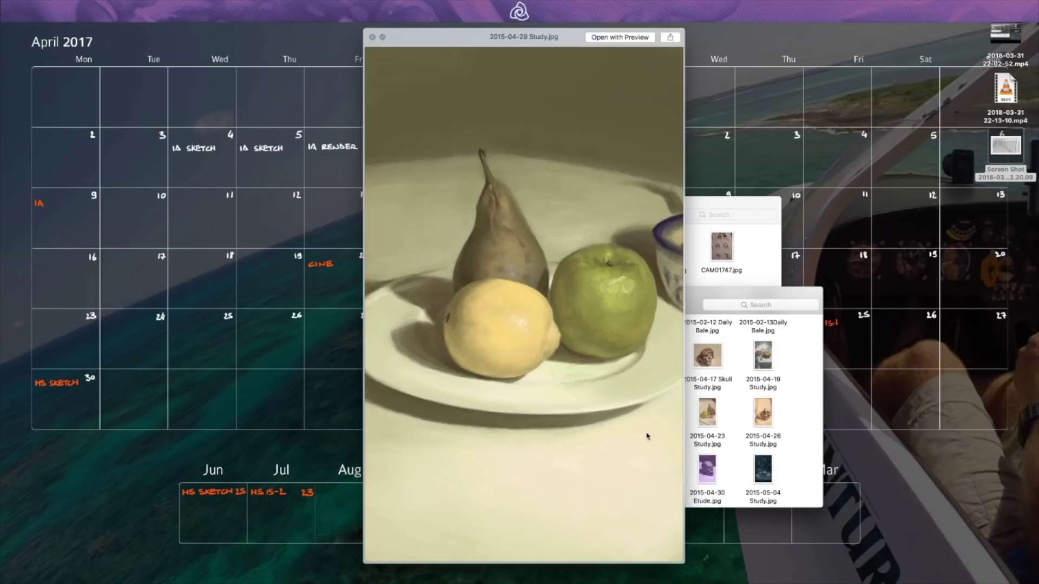
pyautogui.press('Left')
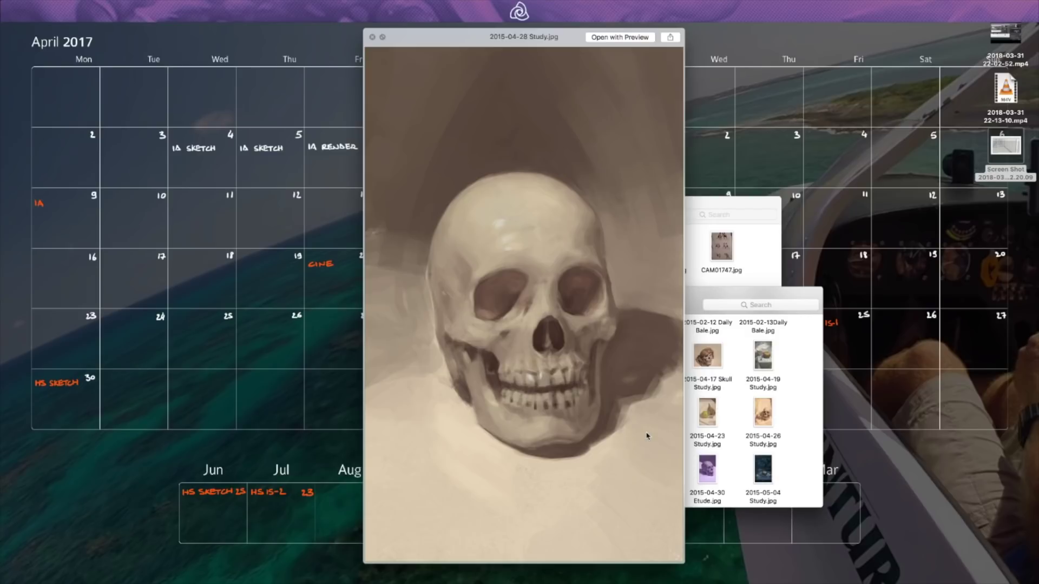
pyautogui.press('Left')
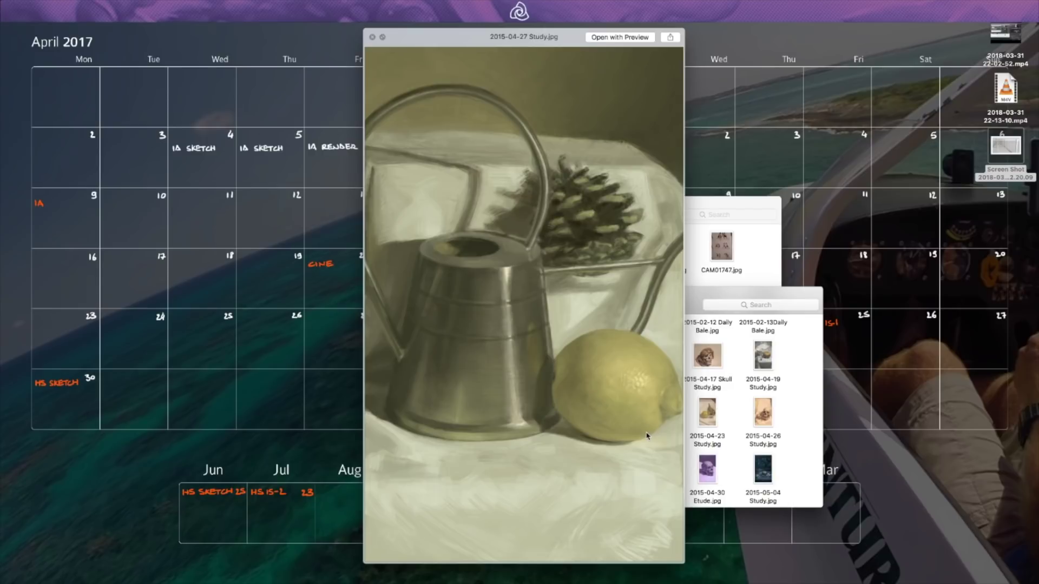
pyautogui.press('space')
# Step: Preview the May 2015 studies from 2015-05-05 Study.jpg through 2015-05-08.jpg, and close the preview
pyautogui.scroll(-5, 647, 436)
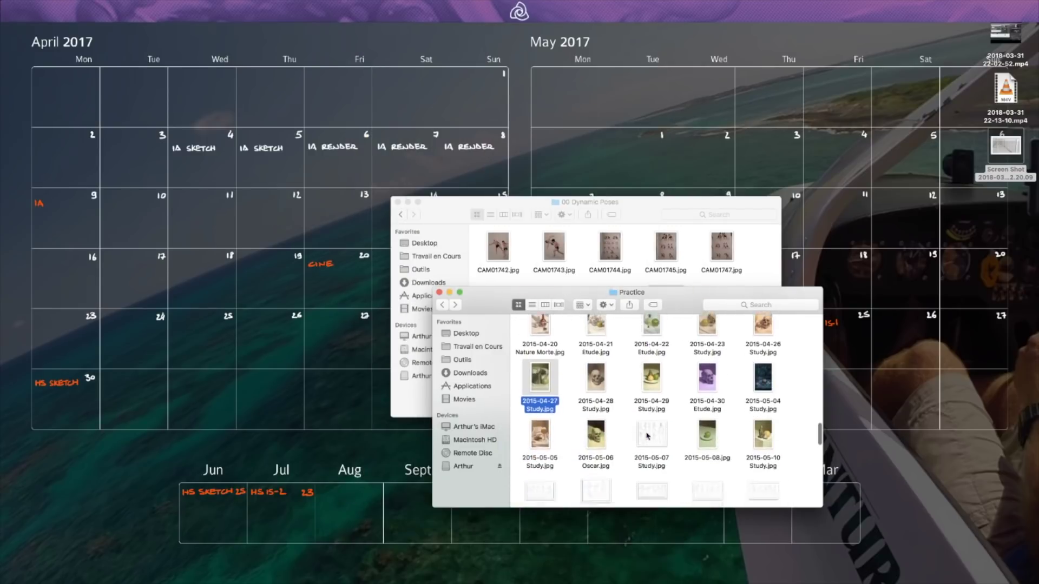
pyautogui.click(539, 393)
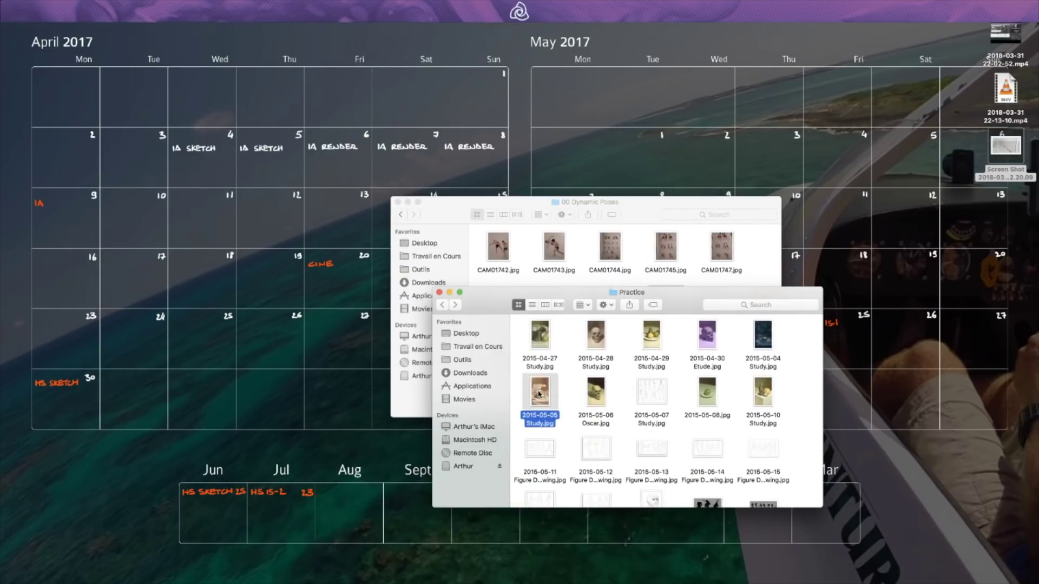
pyautogui.press('space')
pyautogui.press('Right')
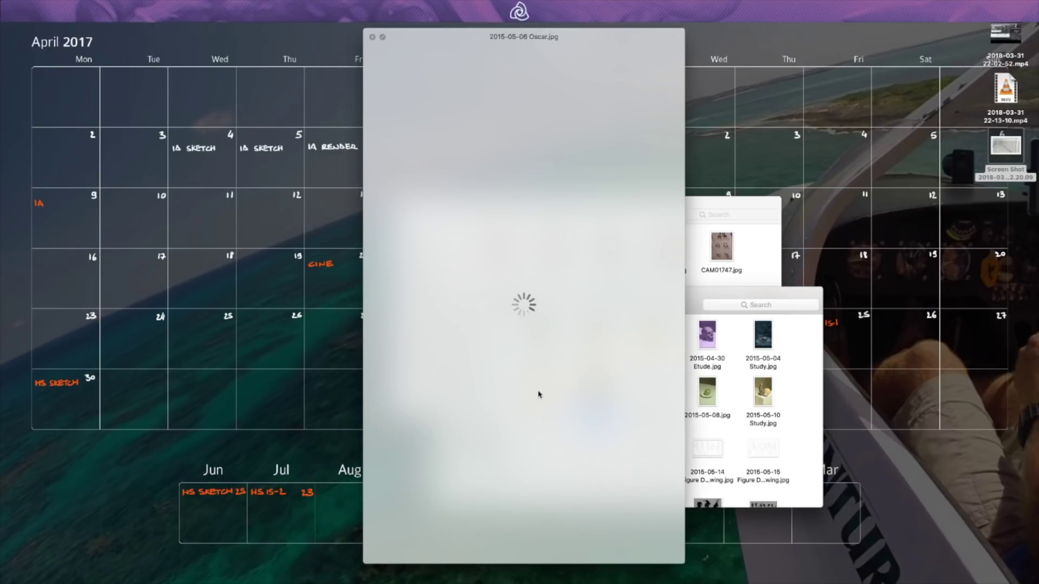
pyautogui.press('Right')
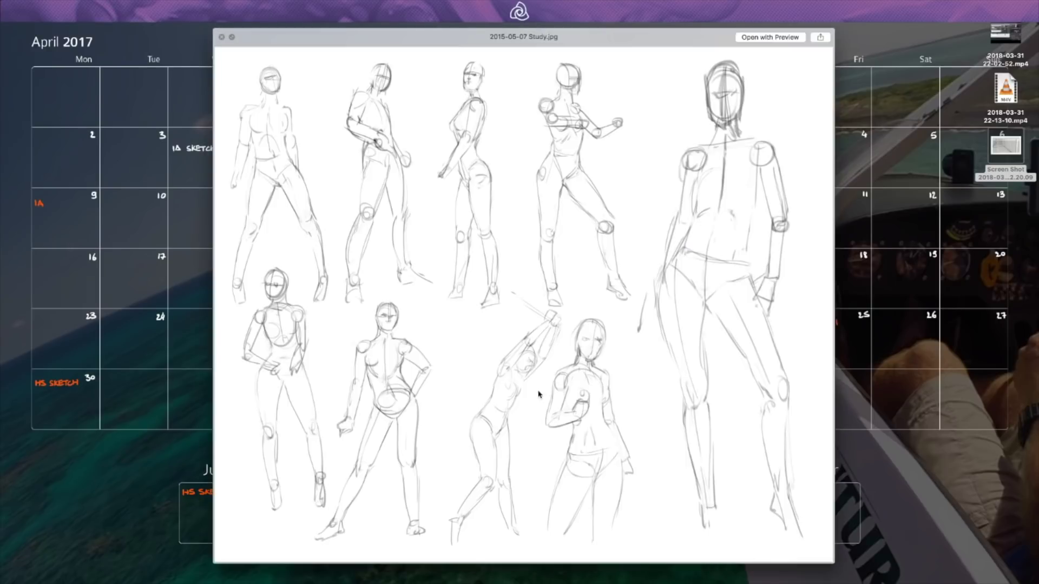
pyautogui.press('Right')
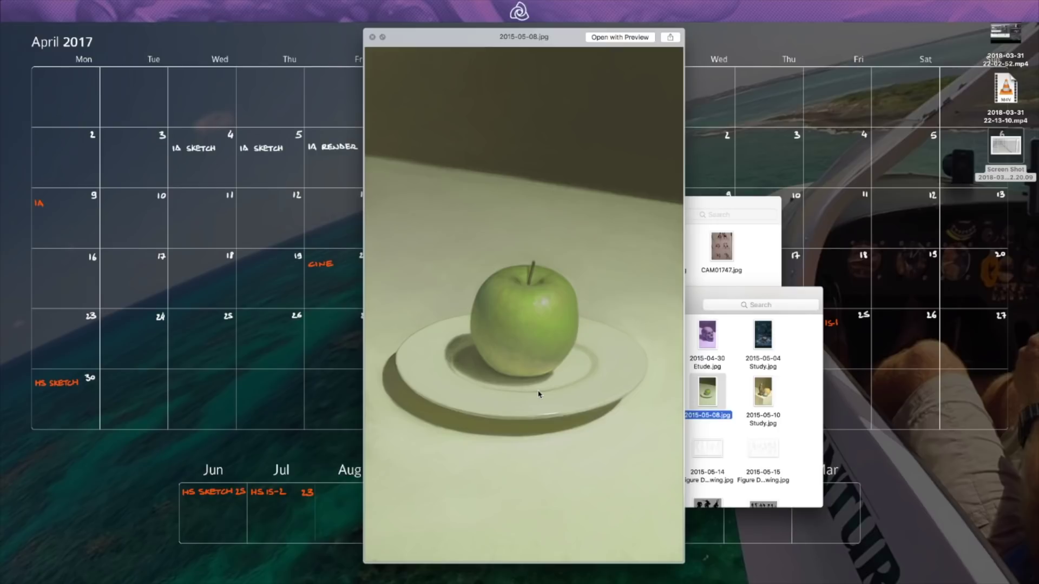
pyautogui.press('space')
# Step: Switch to the minimized Chrome window with the hot toys results and search Google Images for gungho
pyautogui.moveTo(493, 579)
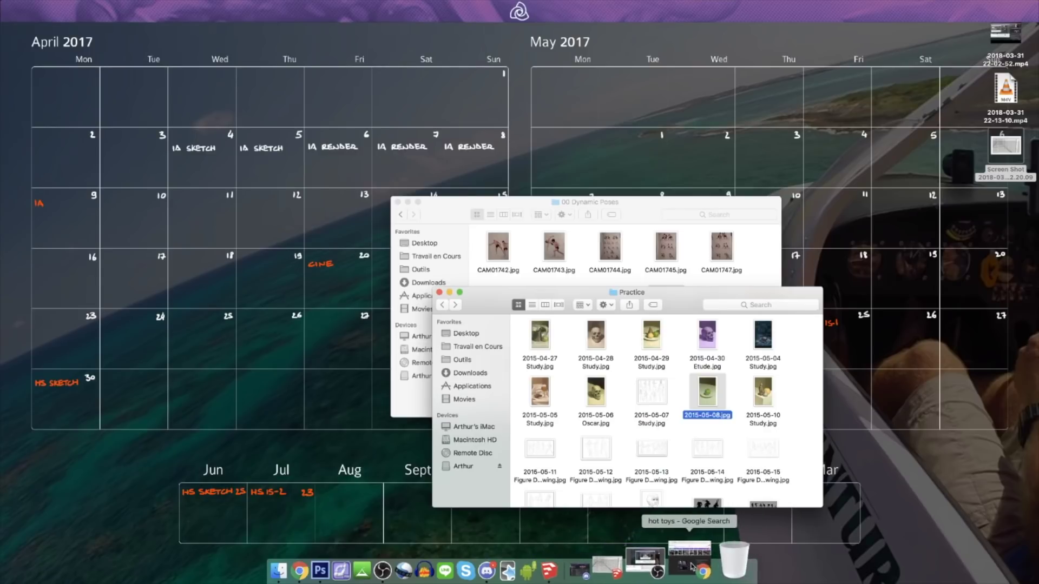
pyautogui.click(689, 566)
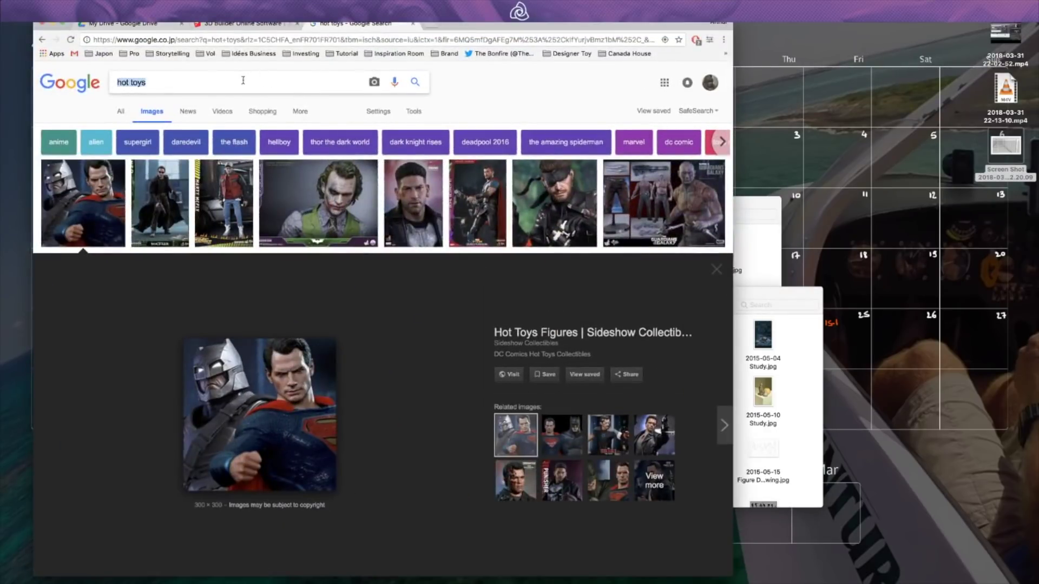
pyautogui.press('super+a')
pyautogui.write('gunghd')
pyautogui.press('Return')
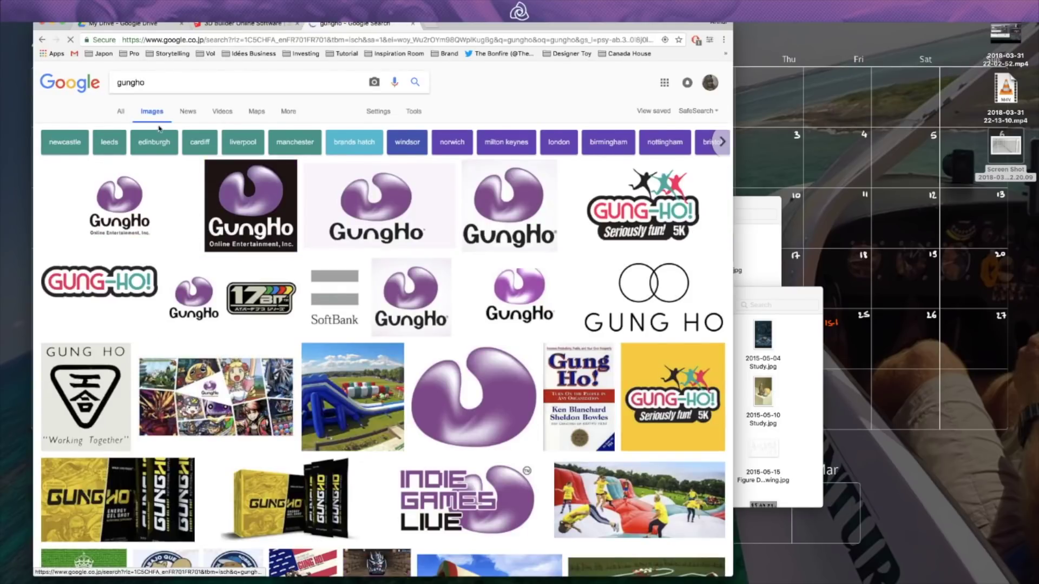
# Step: Search Google Images for pazudora, browse down the results and return to the start of the page
pyautogui.moveTo(146, 82); pyautogui.dragTo(65, 72)
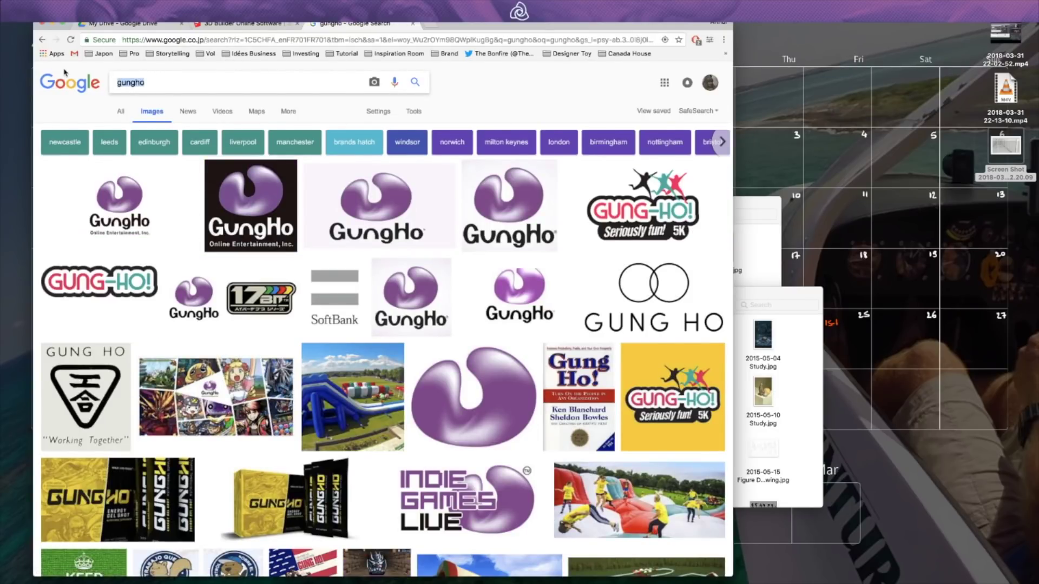
pyautogui.write('pazudora')
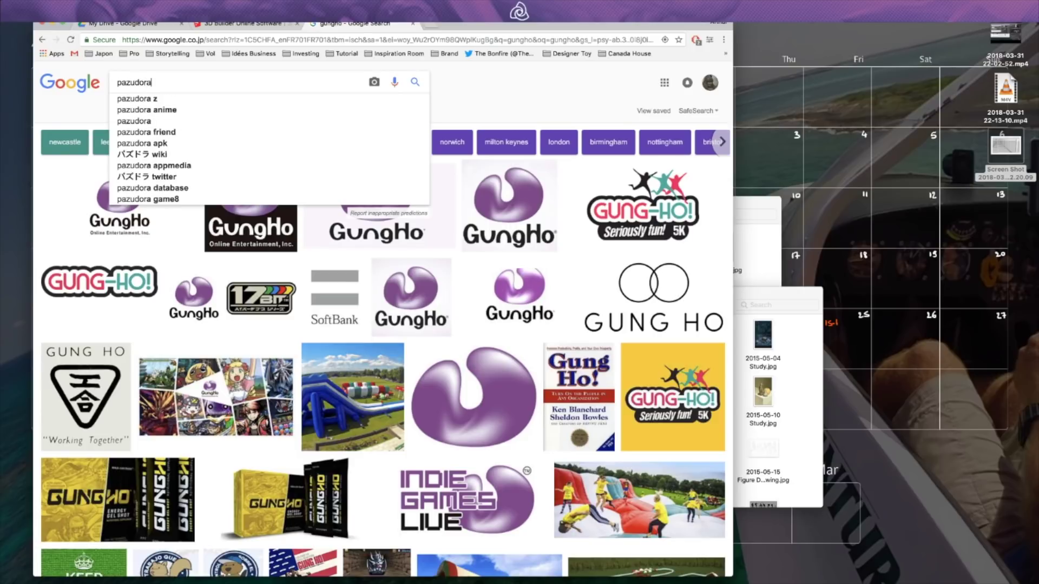
pyautogui.press('Return')
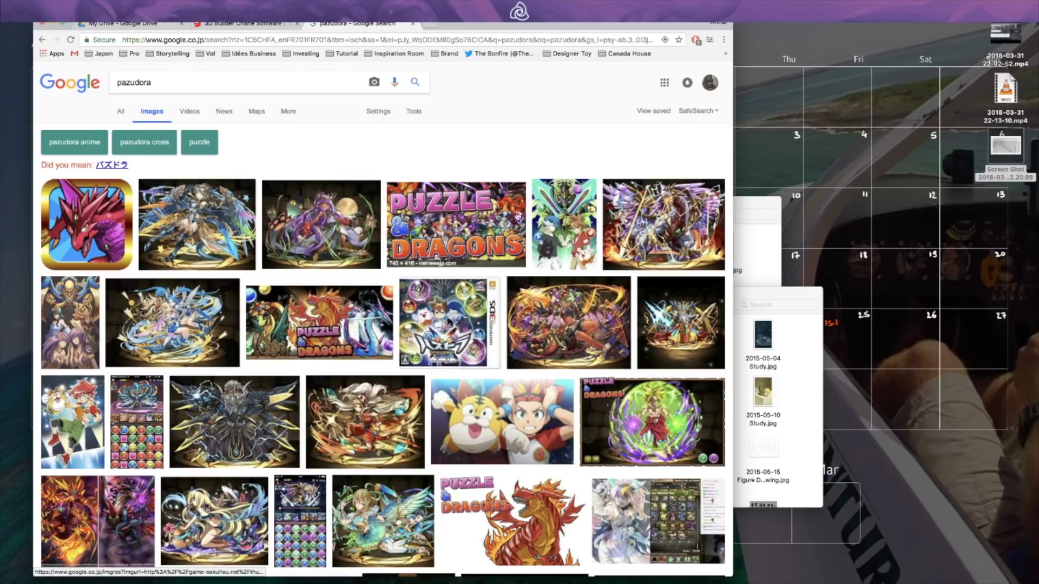
pyautogui.scroll(-3, 511, 243)
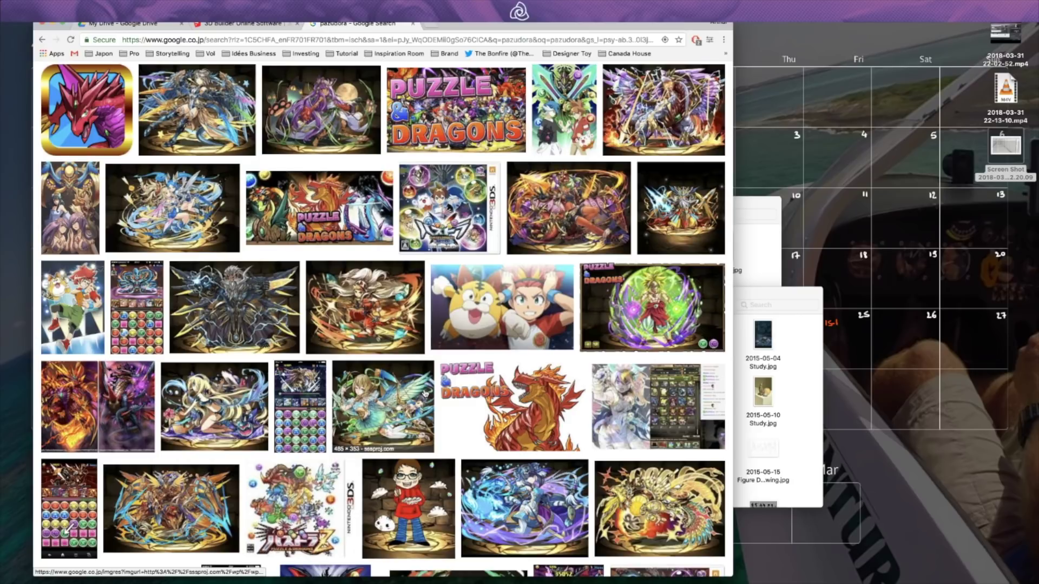
pyautogui.scroll(-4, 426, 394)
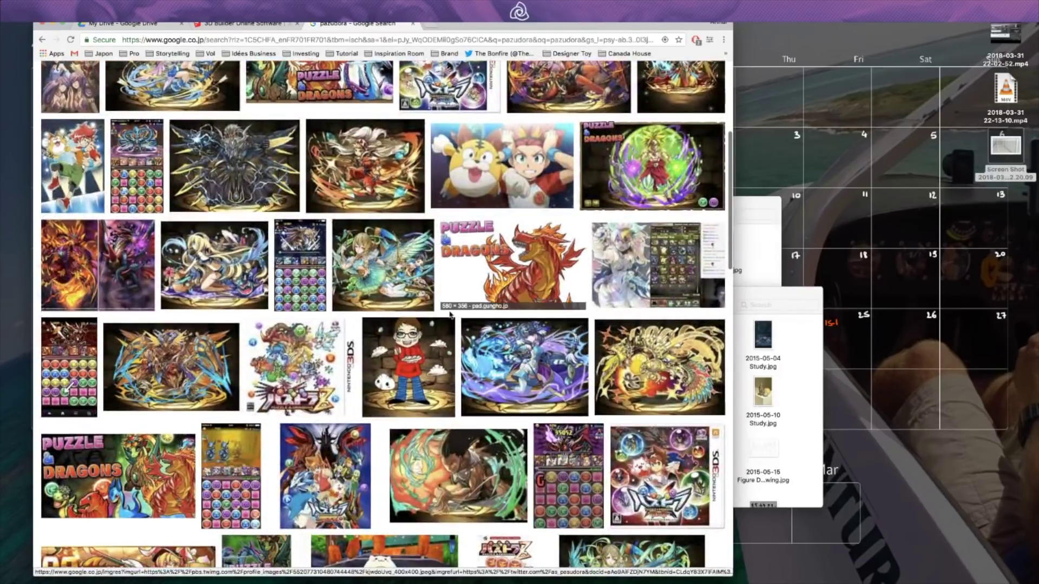
pyautogui.scroll(-4, 450, 314)
pyautogui.scroll(10, 411, 357)
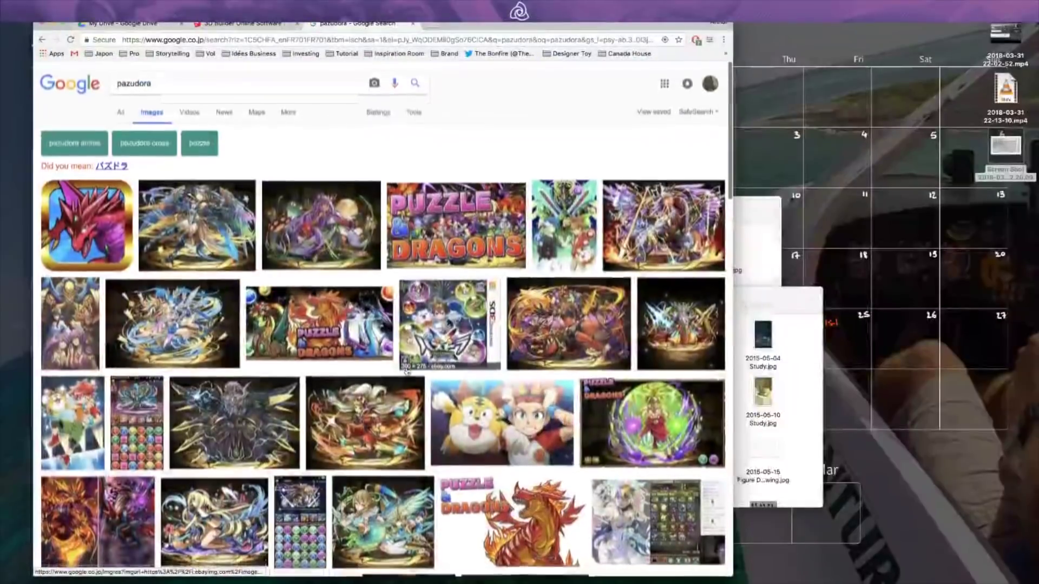
# Step: Close the pazudora search tab, put the browser window away, and shift the Practice window slightly in Finder
pyautogui.click(412, 26)
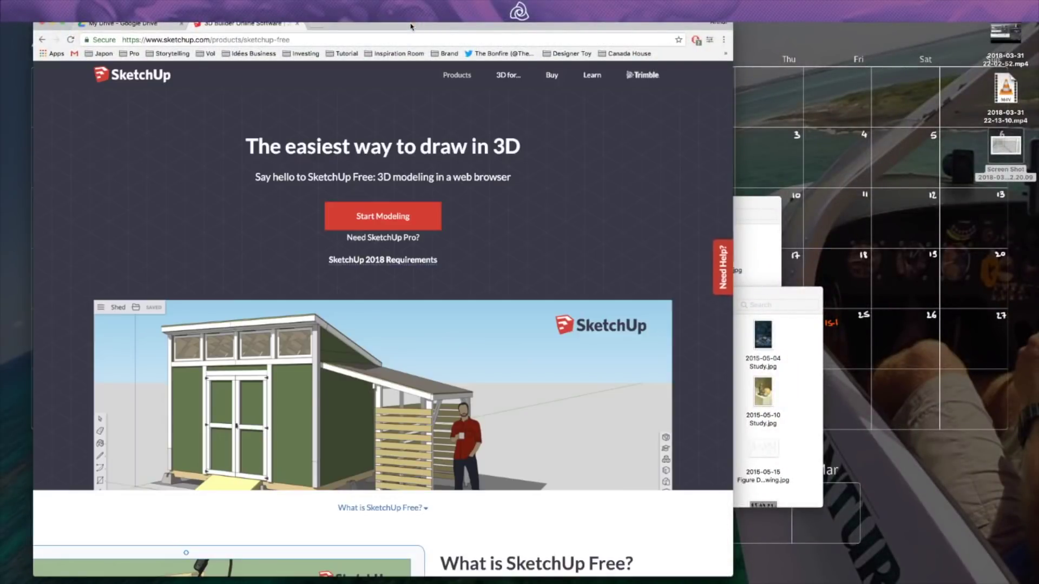
pyautogui.click(53, 23)
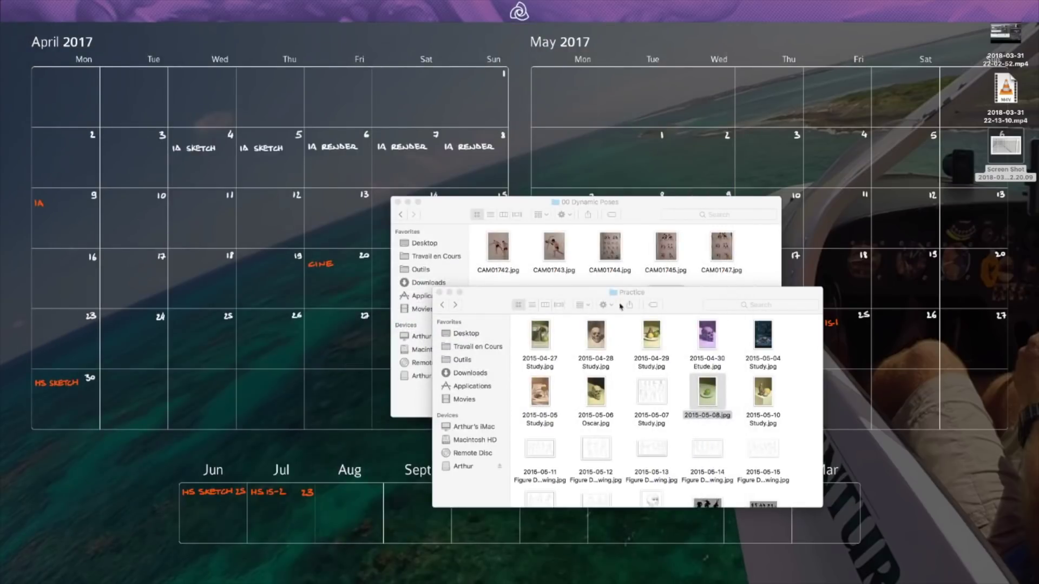
pyautogui.moveTo(682, 304); pyautogui.dragTo(663, 301)
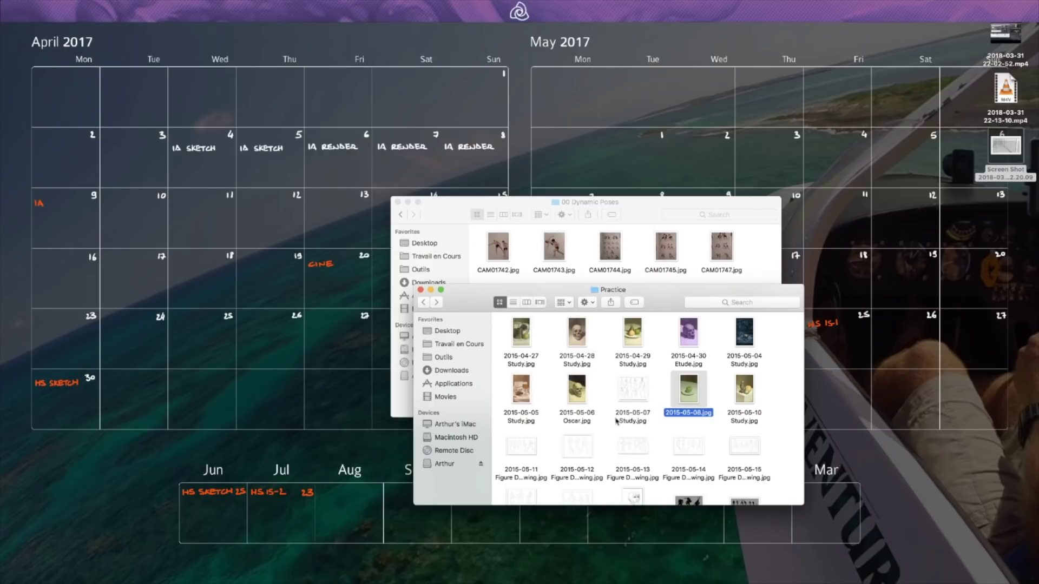
# Step: Preview 2015-05-08.jpg again, jump to the 2015-05-14 Figure Drawing, and step back to the 2015-05-11 Figure Drawing
pyautogui.click(657, 391)
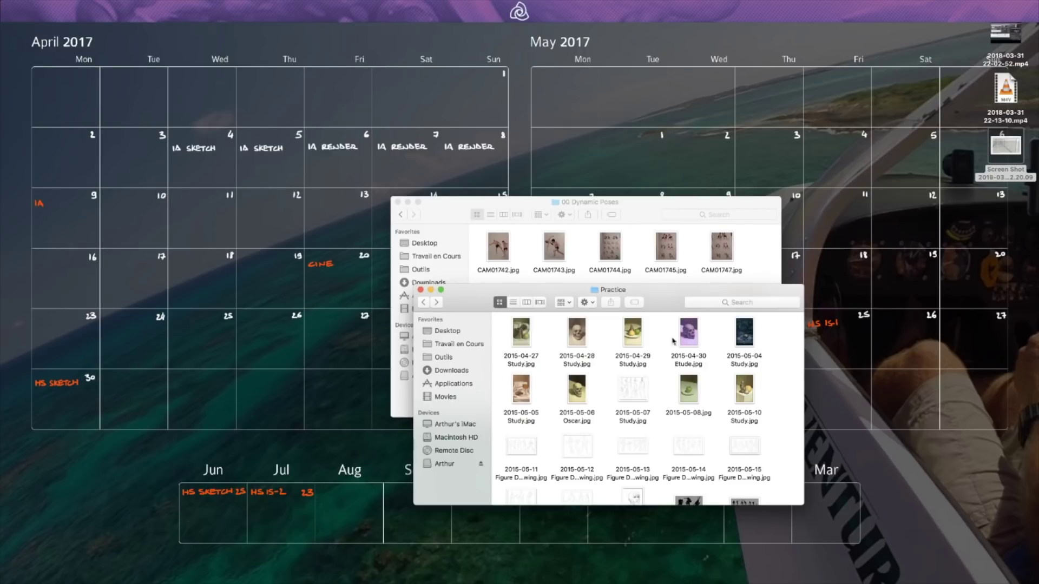
pyautogui.click(690, 393)
pyautogui.press('space')
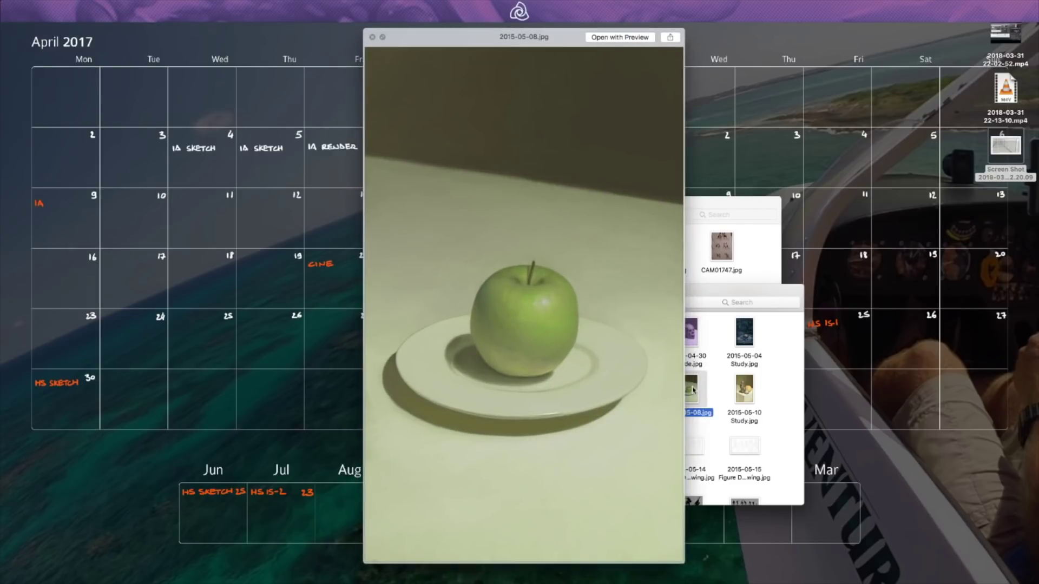
pyautogui.press('Right')
pyautogui.press('Down')
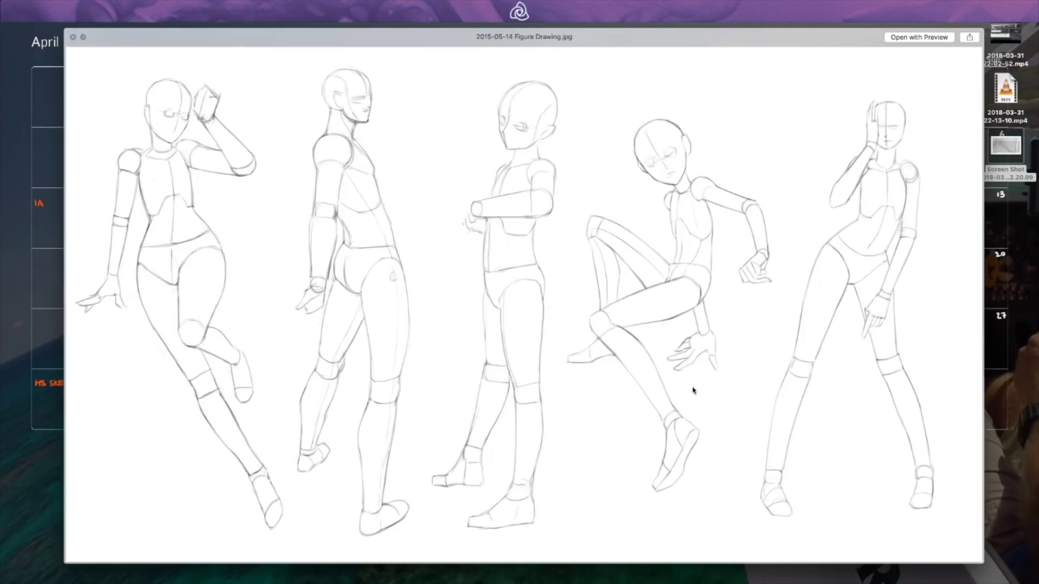
pyautogui.press('Left')
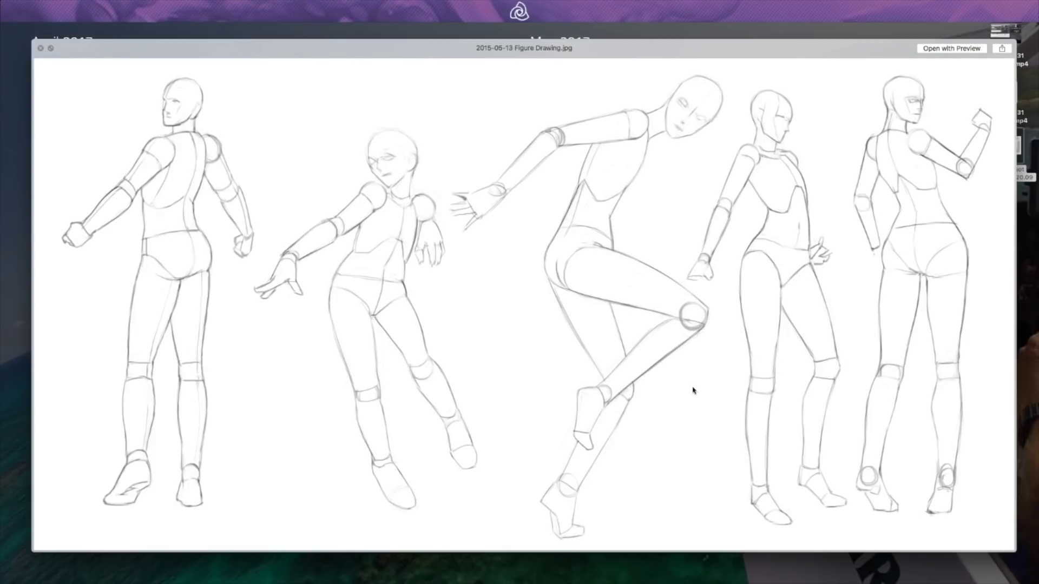
pyautogui.press('Left')
pyautogui.press('Left')
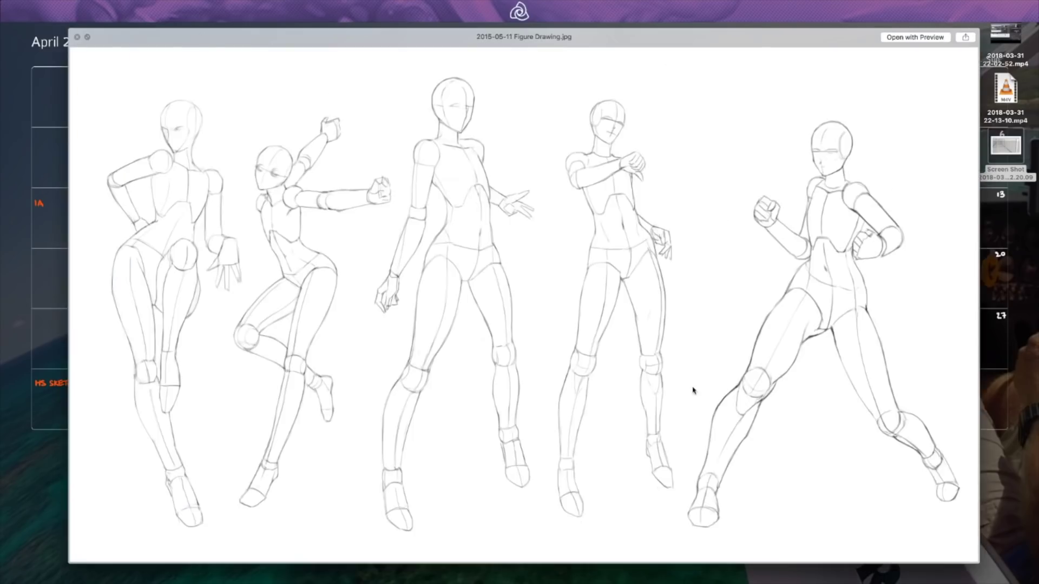
# Step: Step the preview forward from the 2015-05-12 Figure Drawing to the 2015-05-15 Figure Drawing
pyautogui.press('Right')
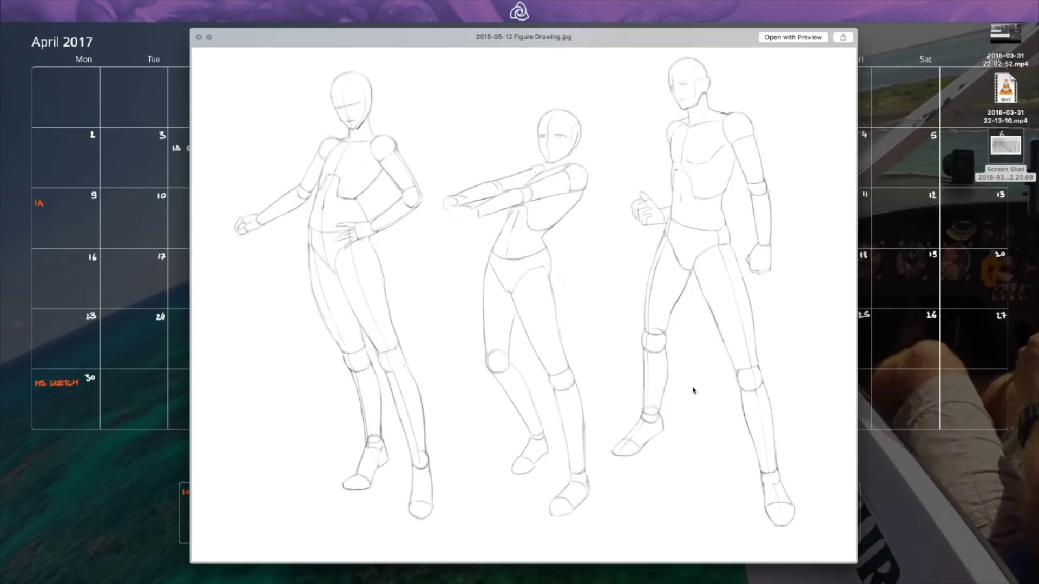
pyautogui.press('Right')
pyautogui.press('Right')
pyautogui.press('Right')
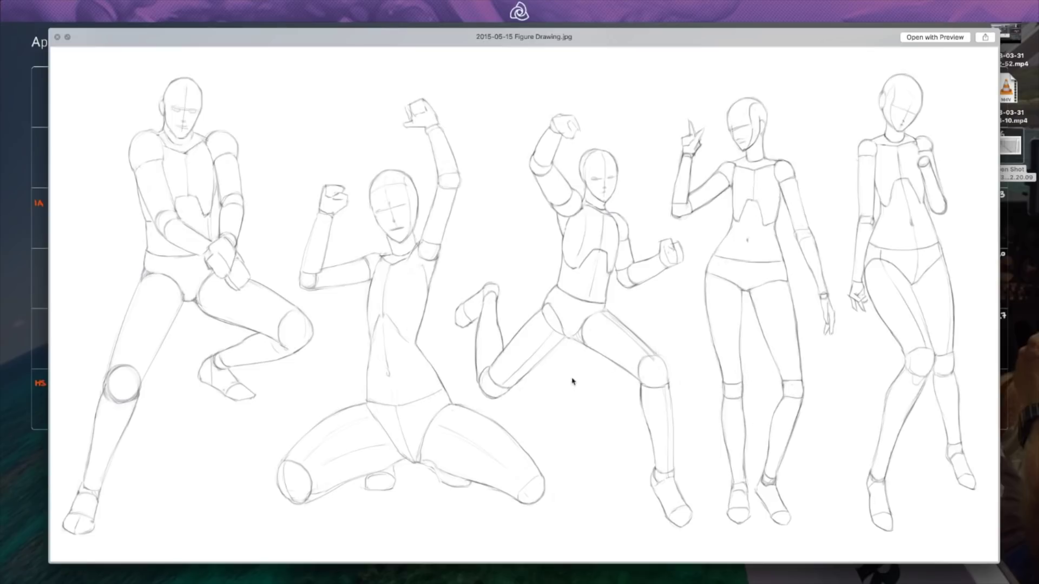
# Step: Move the preview on to the 2015-06-25 Mech Design silhouettes and 2015-06-25 Girl Sketch.jpg
pyautogui.press('Down')
pyautogui.press('Left')
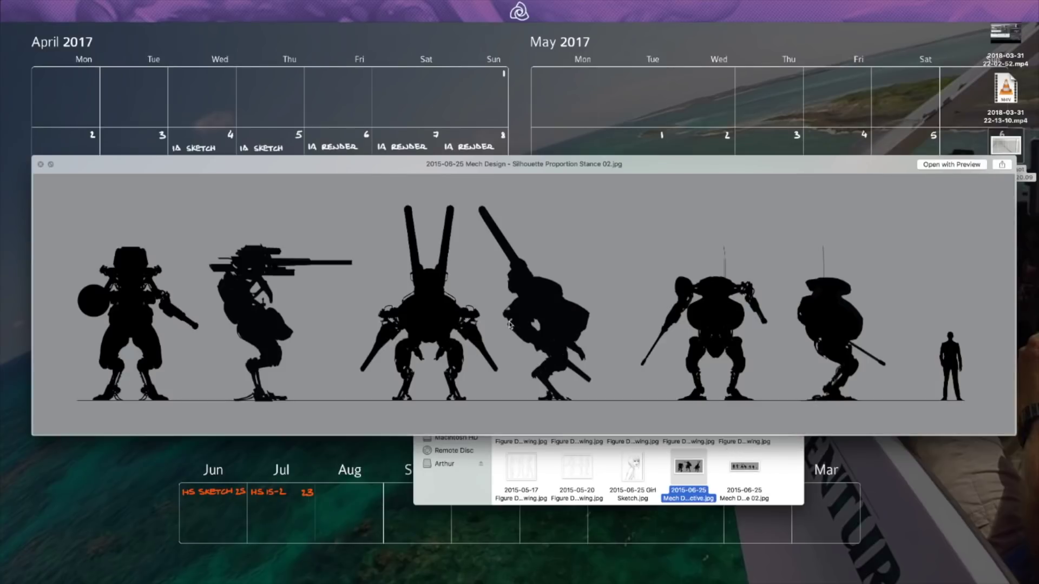
pyautogui.press('Up')
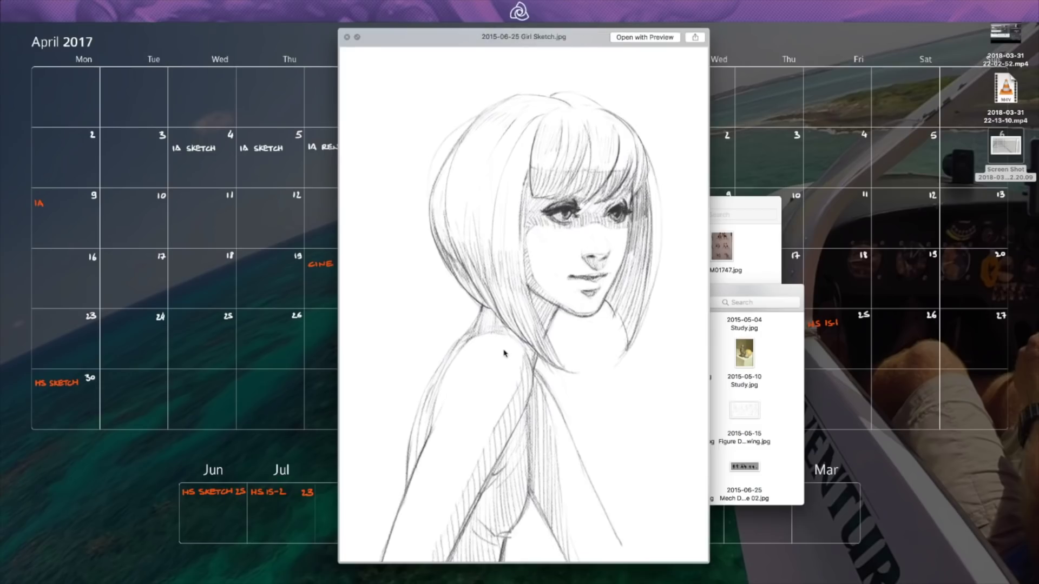
# Step: Move the preview through 2015-06-30 Sketch.jpg, 2015-06-29 Sketch.jpg and 2015-07-06 Bride.jpg, and on past the Bride sketch
pyautogui.press('Left')
pyautogui.press('Right')
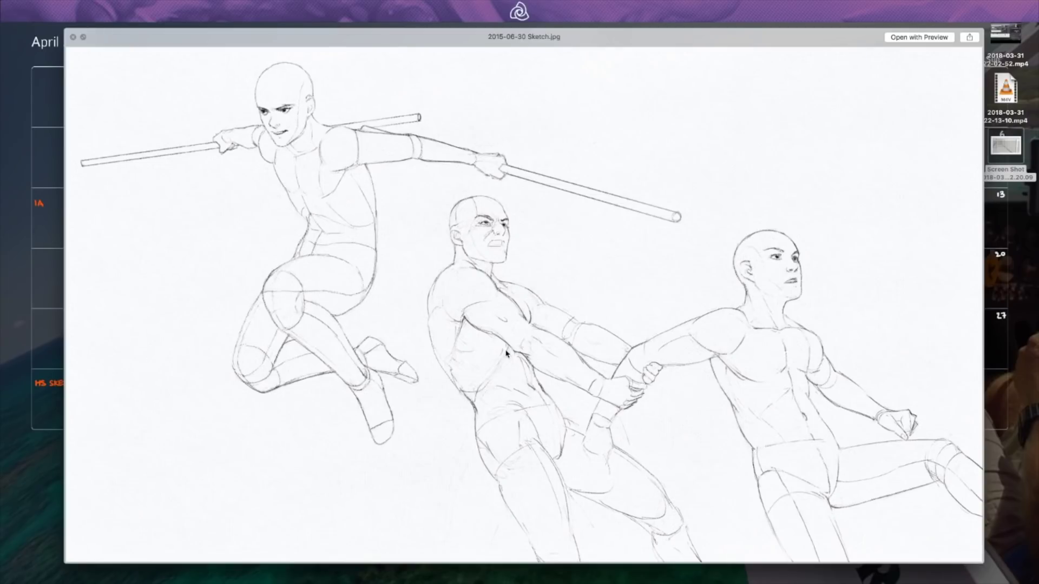
pyautogui.press('Right')
pyautogui.press('Left')
pyautogui.press('Left')
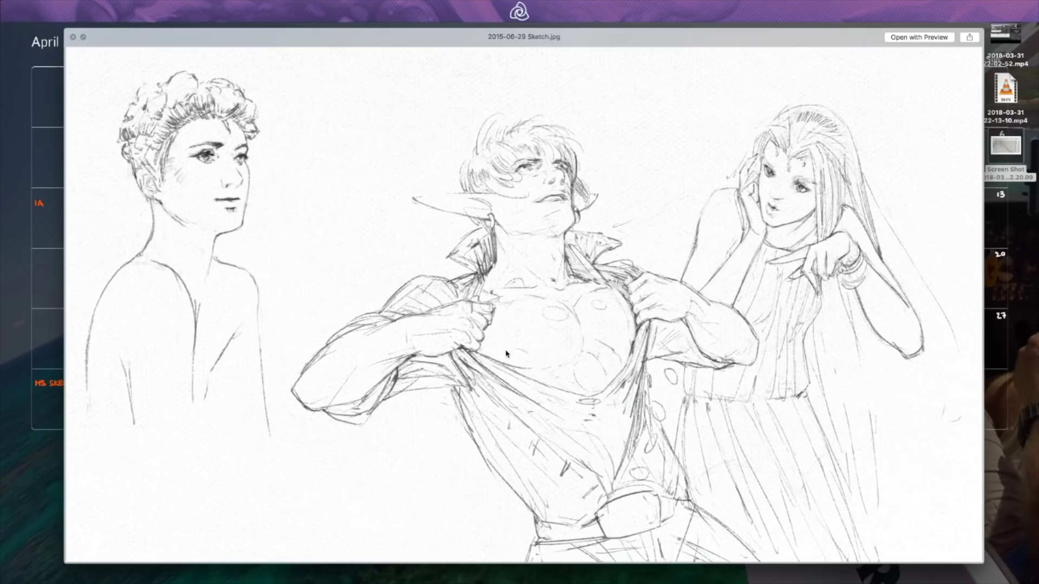
pyautogui.press('Down')
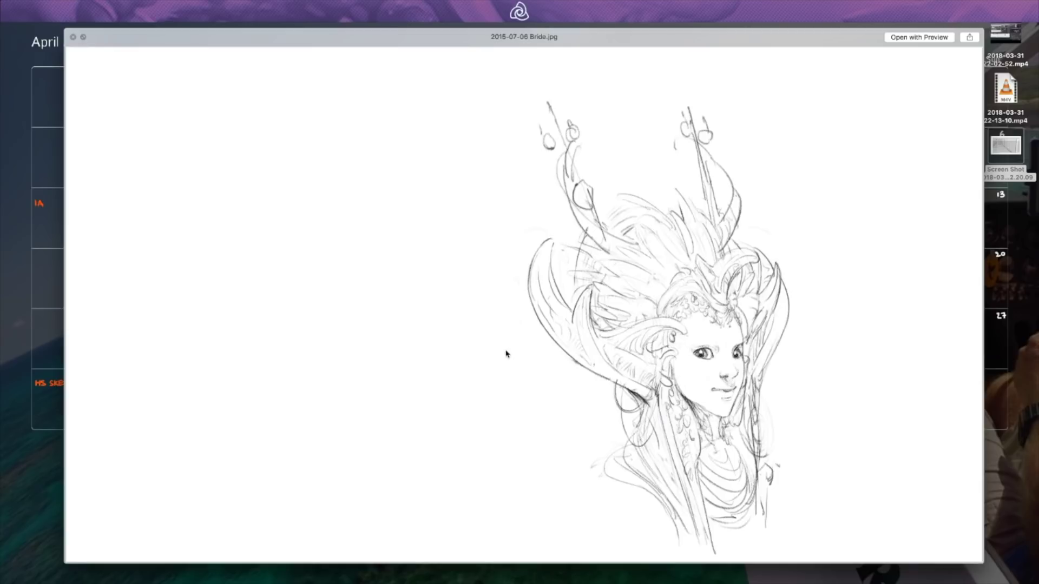
pyautogui.press('Down')
pyautogui.press('Down')
# Step: Close the preview, select 2015-07-10 Sketch.jpg further down the Practice folder, and preview it and 2015-07-10 Sketch Shima.jpg
pyautogui.press('space')
pyautogui.scroll(-5, 506, 355)
pyautogui.scroll(1, 639, 378)
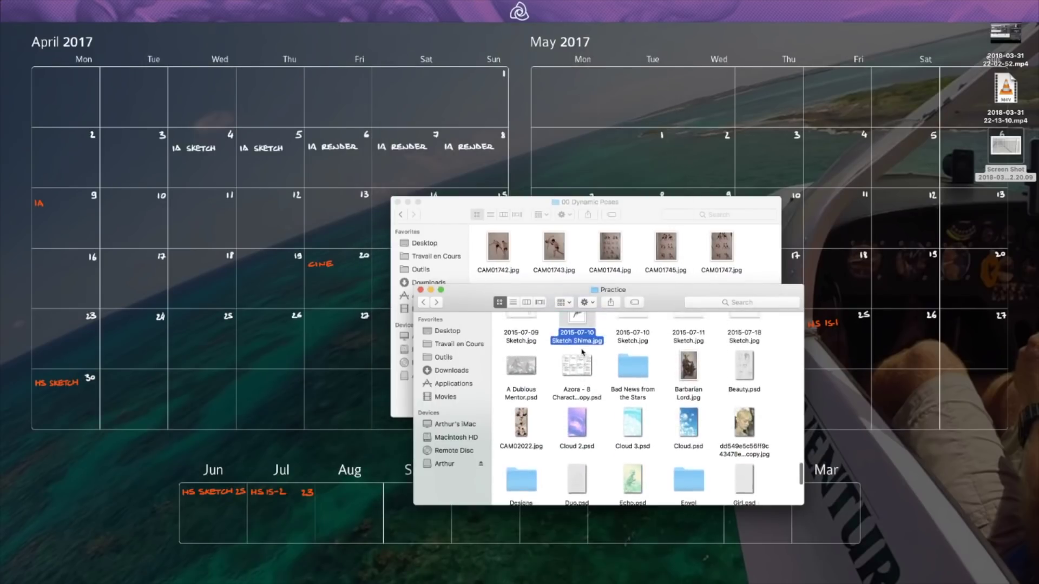
pyautogui.click(639, 329)
pyautogui.click(639, 327)
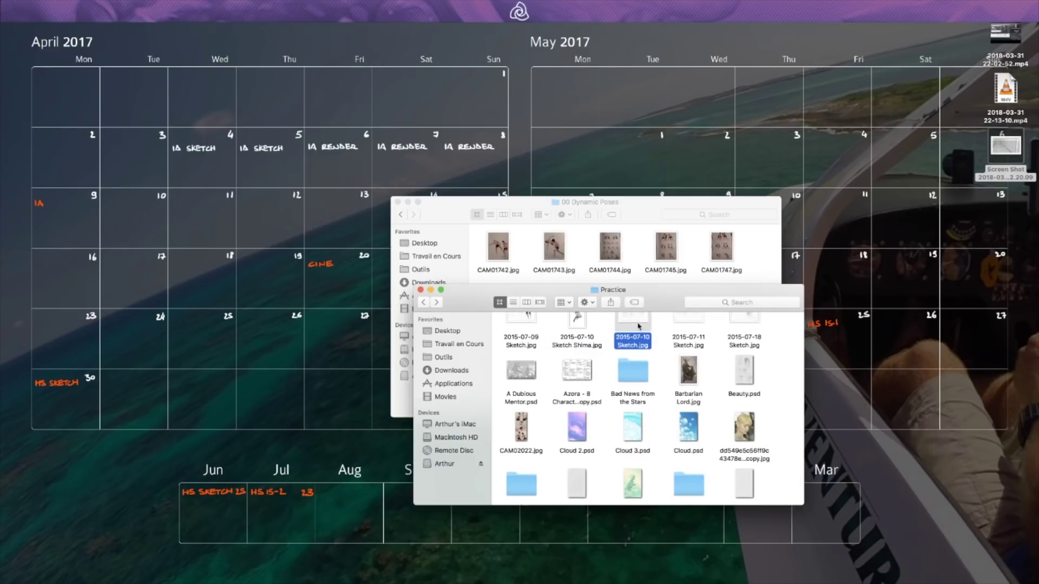
pyautogui.press('space')
pyautogui.press('Left')
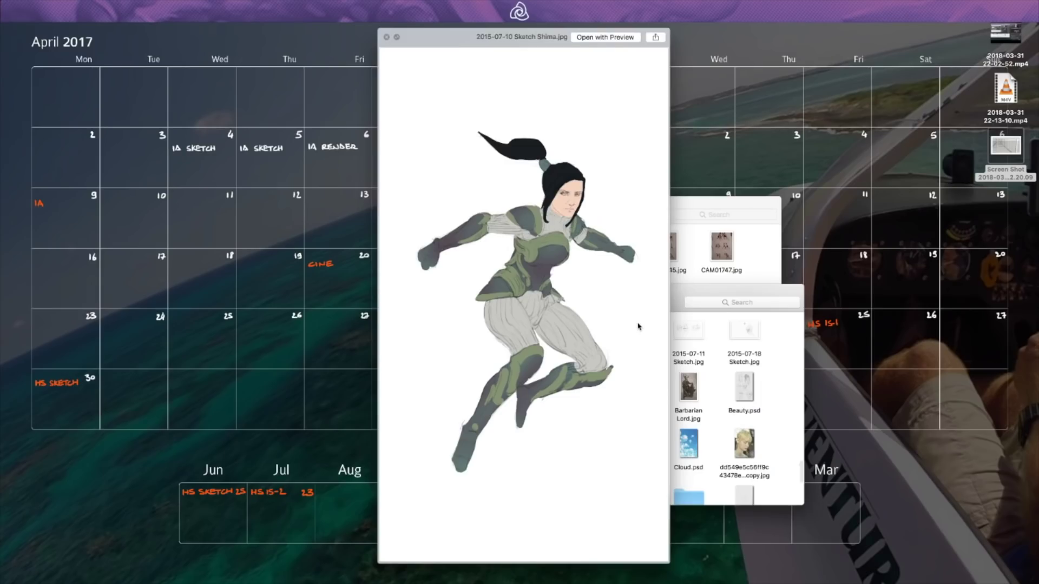
# Step: Move the preview on to A Dubious Mentor.psd and continue to the Bad News from the Stars folder
pyautogui.press('Down')
pyautogui.press('Down')
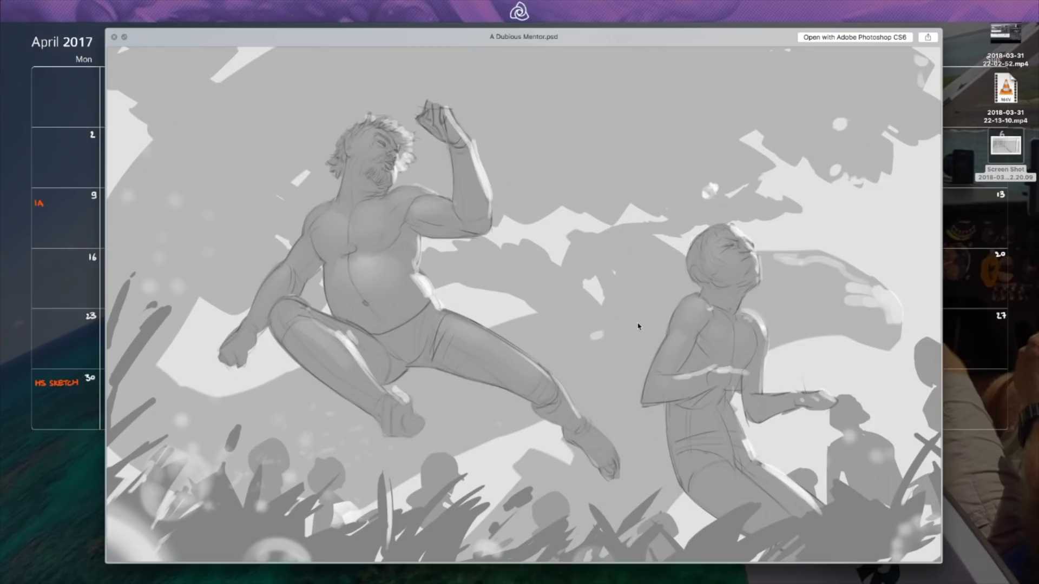
pyautogui.press('Right')
pyautogui.press('Right')
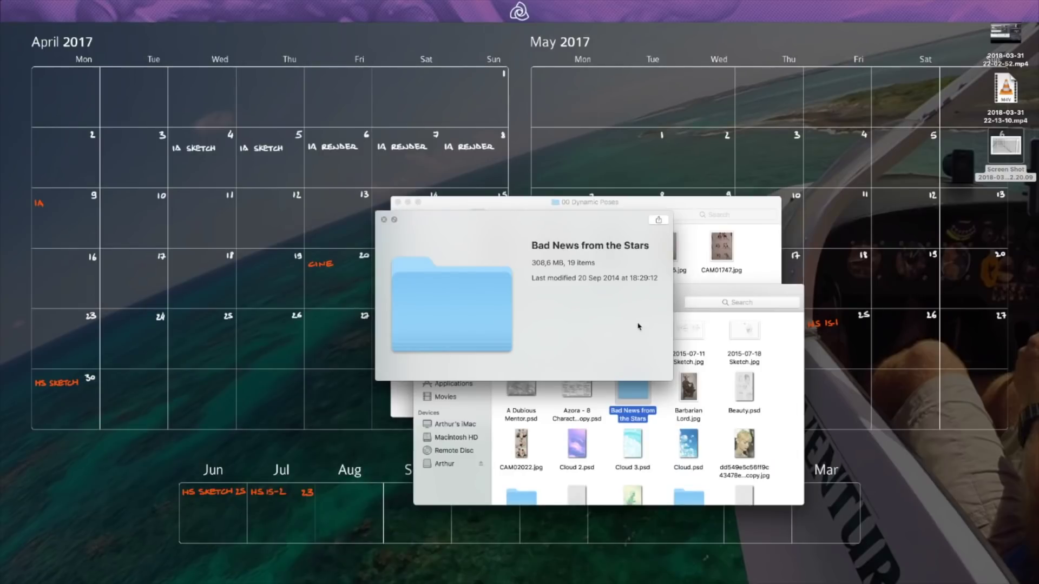
# Step: Preview Cloud 3.psd, Cloud.psd, Barbarian Lord.jpg, Beauty.psd and the blonde woman's portrait photo, and close the preview
pyautogui.press('Down')
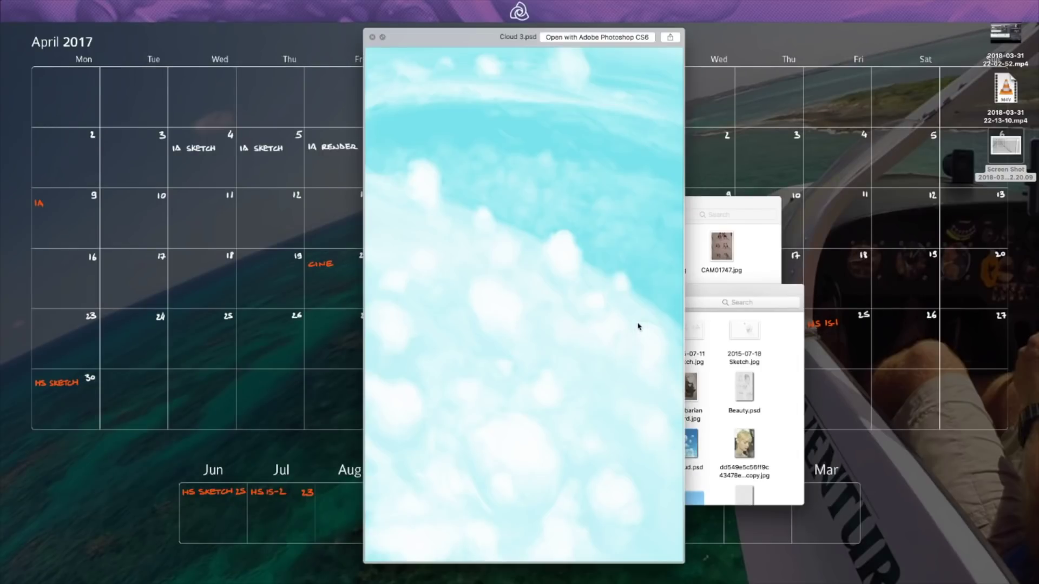
pyautogui.press('Right')
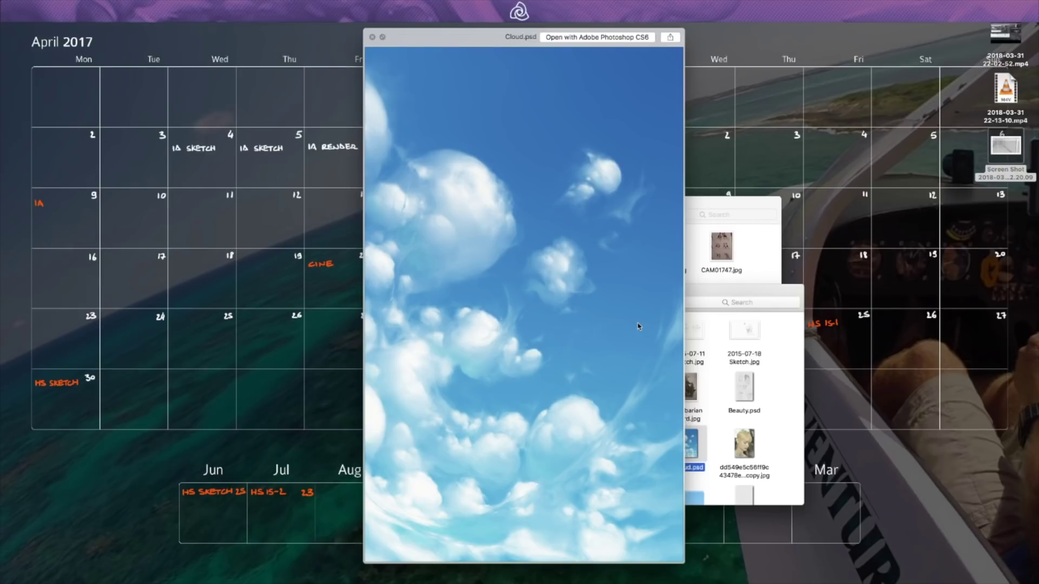
pyautogui.press('Up')
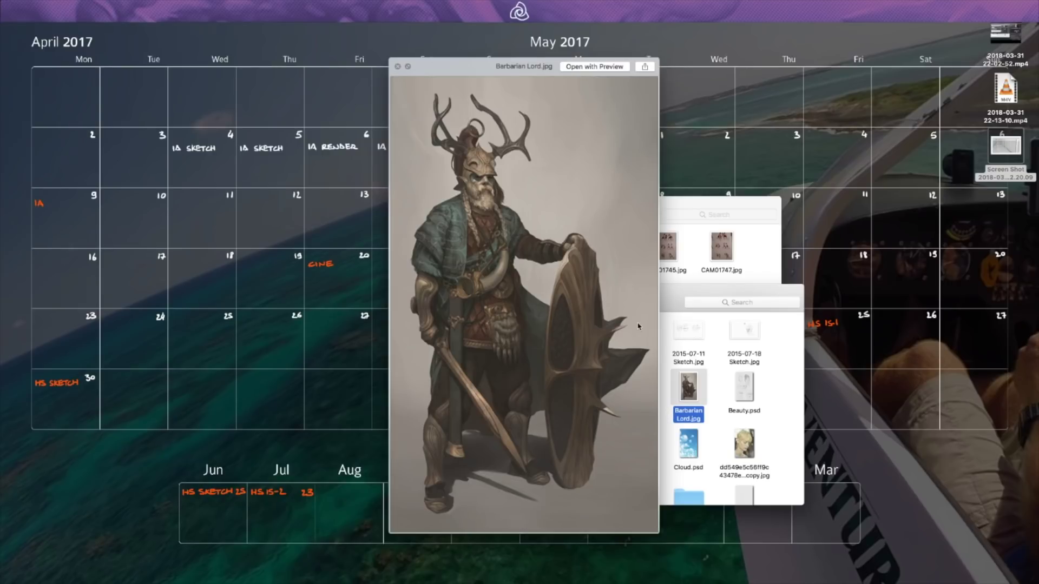
pyautogui.press('Right')
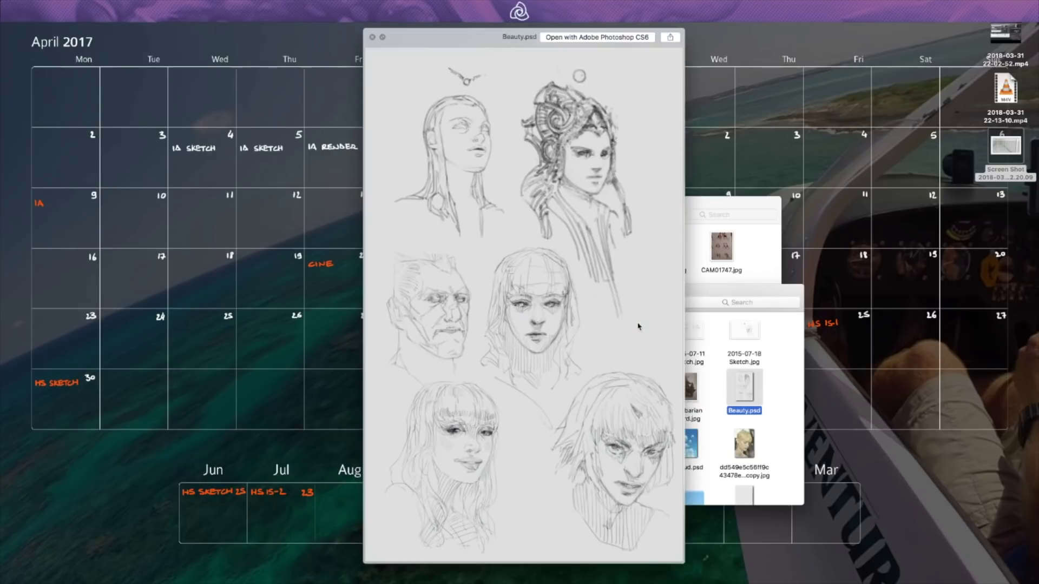
pyautogui.press('Down')
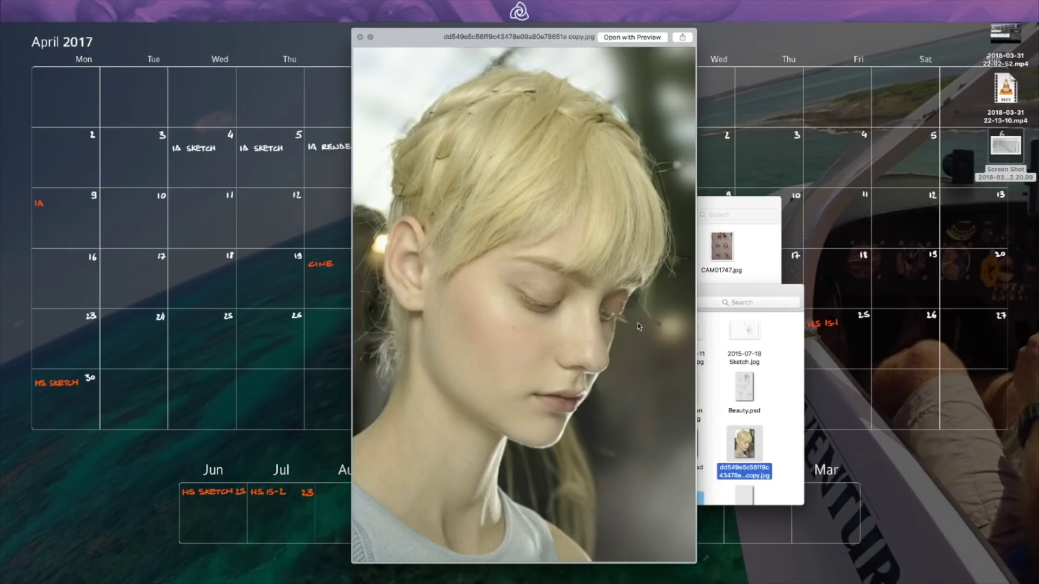
pyautogui.press('space')
# Step: Preview the pose reference photo CAM02022.jpg in the Practice folder and close it again
pyautogui.scroll(-3, 595, 335)
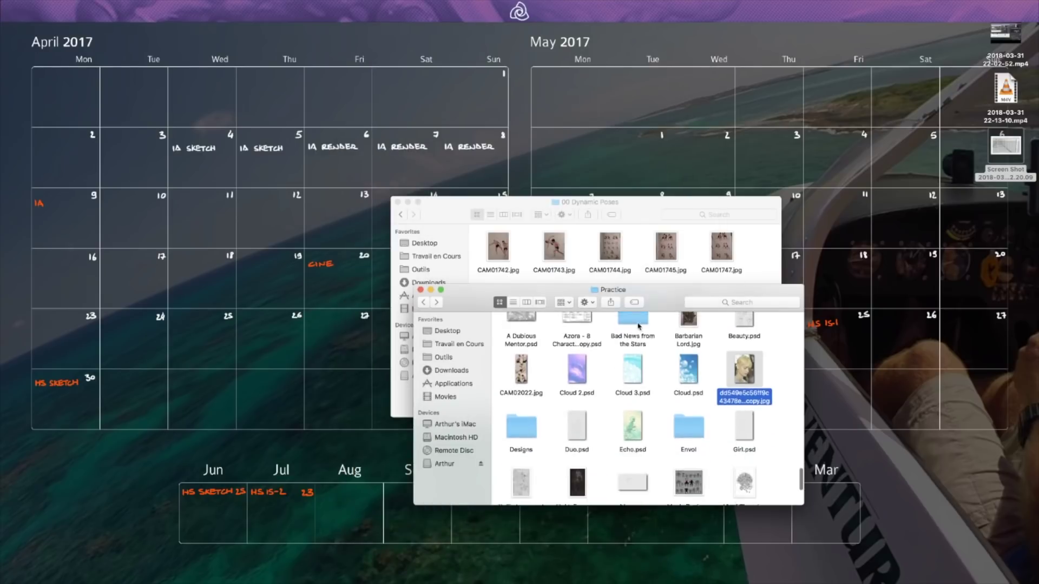
pyautogui.click(522, 347)
pyautogui.press('space')
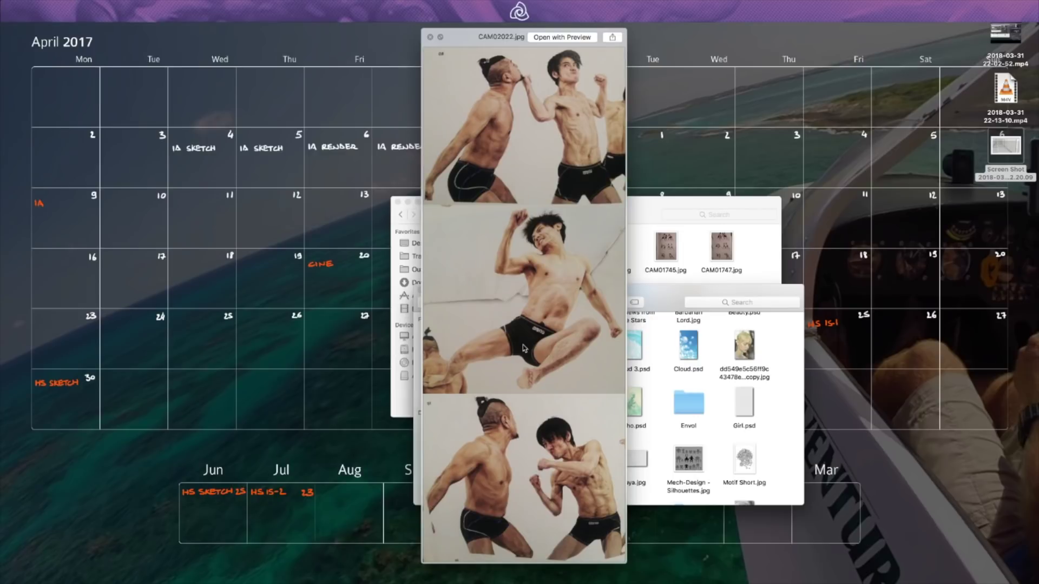
pyautogui.press('space')
# Step: Browse to the end of the Practice folder, select Kolibelnaya.psd, and open the Old Boy subfolder
pyautogui.scroll(-2, 524, 348)
pyautogui.scroll(-2, 524, 348)
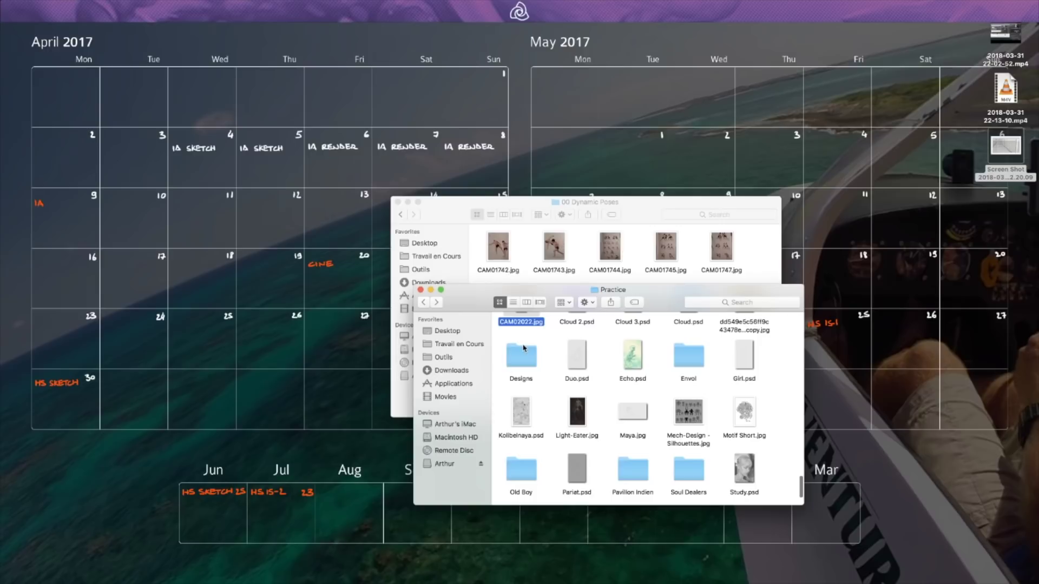
pyautogui.scroll(-2, 580, 426)
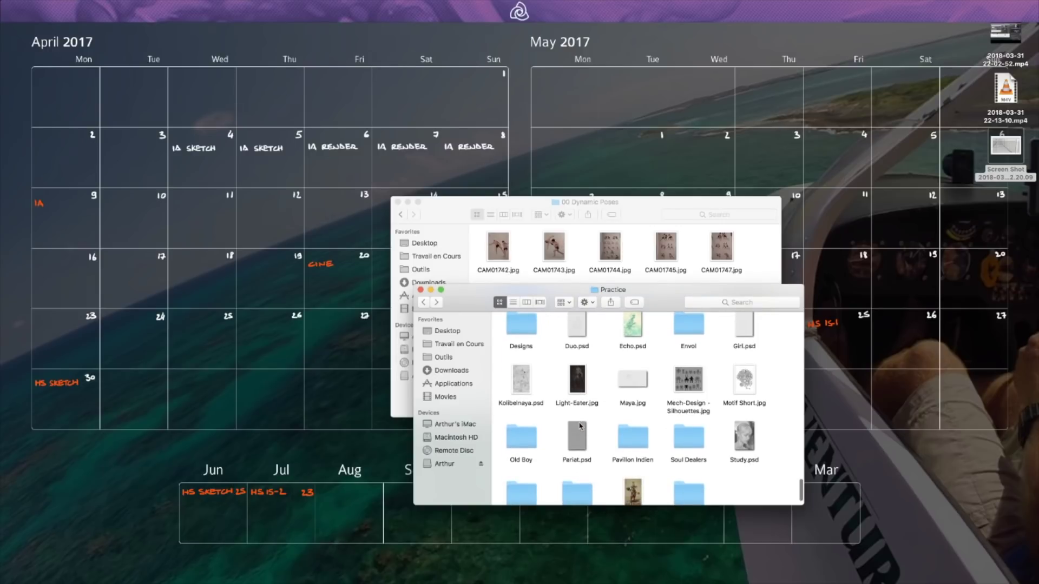
pyautogui.scroll(-1, 580, 426)
pyautogui.click(523, 376)
pyautogui.scroll(-1, 524, 376)
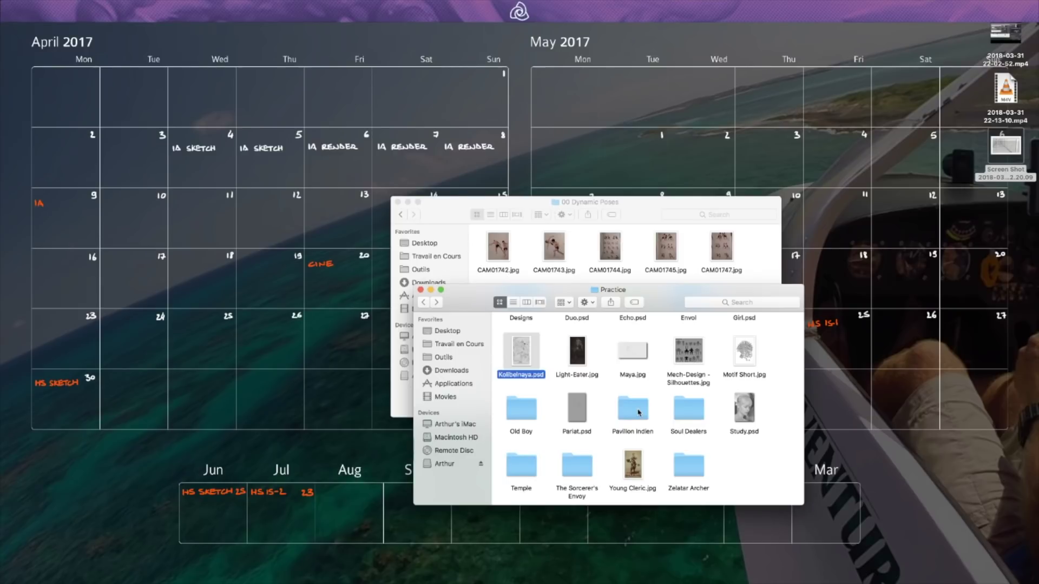
pyautogui.click(515, 409)
pyautogui.doubleClick(514, 408)
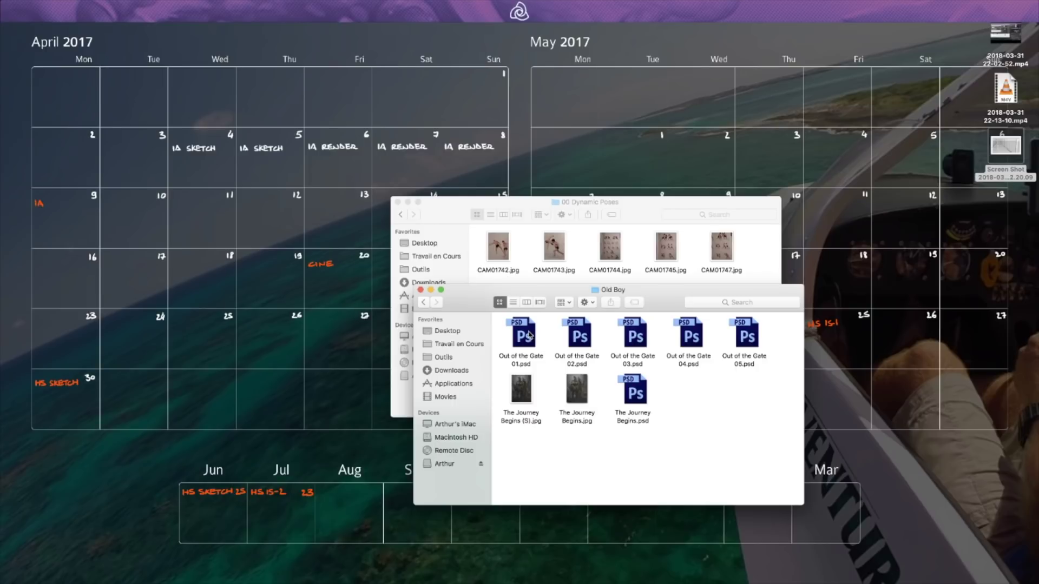
# Step: Preview Out of the Gate 01.psd, 02.psd and 03.psd one after another, and close the preview
pyautogui.click(529, 334)
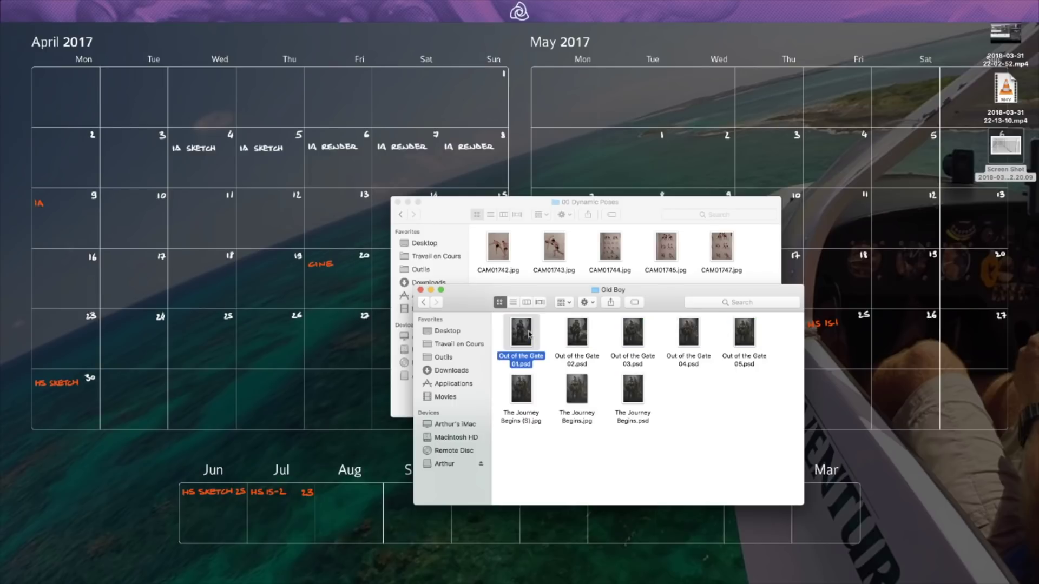
pyautogui.press('space')
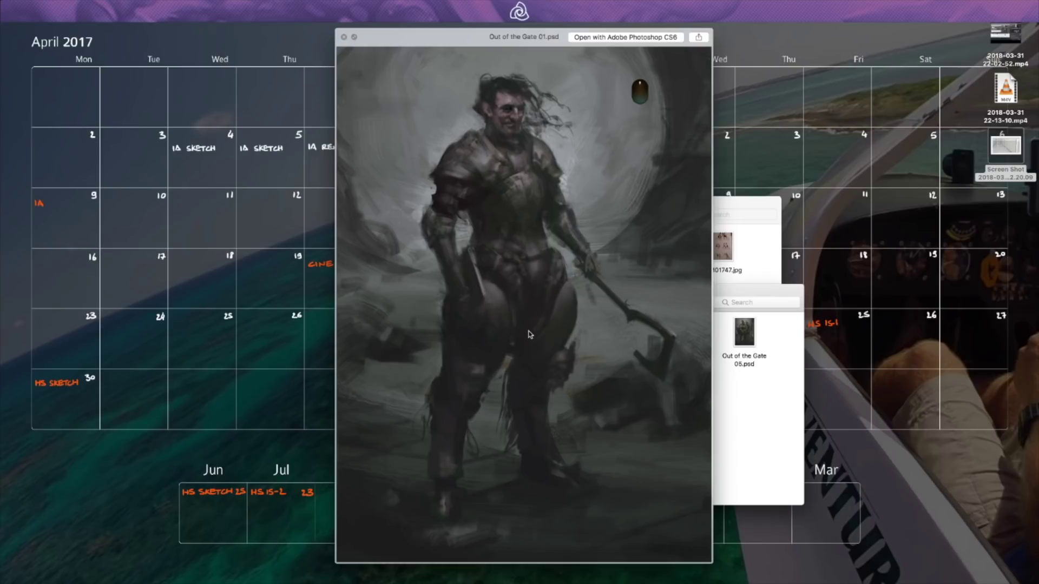
pyautogui.press('Right')
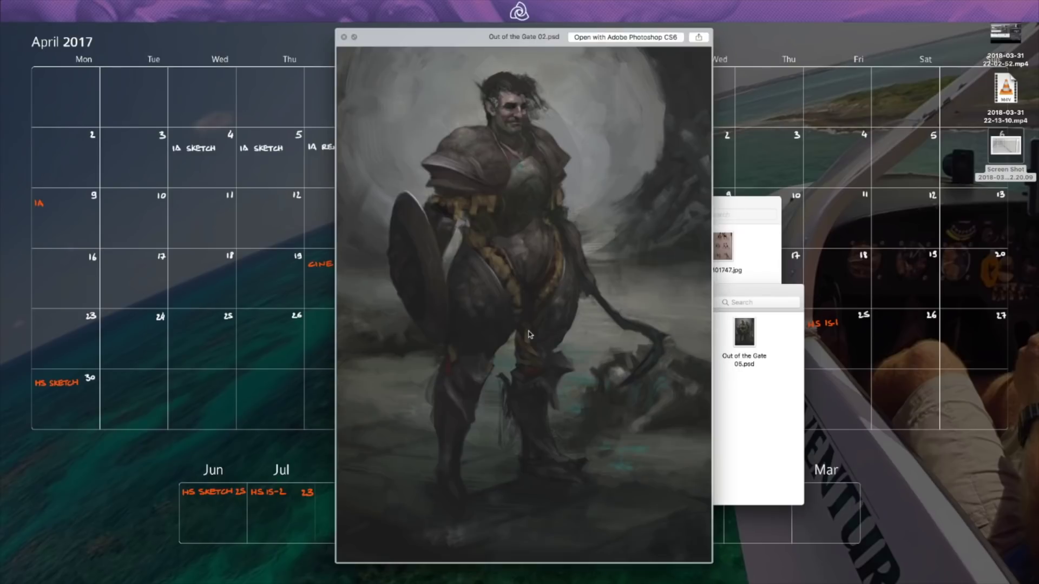
pyautogui.press('Right')
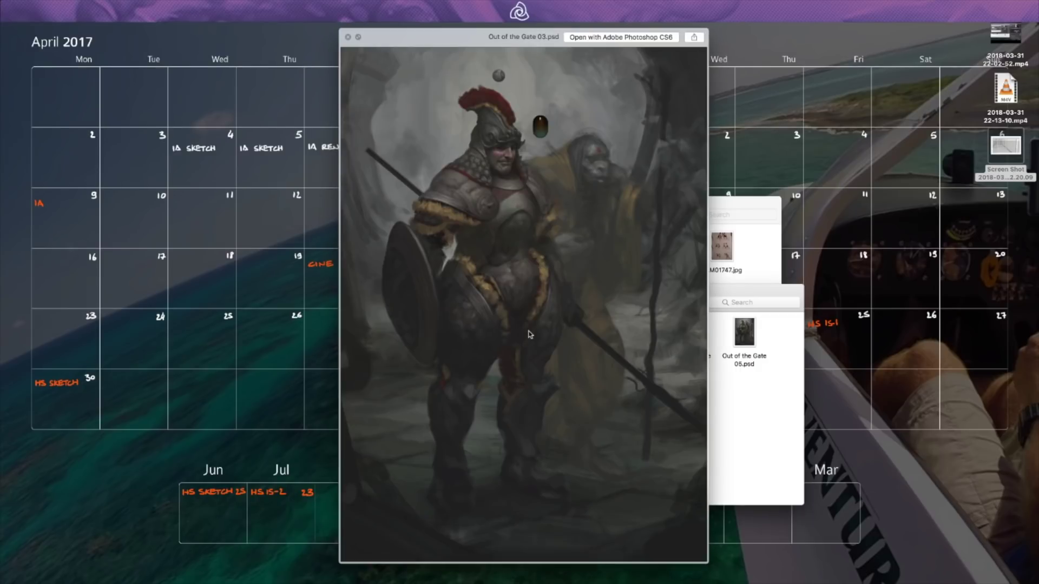
pyautogui.press('space')
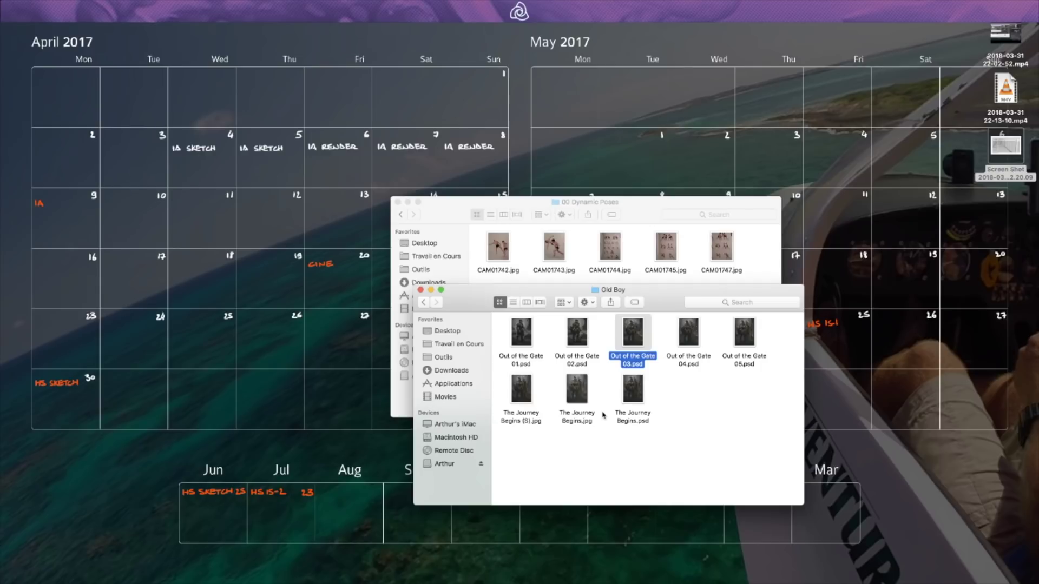
# Step: Return to the Practice folder, preview Cloud.psd, and move the preview up to Barbarian Lord.jpg
pyautogui.press('super+bracketleft')
pyautogui.scroll(2, 641, 457)
pyautogui.scroll(3, 641, 457)
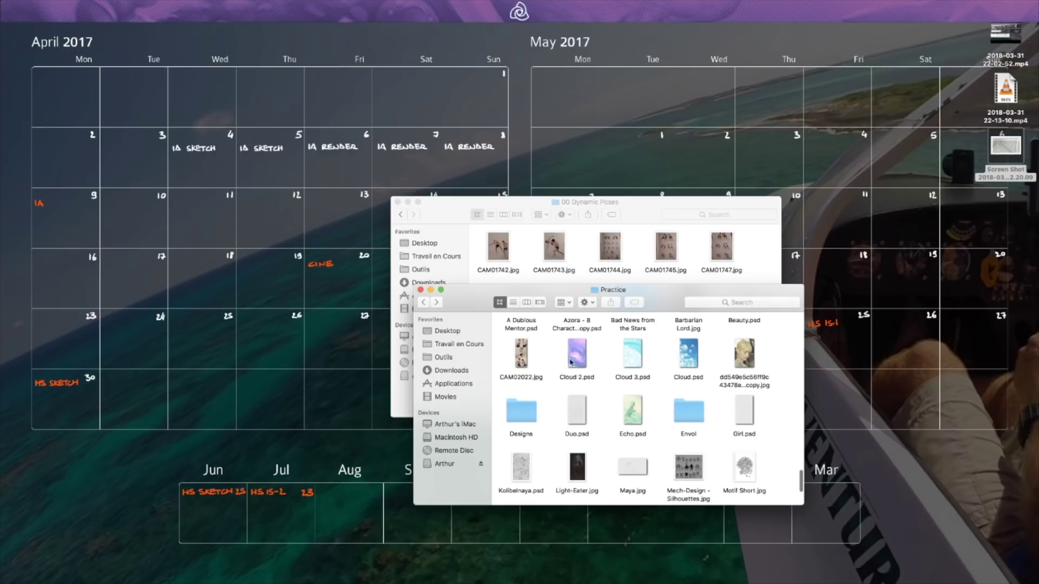
pyautogui.click(681, 359)
pyautogui.press('space')
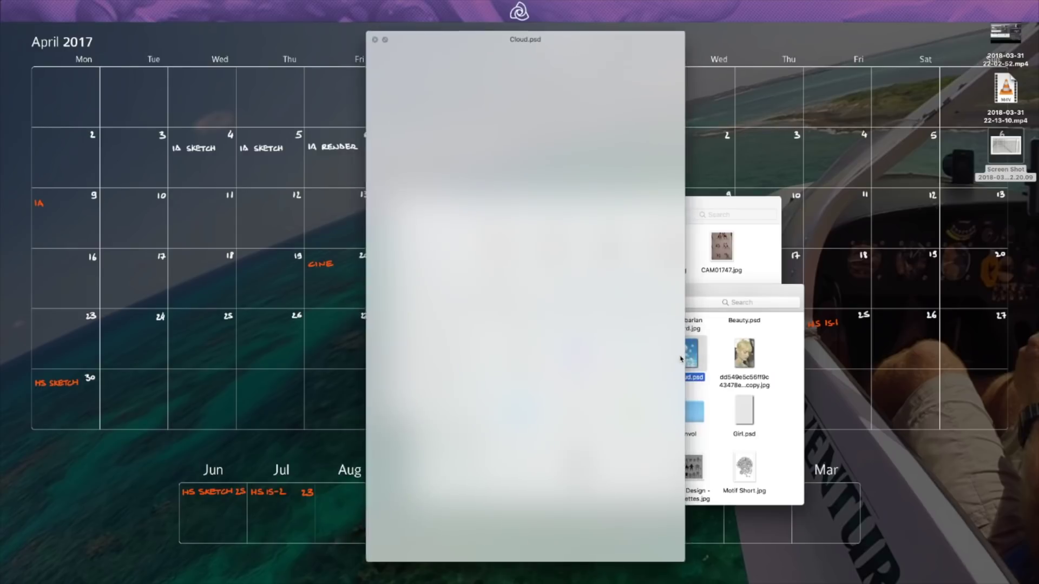
pyautogui.press('Up')
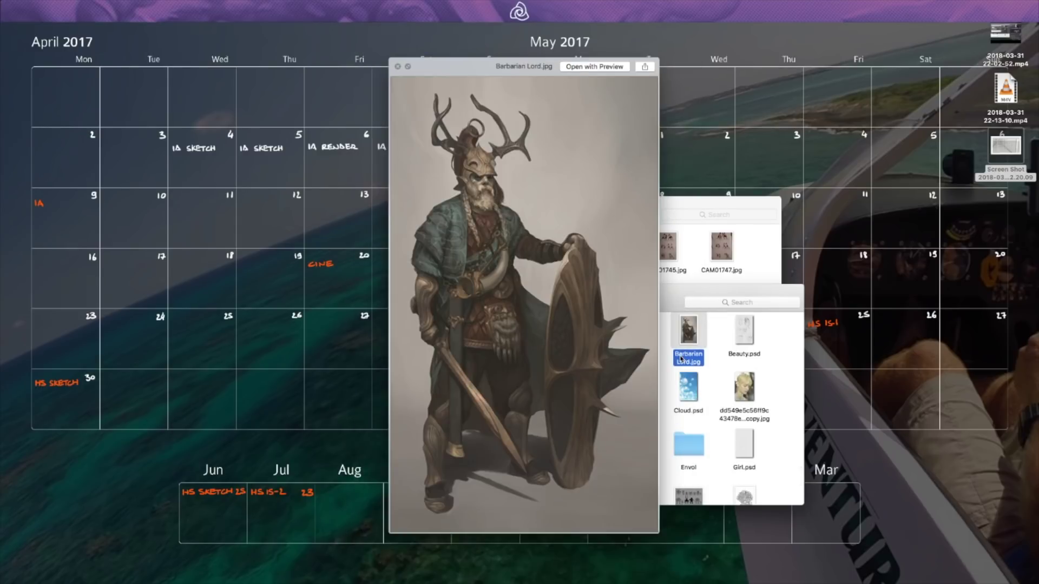
# Step: Step the preview back through 2015-07-08 Sketch.jpg and 2015-06-25 Mech Design - Perspective.jpg to the 2015-05-08.jpg apple study
pyautogui.press('Up')
pyautogui.press('Up')
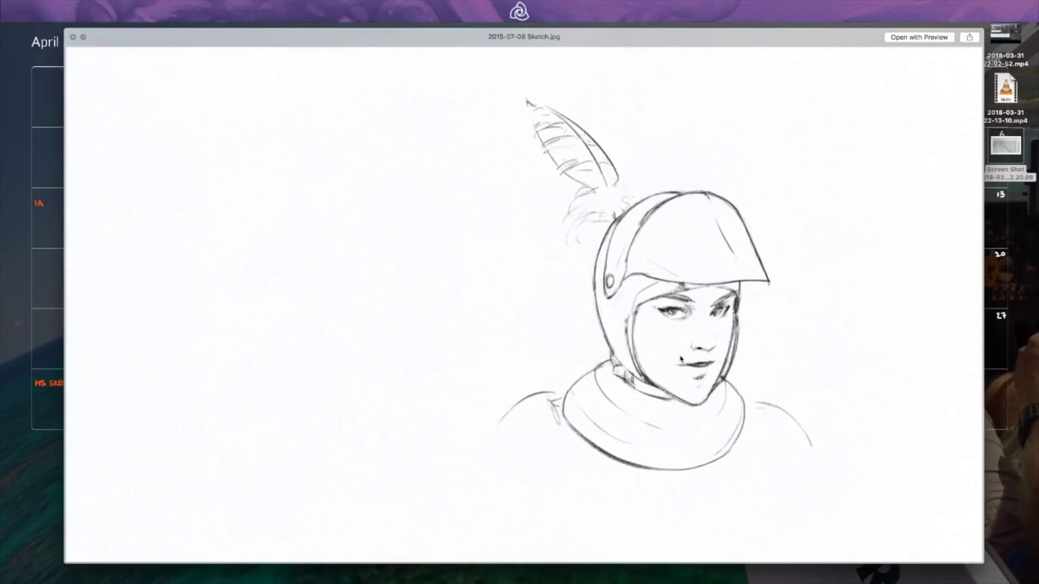
pyautogui.press('Up')
pyautogui.press('Up')
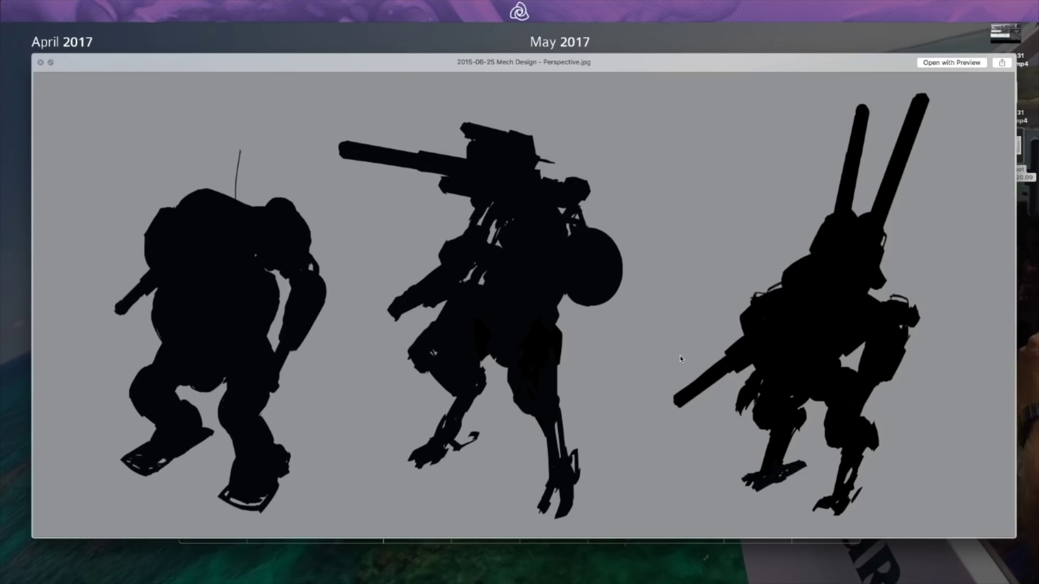
pyautogui.press('Up')
pyautogui.press('Up')
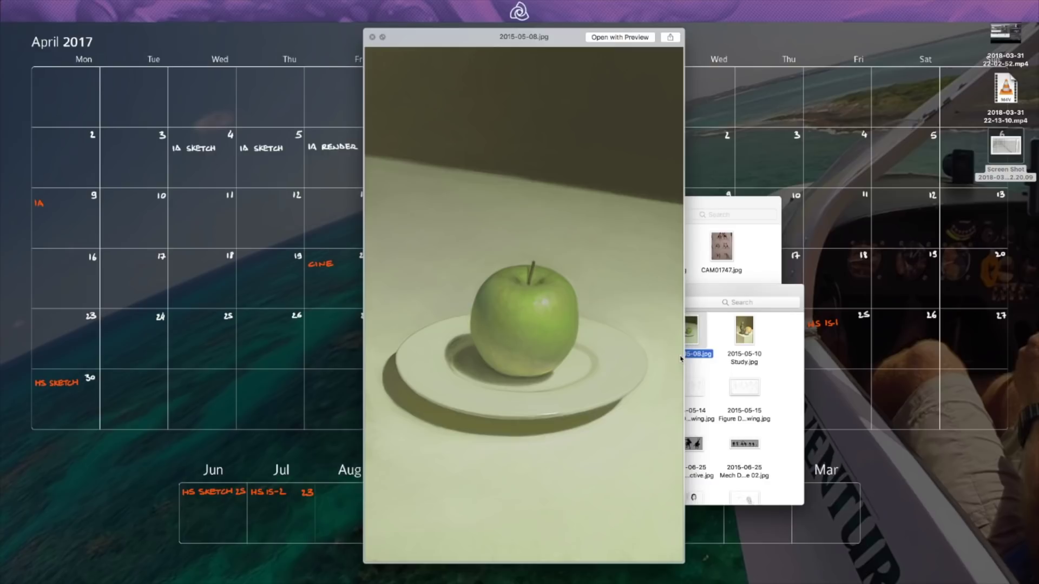
# Step: Move the preview back through the April 2015 studies, from 2015-04-30 Etude.jpg to 2015-04-17 Skull Study.jpg
pyautogui.press('Up')
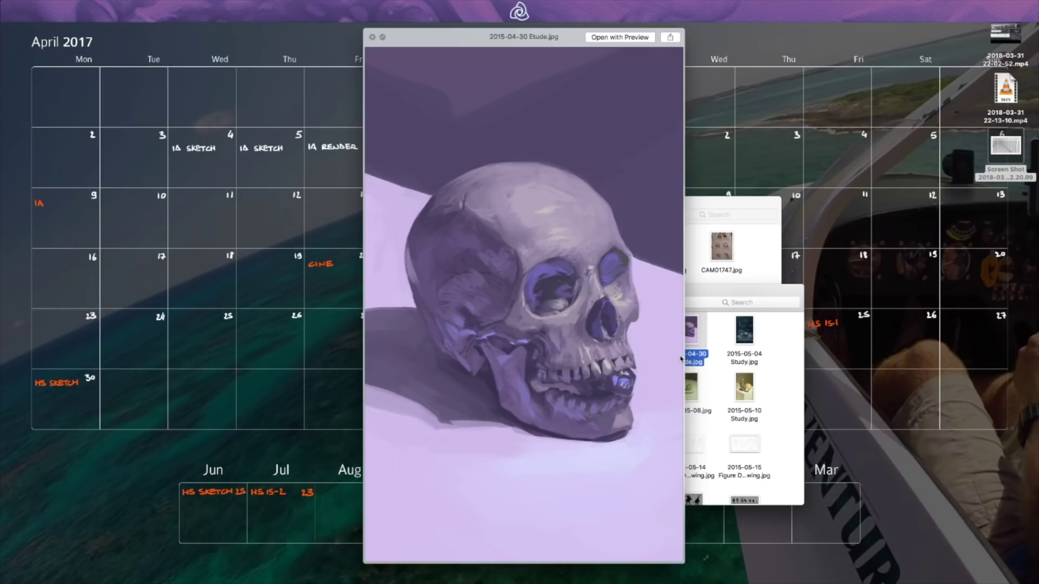
pyautogui.press('Left')
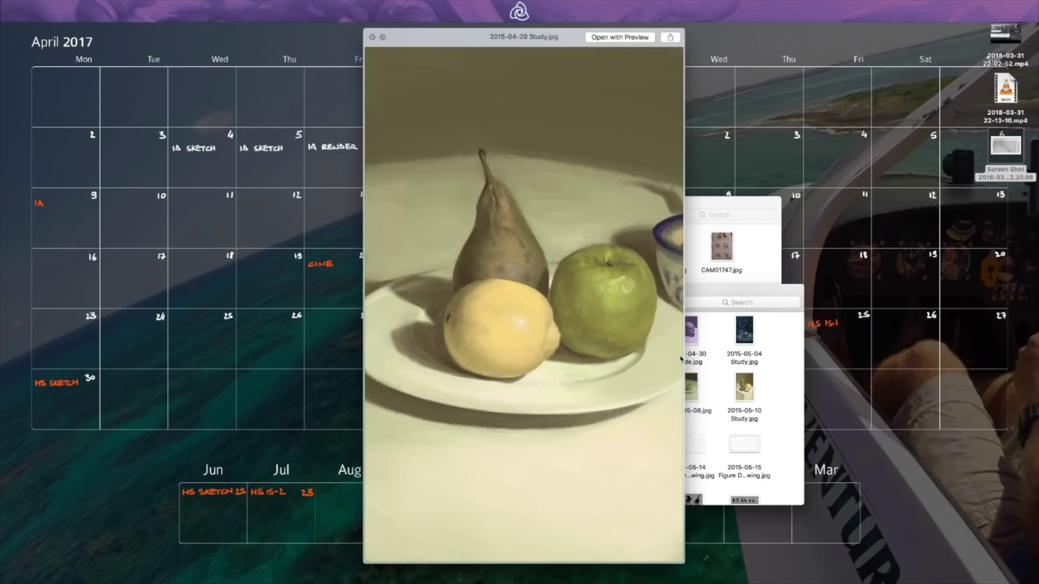
pyautogui.press('Up')
pyautogui.press('Left')
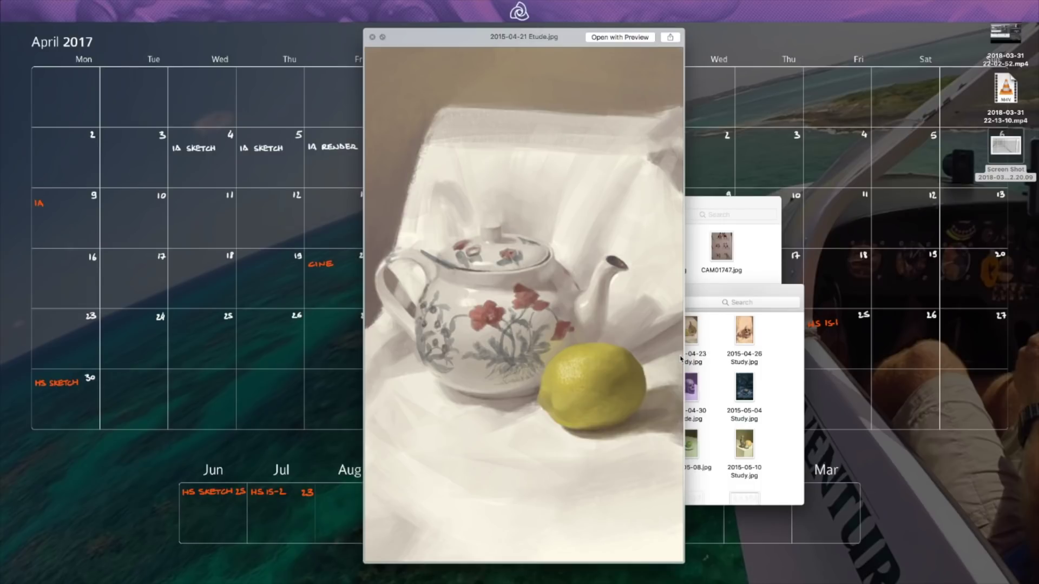
pyautogui.press('Up')
pyautogui.press('Left')
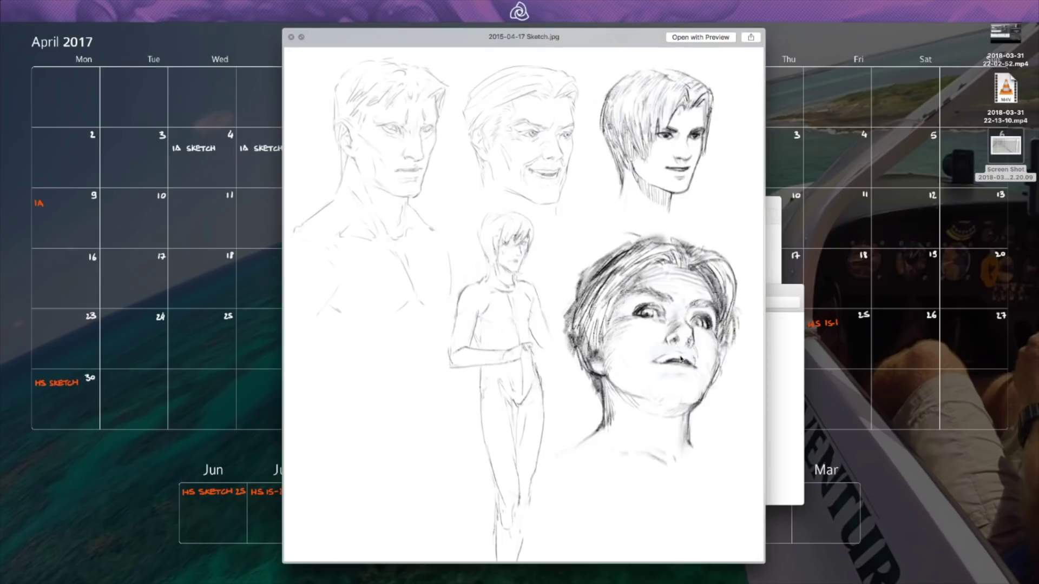
pyautogui.press('Left')
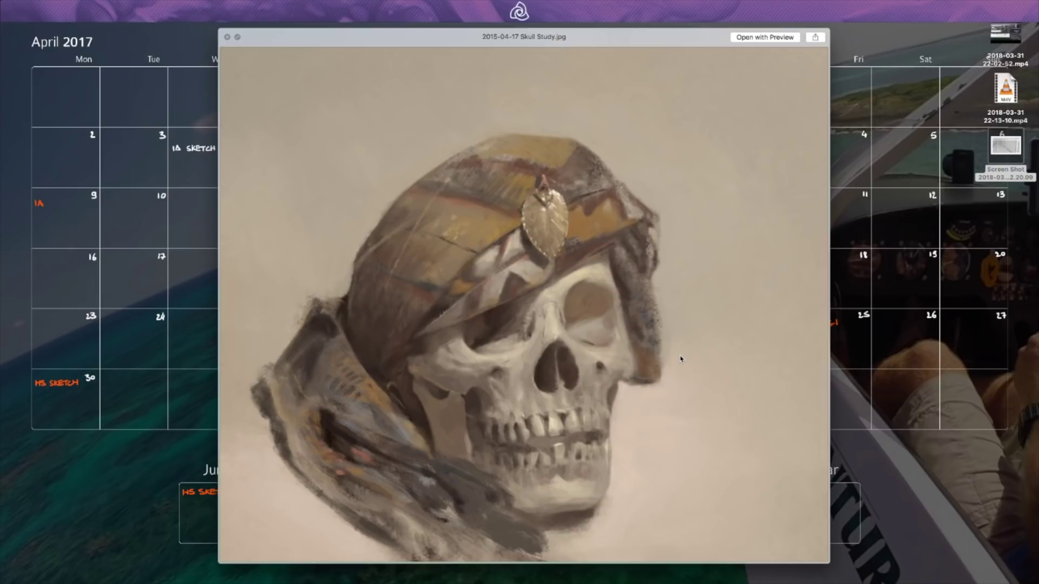
# Step: Move the preview back through the February 2015 pieces, from 2015-02-10 Herald.jpg to 2015-02-02 Warrior.jpg
pyautogui.press('Up')
pyautogui.press('Left')
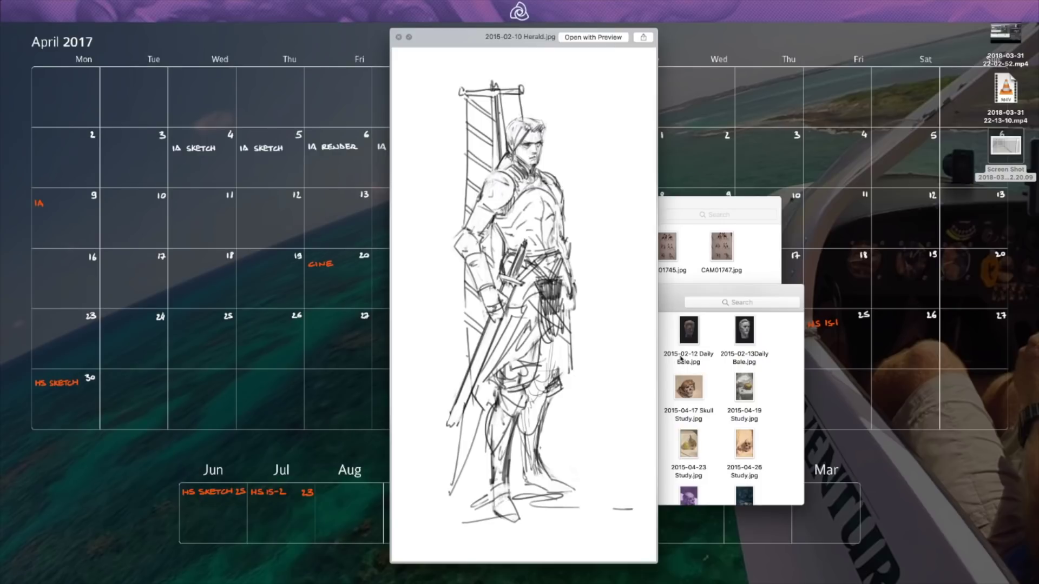
pyautogui.press('Left')
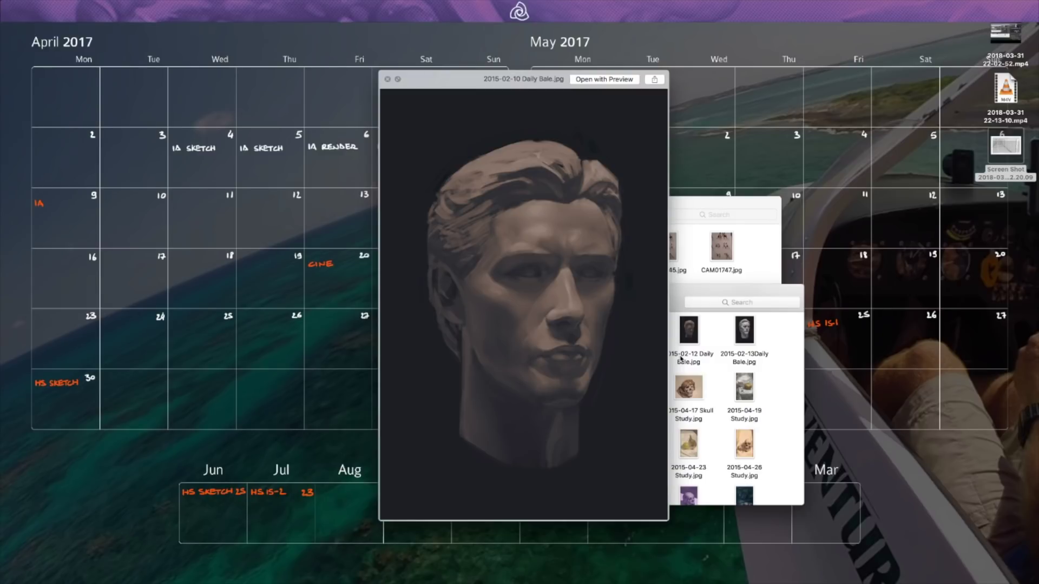
pyautogui.press('Up')
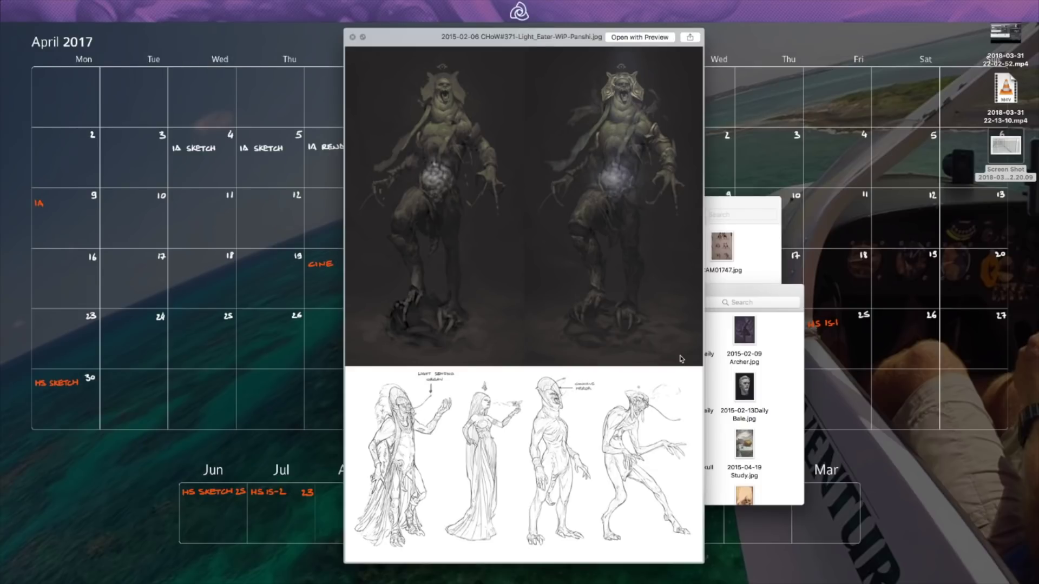
pyautogui.press('Up')
pyautogui.press('Up')
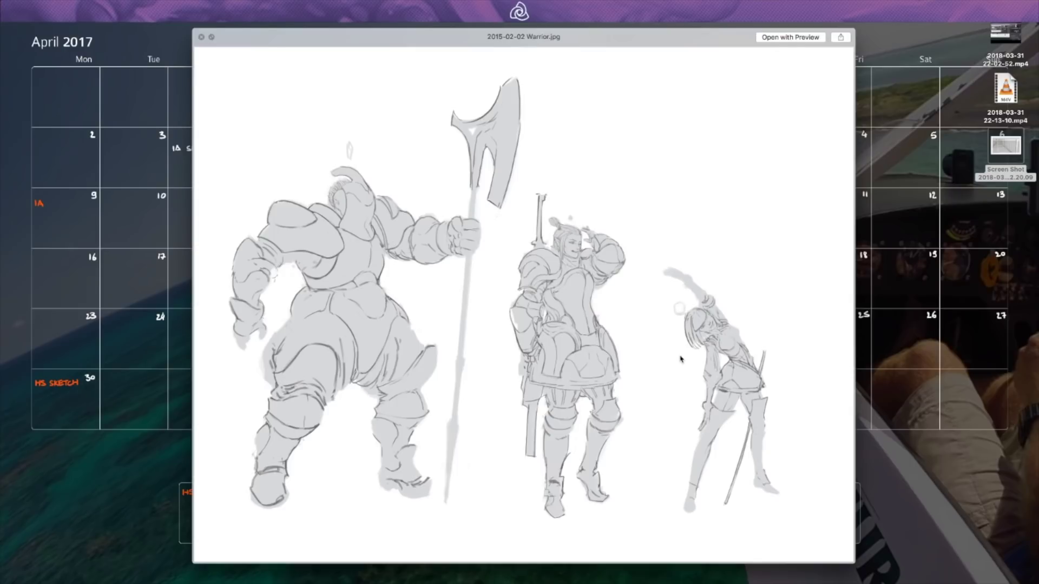
# Step: Preview the January 2015 pieces: 2015-01-07 - Dream.jpg, Harem in the Kiosk 02 and 03, and 2015-01-01Sketch.jpg
pyautogui.press('Left')
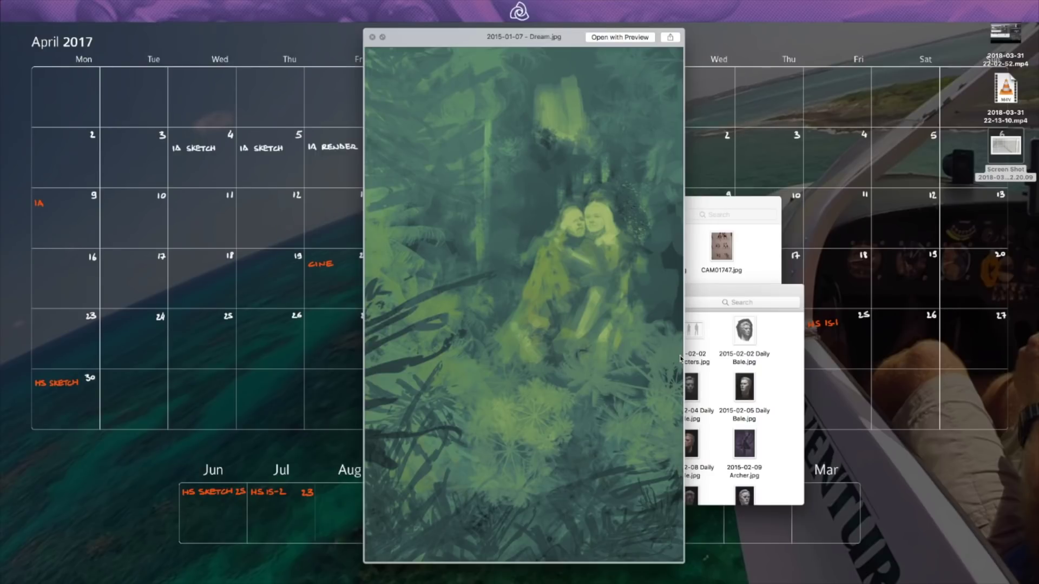
pyautogui.press('Up')
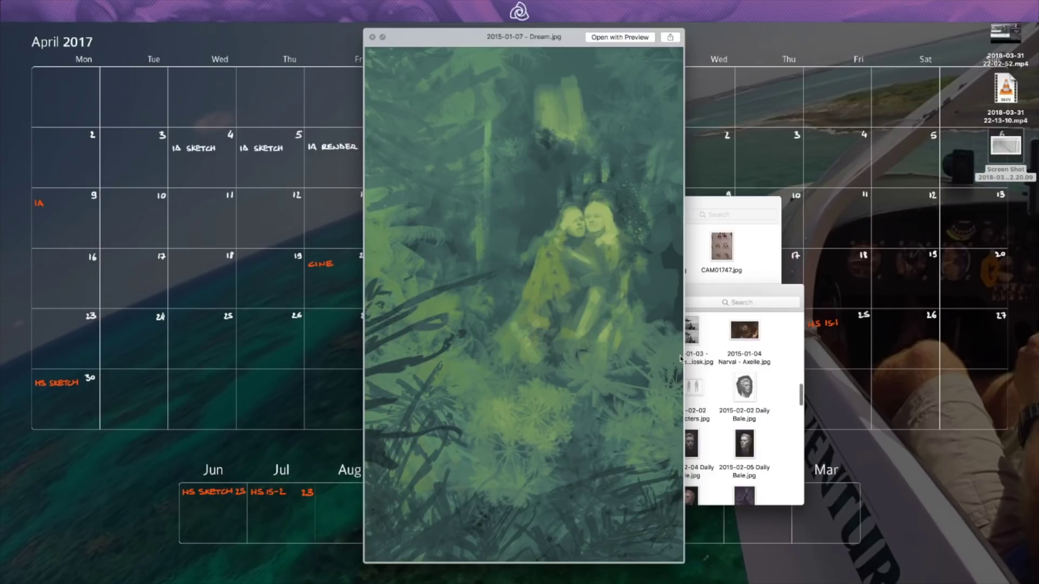
pyautogui.press('Down')
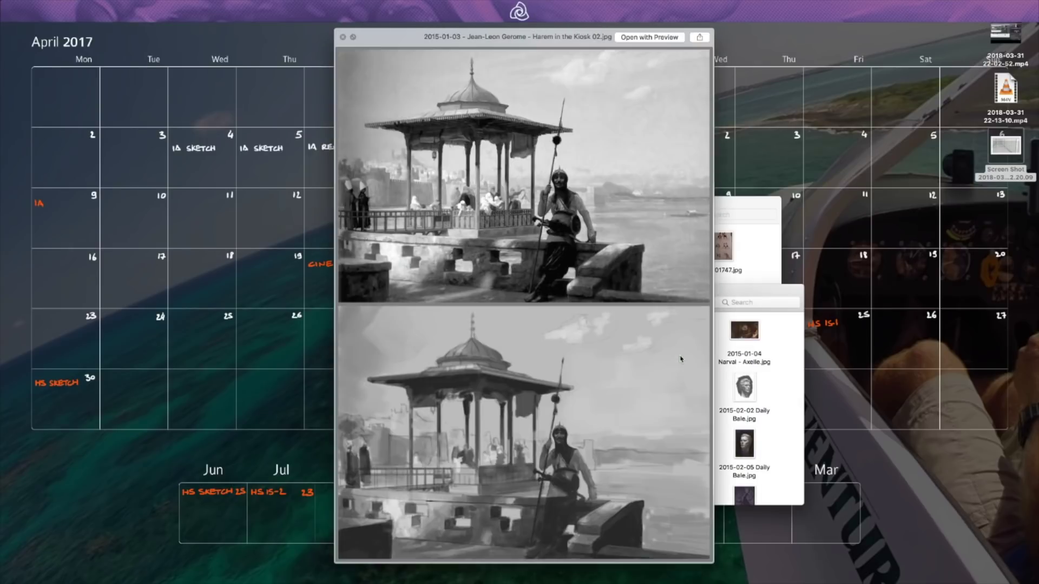
pyautogui.press('Down')
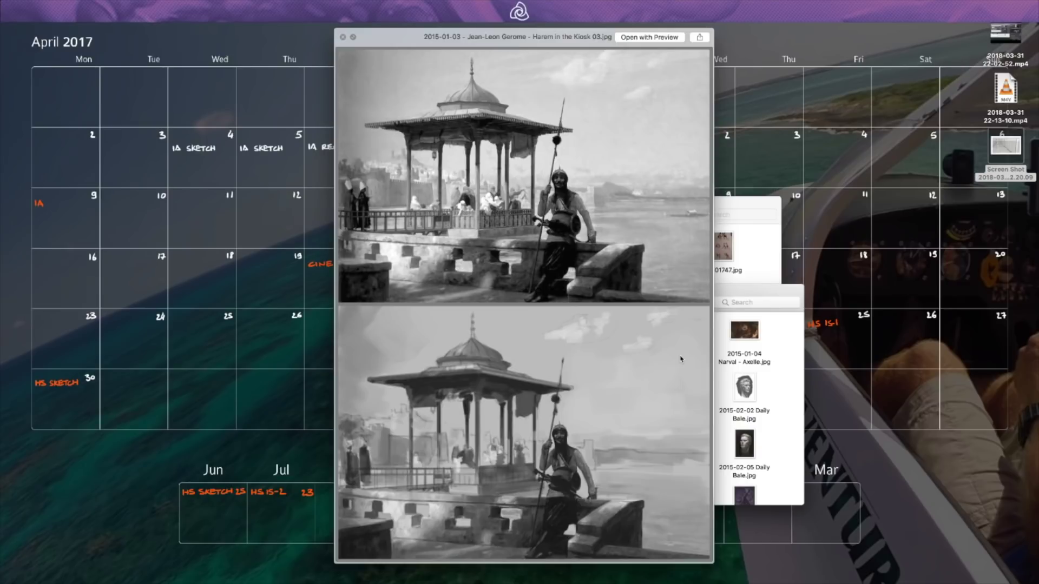
pyautogui.press('Left')
pyautogui.press('Left')
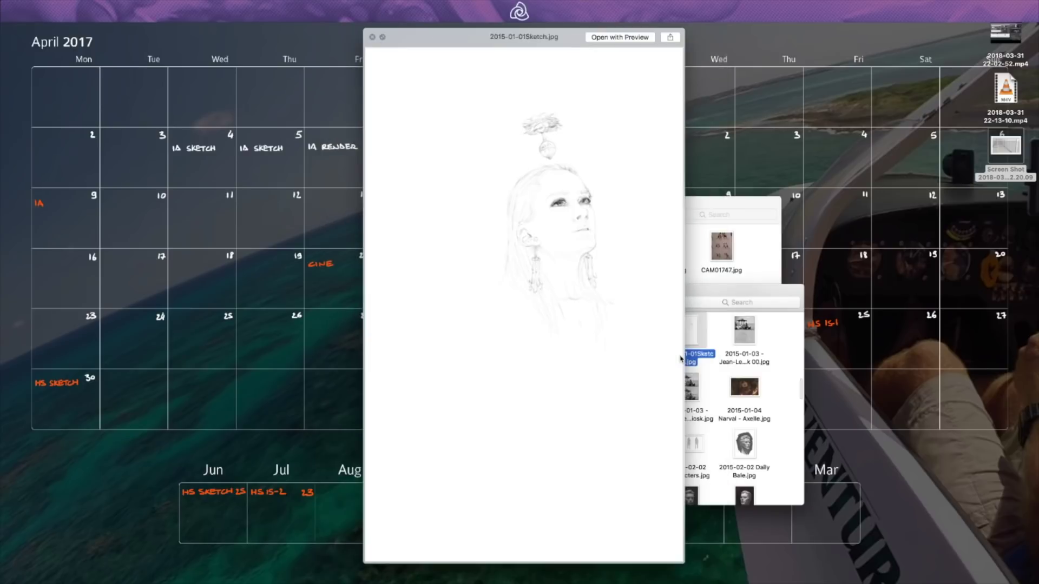
# Step: Step the preview back through 2014-12-26 Sketches.jpg and the 2014-12-26 film-still studies 01 and 03 to 2014-12-24.jpg
pyautogui.press('Left')
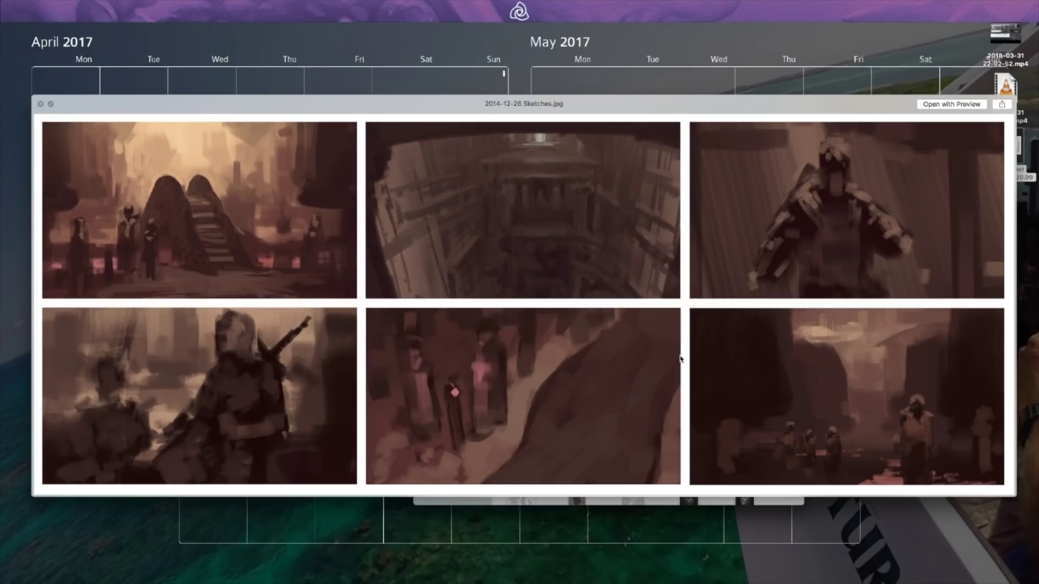
pyautogui.press('Left')
pyautogui.press('Left')
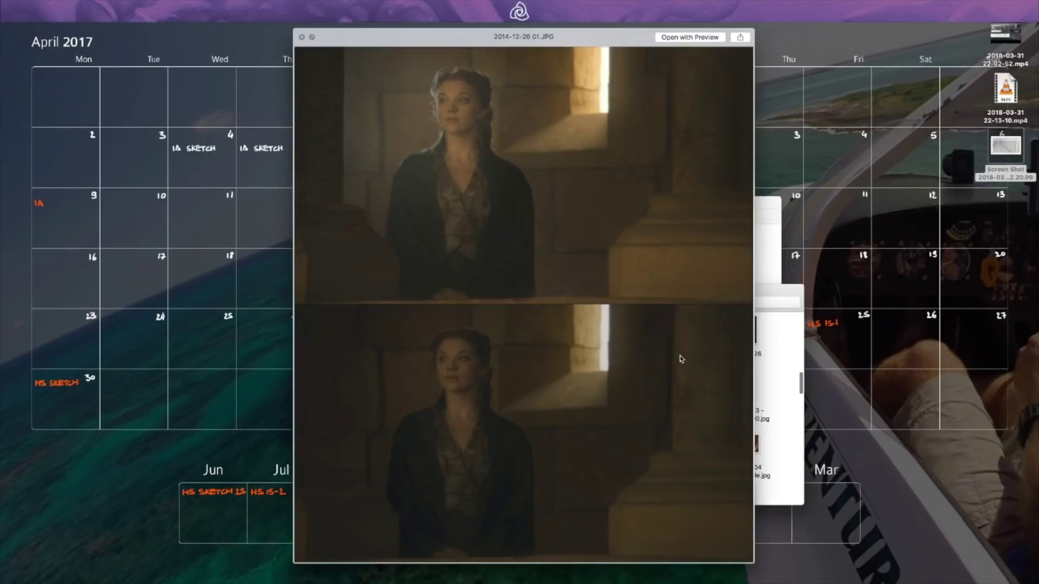
pyautogui.press('Left')
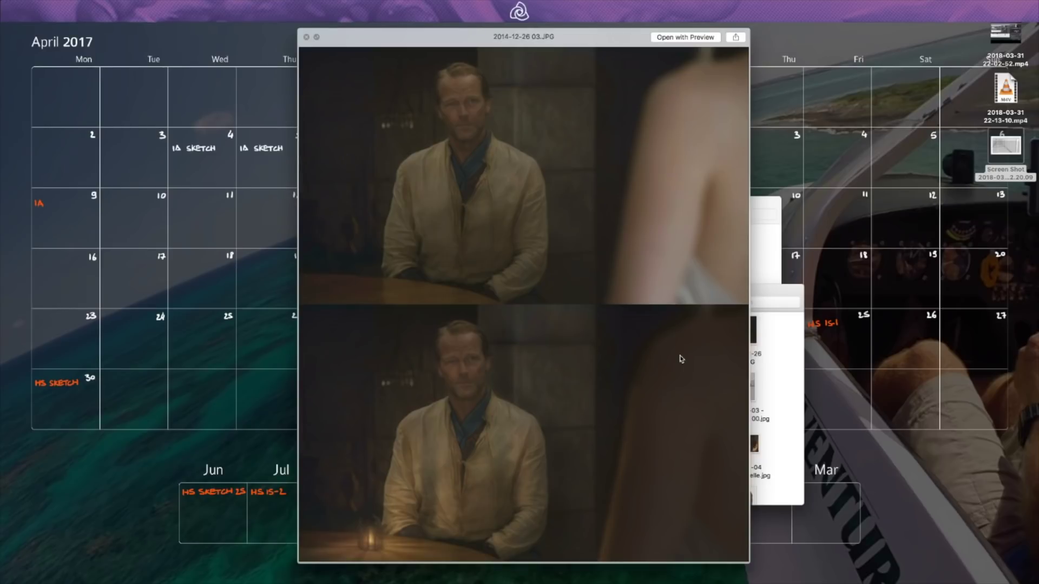
pyautogui.press('Up')
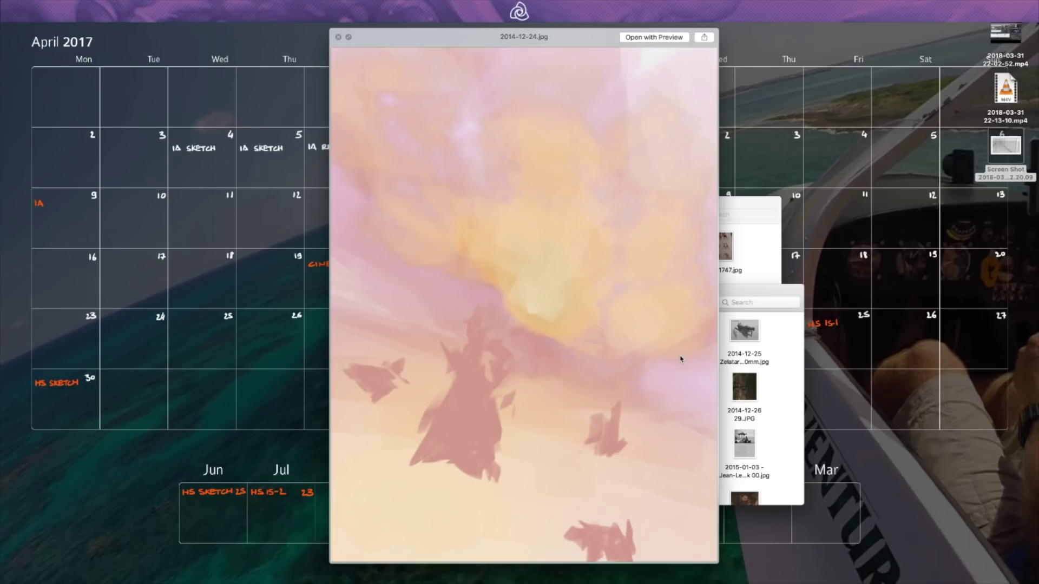
# Step: Preview the 2014-11-26 character sketches 007, 002 and 003
pyautogui.scroll(2, 760, 406)
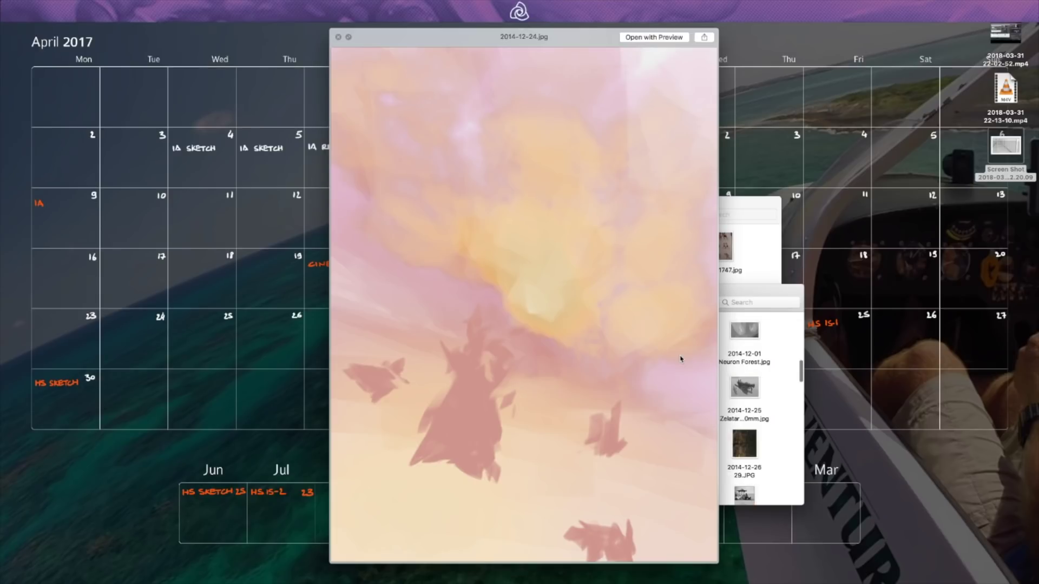
pyautogui.press('Down')
pyautogui.press('Down')
pyautogui.press('Down')
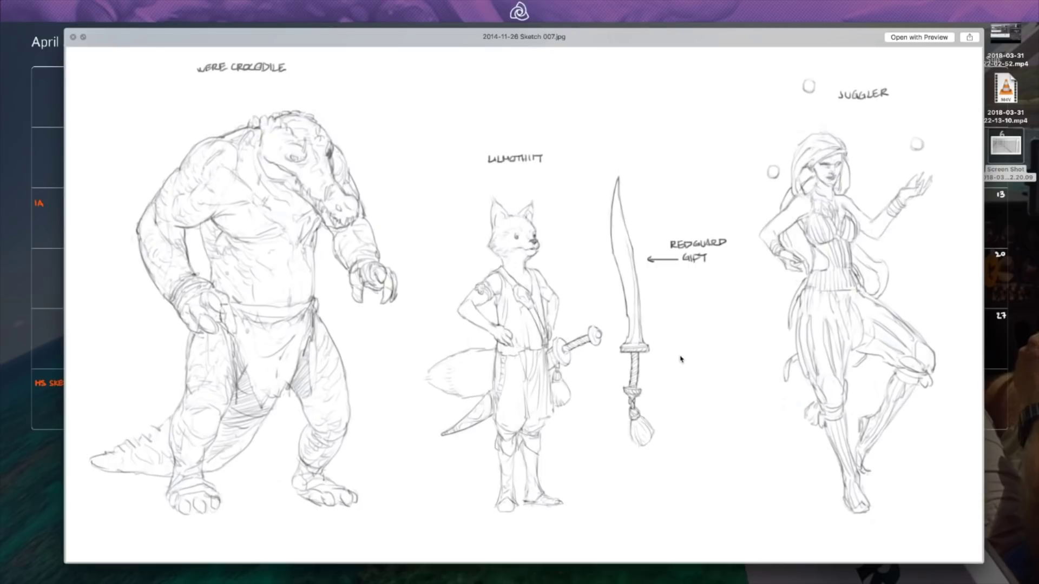
pyautogui.press('Left')
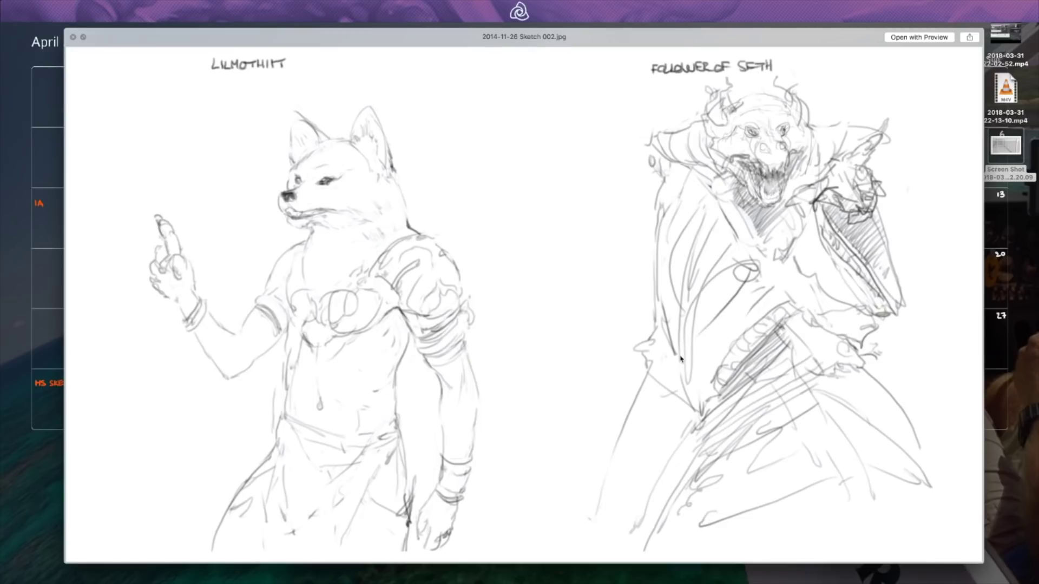
pyautogui.press('Down')
pyautogui.press('Down')
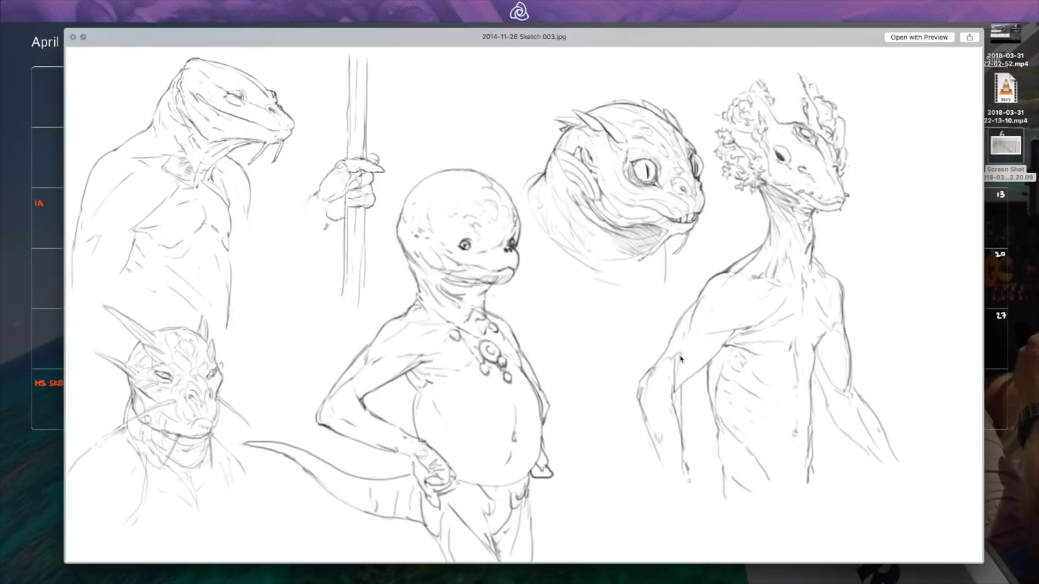
# Step: Preview 2014-11-12 2.jpg, 2014-11-18 Sphere.jpg and 2014-10-07 Recruiting.jpg
pyautogui.press('Down')
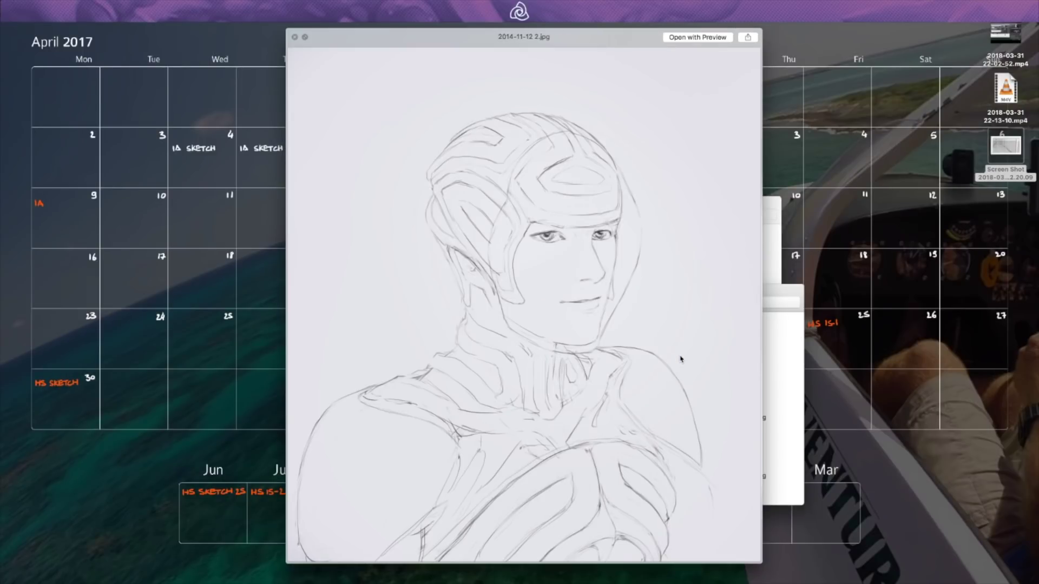
pyautogui.press('Down')
pyautogui.press('Down')
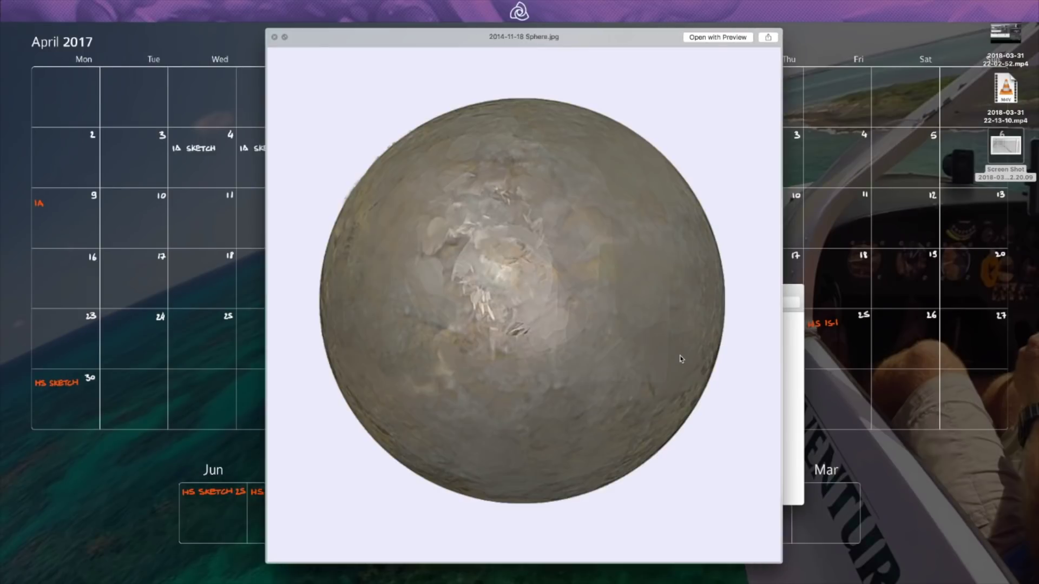
pyautogui.press('Down')
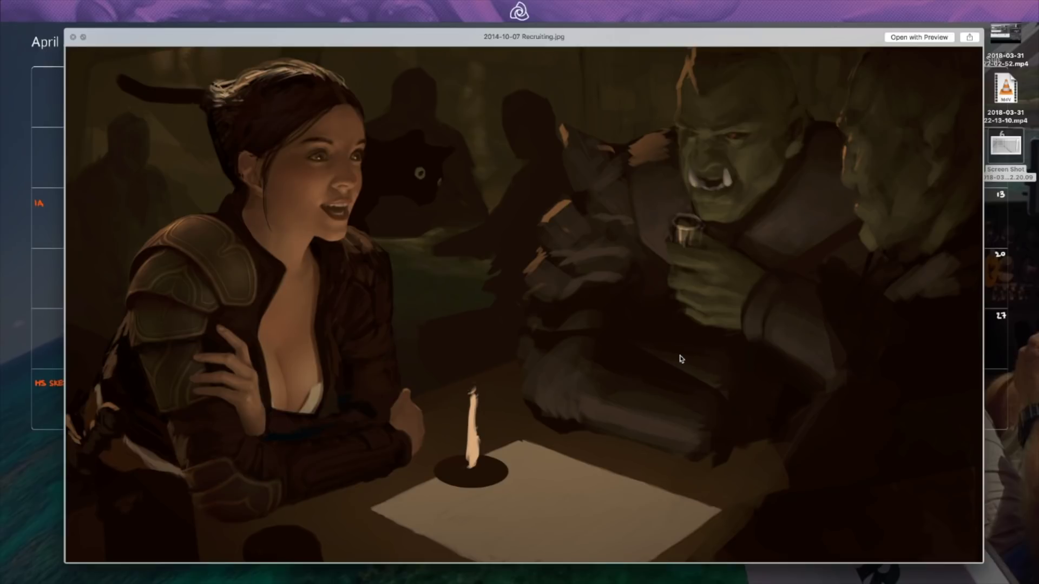
# Step: Move the preview back through the September 2014 sketches, from 2014-9-20 Sketch-5.jpg to 2014-9-17.jpg
pyautogui.press('Left')
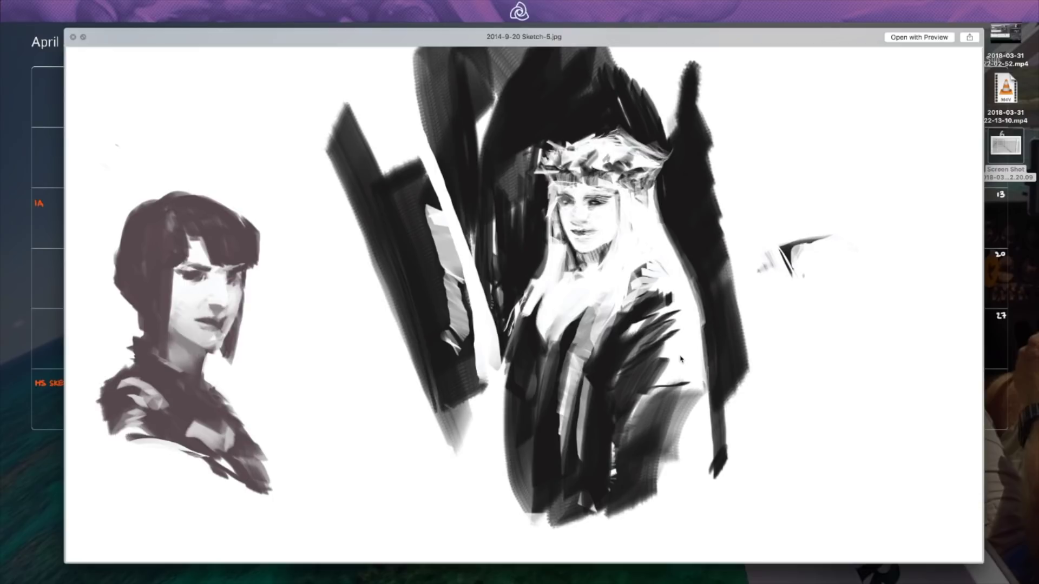
pyautogui.press('Left')
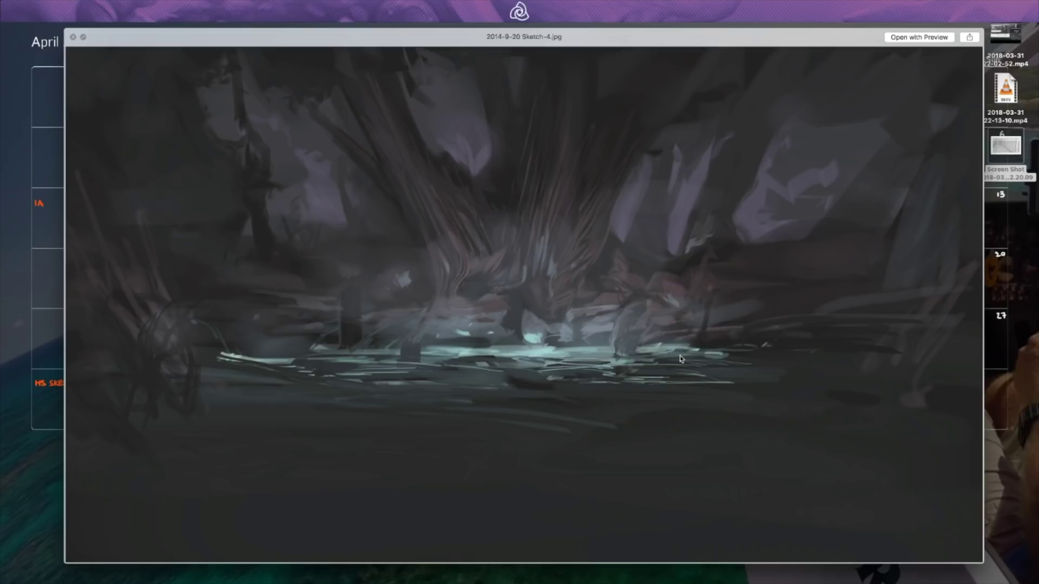
pyautogui.press('Left')
pyautogui.press('Left')
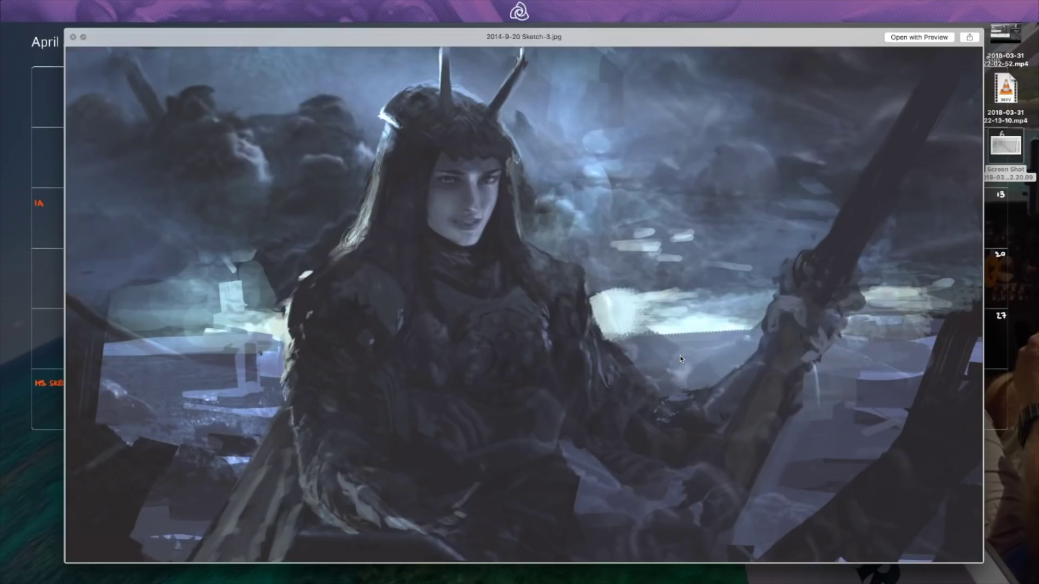
pyautogui.press('Left')
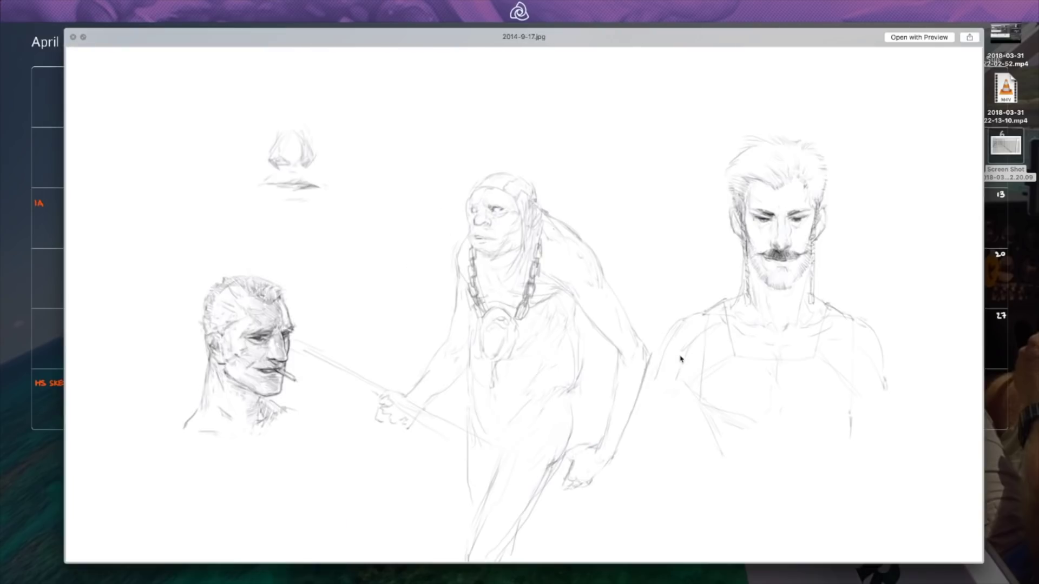
# Step: Preview the numbered greyscale value sketches from 08.jpg back to 01.jpg
pyautogui.press('Right')
pyautogui.press('Down')
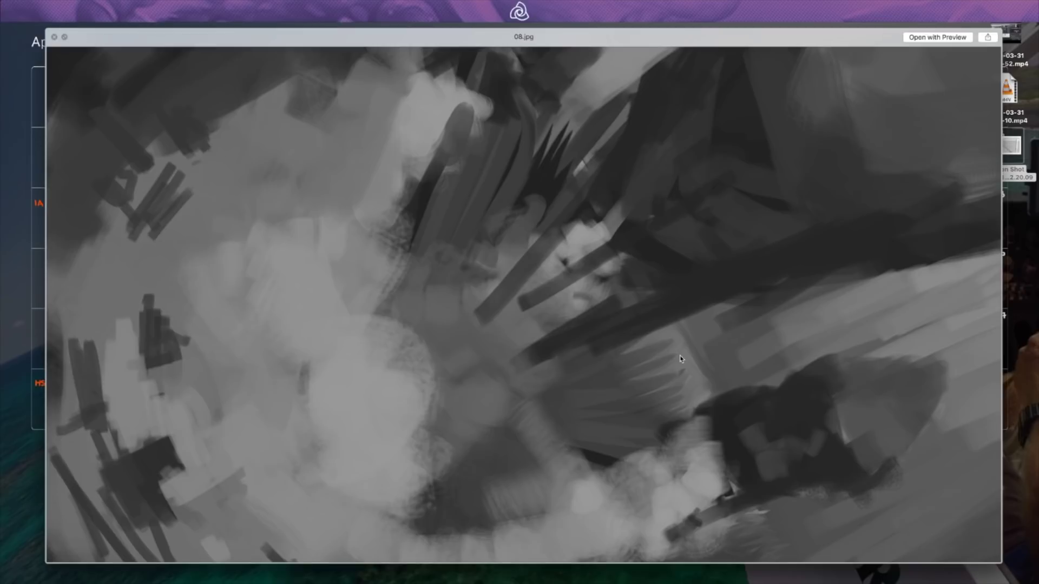
pyautogui.press('Left')
pyautogui.press('Left')
pyautogui.press('Left')
pyautogui.press('Left')
pyautogui.press('Left')
pyautogui.press('Left')
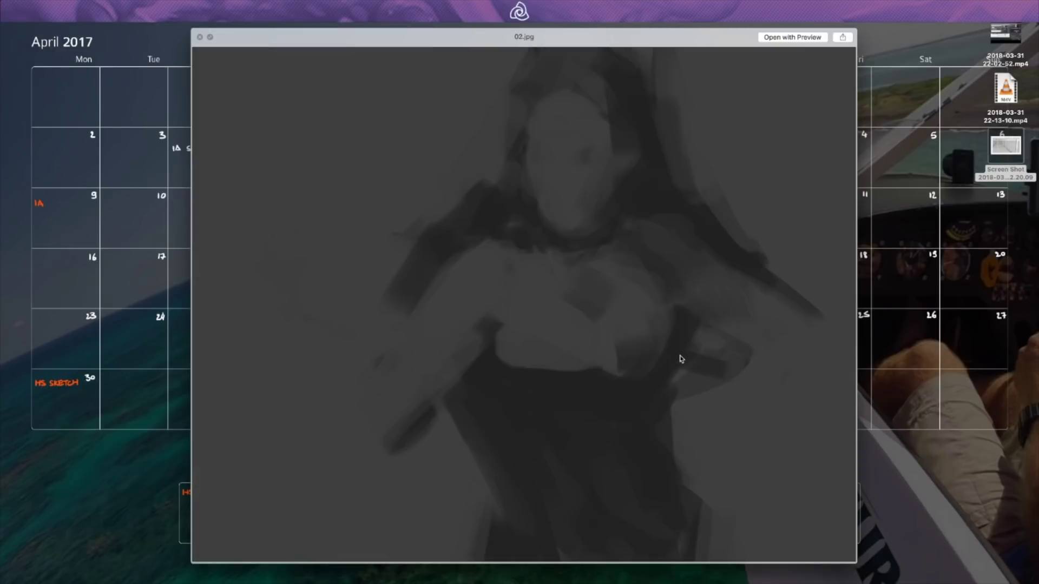
pyautogui.press('Left')
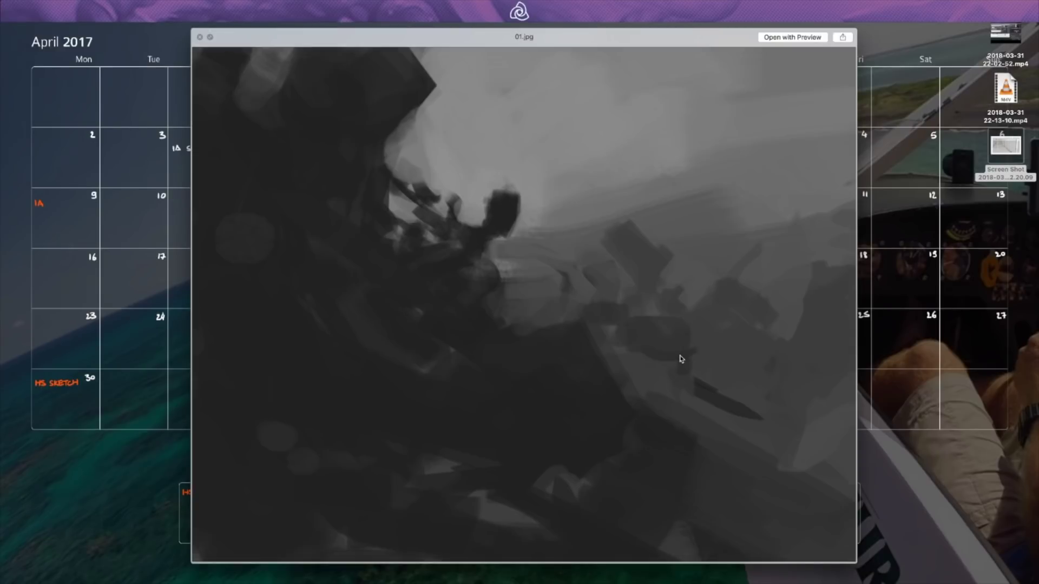
# Step: Move the preview forward to 2014-09-17 Old Morro Dude.jpg, return to 07.jpg, and close the preview
pyautogui.press('Right')
pyautogui.press('Right')
pyautogui.press('Right')
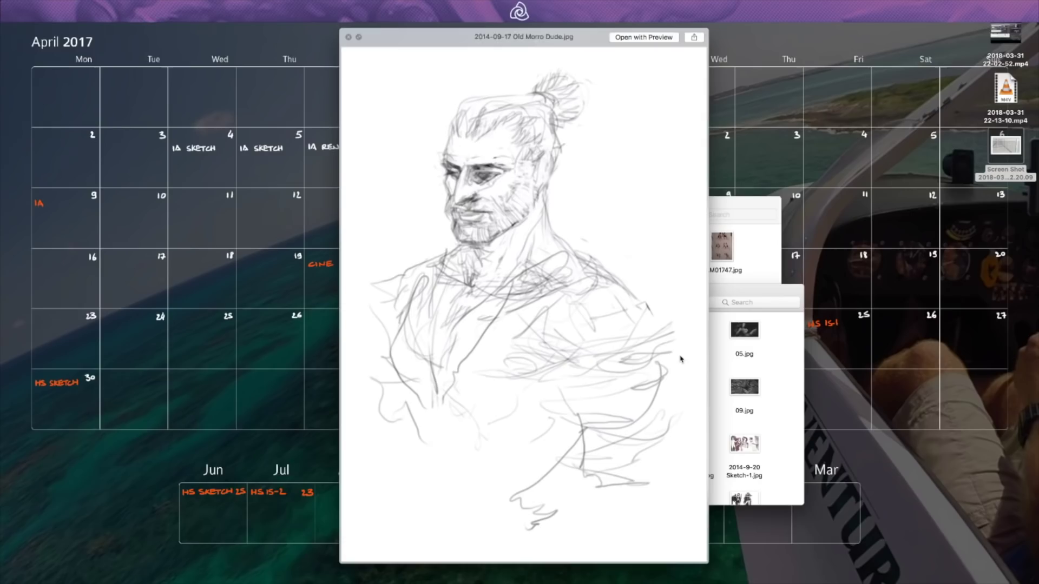
pyautogui.press('Up')
pyautogui.press('space')
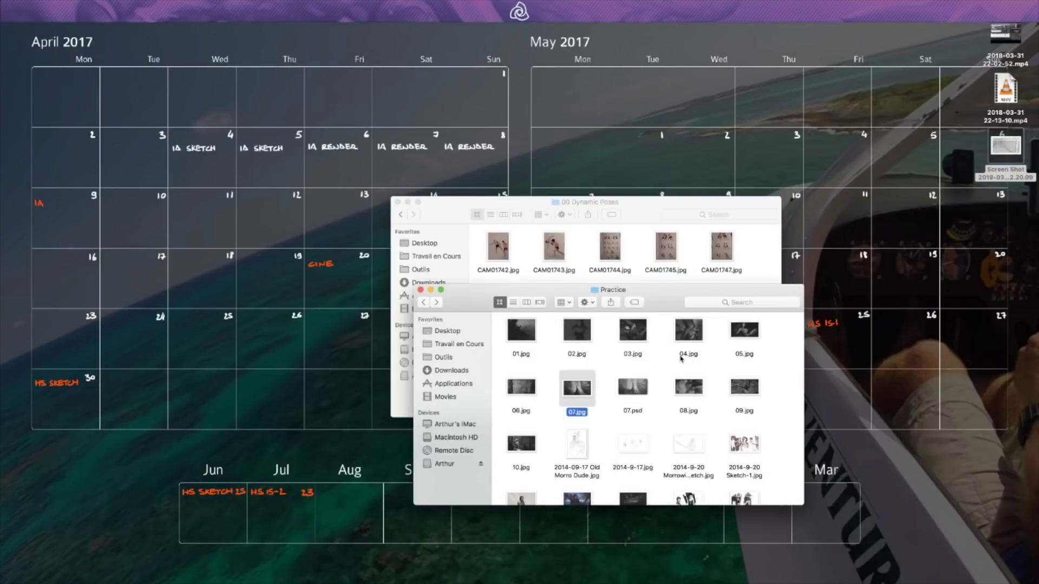
# Step: Go up to the 06 Freelance folder and preview Payday.jpg
pyautogui.press('super+Up')
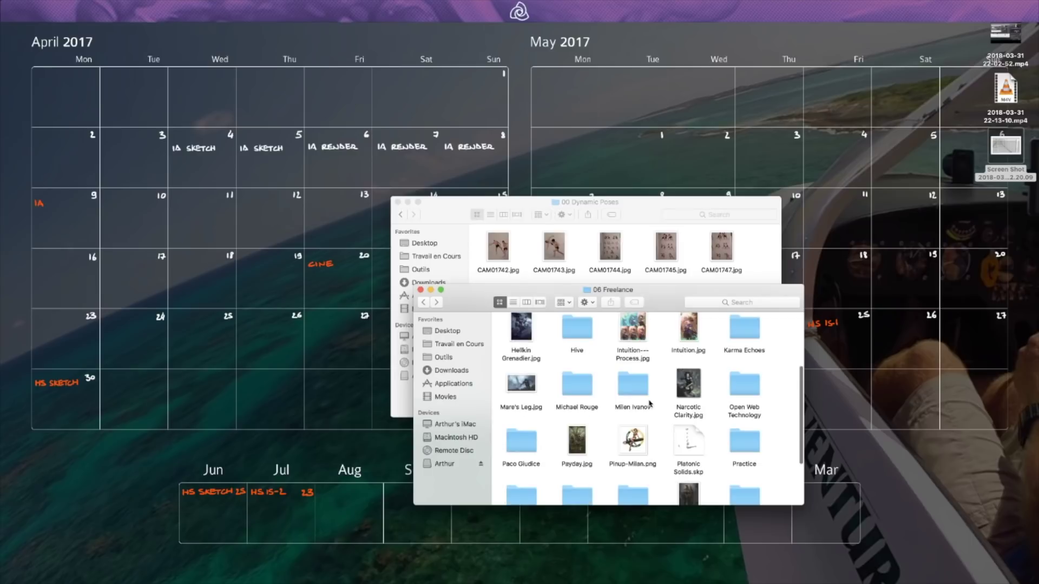
pyautogui.scroll(-3, 617, 386)
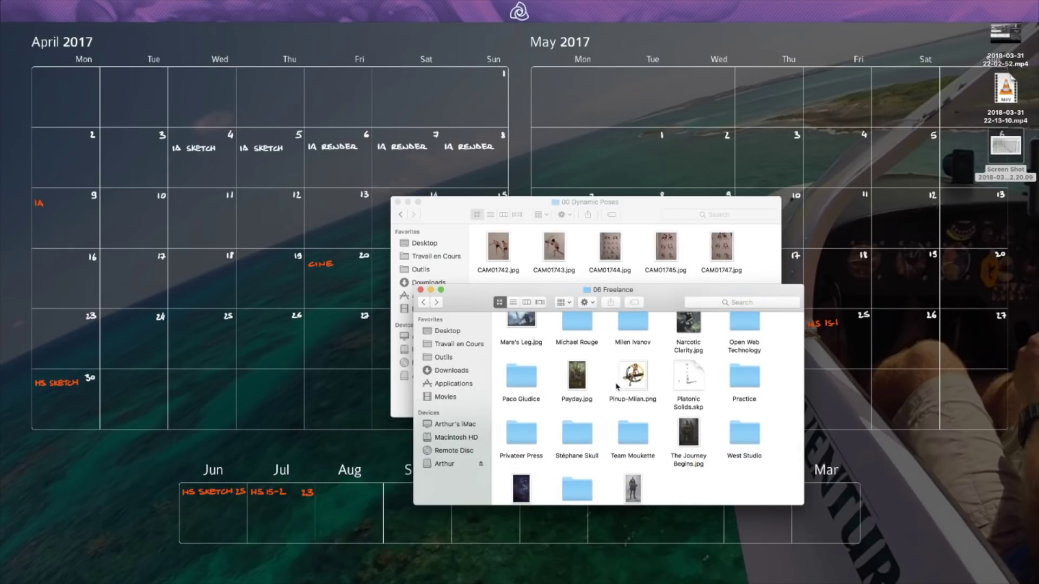
pyautogui.scroll(1, 617, 386)
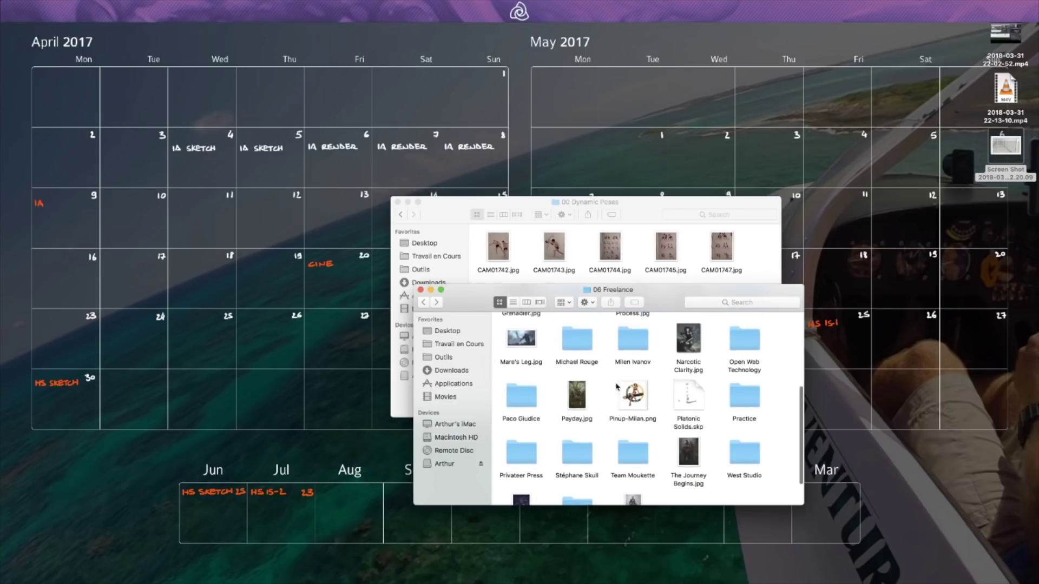
pyautogui.click(585, 388)
pyautogui.press('space')
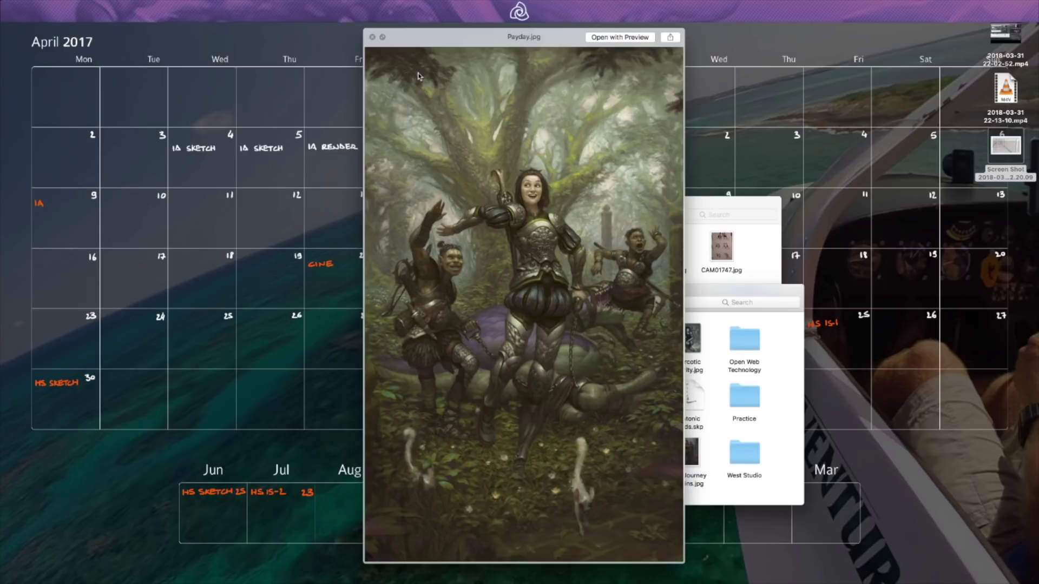
# Step: Move the preview from Payday.jpg to Narcotic Clarity.jpg, and close the preview
pyautogui.press('Left')
pyautogui.press('Right')
pyautogui.press('Up')
pyautogui.press('Right')
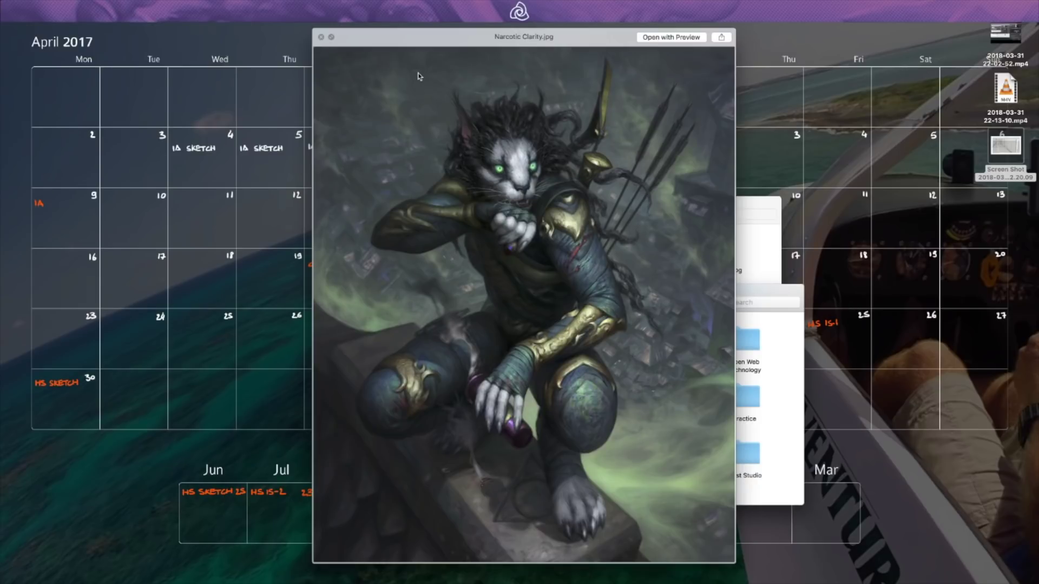
pyautogui.press('space')
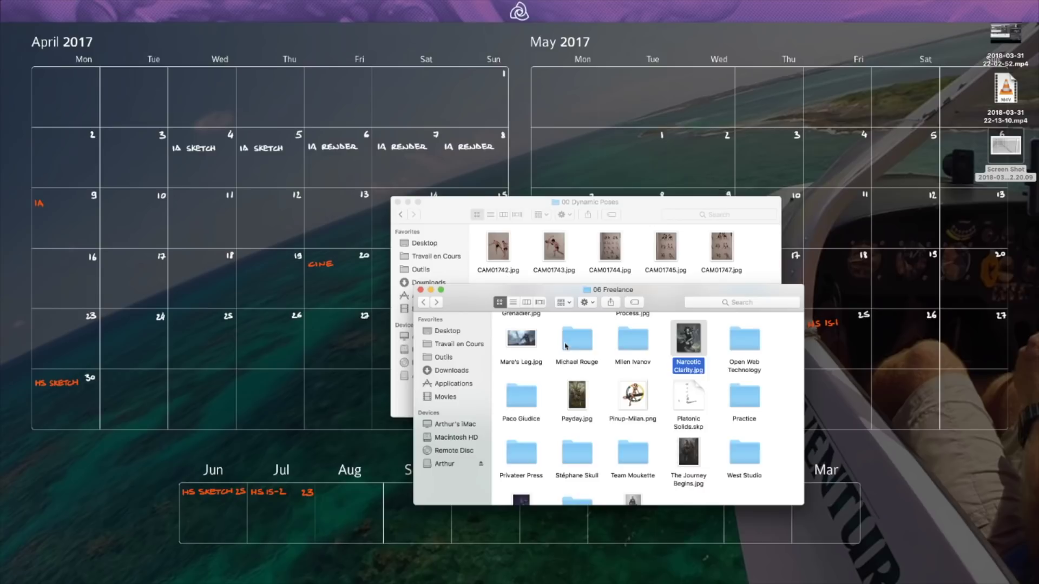
# Step: Look through the 06 Freelance folder, go up to Old Works, and reopen 06 Freelance to browse its contents
pyautogui.scroll(5, 567, 351)
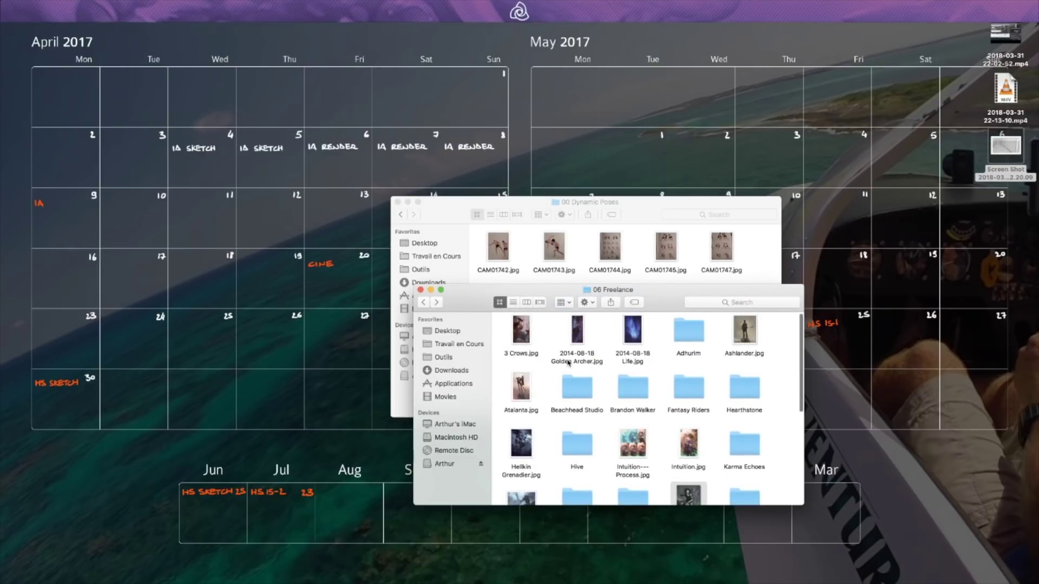
pyautogui.scroll(-1, 568, 362)
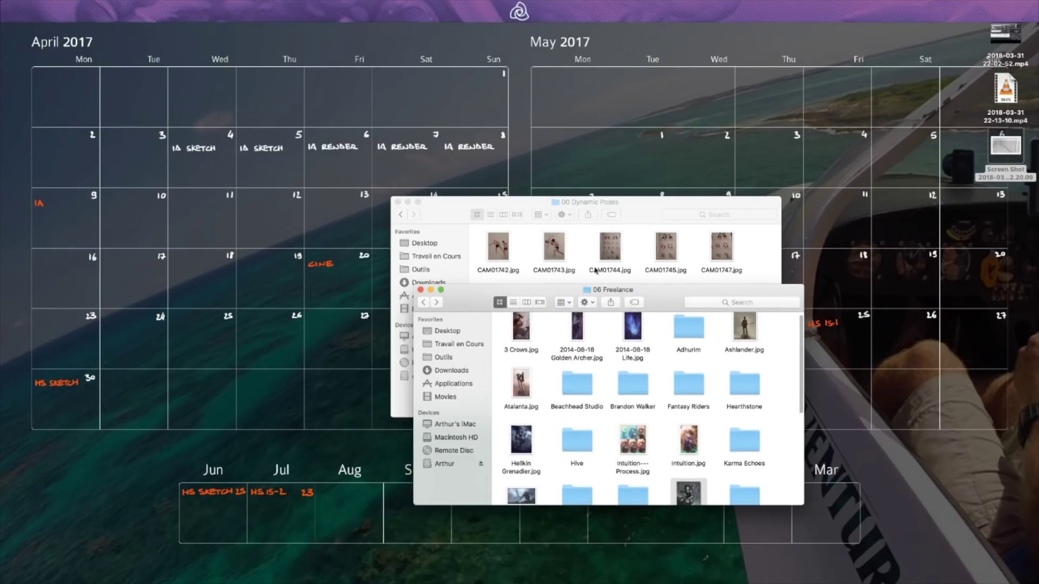
pyautogui.moveTo(556, 580)
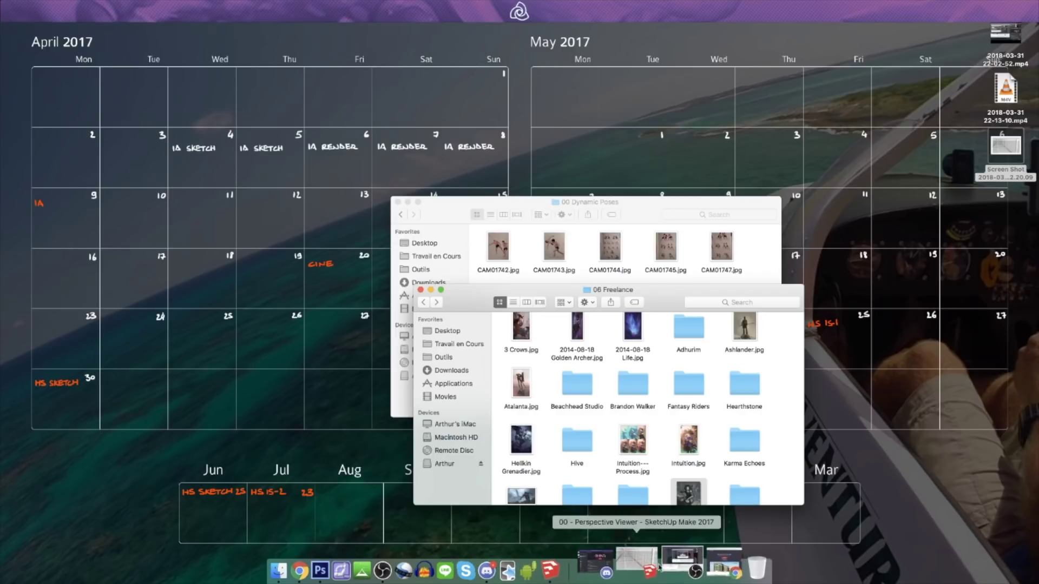
pyautogui.click(610, 414)
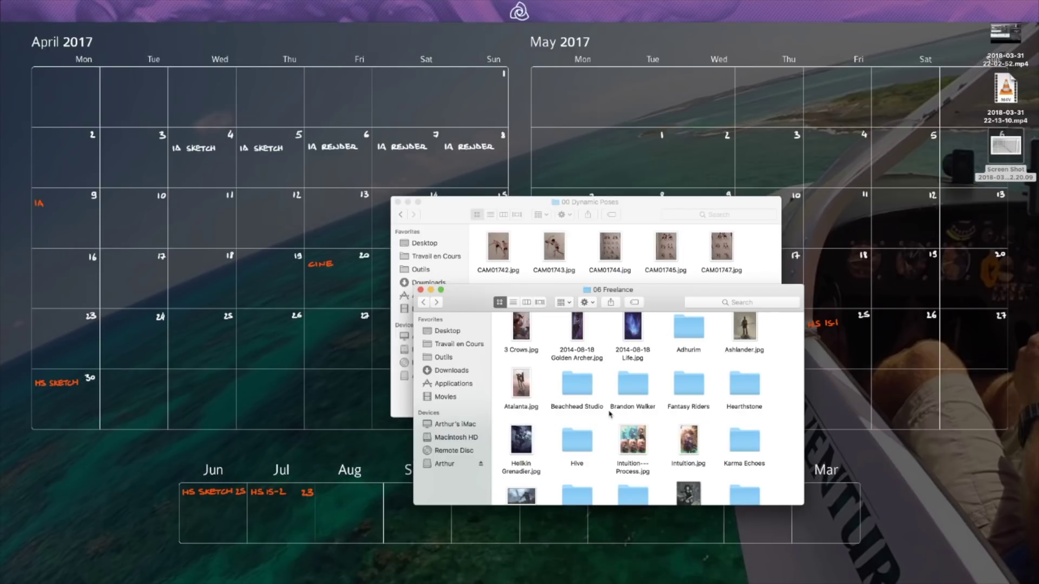
pyautogui.press('super+Up')
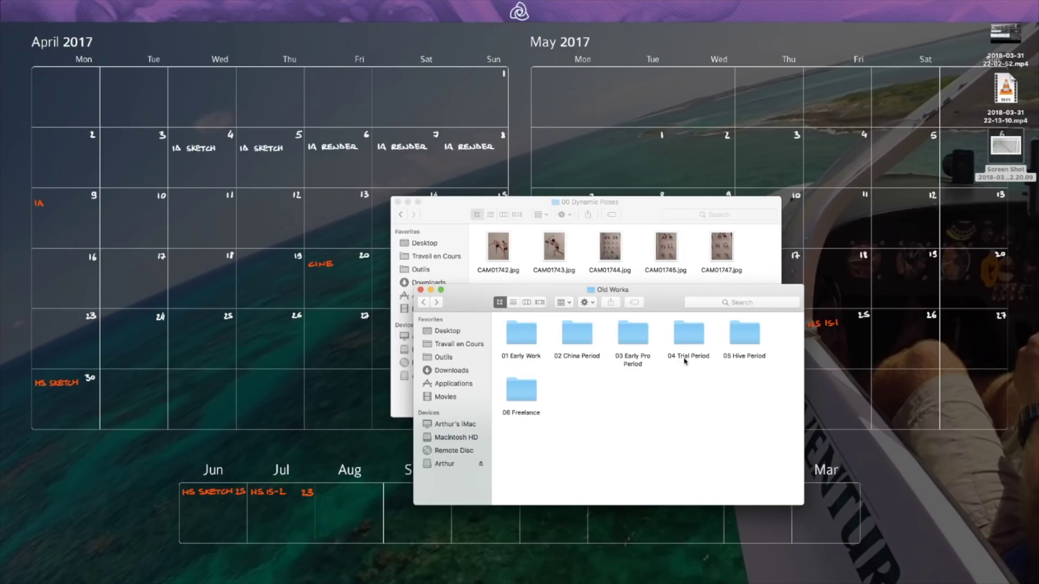
pyautogui.doubleClick(524, 392)
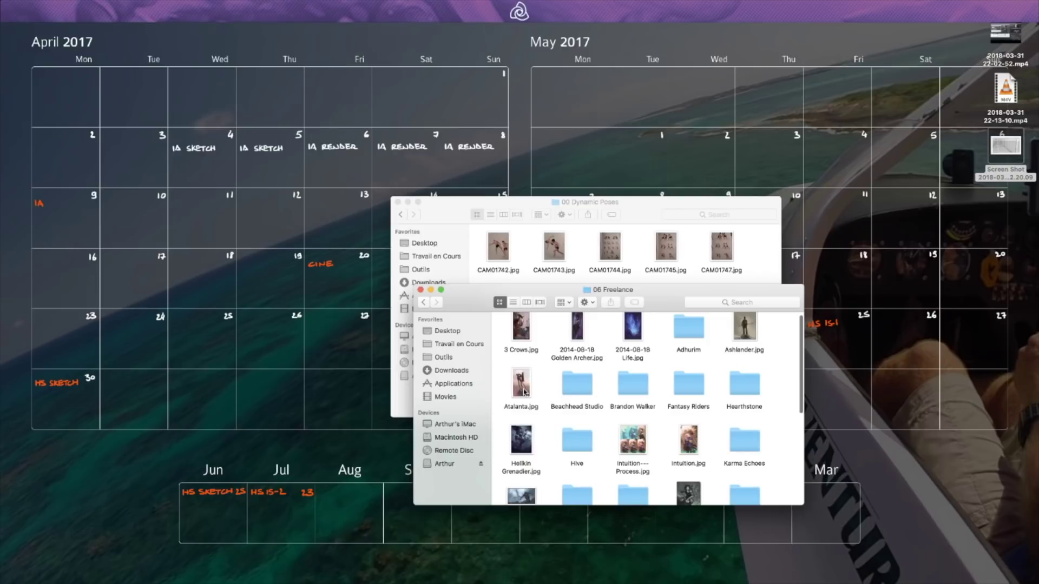
pyautogui.scroll(-5, 590, 398)
pyautogui.scroll(5, 591, 397)
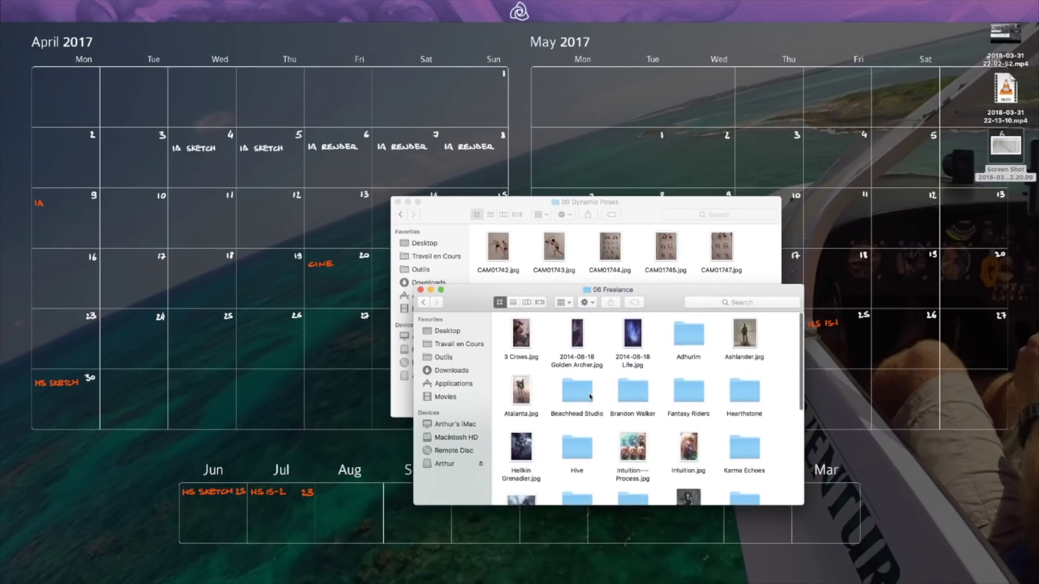
# Step: Open the All Cards folder inside Hearthstone, preview KC_030-110.jpg, and inspect its creatures up close
pyautogui.doubleClick(744, 389)
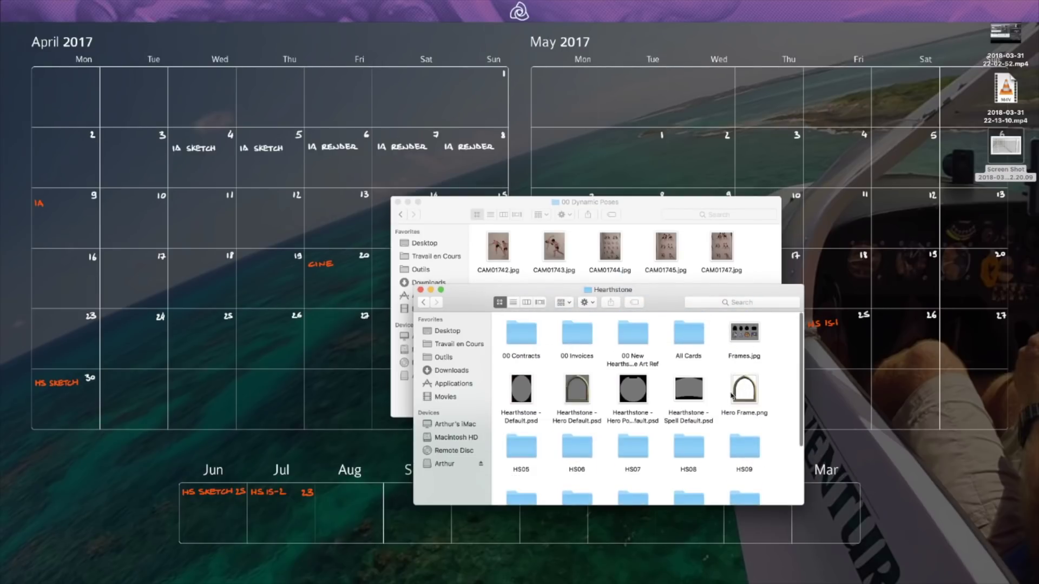
pyautogui.scroll(-3, 717, 419)
pyautogui.scroll(3, 717, 420)
pyautogui.doubleClick(698, 332)
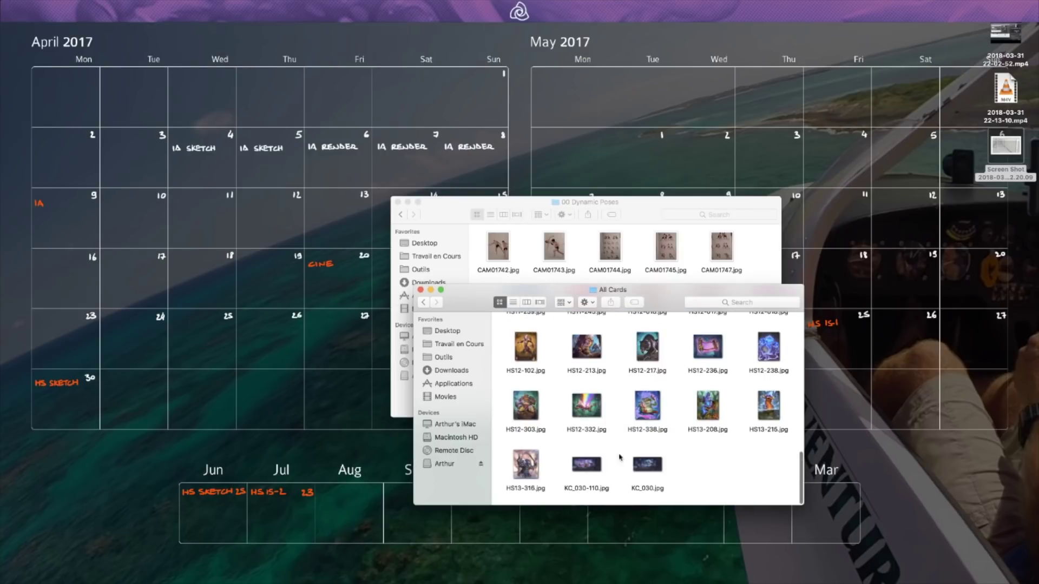
pyautogui.click(592, 471)
pyautogui.press('space')
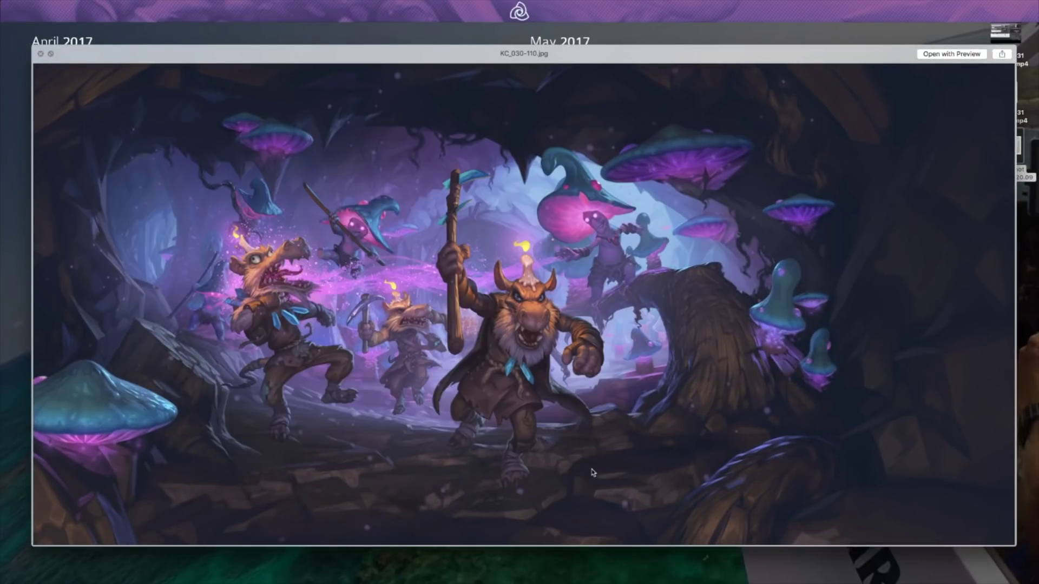
pyautogui.scroll(5, 393, 363)
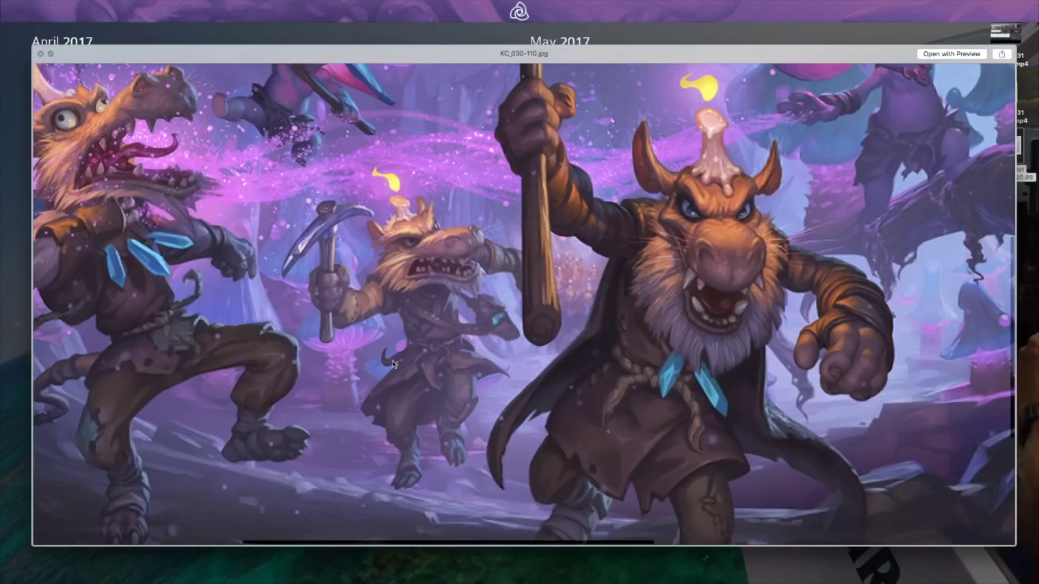
pyautogui.scroll(-5, 393, 364)
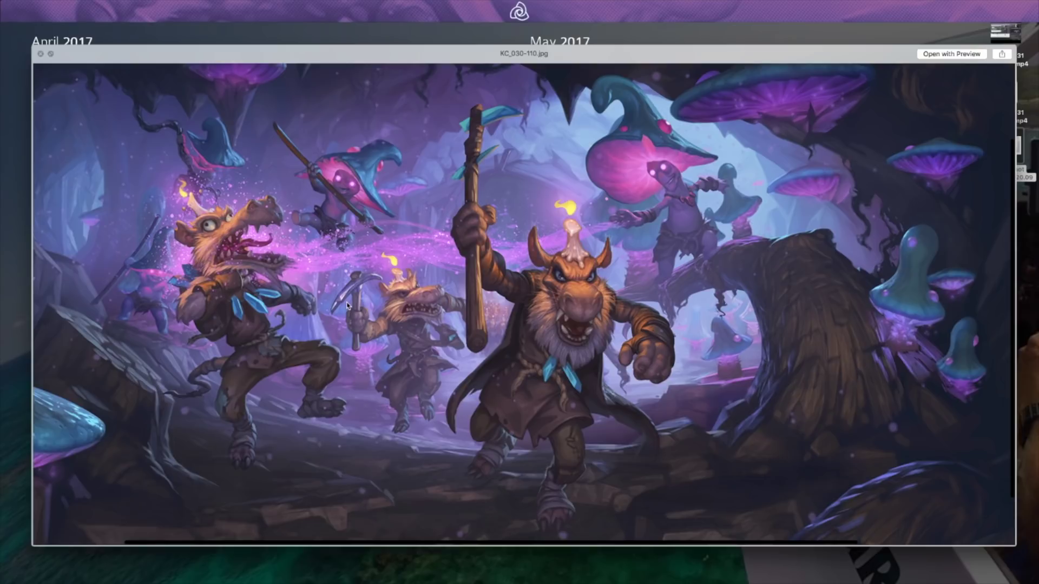
# Step: Compare KC_030-110.jpg with the empty cave background KC_030.jpg by switching the preview repeatedly between them
pyautogui.press('Right')
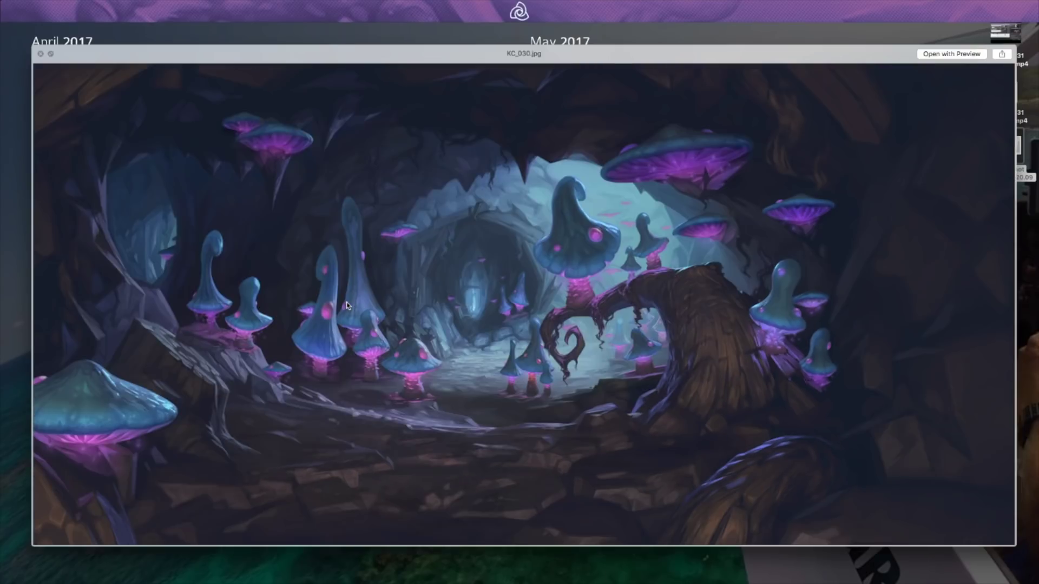
pyautogui.press('Left')
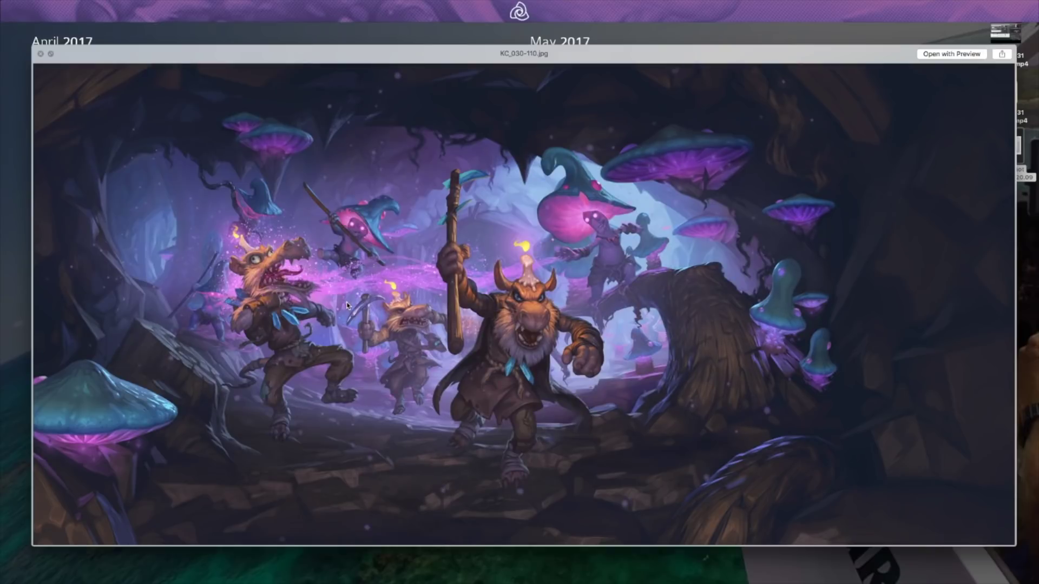
pyautogui.press('Right')
pyautogui.press('Left')
pyautogui.press('Right')
pyautogui.press('Left')
pyautogui.press('Right')
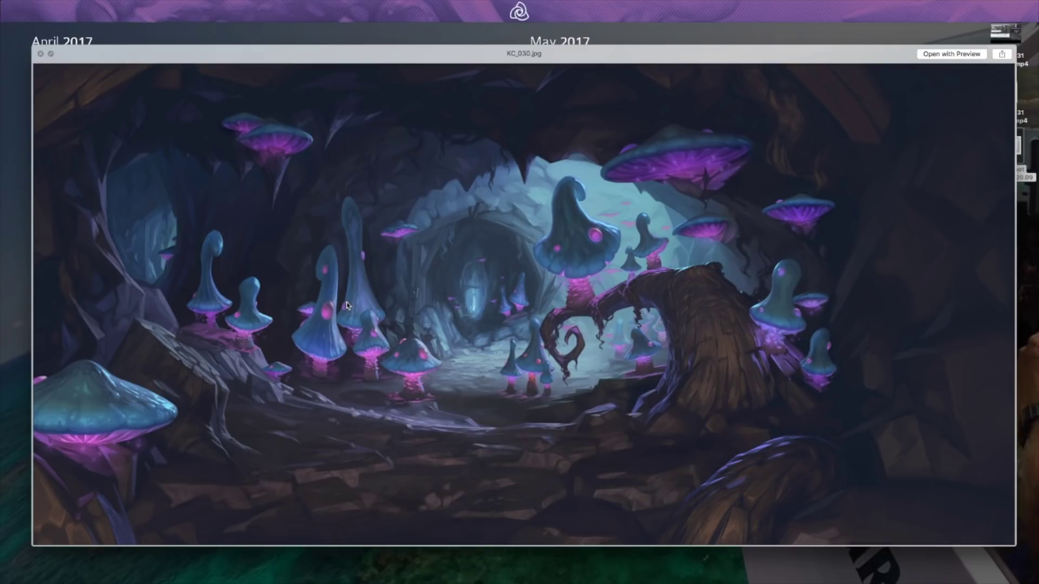
pyautogui.press('Left')
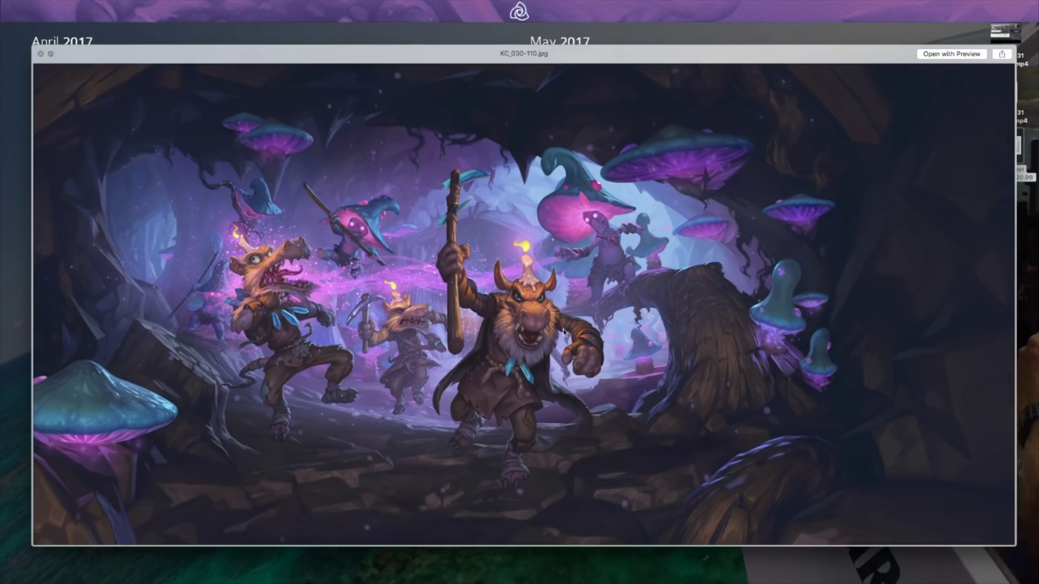
pyautogui.press('Right')
pyautogui.press('Left')
pyautogui.press('Right')
pyautogui.press('Left')
# Step: Examine the front candle-headed creature in KC_030-110.jpg up close, and return to the wider scene
pyautogui.scroll(5, 563, 331)
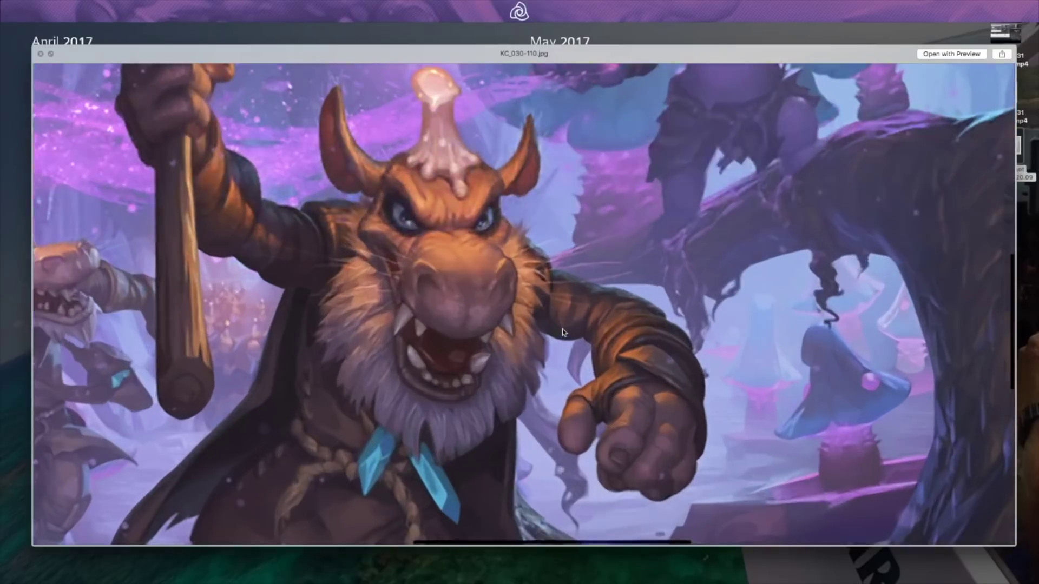
pyautogui.scroll(-5, 426, 260)
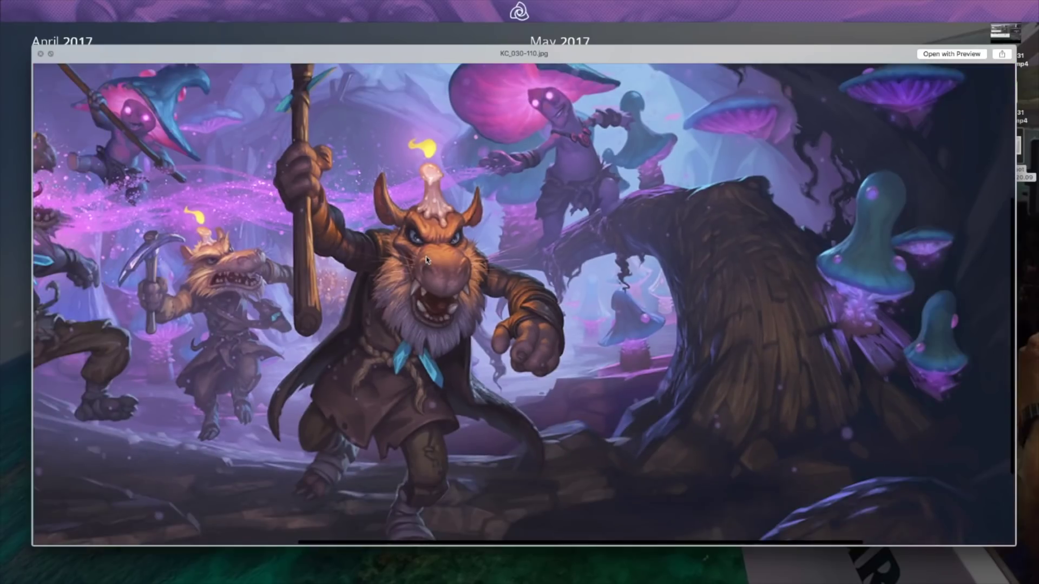
pyautogui.scroll(-4, 426, 260)
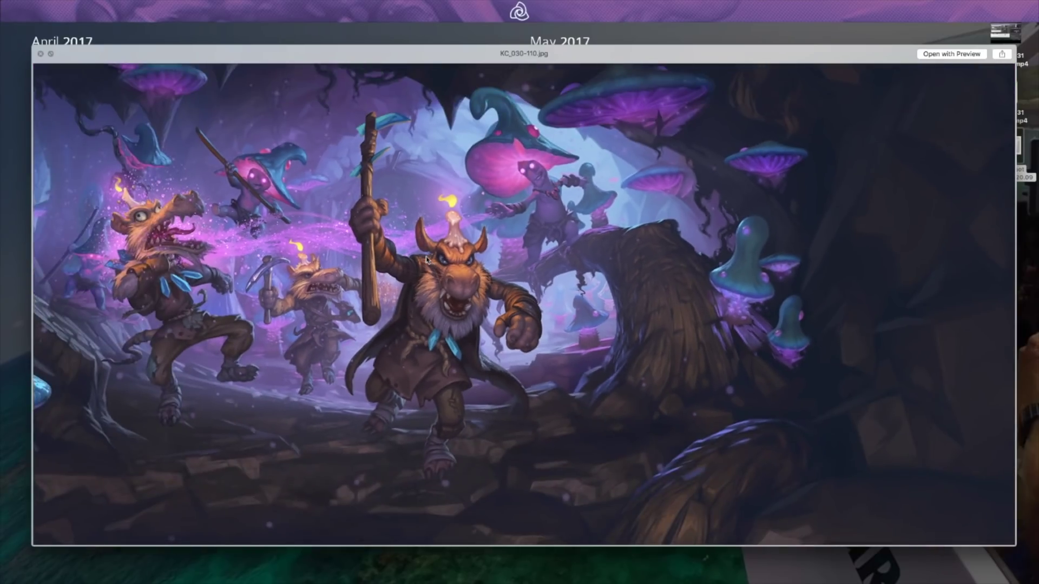
# Step: Close the preview, go back to the Hearthstone folder, and close that Finder window
pyautogui.press('space')
pyautogui.scroll(2, 563, 355)
pyautogui.press('super+bracketleft')
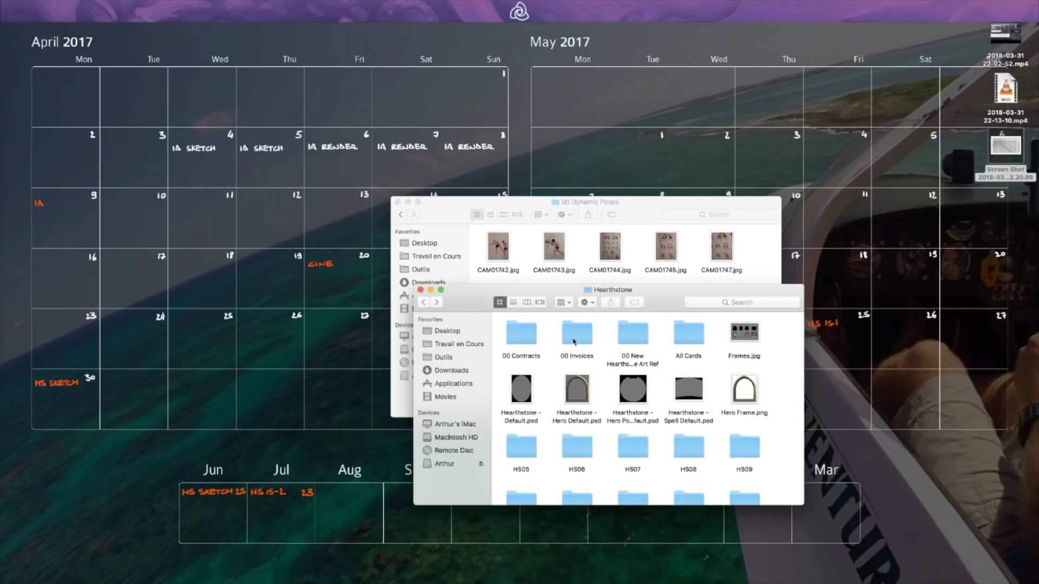
pyautogui.click(420, 290)
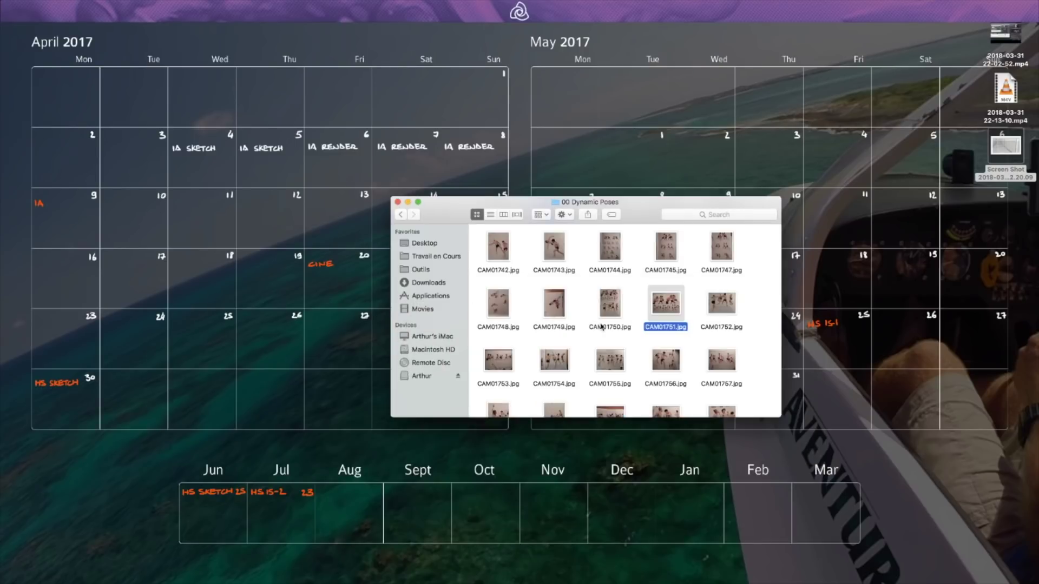
# Step: Go back from 00 Dynamic Poses to the Character Design folder and look through its reference images
pyautogui.press('super+bracketleft')
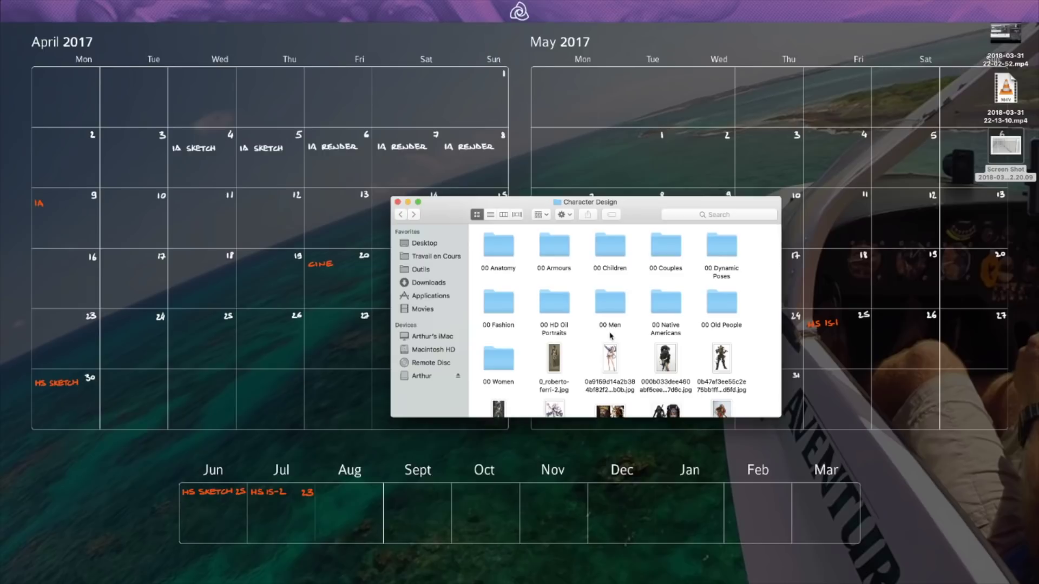
pyautogui.scroll(-5, 610, 336)
pyautogui.moveTo(651, 562)
pyautogui.moveTo(651, 564); pyautogui.dragTo(674, 563)
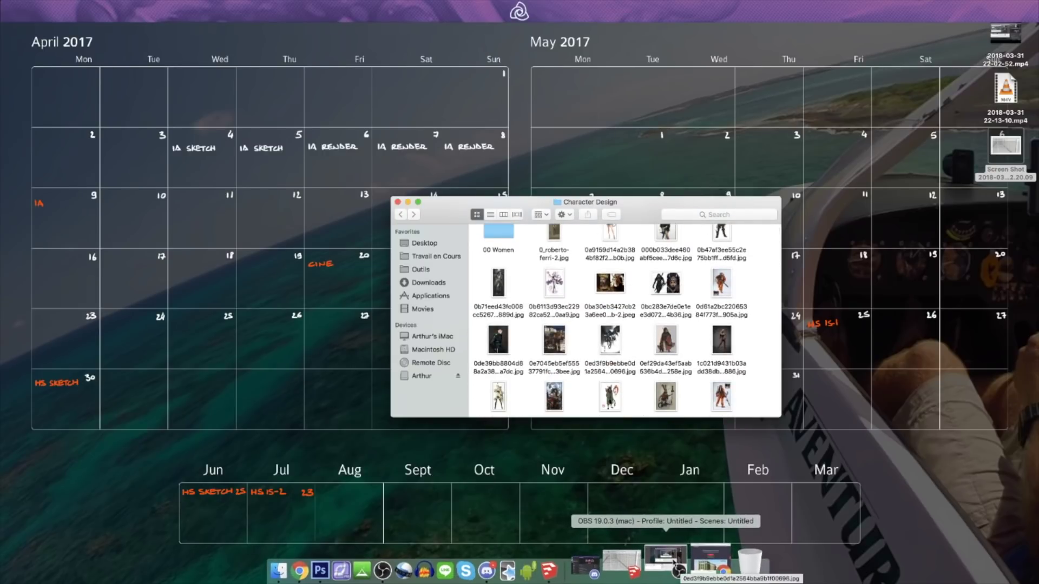
pyautogui.moveTo(673, 562); pyautogui.dragTo(604, 560)
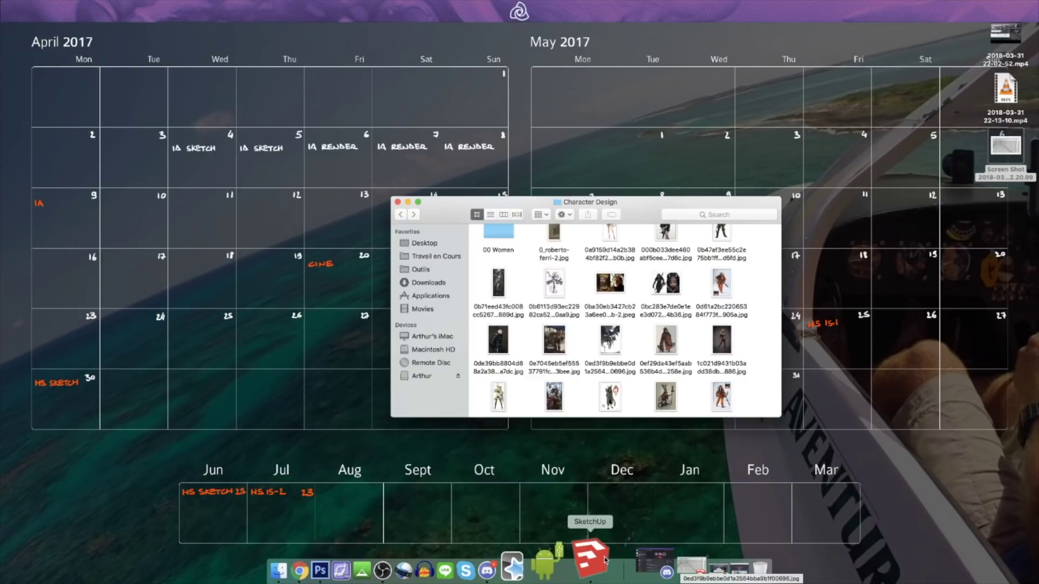
pyautogui.moveTo(604, 560); pyautogui.dragTo(596, 386)
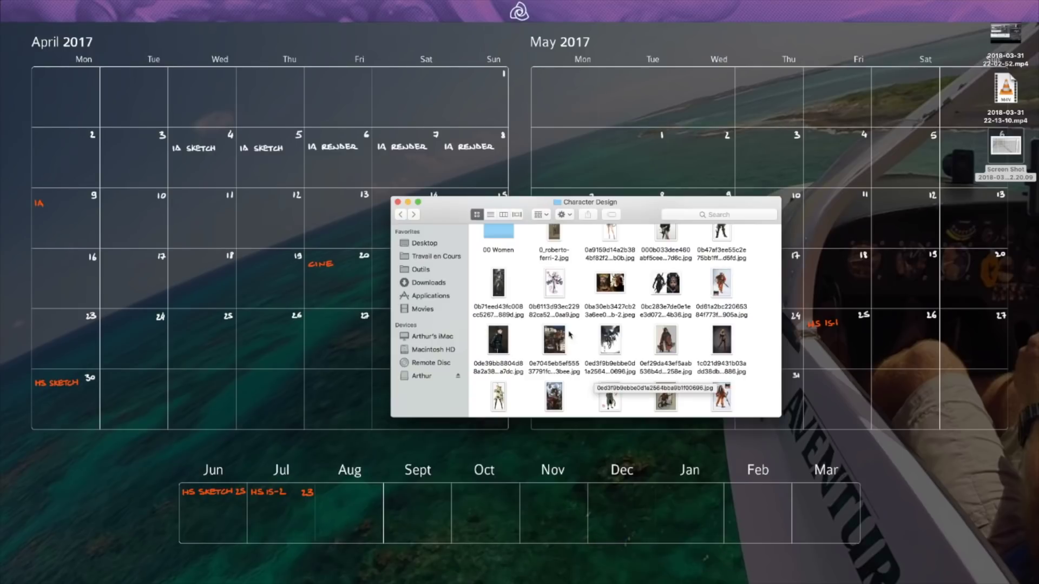
# Step: Go up through Reference to the drive's top level, and open the 01 Early Work folder under Work and Old Works
pyautogui.press('super+Up')
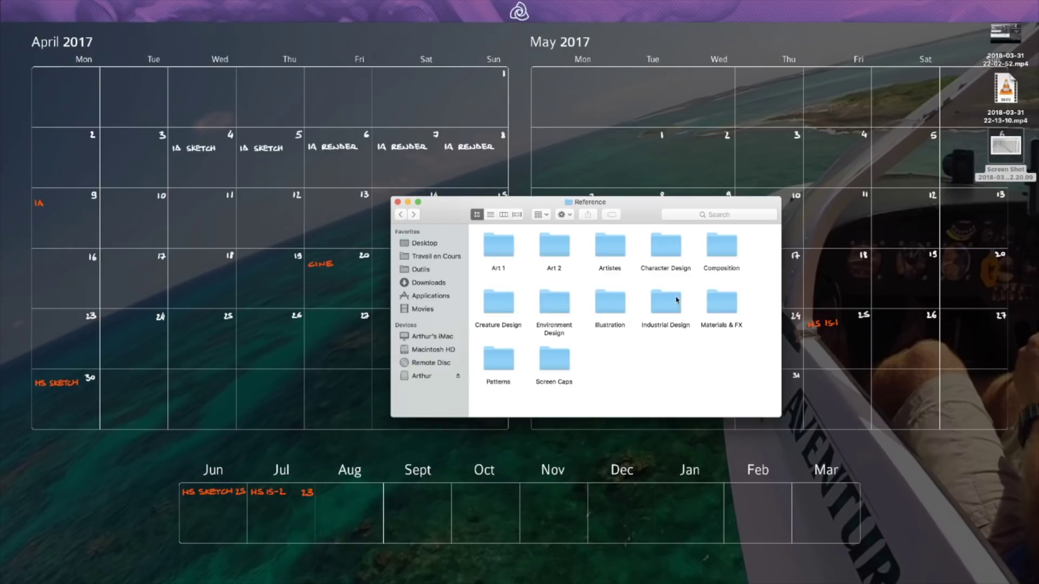
pyautogui.press('super+Up')
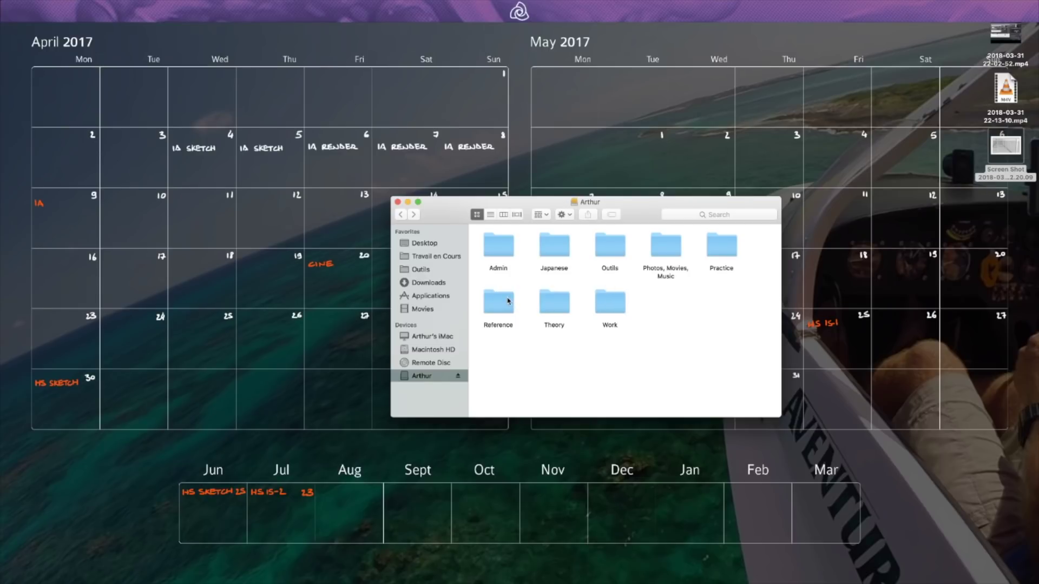
pyautogui.doubleClick(609, 301)
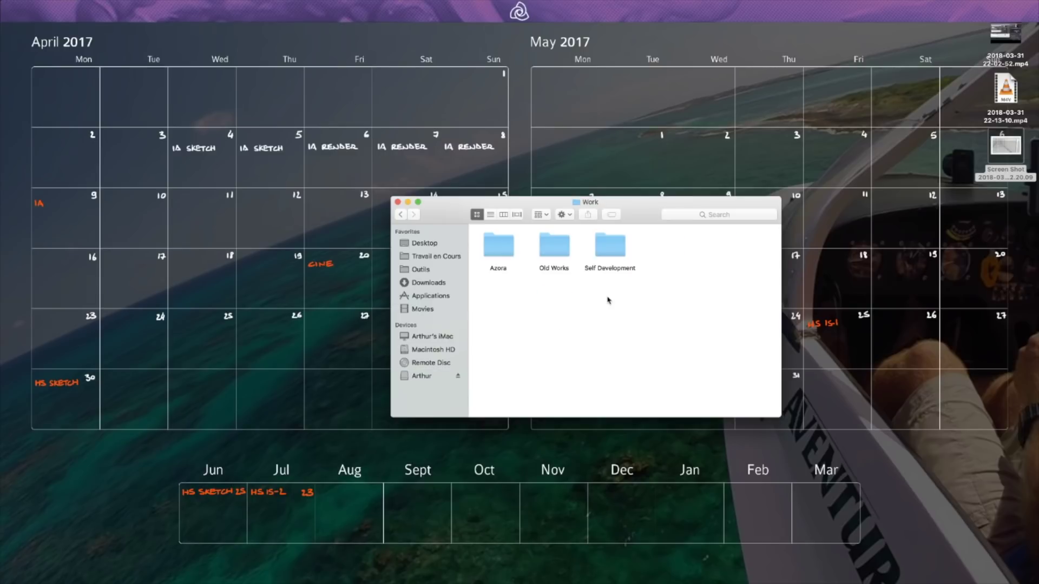
pyautogui.doubleClick(561, 250)
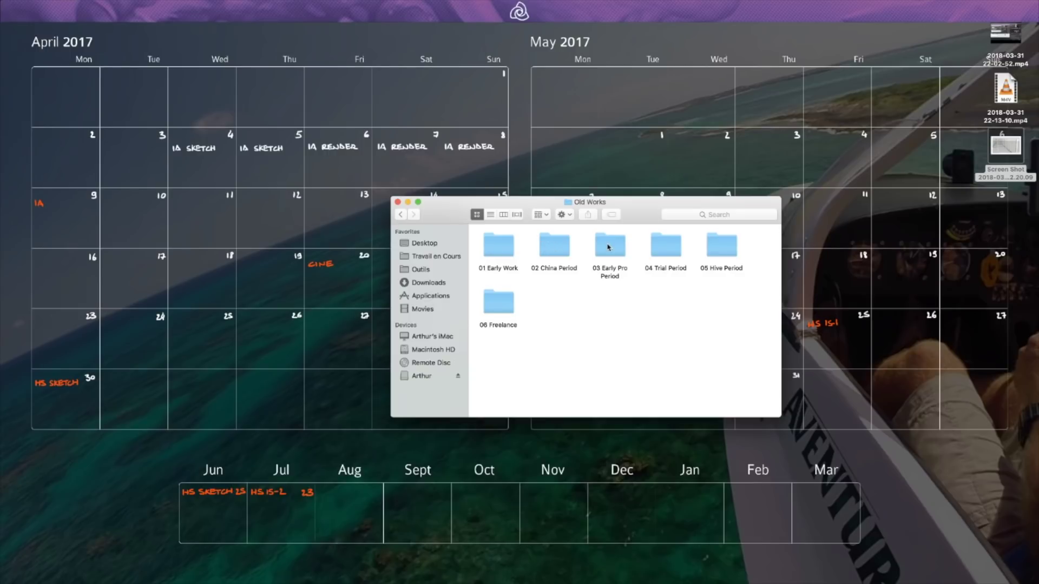
pyautogui.doubleClick(519, 244)
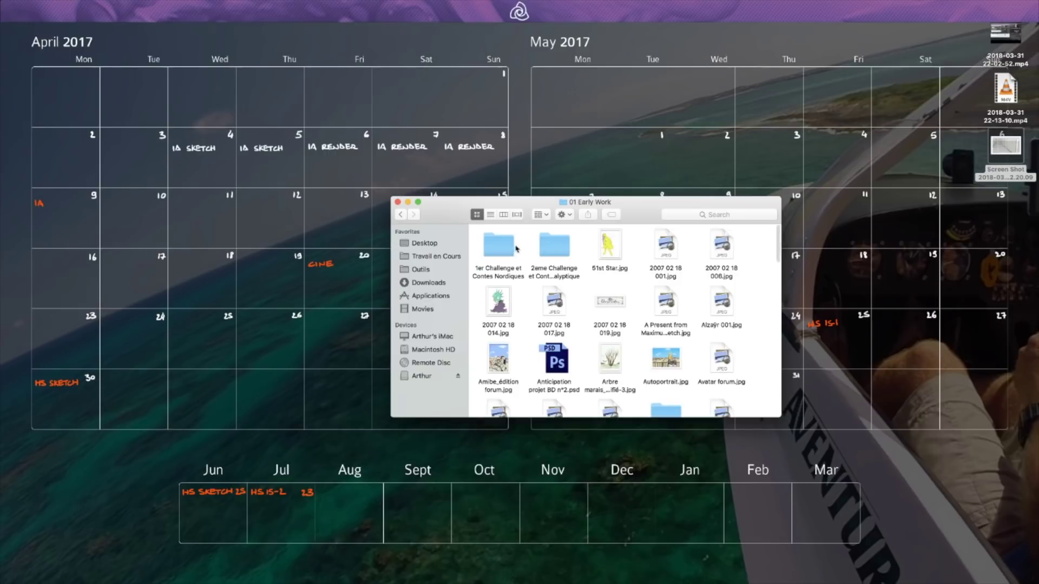
# Step: Preview 2007 02 18 001.jpg and move through the early drawings to Arbre marais_modifié-3.jpg
pyautogui.click(658, 248)
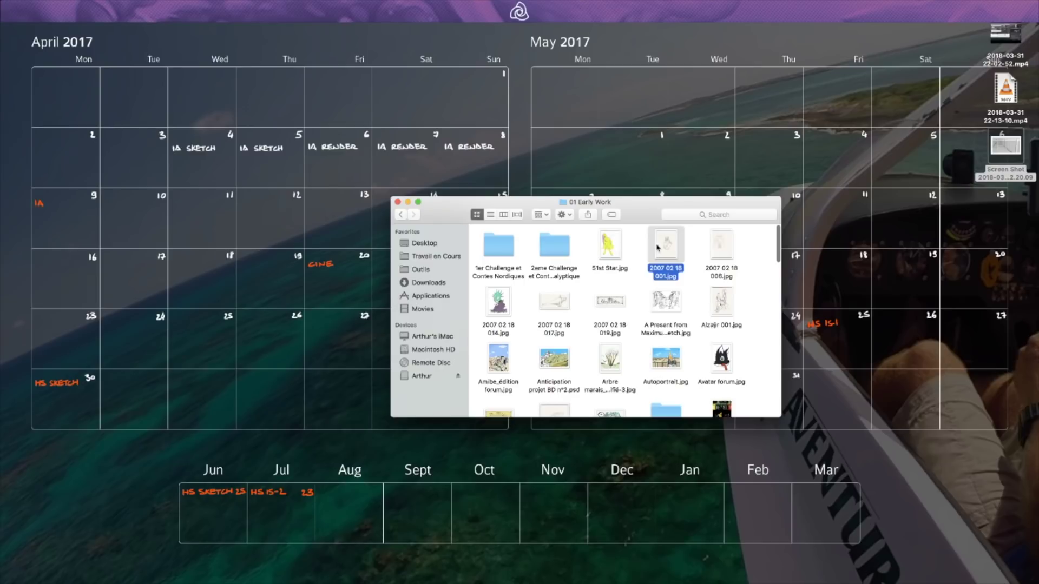
pyautogui.press('space')
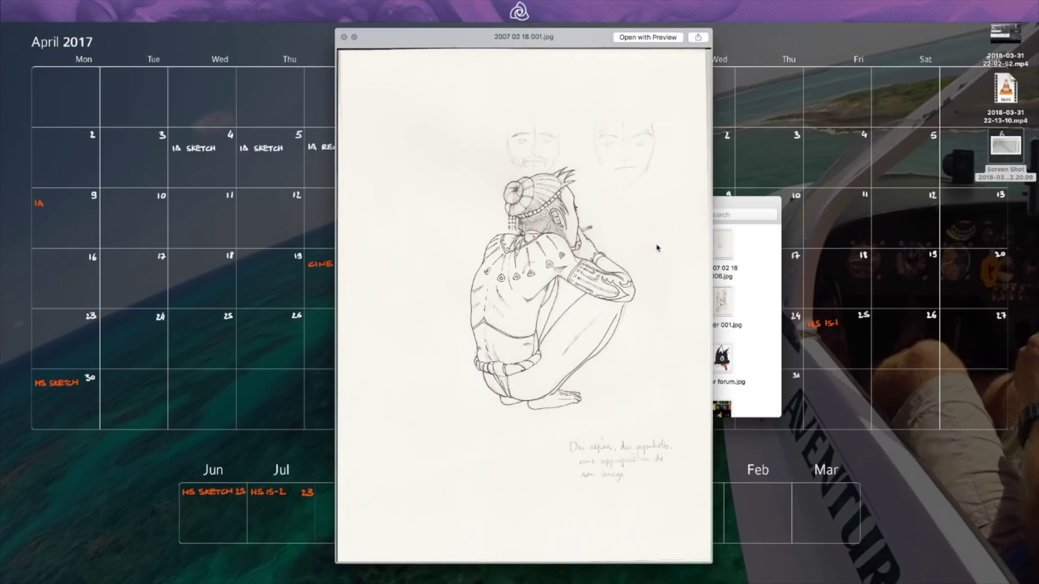
pyautogui.press('Down')
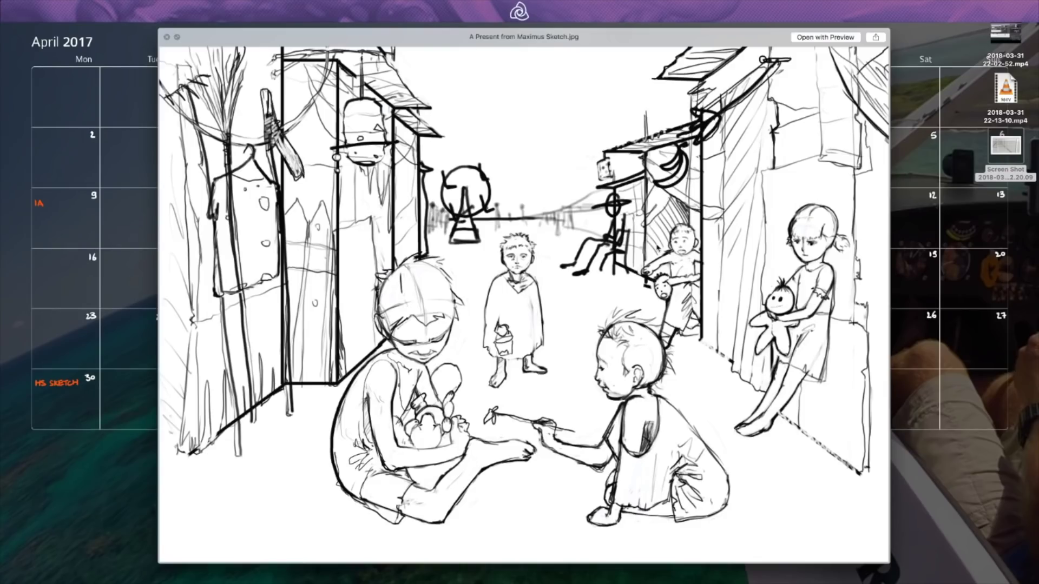
pyautogui.press('Down')
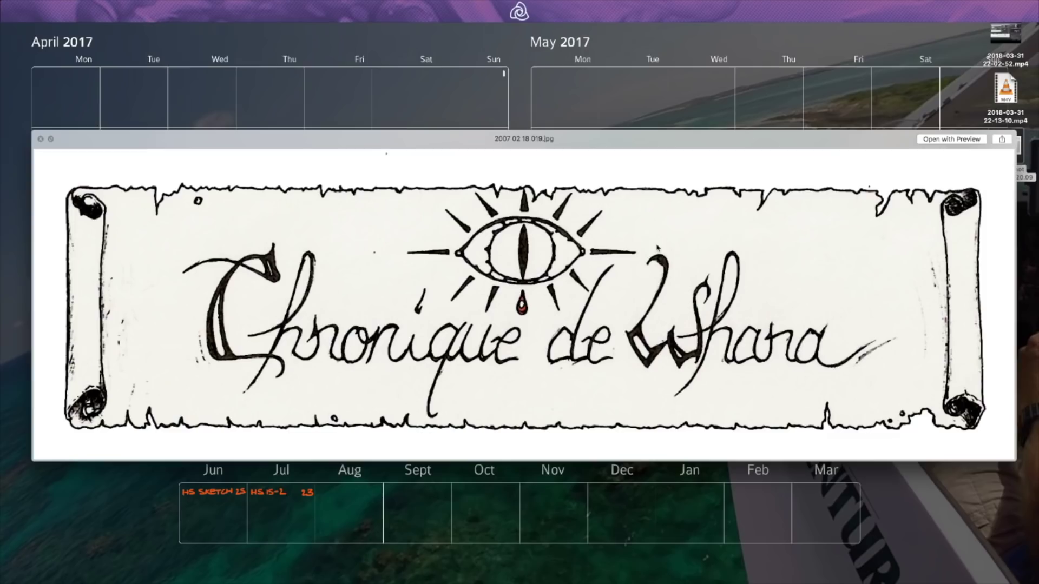
pyautogui.press('Down')
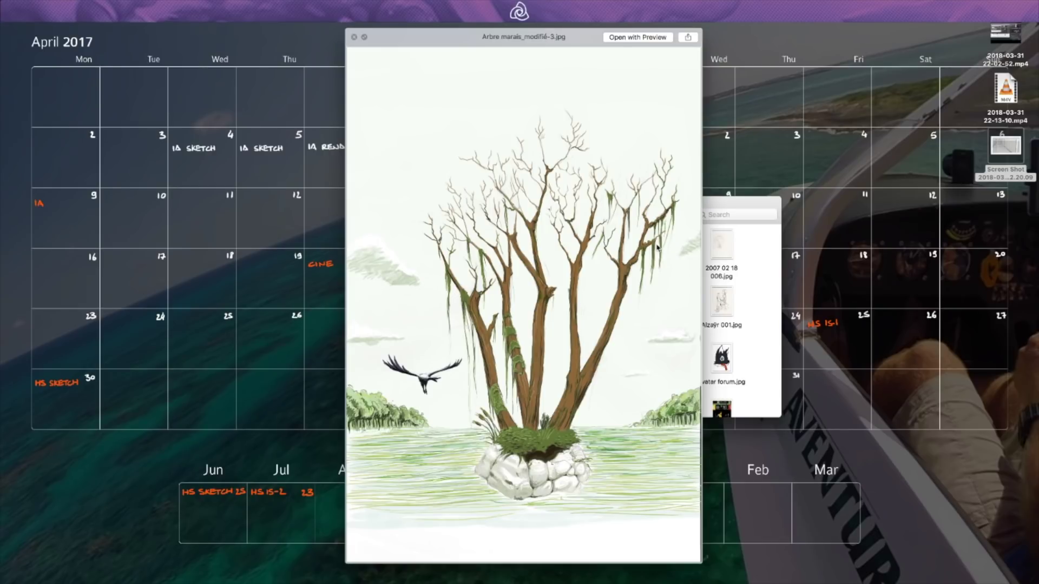
# Step: Continue previewing the early drawings through Autoportrait.jpg to Avatar forum.jpg and close the preview
pyautogui.press('Down')
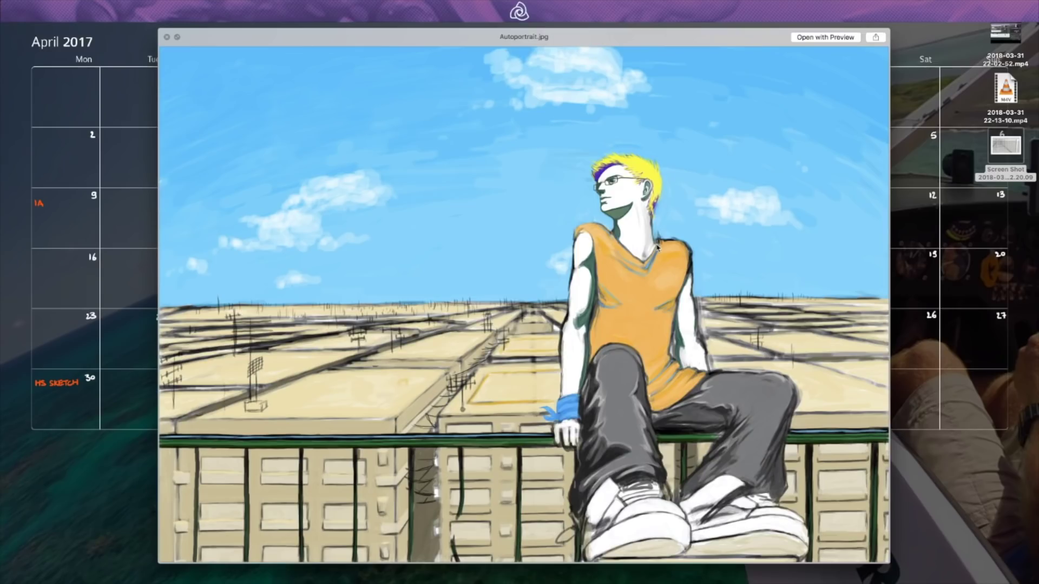
pyautogui.press('Down')
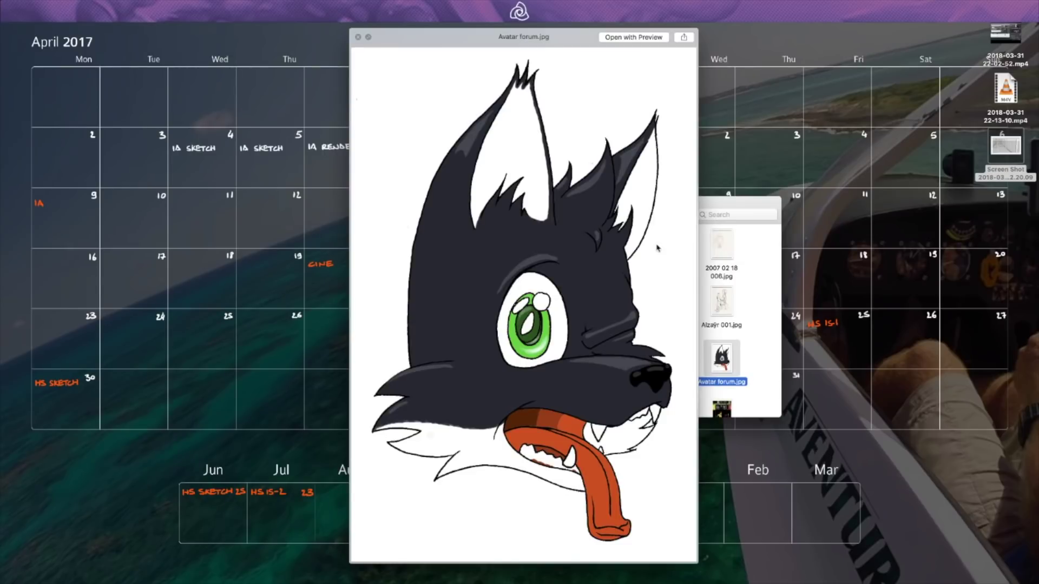
pyautogui.press('space')
# Step: Select Amibe_édition forum.jpg in the 01 Early Work folder and preview it
pyautogui.press('Left')
pyautogui.press('Left')
pyautogui.press('Left')
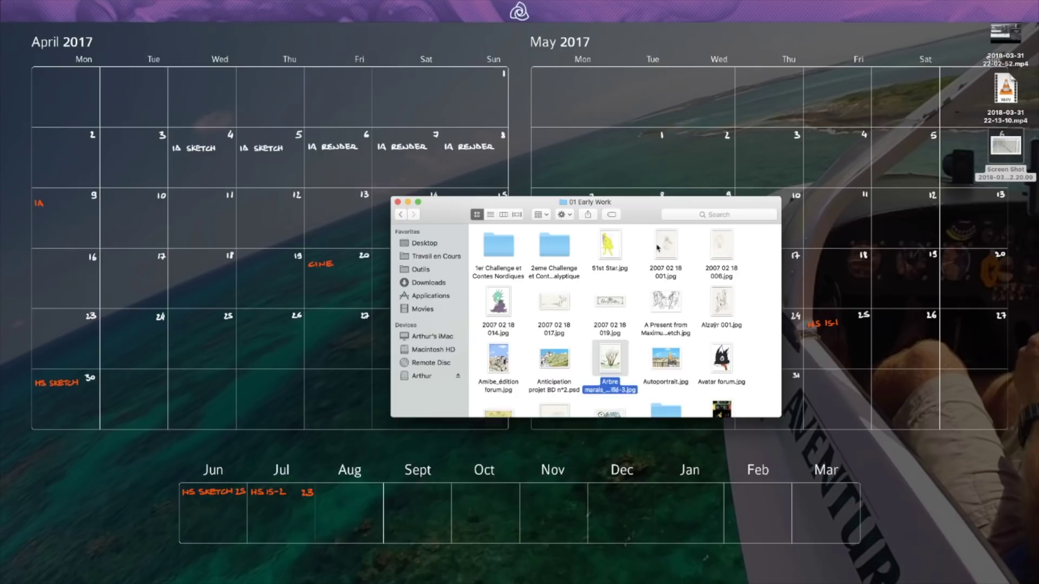
pyautogui.scroll(-2, 658, 248)
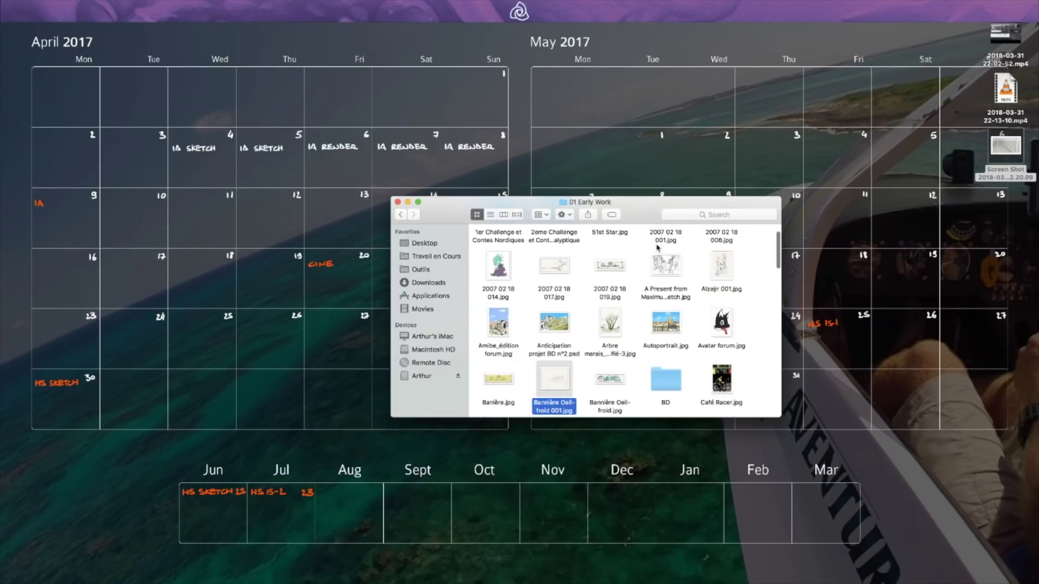
pyautogui.press('Left')
pyautogui.press('Up')
pyautogui.press('Down')
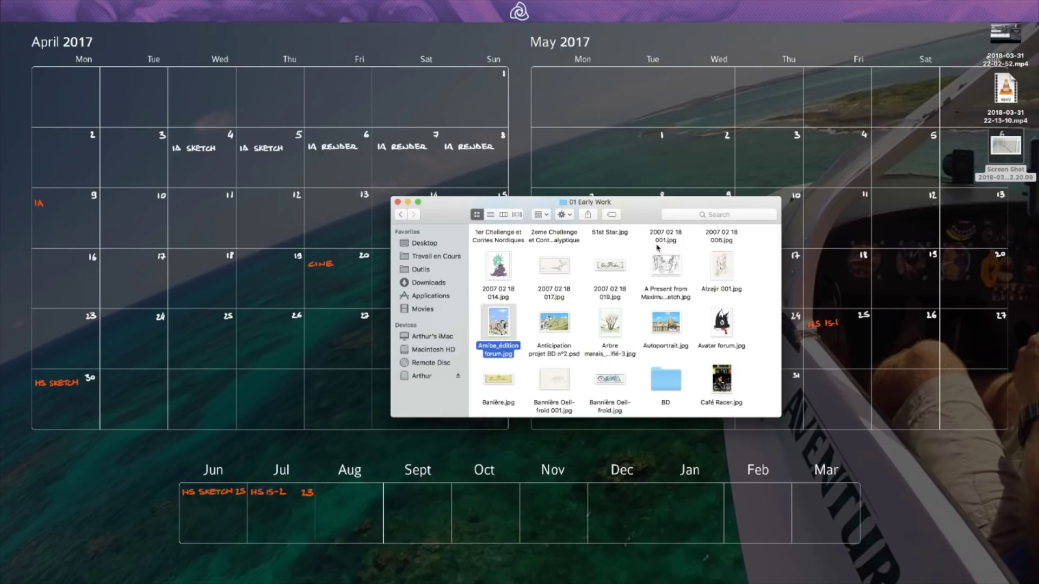
pyautogui.press('space')
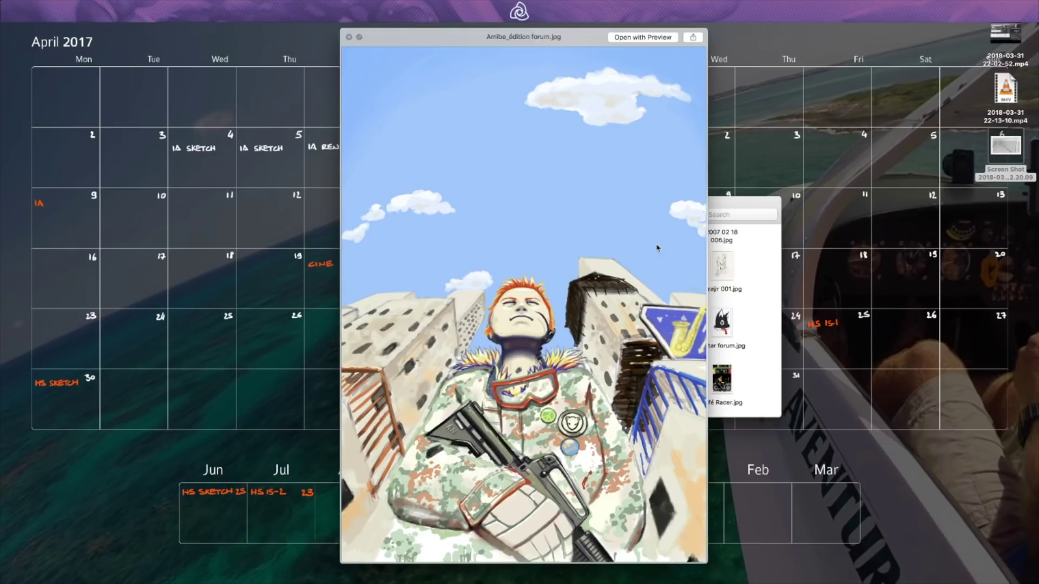
# Step: Move the preview on through Banière.jpg and Bannière Oeil-froid 001.jpg to the BD folder, and close the preview
pyautogui.press('Down')
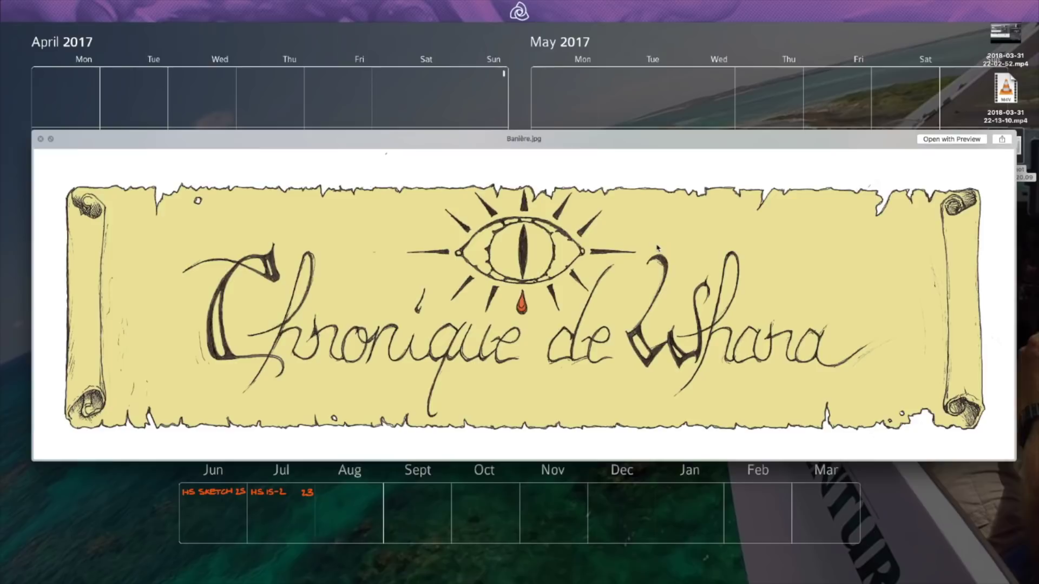
pyautogui.press('Down')
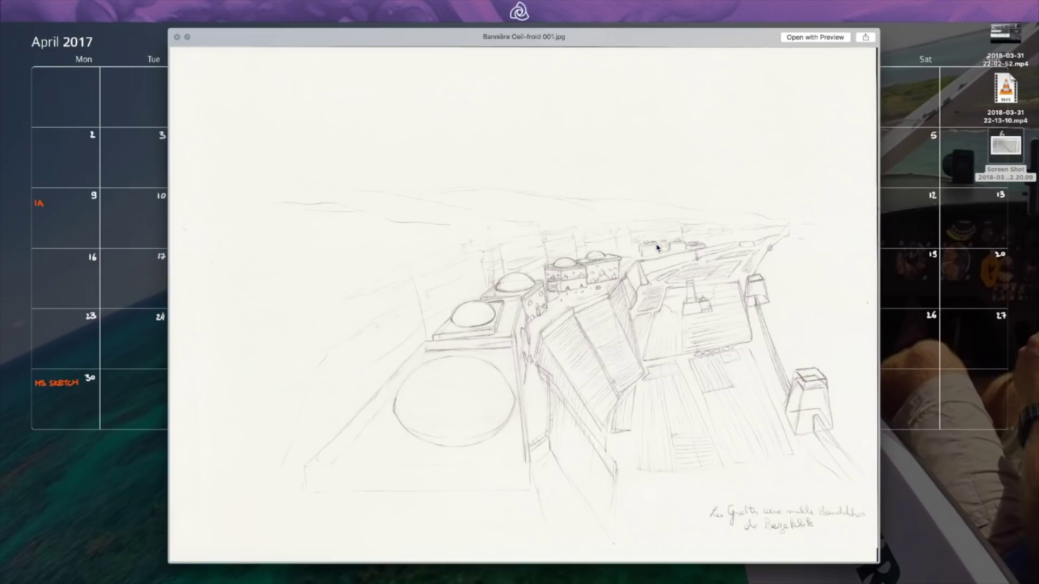
pyautogui.press('Right')
pyautogui.press('Right')
pyautogui.press('Right')
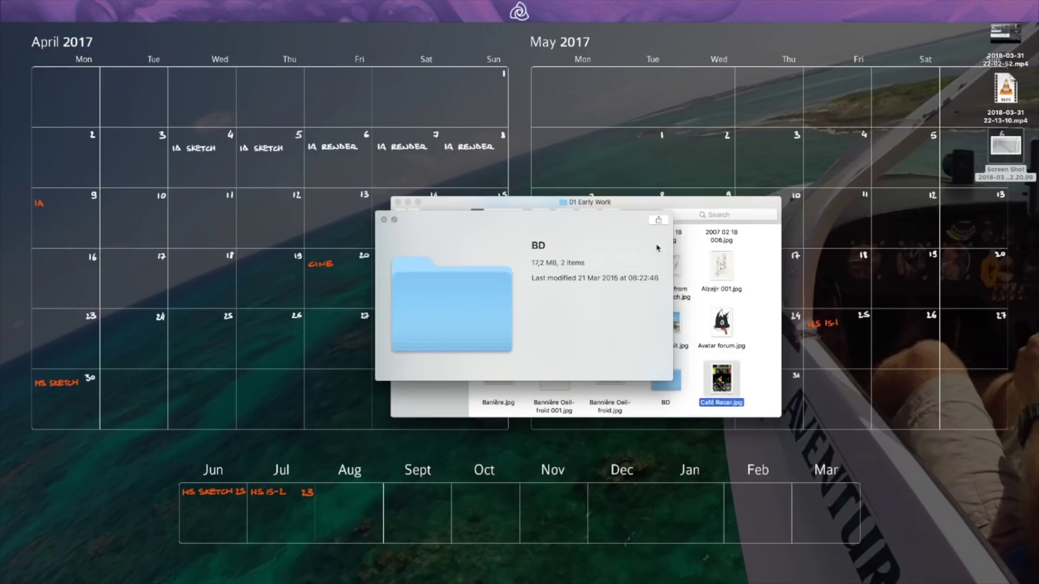
pyautogui.press('Up')
pyautogui.press('space')
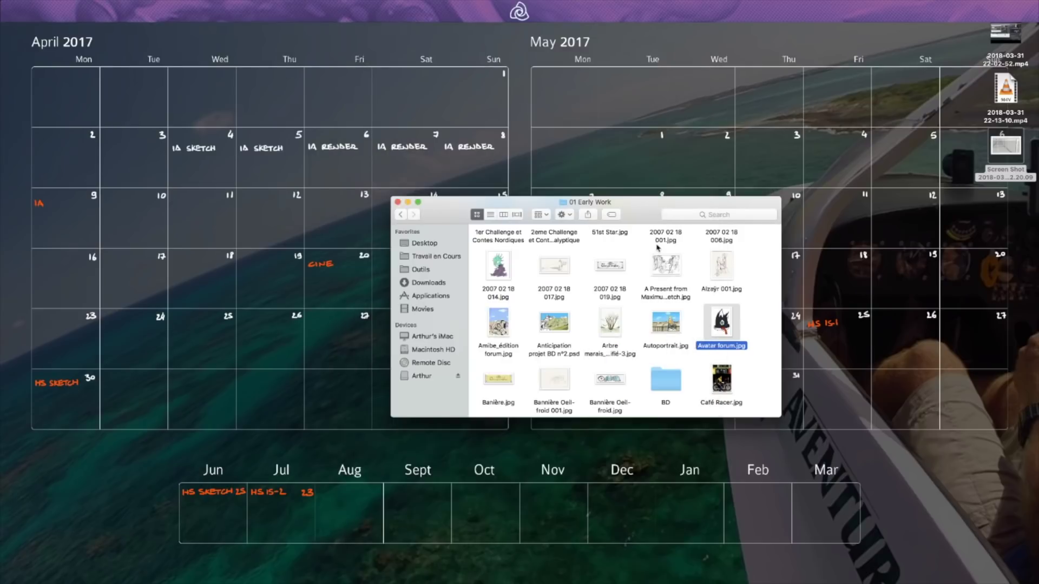
# Step: Go up to Old Works and open the Challenges folder inside 03 Early Pro Period
pyautogui.press('super+Up')
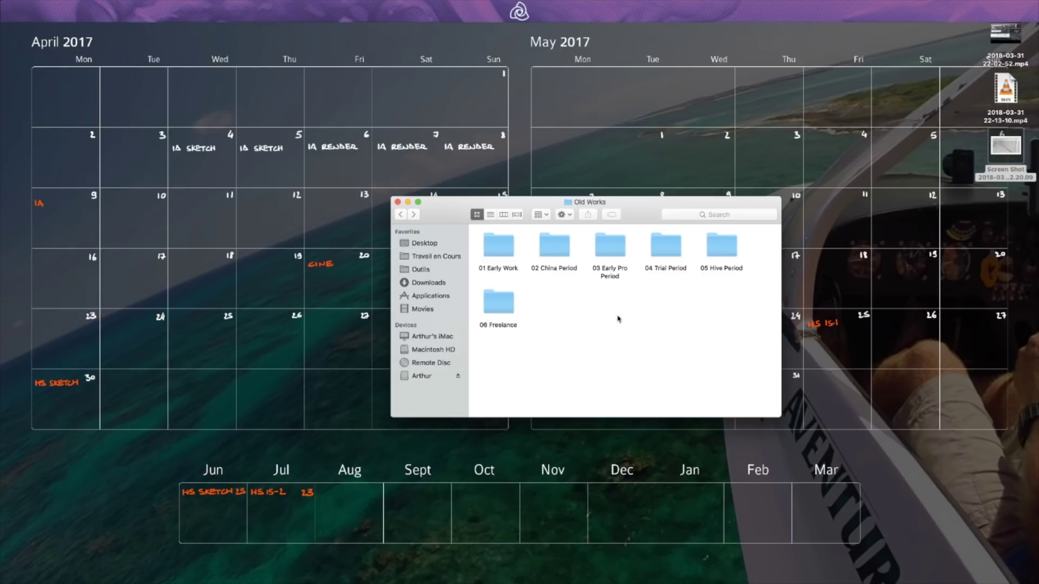
pyautogui.doubleClick(602, 254)
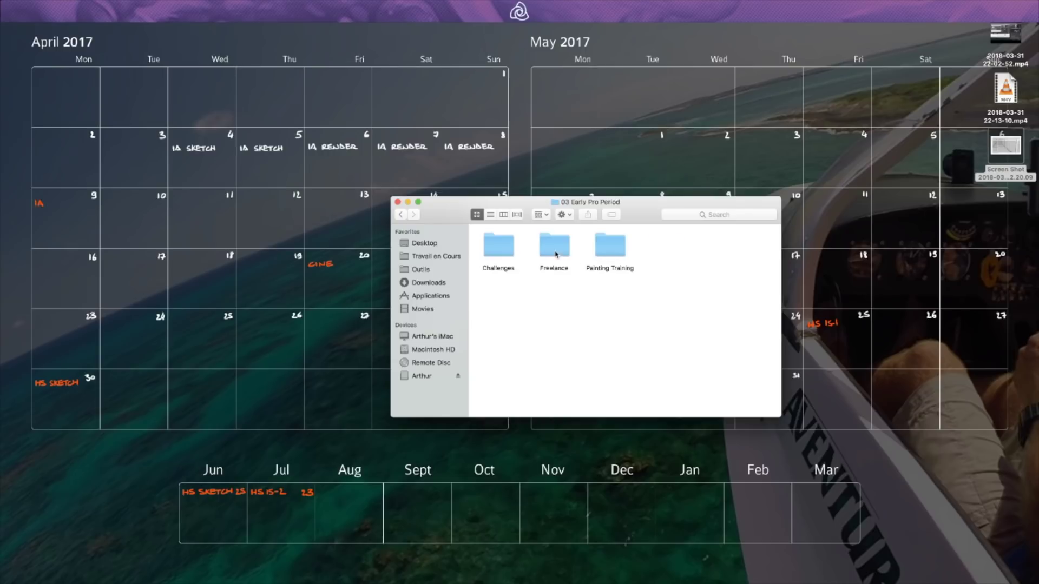
pyautogui.doubleClick(507, 246)
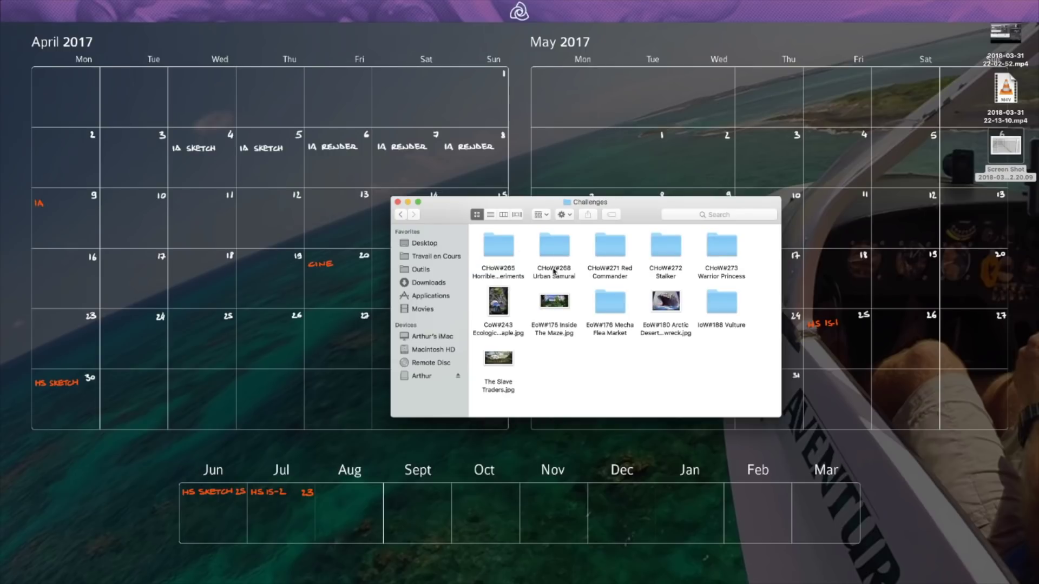
# Step: Preview CoW#243 Ecological Staple.jpg and EoW#175 Inside The Maze.jpg, and close the preview
pyautogui.click(507, 293)
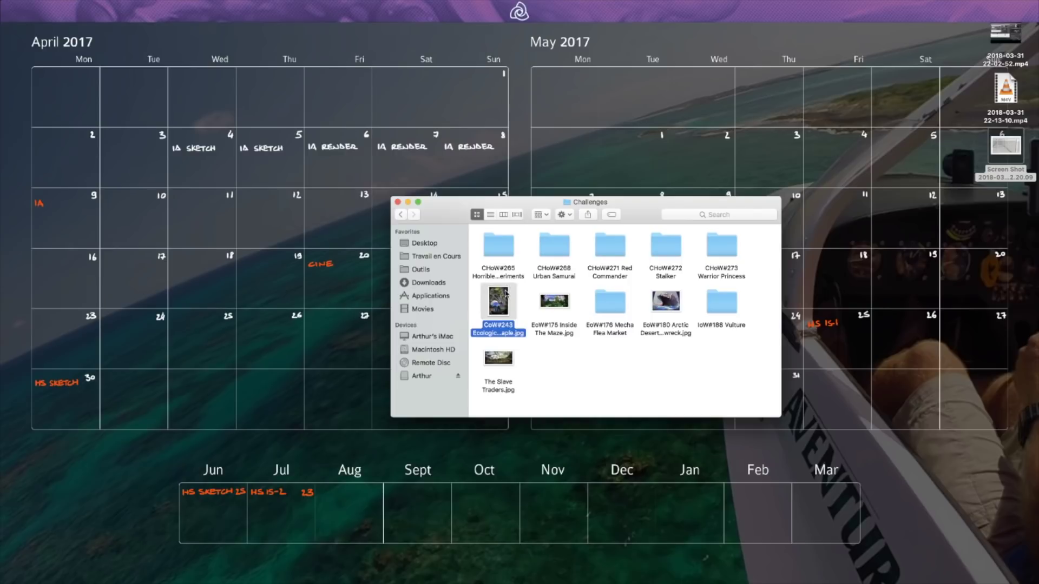
pyautogui.press('space')
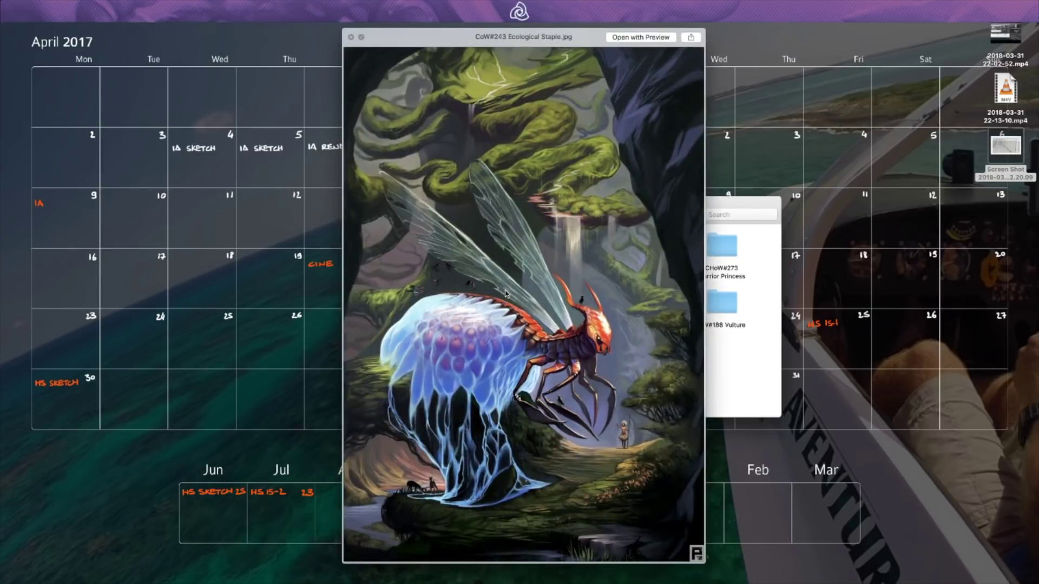
pyautogui.press('Right')
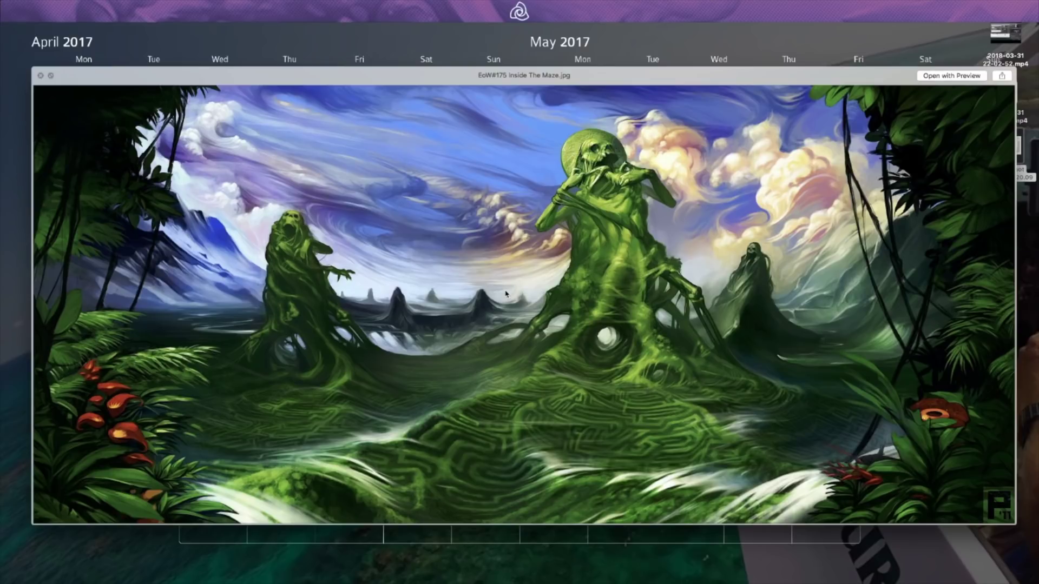
pyautogui.press('space')
# Step: Open the CHoW#268 Urban Samurai folder, preview Urban Samurai.jpg and its character sheet, and close the preview
pyautogui.doubleClick(554, 242)
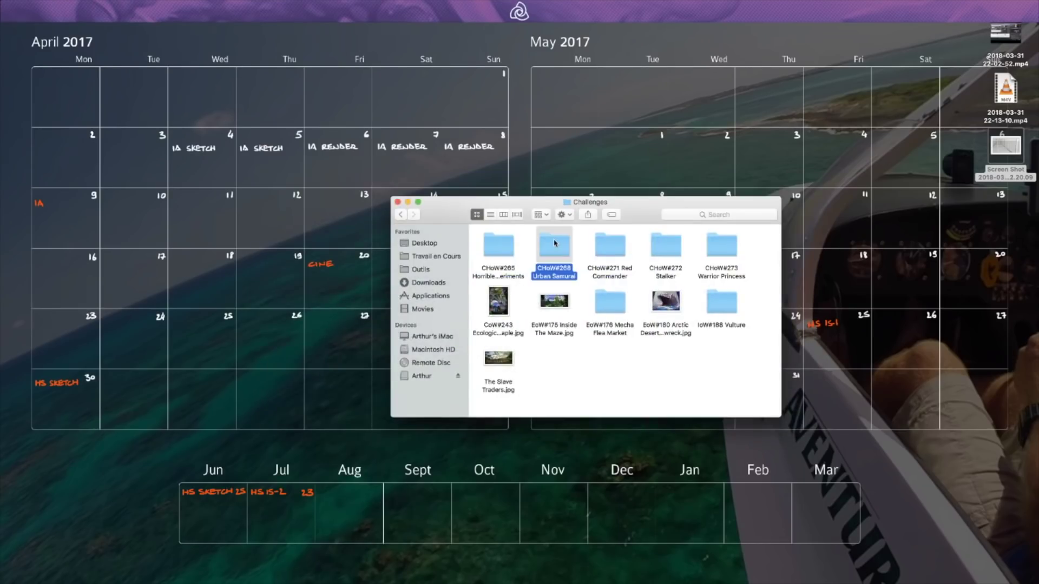
pyautogui.click(552, 244)
pyautogui.press('space')
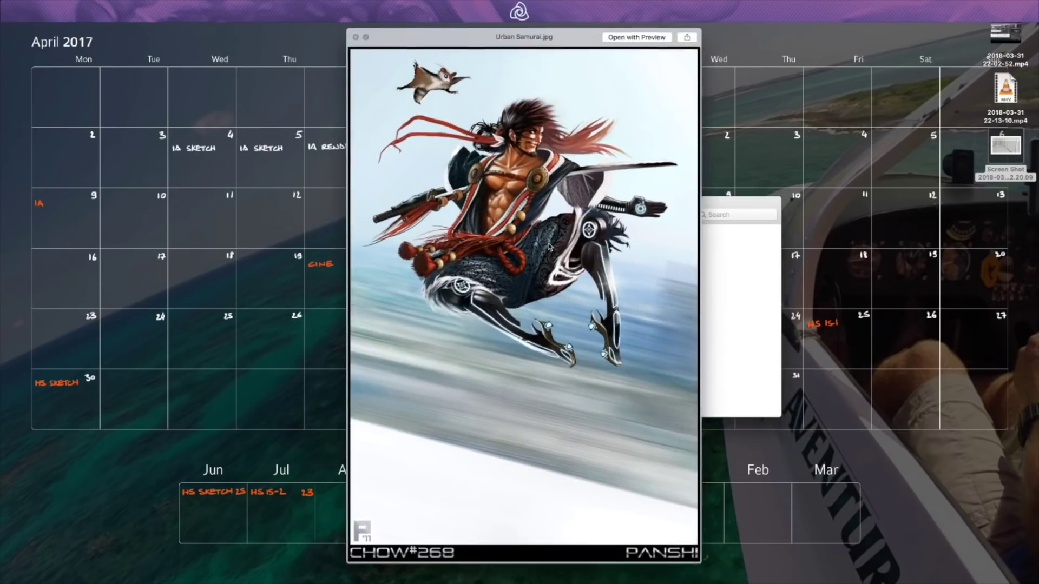
pyautogui.press('Right')
pyautogui.press('Left')
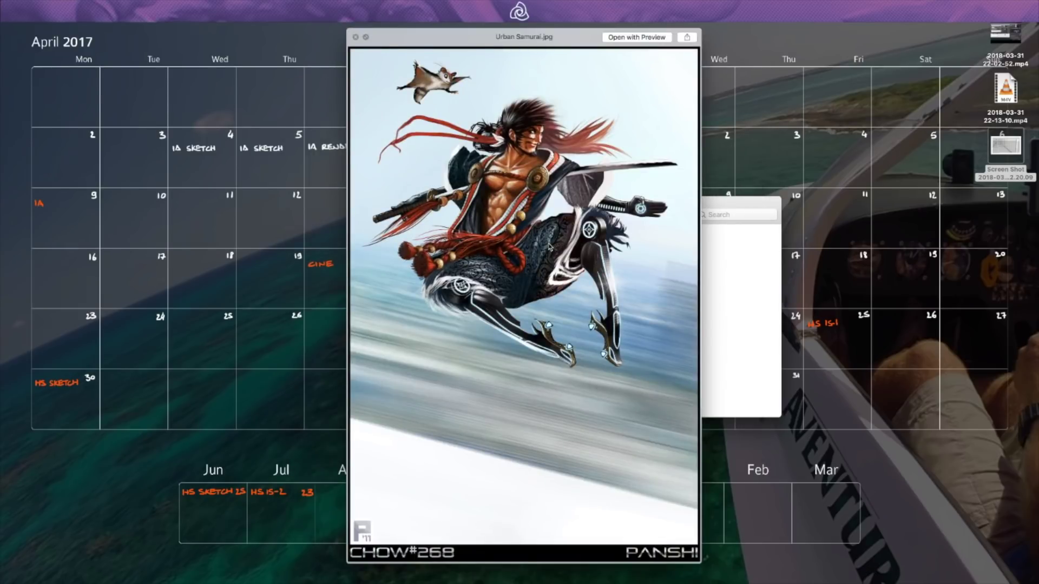
pyautogui.press('Right')
pyautogui.press('space')
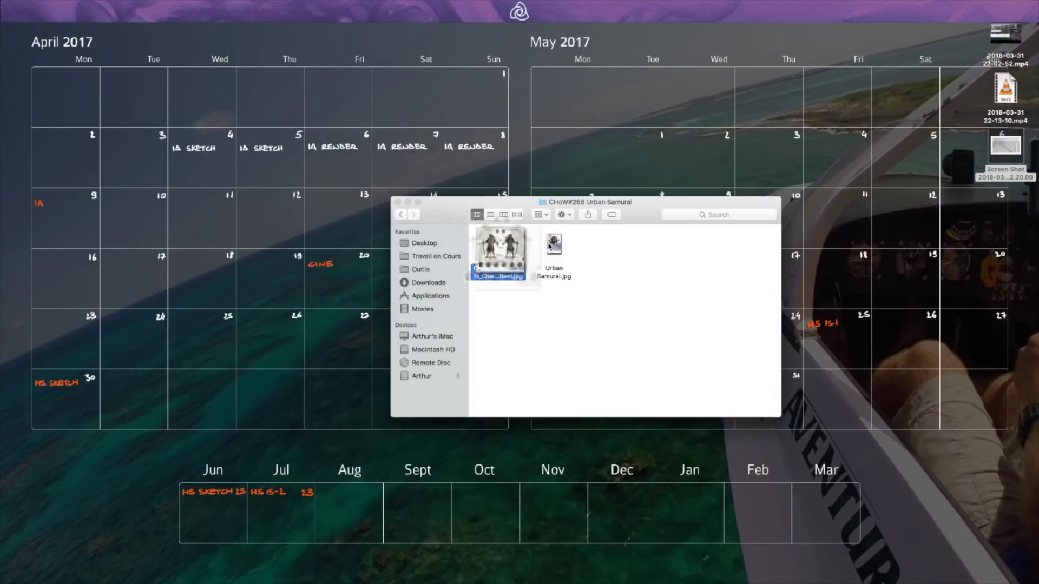
# Step: Return to Challenges, open the CHoW#272 Stalker folder and preview its character sheet
pyautogui.press('super+Up')
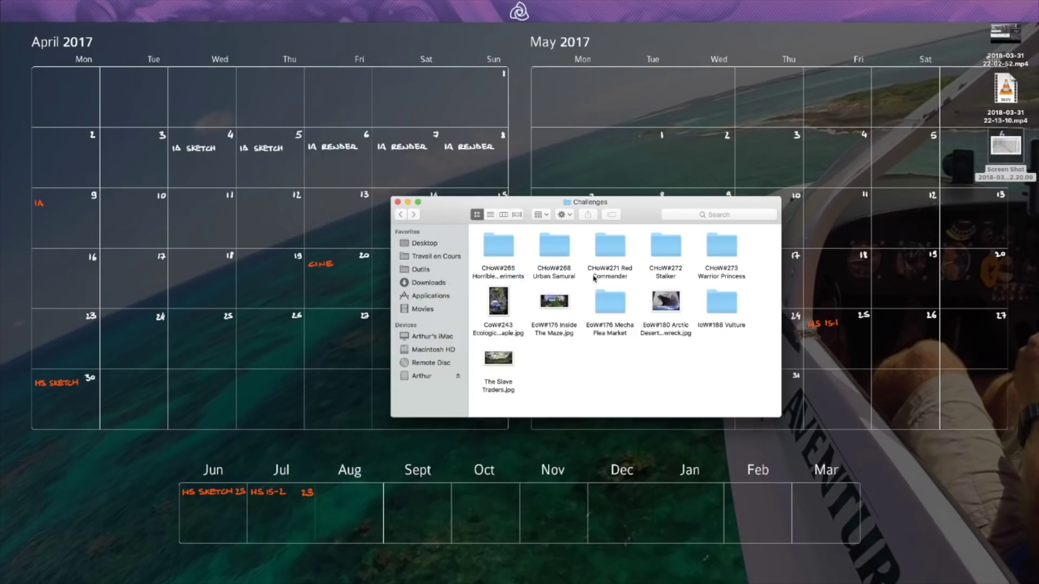
pyautogui.doubleClick(650, 257)
pyautogui.click(650, 257)
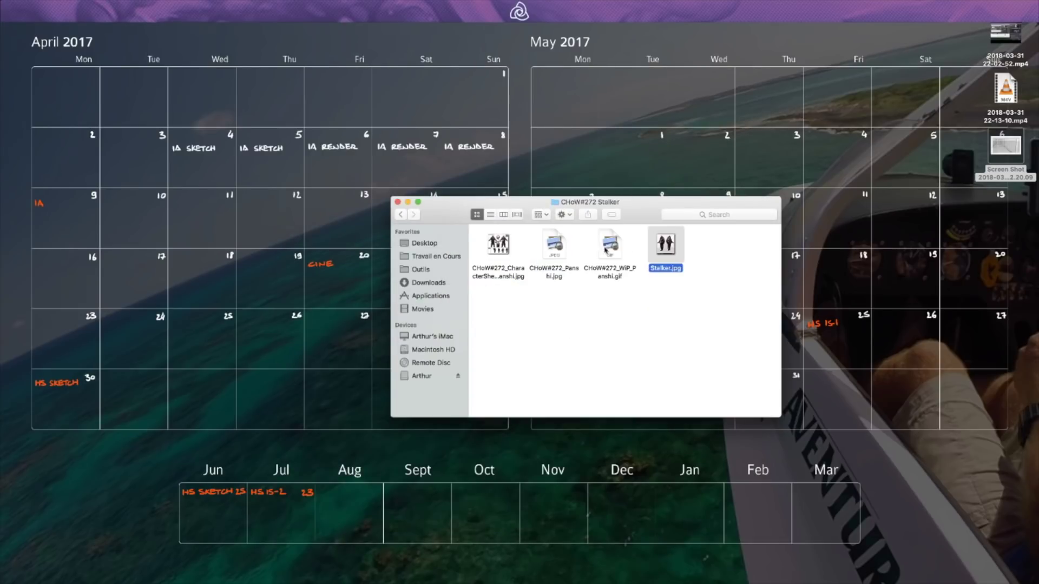
pyautogui.click(498, 245)
pyautogui.press('space')
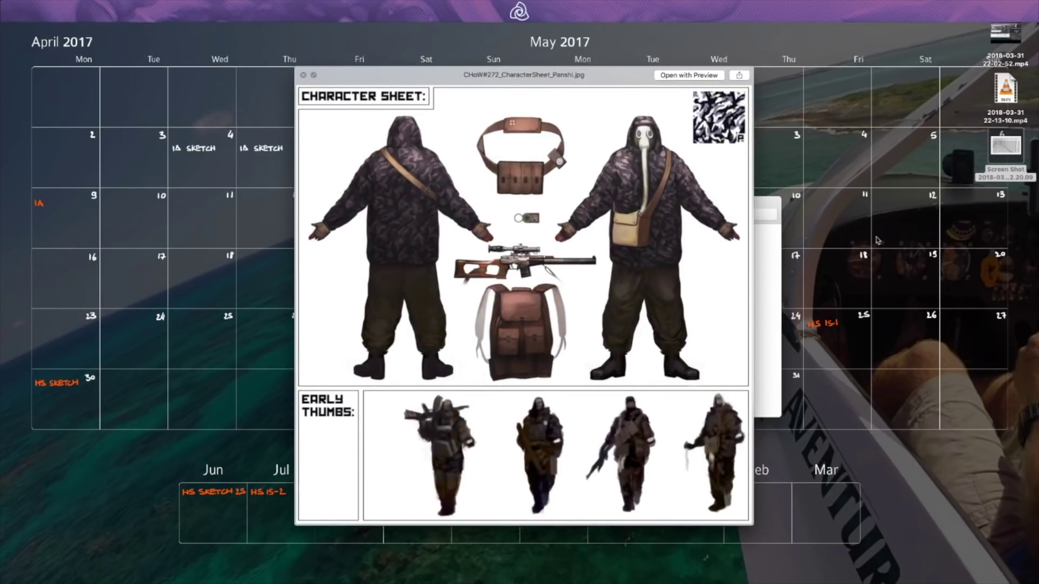
# Step: Compare the Stalker character sheet with the finished painting, move on to Stalker.jpg, and close the preview
pyautogui.press('Down')
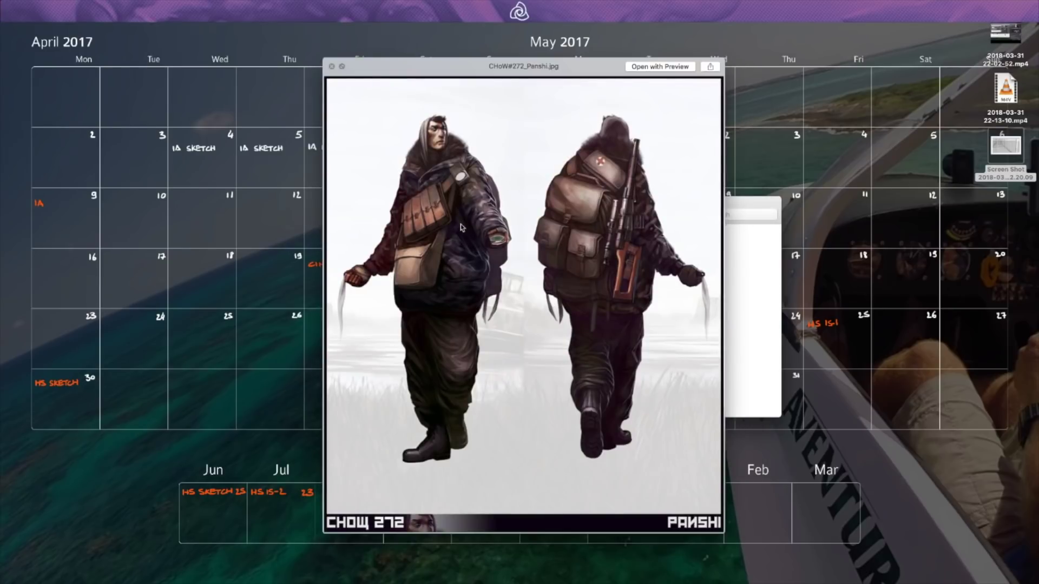
pyautogui.press('Up')
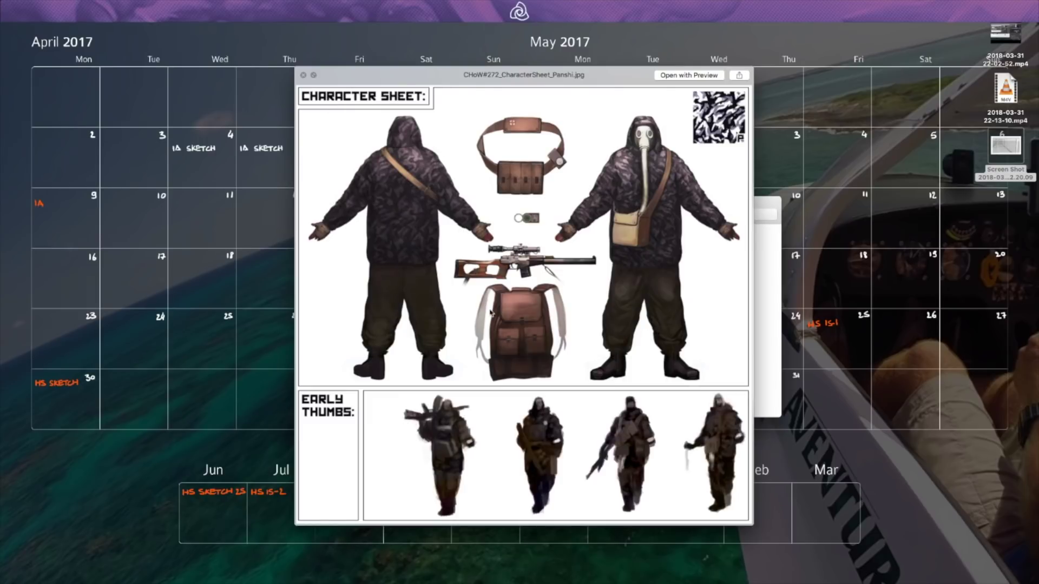
pyautogui.press('Down')
pyautogui.press('Down')
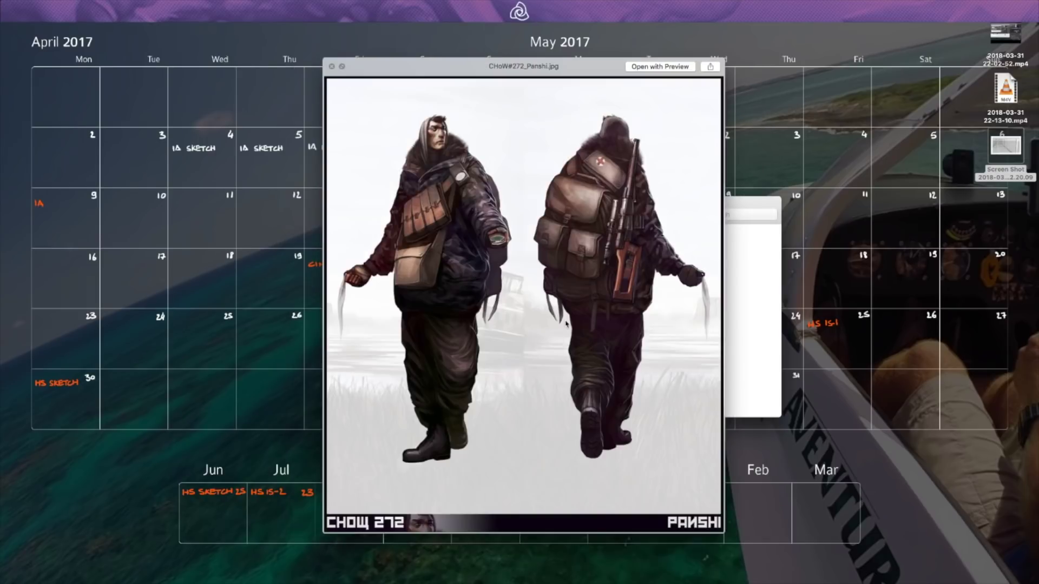
pyautogui.press('Down')
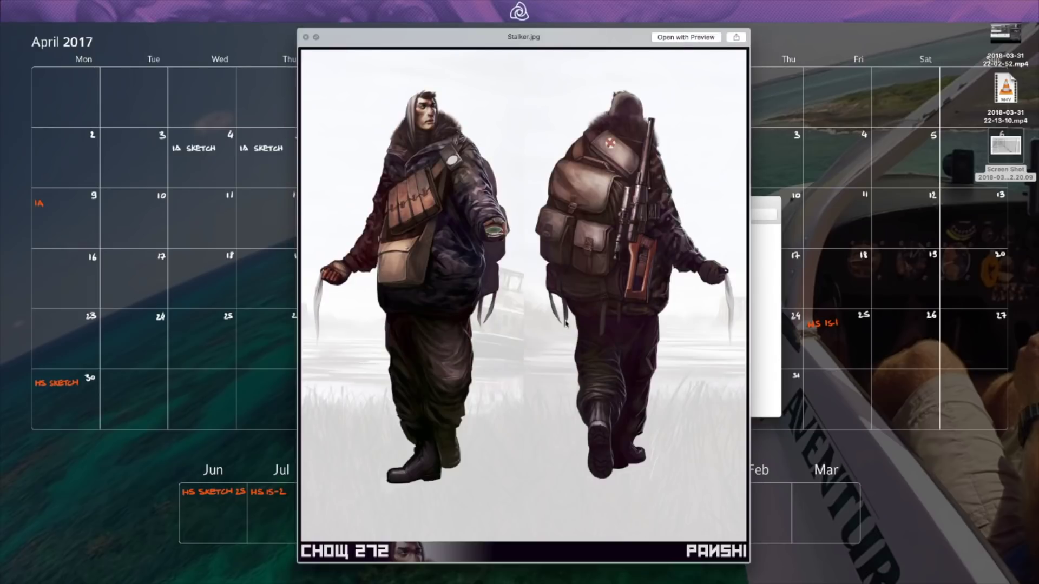
pyautogui.press('space')
# Step: Return to Challenges, open the CHoW#273 Warrior Princess folder and preview its images from the character sheet to Warrior Princess.jpg
pyautogui.press('super+Up')
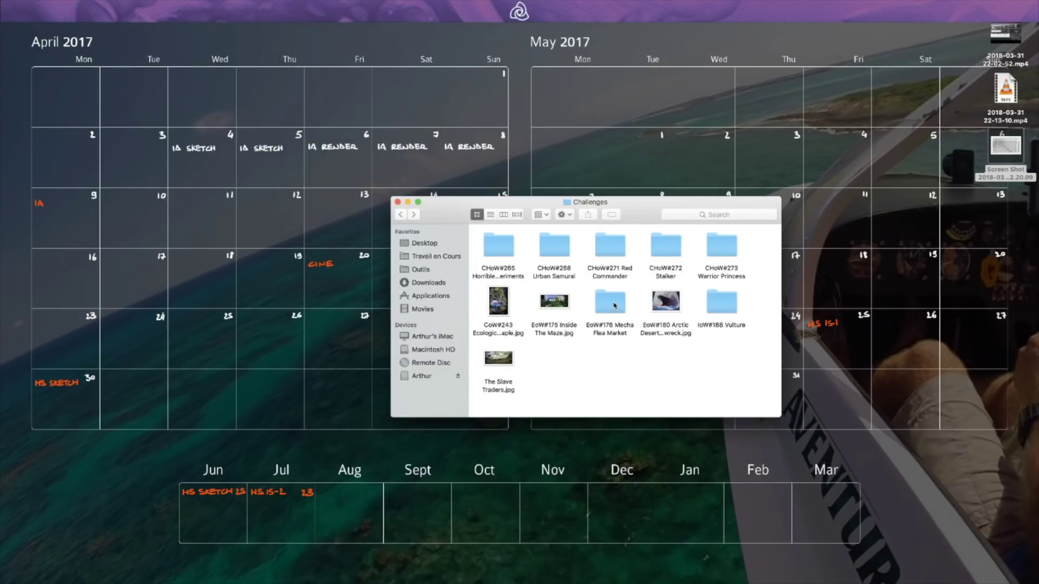
pyautogui.doubleClick(719, 248)
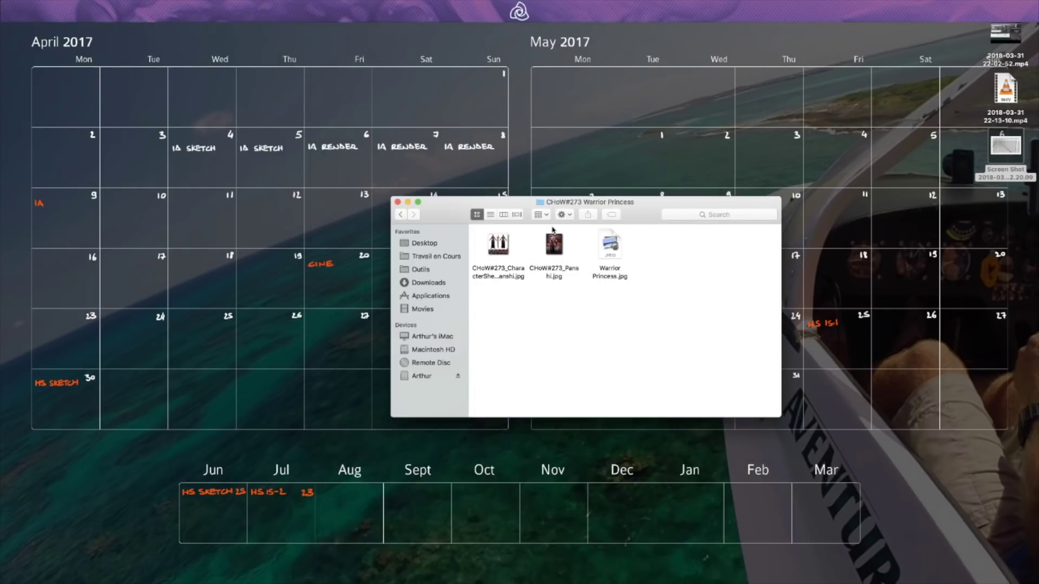
pyautogui.click(502, 243)
pyautogui.press('space')
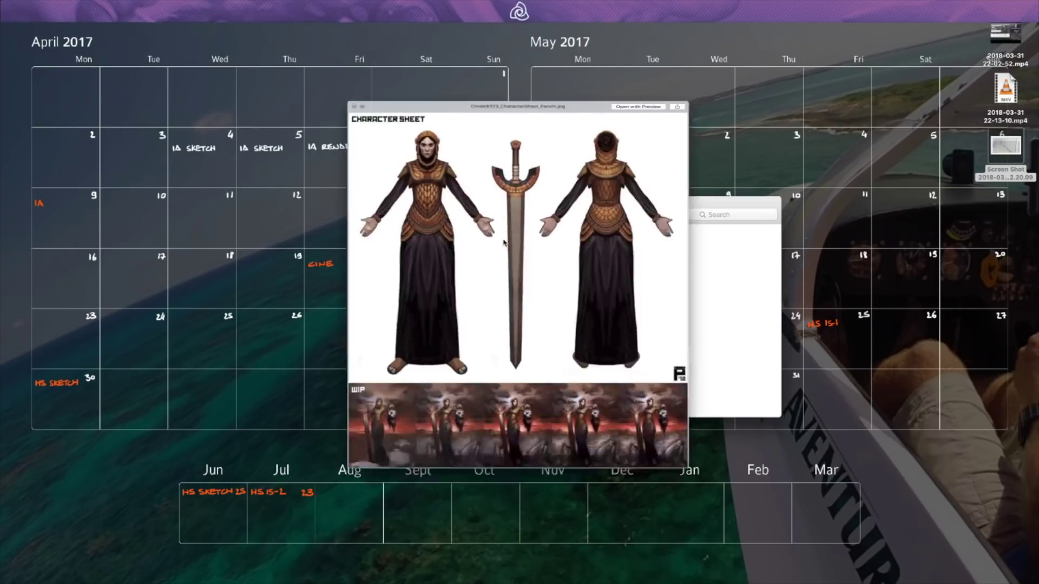
pyautogui.press('Right')
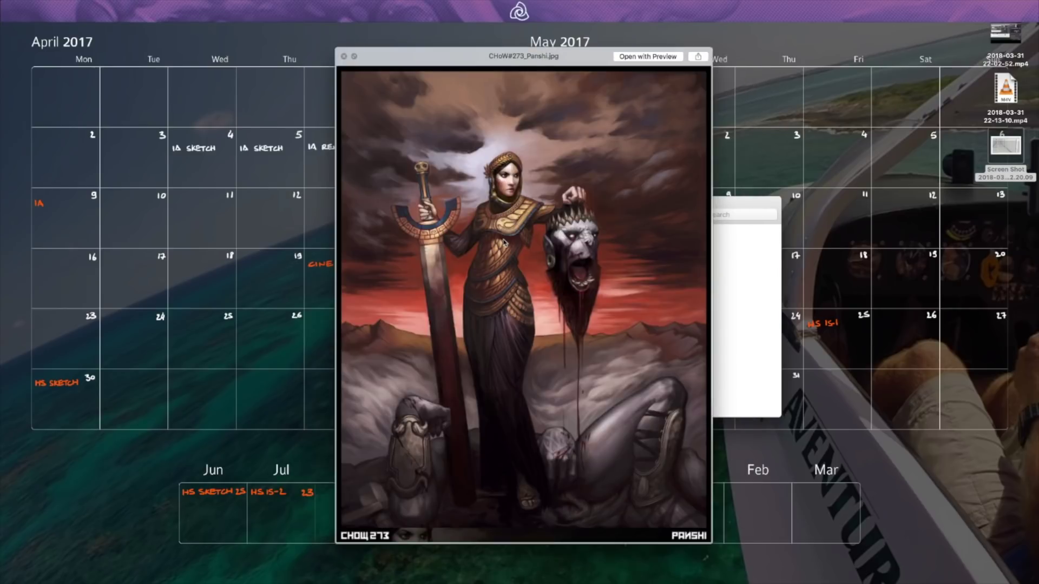
pyautogui.press('Right')
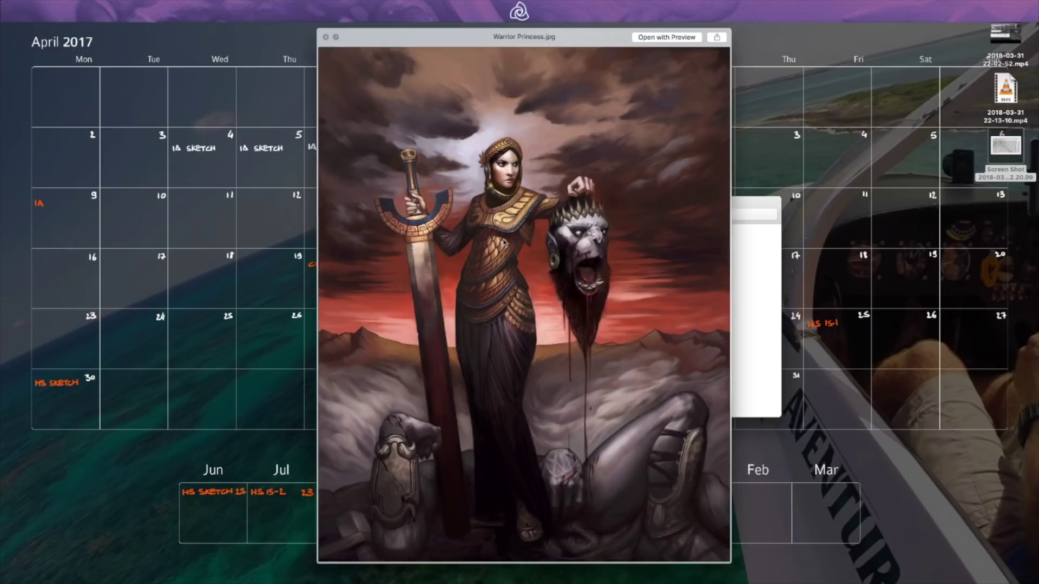
# Step: Switch the preview back to the Warrior Princess character sheet, examine it, and close the preview
pyautogui.press('space')
pyautogui.click(499, 244)
pyautogui.press('space')
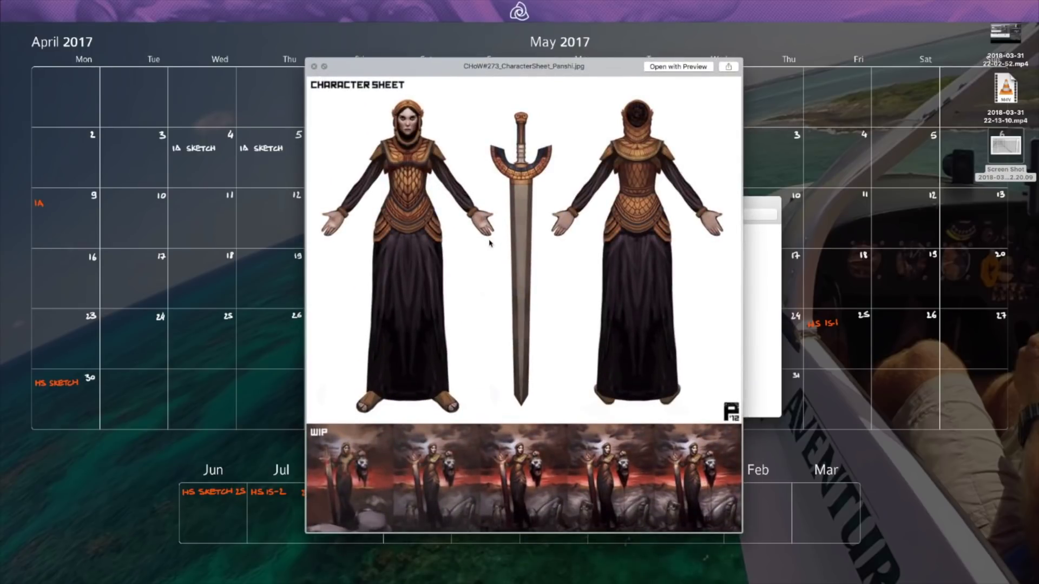
pyautogui.press('space')
# Step: Return to Challenges, open the IoW#188 Vulture folder, preview the finished vulture painting and its design sheet, and close the preview
pyautogui.press('super+Up')
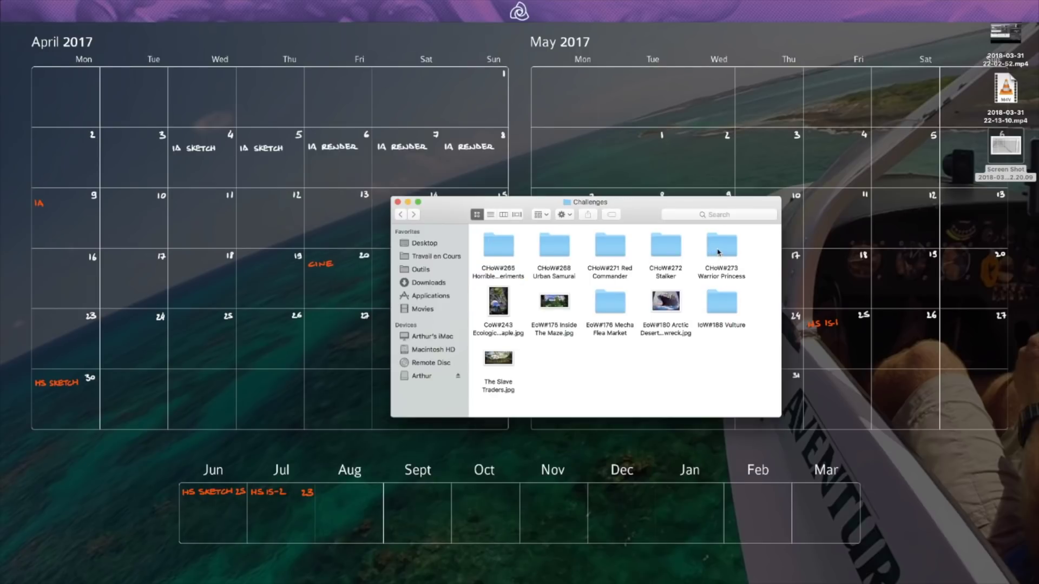
pyautogui.doubleClick(725, 301)
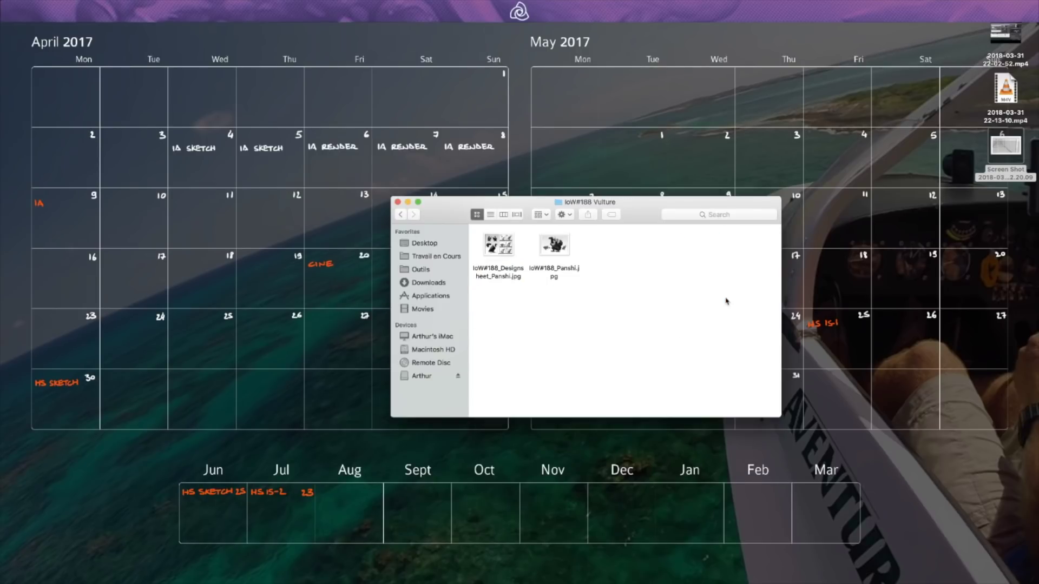
pyautogui.click(556, 255)
pyautogui.press('space')
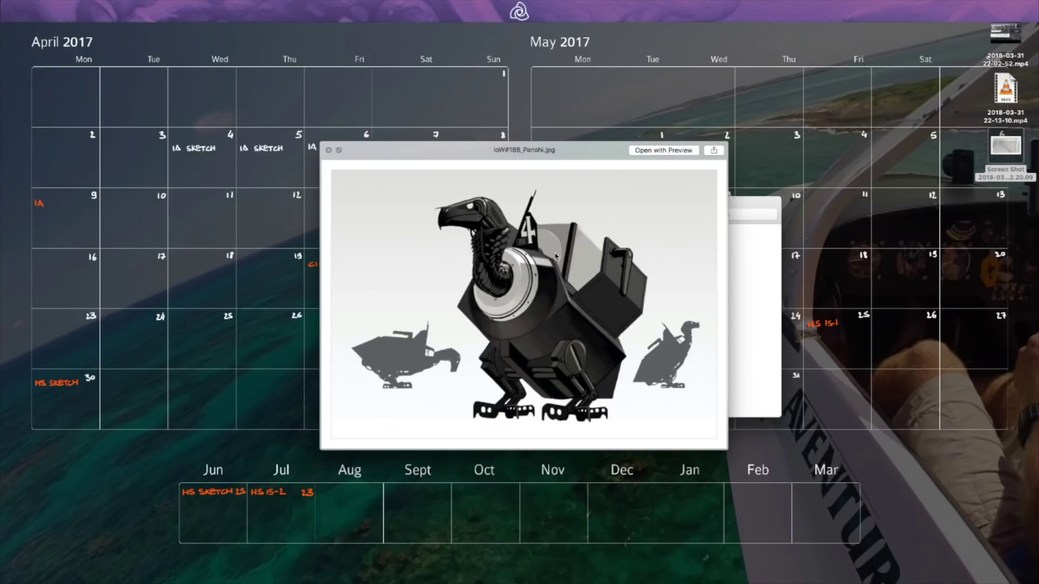
pyautogui.press('Down')
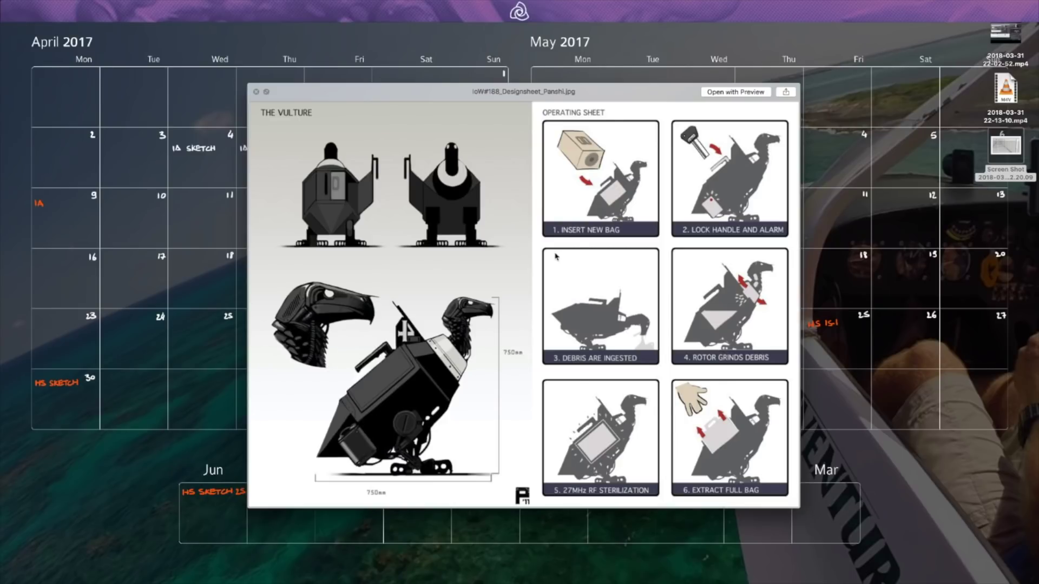
pyautogui.press('Right')
pyautogui.press('space')
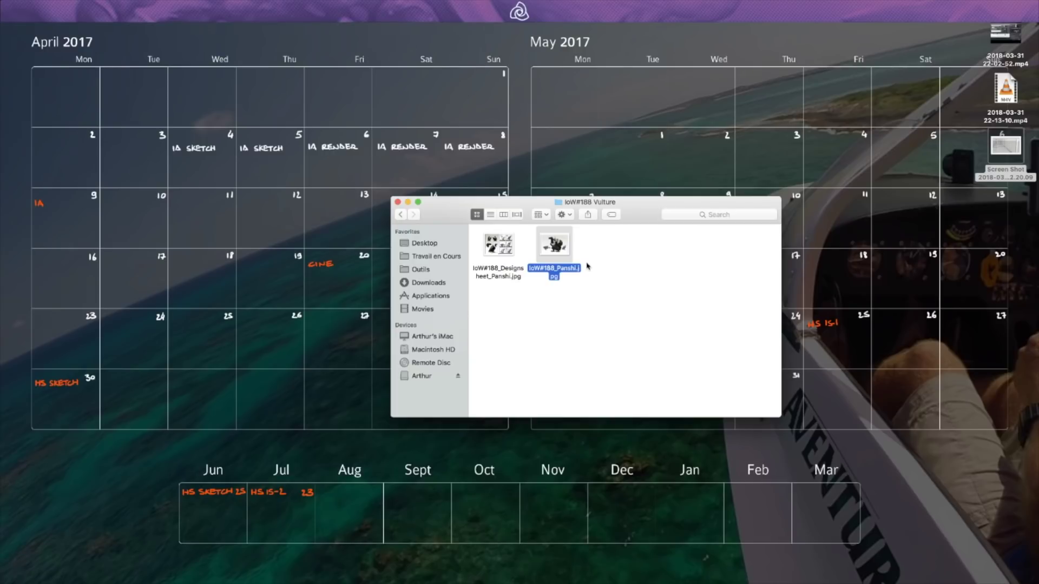
# Step: Switch to Photoshop, bring up The Sorcerer's Envoy.psd, and examine the whole painting fitted to the screen
pyautogui.hotkey('ctrl', 'Left')
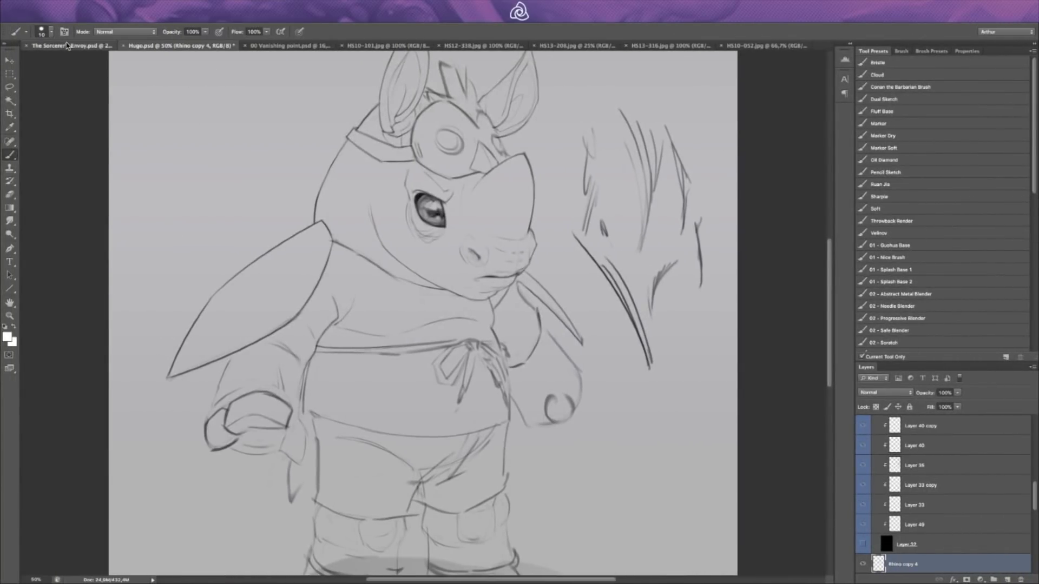
pyautogui.click(67, 46)
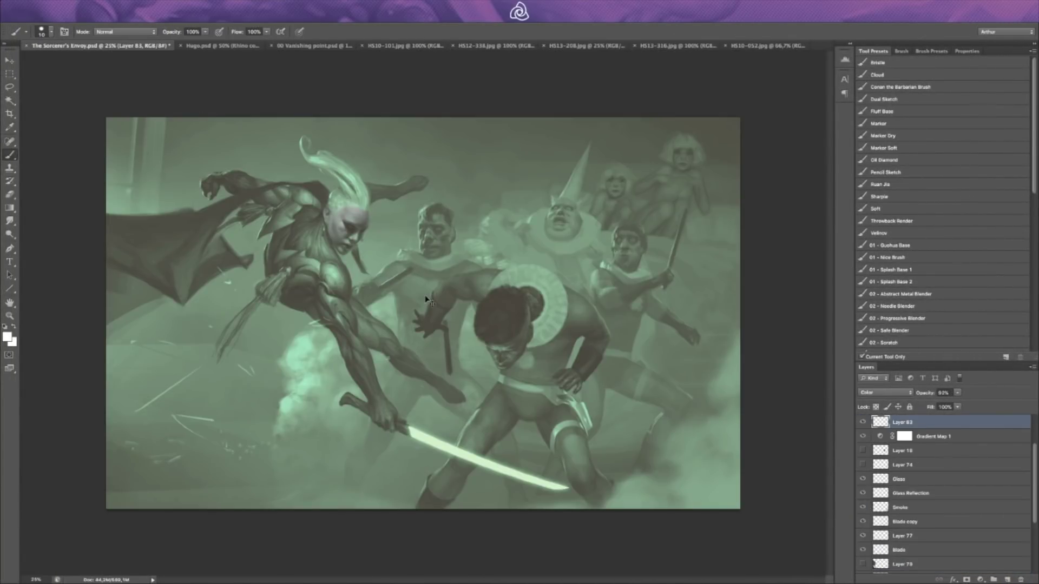
pyautogui.scroll(2, 426, 299)
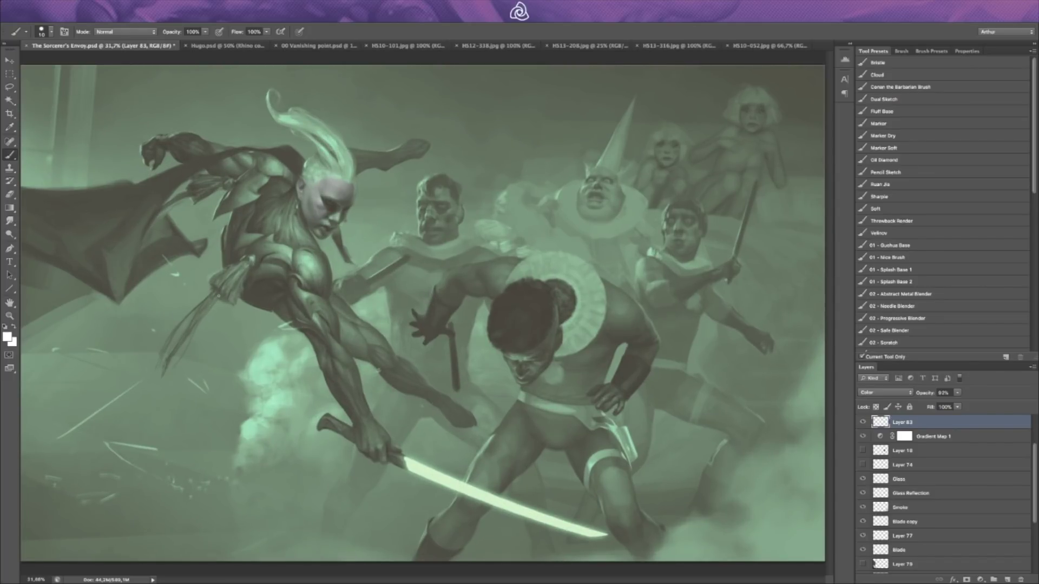
pyautogui.scroll(-2, 219, 297)
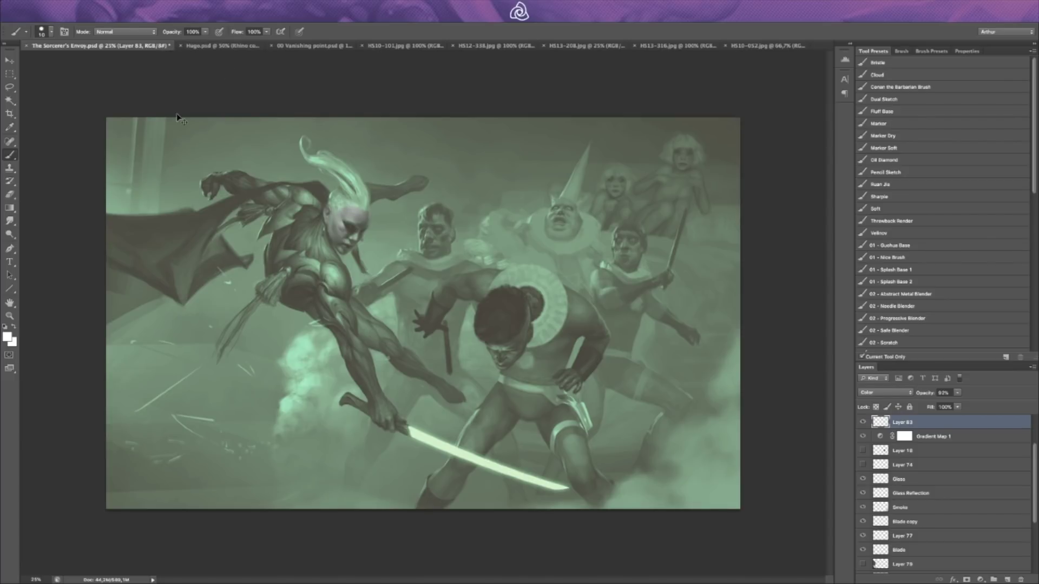
pyautogui.hotkey('ctrl', '0')
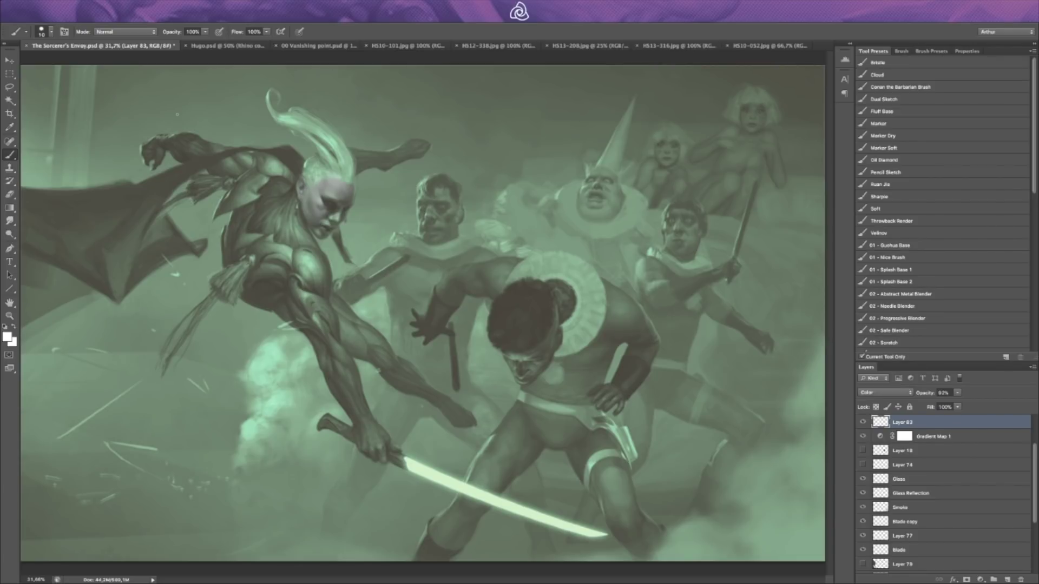
# Step: Switch back to Finder, return to the Challenges folder, and open the CHoW#271 Red Commander folder
pyautogui.hotkey('ctrl', 'Right')
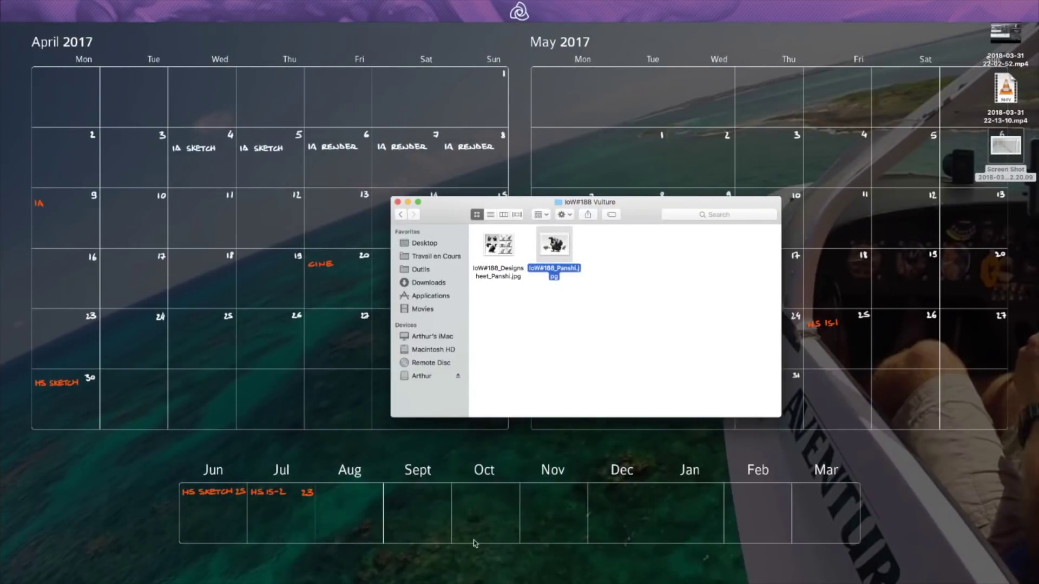
pyautogui.moveTo(445, 570)
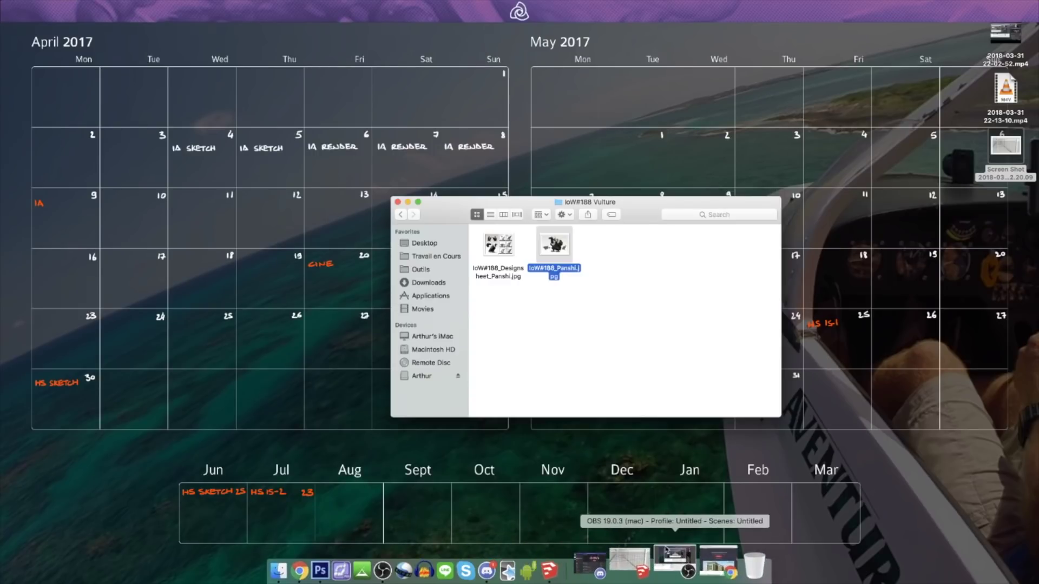
pyautogui.click(599, 355)
pyautogui.press('super+bracketleft')
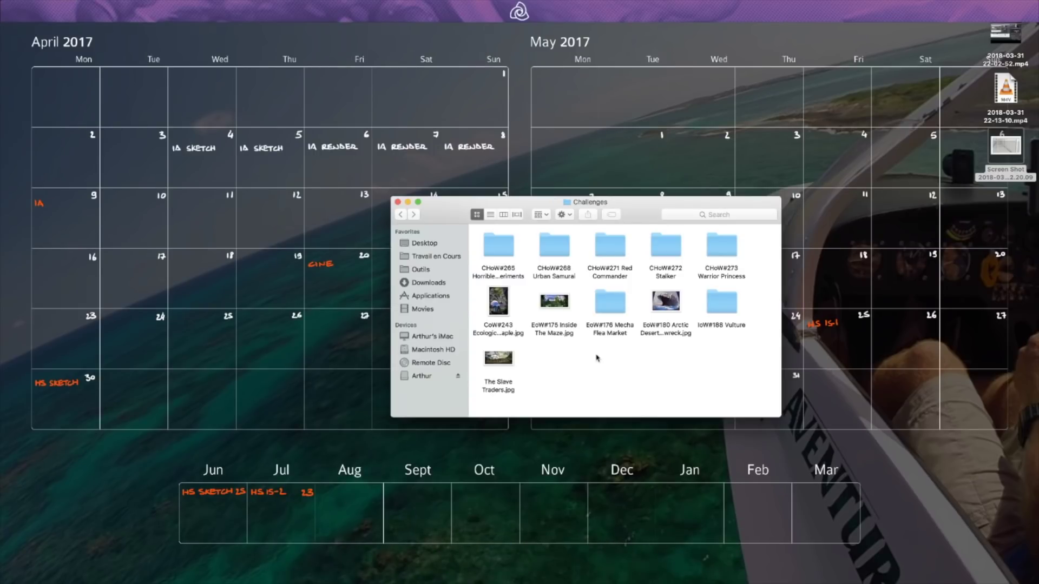
pyautogui.click(617, 256)
pyautogui.doubleClick(617, 243)
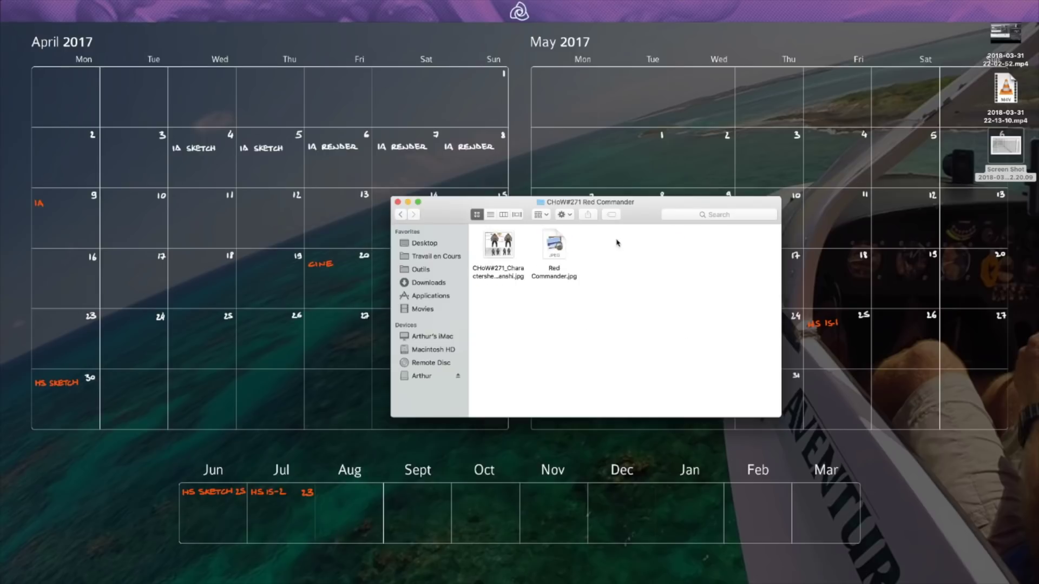
# Step: Preview the Red Commander character sheet and Red Commander.jpg, close the preview, and go up to the 03 Early Pro Period folder
pyautogui.click(511, 241)
pyautogui.press('space')
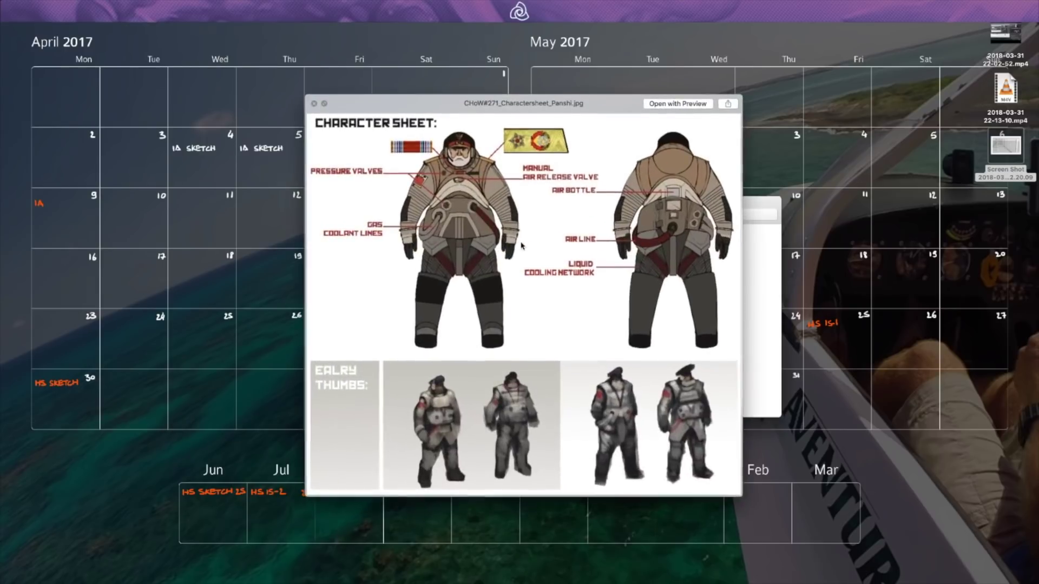
pyautogui.press('Down')
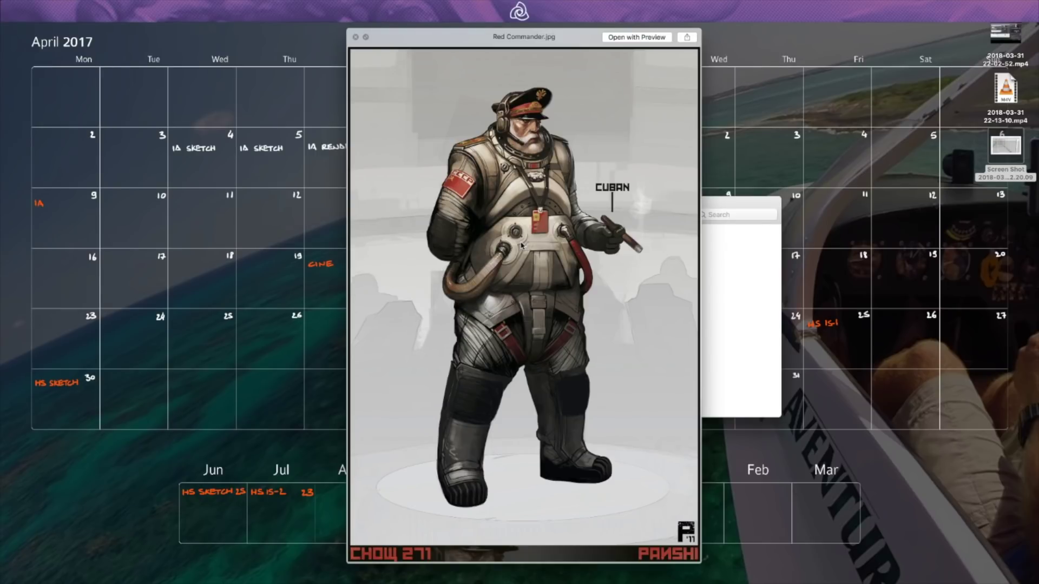
pyautogui.press('space')
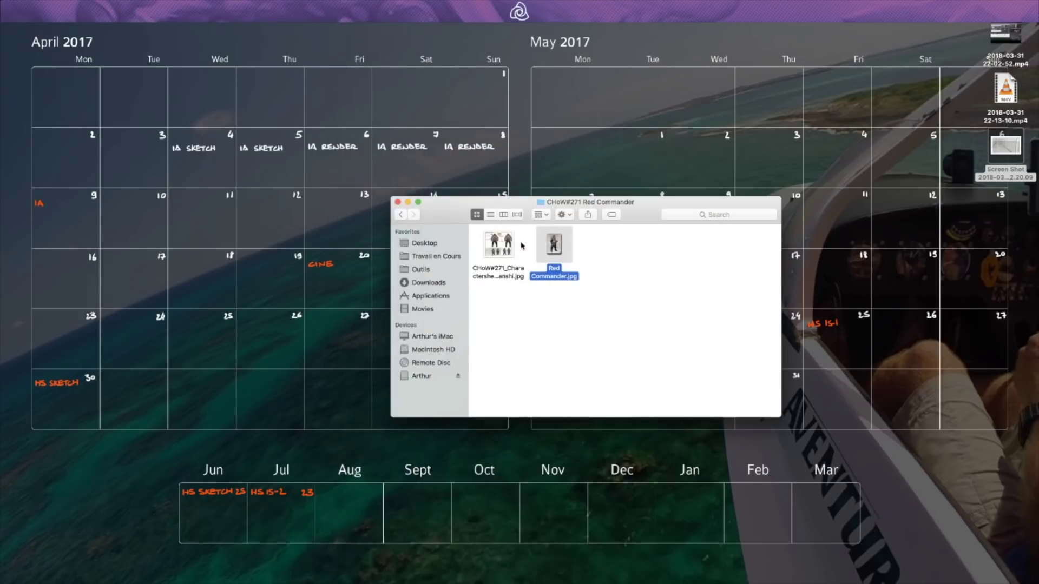
pyautogui.press('super+Up')
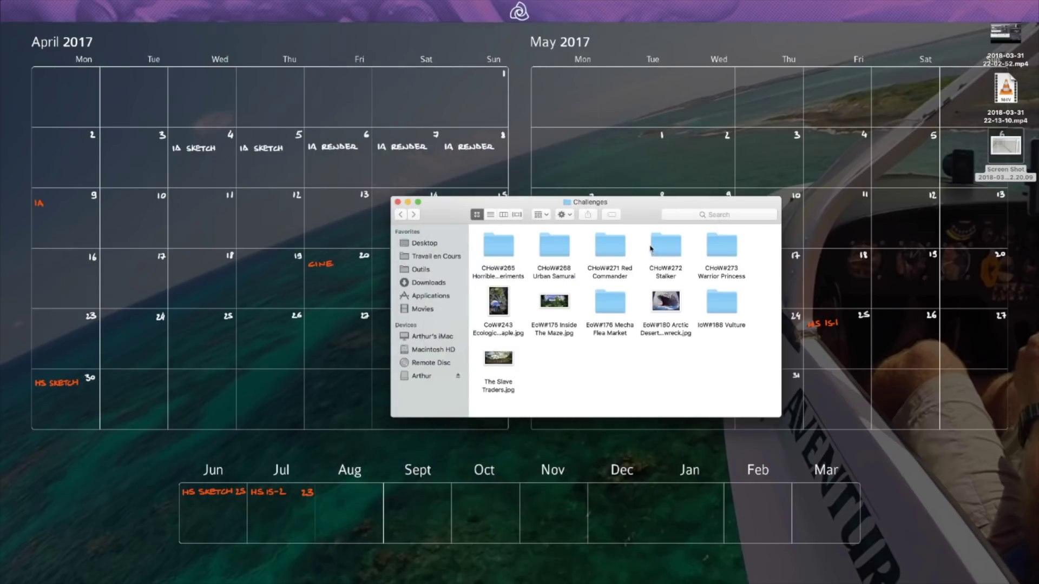
pyautogui.press('super+Up')
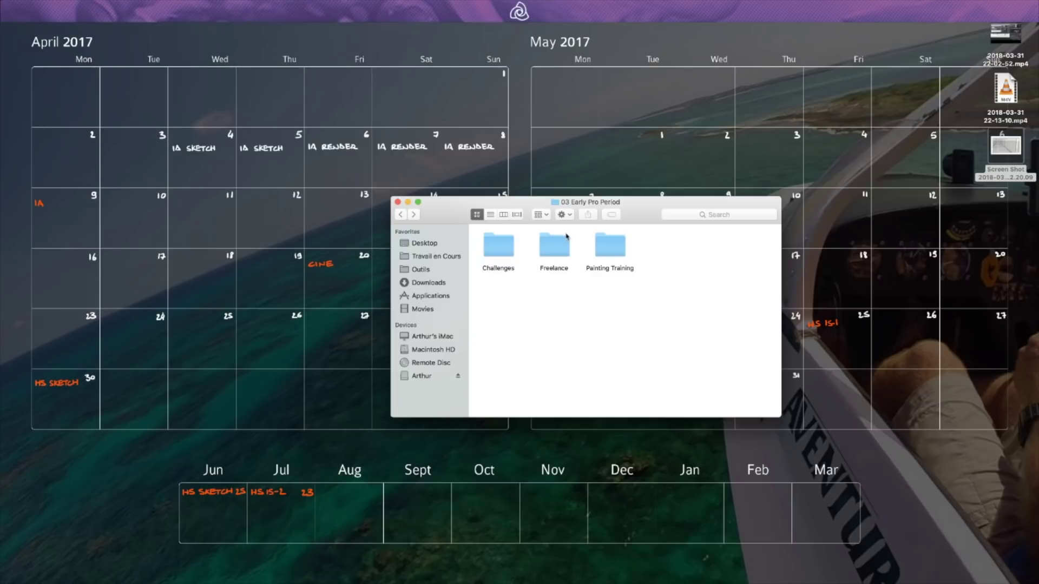
# Step: Switch to The Sorcerer's Envoy.psd in Photoshop and compare the painting with Layer 83 hidden and shown
pyautogui.hotkey('ctrl', 'Left')
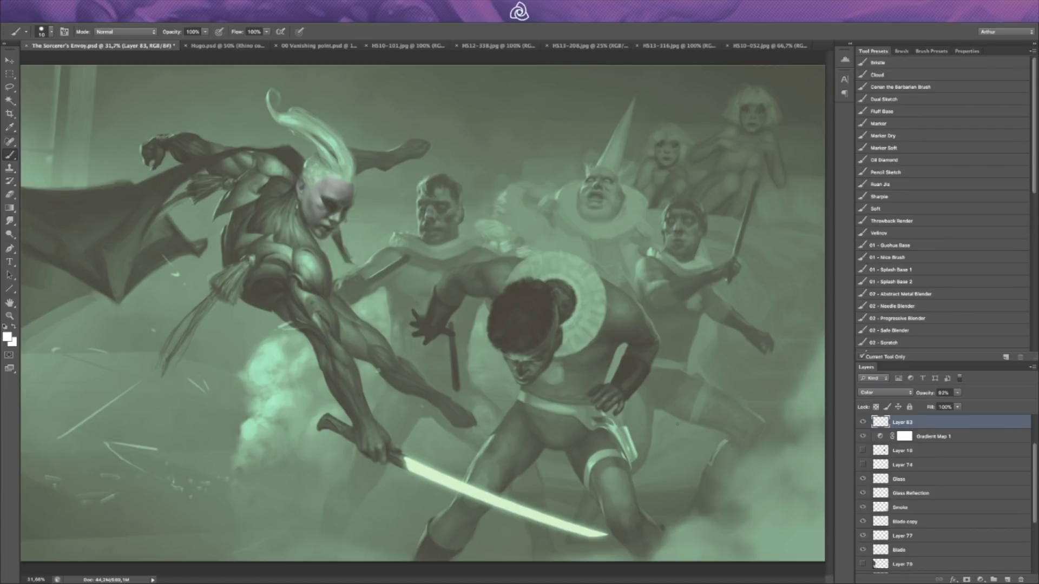
pyautogui.click(868, 422)
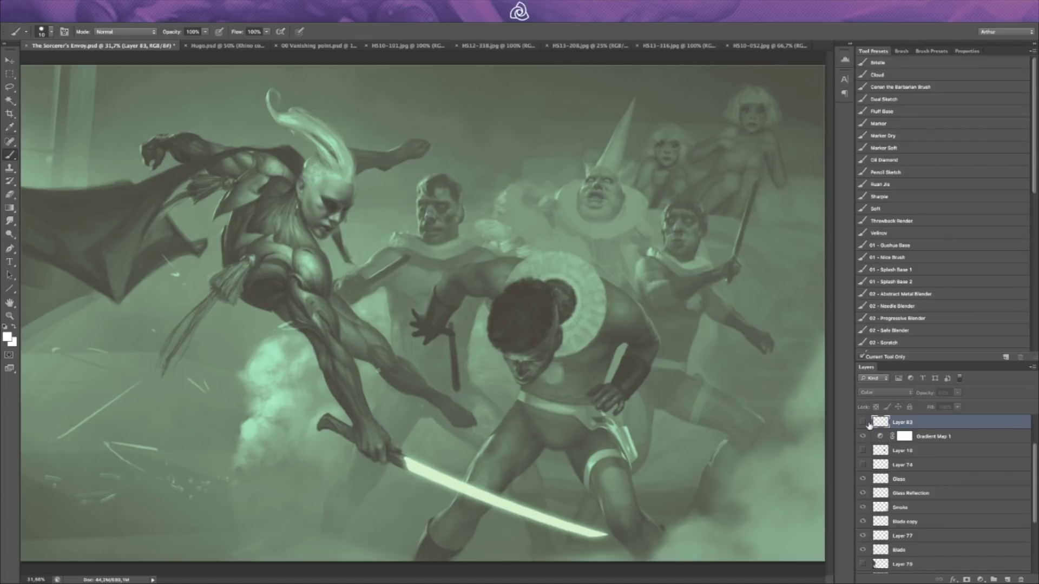
pyautogui.click(866, 423)
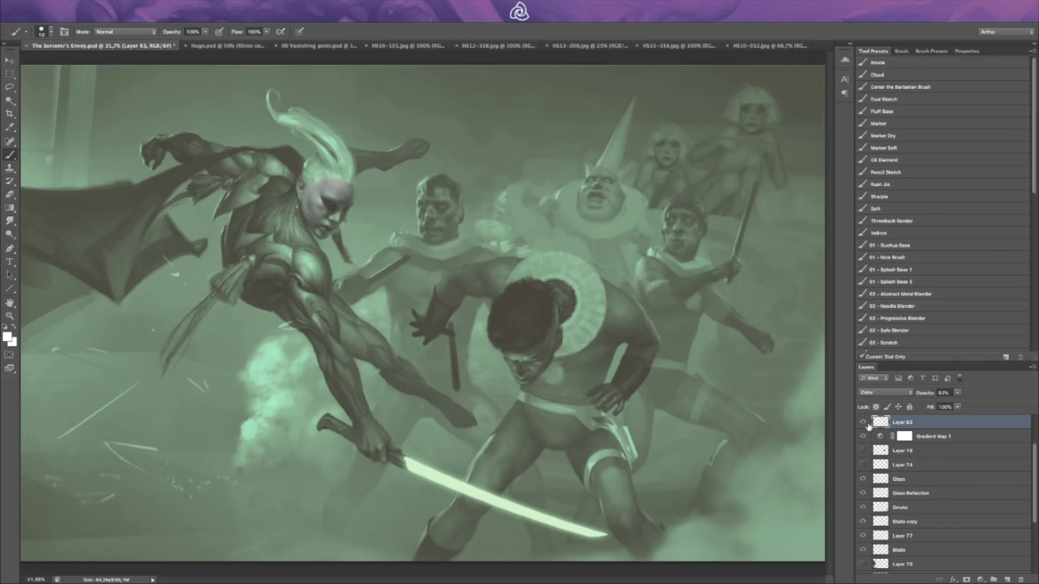